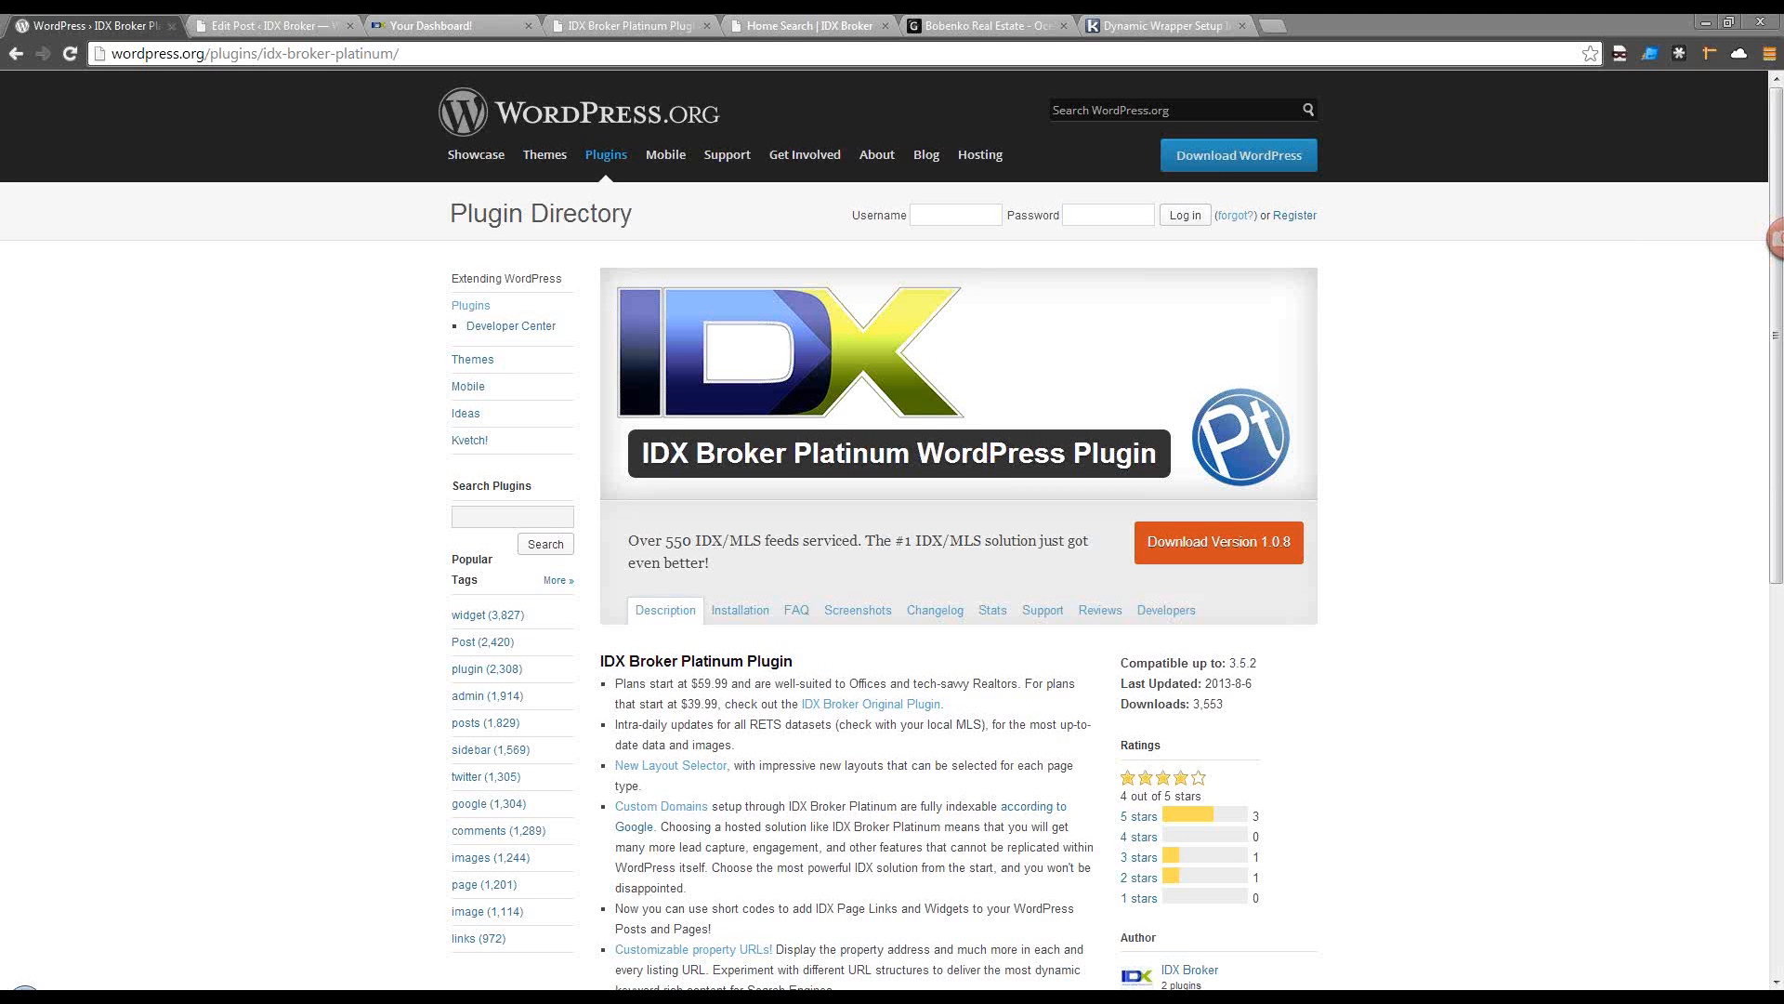
Look over the post editor, the IDX account dashboard and the plugin settings, and return to the plugin's WordPress.org directory page.
{"action": "left_click", "coordinate": [277, 24]}
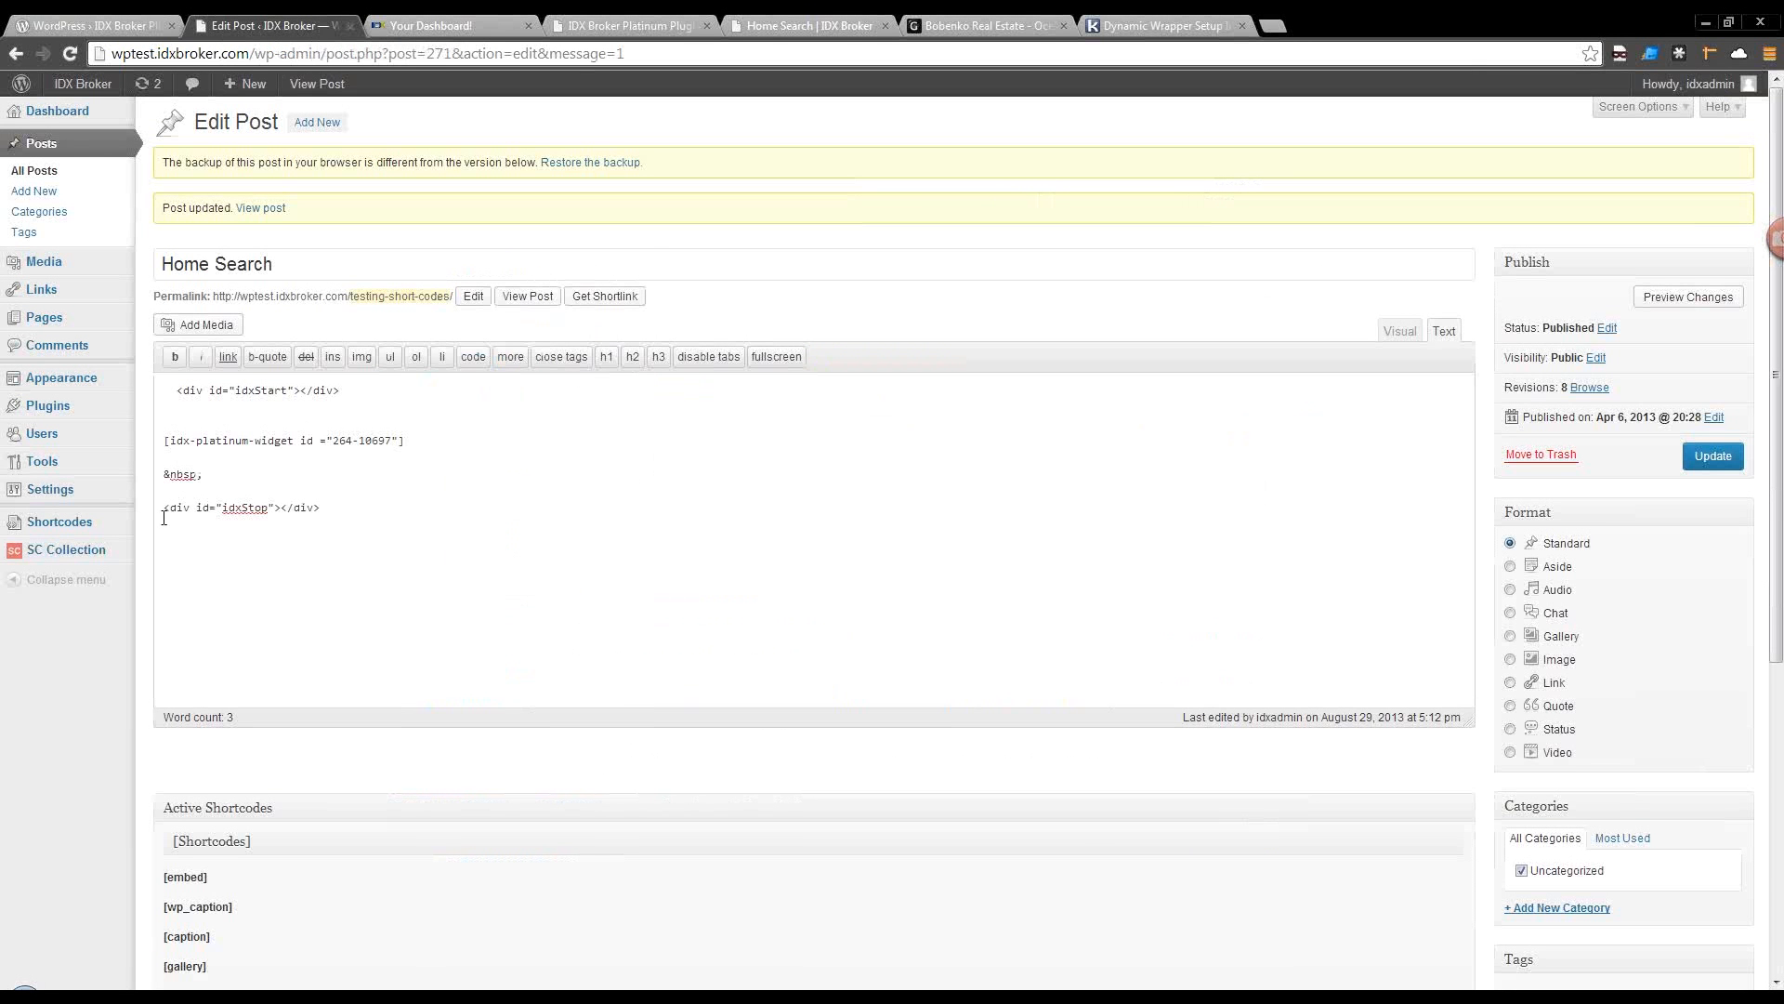
{"action": "left_click", "coordinate": [502, 25]}
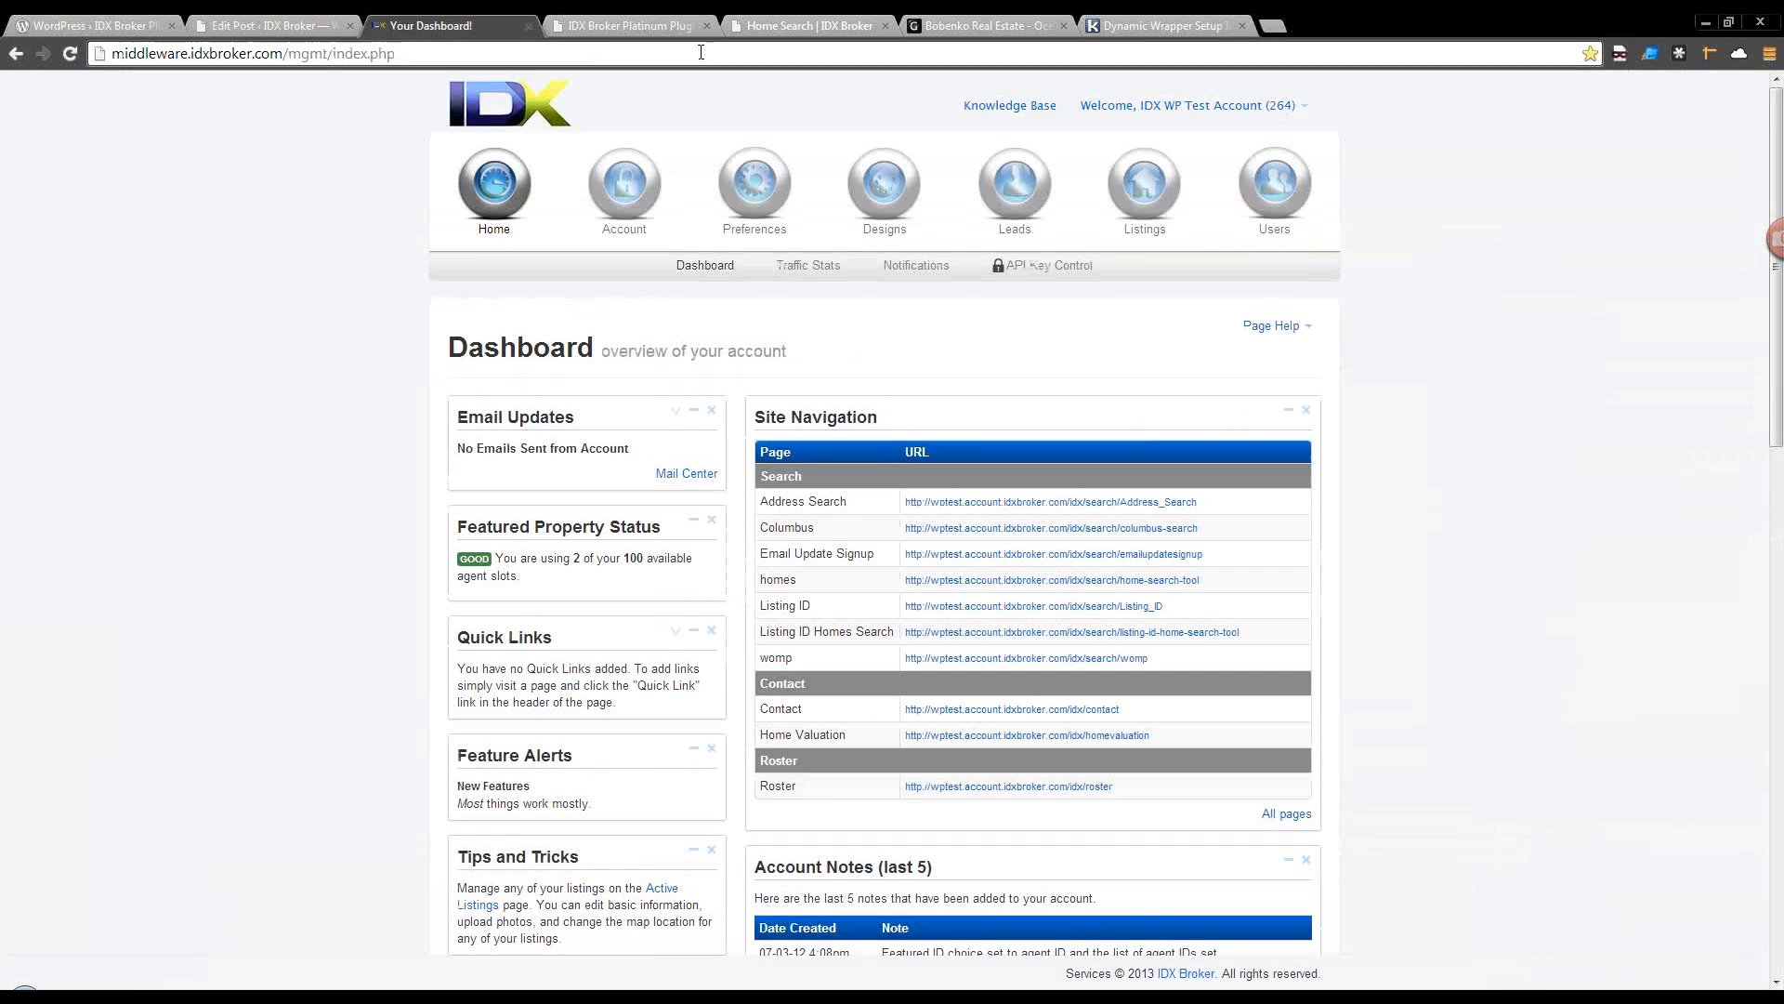
{"action": "left_click", "coordinate": [701, 53]}
{"action": "left_click", "coordinate": [671, 21]}
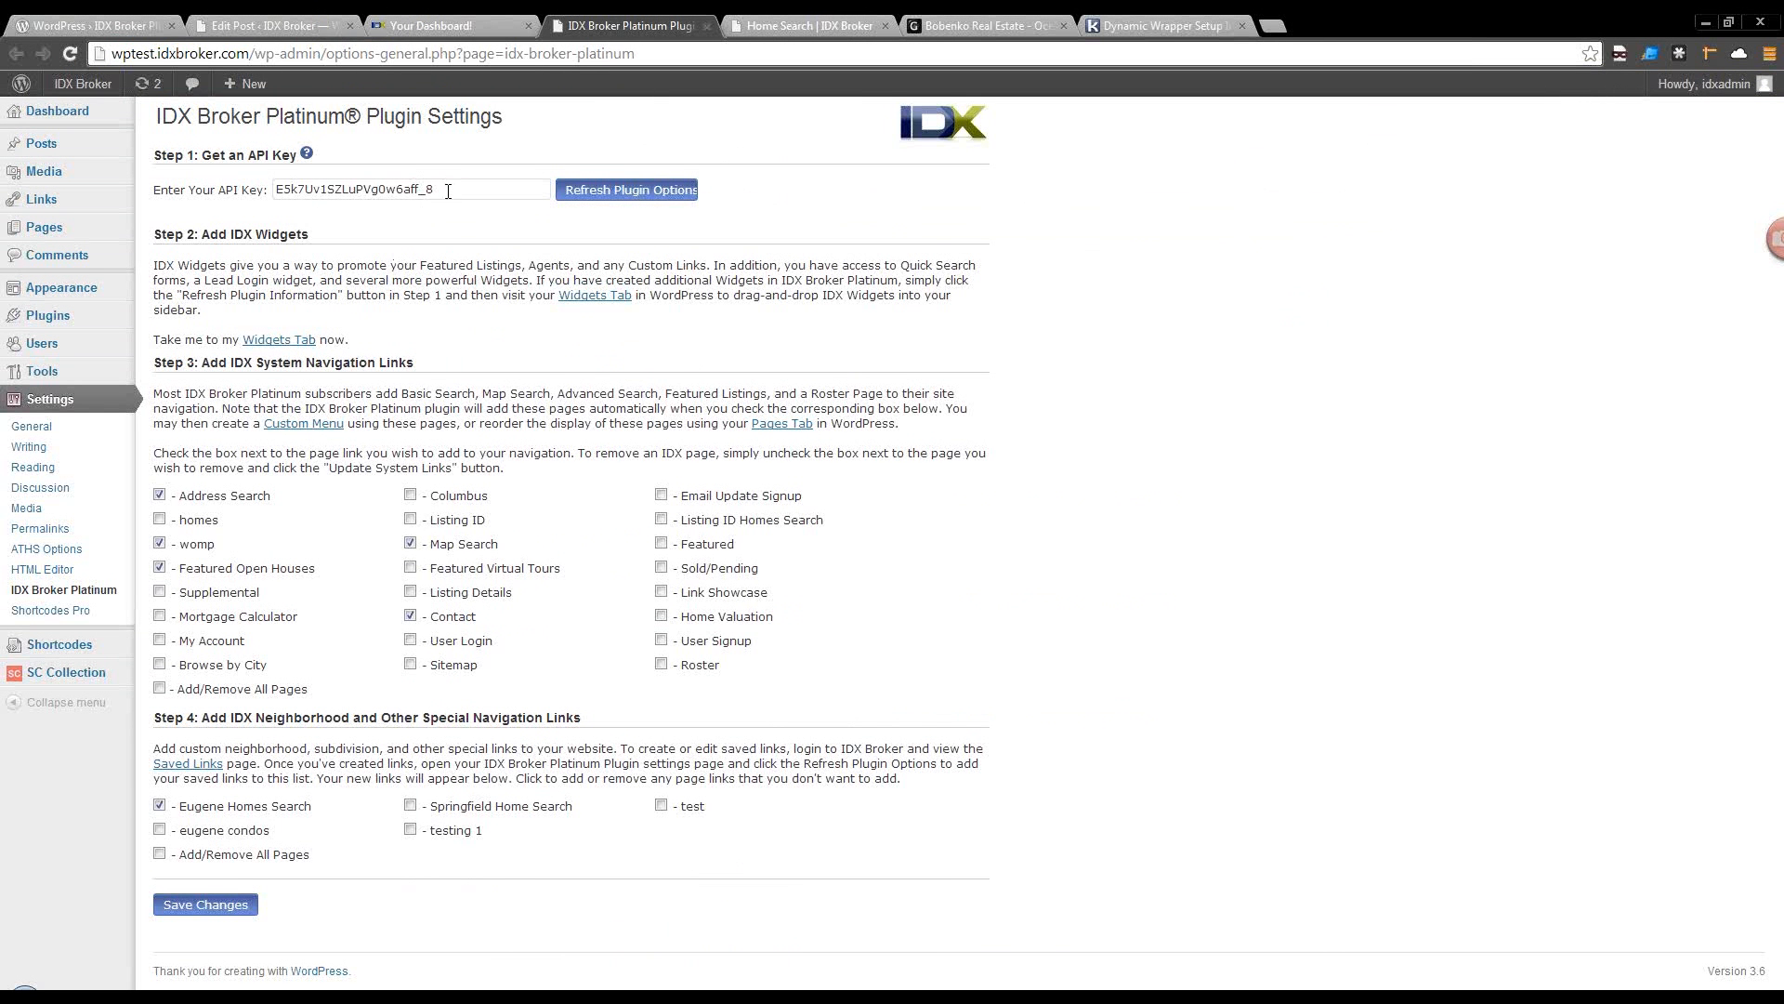
{"action": "left_click", "coordinate": [58, 26]}
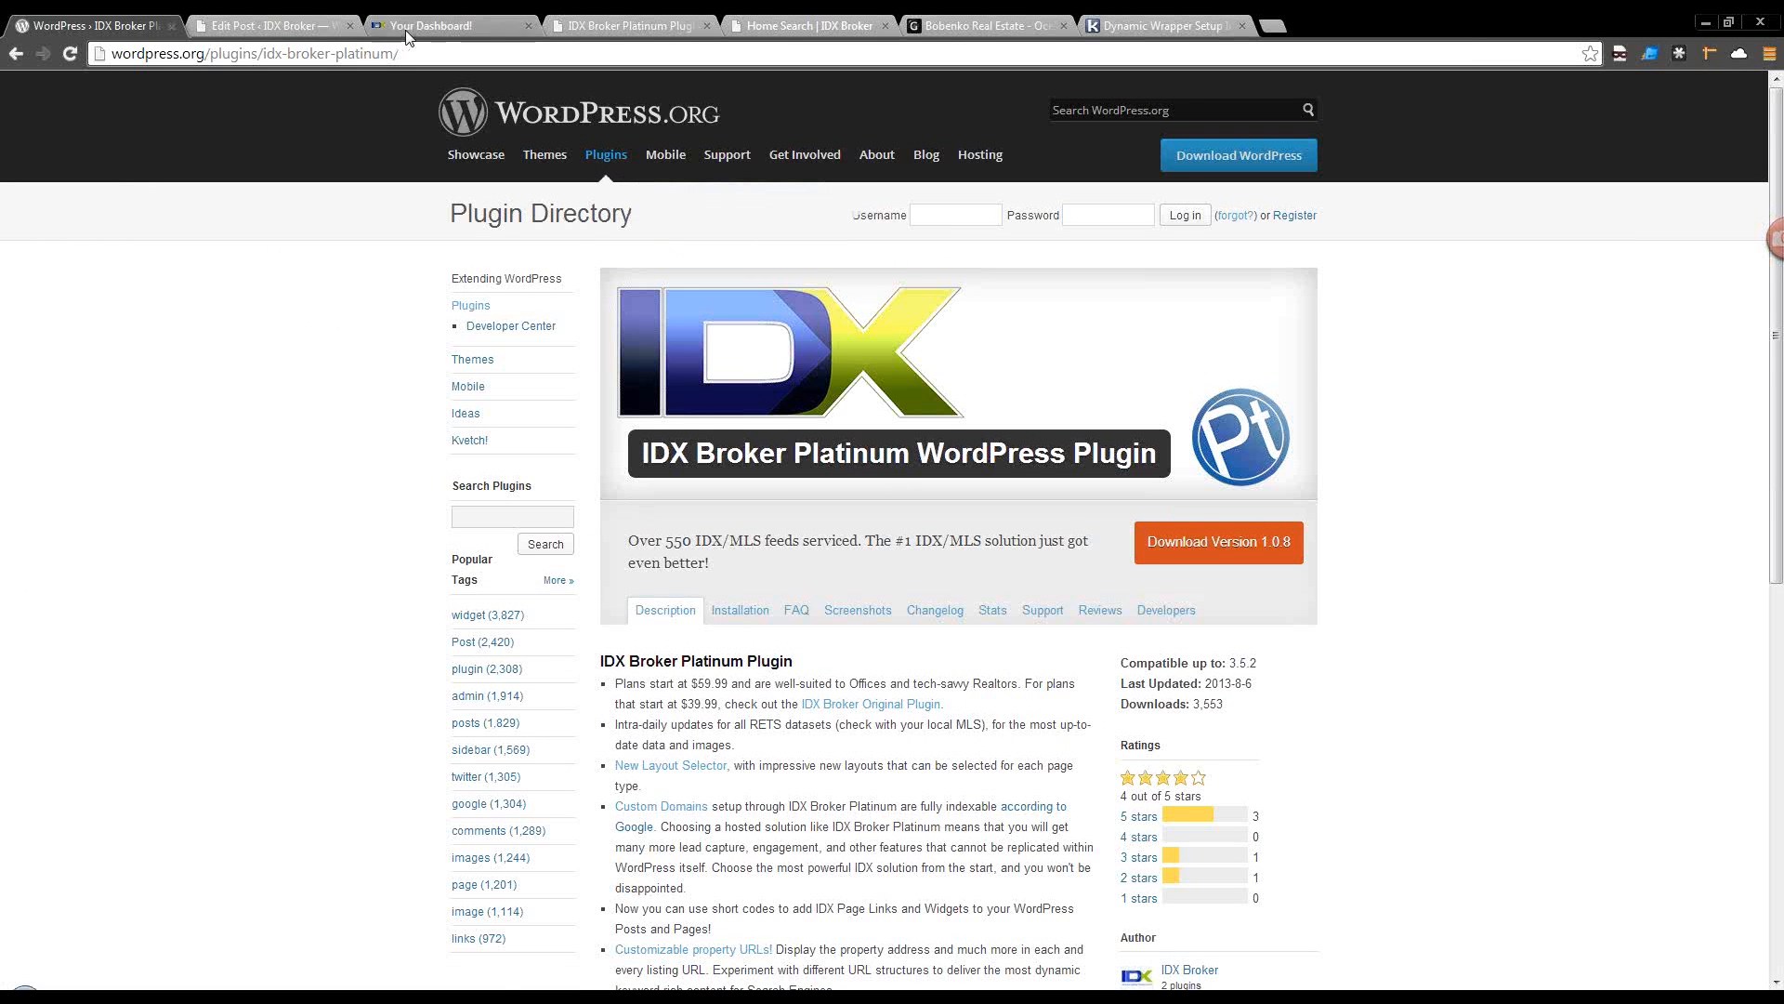
Open the IDX Broker Platinum plugin settings and select the entire API key value.
{"action": "left_click", "coordinate": [638, 25]}
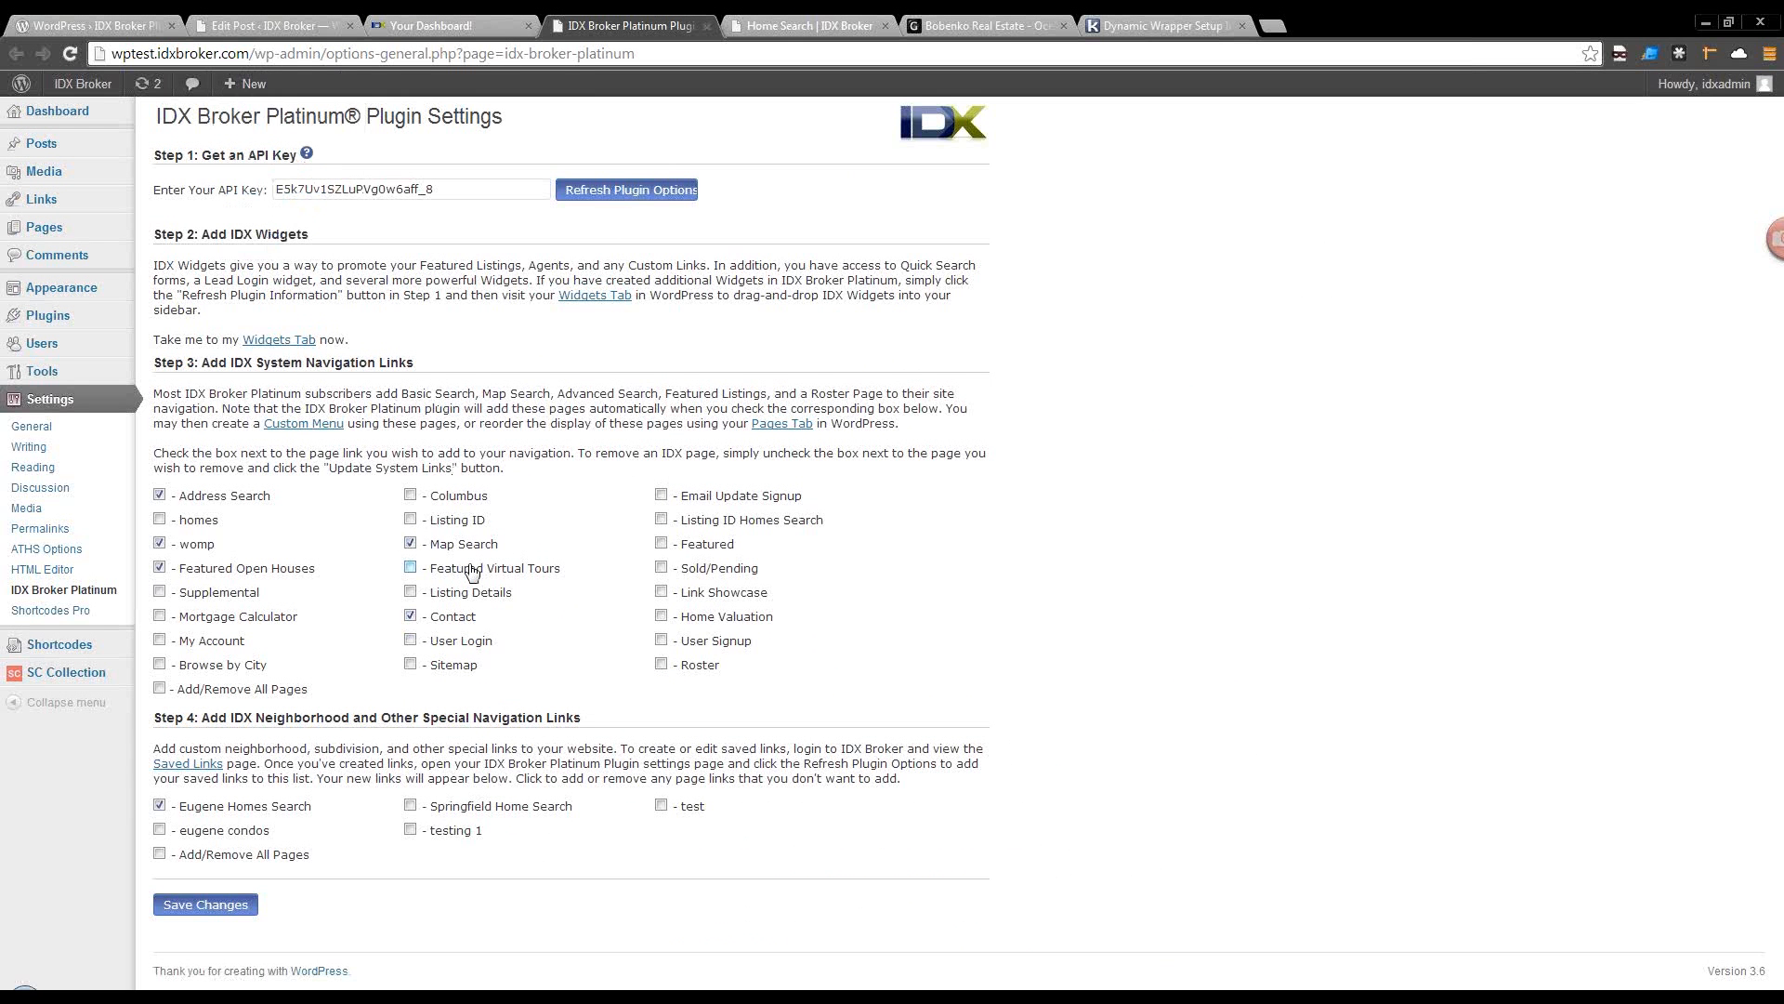
{"action": "left_click", "coordinate": [508, 192]}
{"action": "left_click_drag", "start_coordinate": [445, 184], "coordinate": [265, 197]}
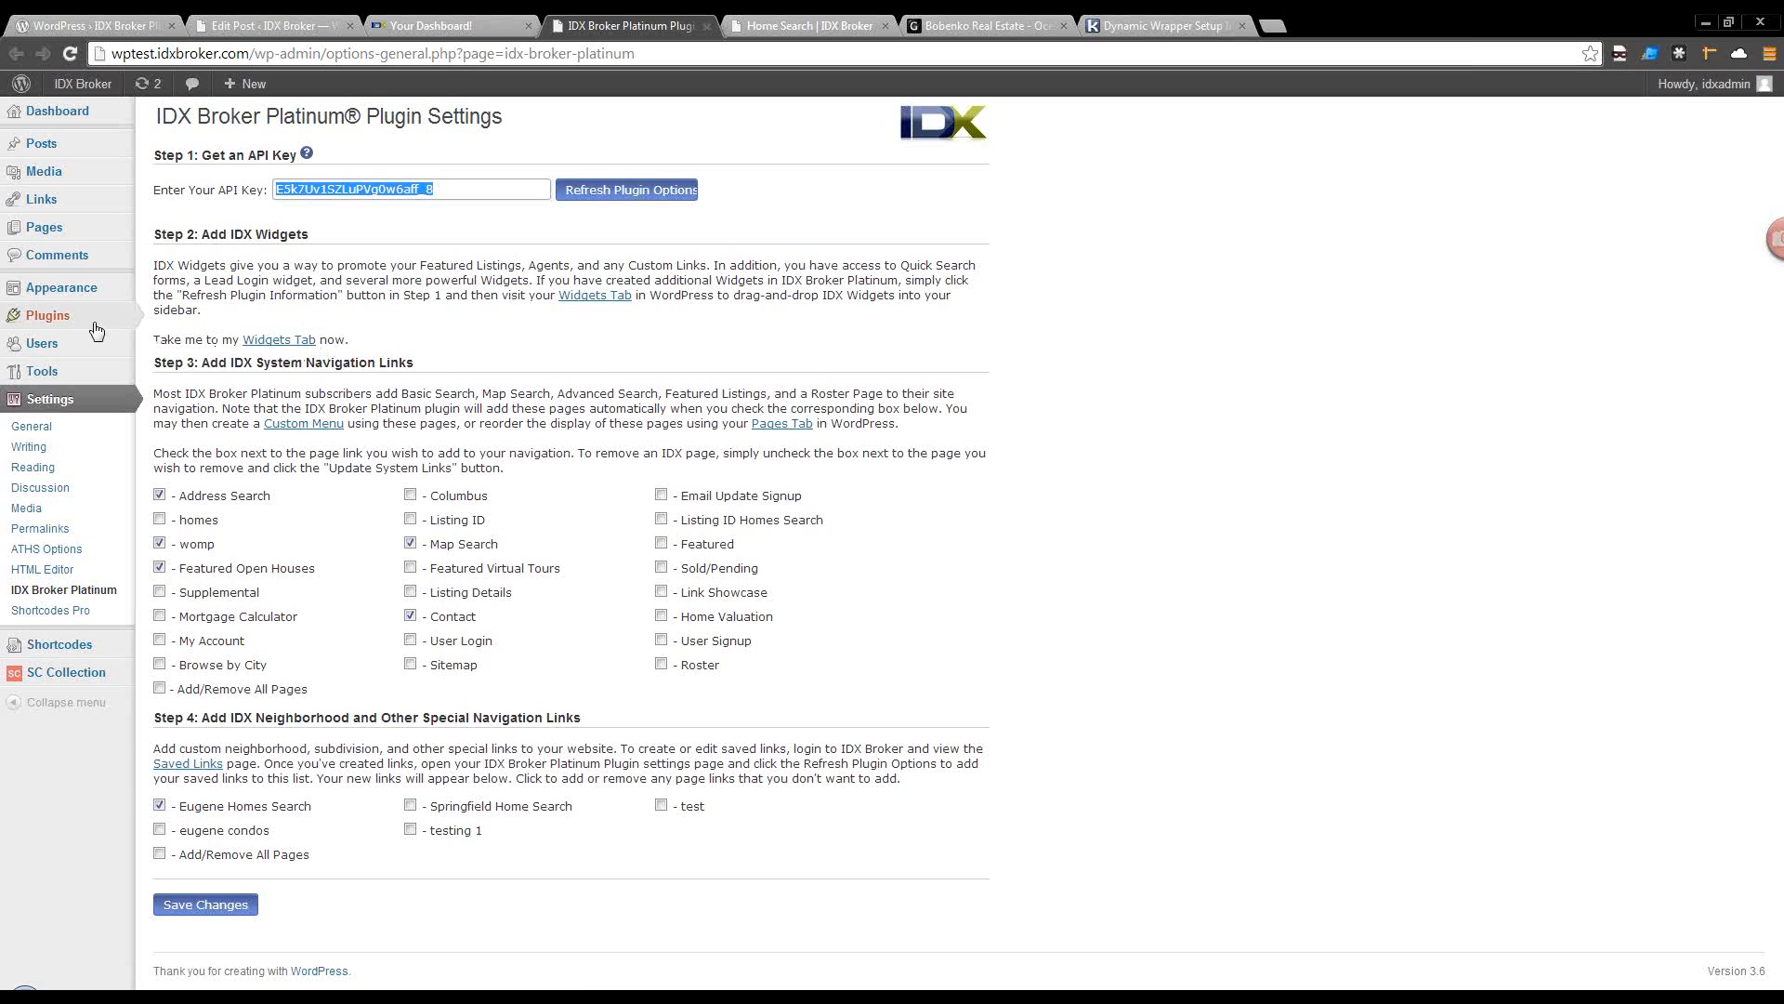
{"action": "mouse_move", "coordinate": [94, 326]}
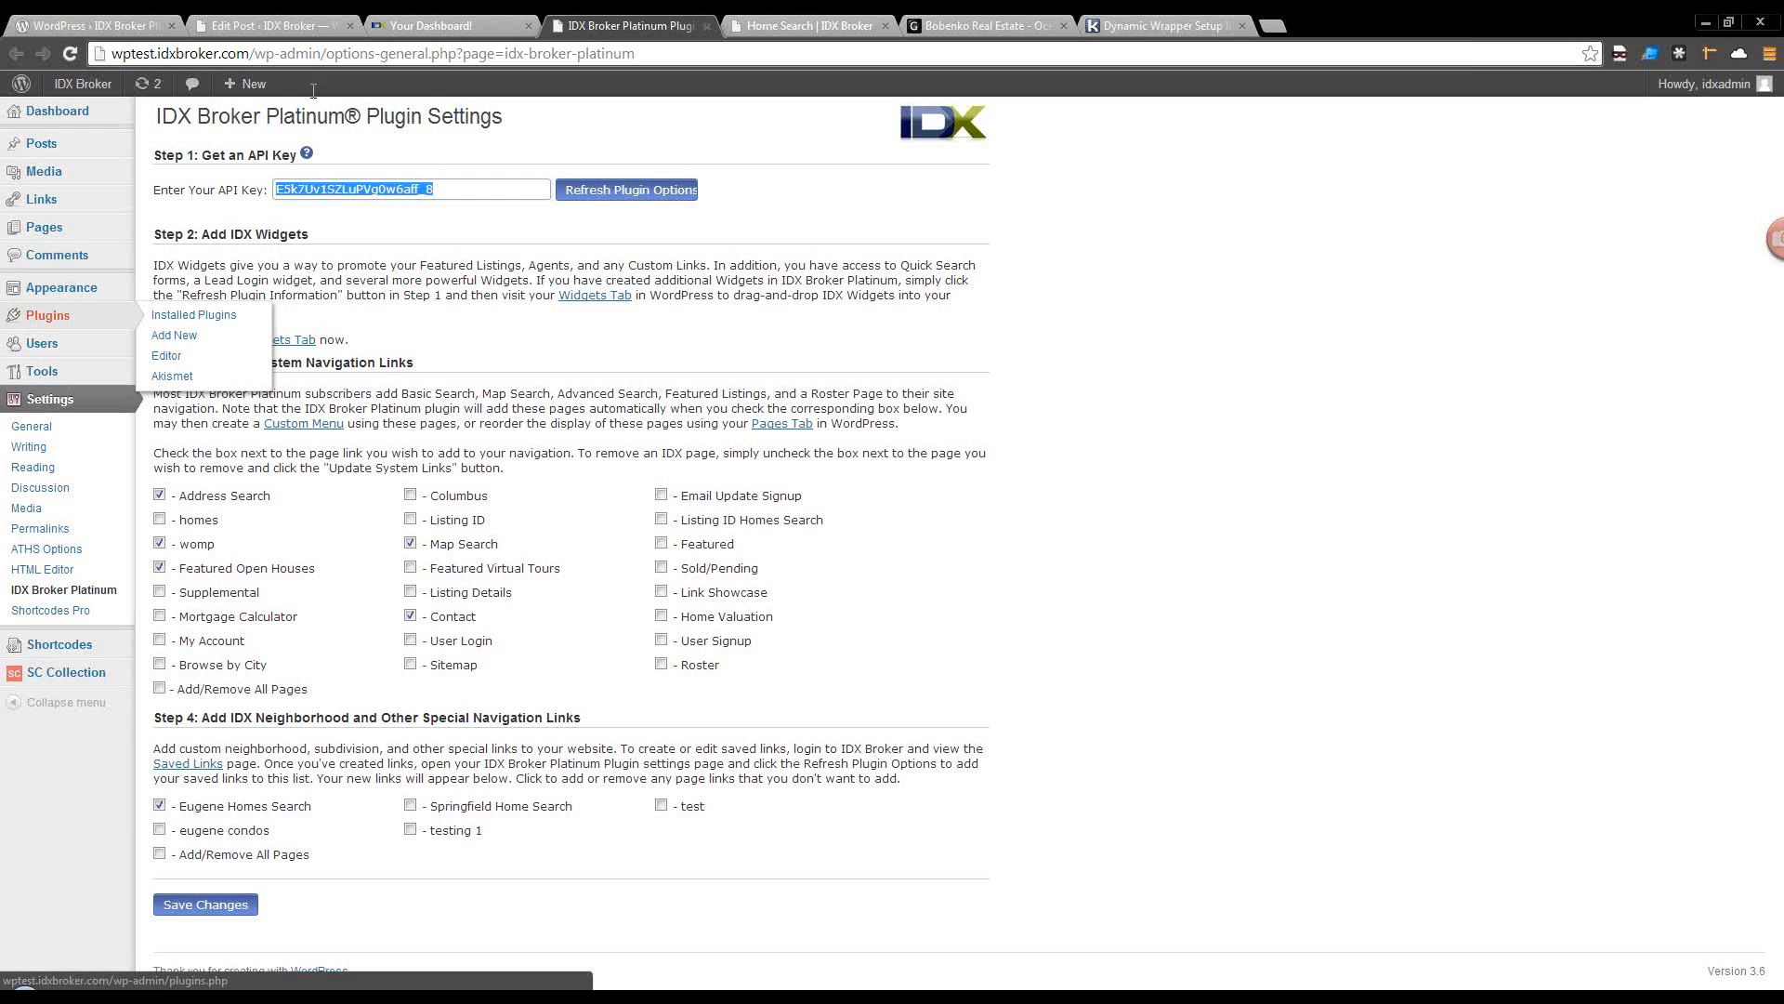
View the IDX account dashboard and the Home Search page, and return to the plugin settings.
{"action": "left_click", "coordinate": [400, 26]}
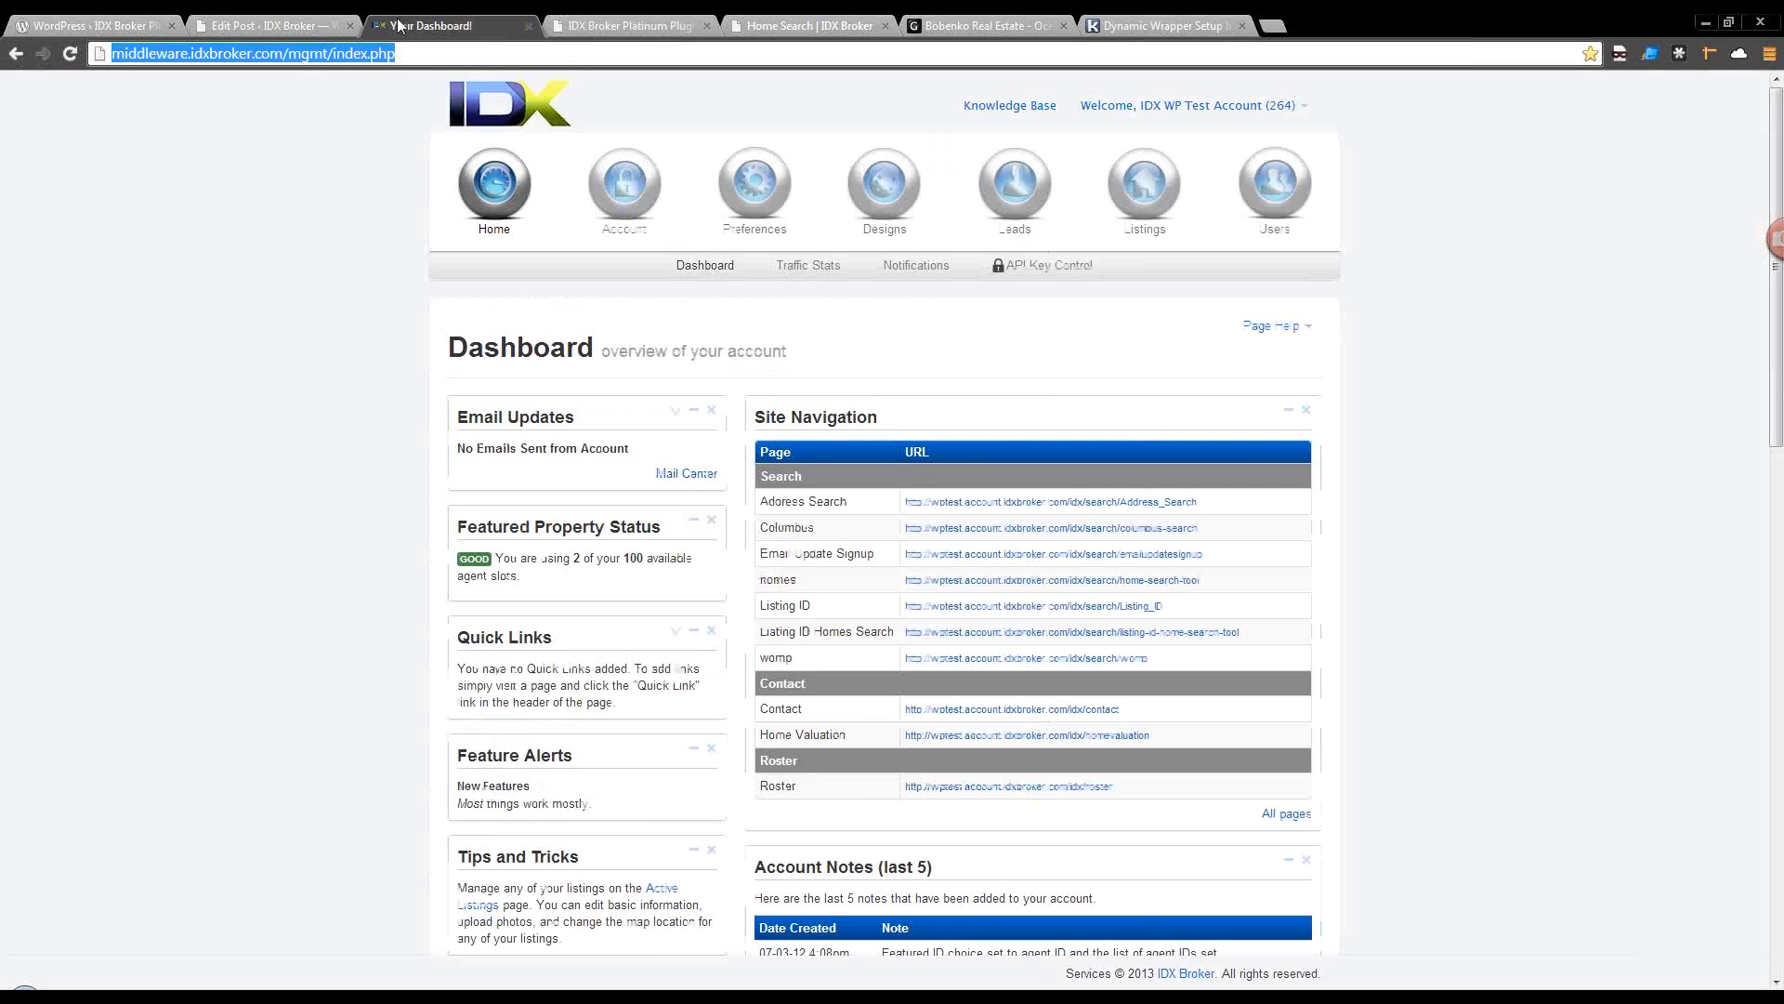
{"action": "left_click", "coordinate": [302, 26]}
{"action": "left_click", "coordinate": [790, 25]}
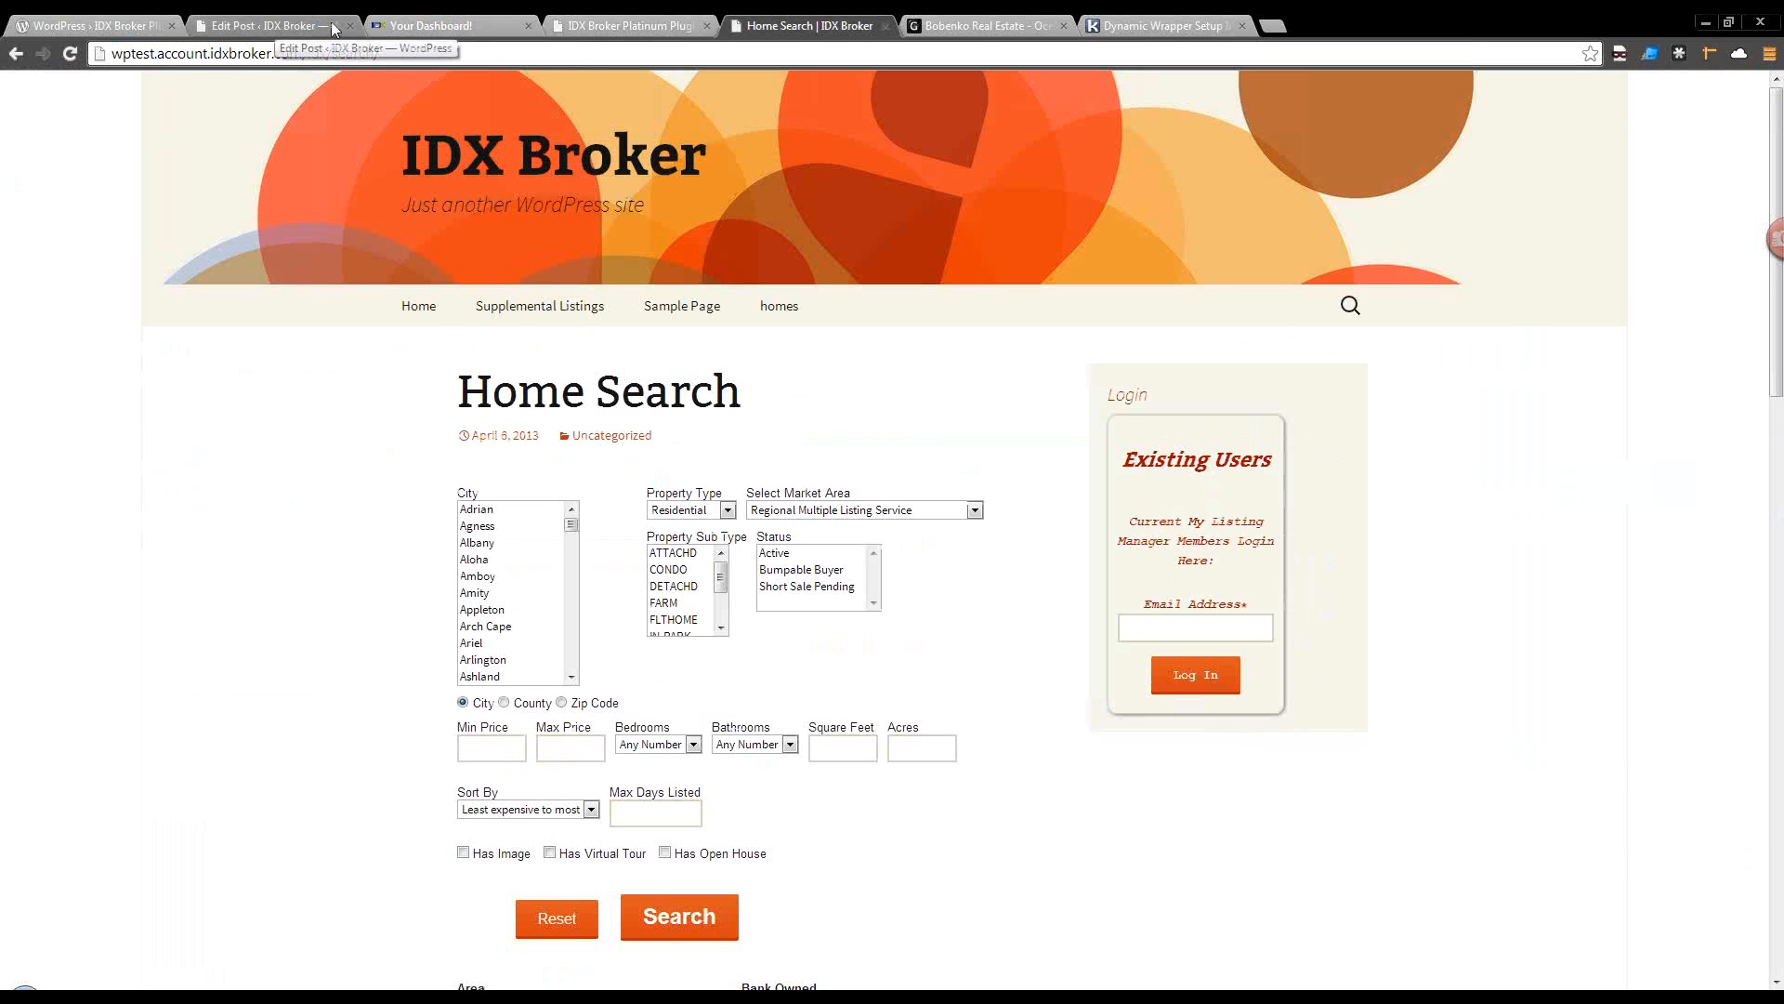
{"action": "left_click", "coordinate": [564, 26]}
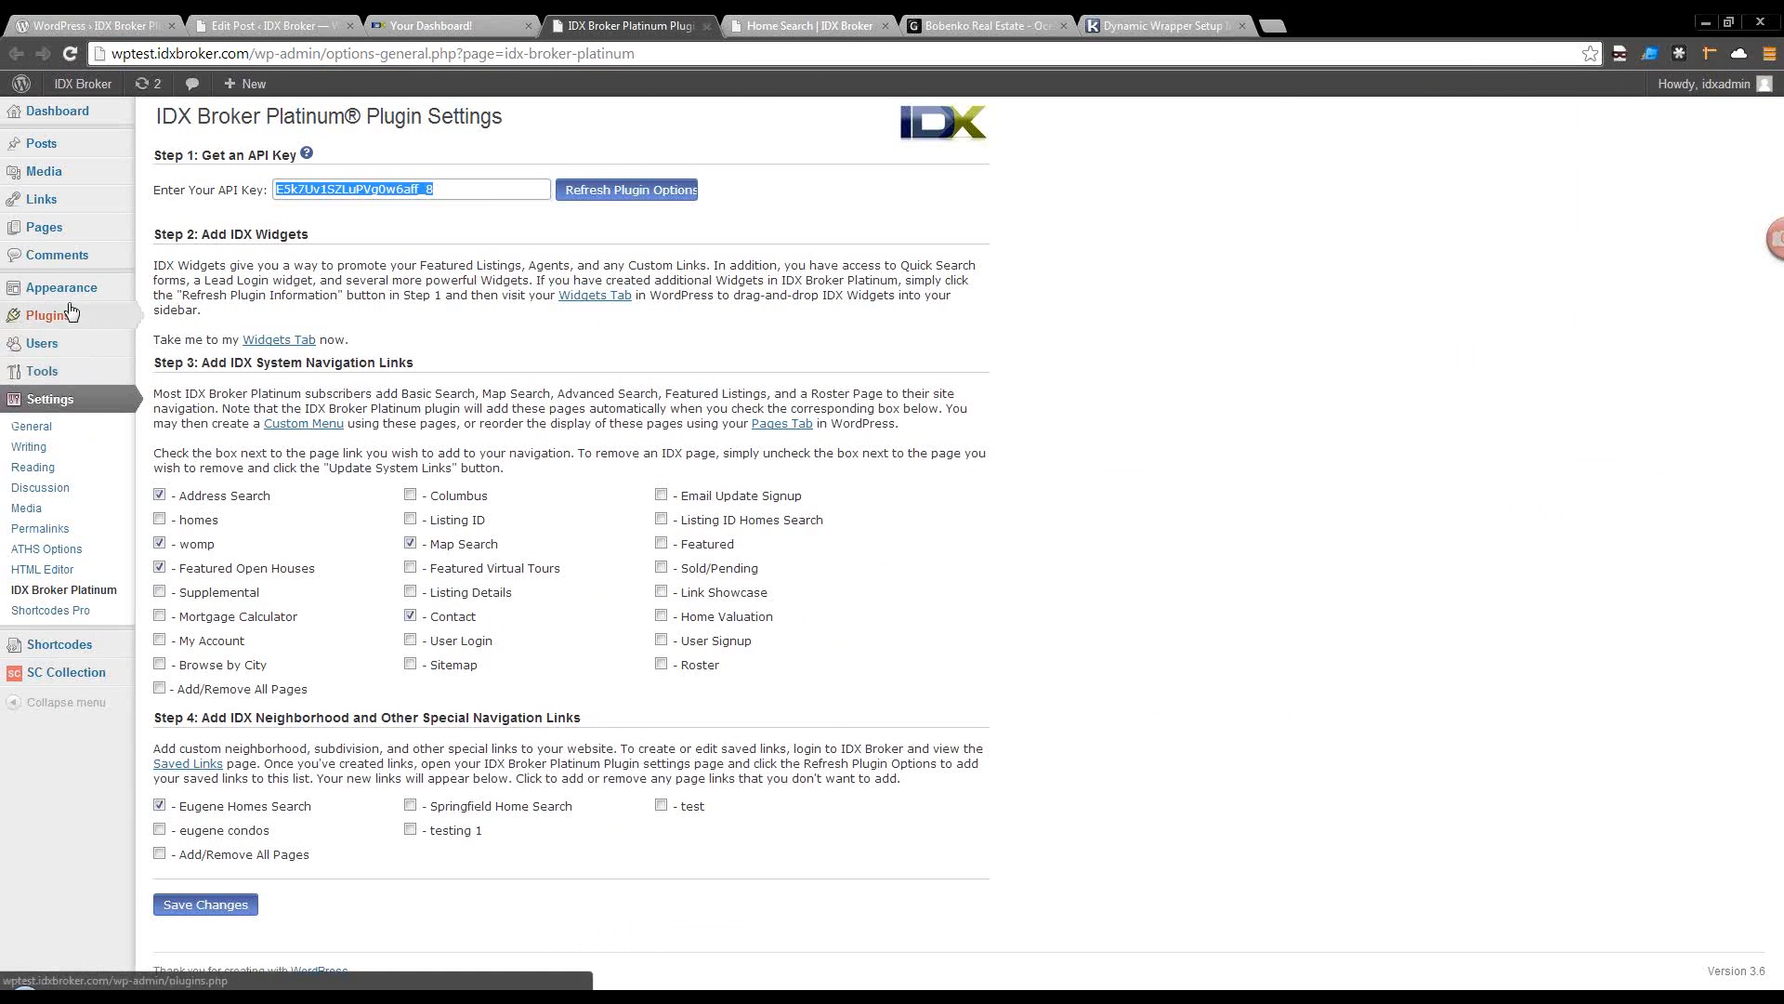
View the available IDX widgets on the WordPress Widgets page and return to the IDX Broker Platinum settings.
{"action": "left_click", "coordinate": [174, 328]}
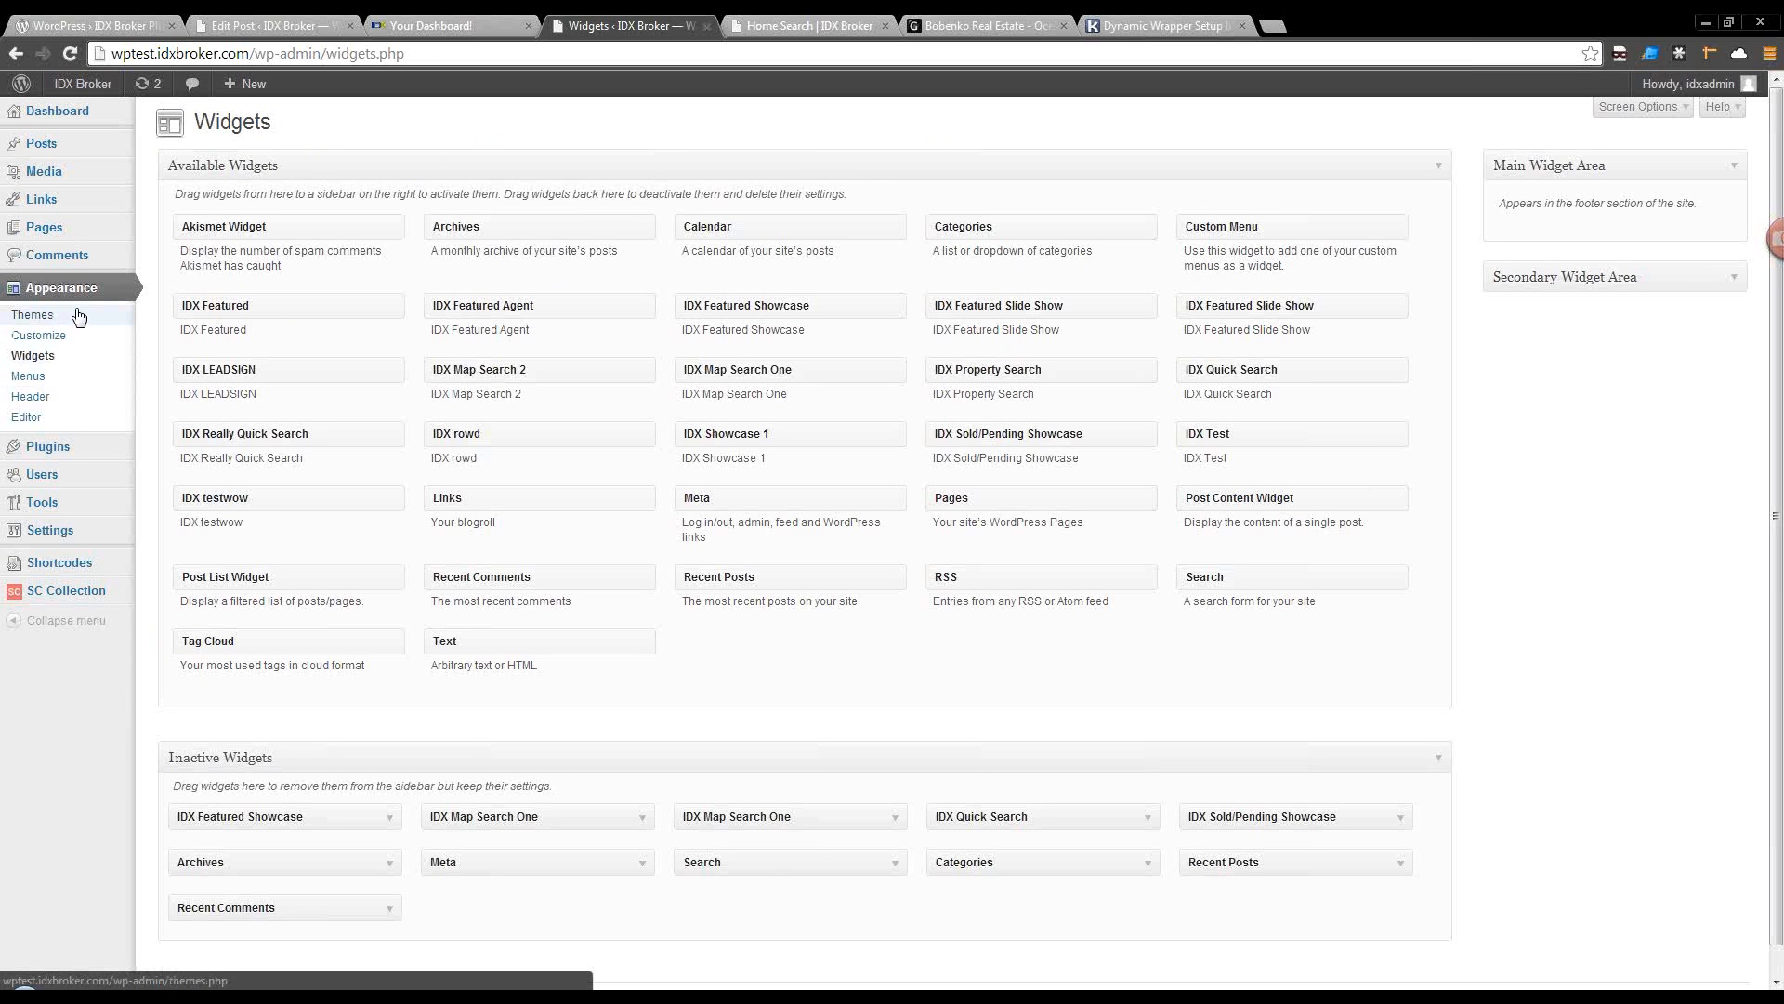
{"action": "mouse_move", "coordinate": [84, 532]}
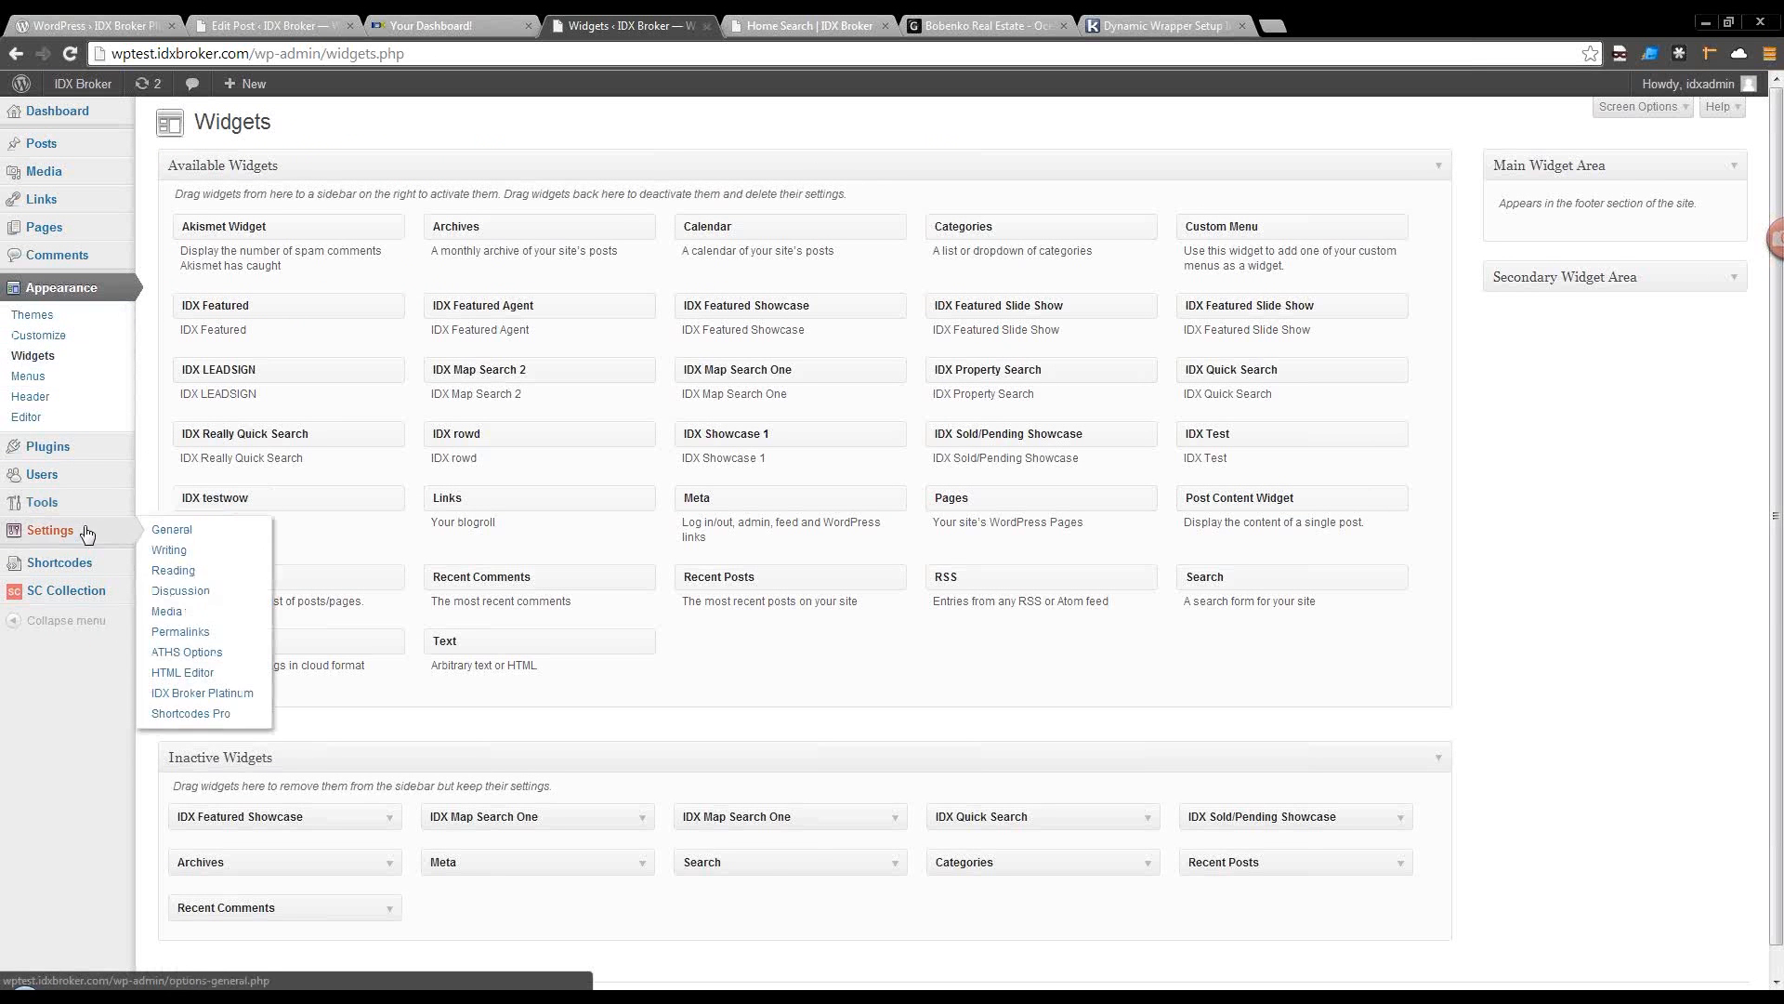
{"action": "left_click", "coordinate": [202, 693]}
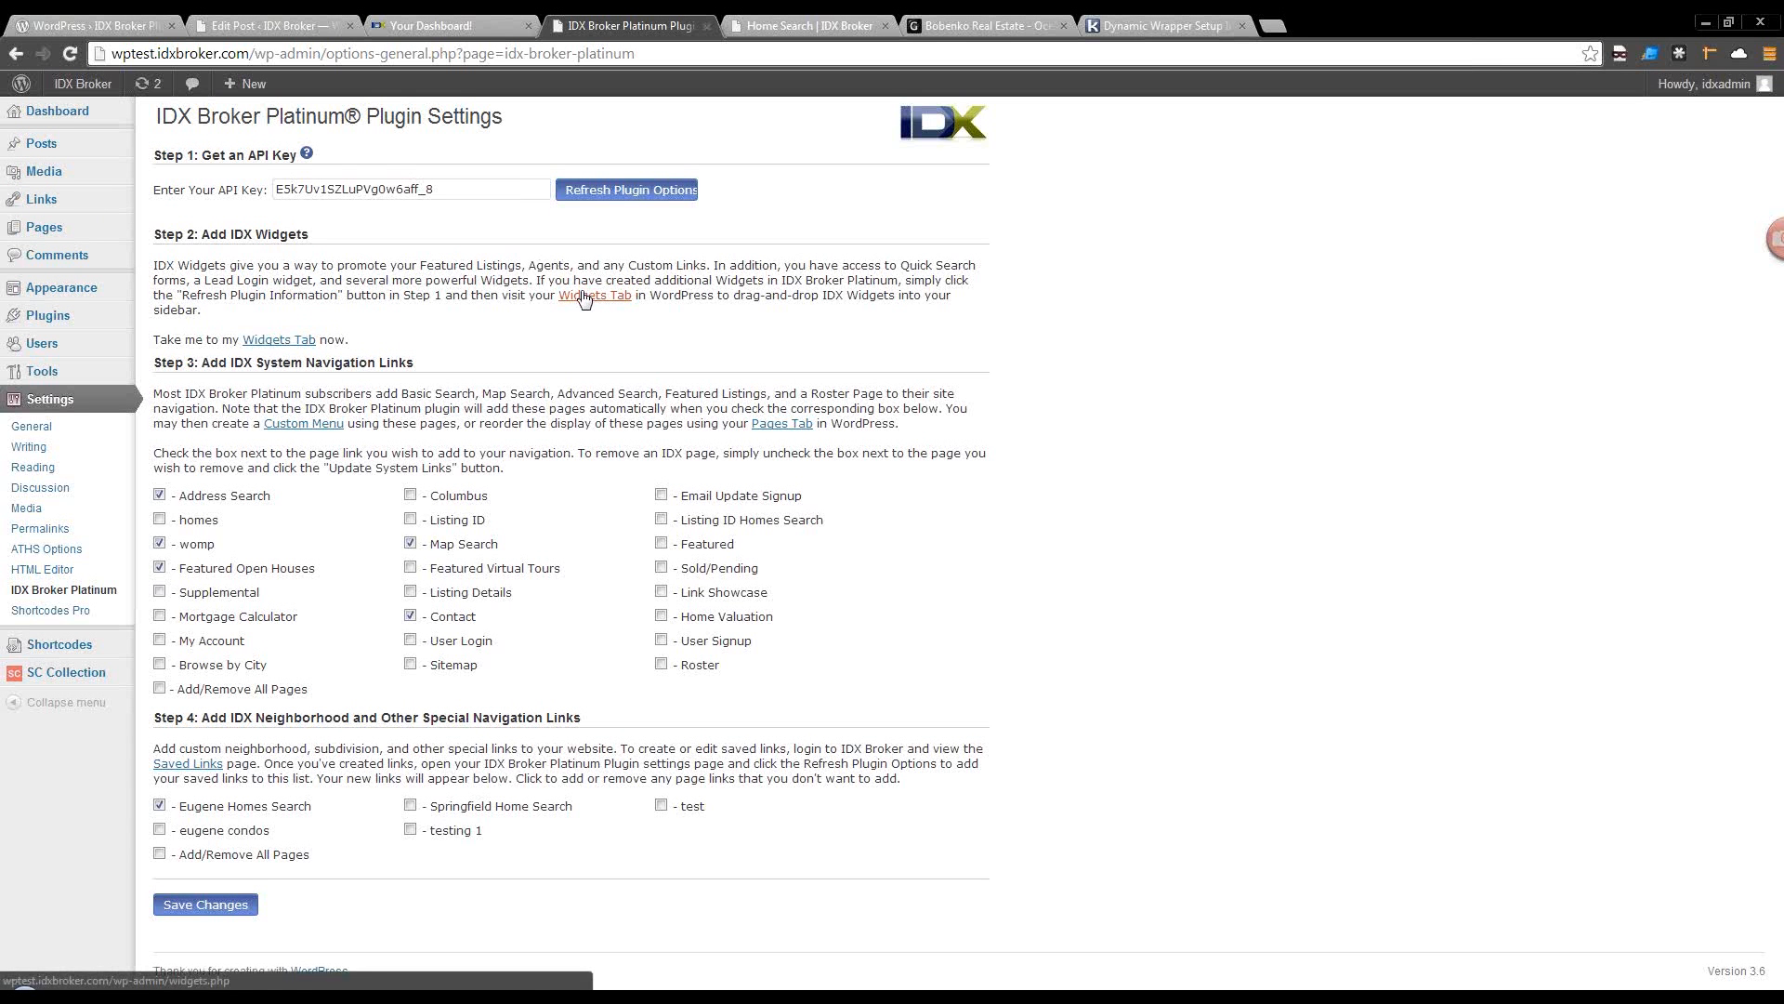
Enable the Columbus and User Login system navigation links without saving.
{"action": "left_click", "coordinate": [410, 495]}
{"action": "left_click", "coordinate": [410, 639]}
Open the WordPress menu editor and add the lower-listed Supplemental Listings page to Test Menu 1.
{"action": "mouse_move", "coordinate": [88, 296]}
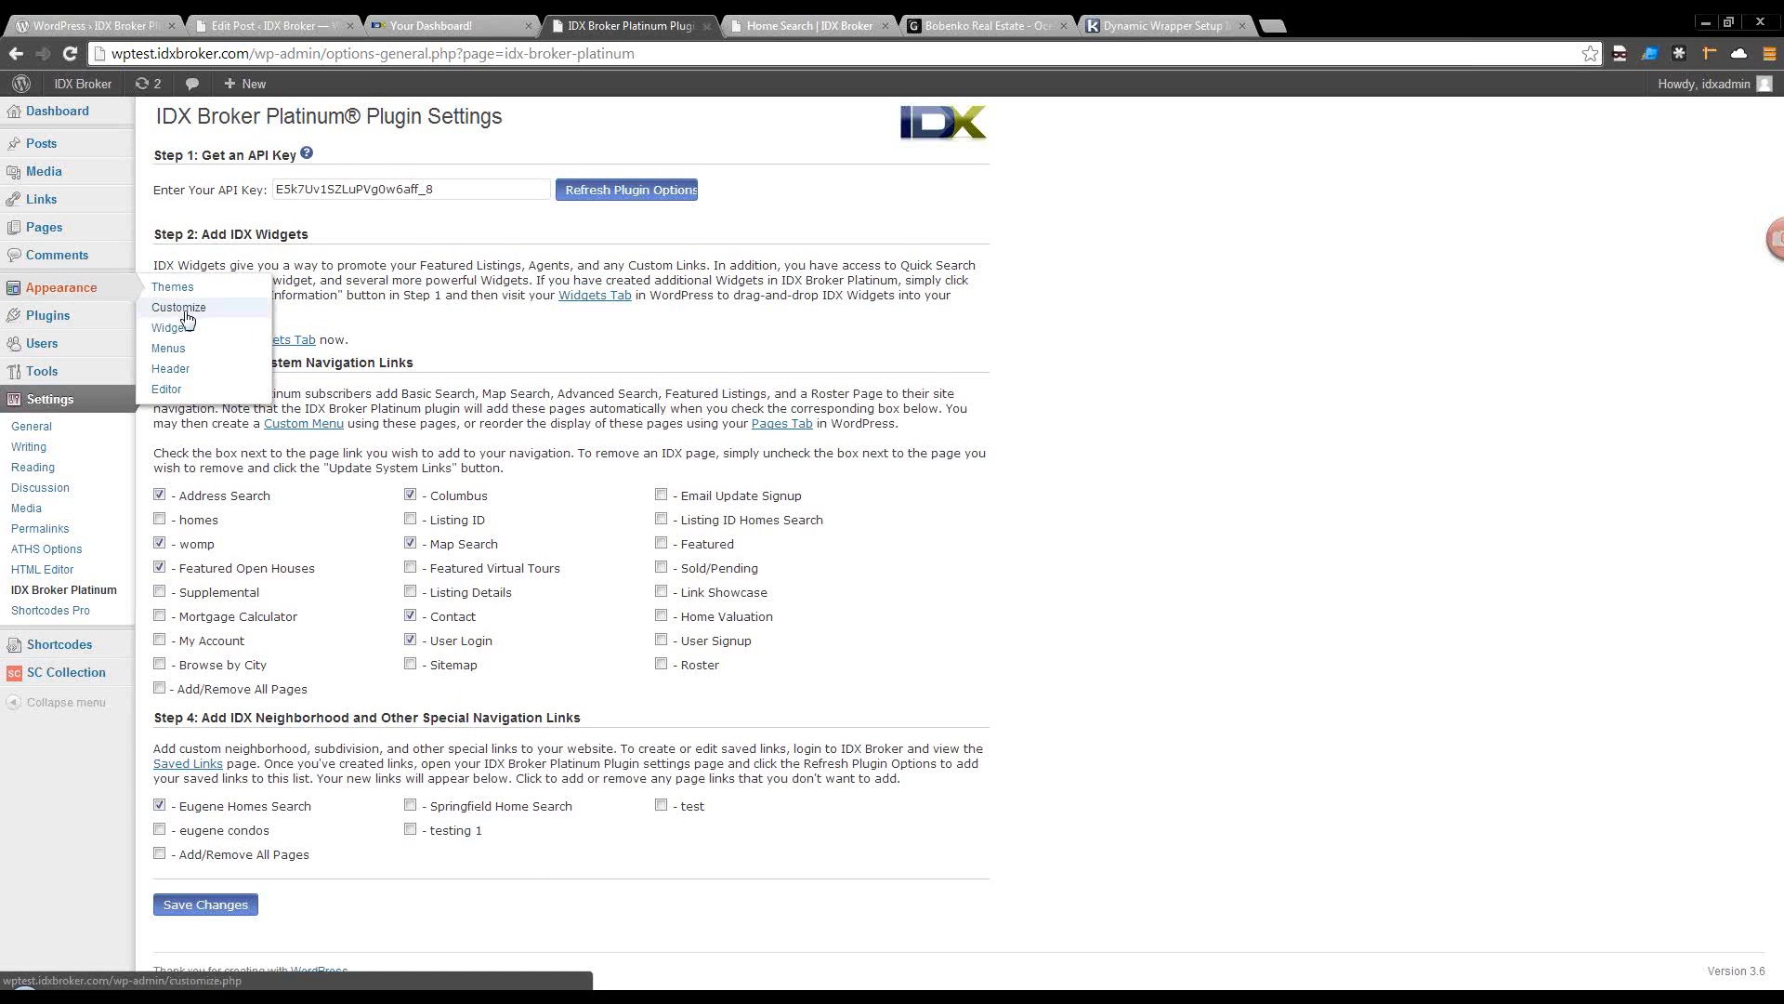
{"action": "left_click", "coordinate": [177, 349]}
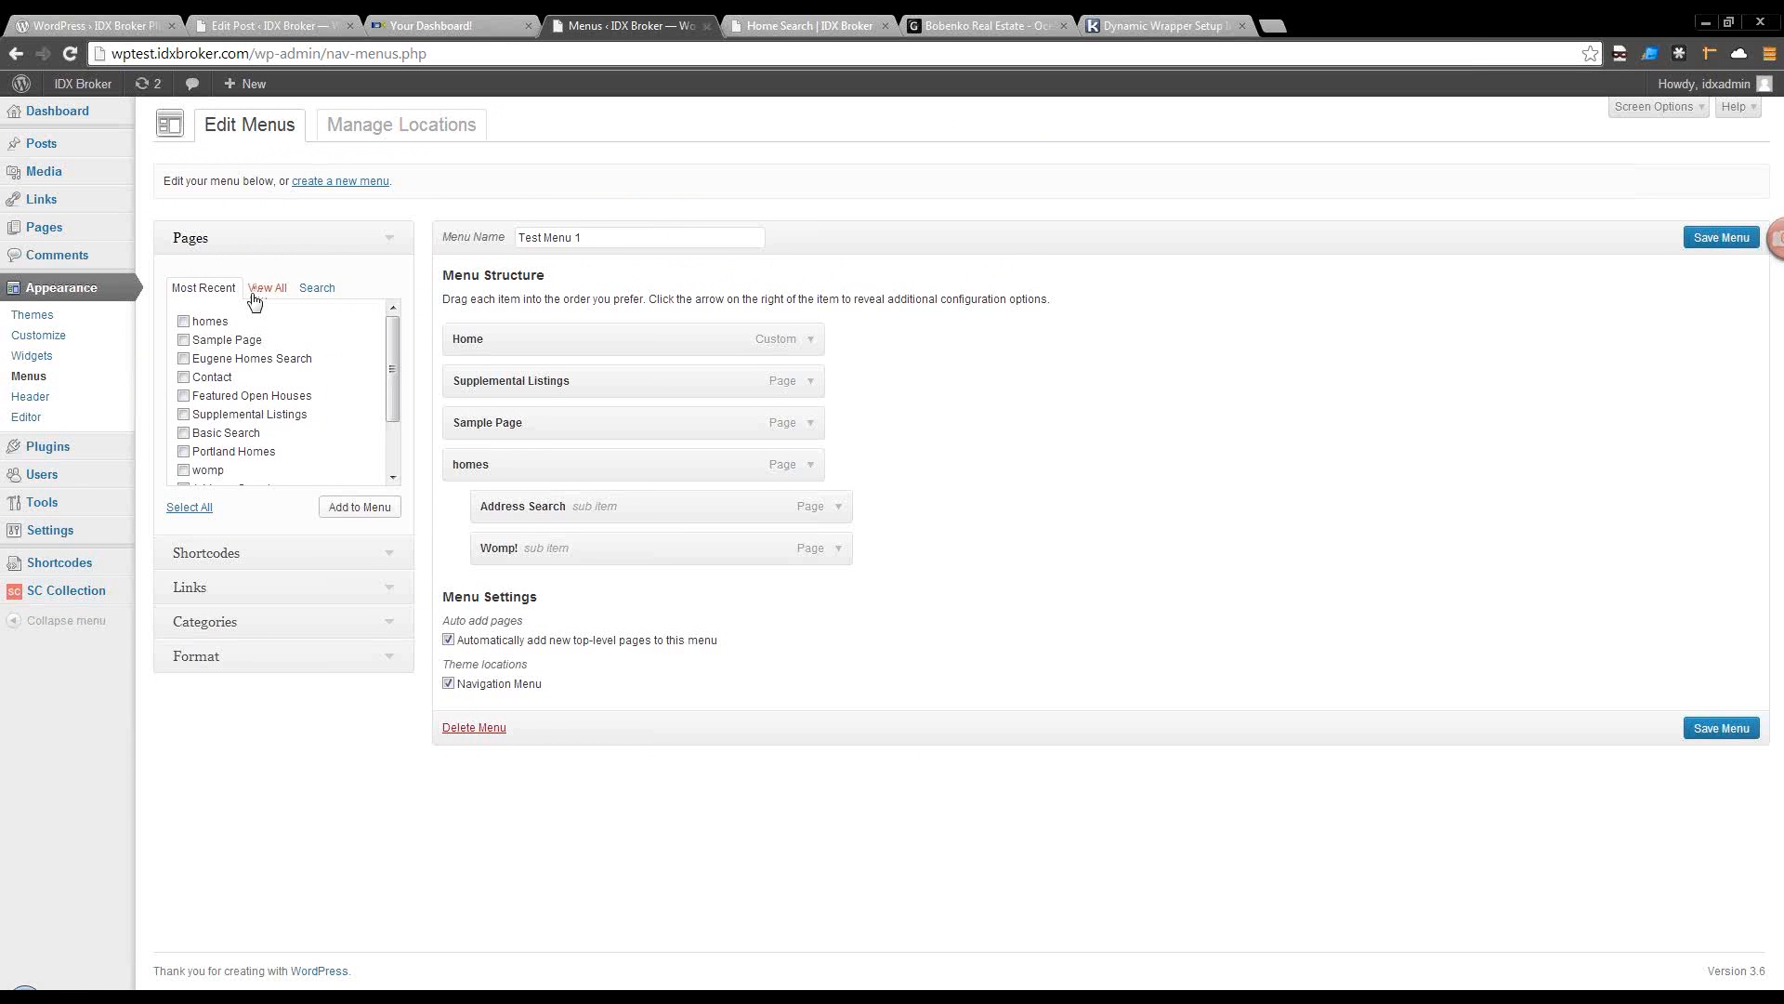
{"action": "left_click_drag", "start_coordinate": [392, 403], "coordinate": [390, 461]}
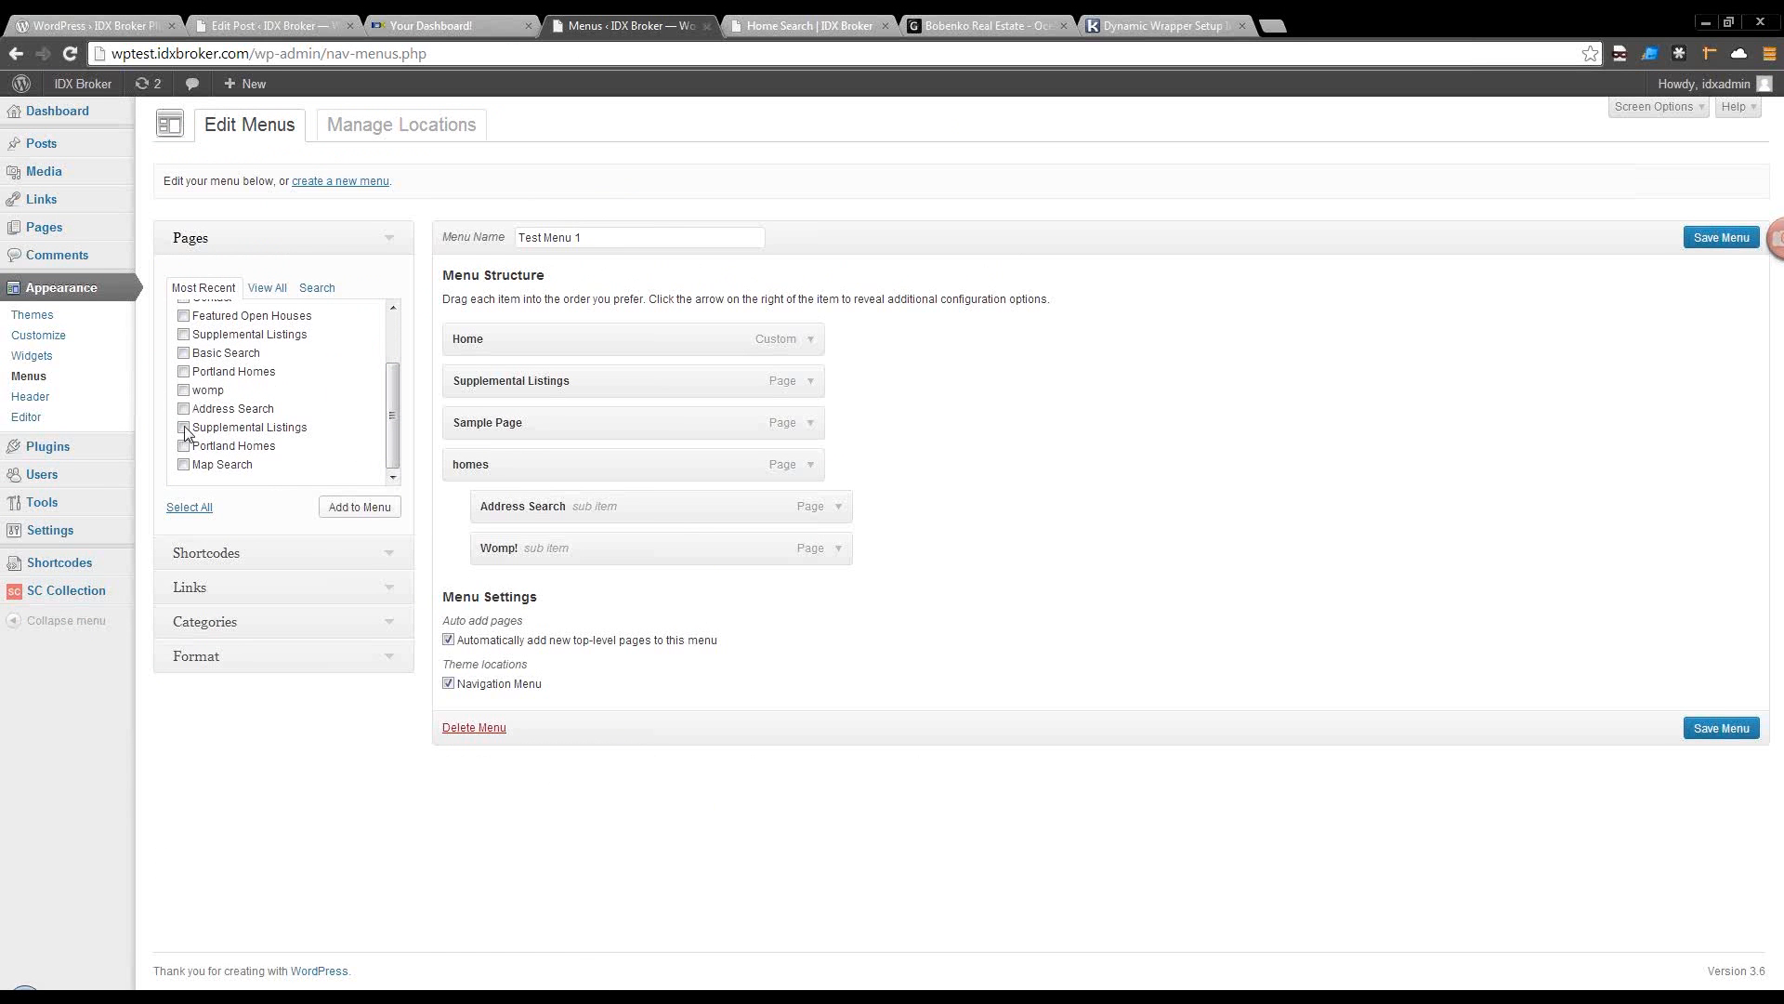
{"action": "left_click", "coordinate": [183, 427]}
{"action": "left_click", "coordinate": [361, 507]}
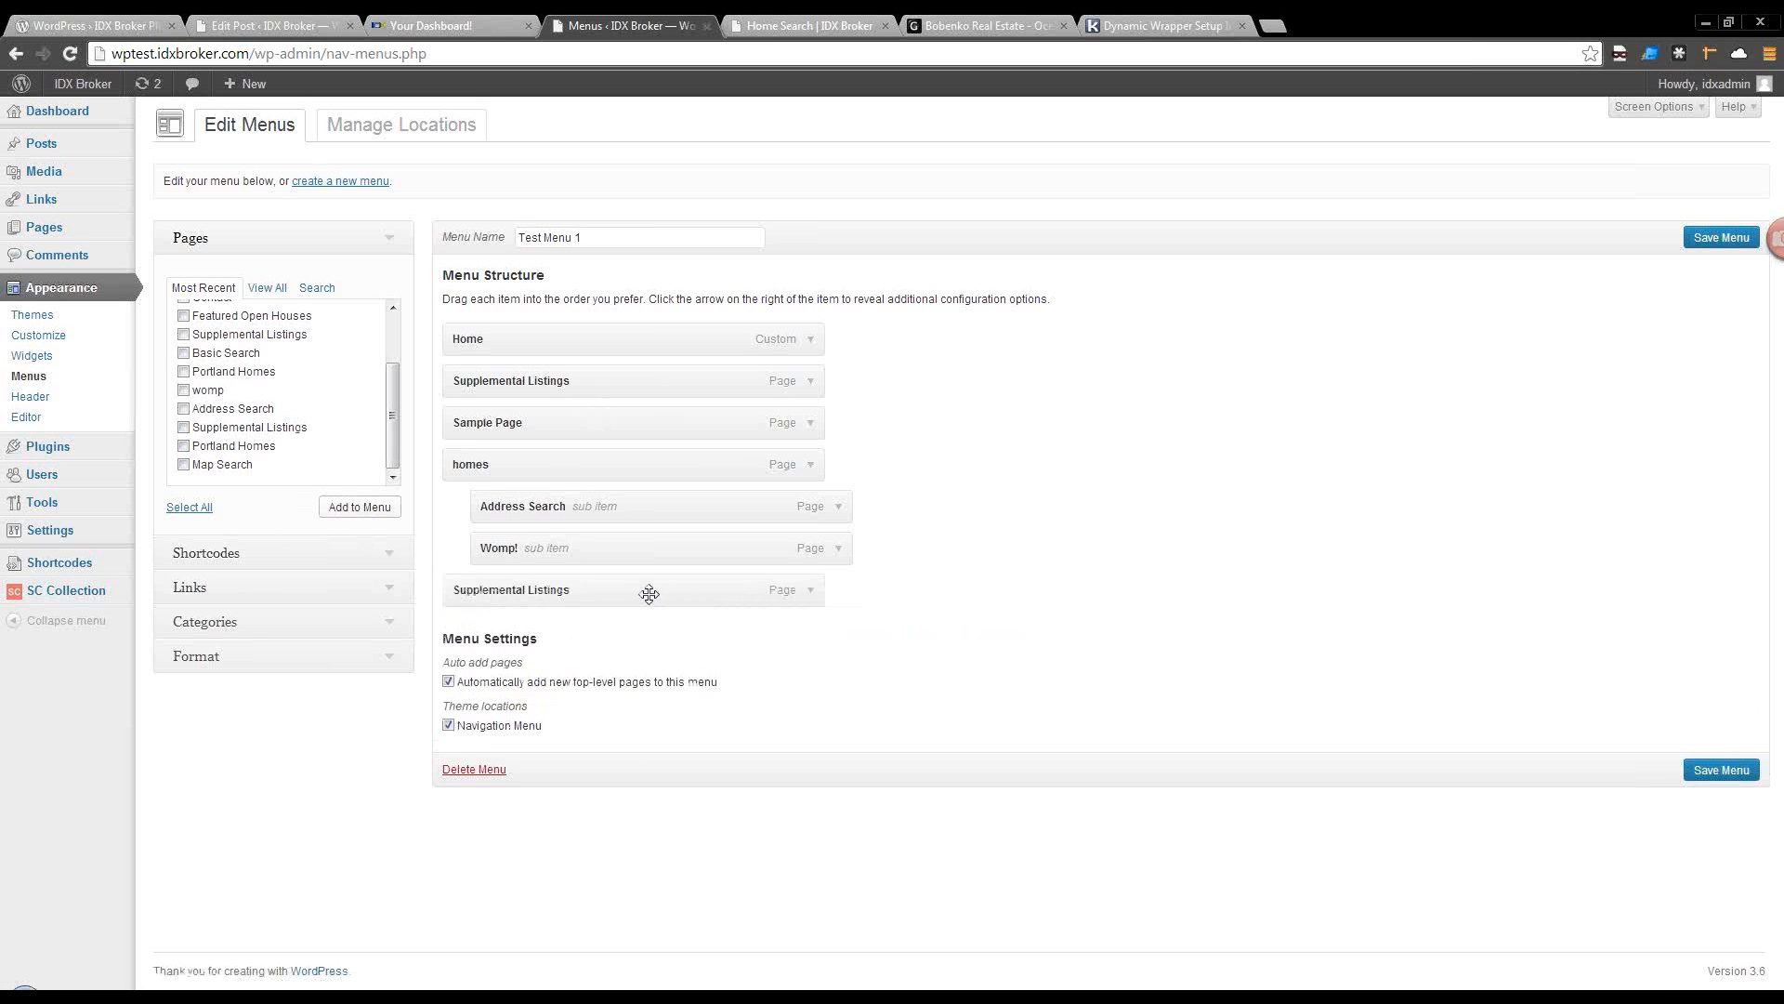
Remove the last Supplemental Listings item from Test Menu 1 and view the full list of available pages.
{"action": "left_click", "coordinate": [810, 589]}
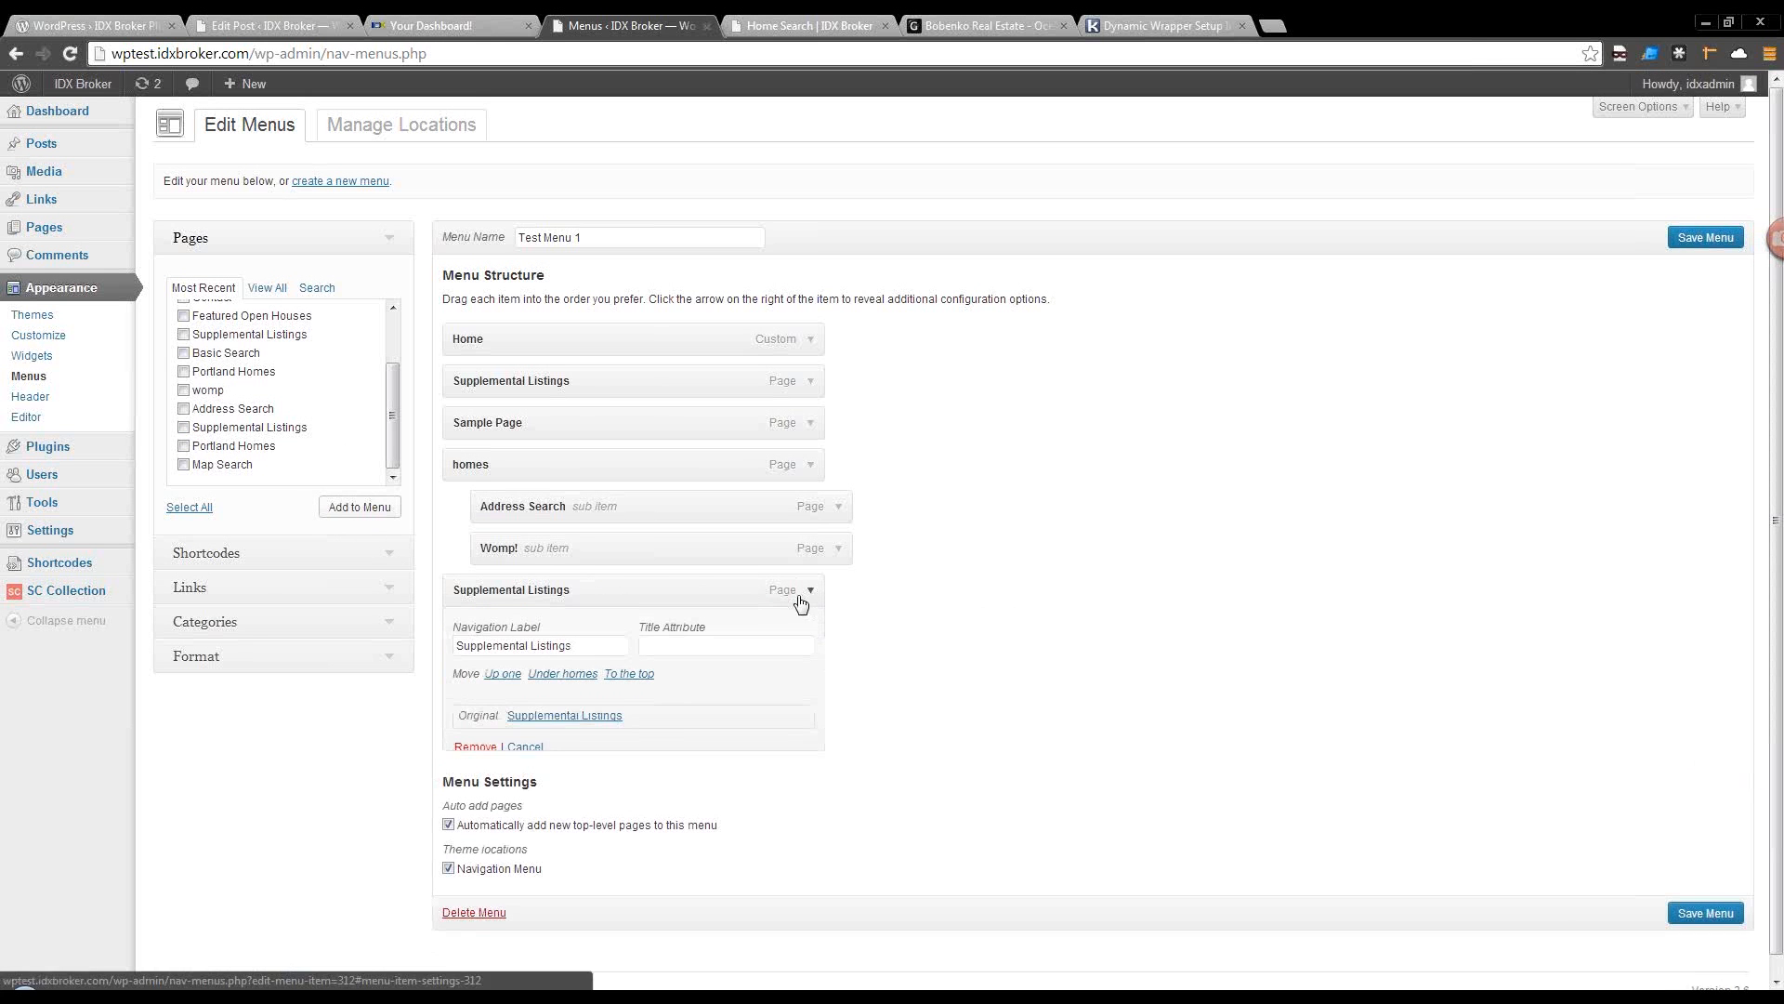
{"action": "left_click", "coordinate": [474, 749]}
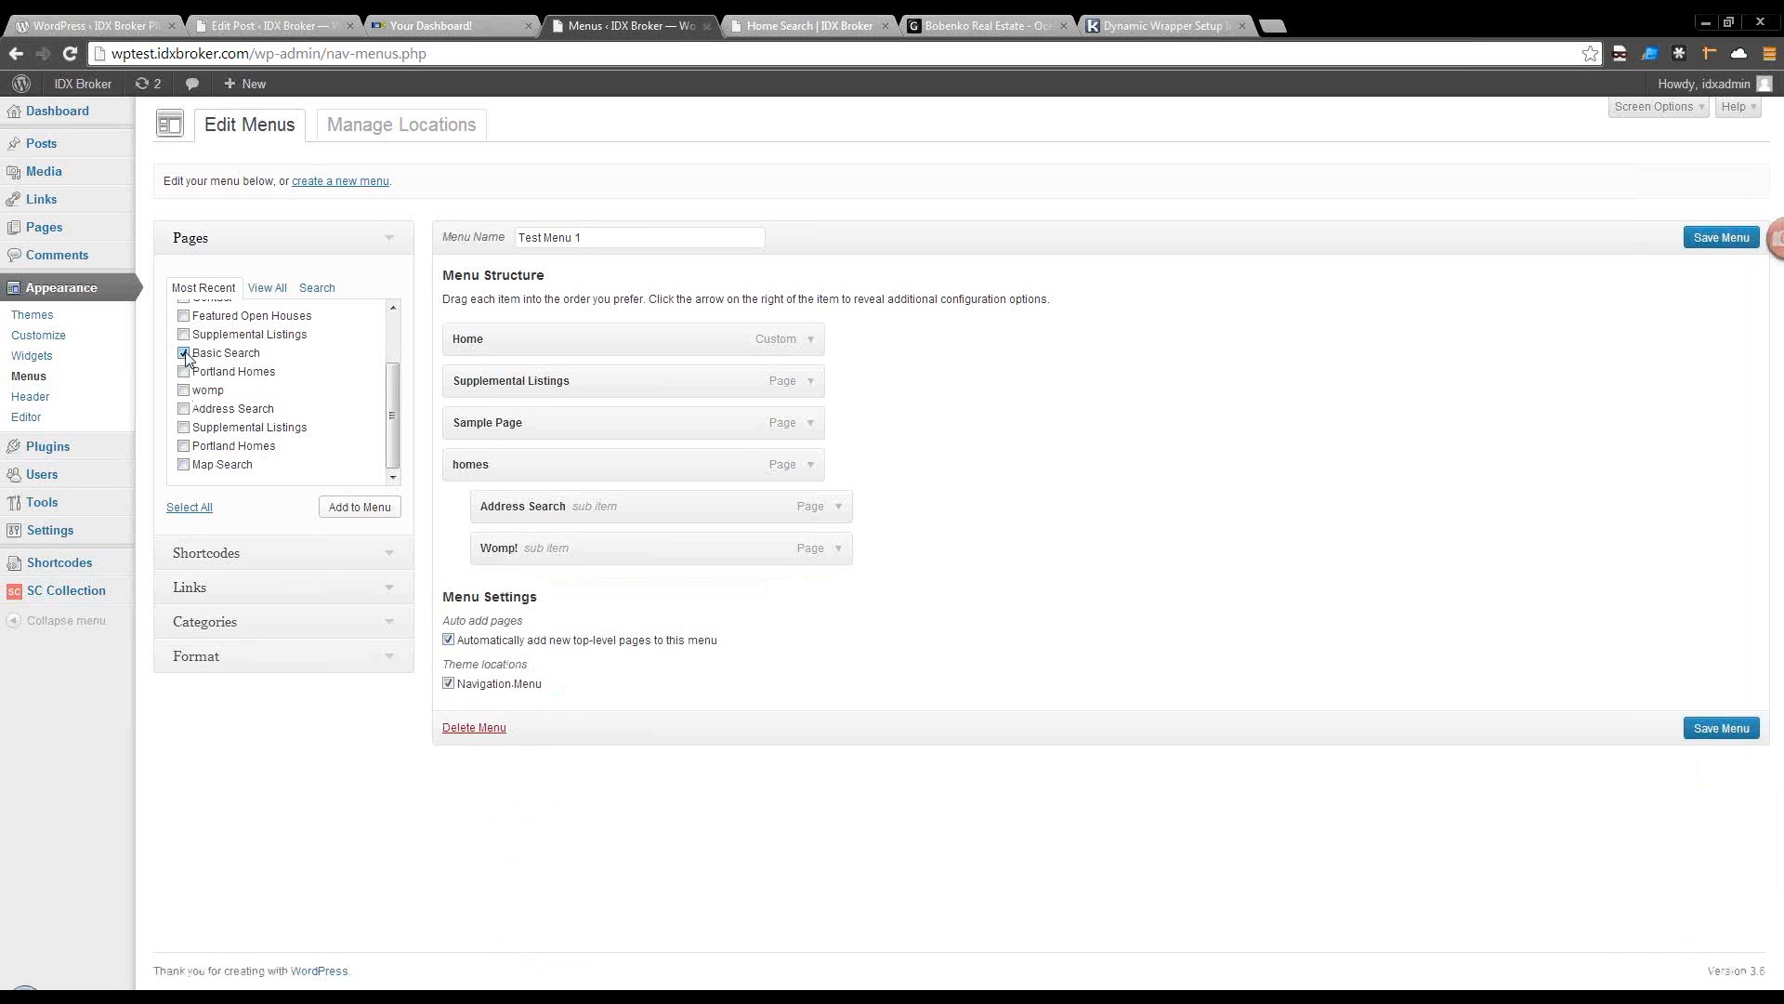
{"action": "left_click", "coordinate": [264, 292]}
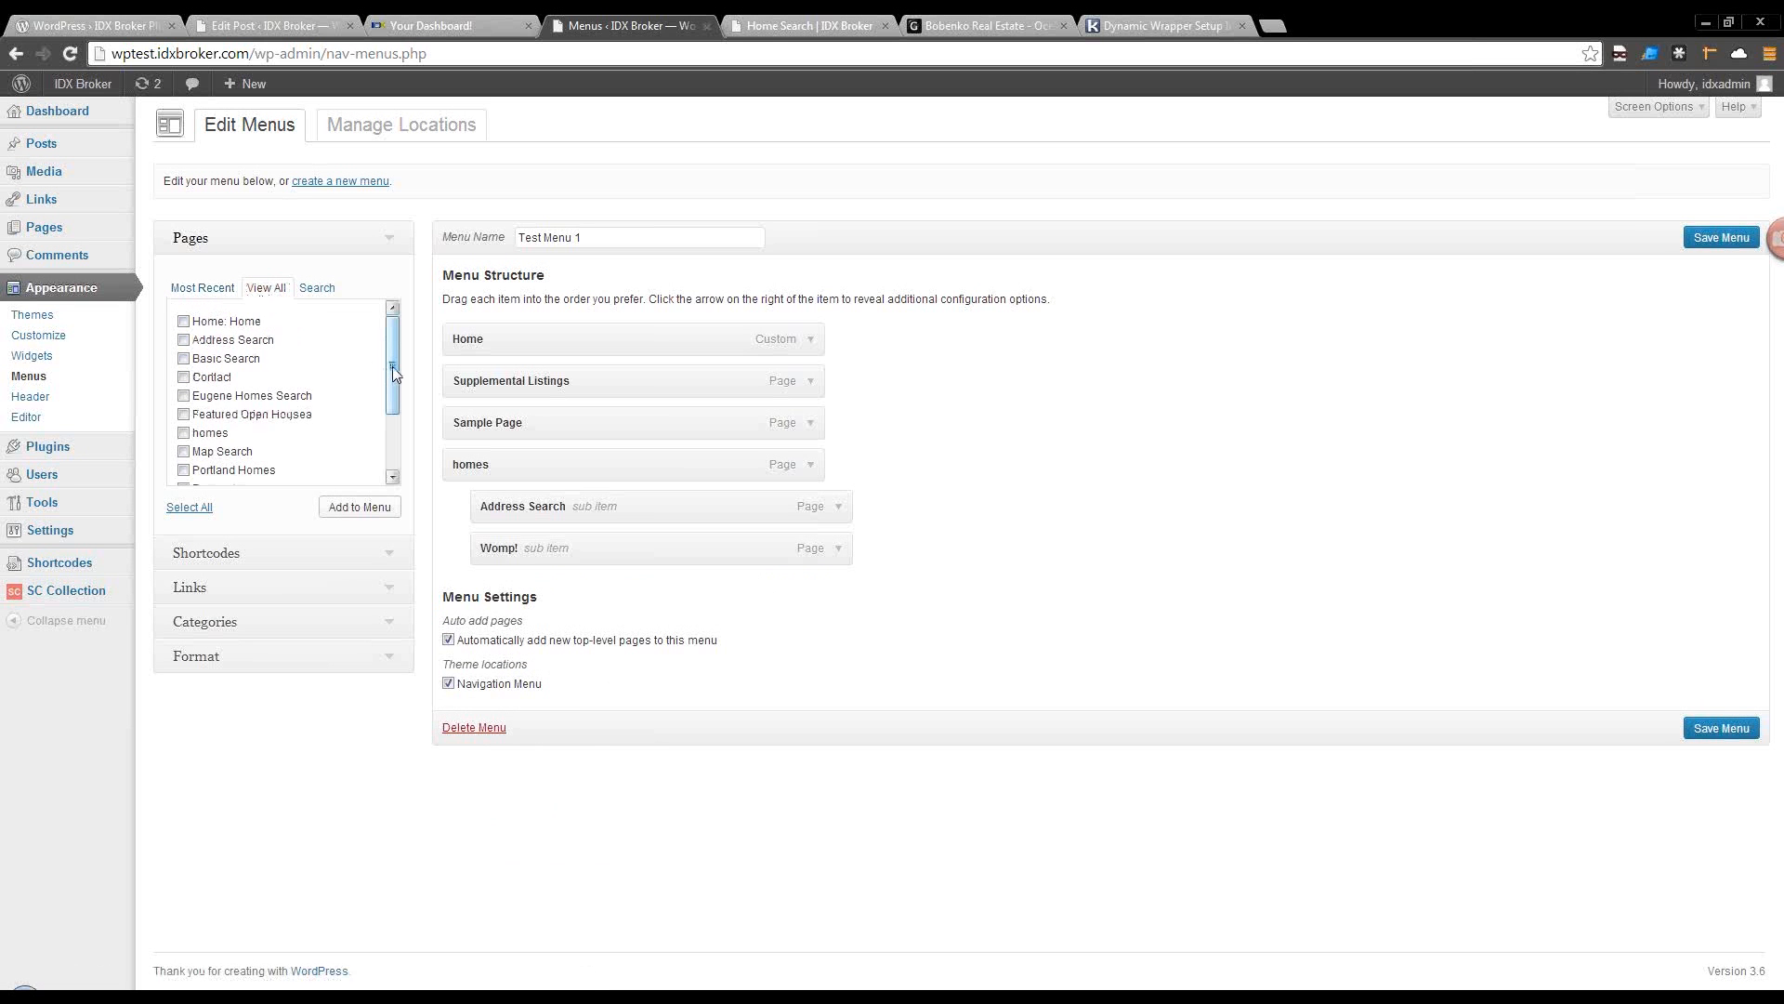
{"action": "mouse_move", "coordinate": [393, 367]}
{"action": "left_mouse_down"}
{"action": "mouse_move", "coordinate": [387, 438]}
{"action": "mouse_move", "coordinate": [388, 351]}
{"action": "left_mouse_up"}
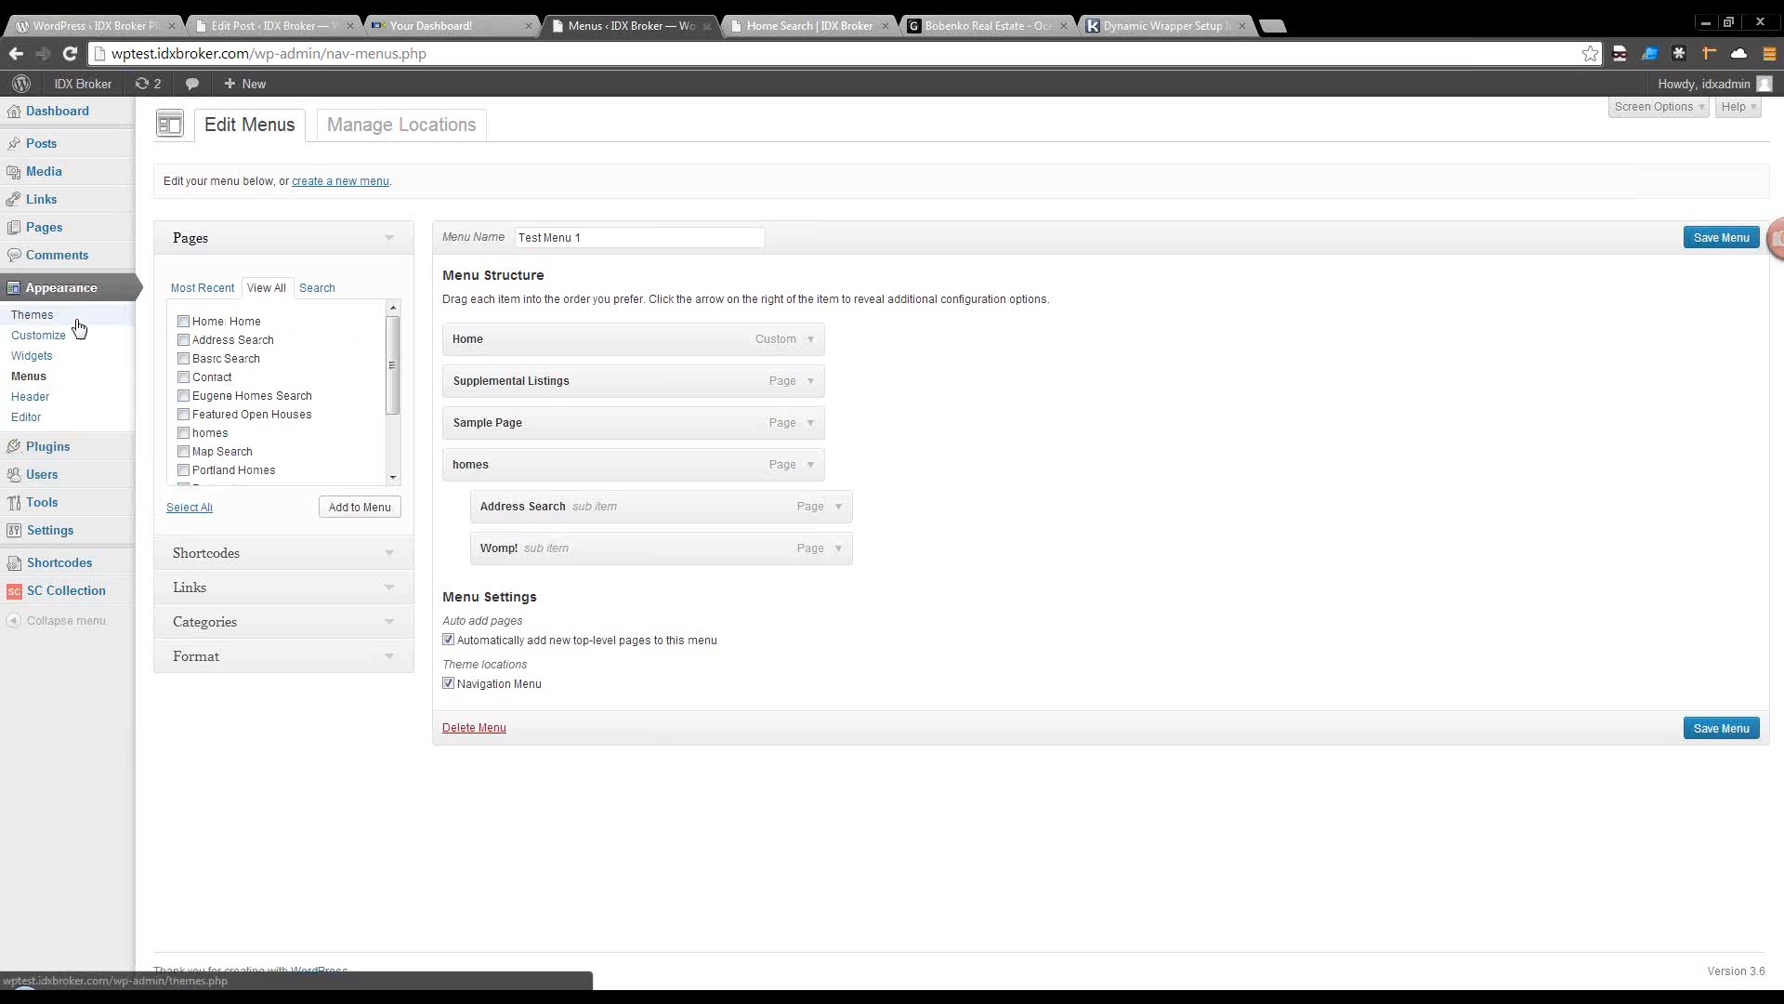
{"action": "mouse_move", "coordinate": [104, 530]}
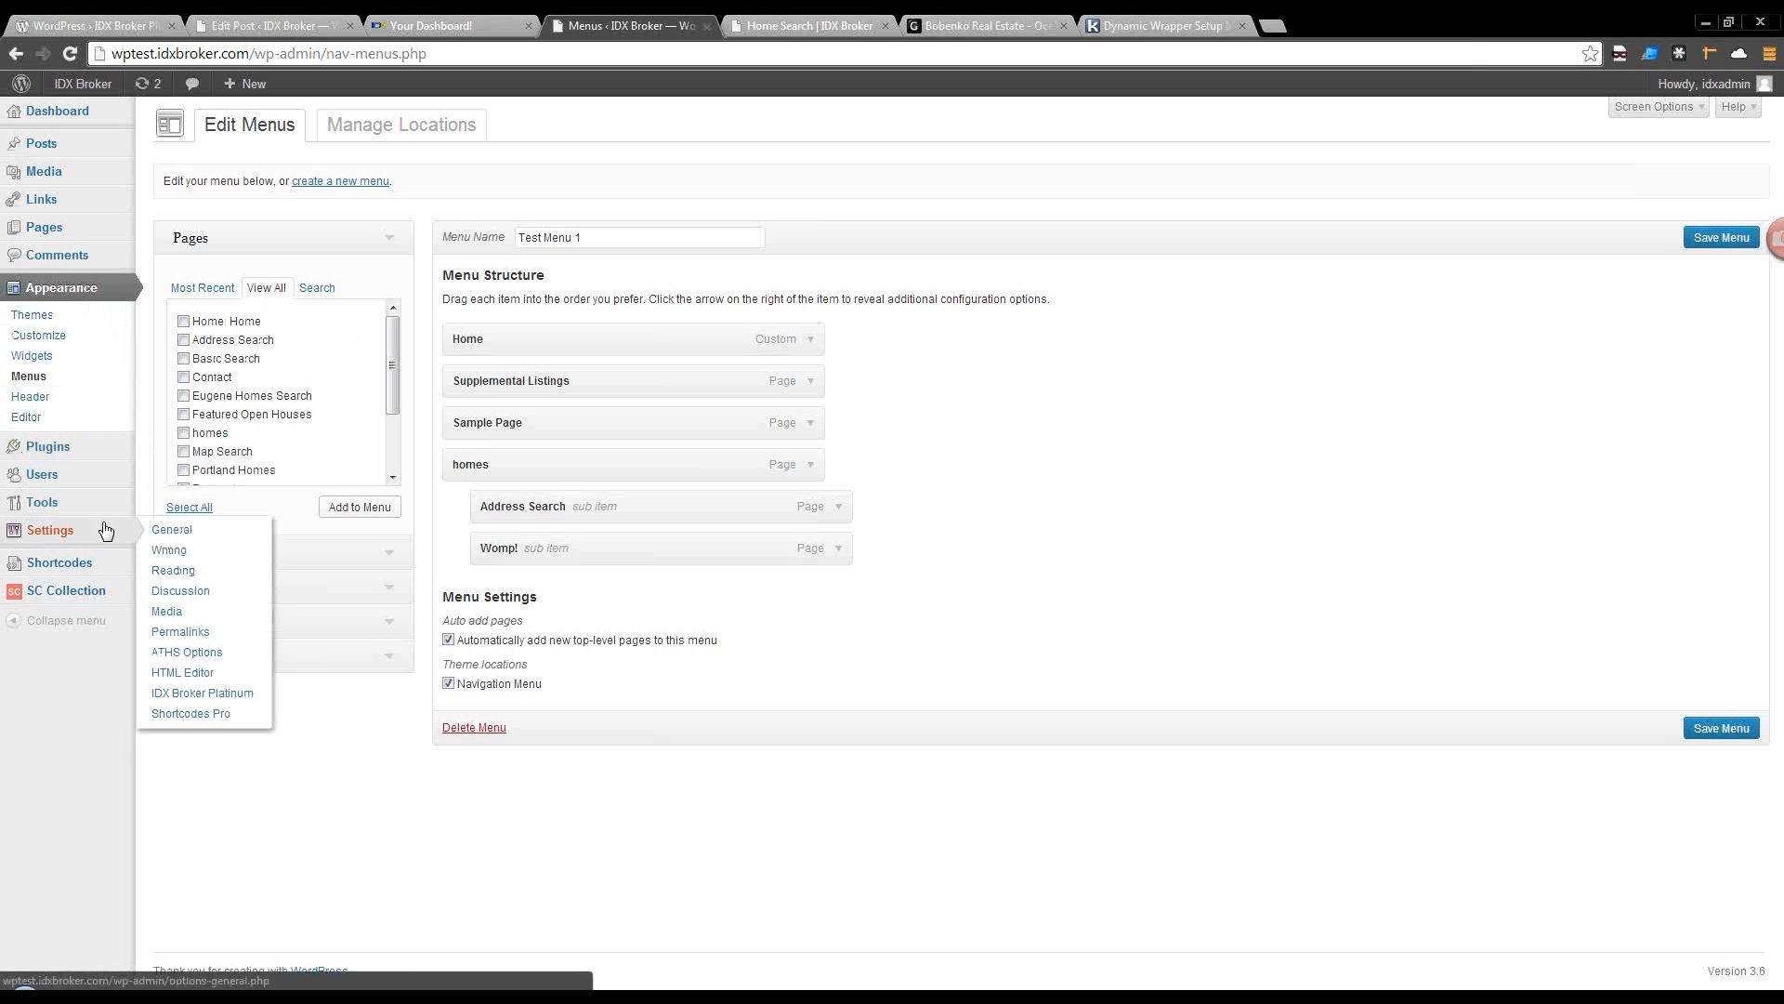
{"action": "left_click", "coordinate": [228, 695]}
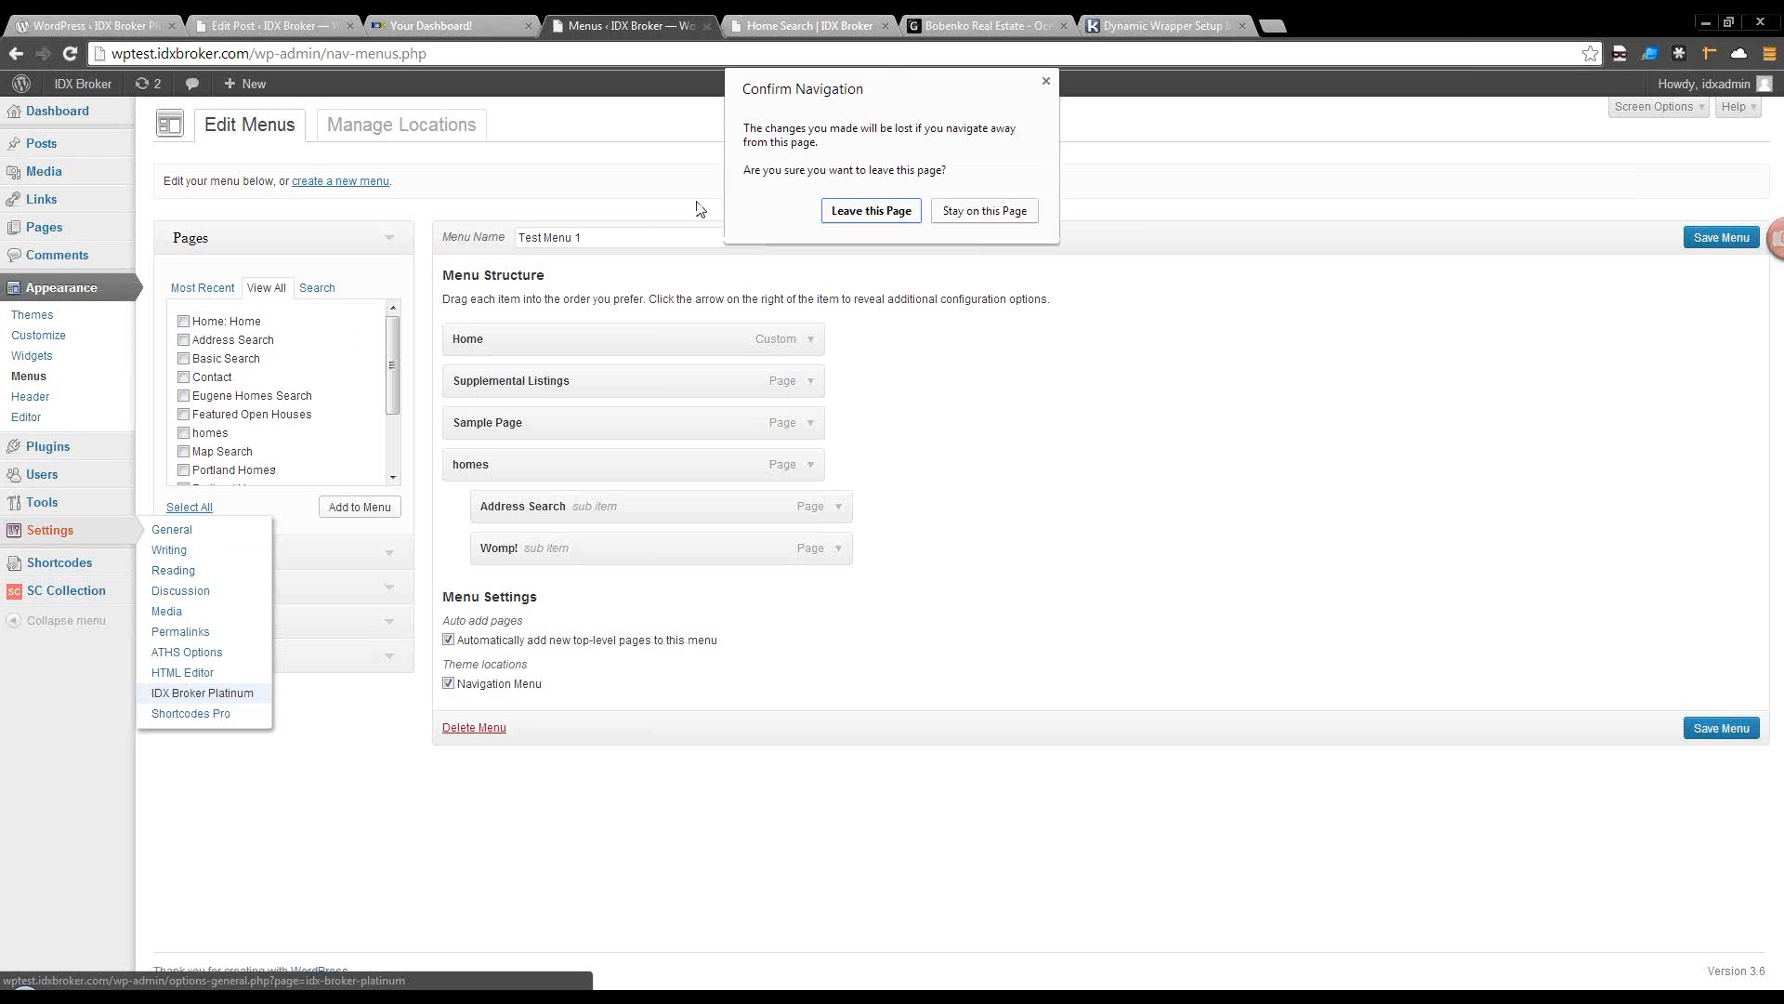
{"action": "left_click", "coordinate": [961, 213]}
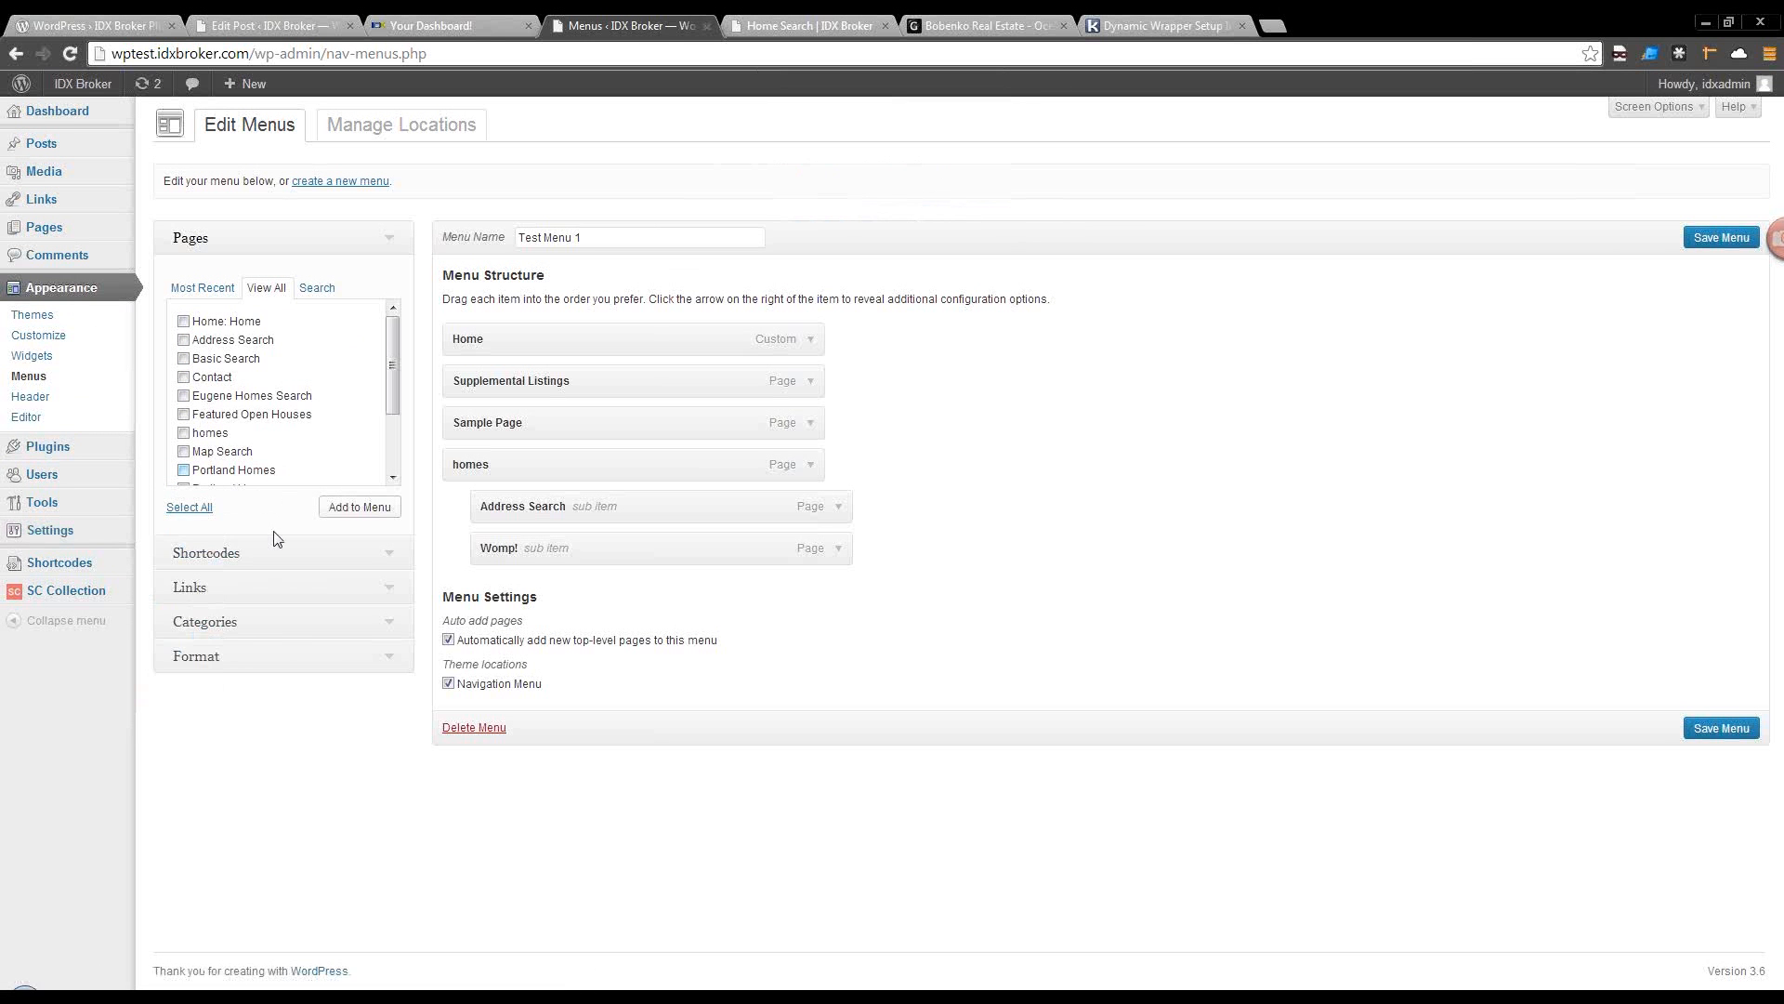
{"action": "mouse_move", "coordinate": [46, 532]}
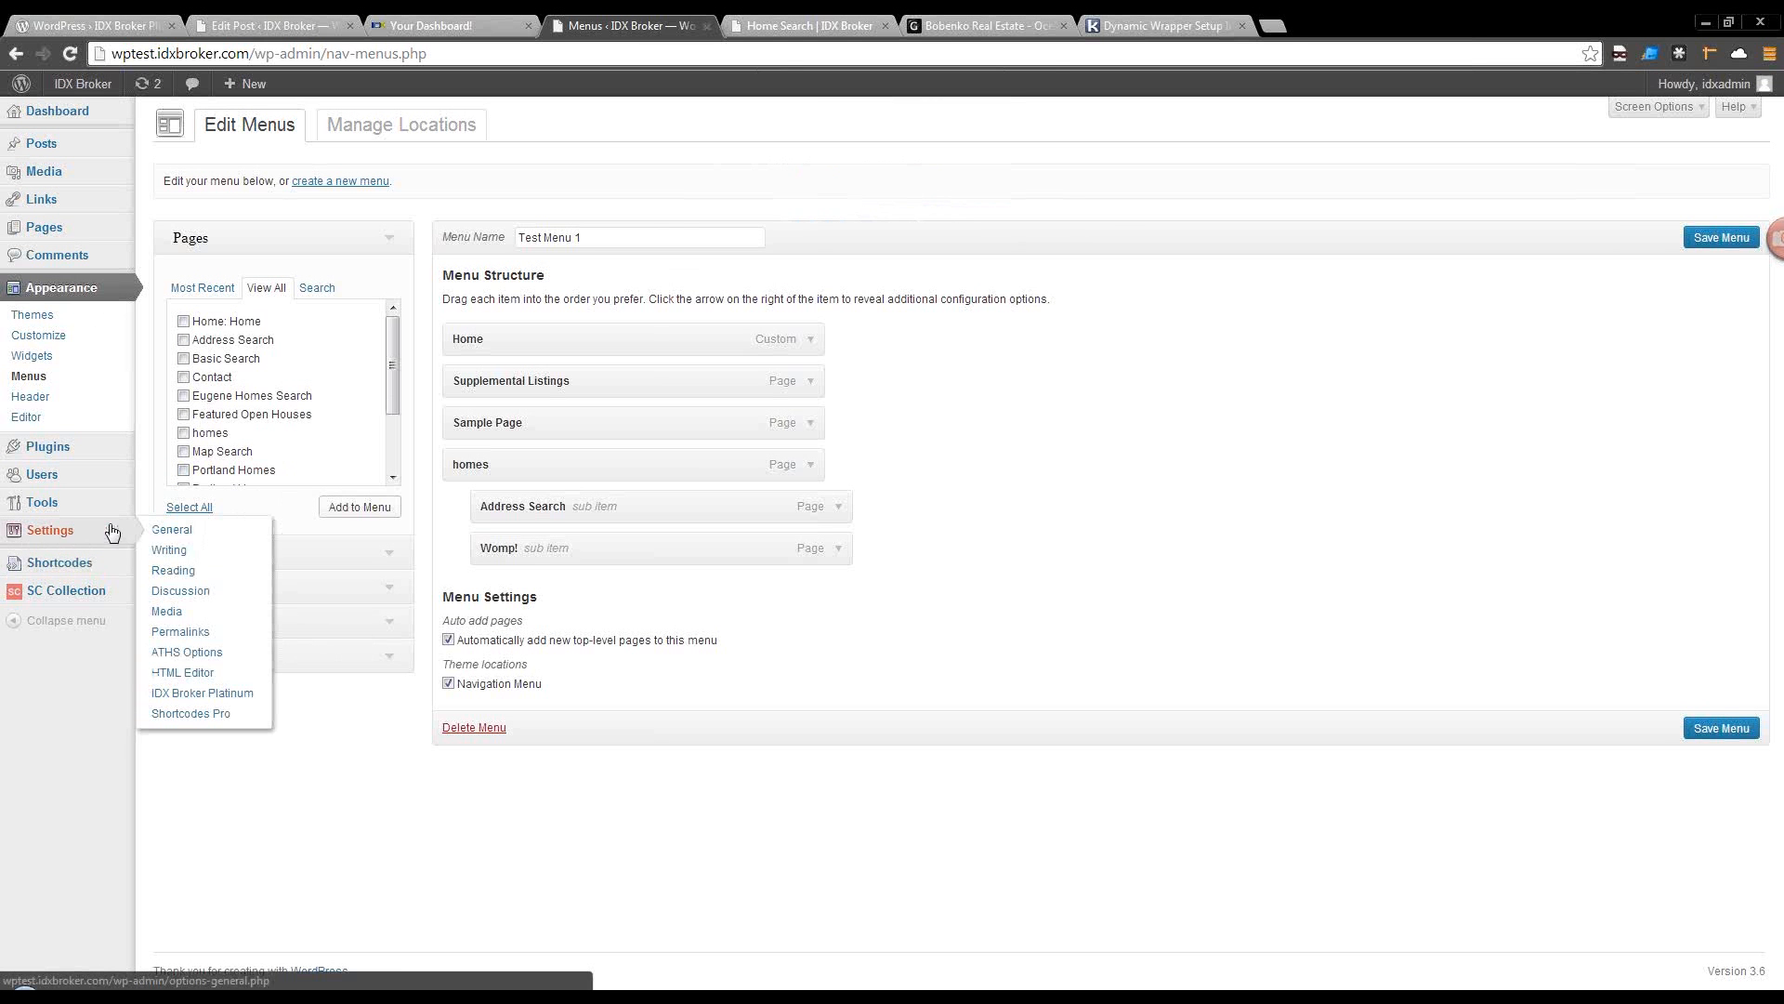
{"action": "left_click", "coordinate": [189, 695]}
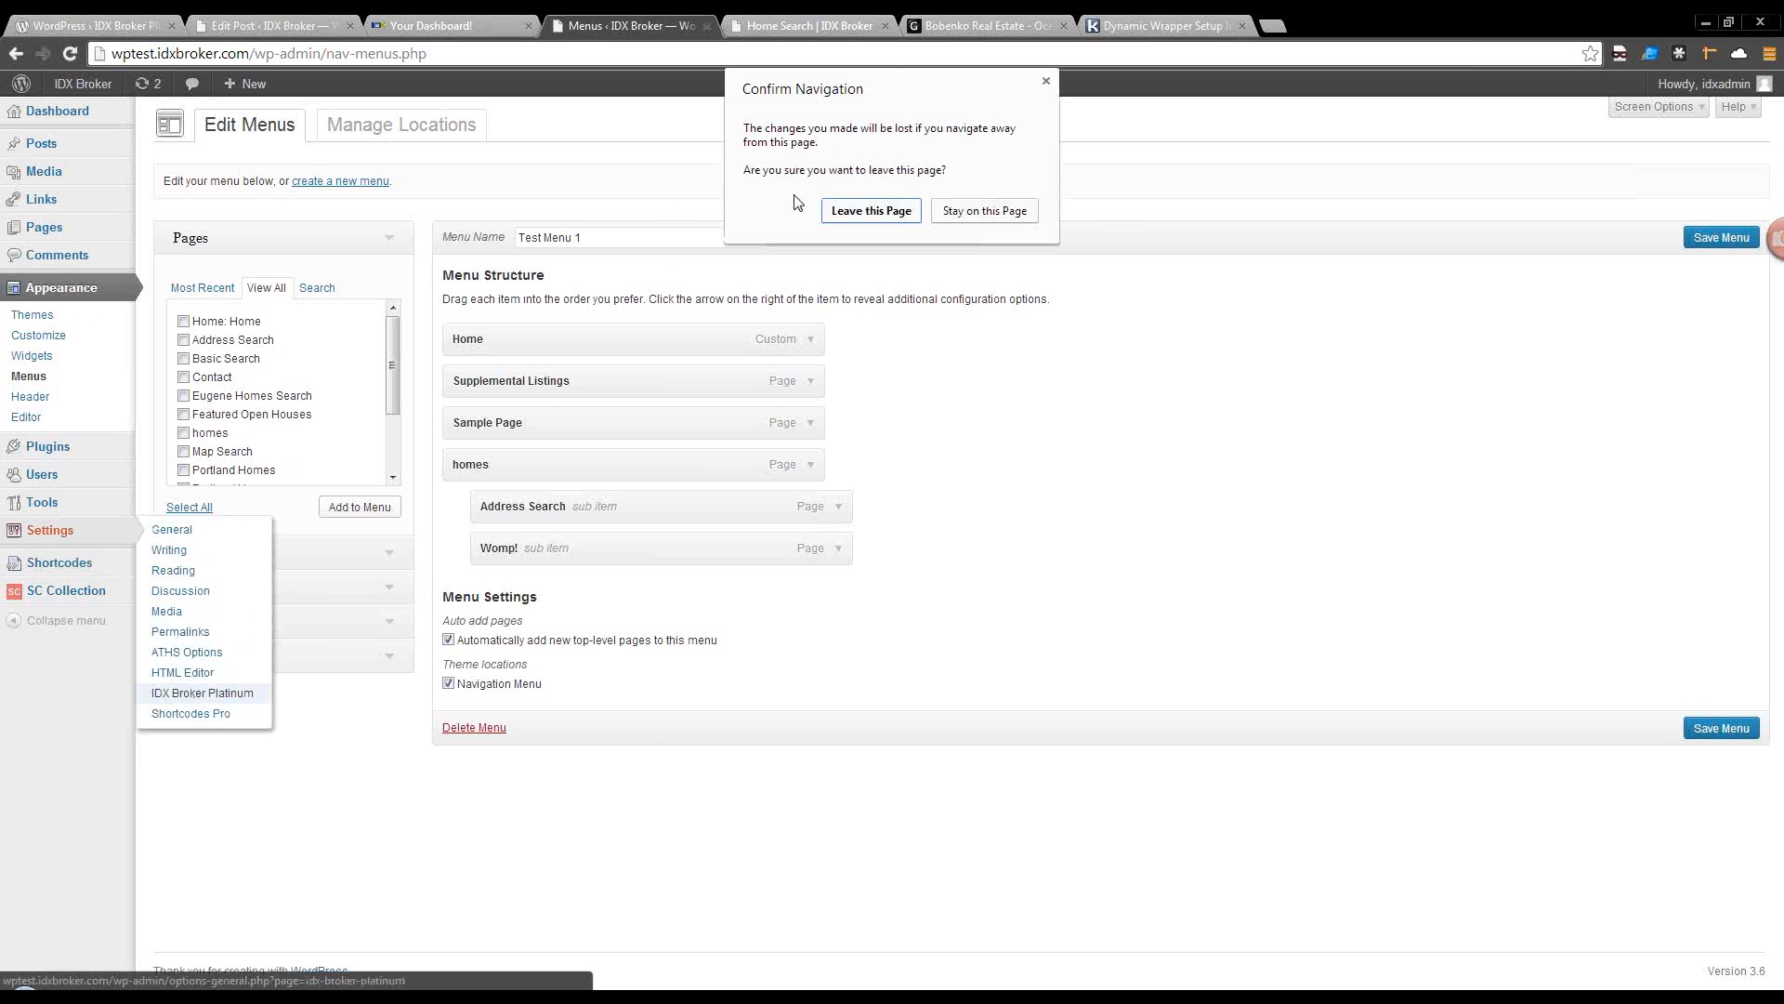
{"action": "left_click", "coordinate": [1045, 83]}
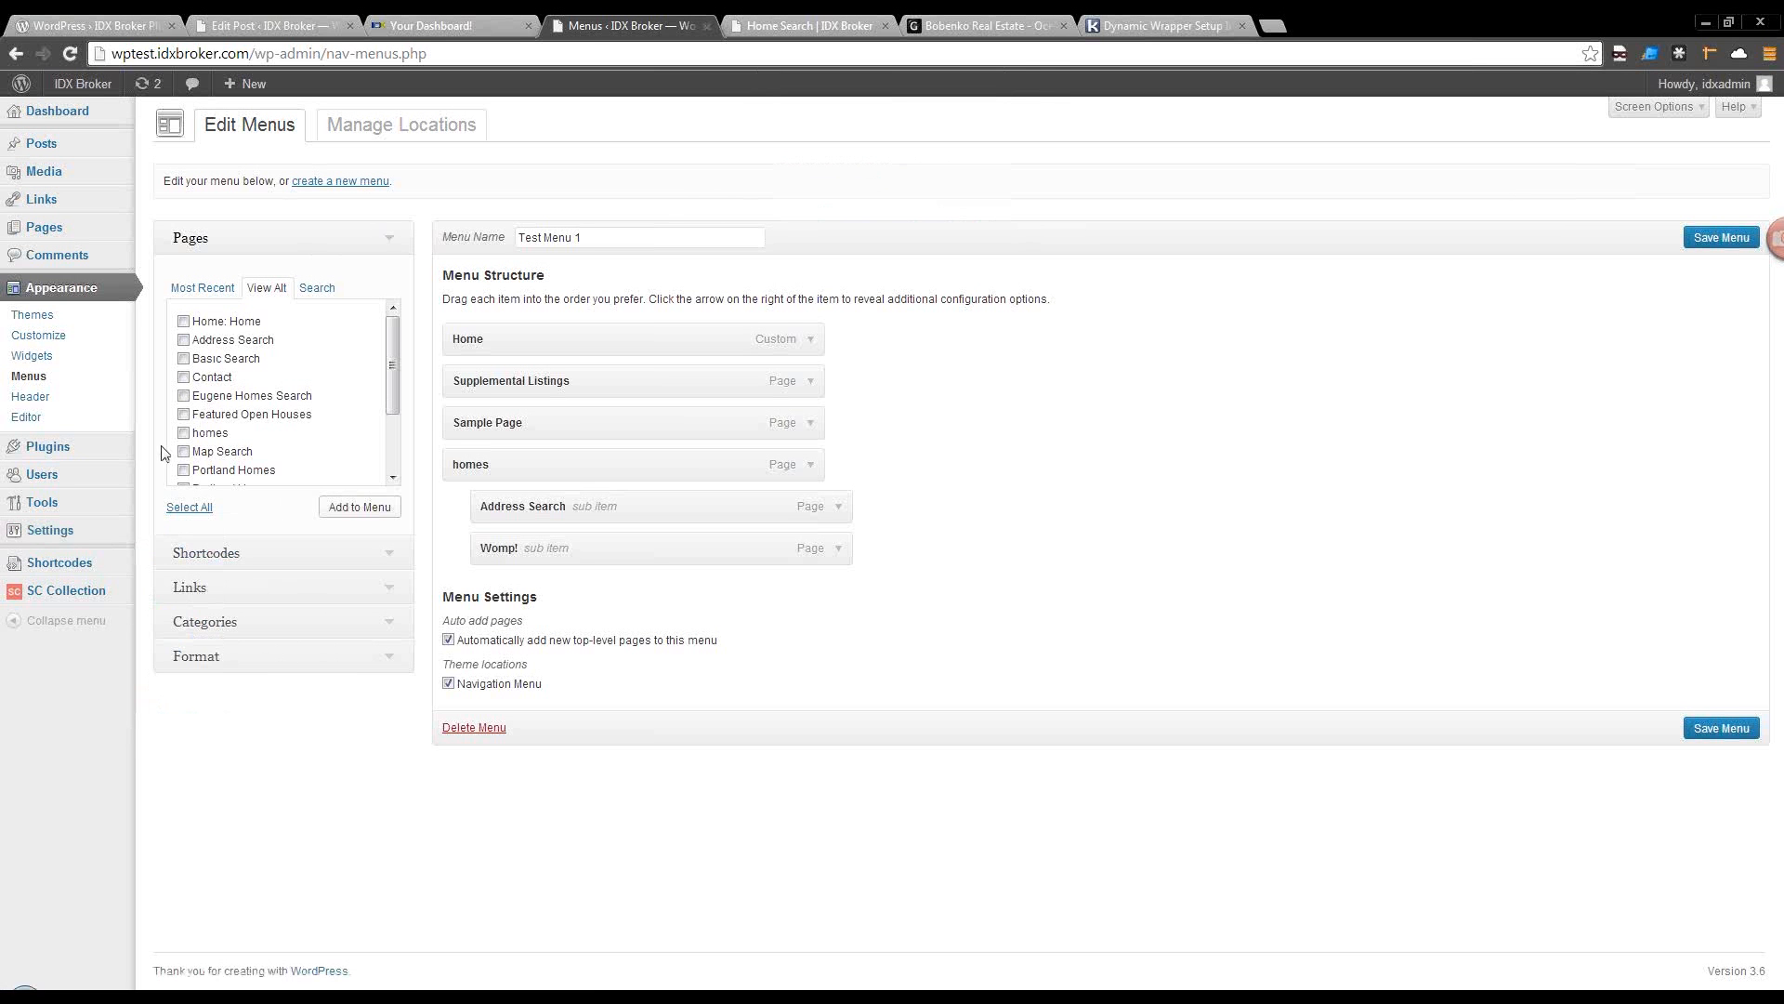
Reload the menu editor, discarding its unsaved changes, and open the IDX Broker Platinum settings.
{"action": "left_click", "coordinate": [75, 49]}
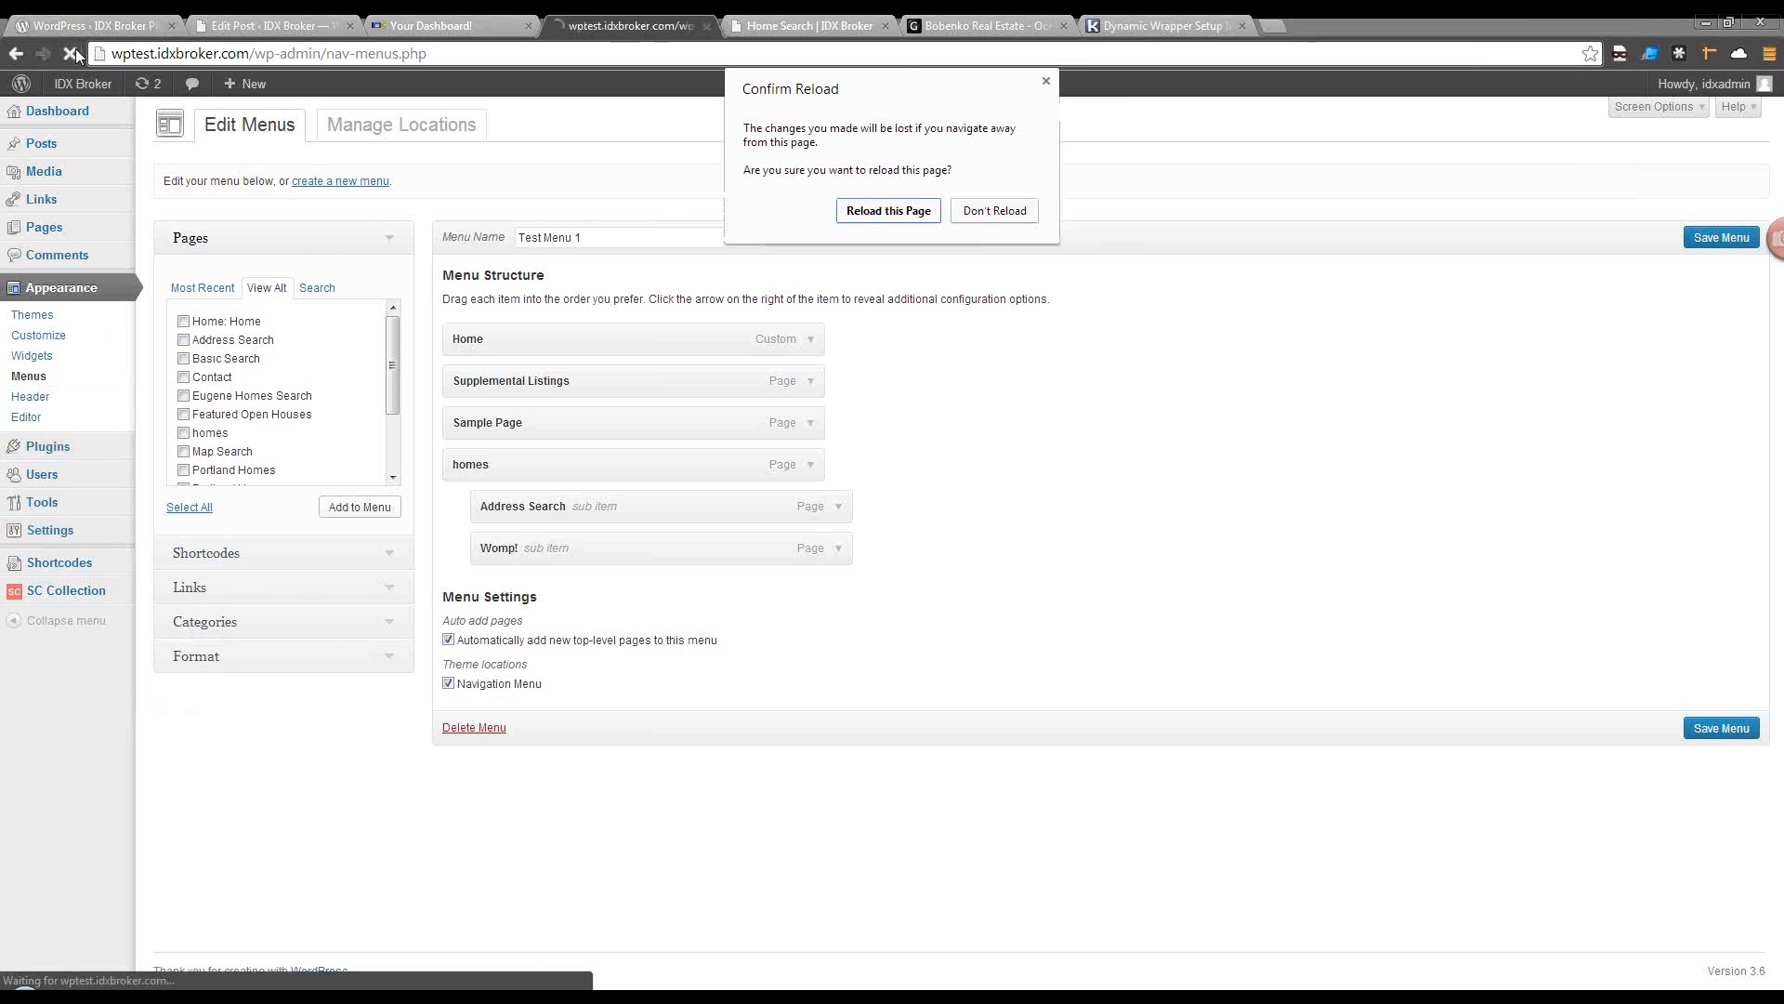
{"action": "left_click", "coordinate": [871, 210]}
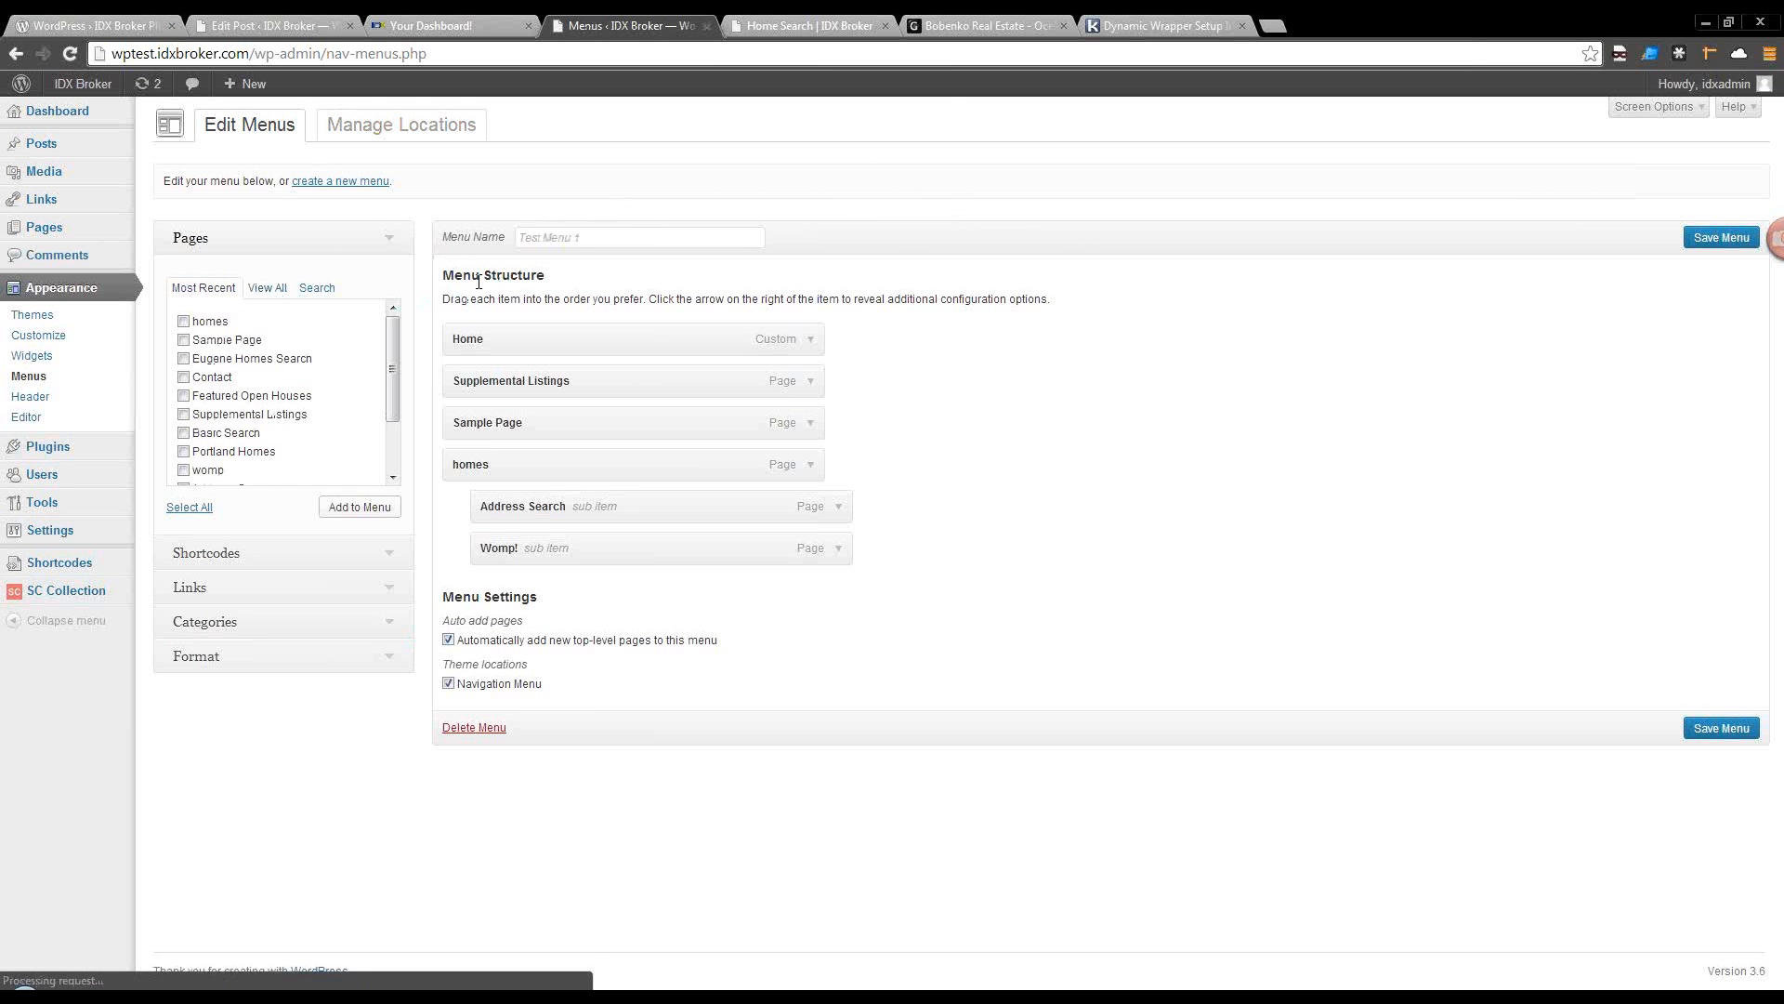
{"action": "mouse_move", "coordinate": [68, 543]}
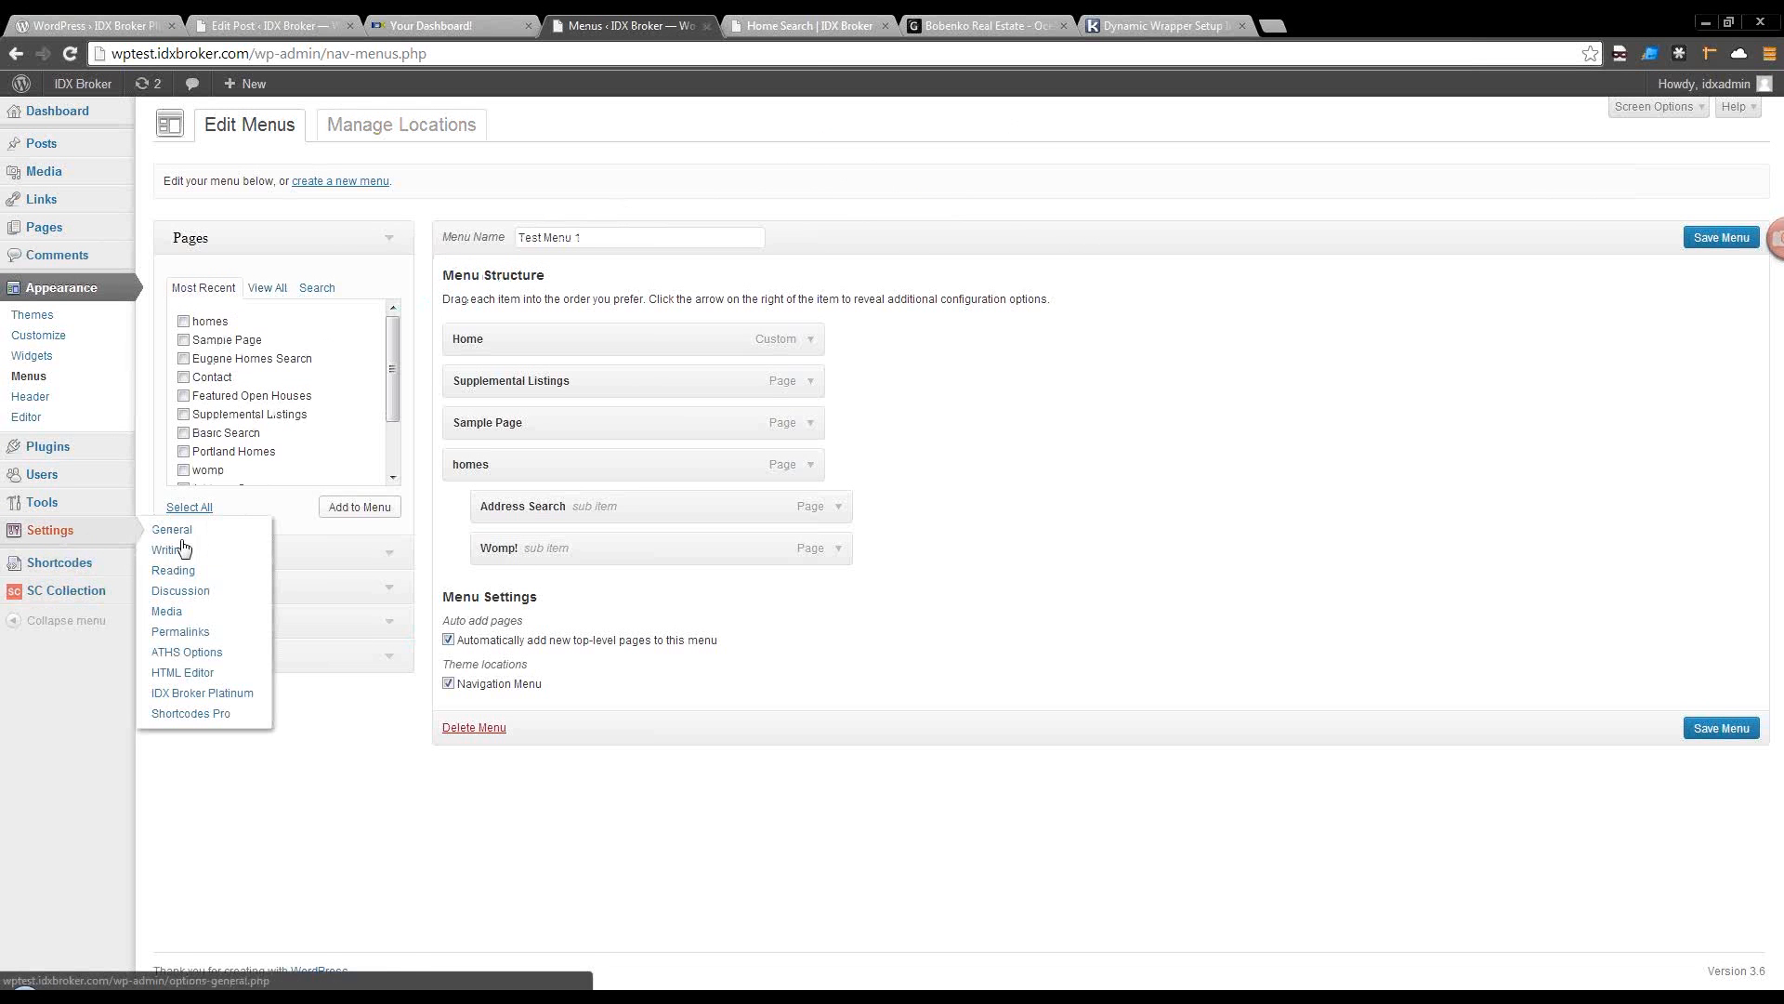
{"action": "left_click", "coordinate": [214, 693]}
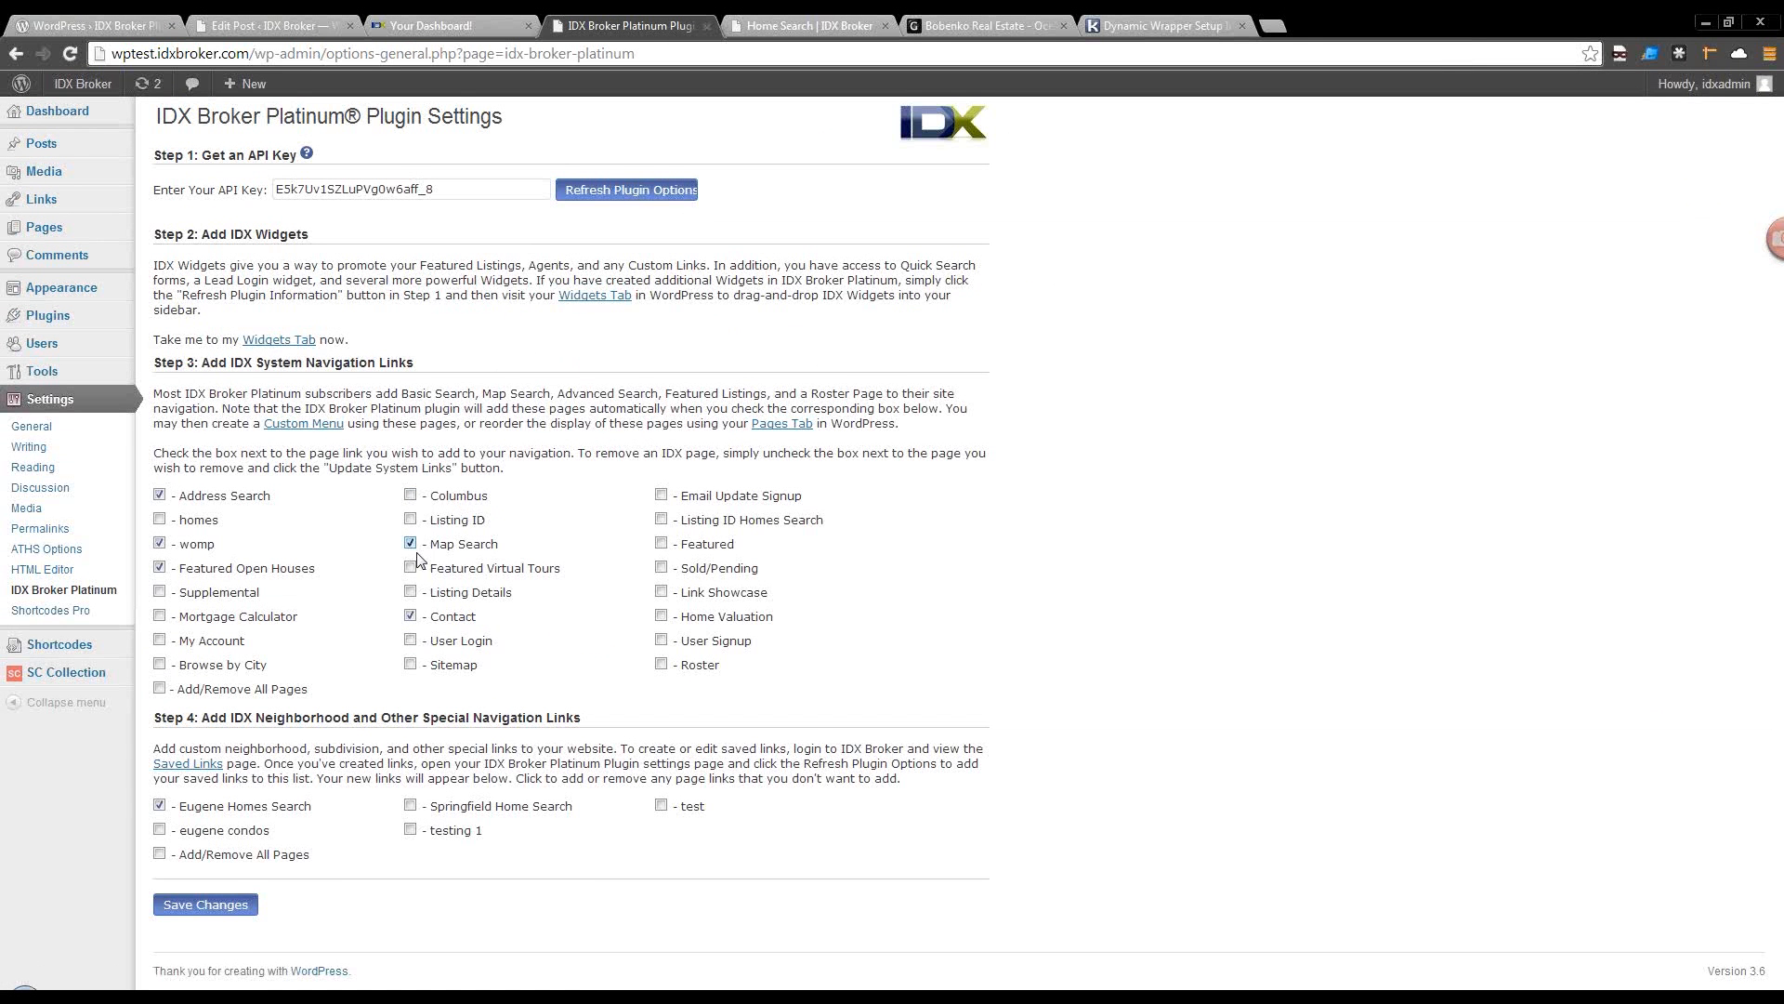
Enable the Featured Virtual Tours, Listing Details and Email Update Signup navigation links and save the plugin settings.
{"action": "left_click", "coordinate": [411, 568]}
{"action": "left_click", "coordinate": [411, 591]}
{"action": "left_click", "coordinate": [664, 499]}
{"action": "left_click", "coordinate": [249, 910]}
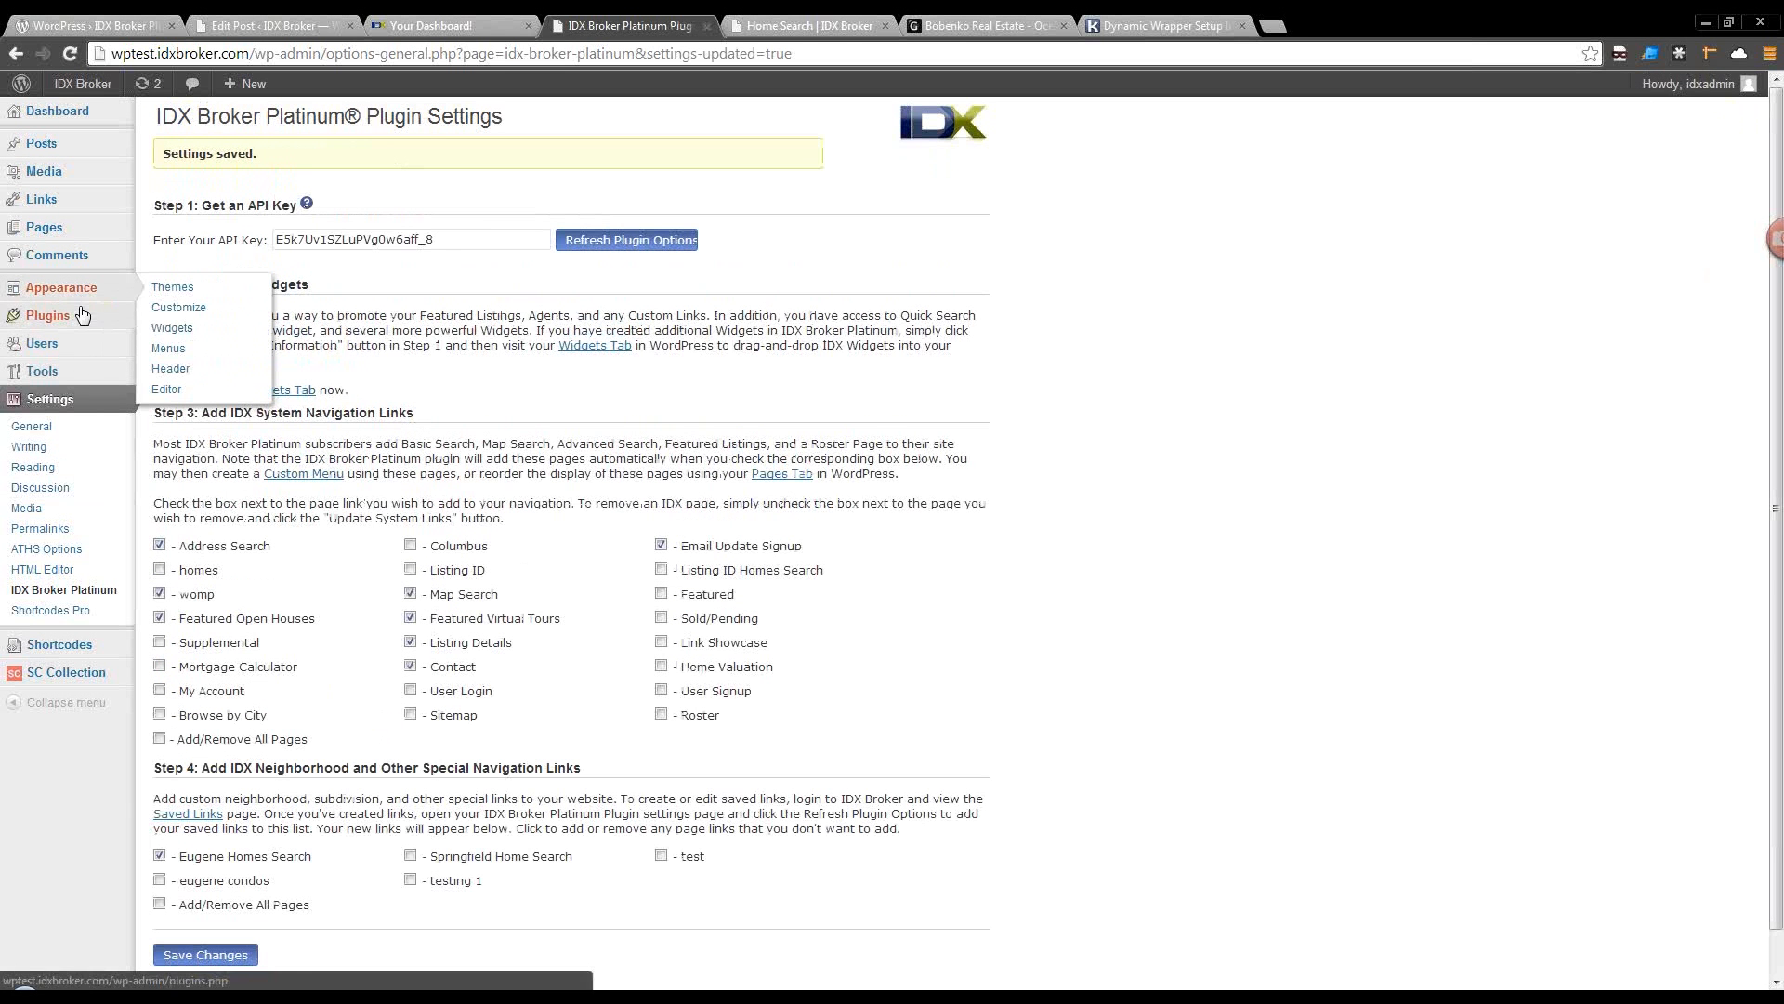
Add the Email Update Signup page to Test Menu 1 and place it directly below Home.
{"action": "mouse_move", "coordinate": [89, 317]}
{"action": "left_click", "coordinate": [176, 350]}
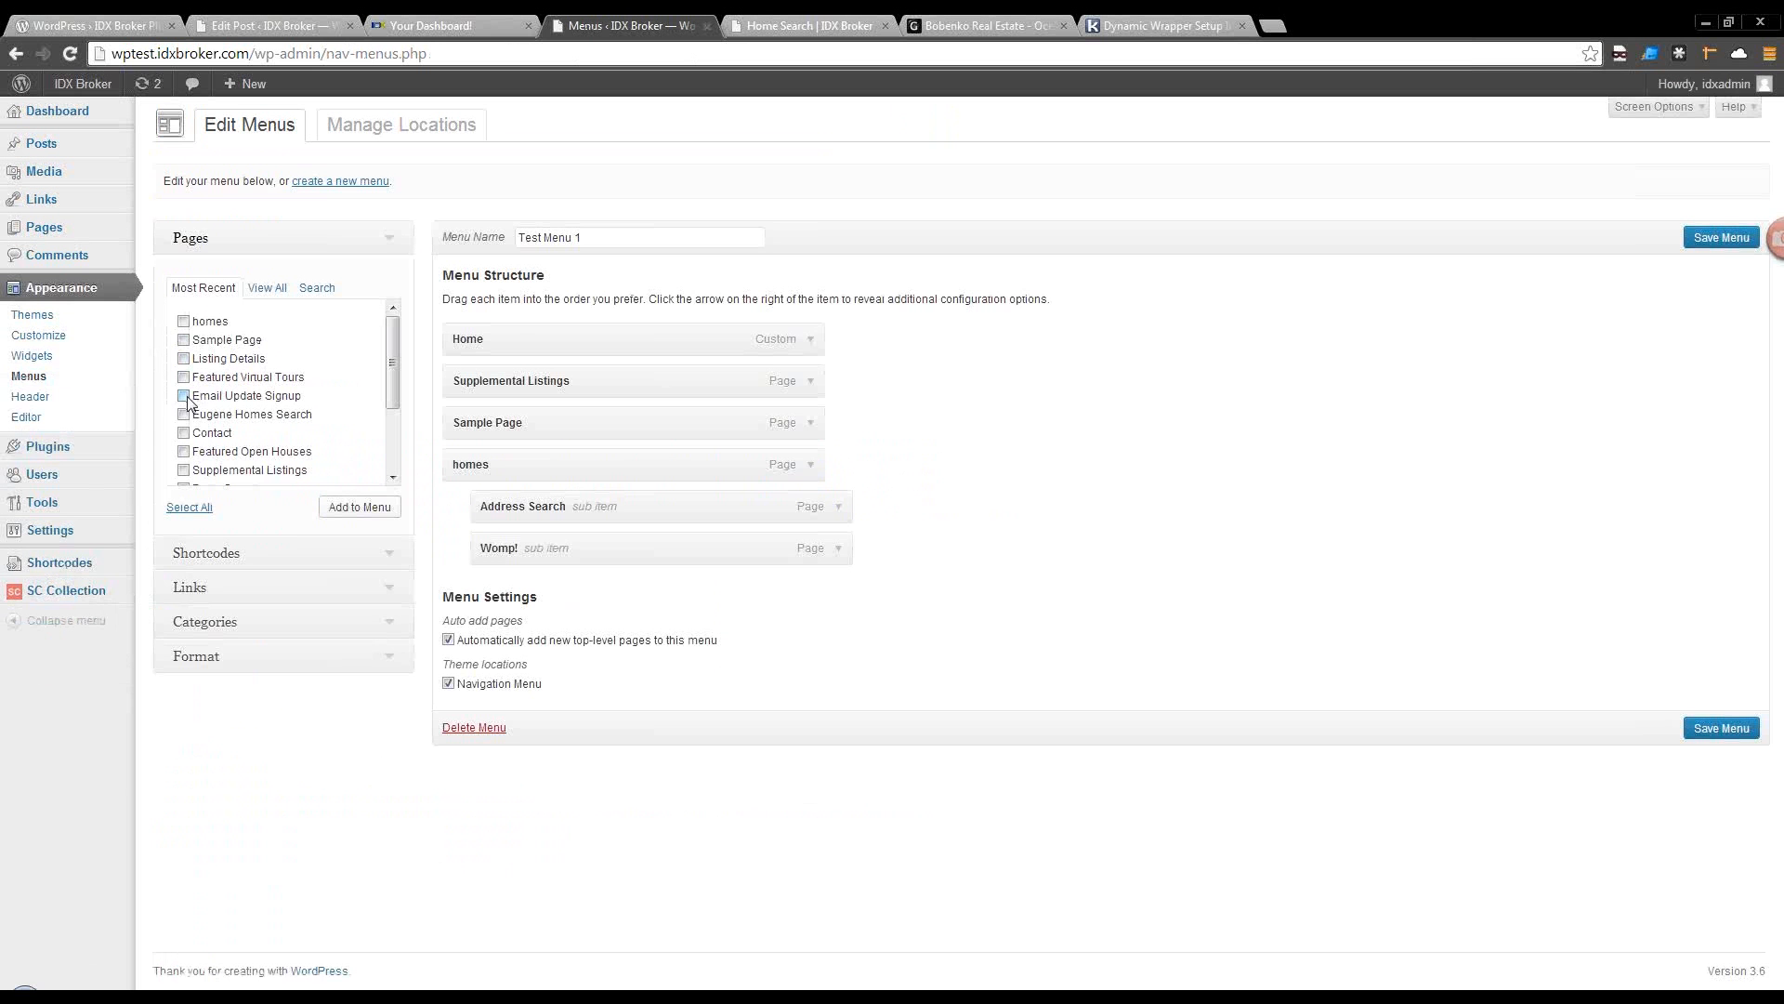
{"action": "left_click", "coordinate": [383, 508]}
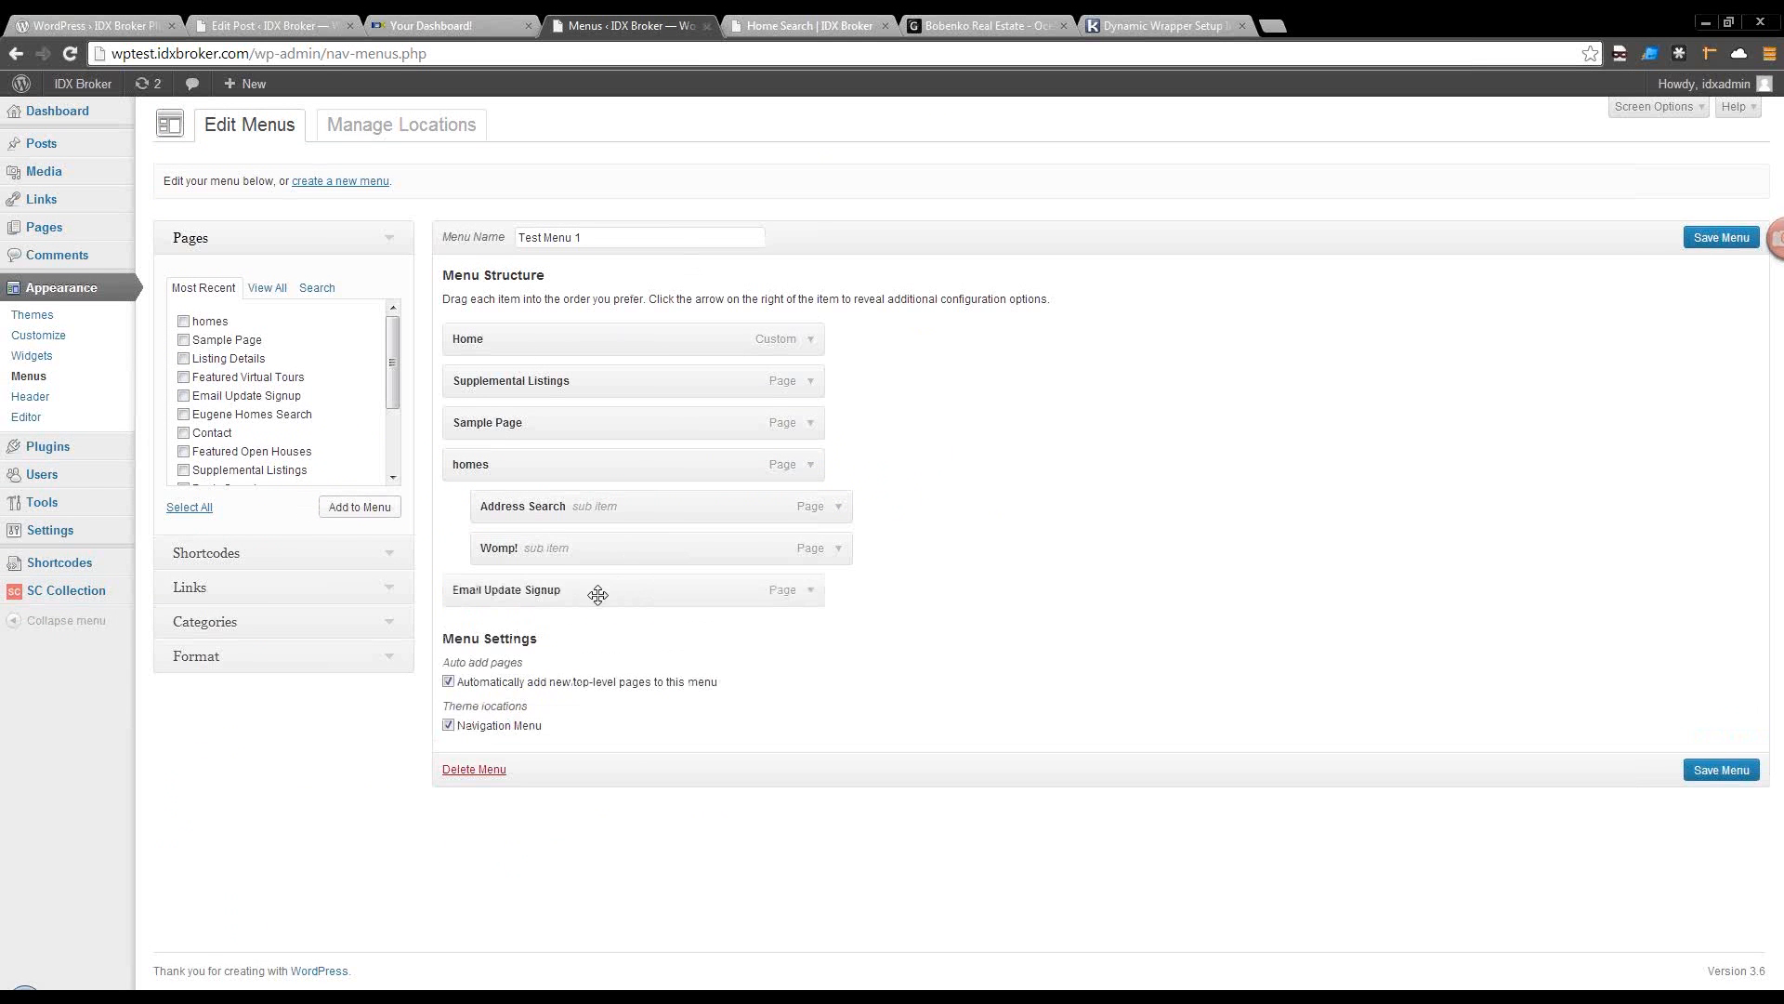
{"action": "left_click_drag", "start_coordinate": [596, 583], "coordinate": [548, 381]}
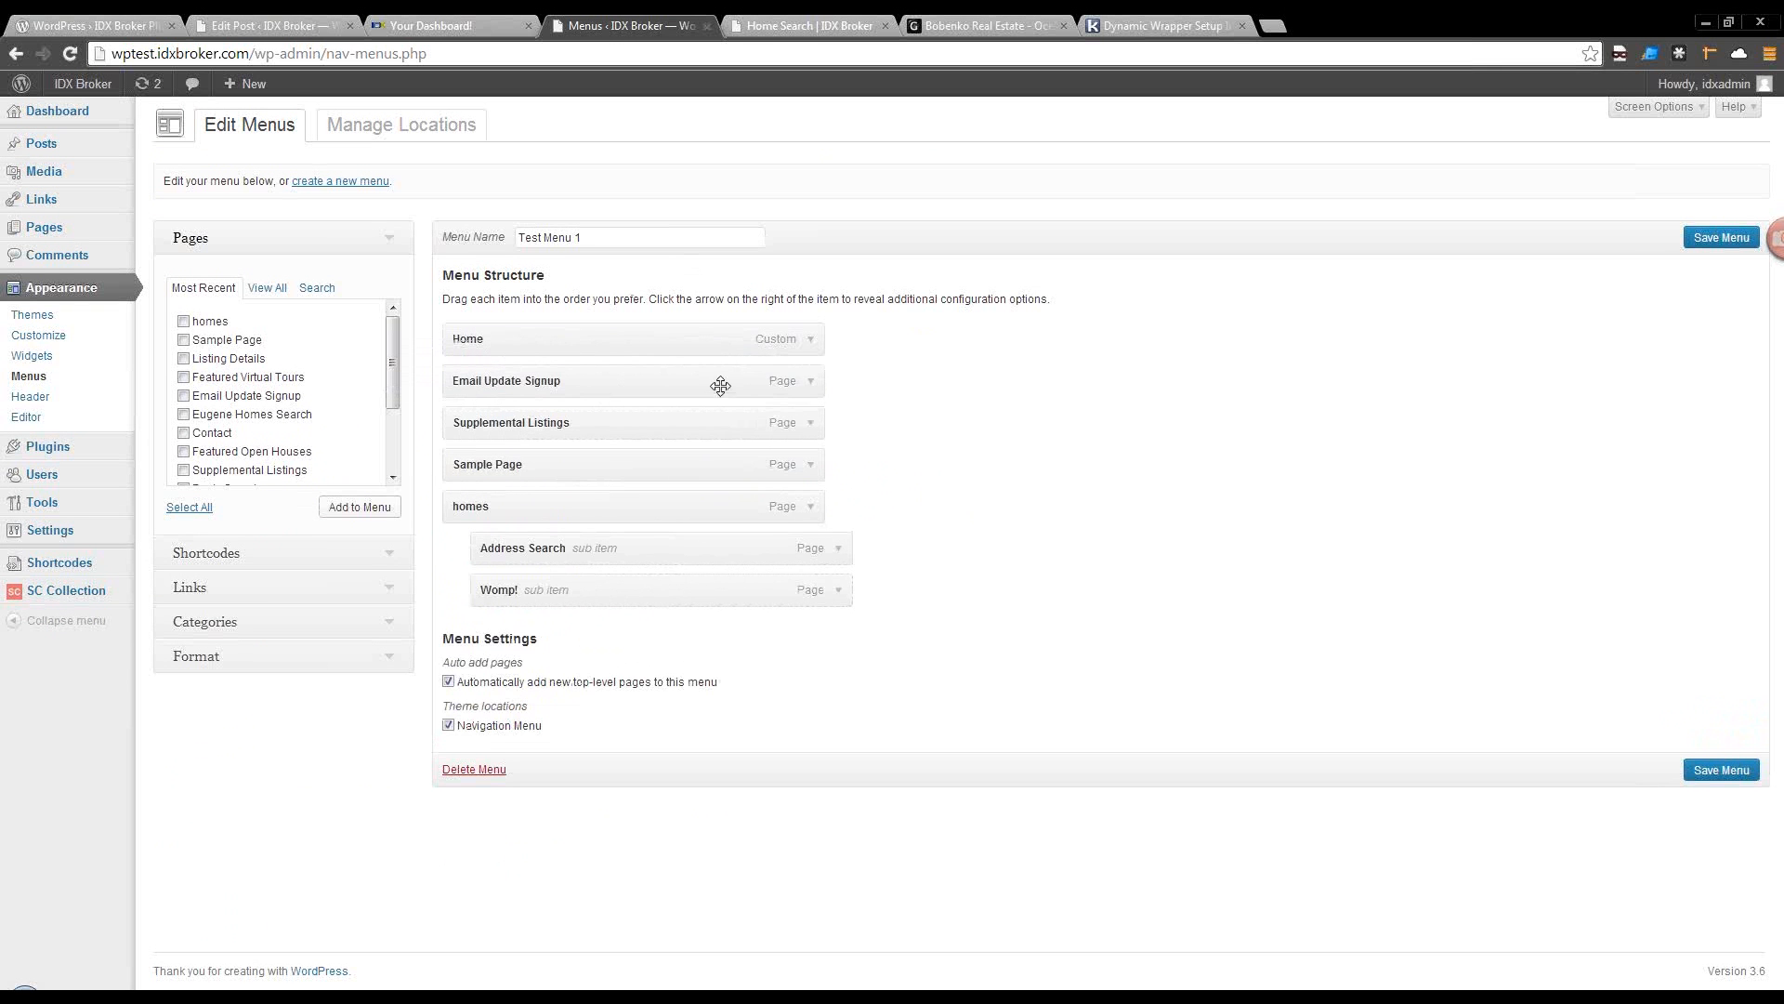
{"action": "left_click", "coordinate": [811, 381]}
{"action": "left_click_drag", "start_coordinate": [618, 438], "coordinate": [455, 437]}
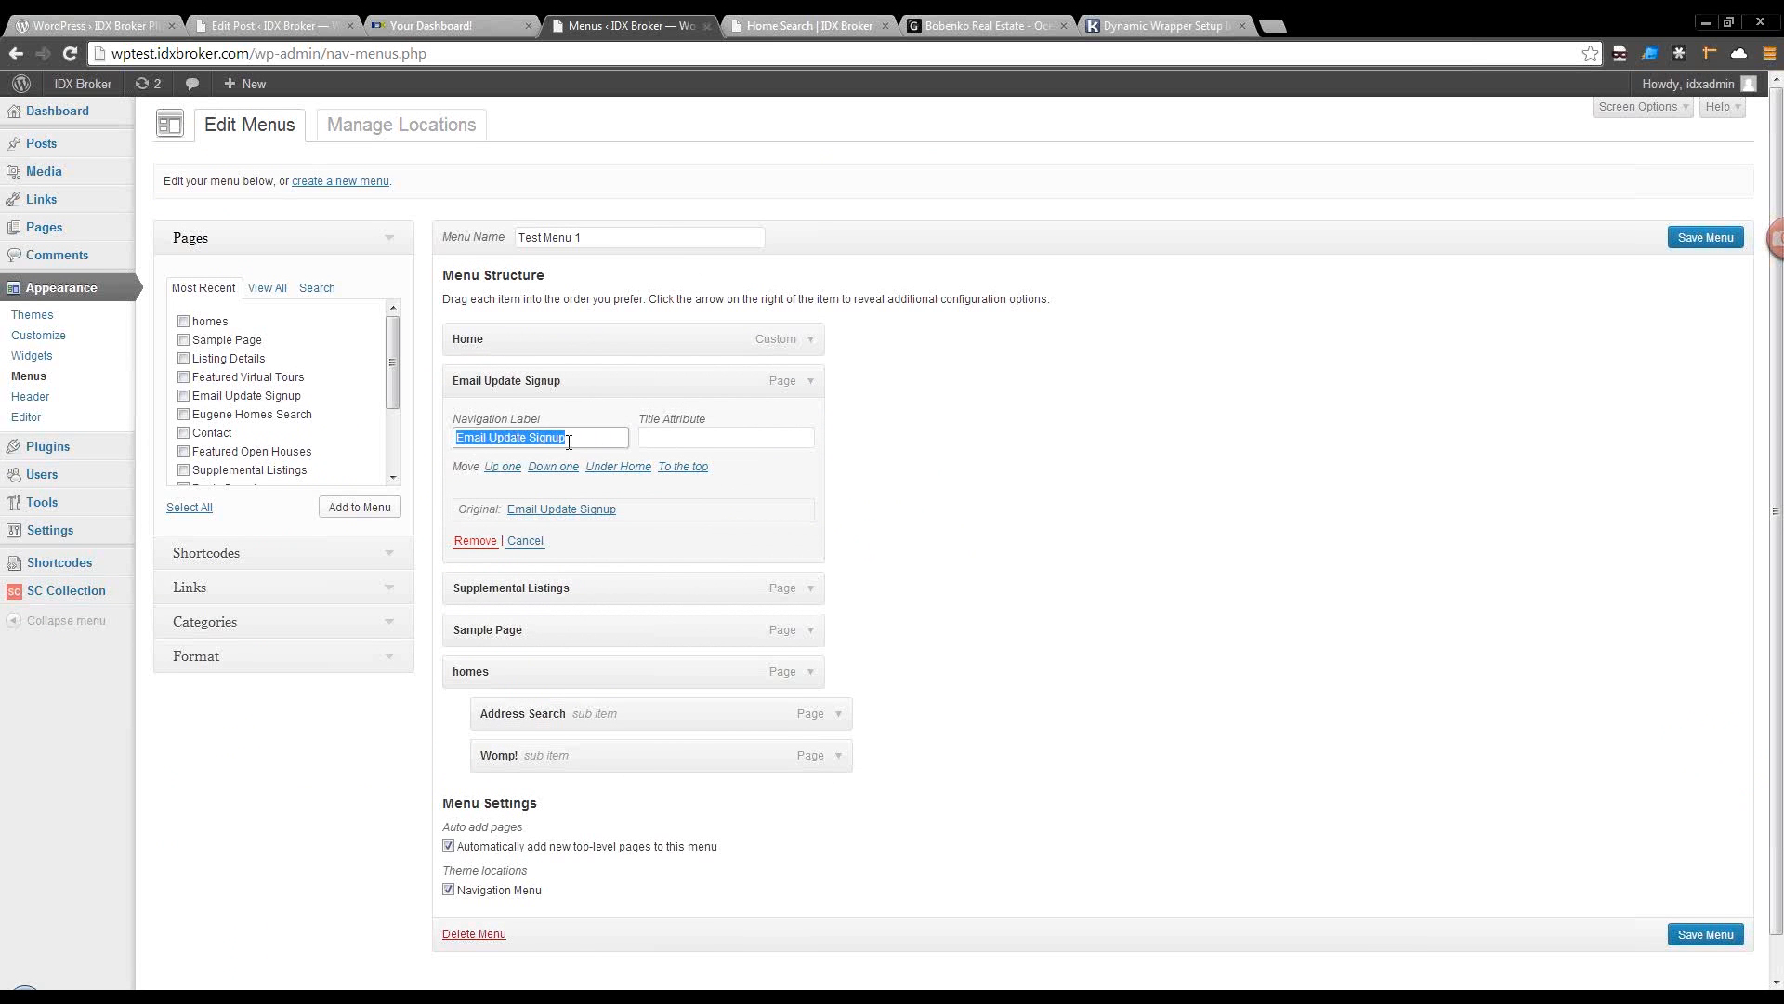
{"action": "left_click", "coordinate": [525, 540]}
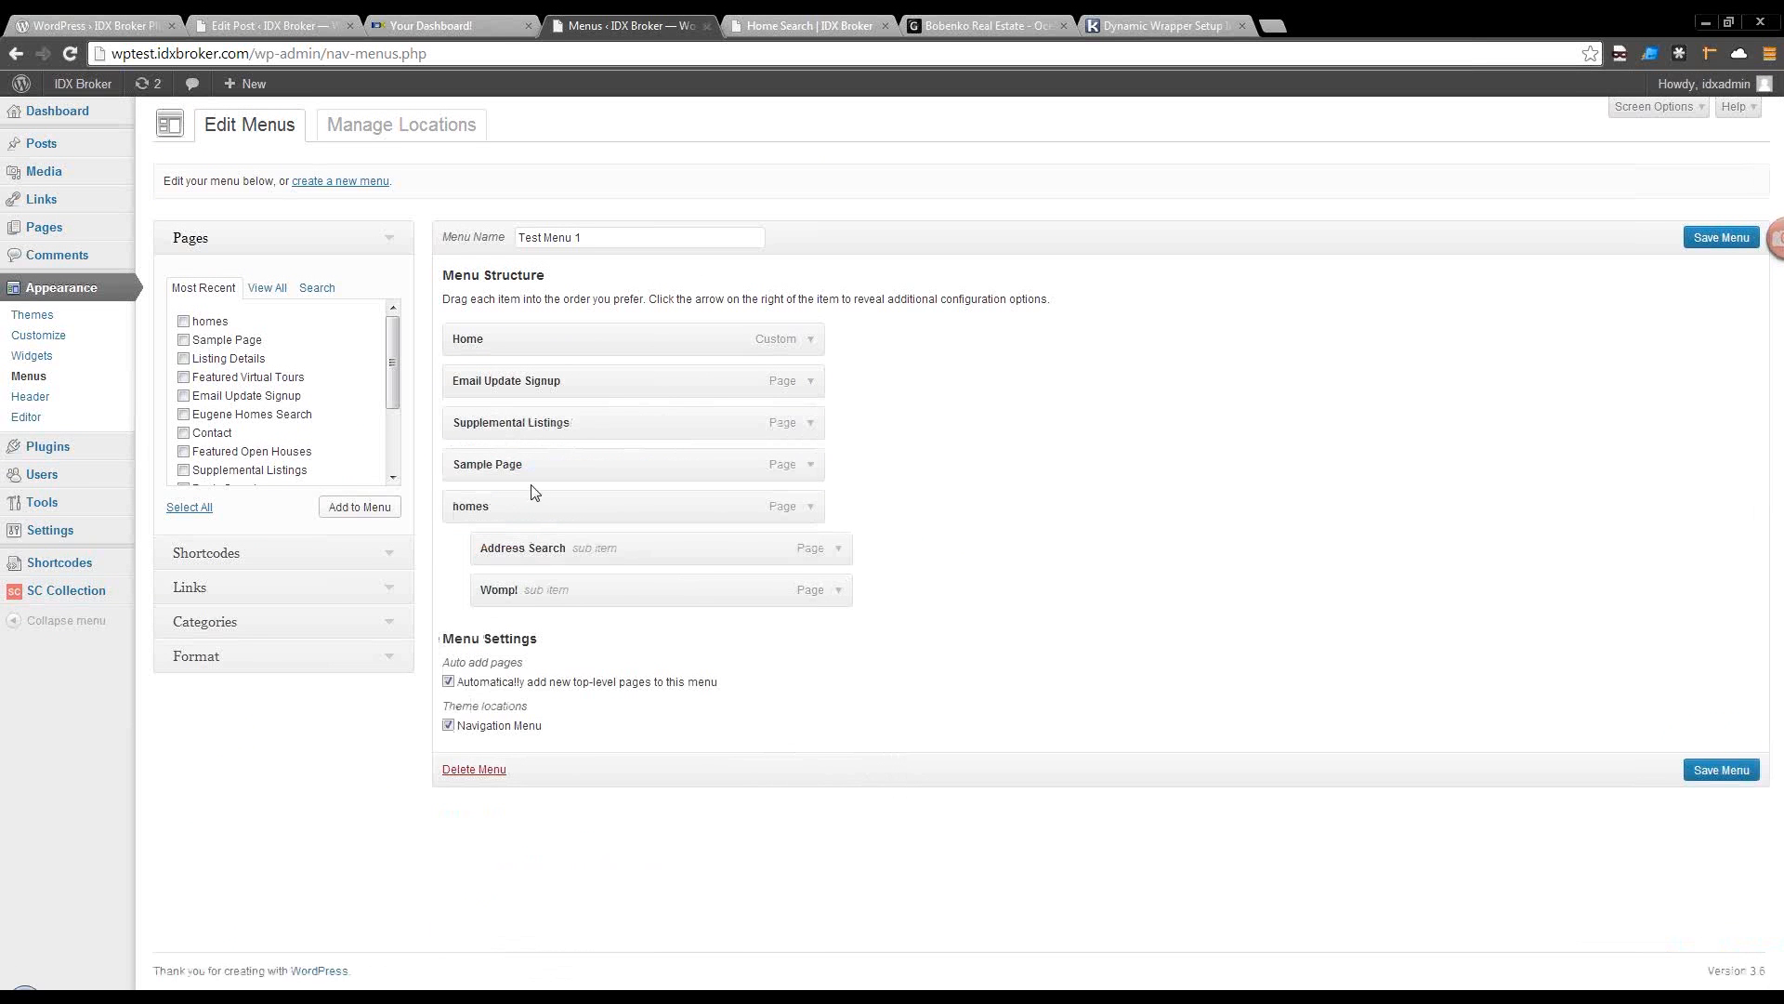
Save Test Menu 1 and reload the IDX Home Search page.
{"action": "left_click", "coordinate": [1721, 769]}
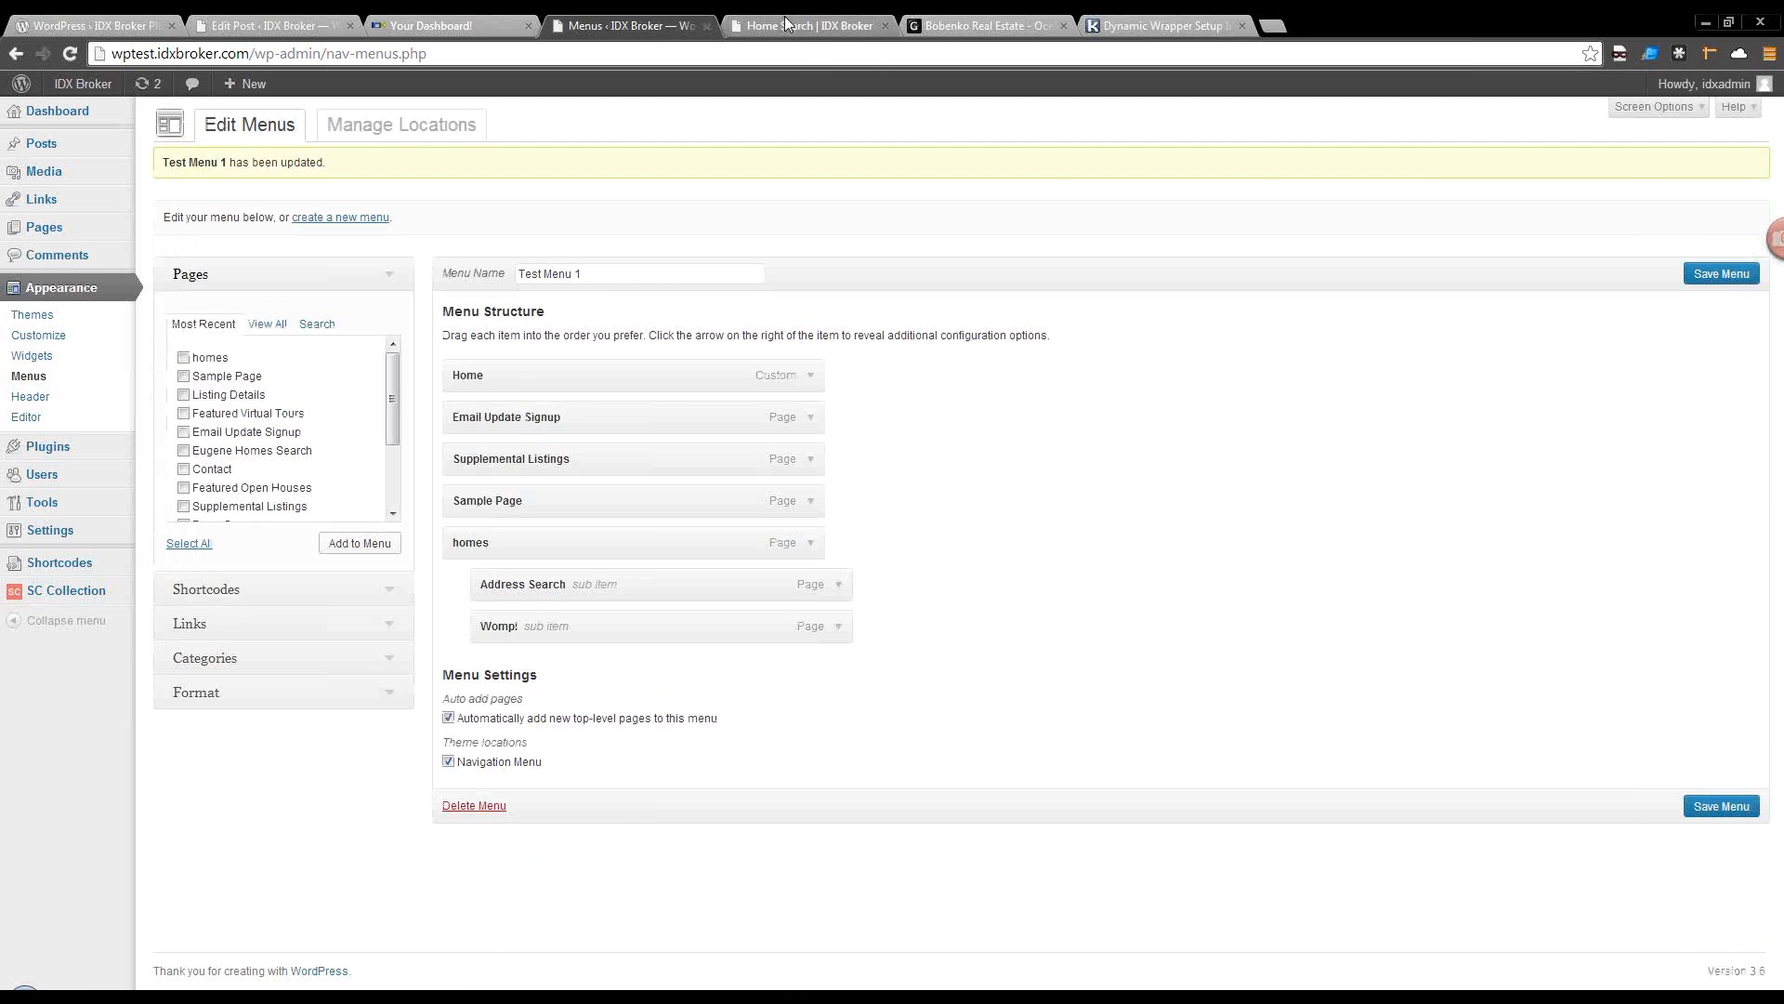
{"action": "left_click", "coordinate": [785, 21]}
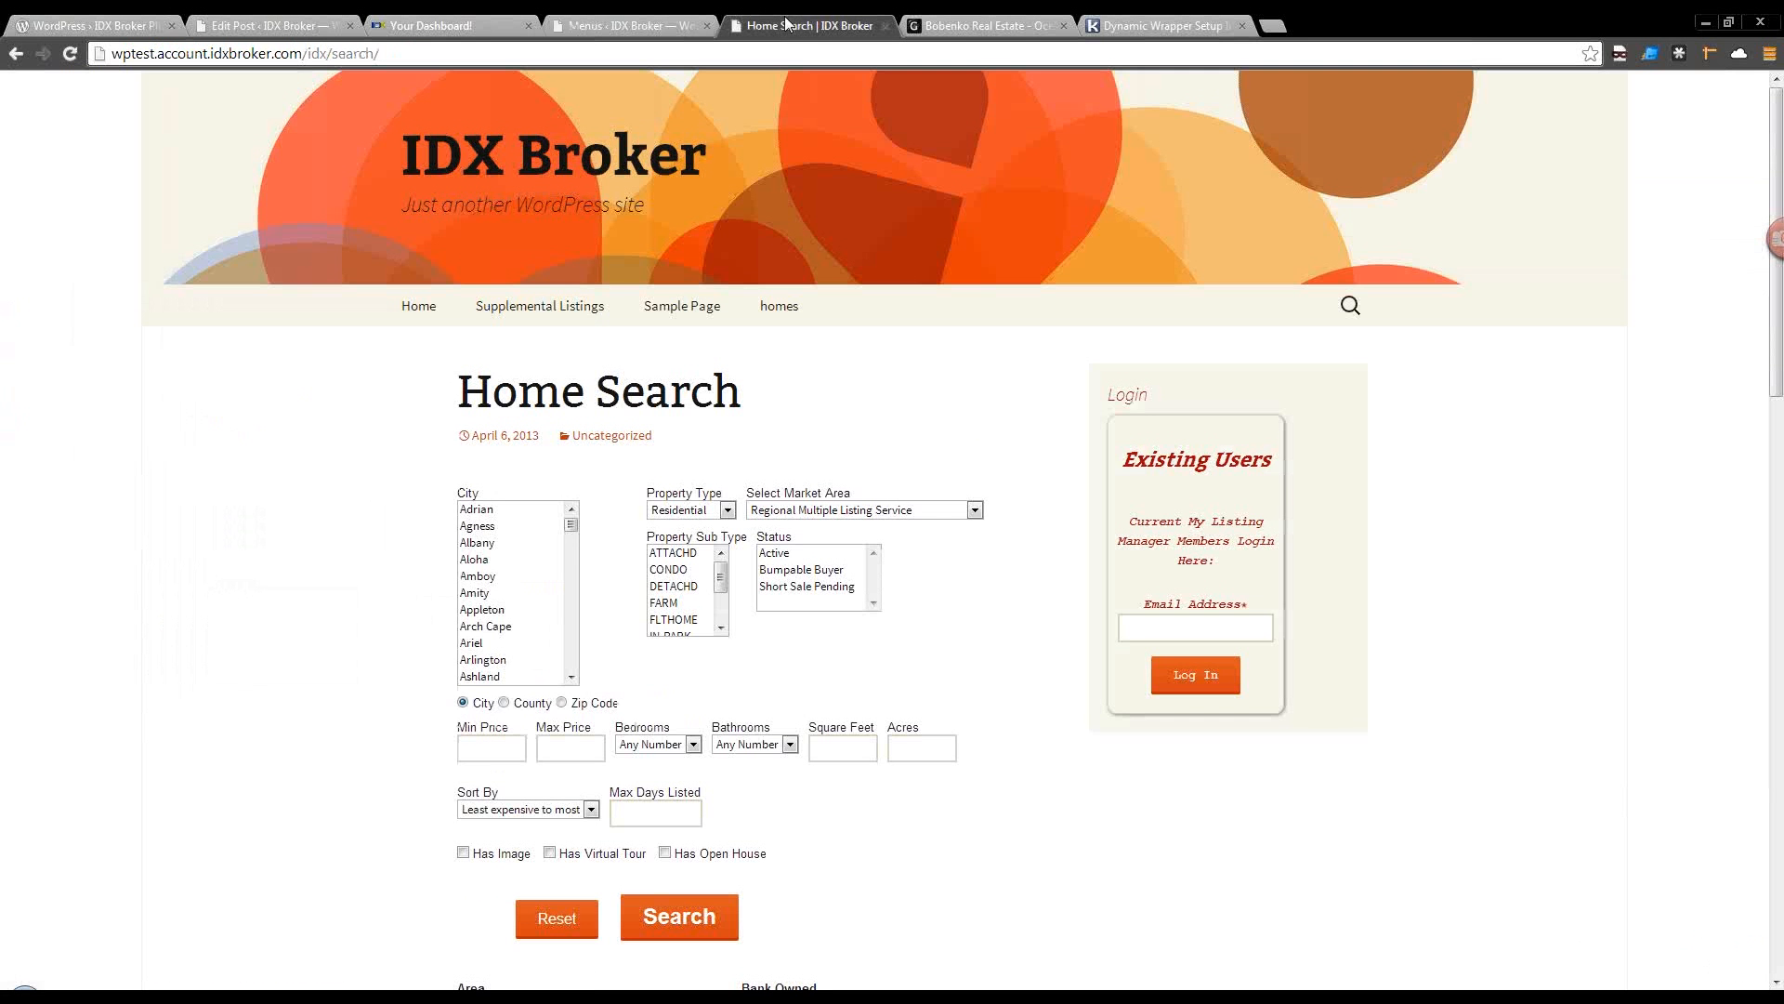
{"action": "left_click", "coordinate": [71, 54]}
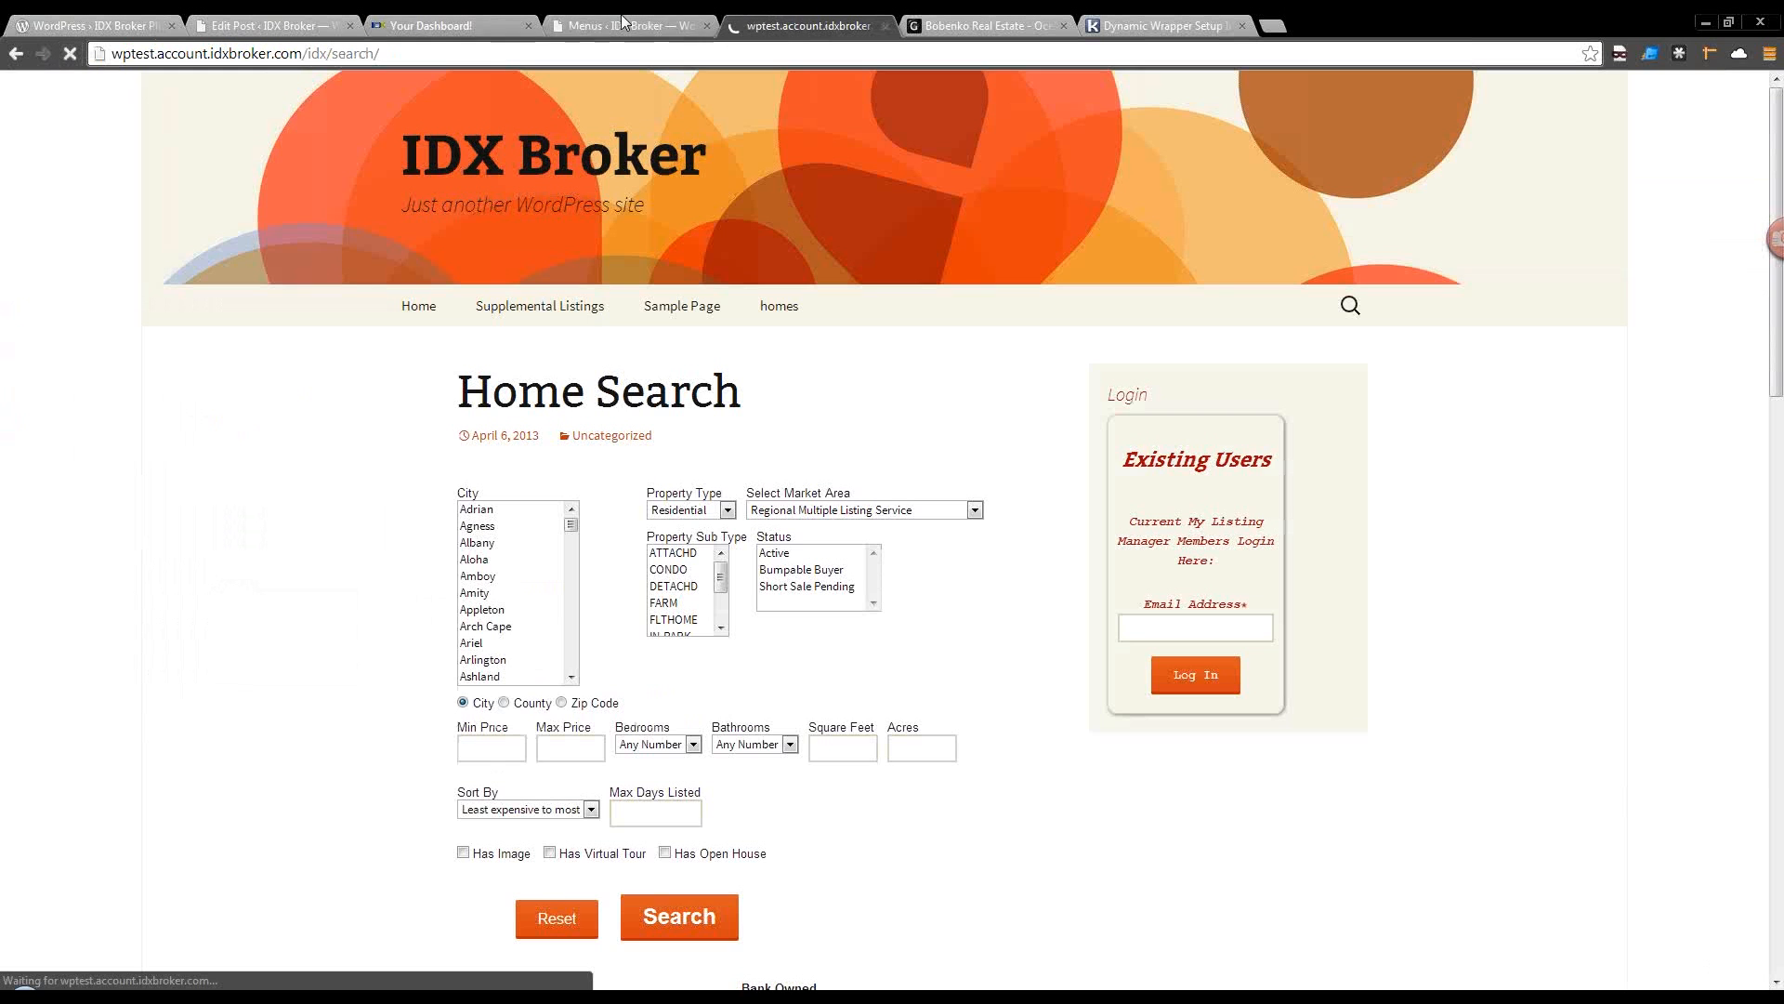
Open the live WordPress site in a separate tab and follow its Email Update Signup navigation link.
{"action": "left_click", "coordinate": [624, 23]}
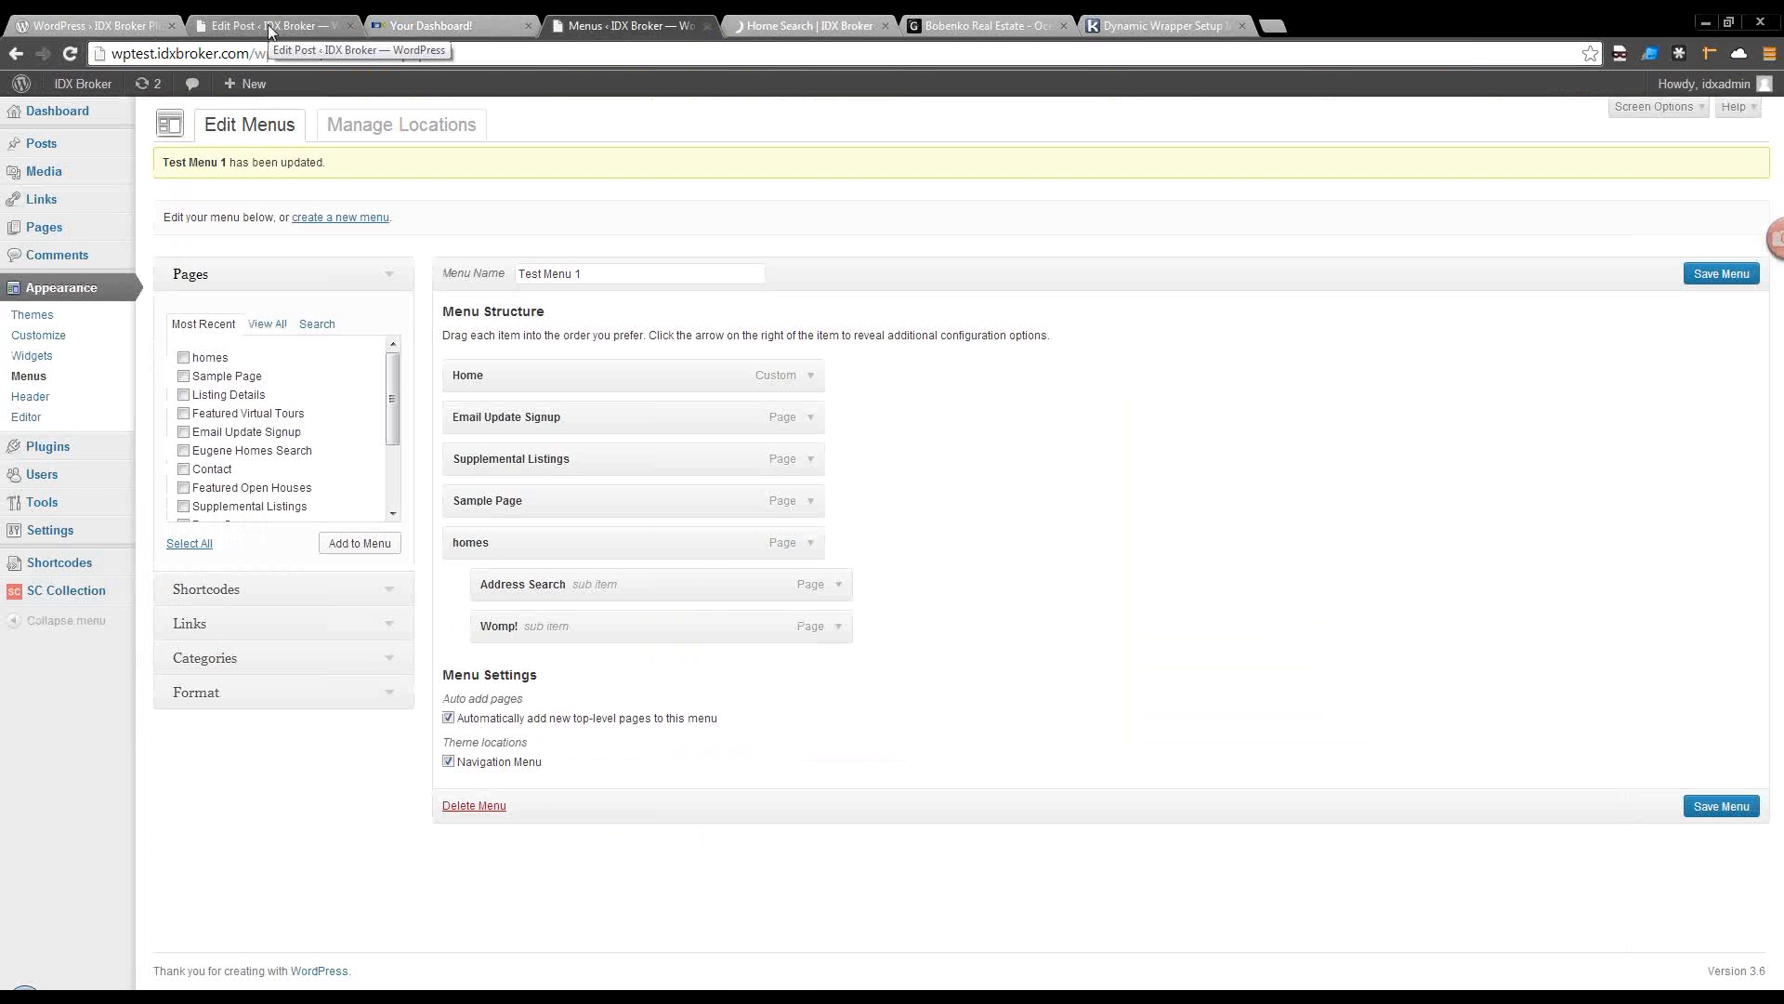
{"action": "mouse_move", "coordinate": [82, 86]}
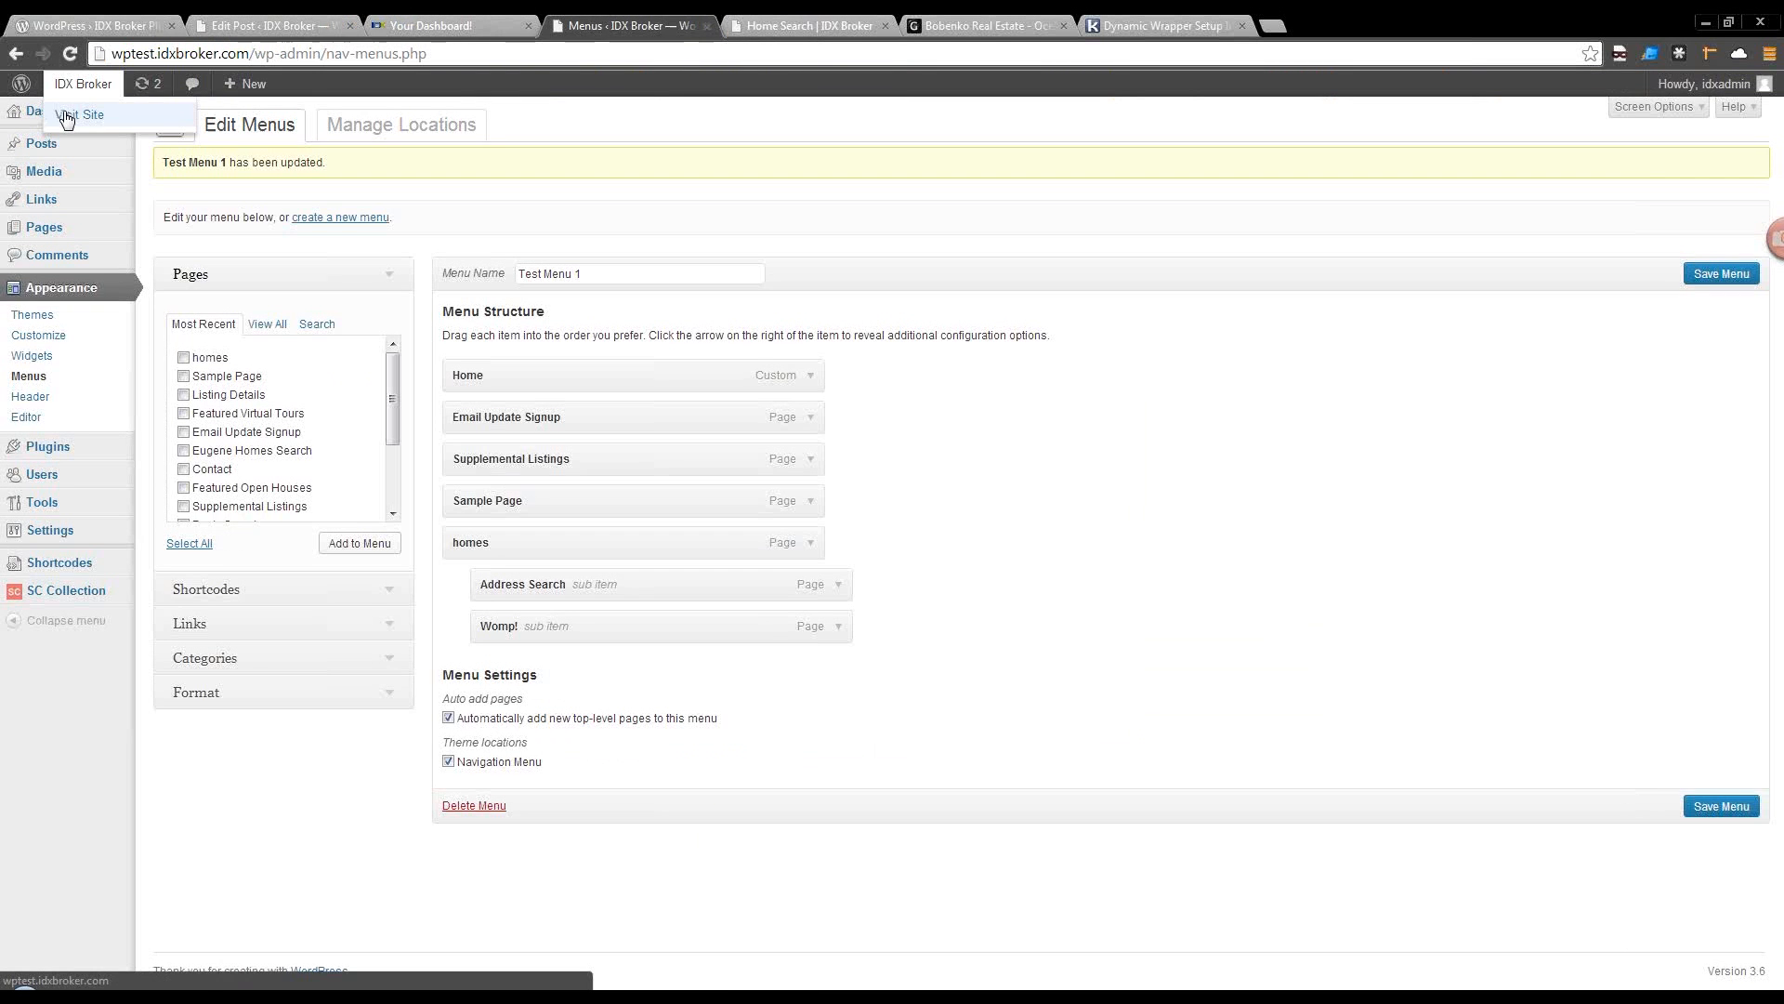
{"action": "right_click", "coordinate": [71, 117]}
{"action": "left_click", "coordinate": [78, 124]}
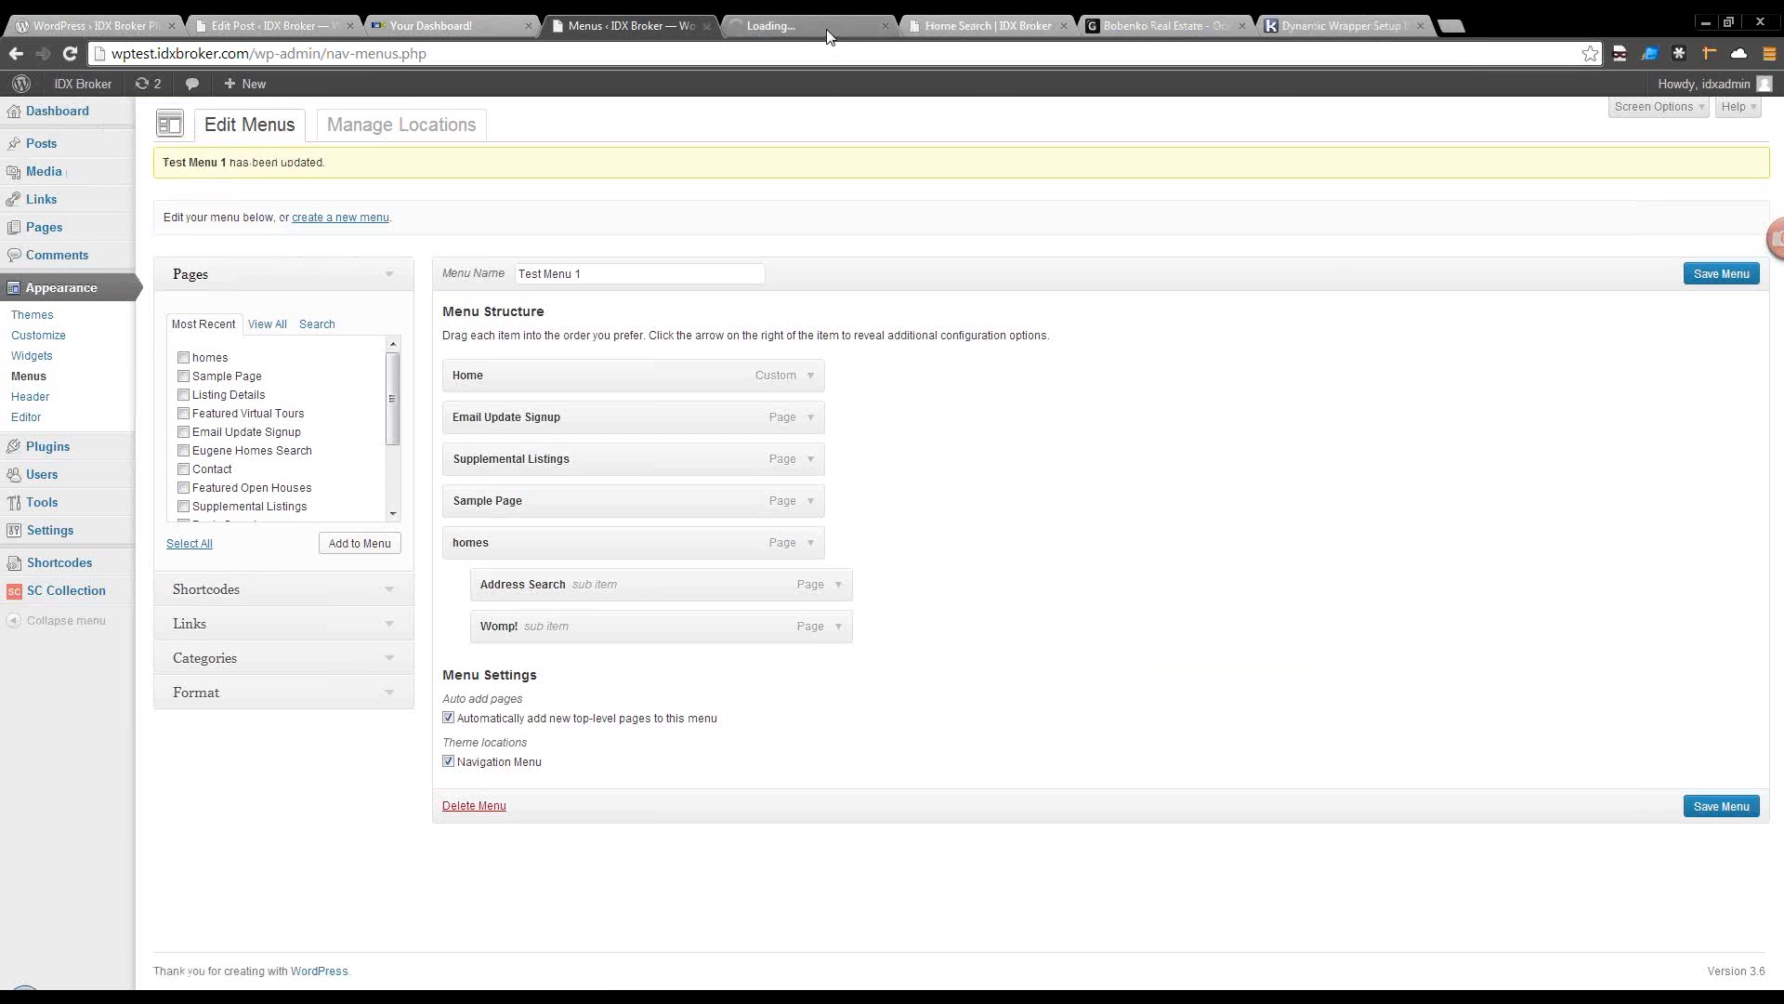
{"action": "left_click", "coordinate": [829, 36]}
{"action": "left_click", "coordinate": [980, 27]}
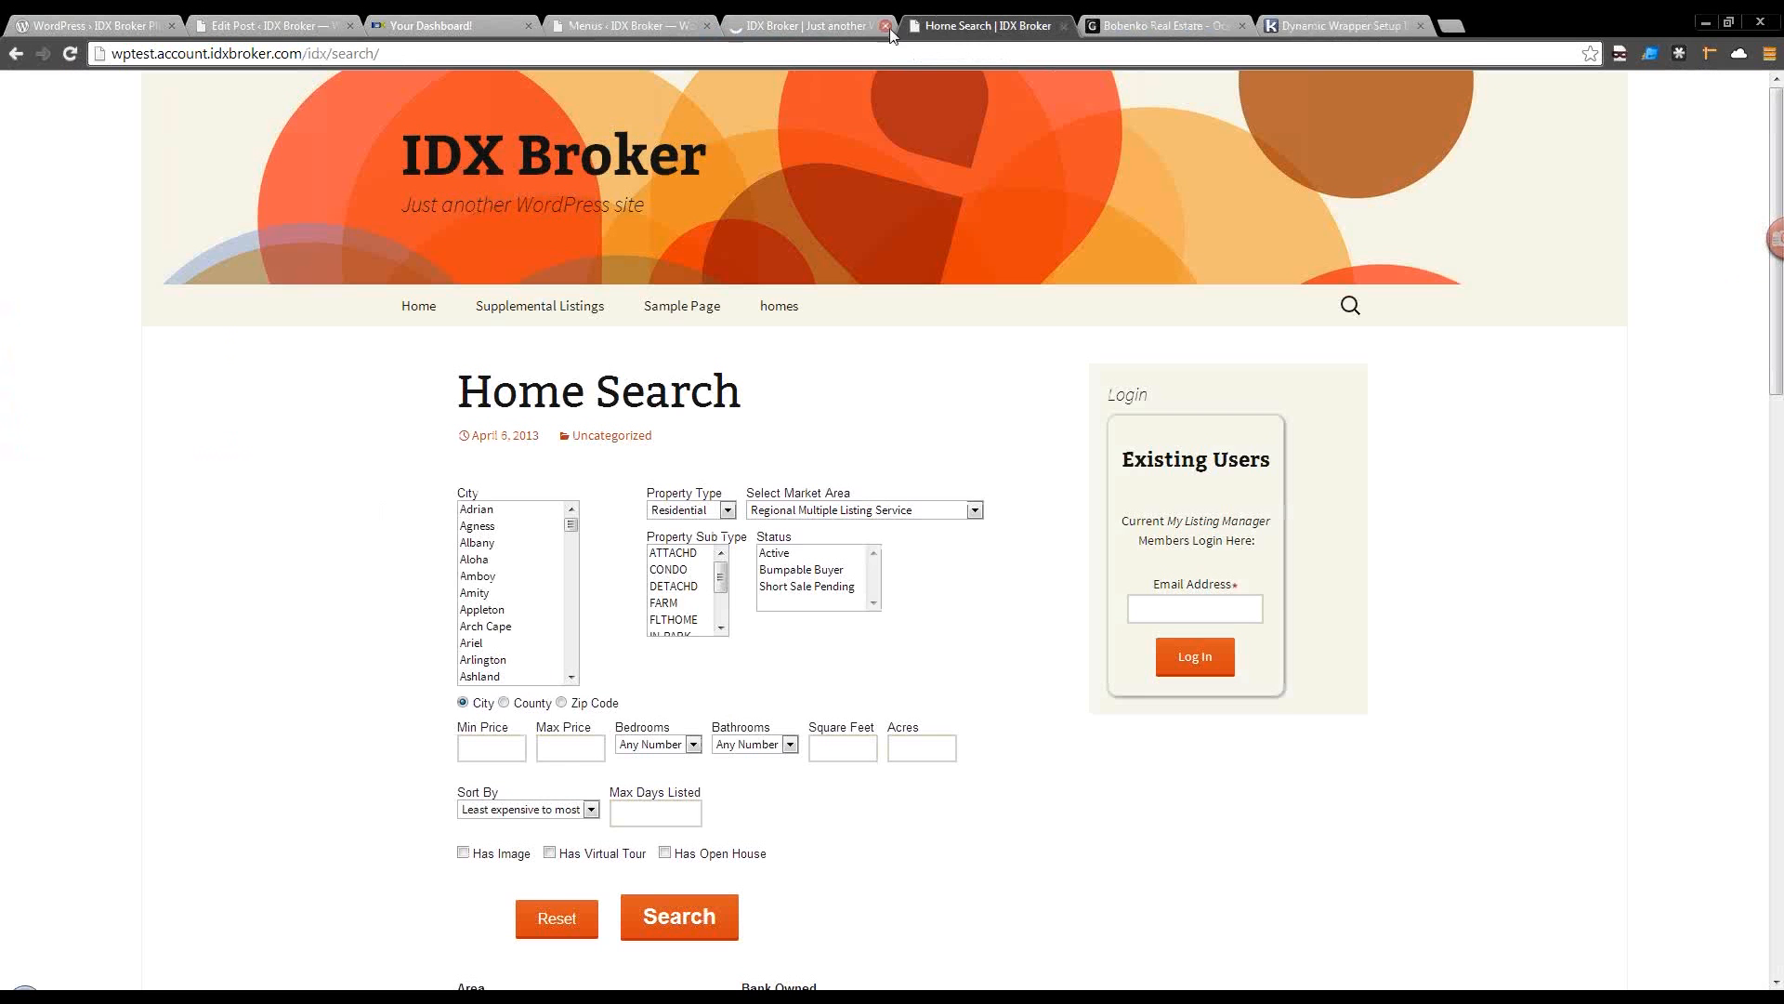
{"action": "left_click", "coordinate": [853, 28]}
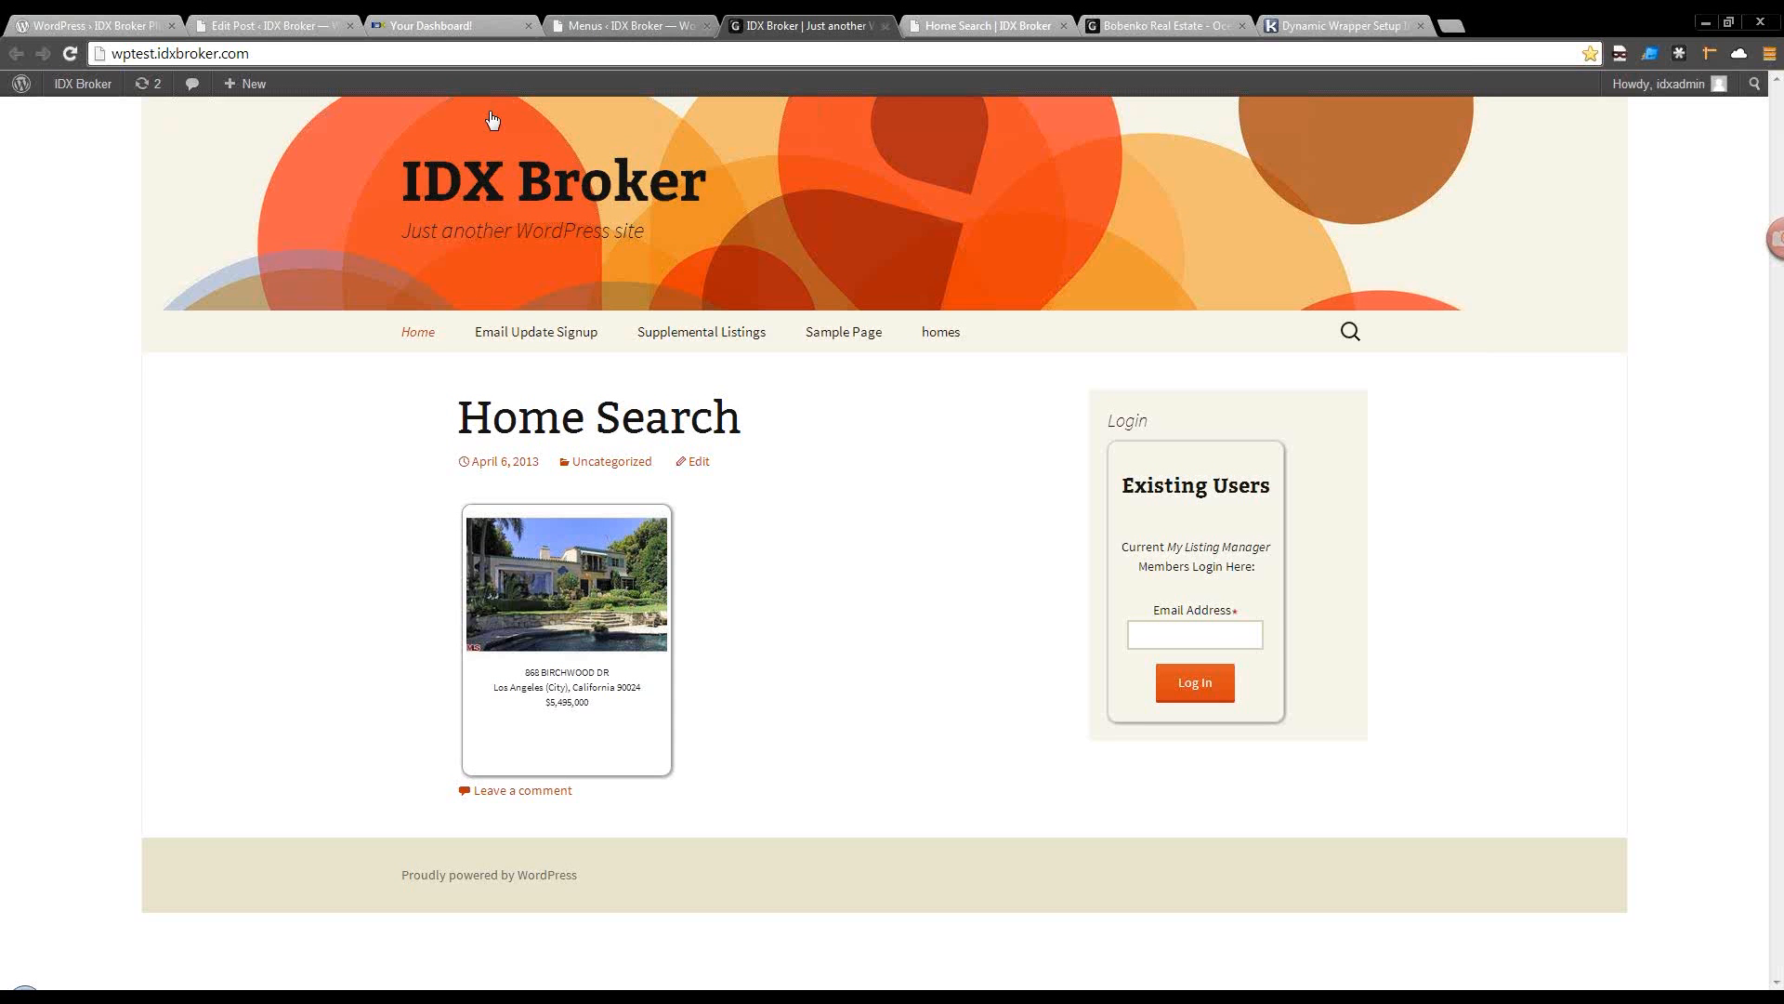
{"action": "left_click", "coordinate": [541, 344]}
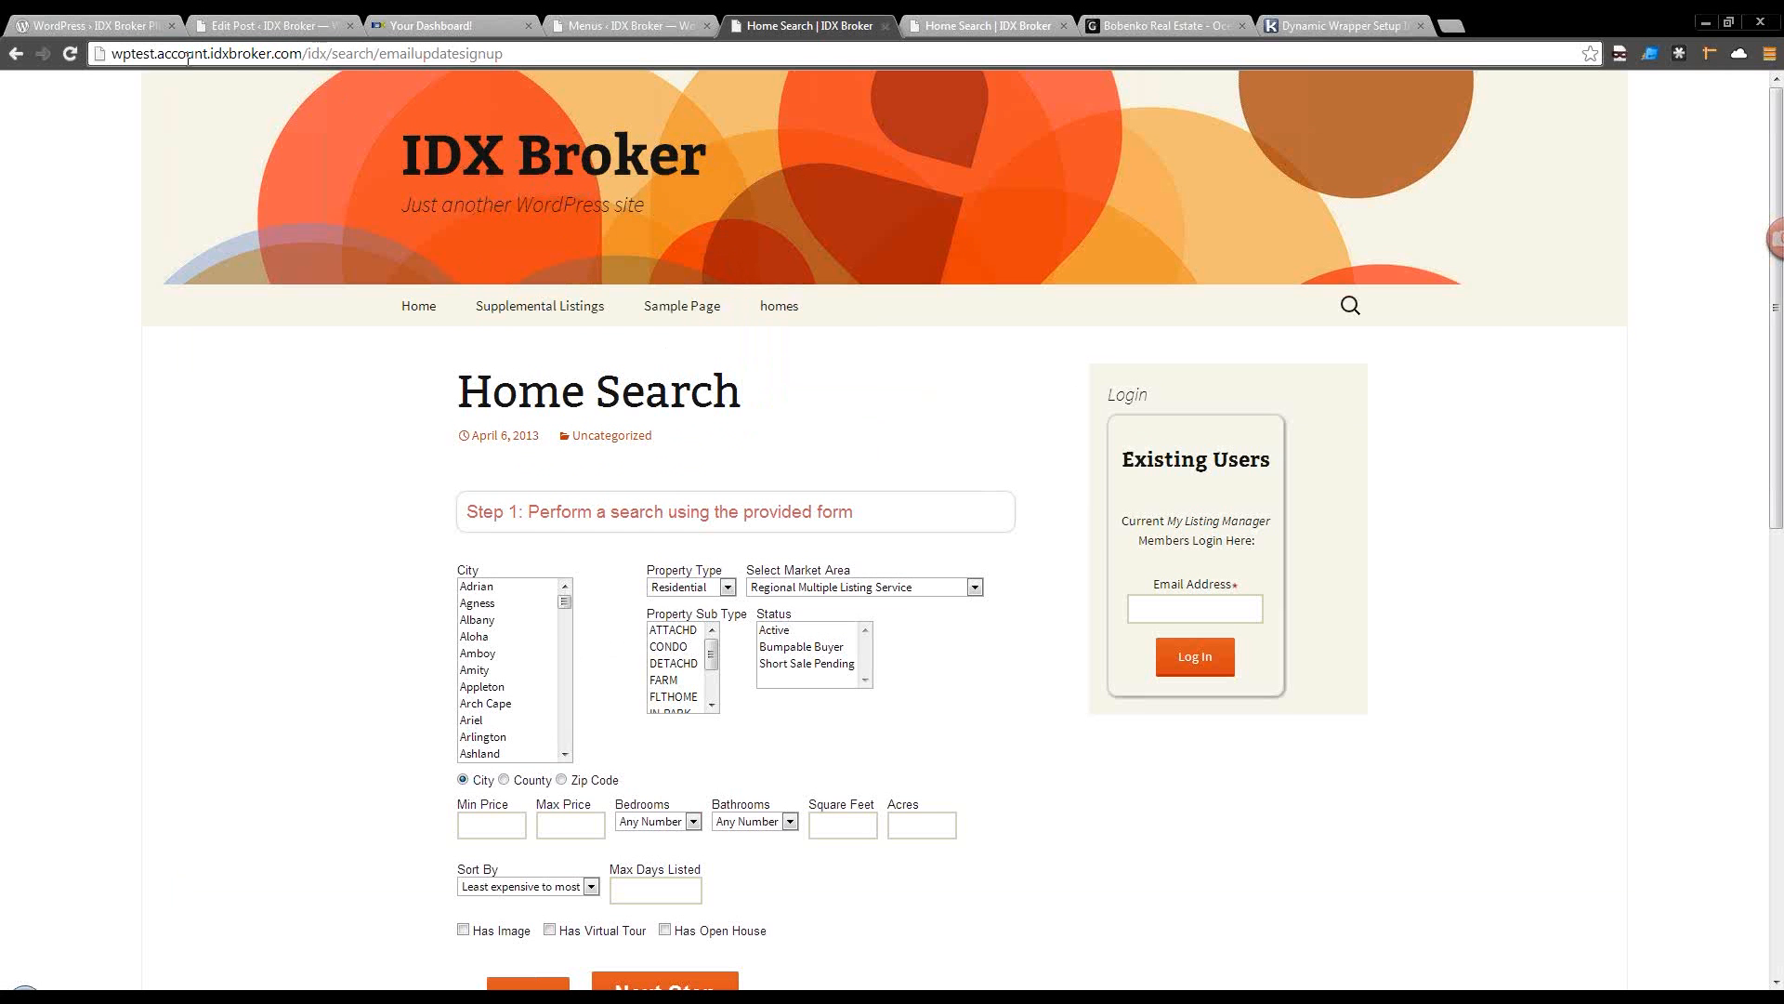
{"action": "left_click", "coordinate": [215, 56]}
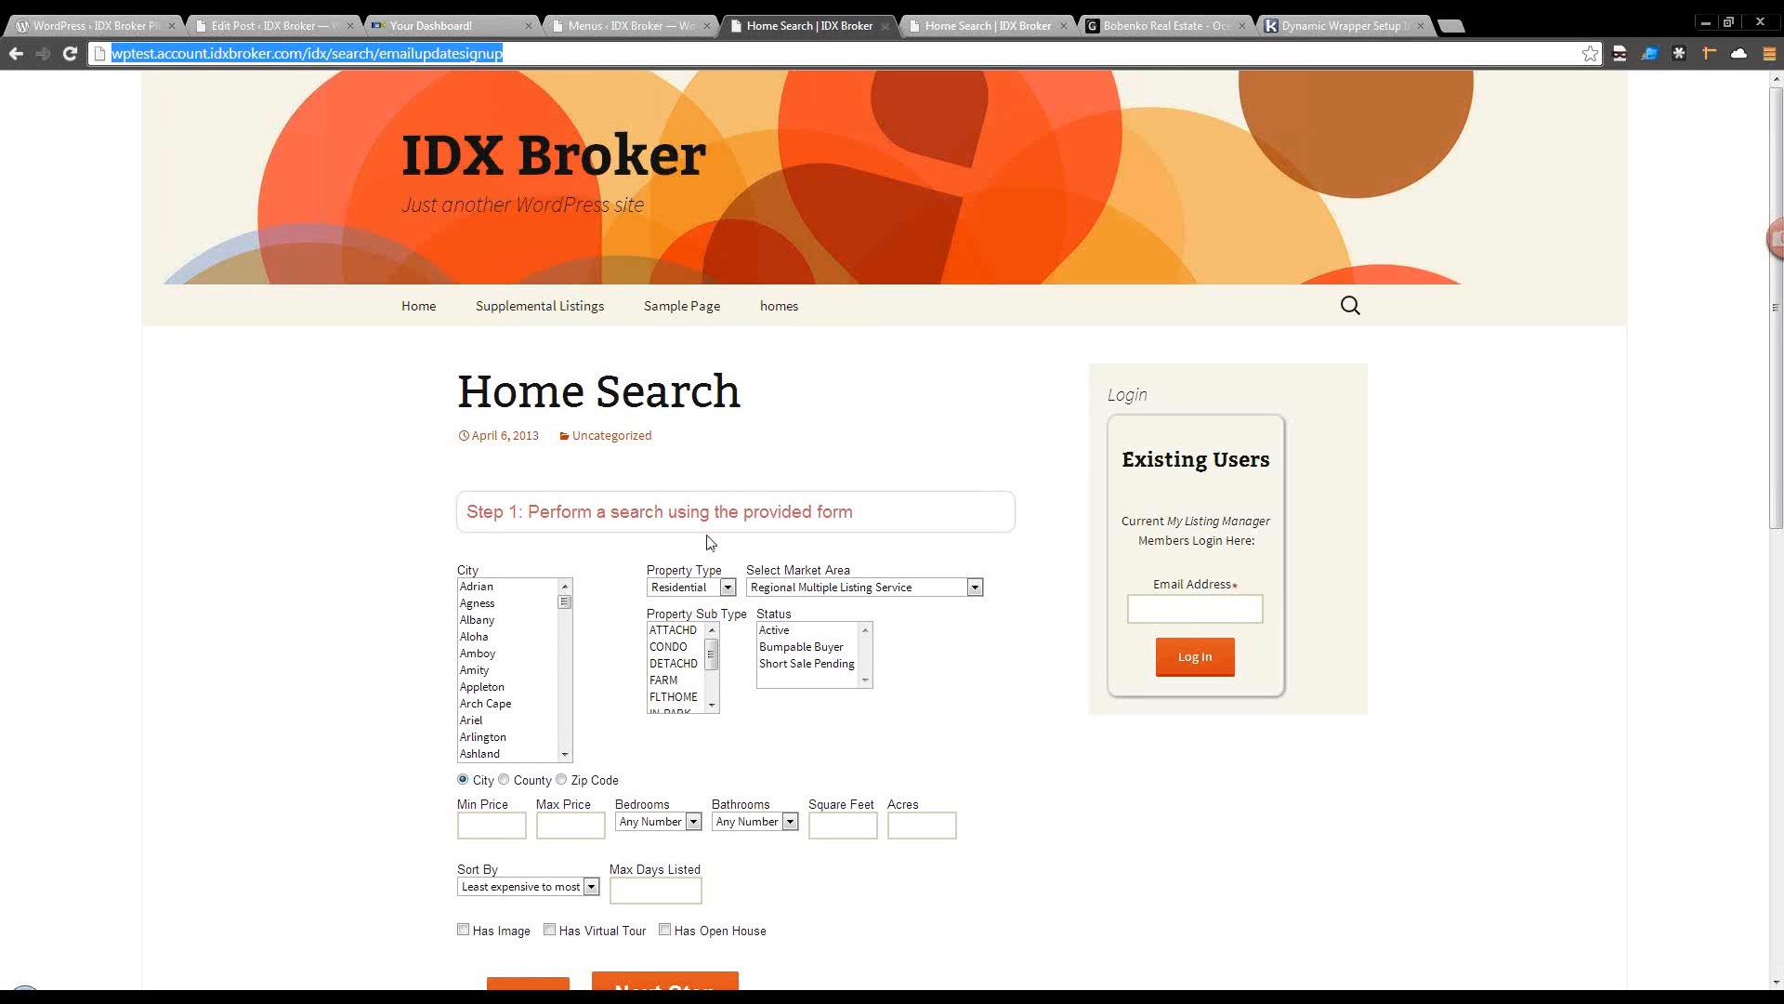
Clear the static wrapper cache in the IDX Broker account's wrapper settings and reload the Email Update Signup page.
{"action": "left_click", "coordinate": [443, 29]}
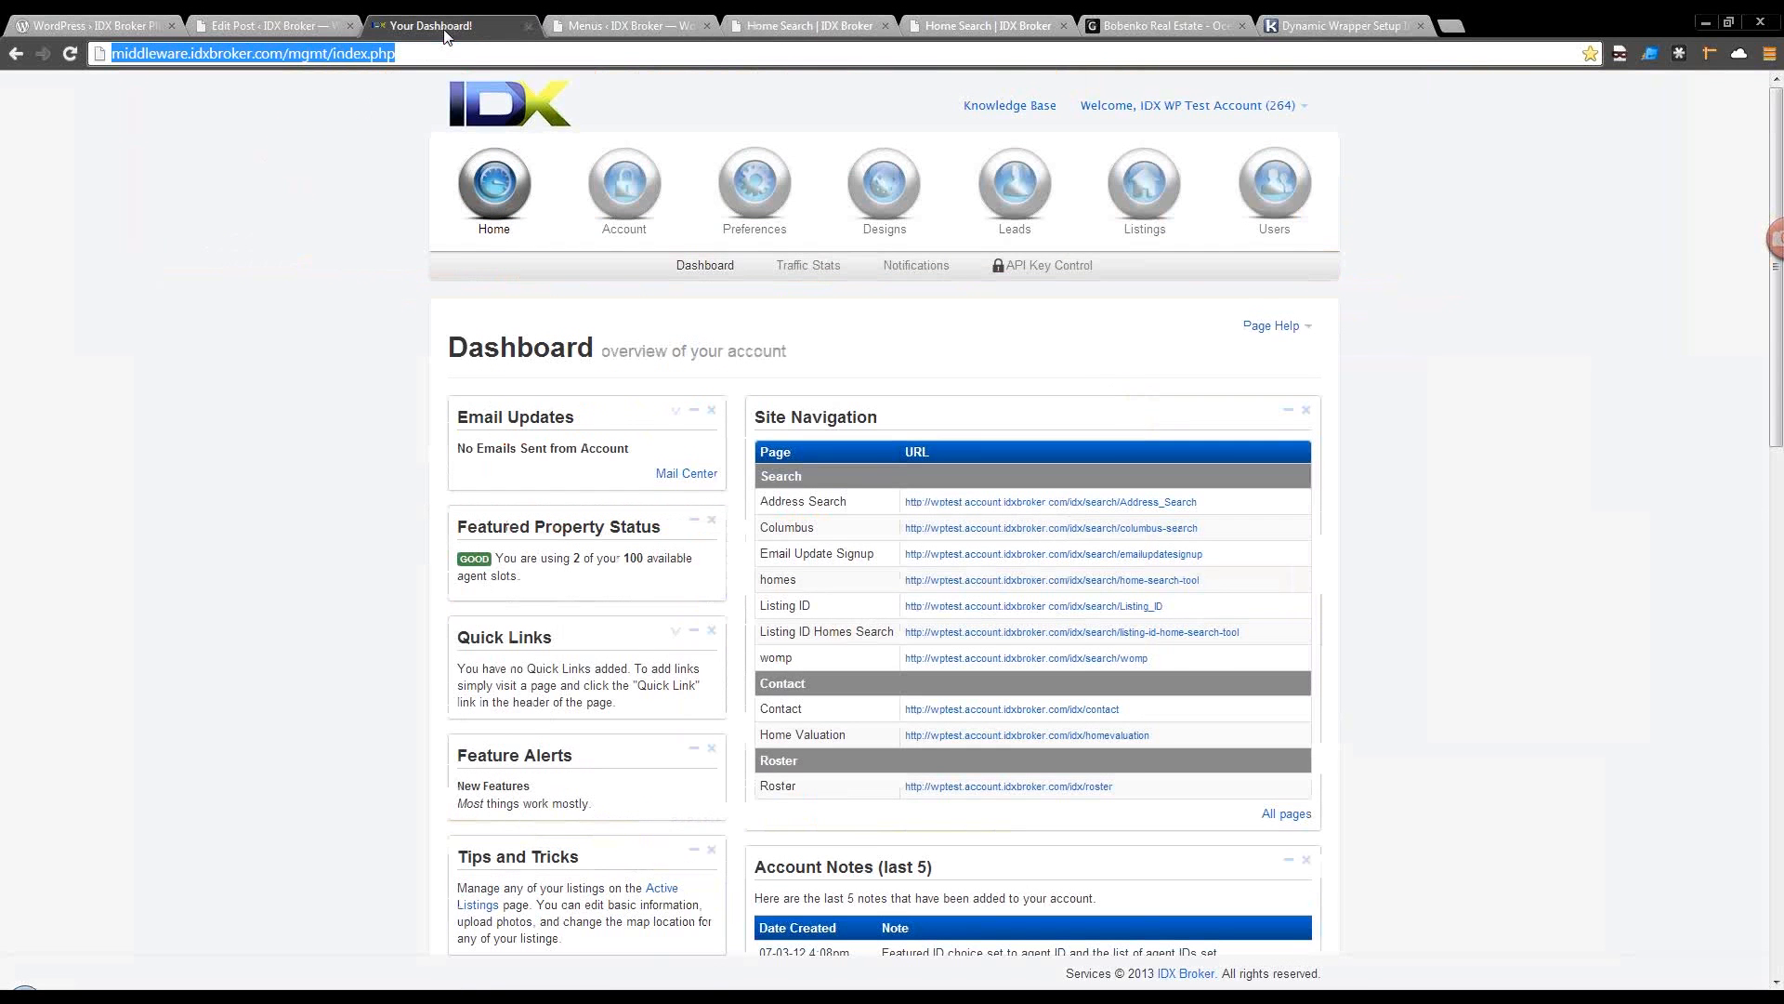
{"action": "left_click", "coordinate": [869, 192]}
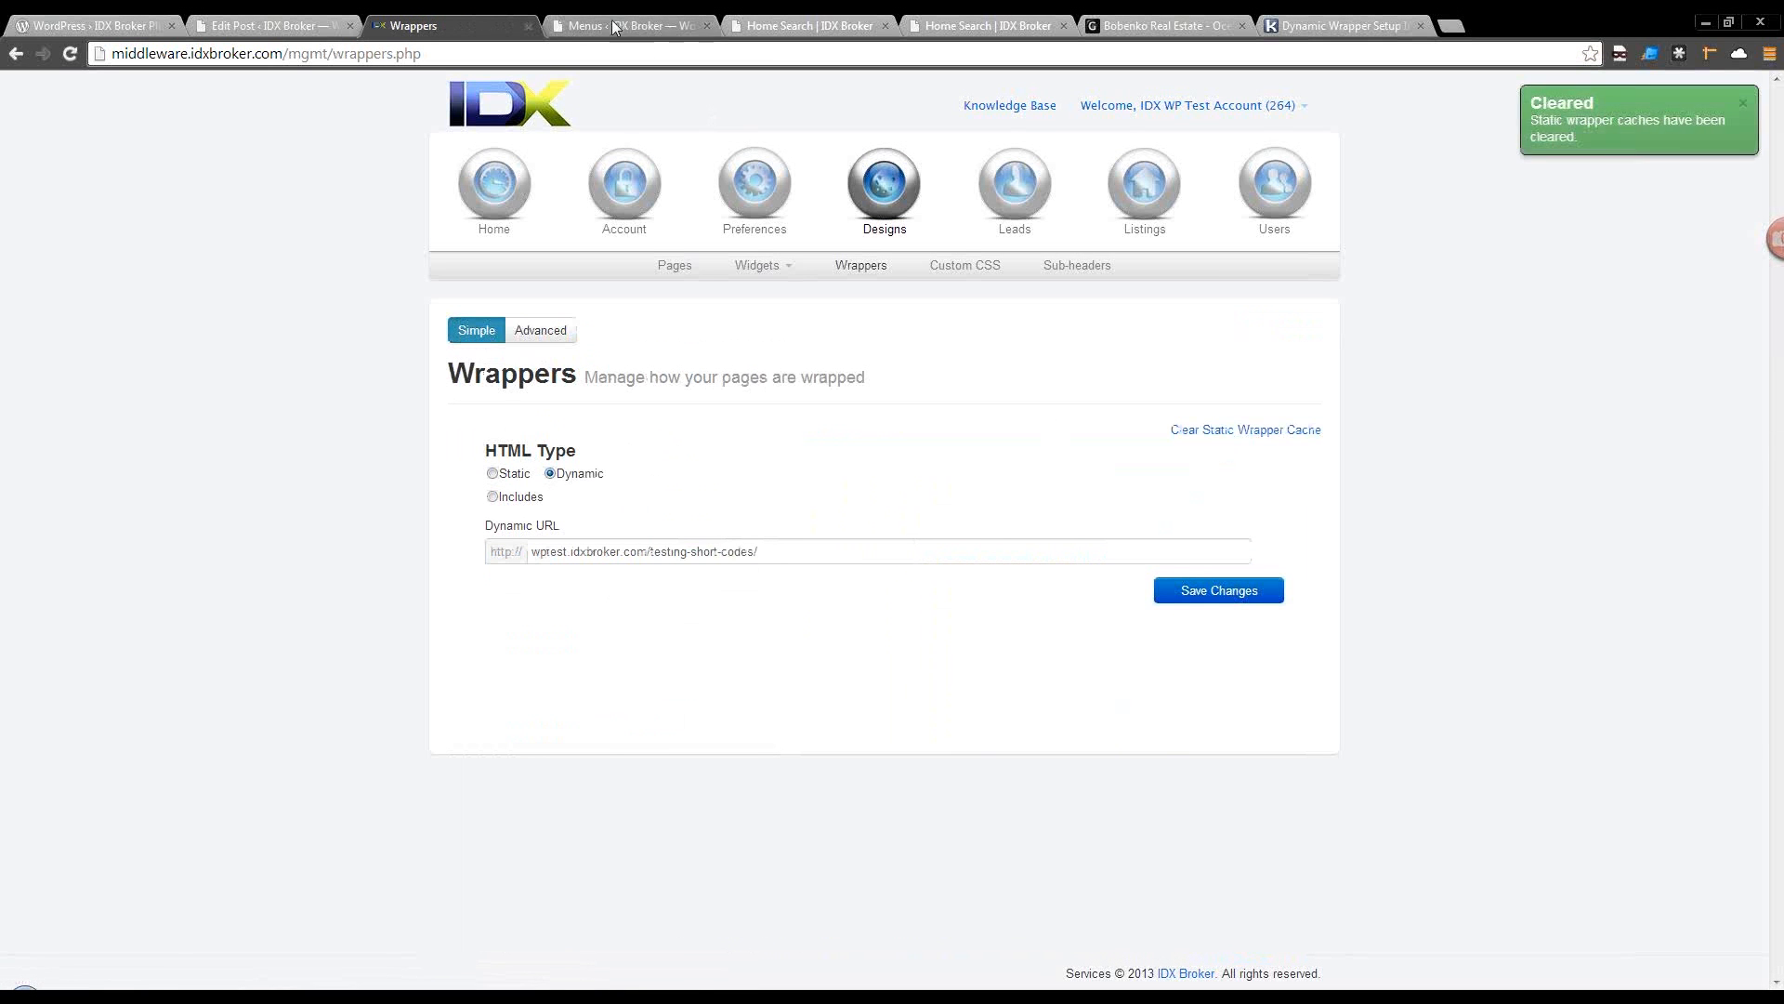
{"action": "left_click", "coordinate": [808, 25]}
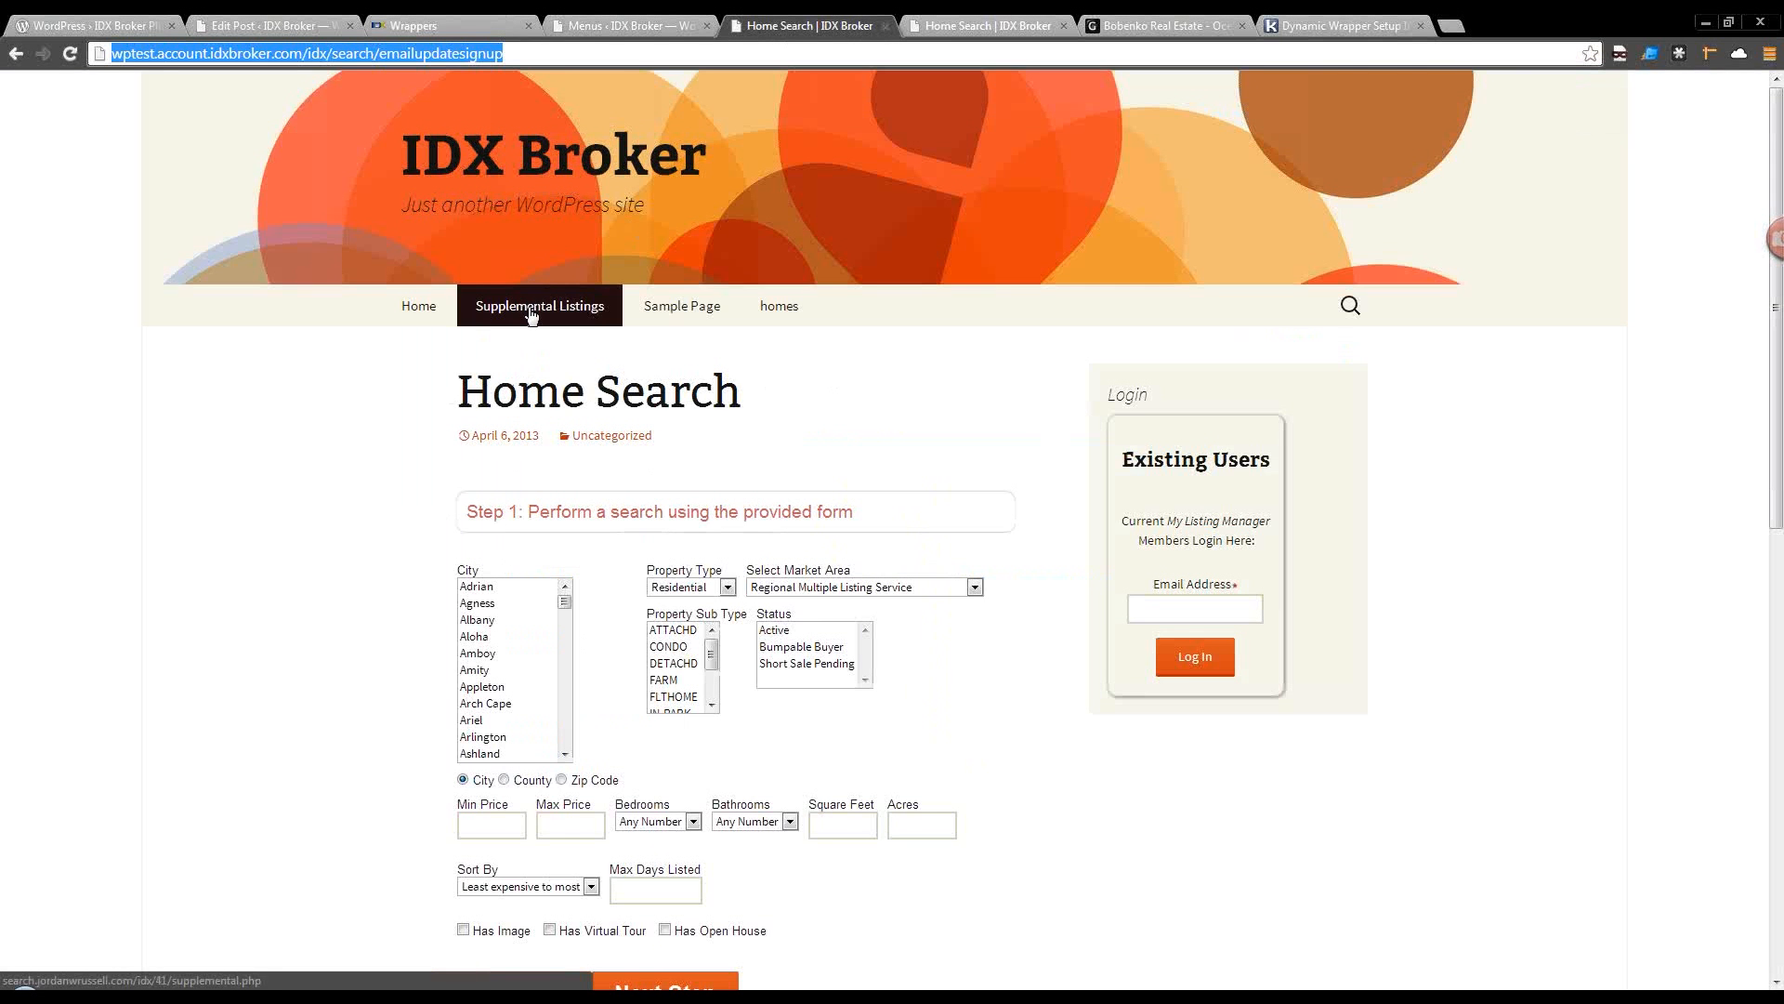
{"action": "left_click", "coordinate": [69, 53]}
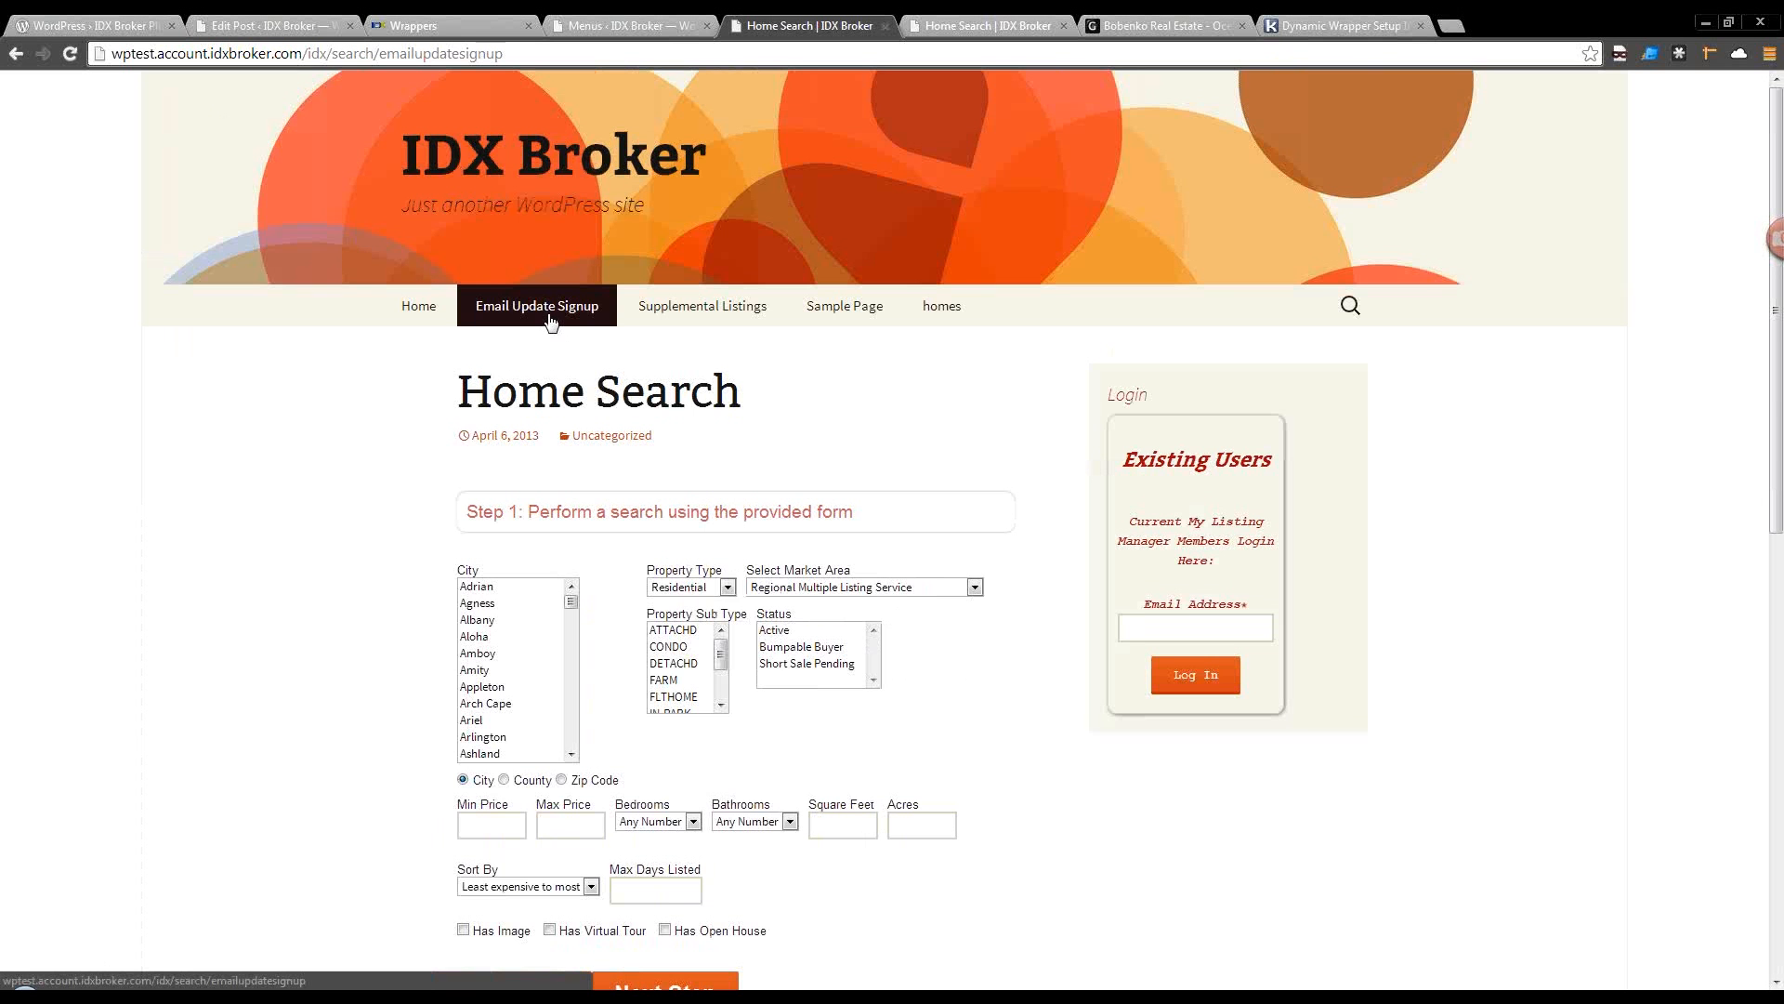
Examine the Email Update Signup page's navigation menu, web address and Step 1 search form.
{"action": "scroll", "coordinate": [808, 437], "scroll_direction": "down", "scroll_amount": 2}
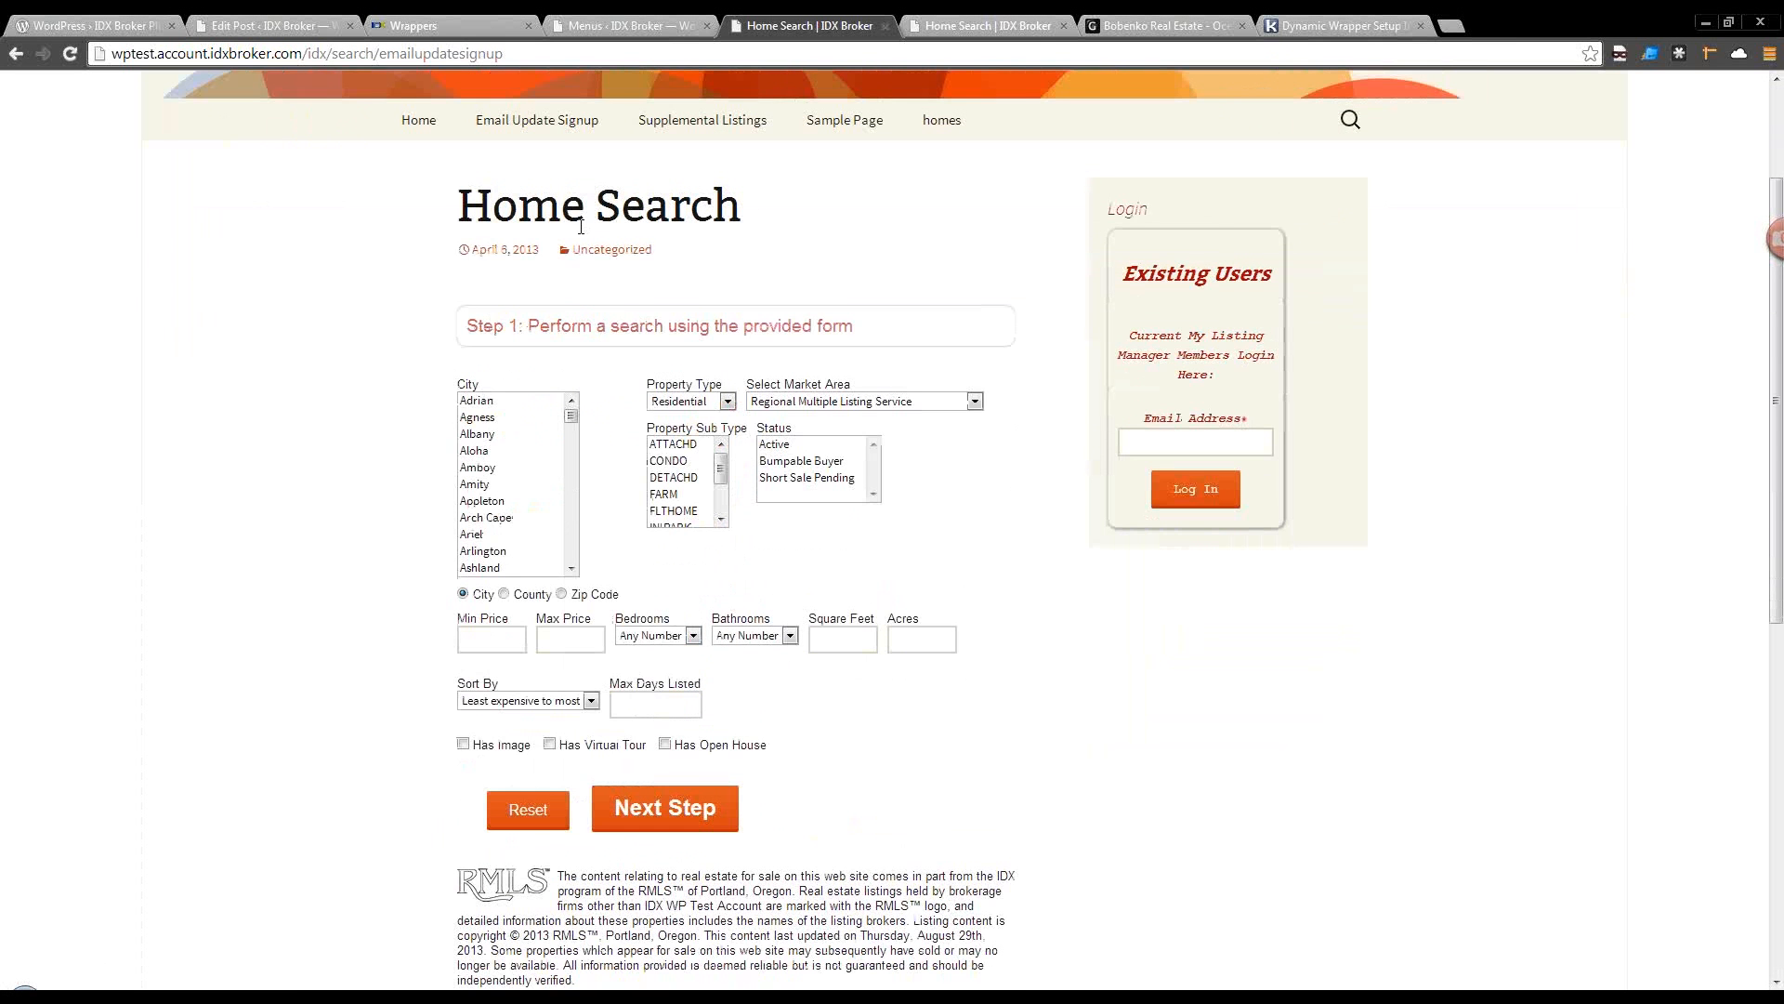
{"action": "scroll", "coordinate": [925, 600], "scroll_direction": "up", "scroll_amount": 2}
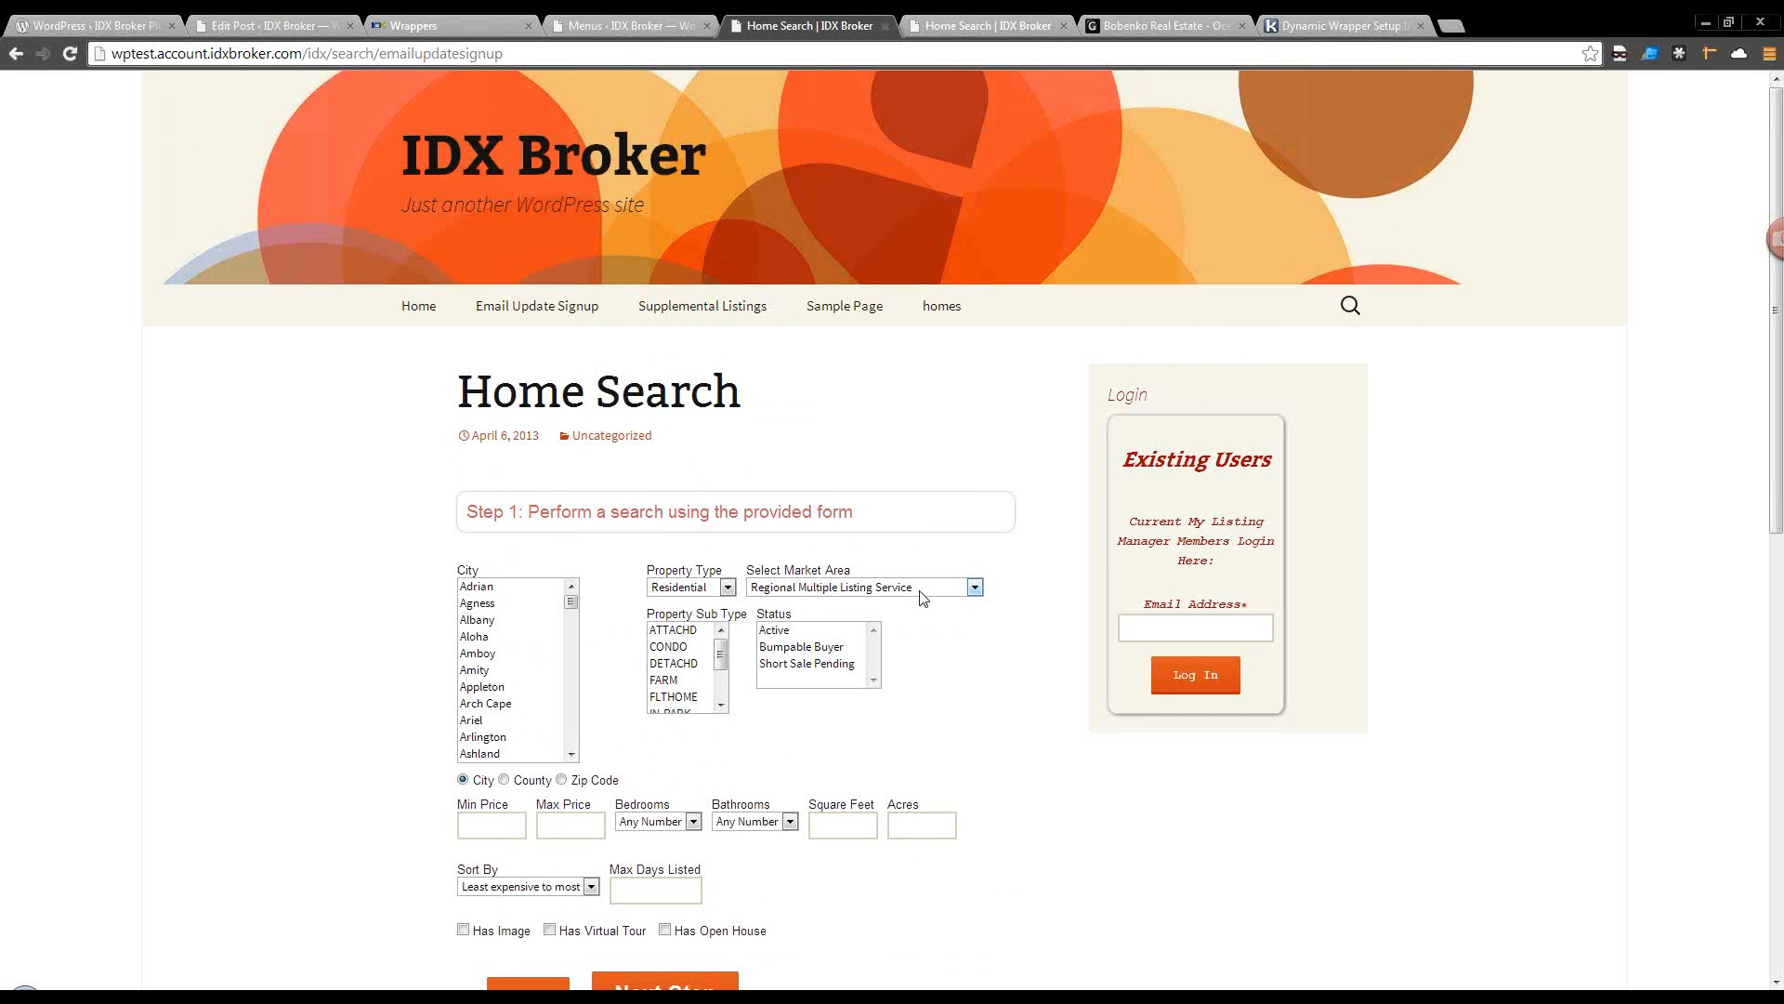
{"action": "scroll", "coordinate": [922, 598], "scroll_direction": "down", "scroll_amount": 2}
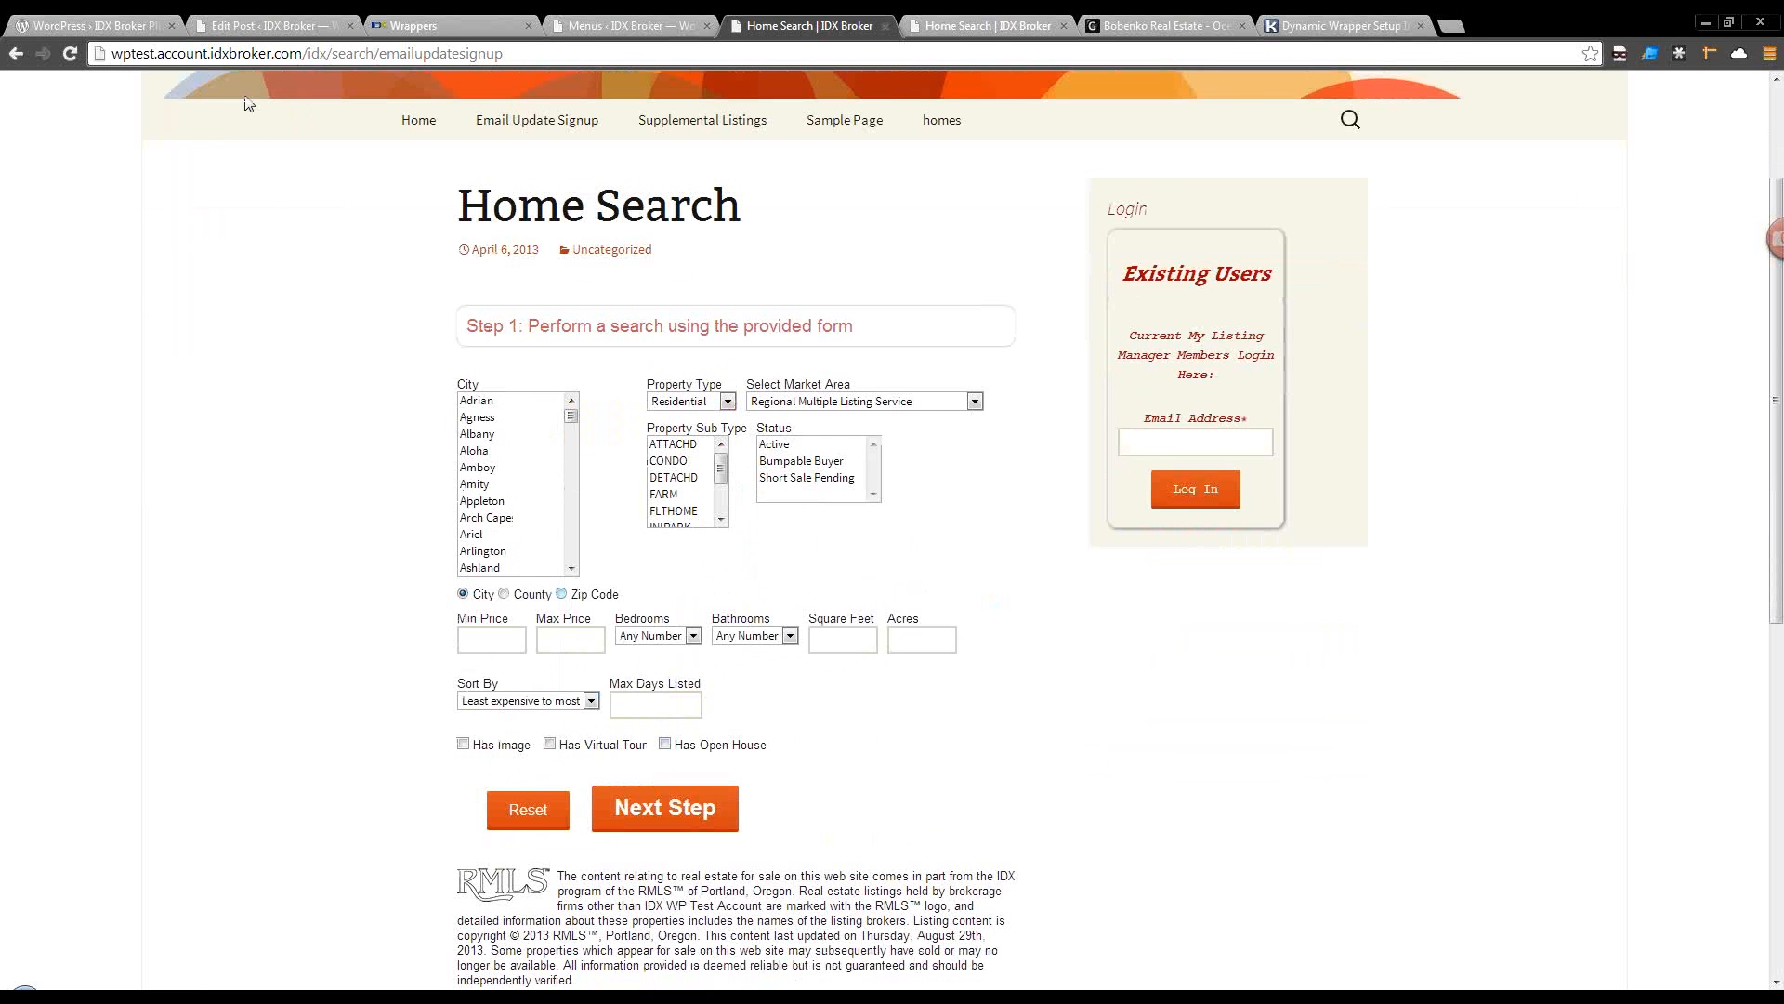
{"action": "left_click", "coordinate": [253, 57]}
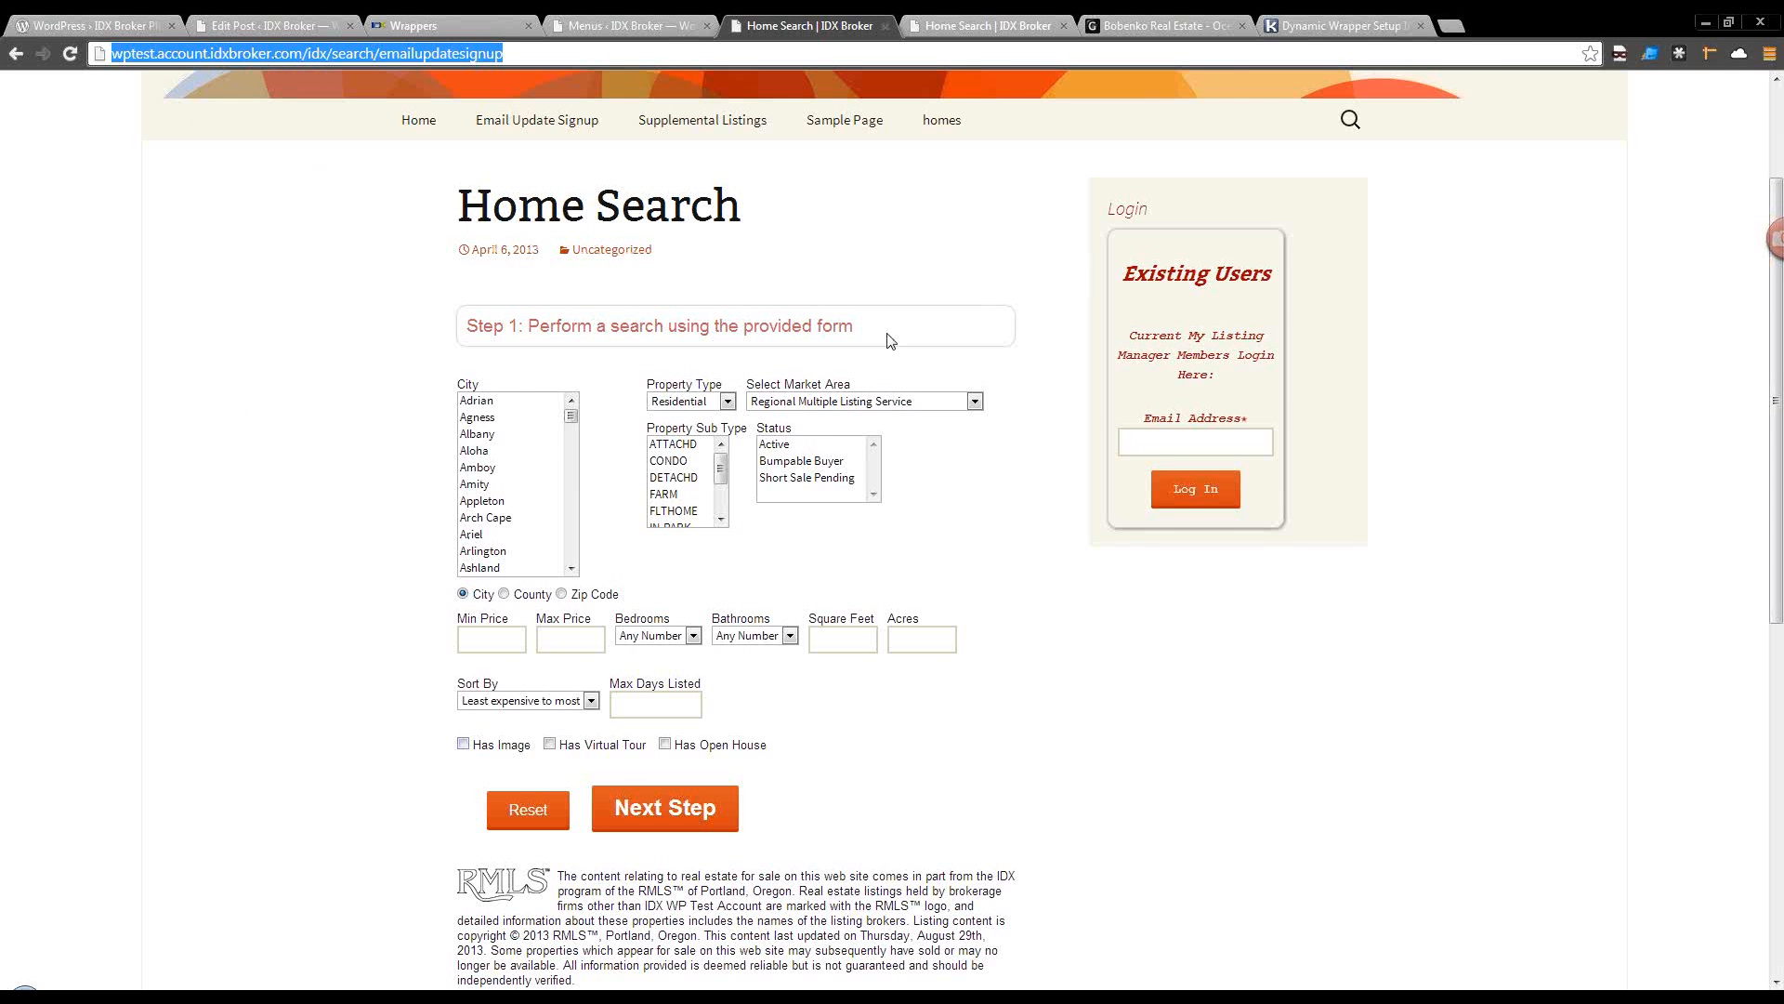
{"action": "scroll", "coordinate": [925, 562], "scroll_direction": "up", "scroll_amount": 2}
{"action": "scroll", "coordinate": [720, 974], "scroll_direction": "down", "scroll_amount": 3}
{"action": "scroll", "coordinate": [711, 920], "scroll_direction": "up", "scroll_amount": 2}
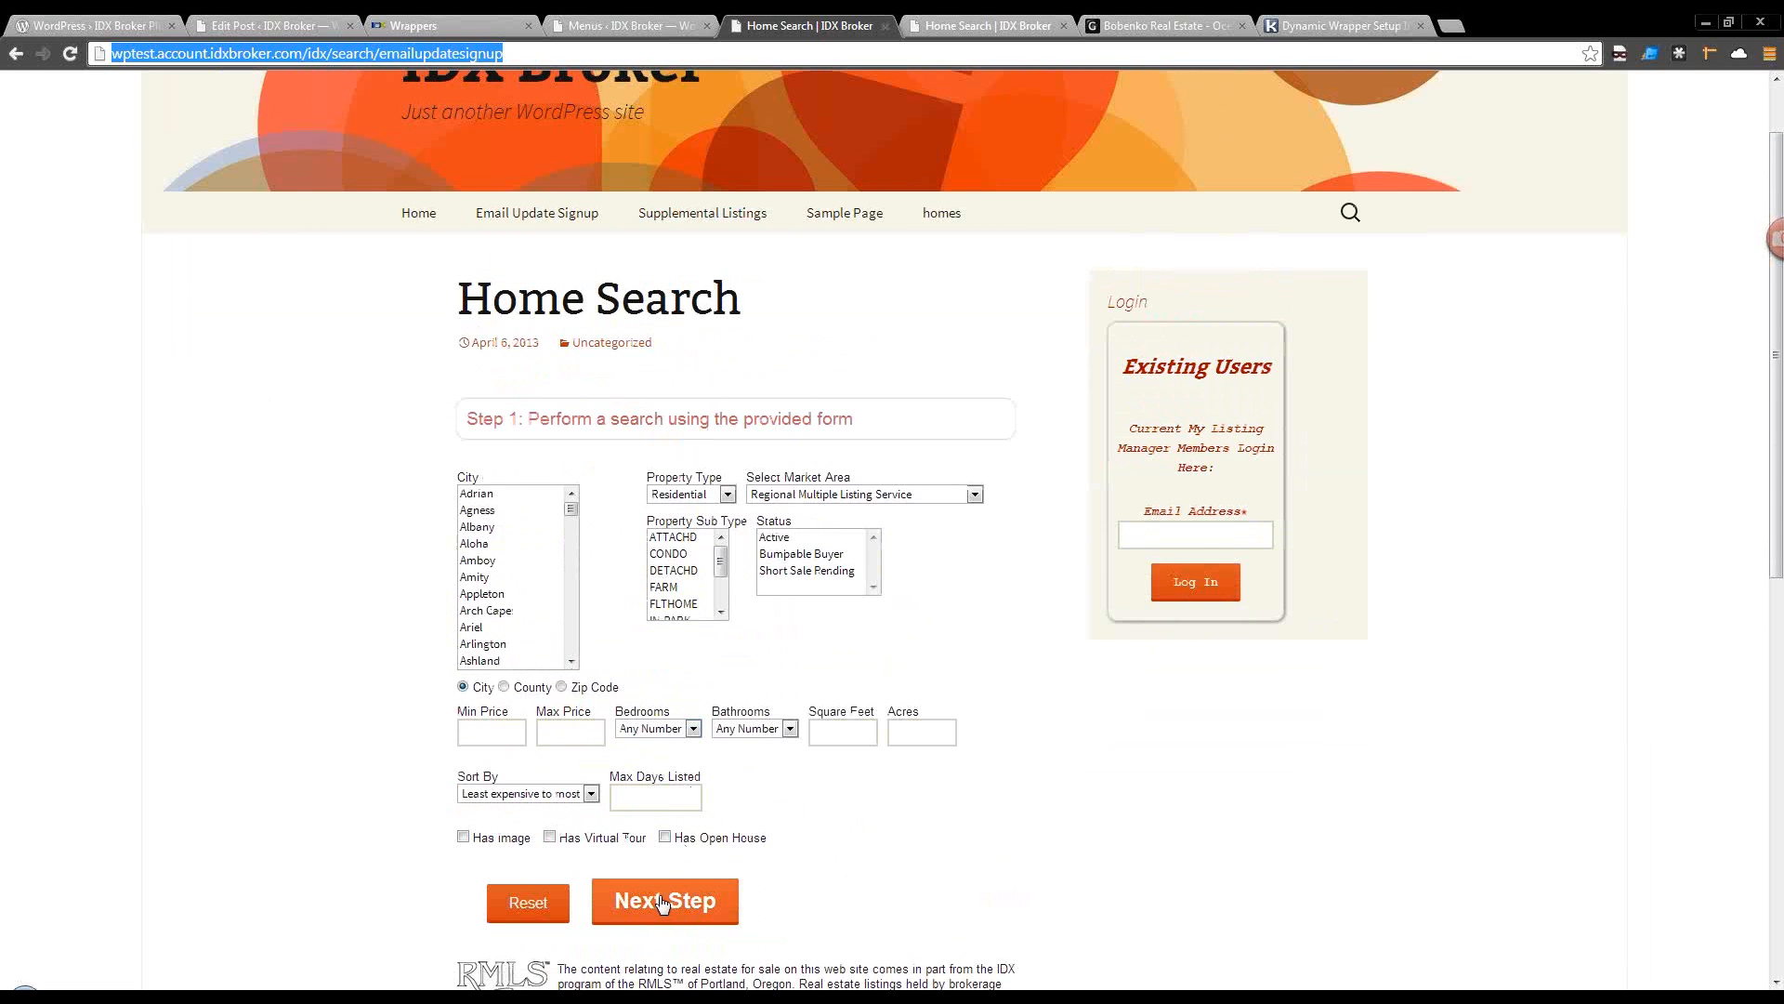
{"action": "scroll", "coordinate": [661, 902], "scroll_direction": "up", "scroll_amount": 1}
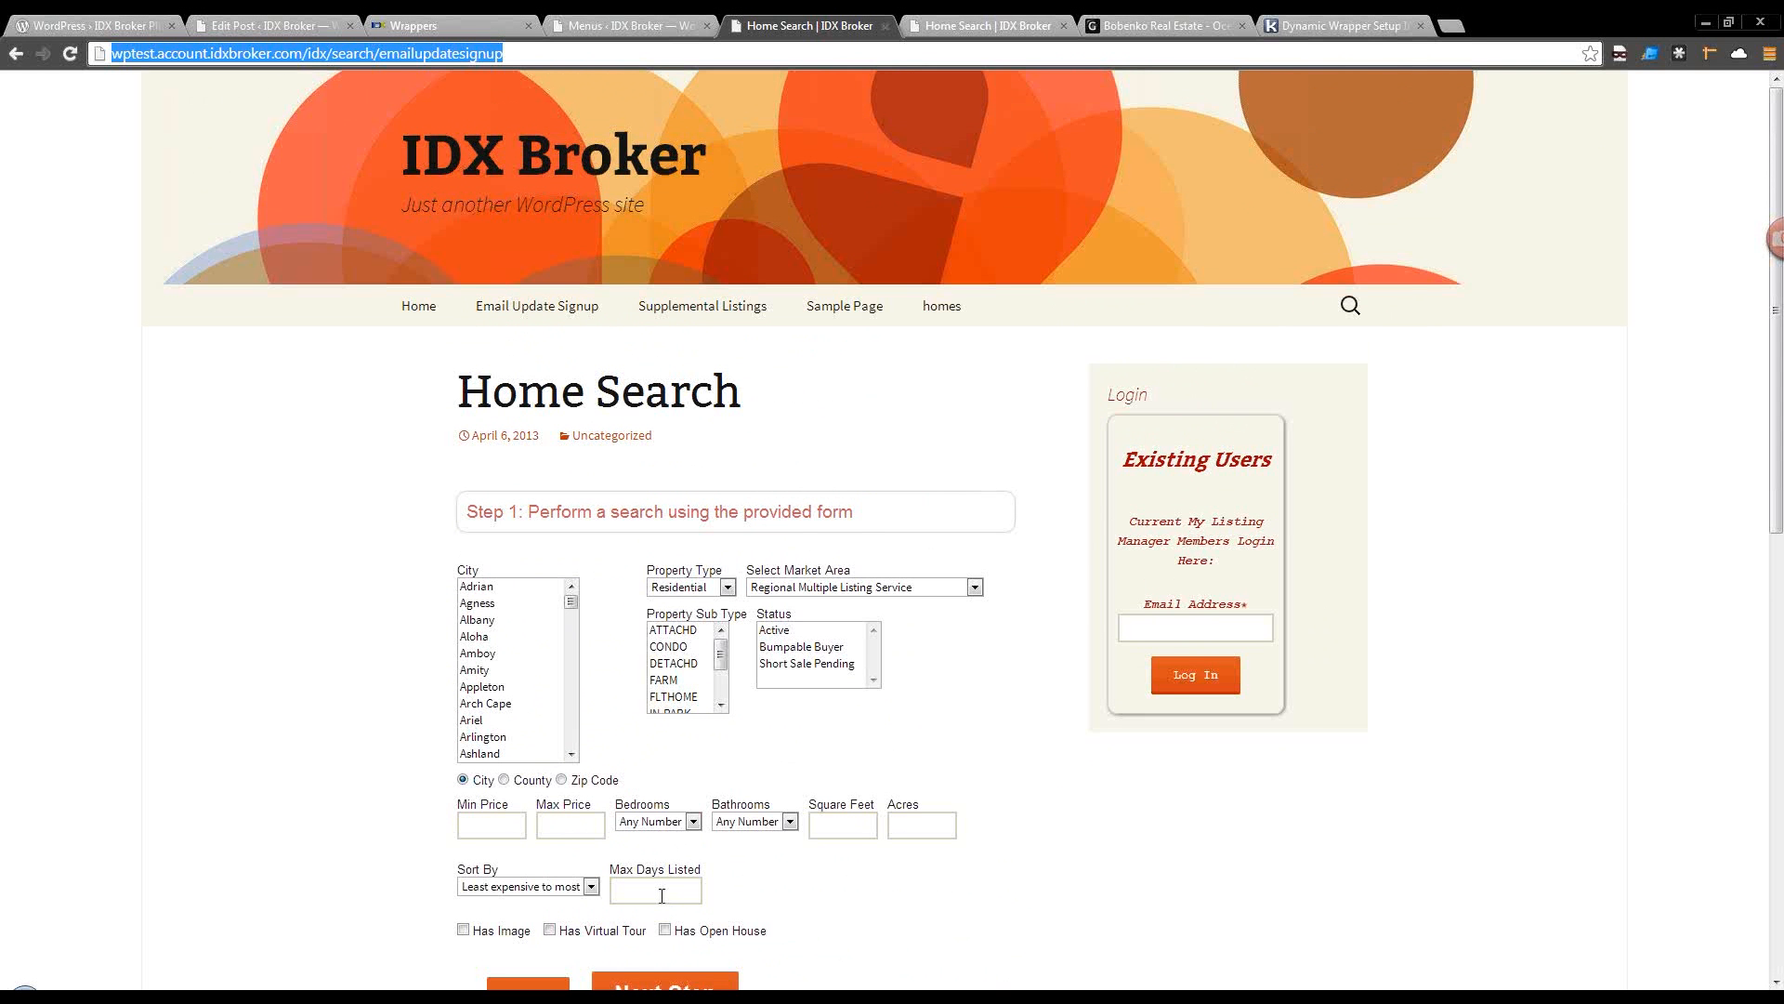
{"action": "left_click", "coordinate": [918, 918]}
{"action": "scroll", "coordinate": [744, 920], "scroll_direction": "down", "scroll_amount": 1}
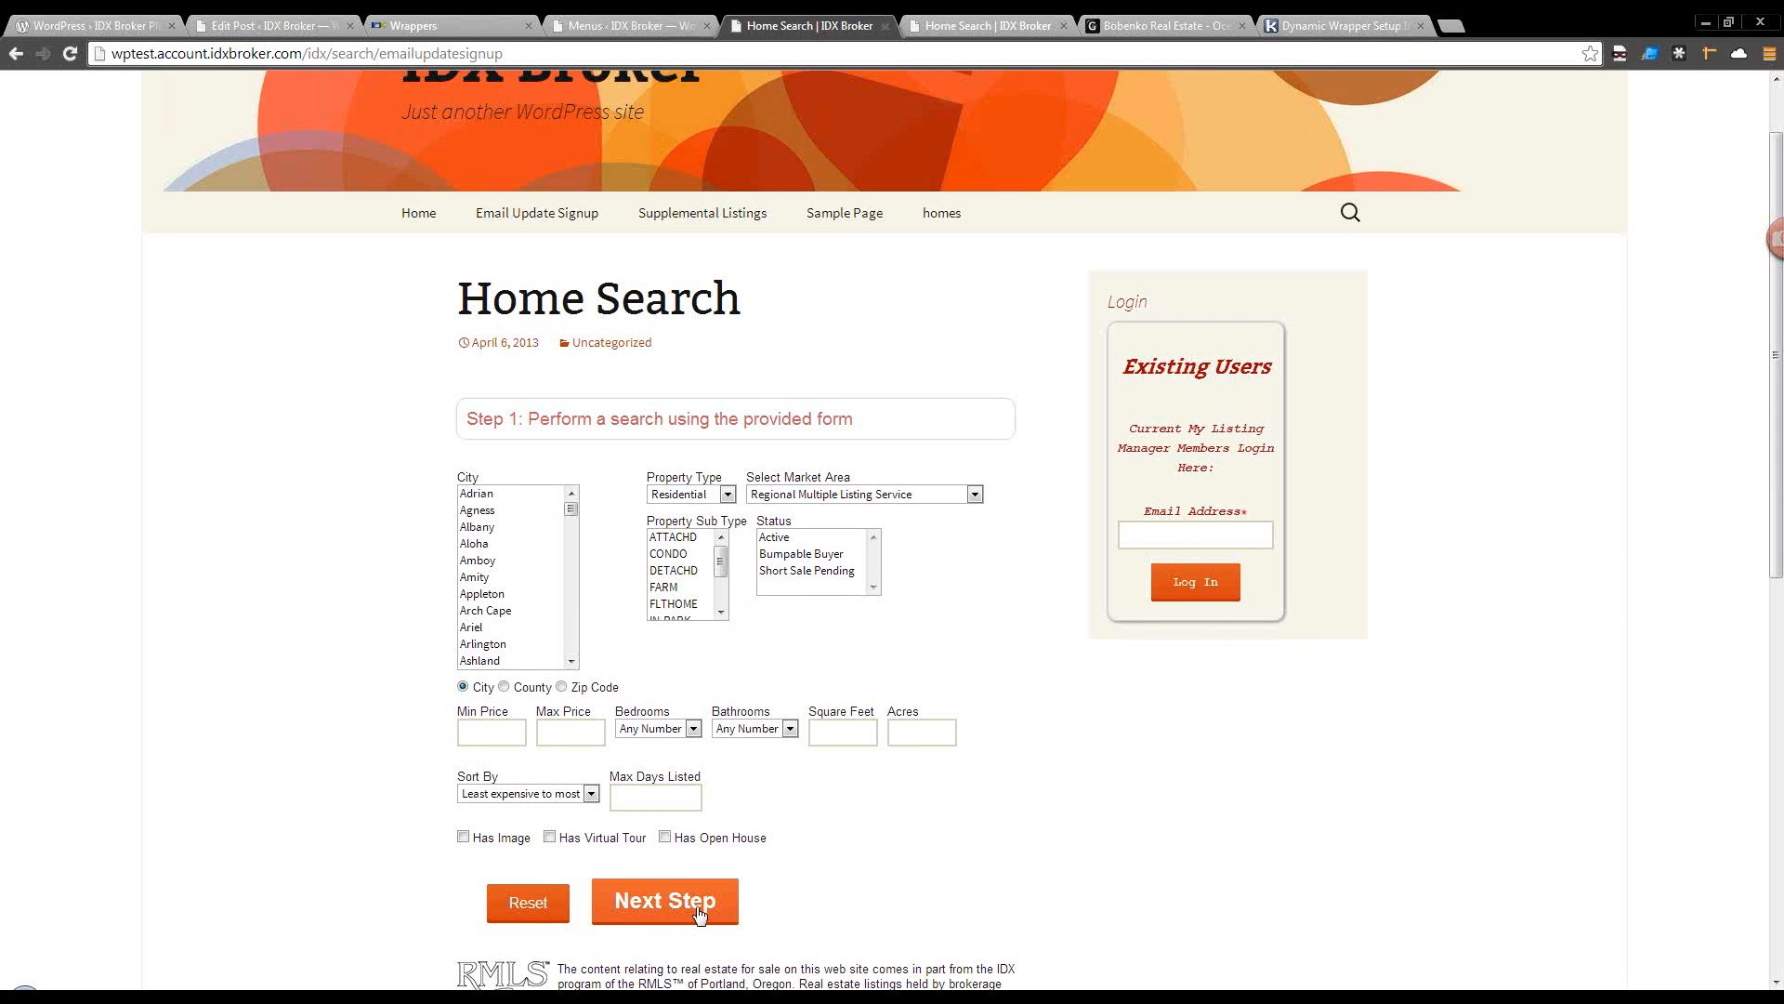
Advance the email update signup form to its account creation step and compare the page with the Test Menu 1 editor.
{"action": "left_click", "coordinate": [699, 911]}
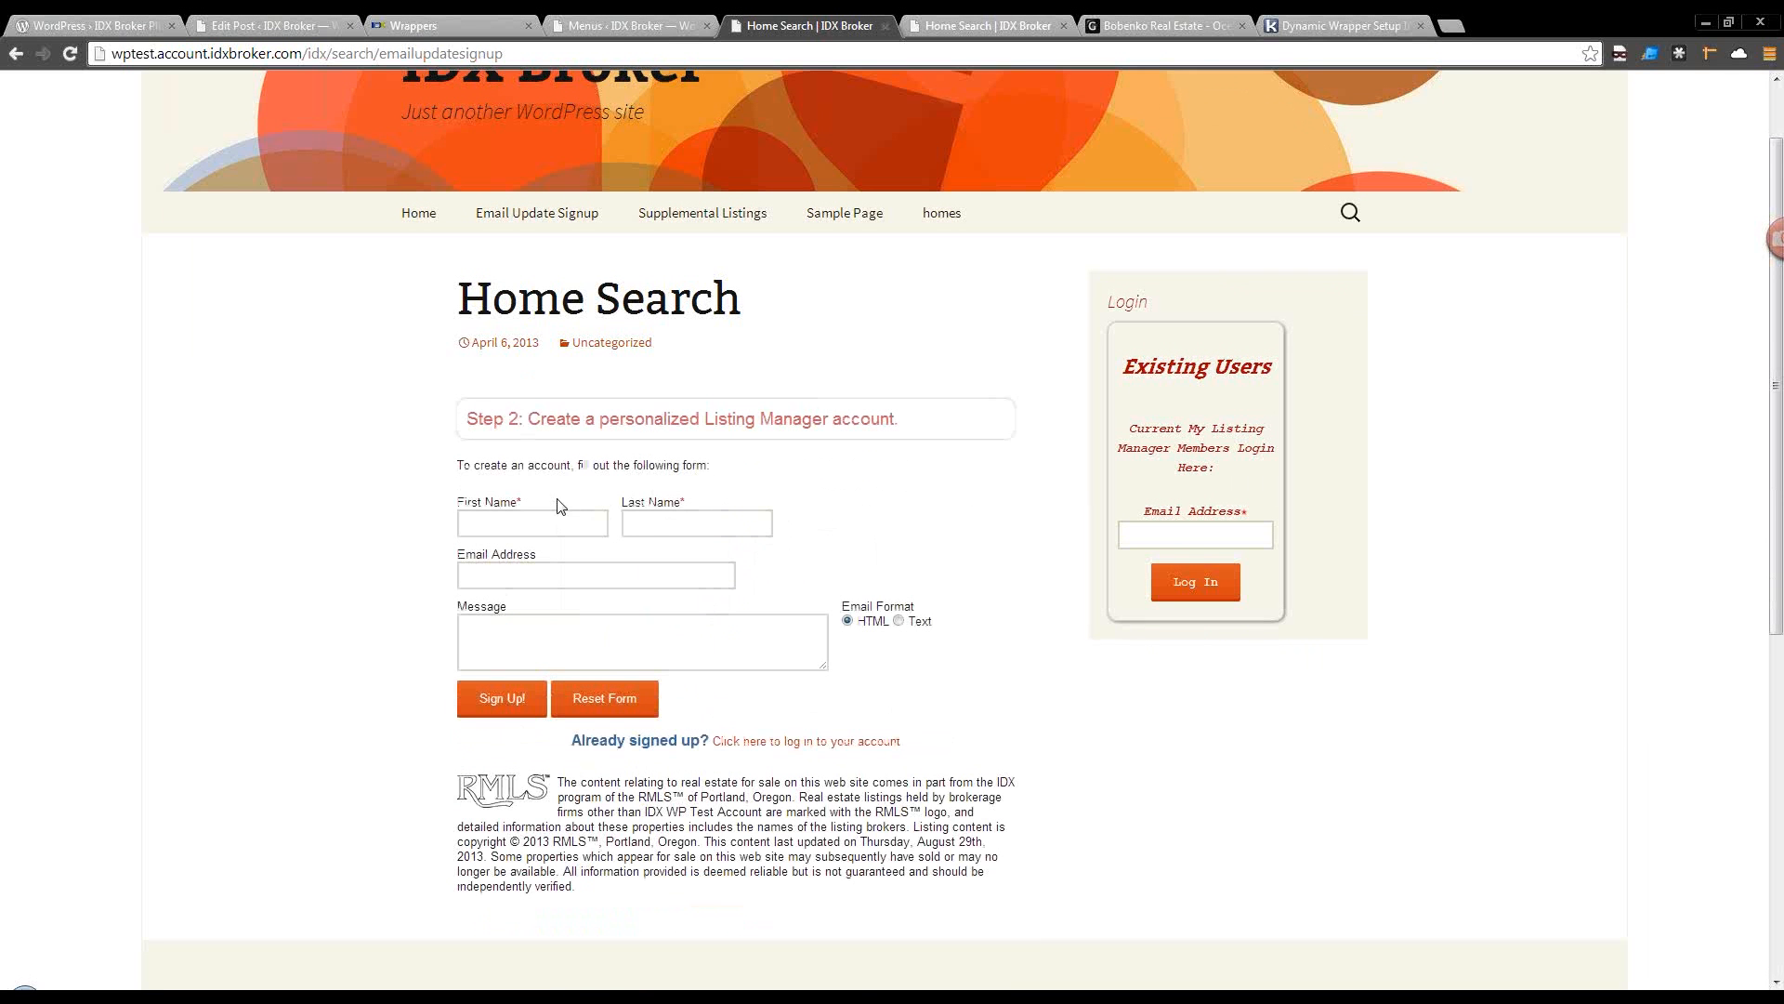
{"action": "left_click", "coordinate": [539, 520]}
{"action": "left_click", "coordinate": [525, 219]}
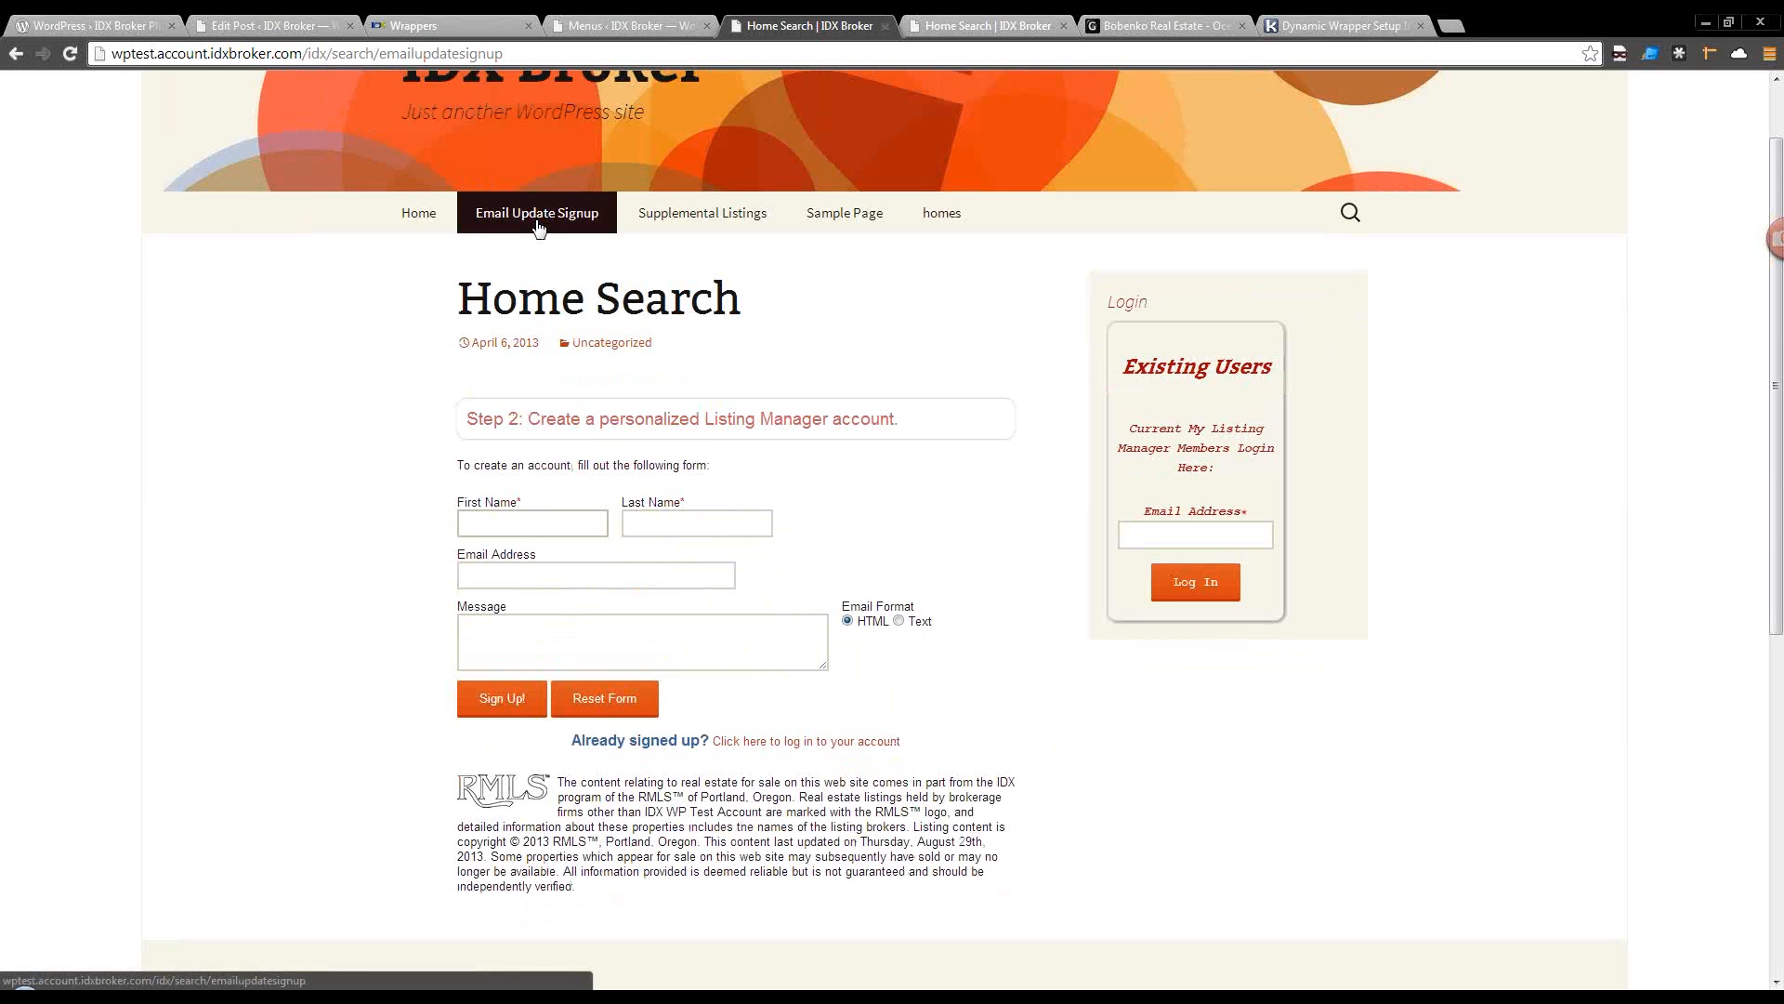
{"action": "left_click", "coordinate": [622, 26]}
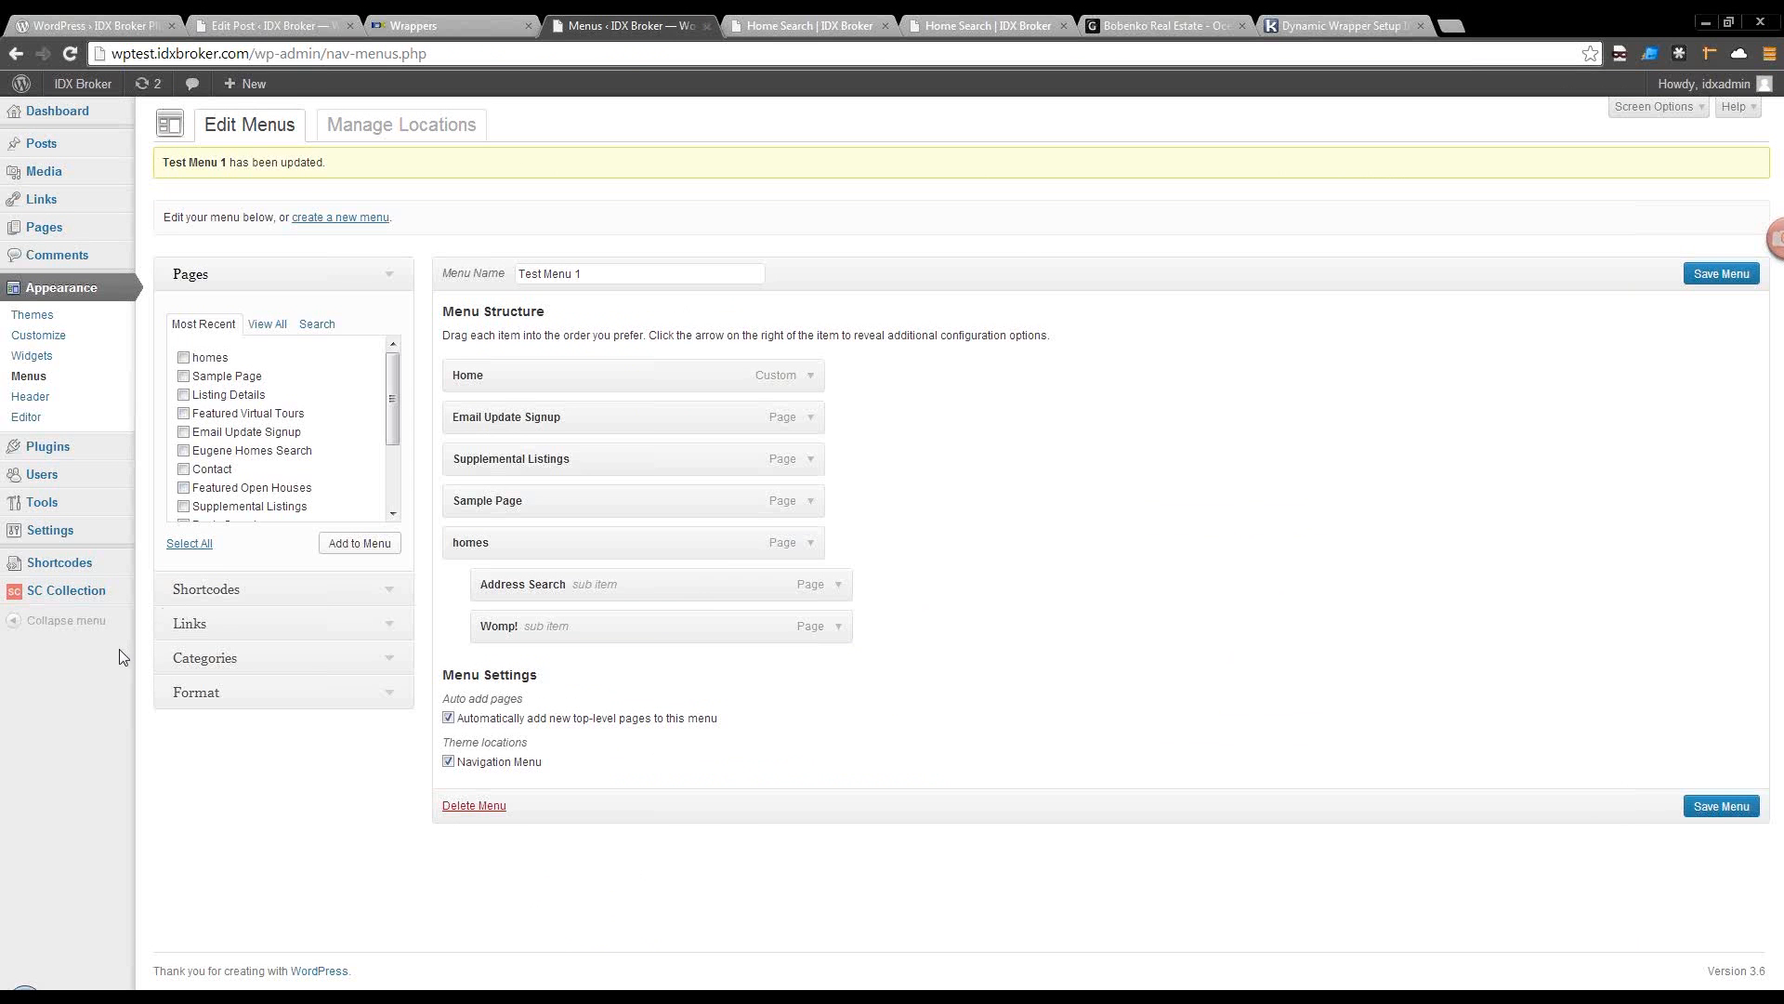
{"action": "left_click", "coordinate": [808, 26]}
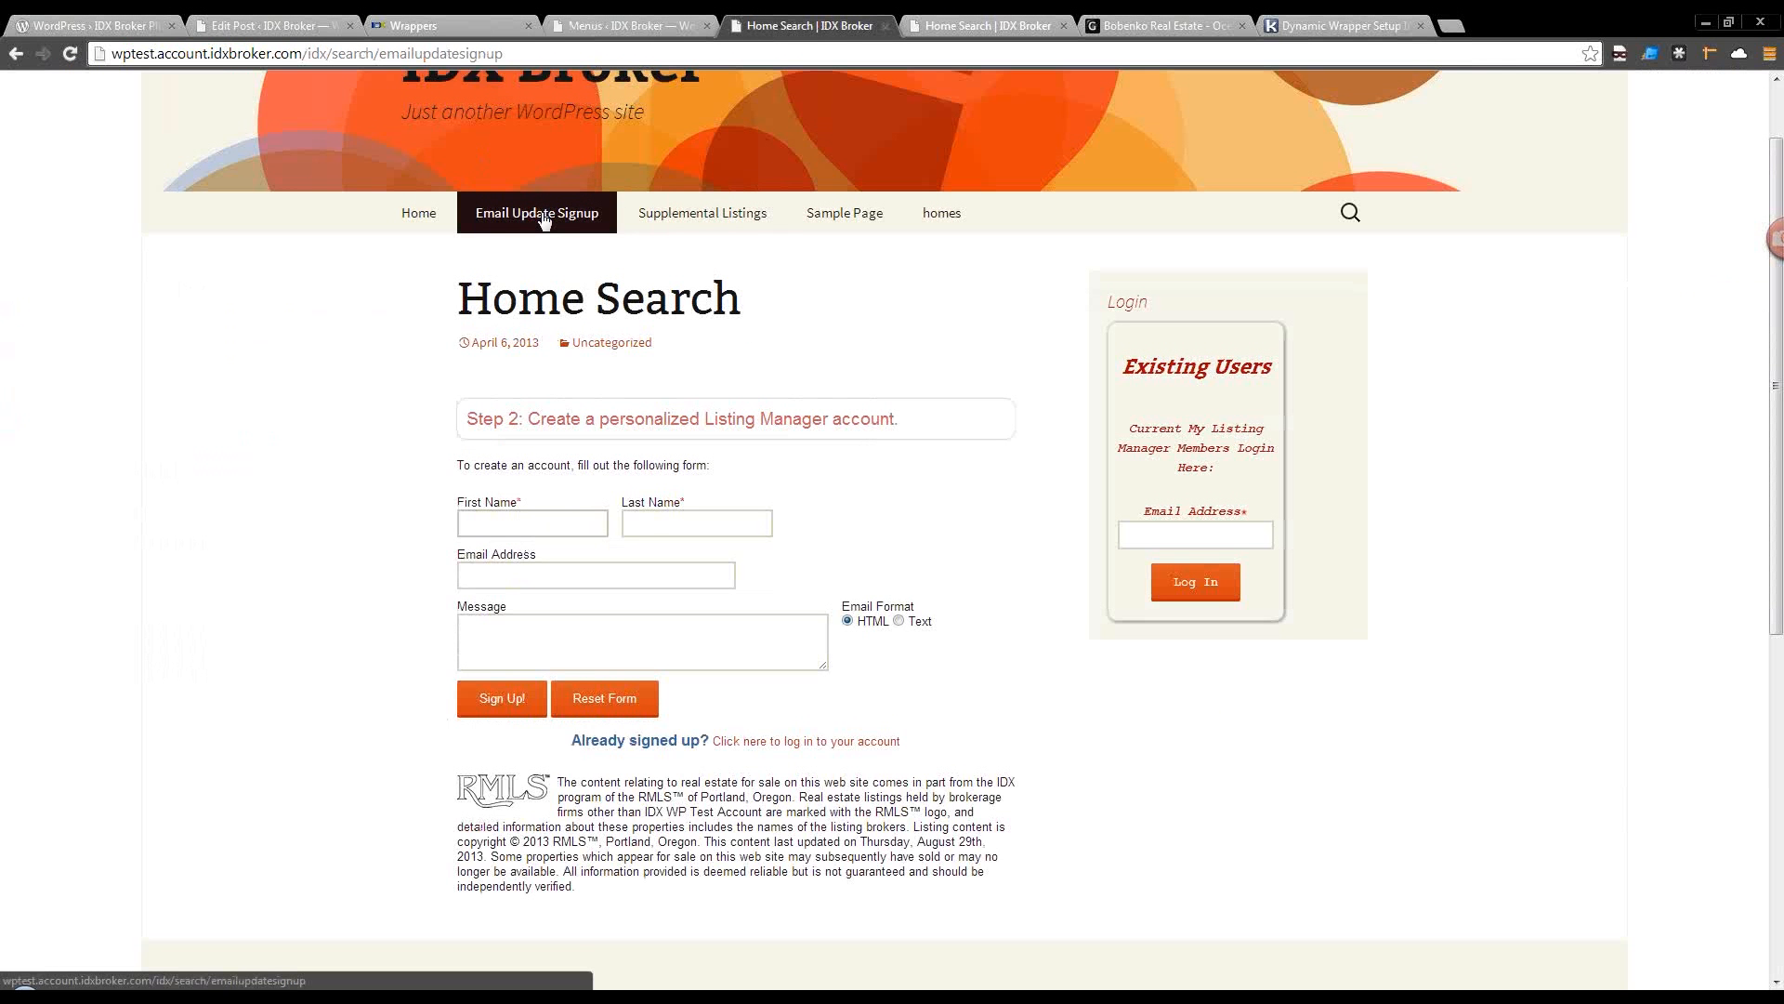
{"action": "scroll", "coordinate": [544, 221], "scroll_direction": "up", "scroll_amount": 1}
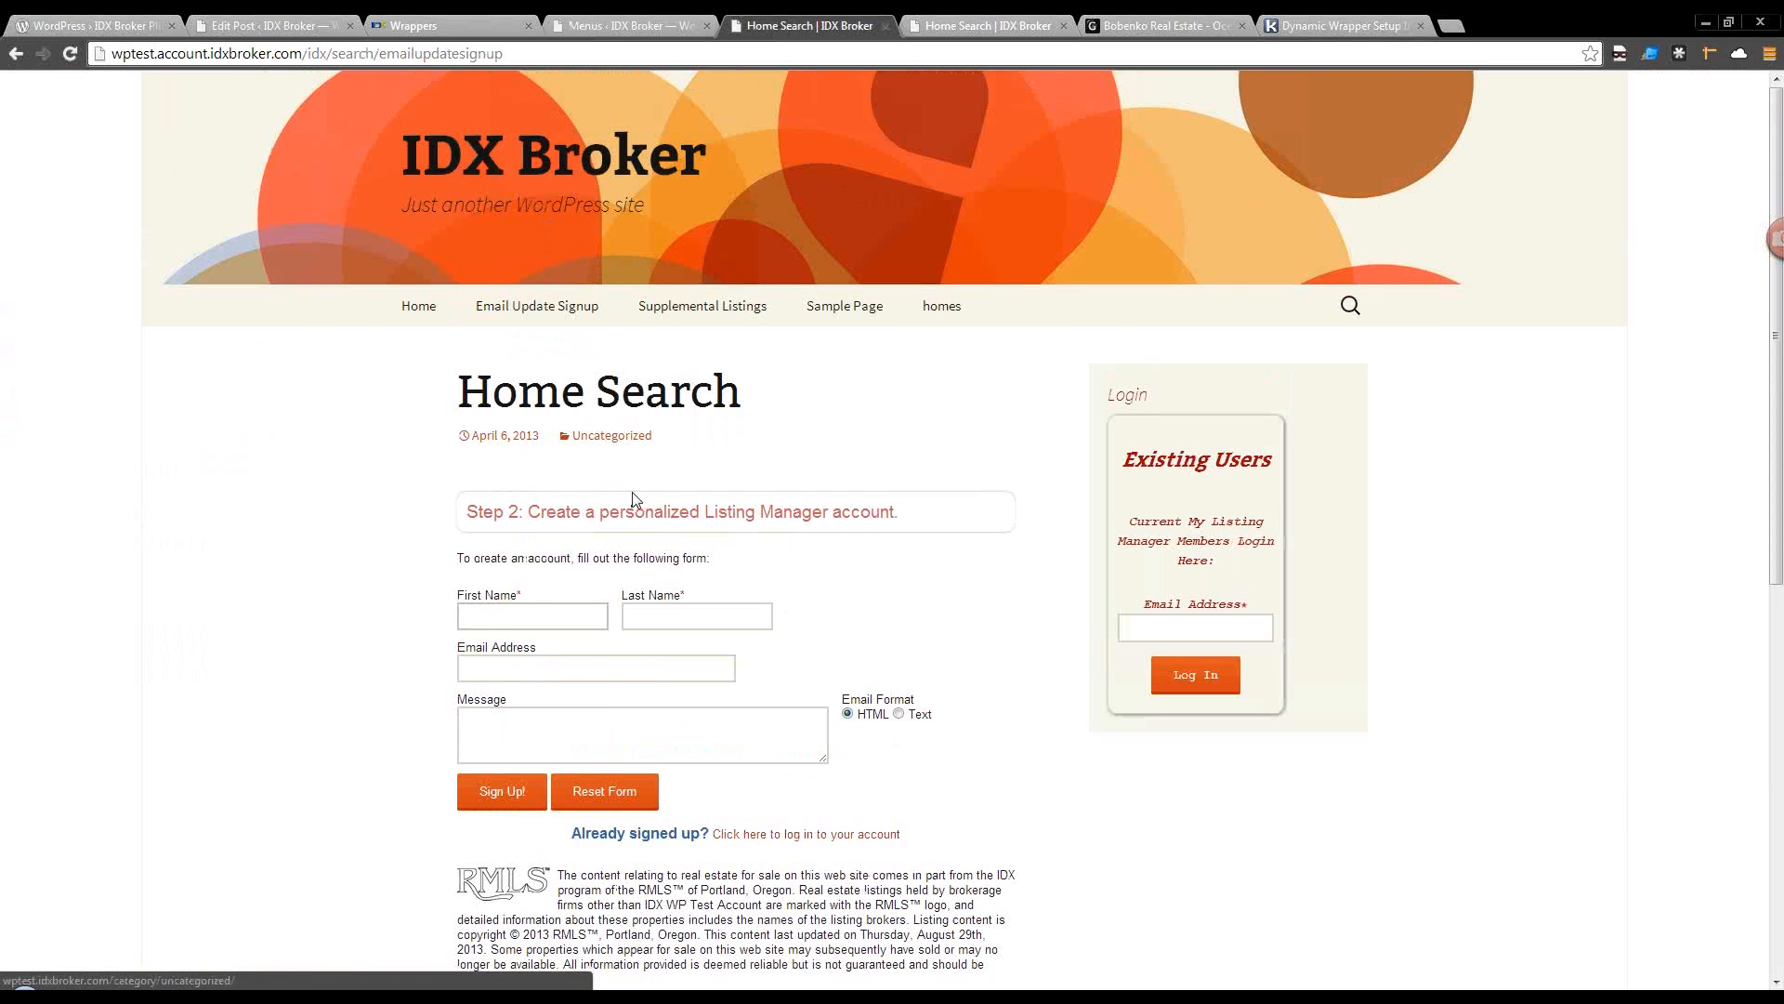
Review the IDX Broker Platinum plugin settings in WordPress and follow their link to the Widgets page.
{"action": "left_click", "coordinate": [605, 26]}
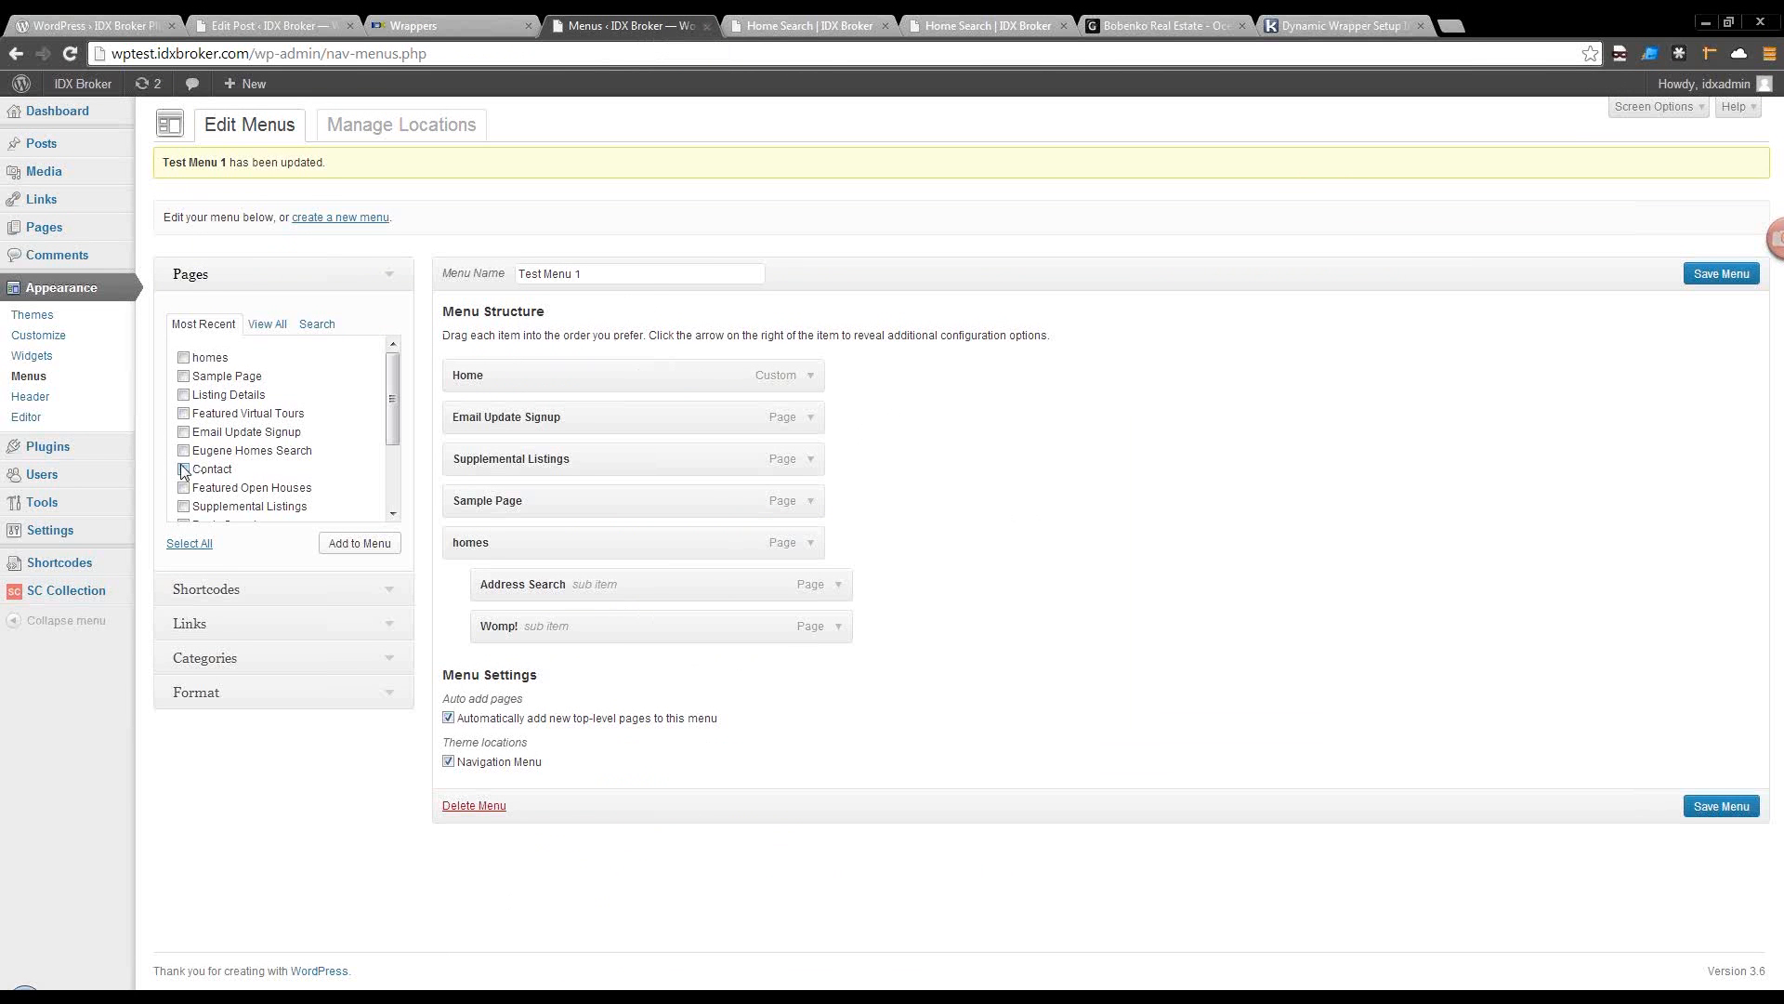
{"action": "mouse_move", "coordinate": [69, 544]}
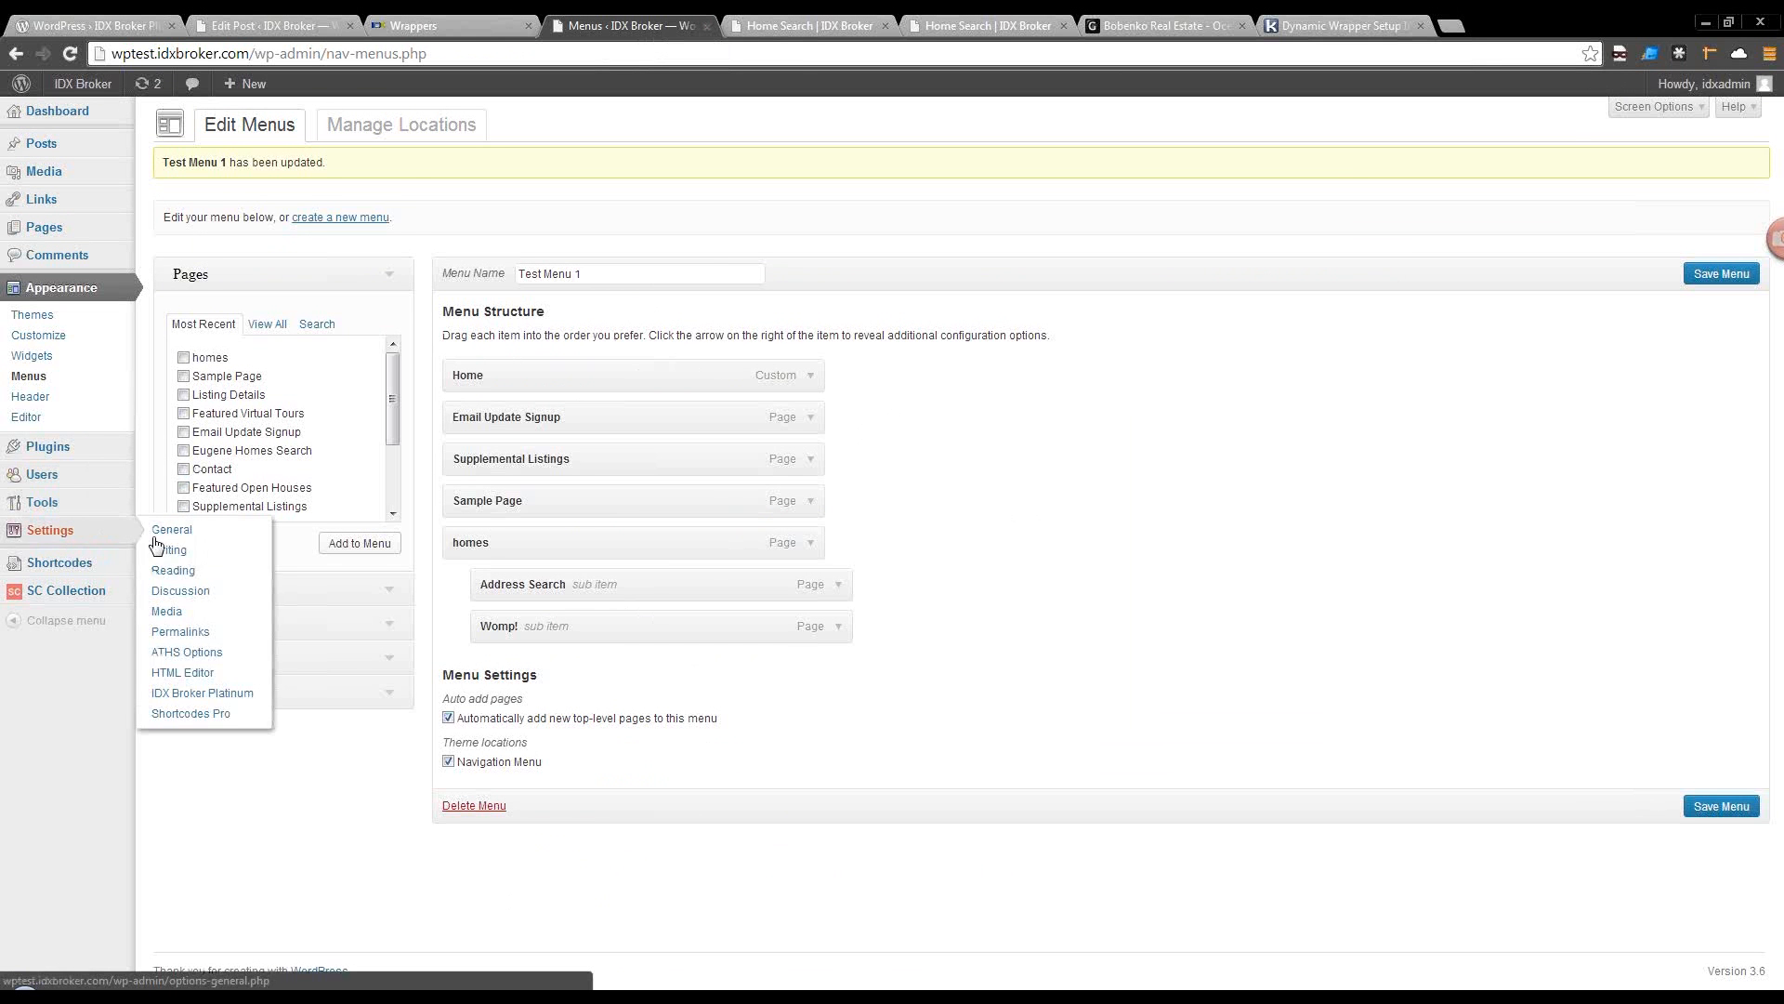
{"action": "left_click", "coordinate": [204, 694]}
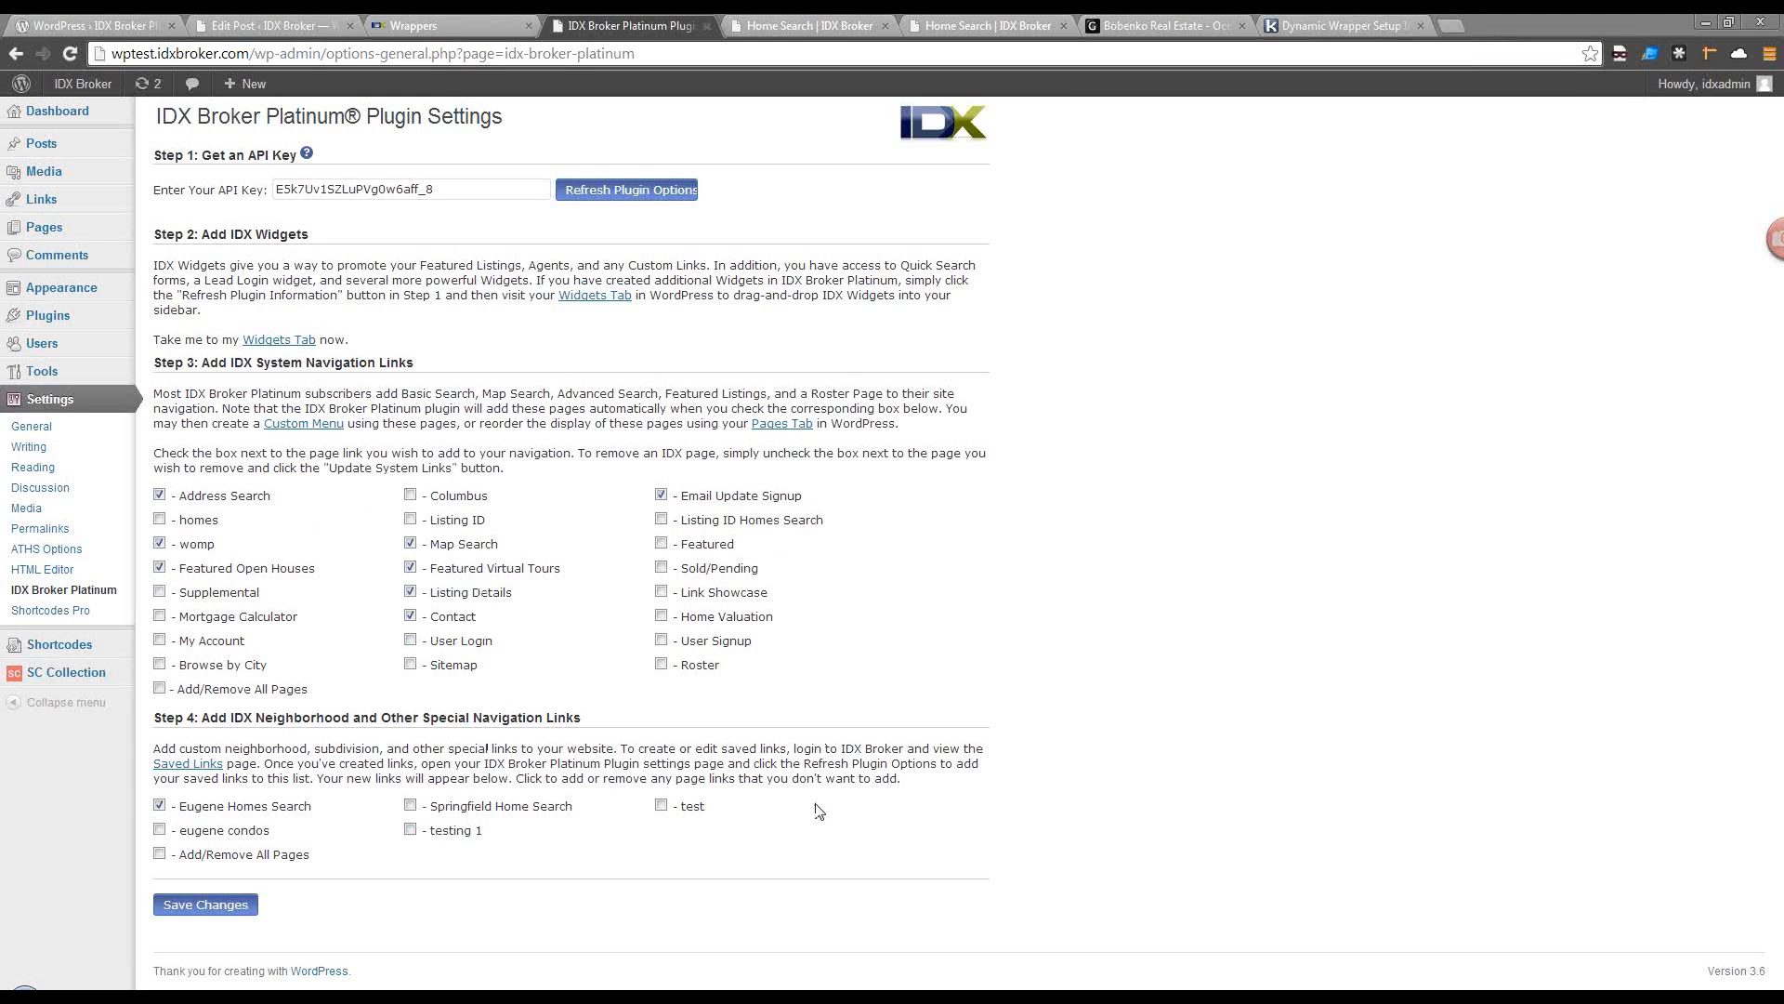
{"action": "left_click", "coordinate": [473, 193]}
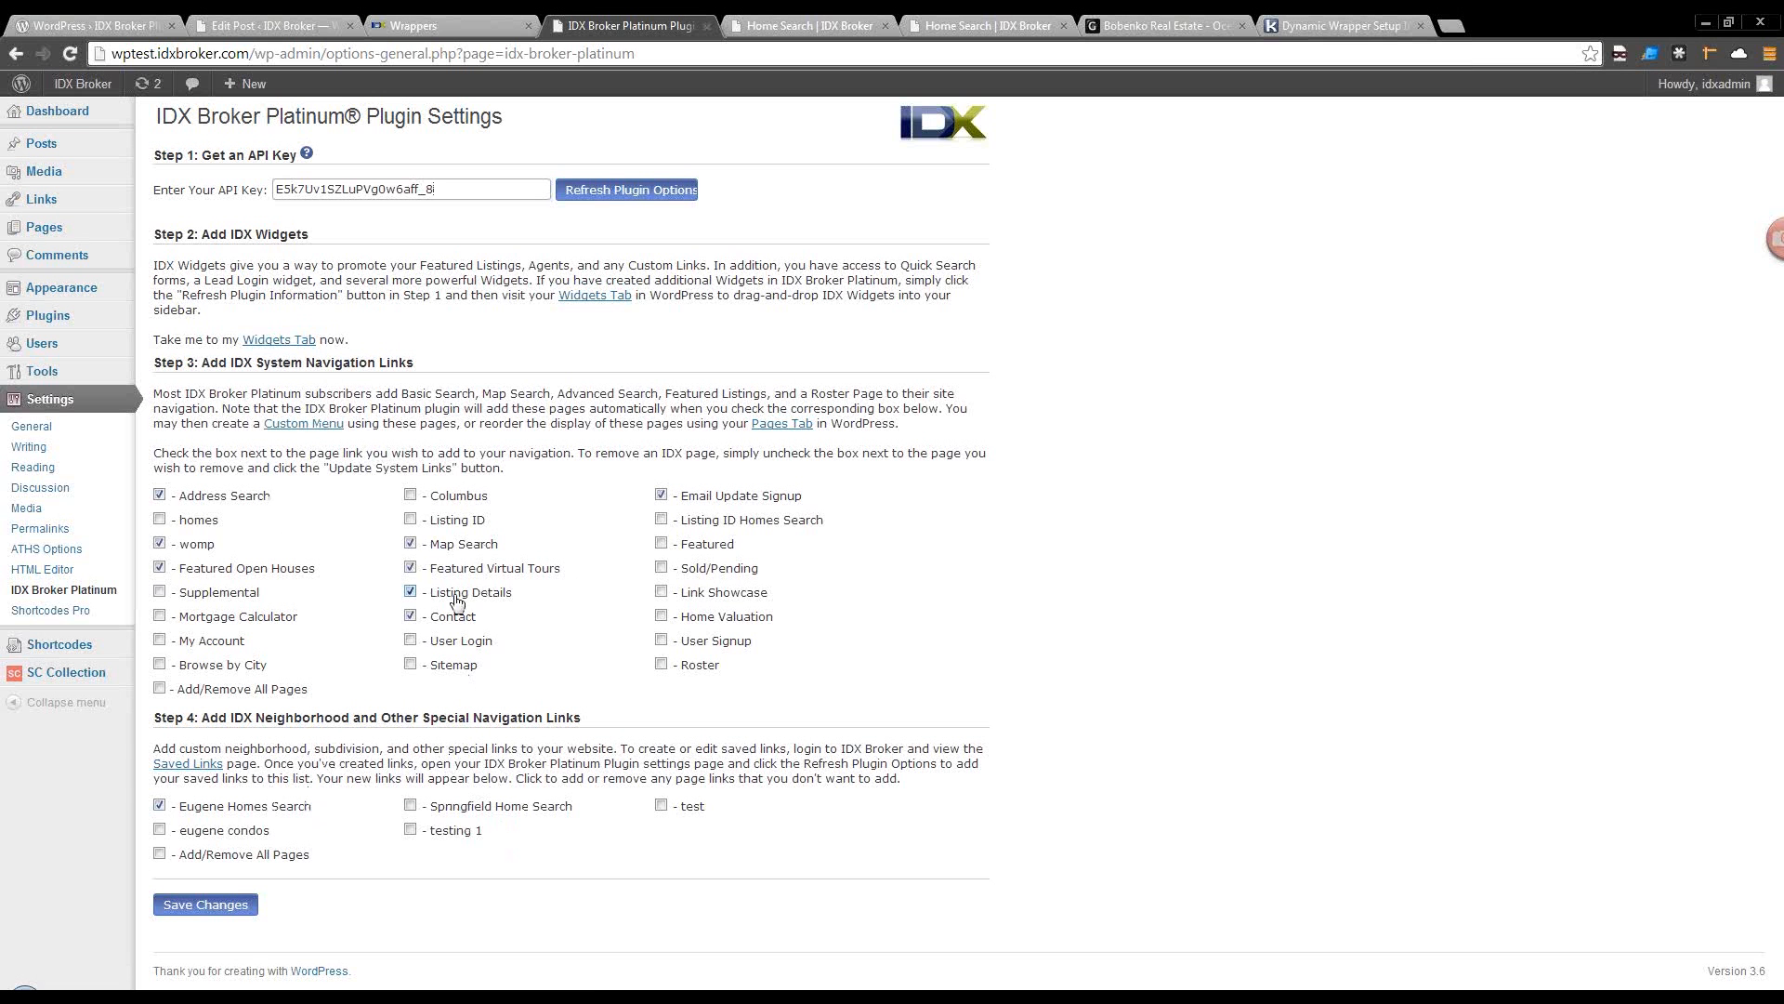
{"action": "left_click", "coordinate": [279, 340]}
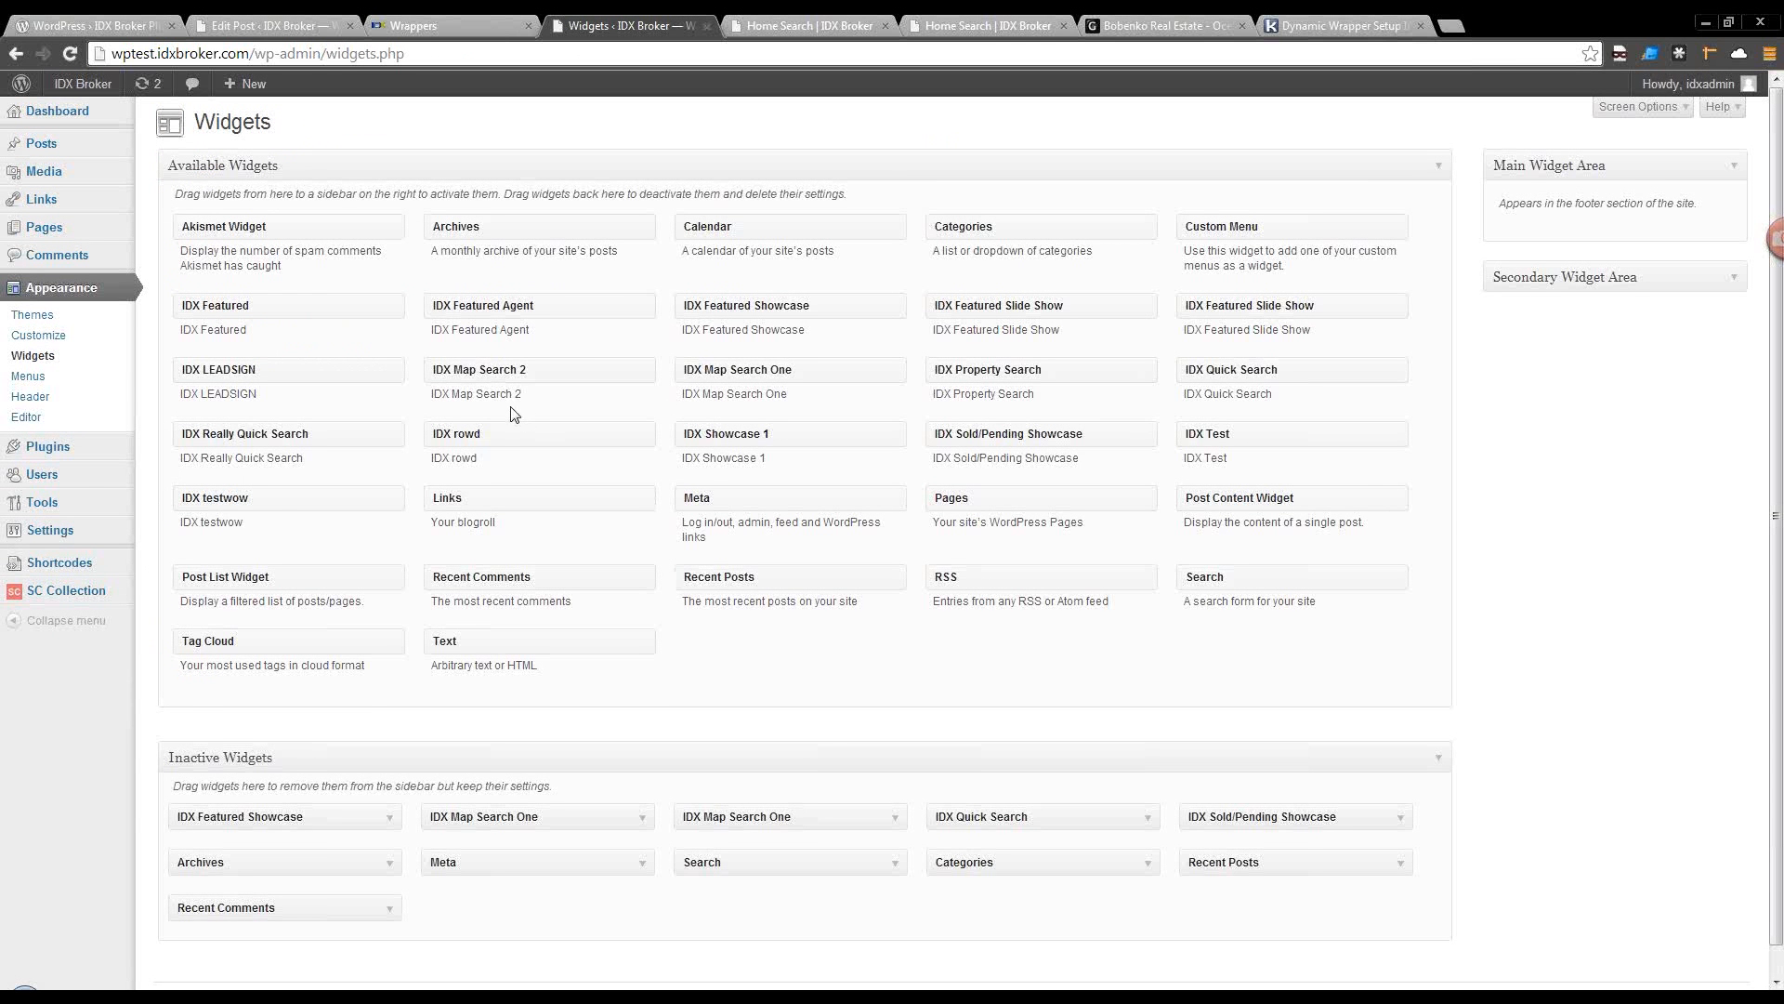
Review the email signup page, the wrapper settings and the Home Search post, and return to the site's home page.
{"action": "left_click", "coordinate": [779, 28]}
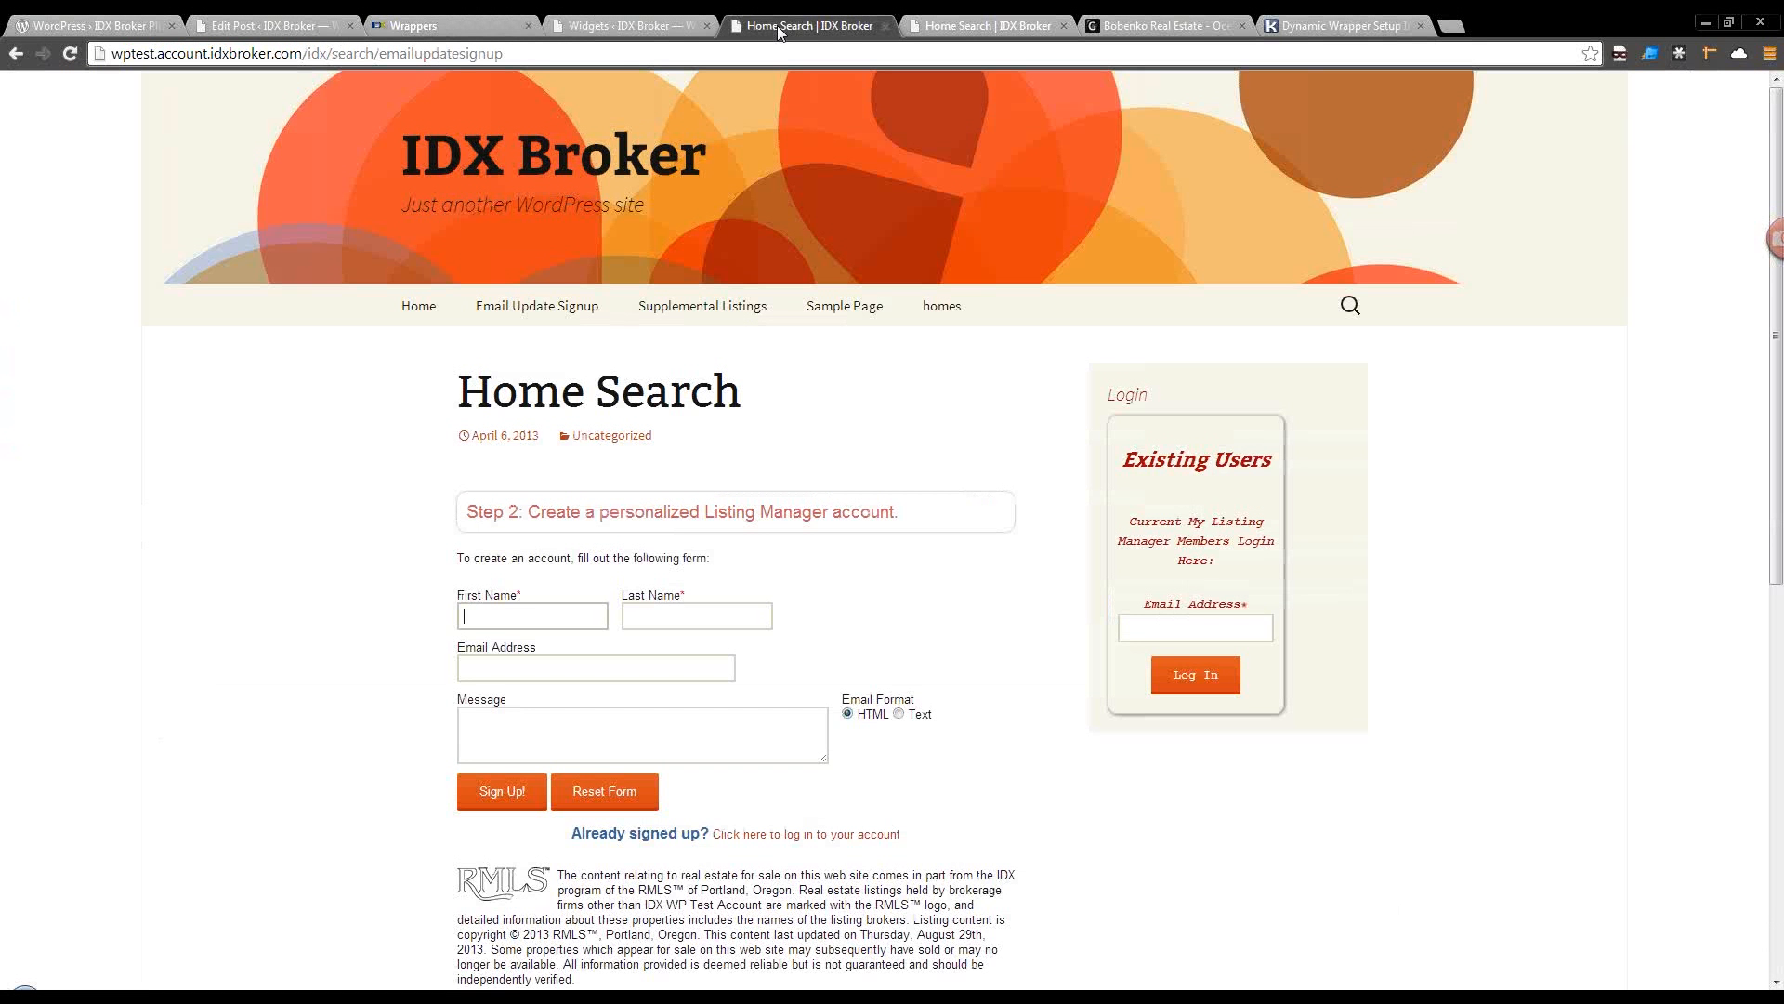
{"action": "left_click", "coordinate": [454, 28]}
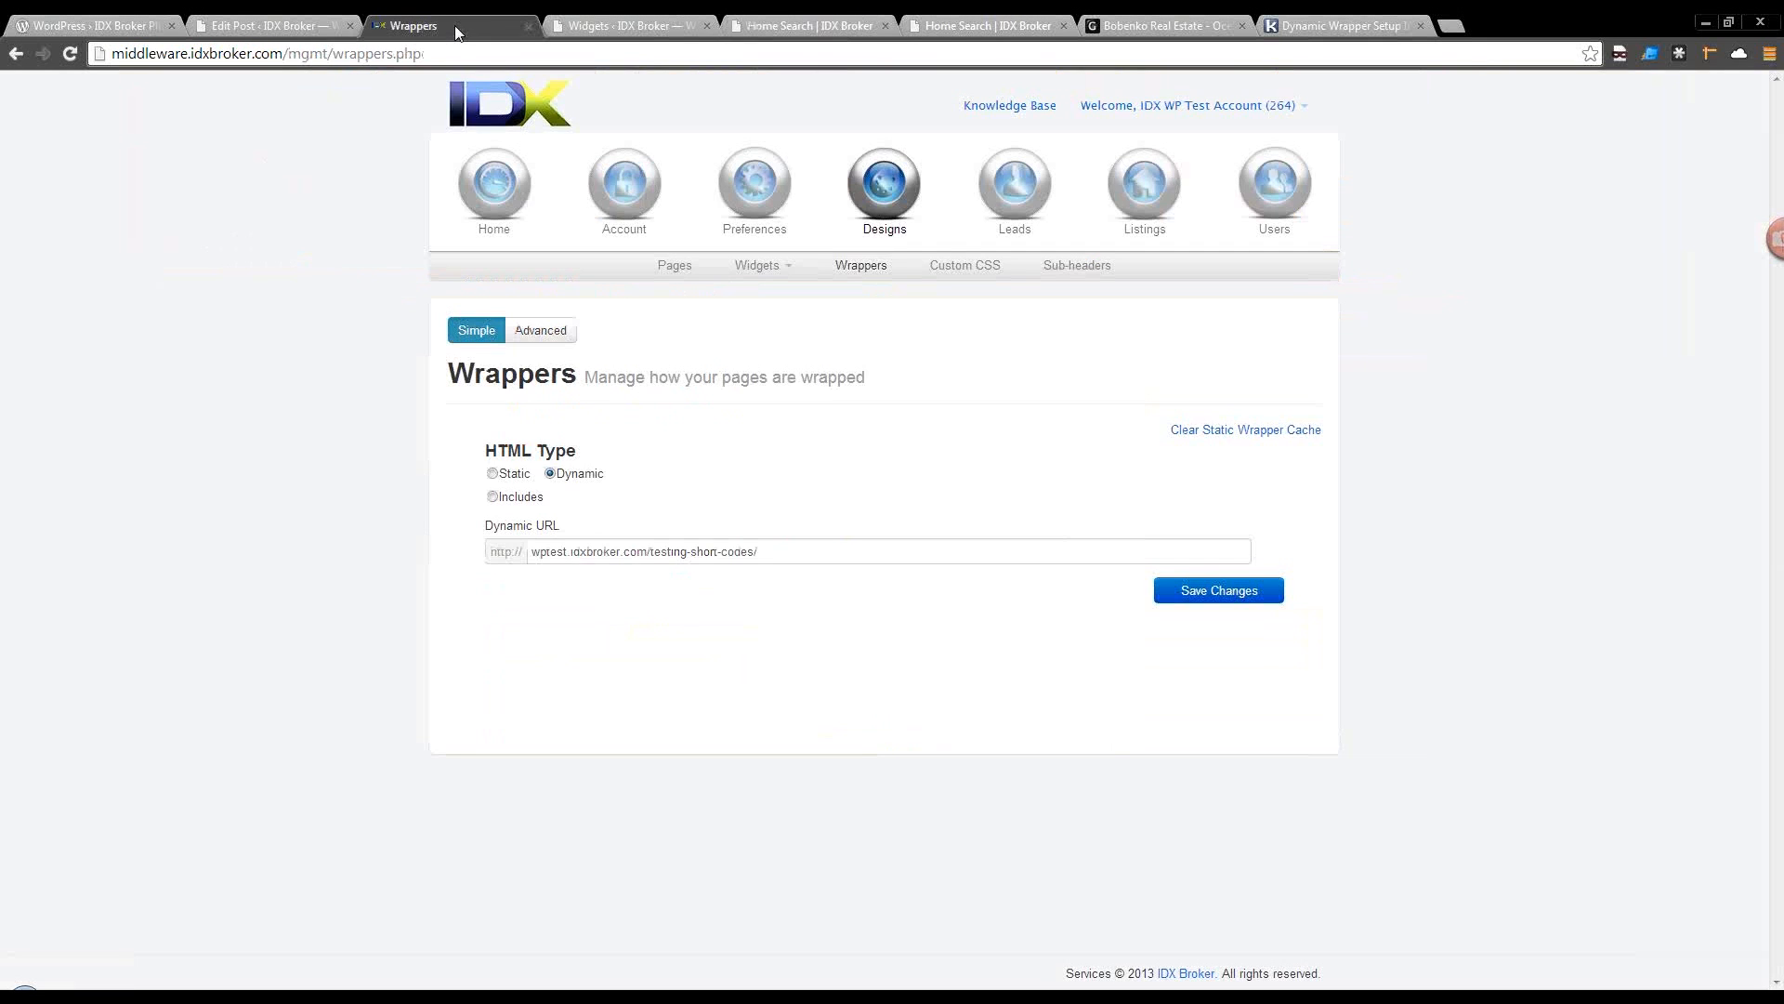
{"action": "left_click", "coordinate": [295, 26]}
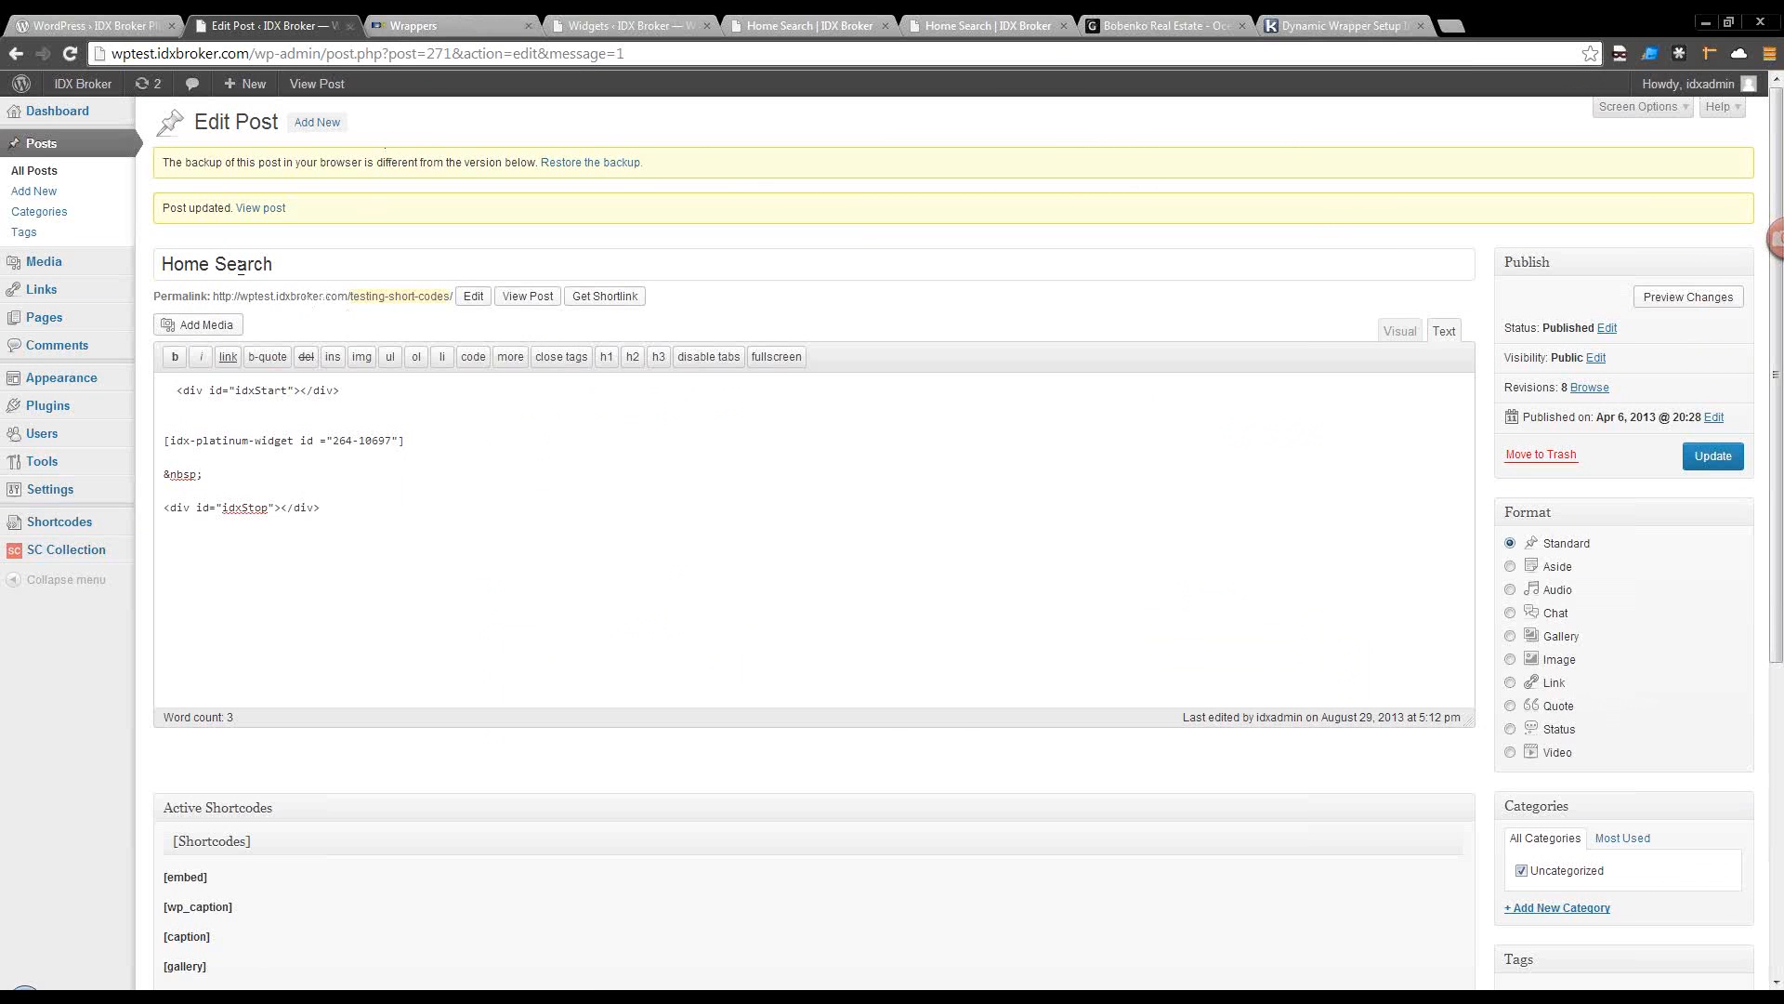
{"action": "left_click", "coordinate": [59, 171]}
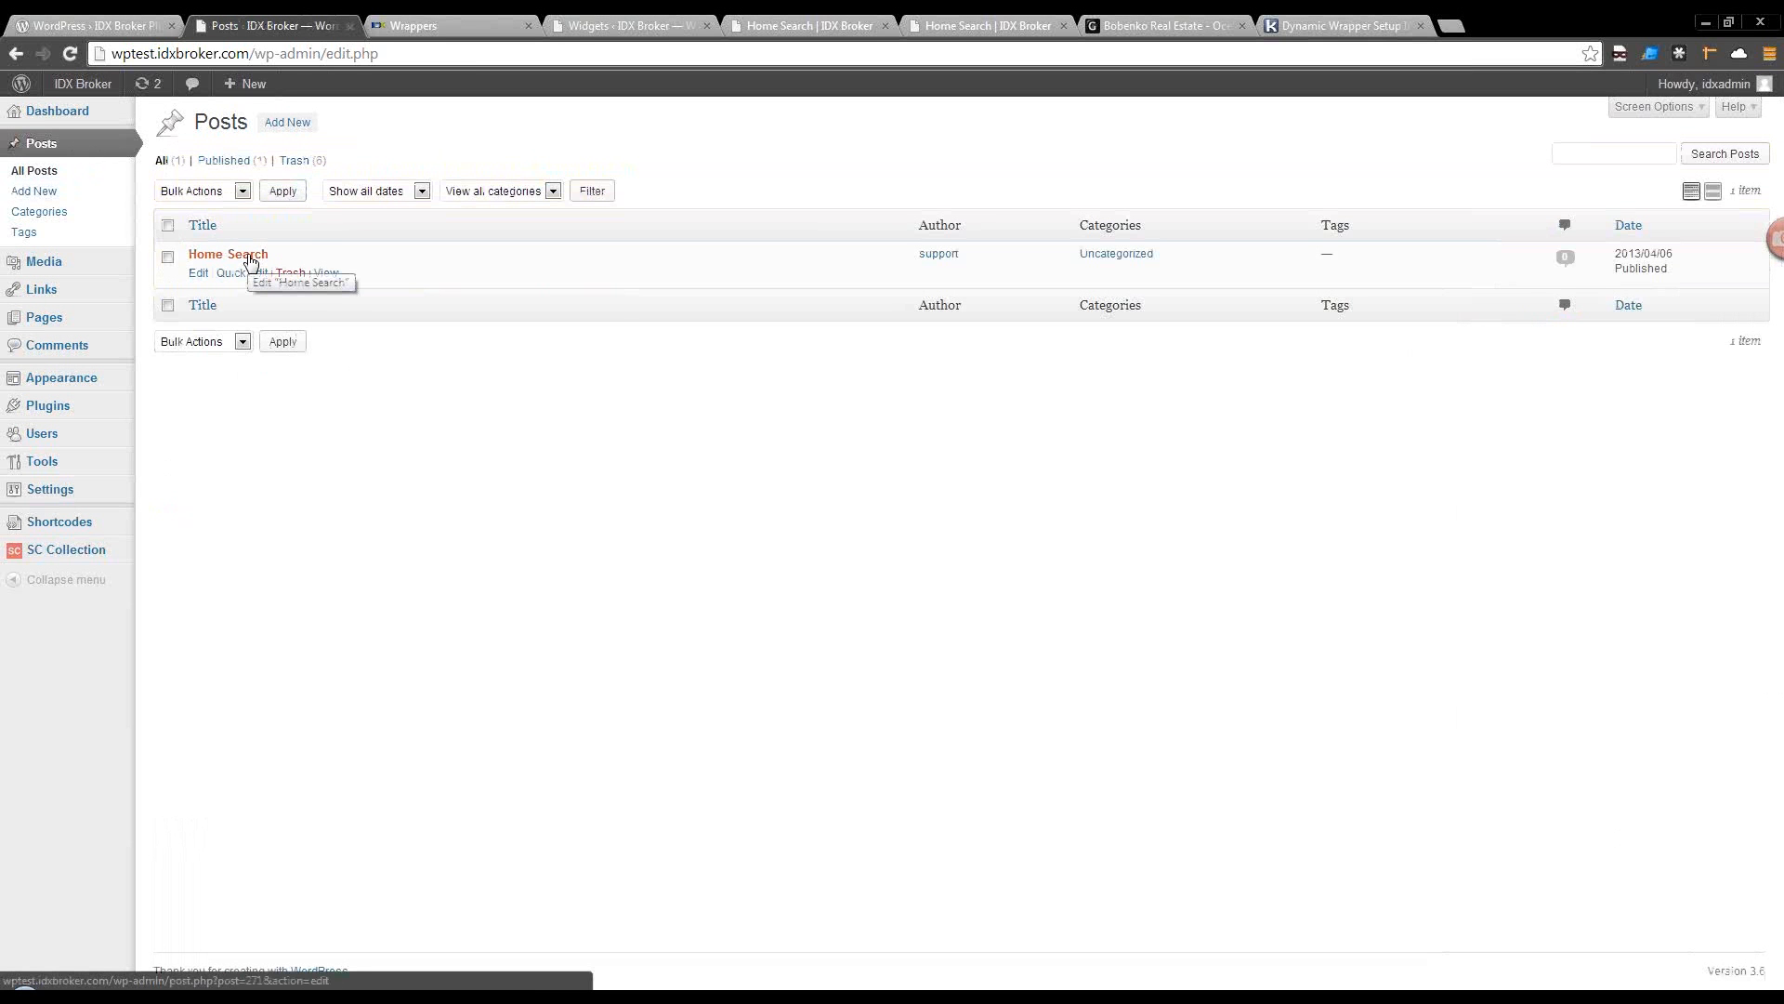
{"action": "mouse_move", "coordinate": [93, 322]}
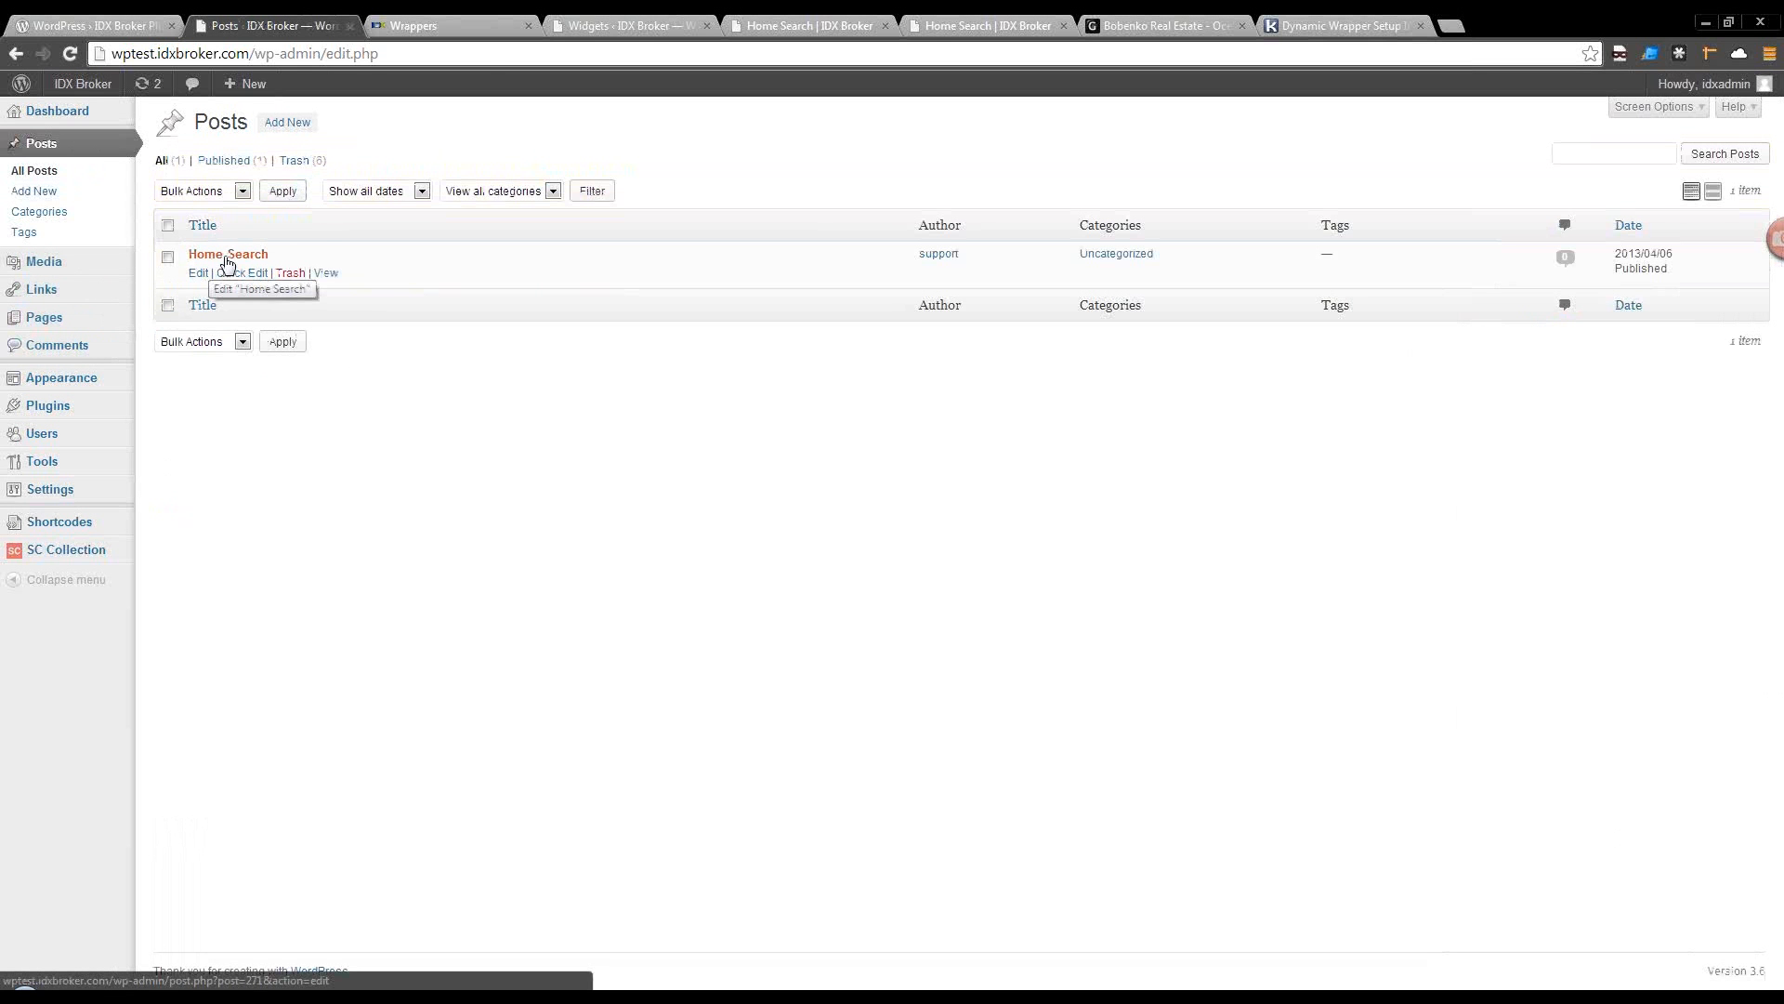
{"action": "left_click", "coordinate": [767, 20]}
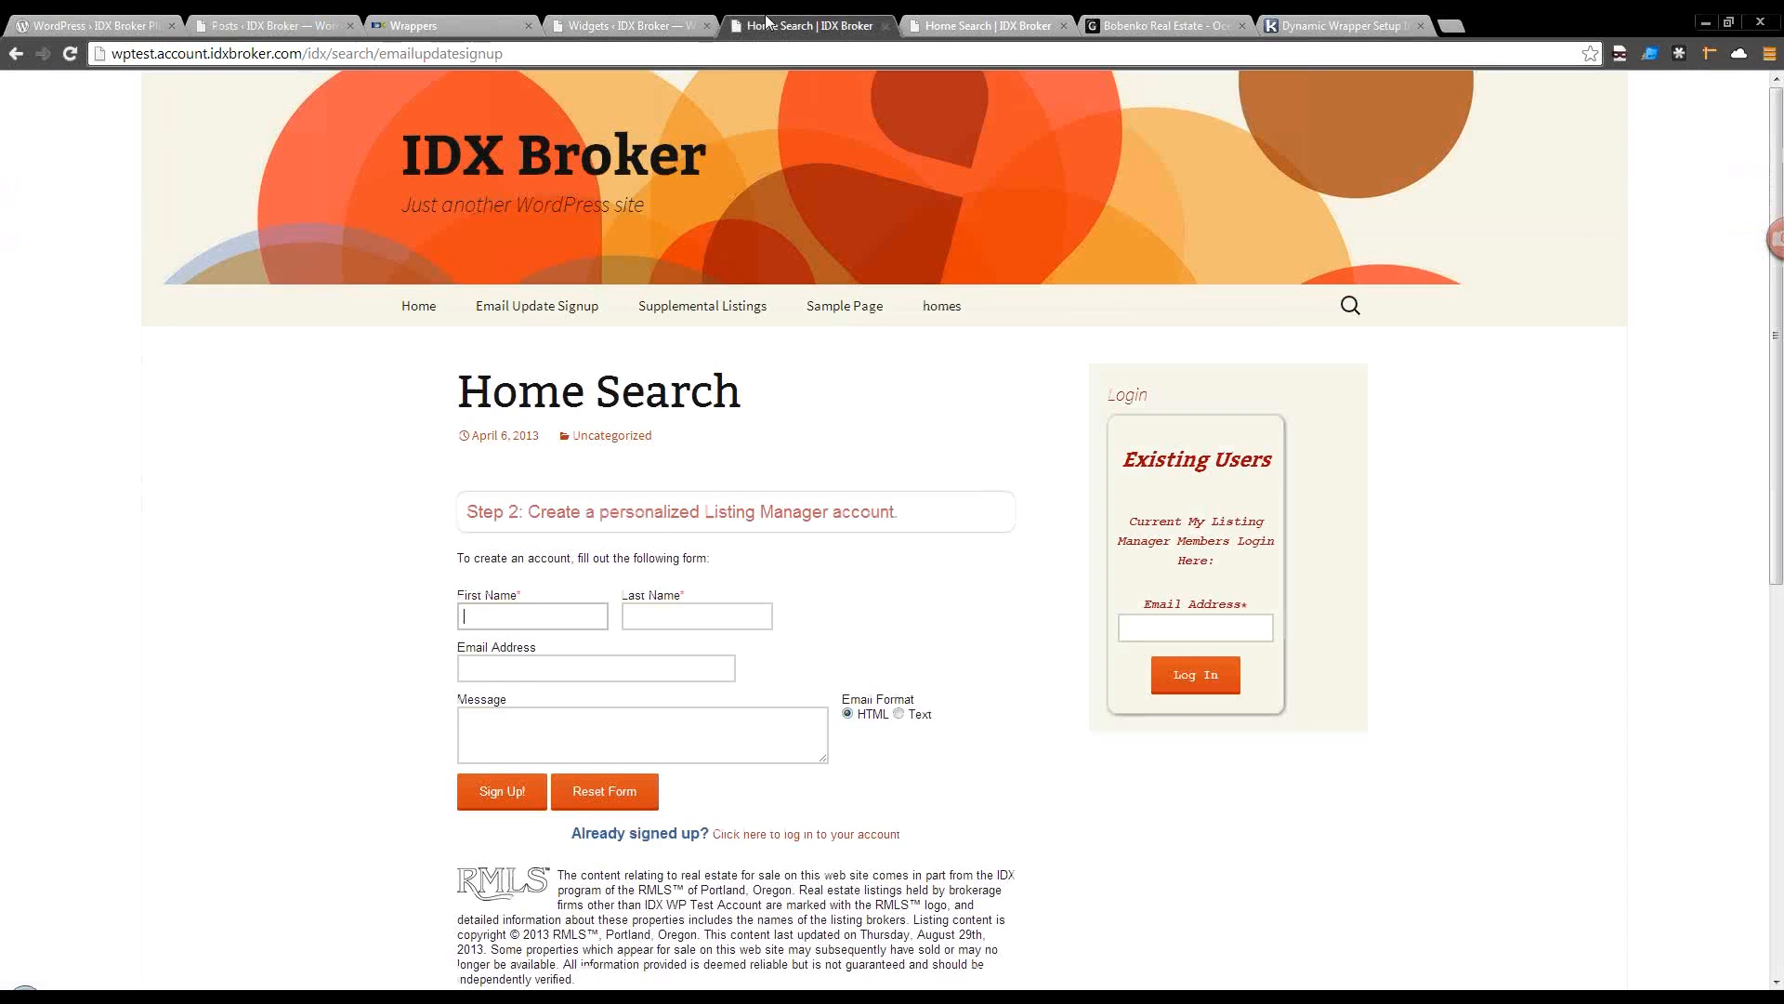
{"action": "left_click", "coordinate": [413, 306]}
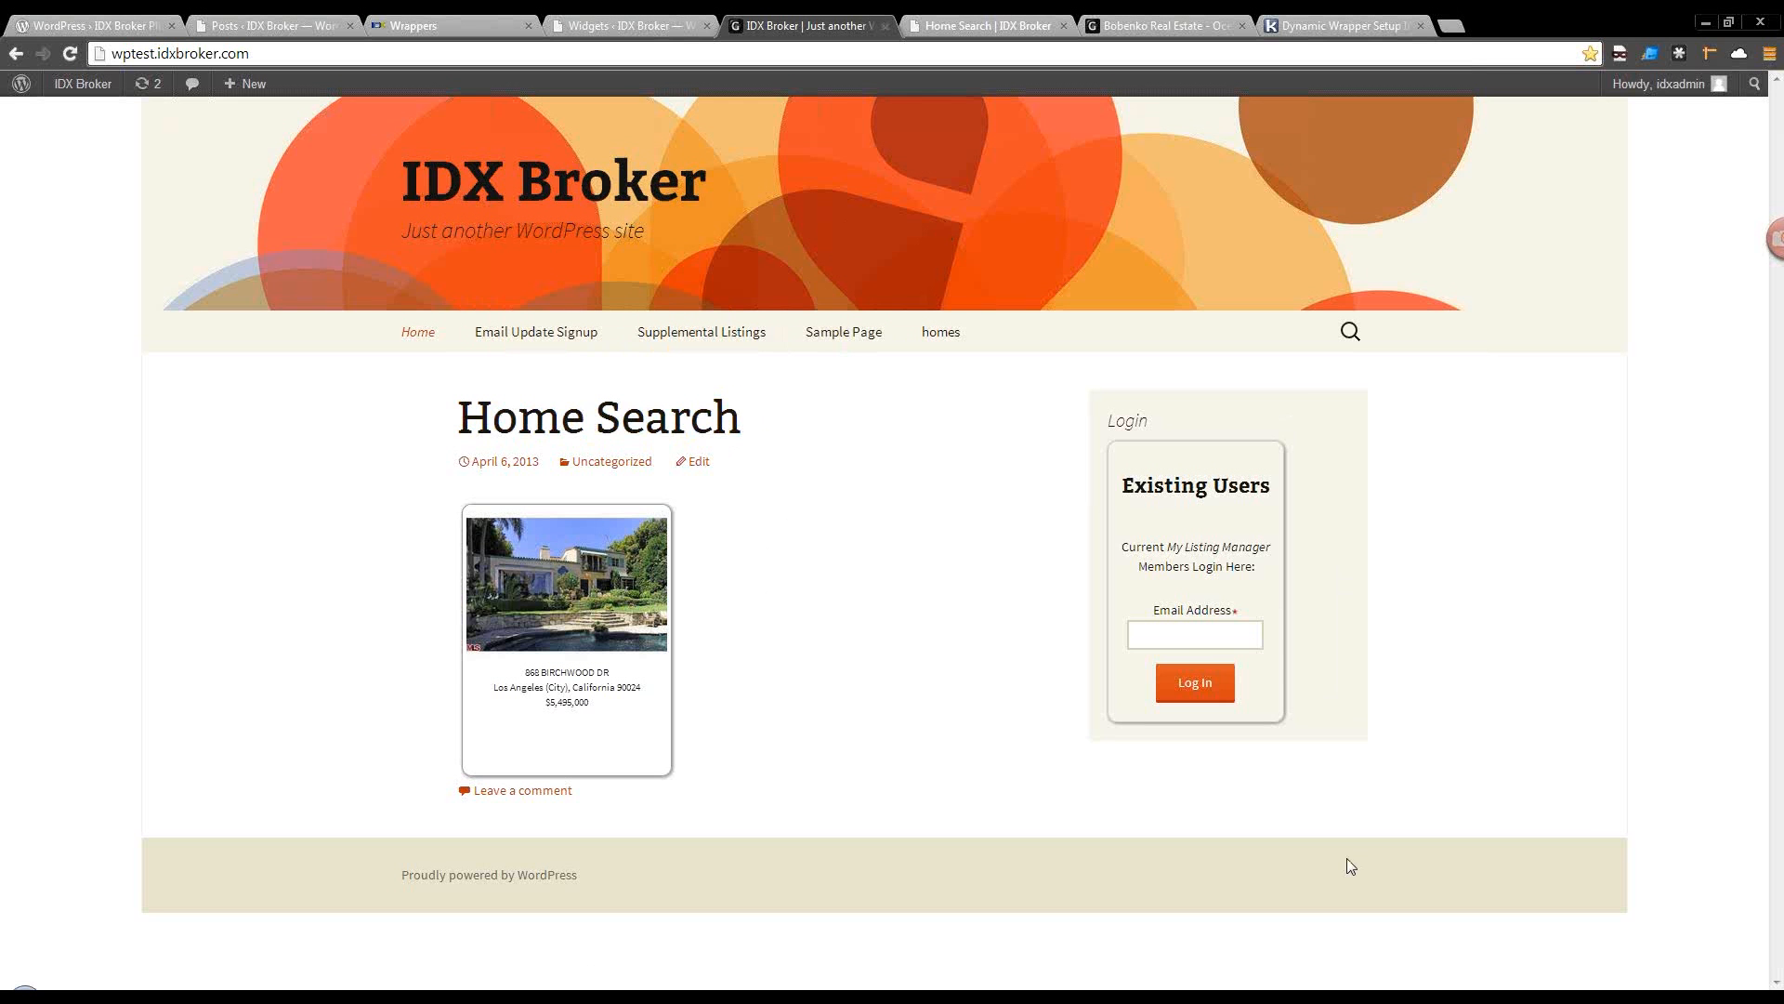
Open the Home Search post for editing from the WordPress posts list.
{"action": "left_click", "coordinate": [275, 36]}
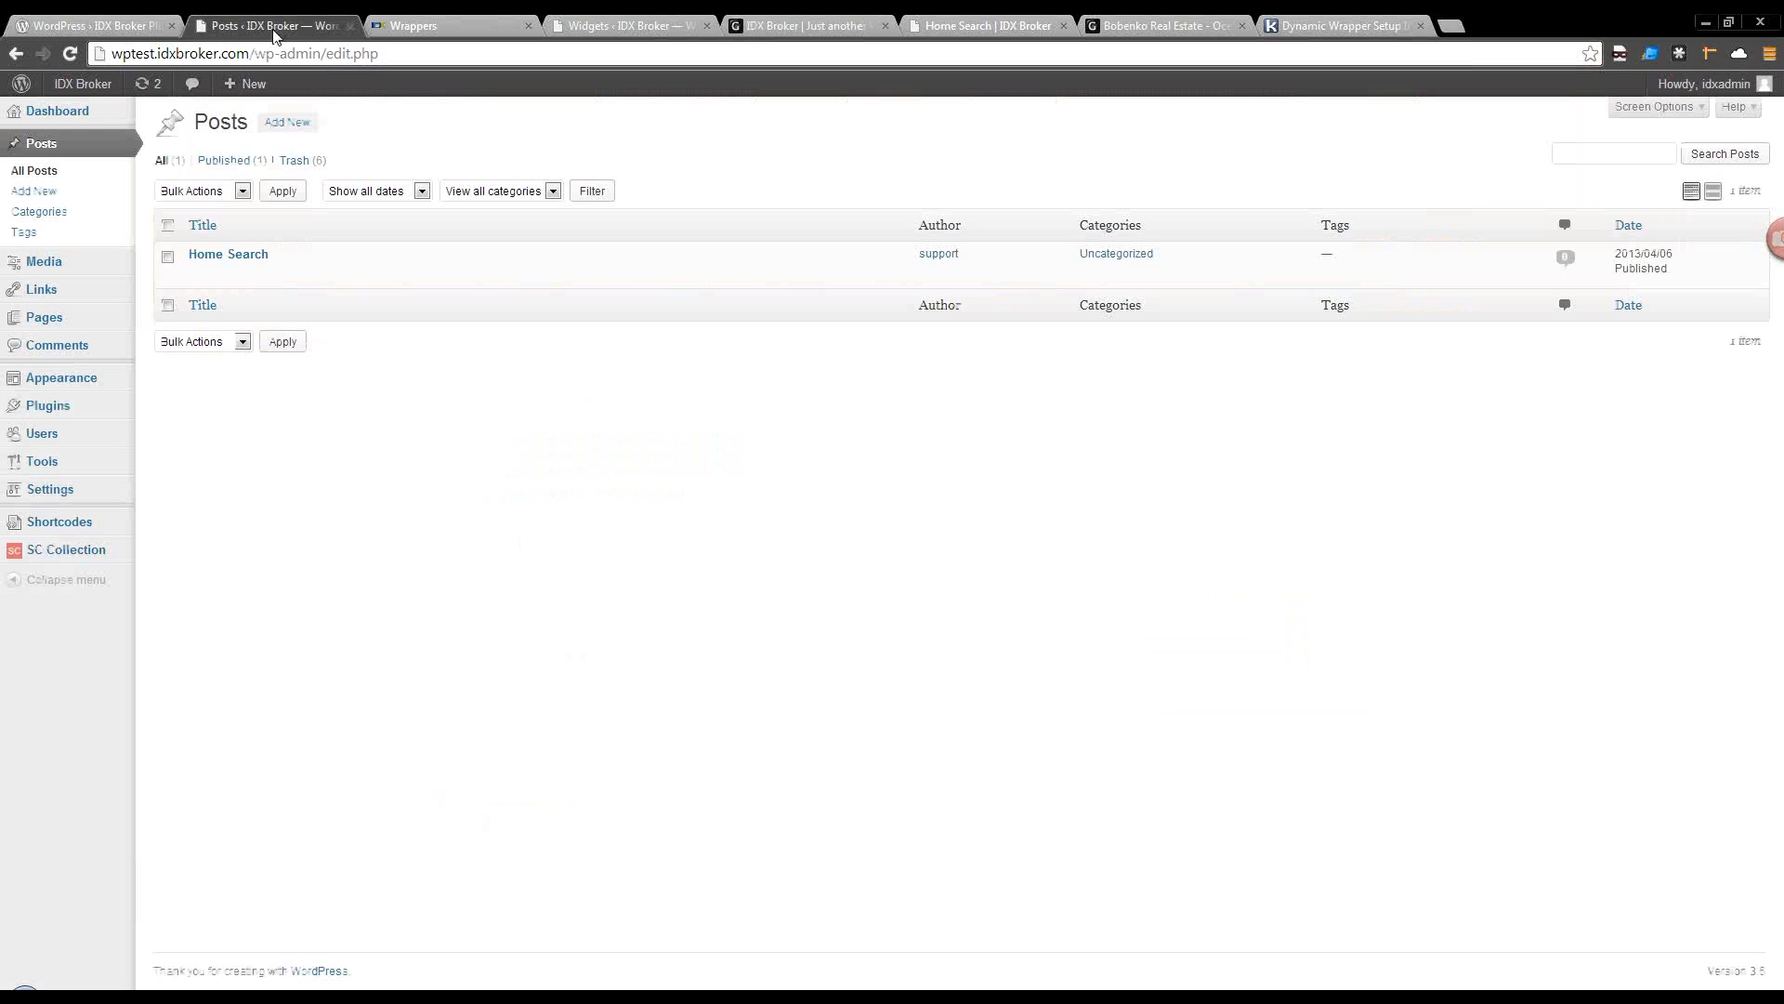
{"action": "left_click", "coordinate": [232, 256]}
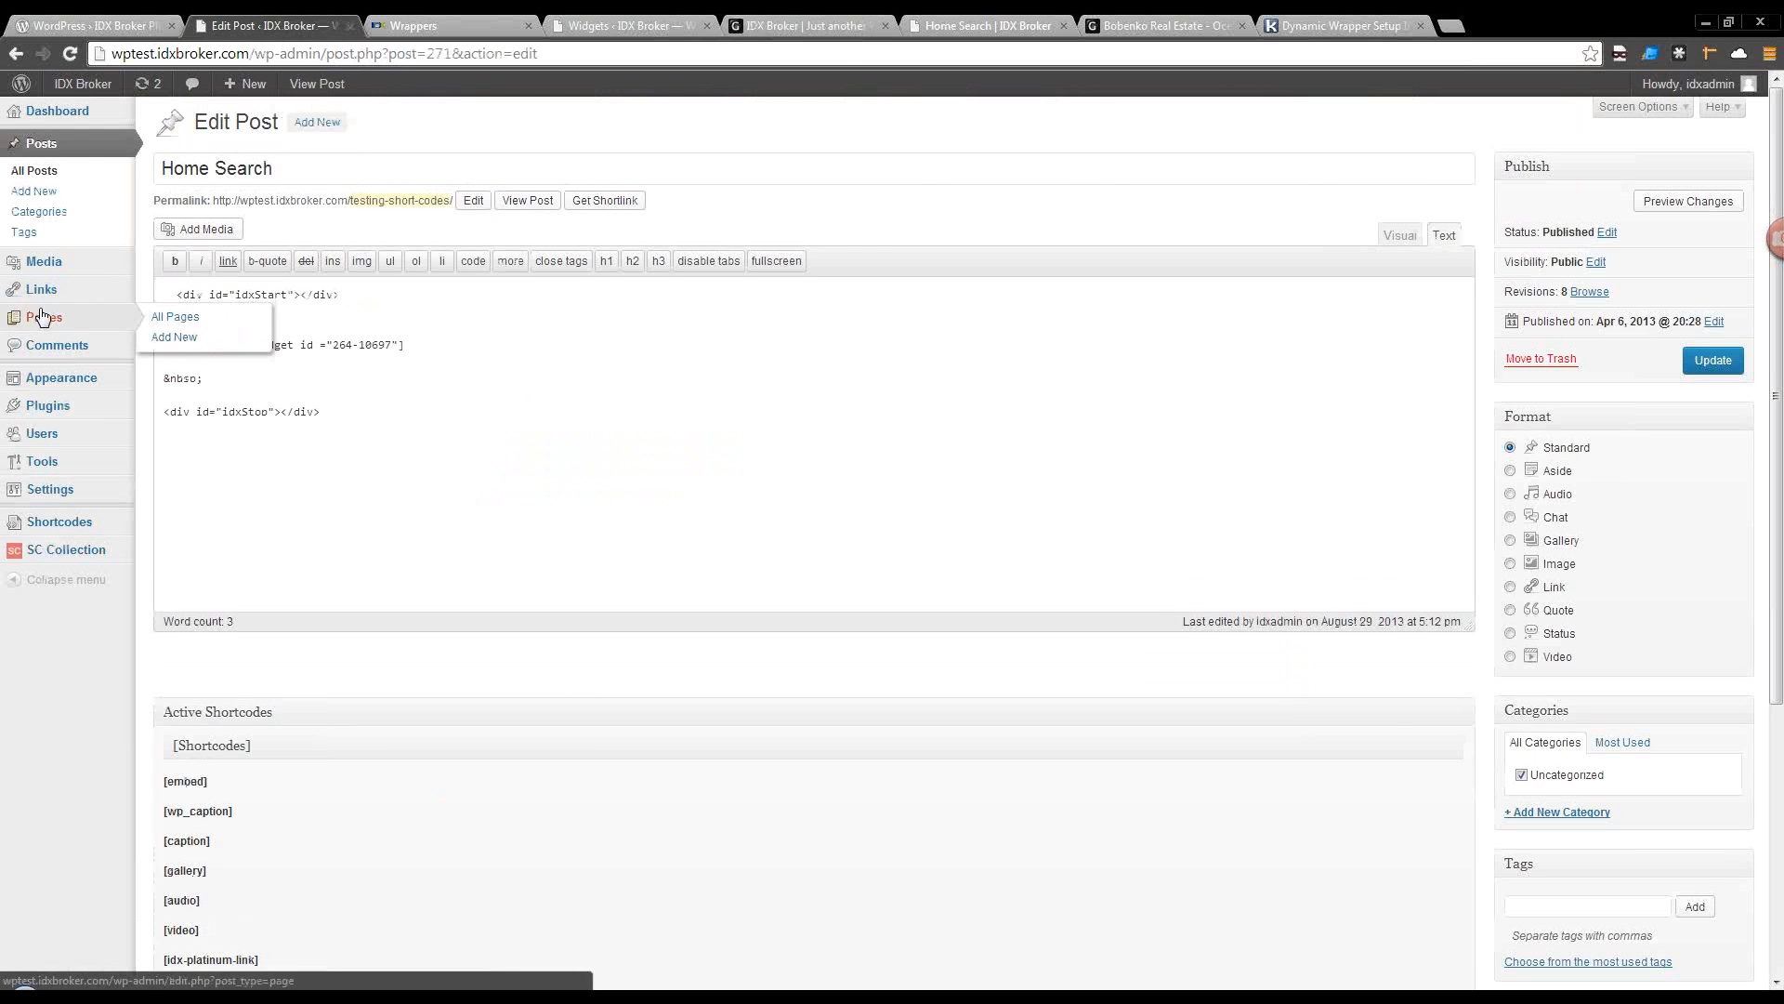
{"action": "left_click", "coordinate": [344, 414]}
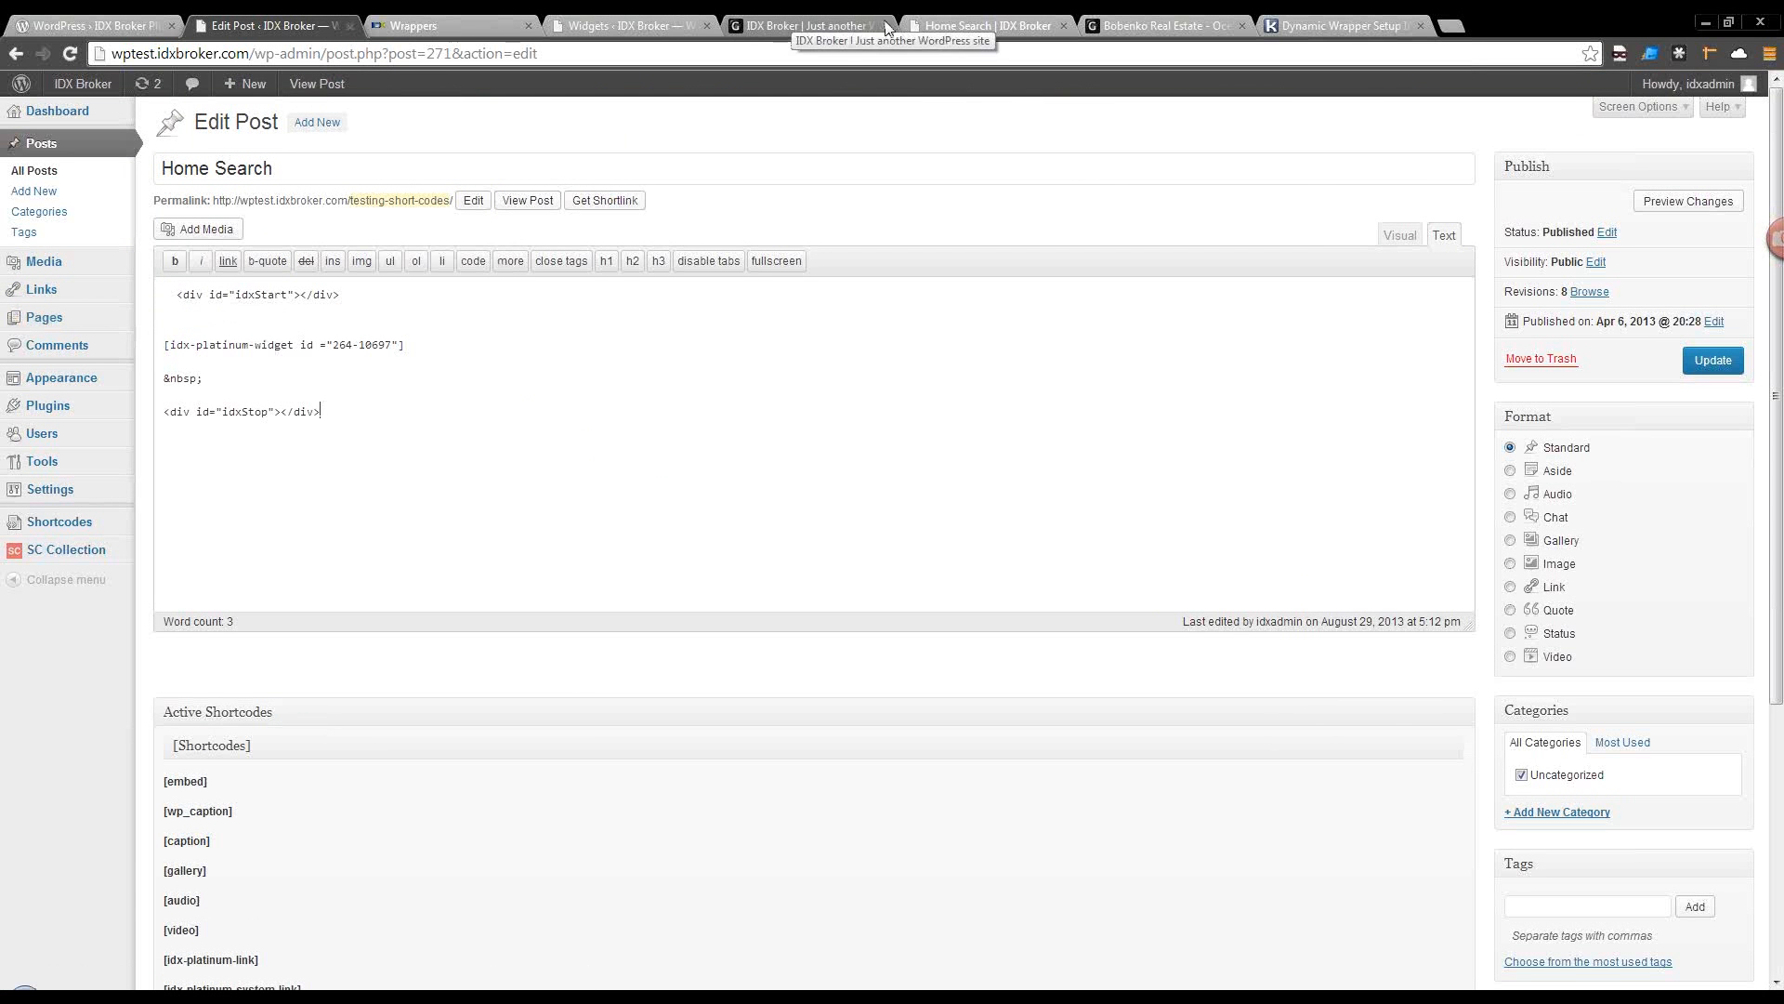
Review the Dynamic Wrapper Setup Instructions in the IDX knowledge base and copy the idxStart and idxStop div code from Step 2.
{"action": "left_click", "coordinate": [1396, 26]}
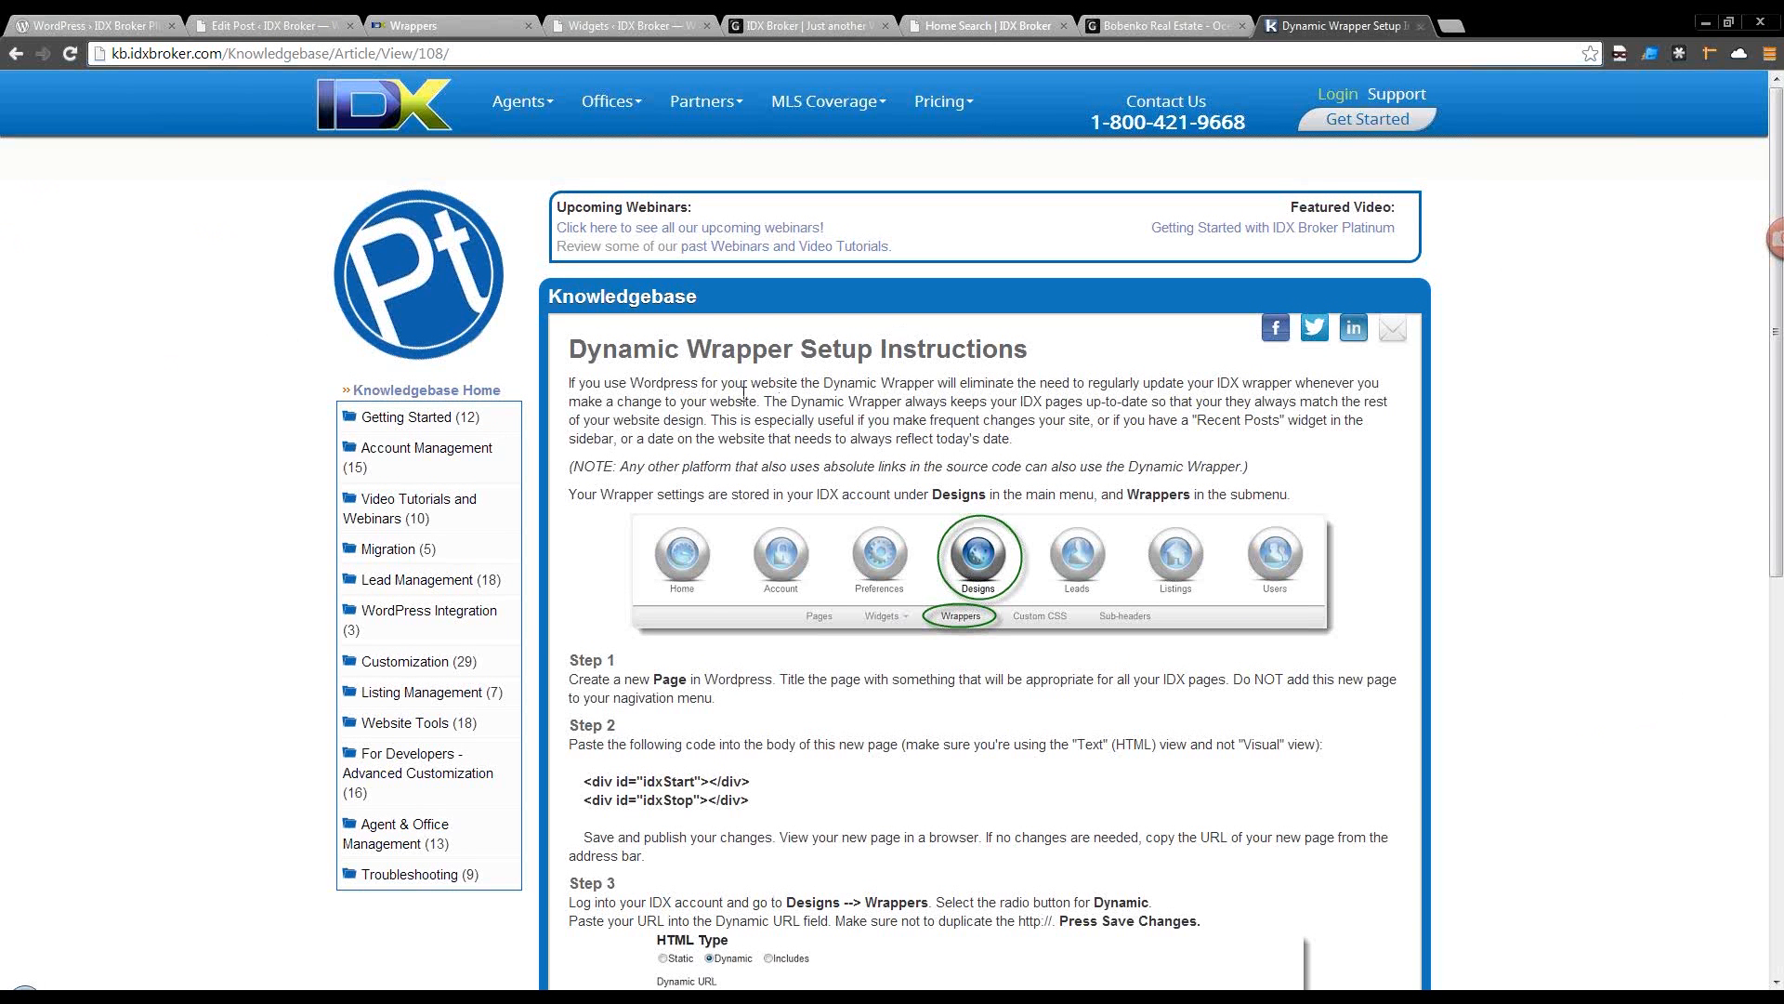
{"action": "scroll", "coordinate": [1152, 662], "scroll_direction": "down", "scroll_amount": 2}
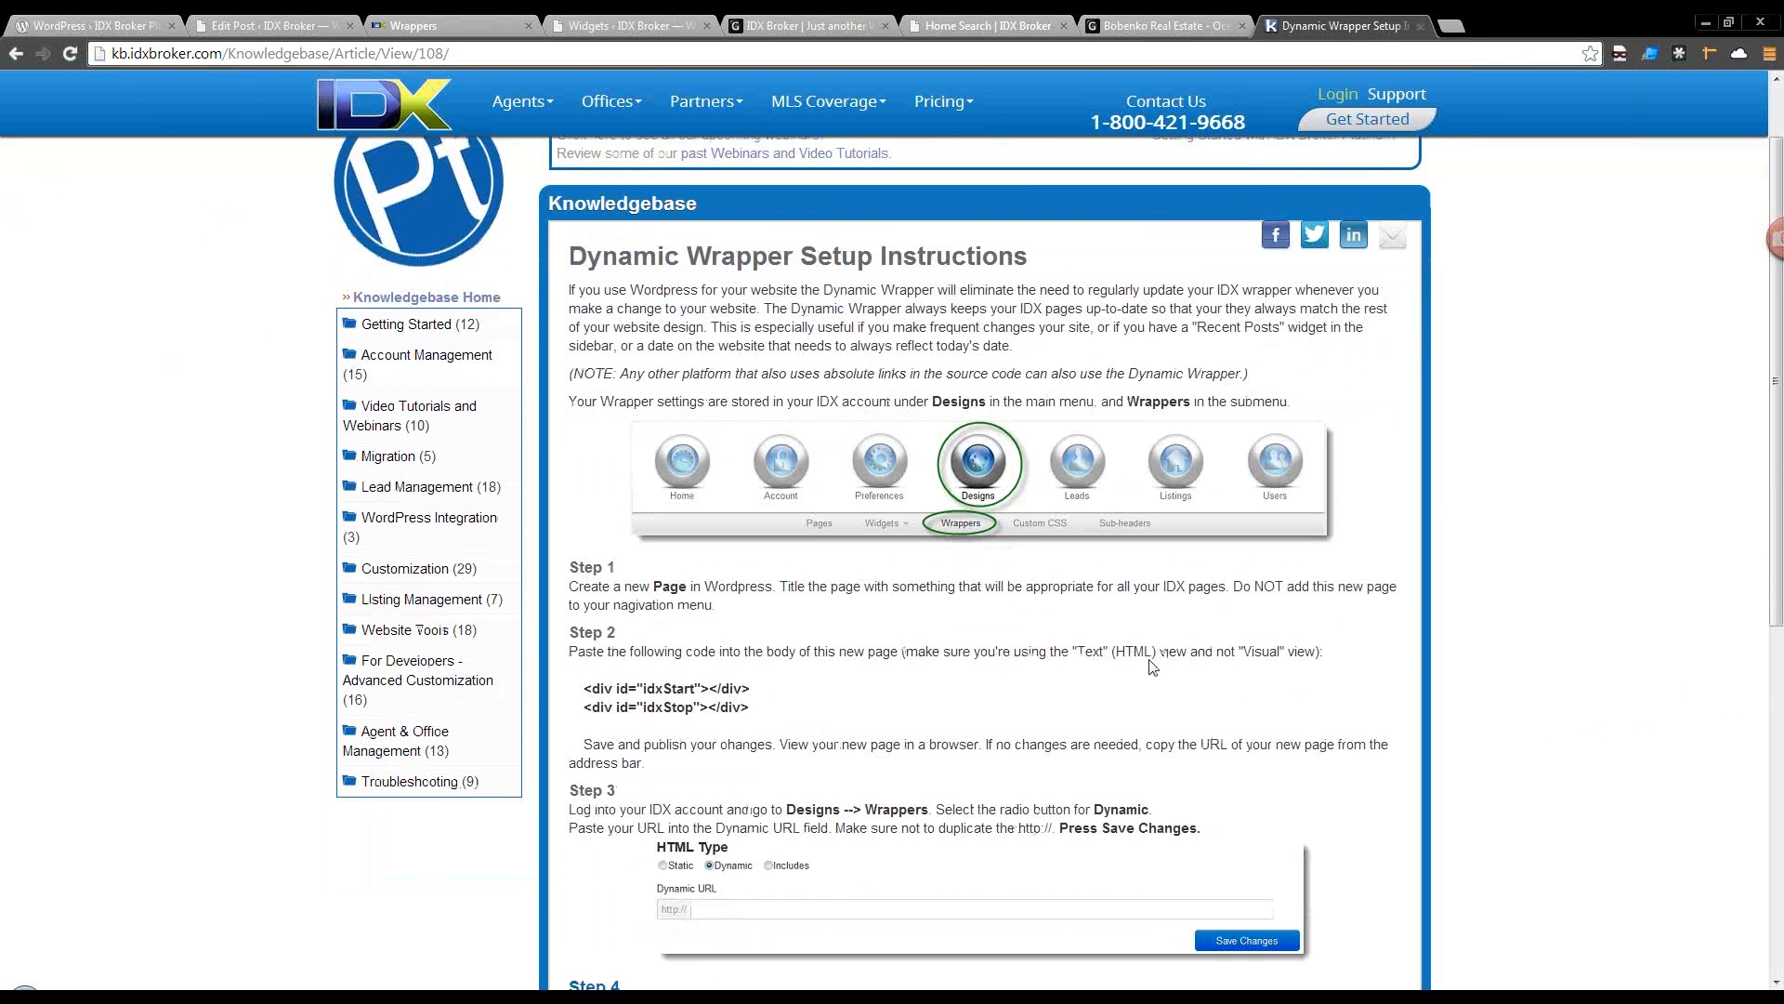
{"action": "scroll", "coordinate": [1149, 660], "scroll_direction": "up", "scroll_amount": 1}
{"action": "scroll", "coordinate": [1150, 662], "scroll_direction": "down", "scroll_amount": 1}
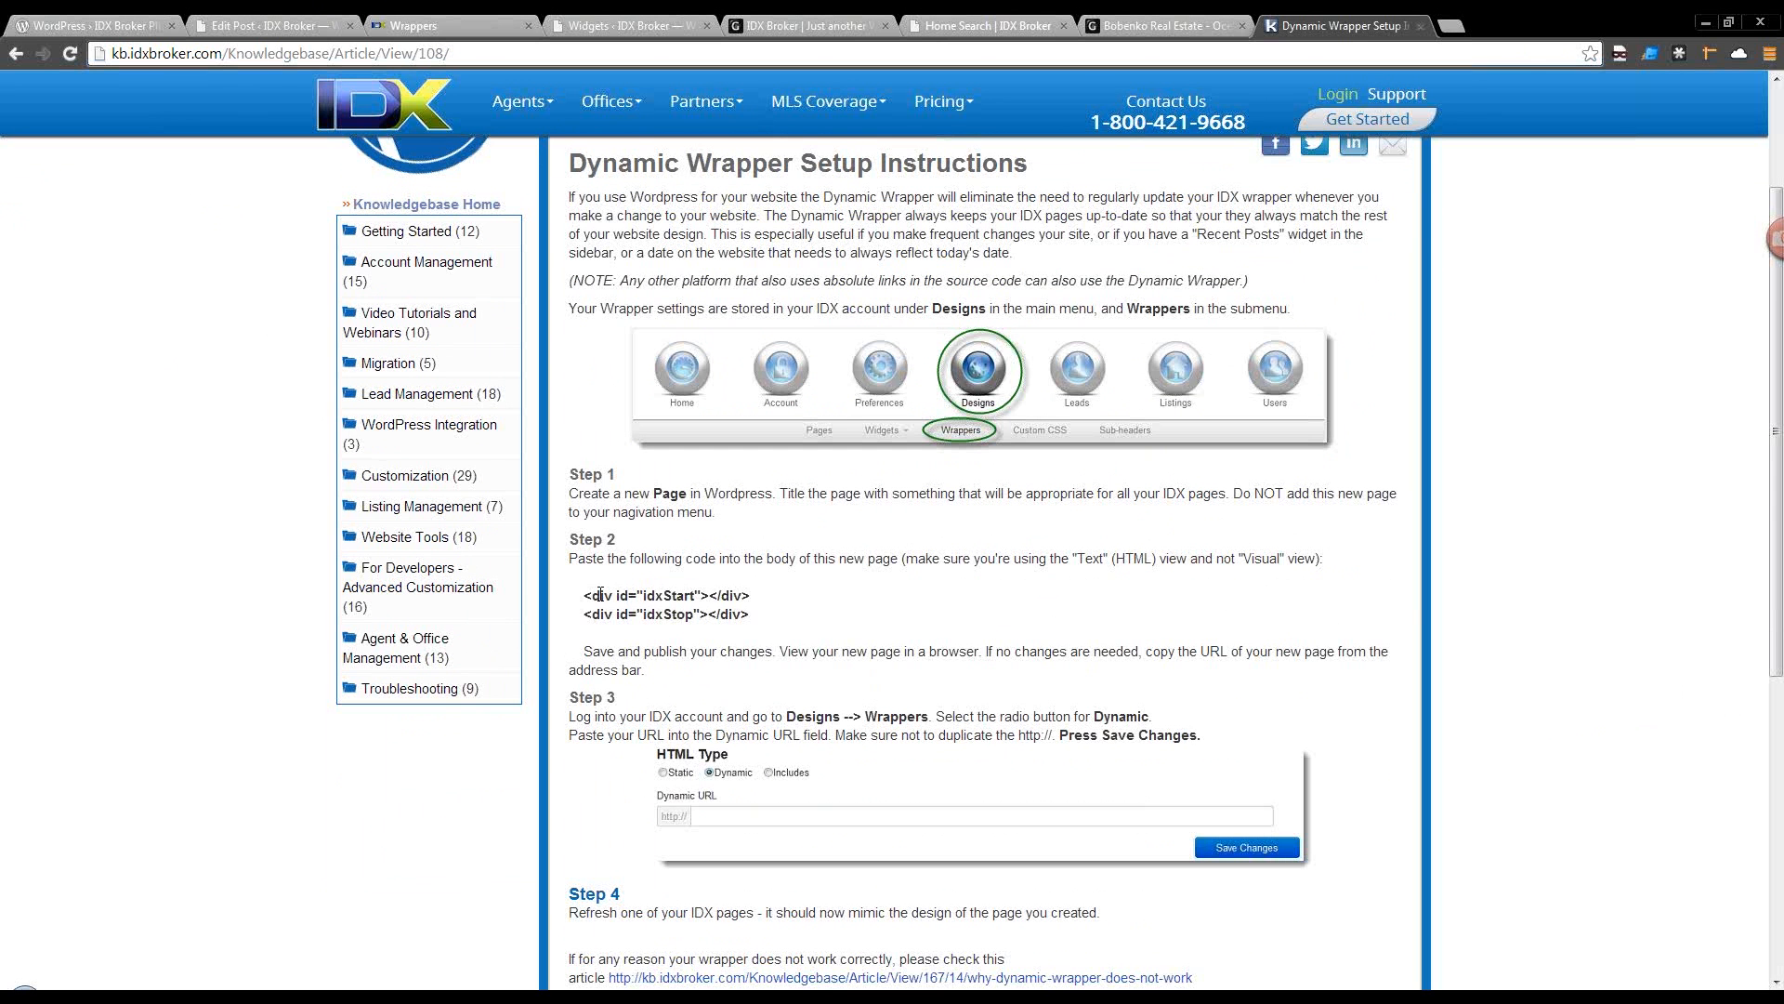
{"action": "left_click_drag", "start_coordinate": [584, 595], "coordinate": [752, 621]}
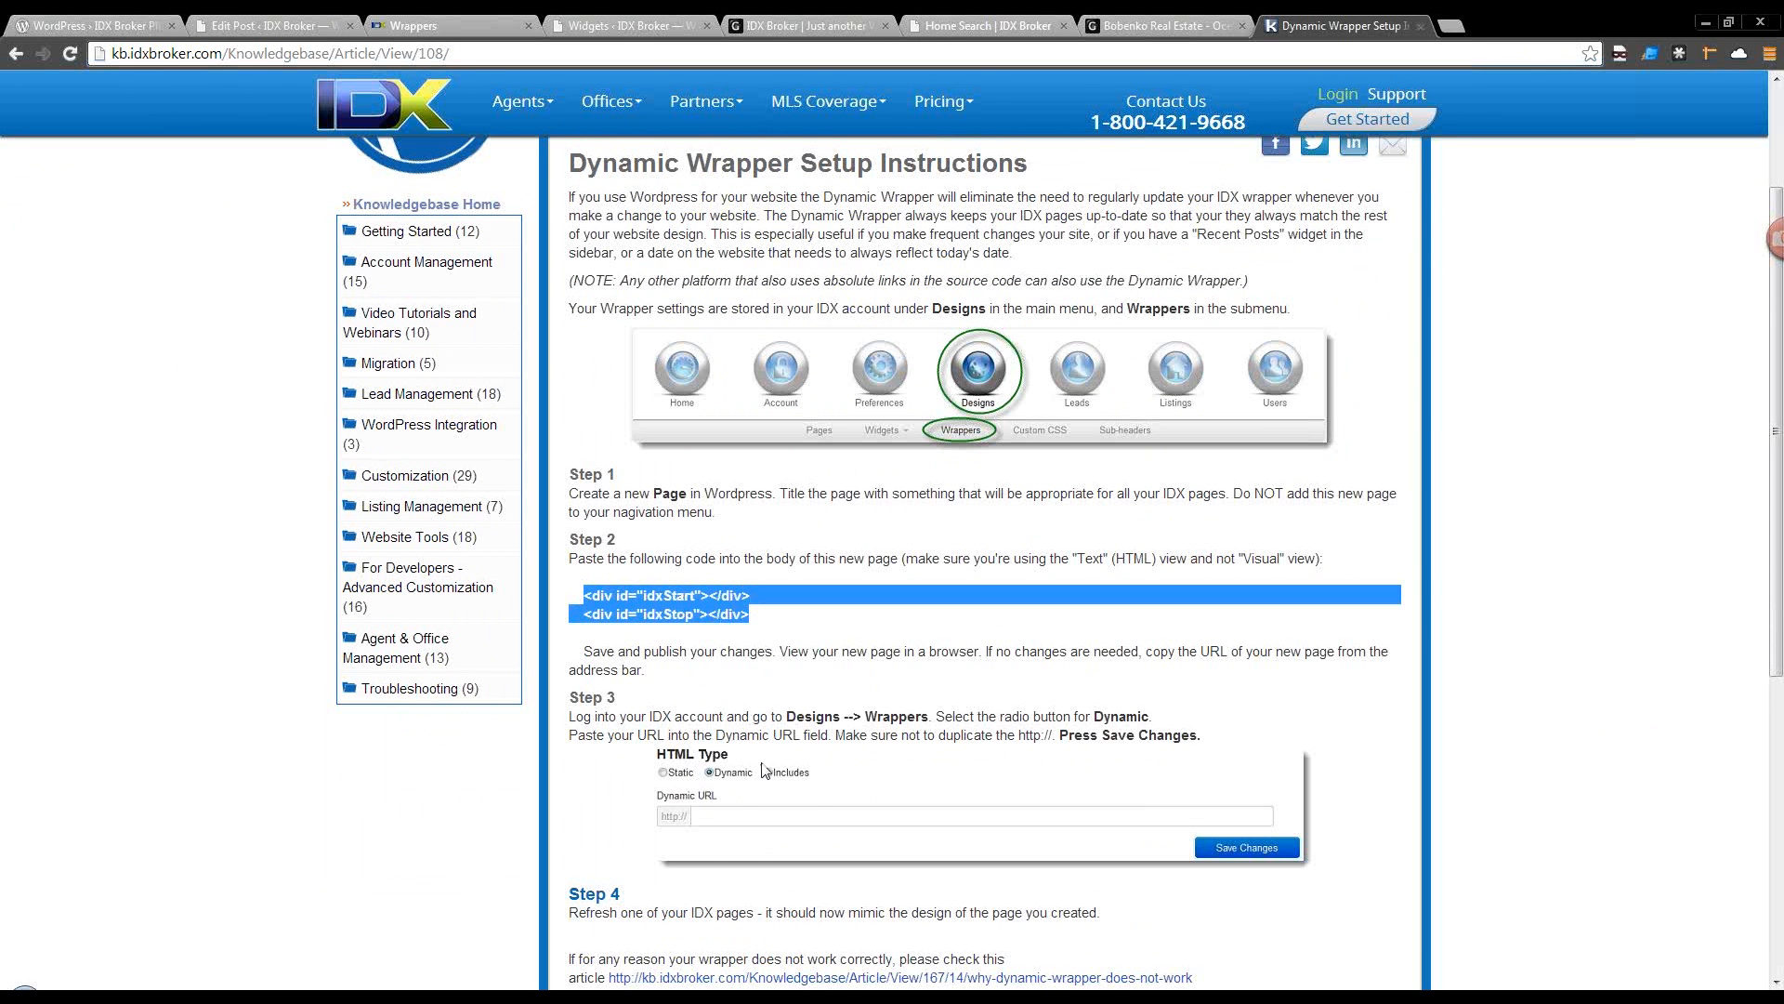
{"action": "scroll", "coordinate": [764, 769], "scroll_direction": "up", "scroll_amount": 2}
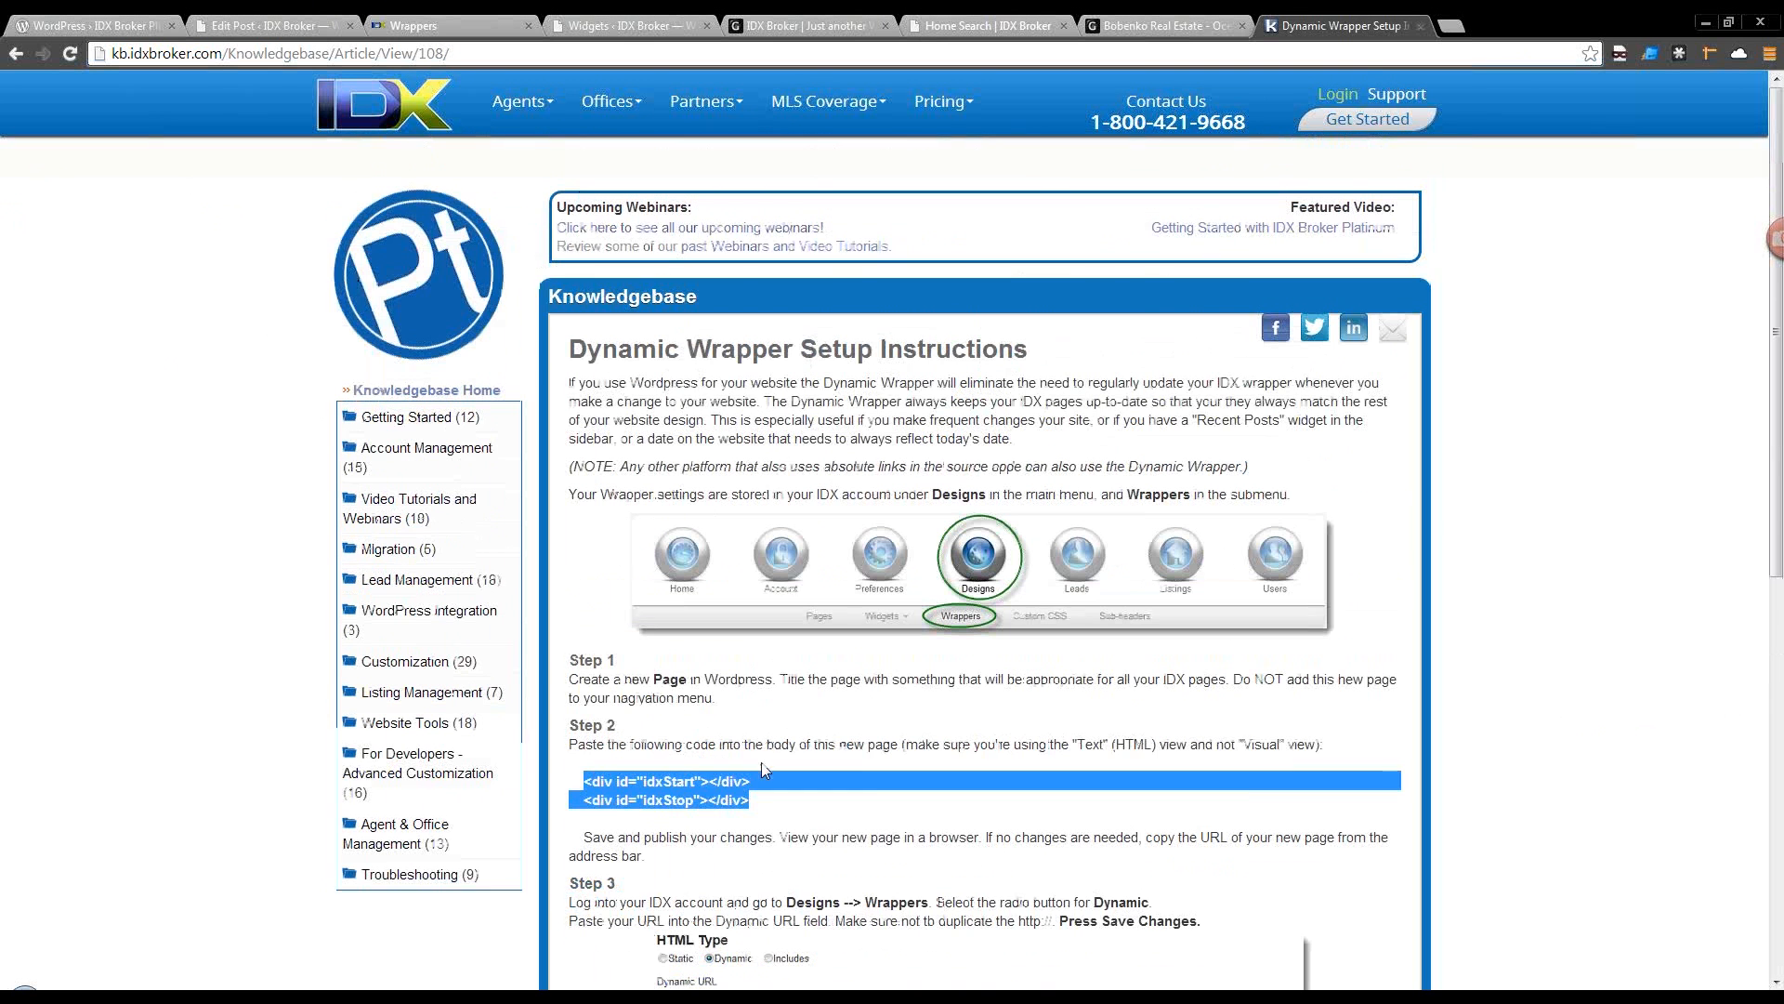
{"action": "right_click", "coordinate": [687, 788]}
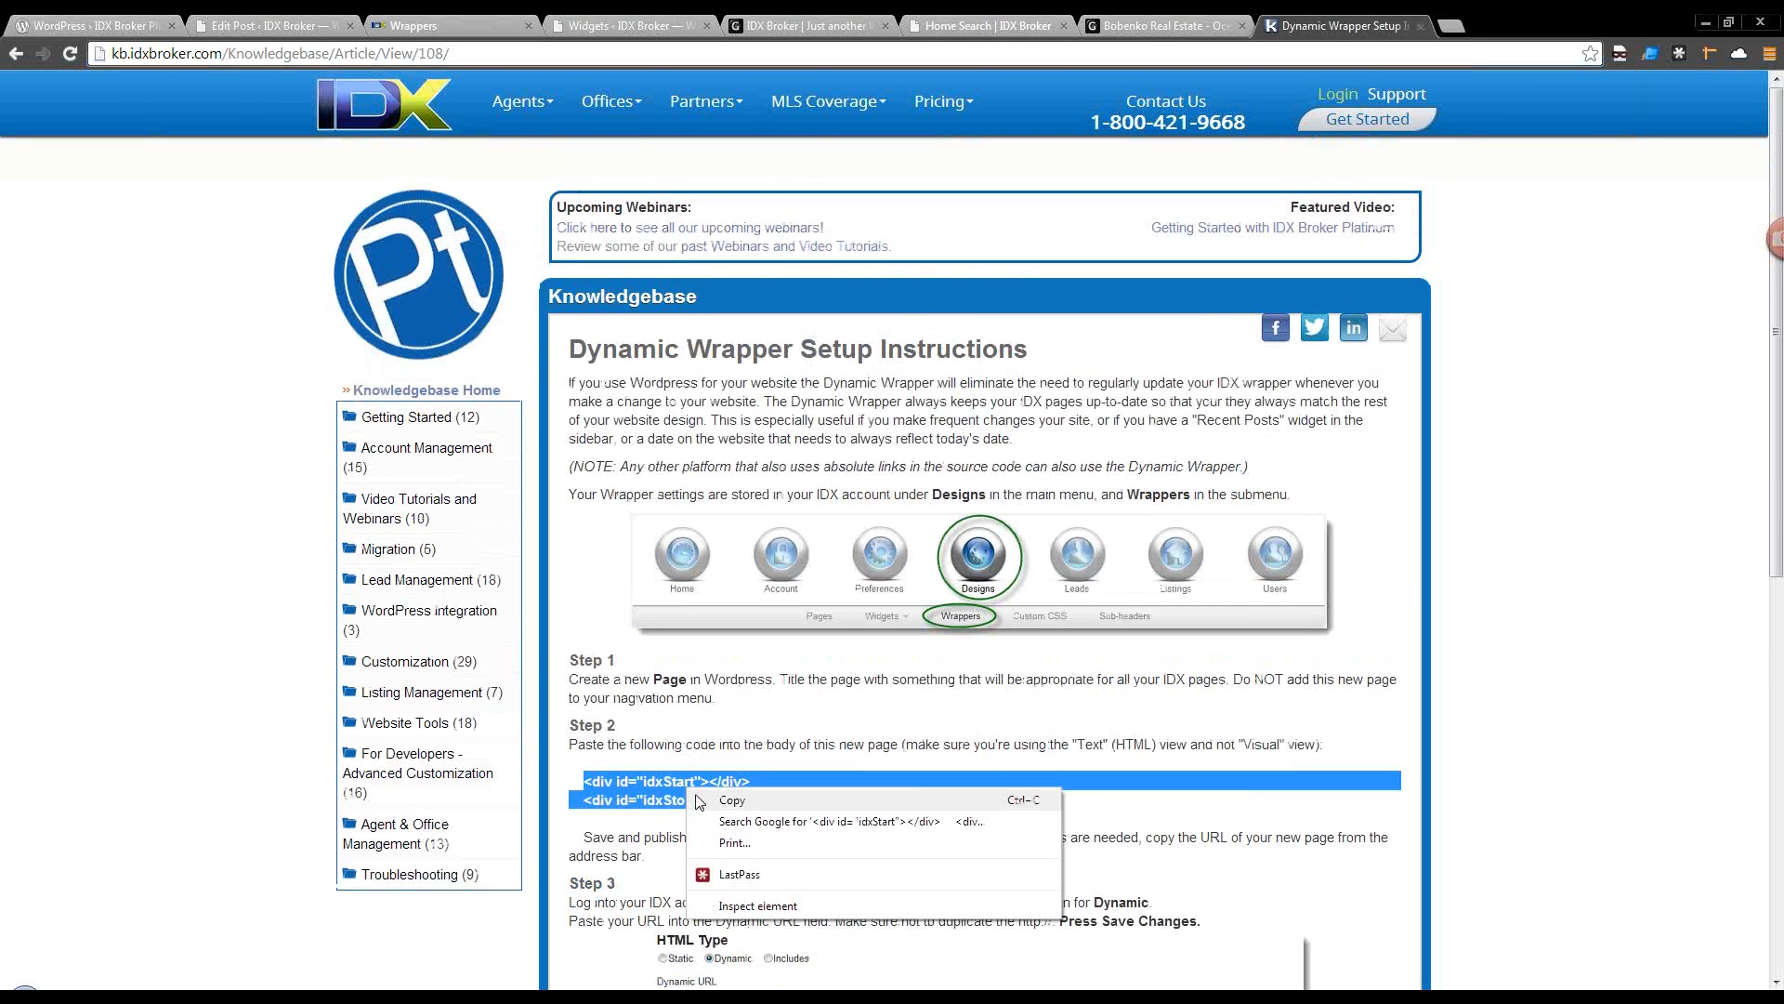
{"action": "left_click", "coordinate": [698, 799]}
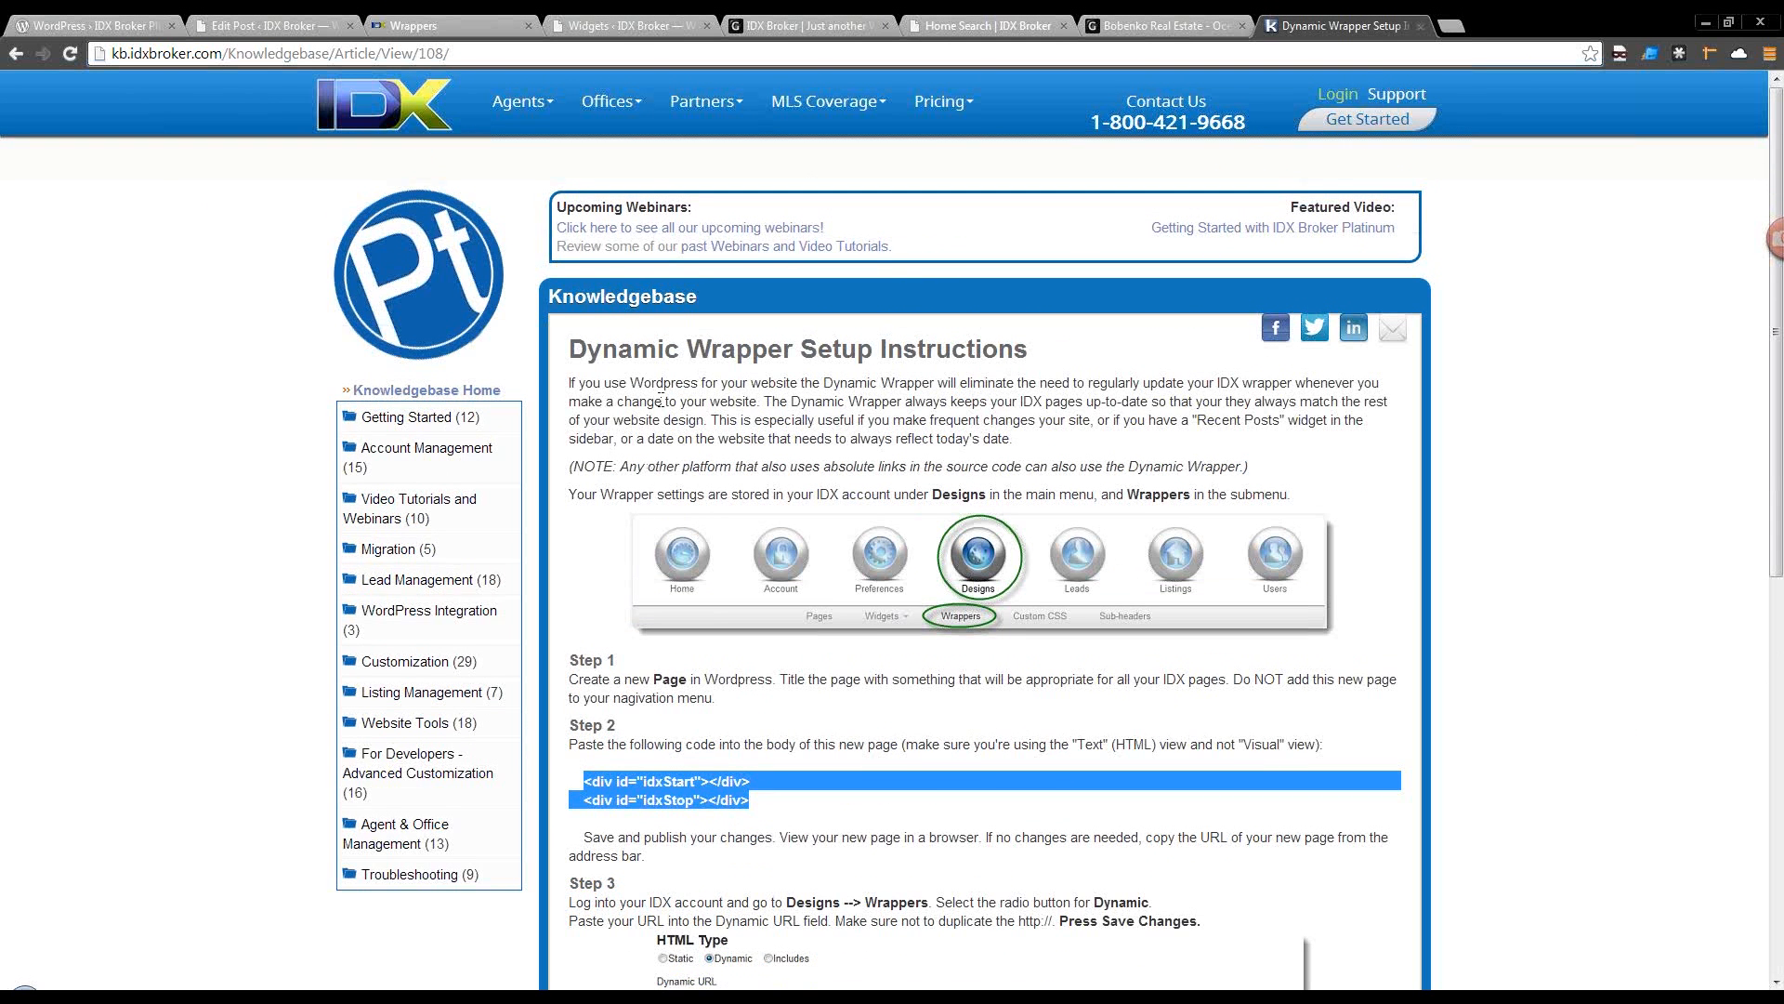
Copy the web address of the Dynamic Wrapper Setup Instructions article.
{"action": "left_click", "coordinate": [625, 54]}
{"action": "right_click", "coordinate": [624, 56]}
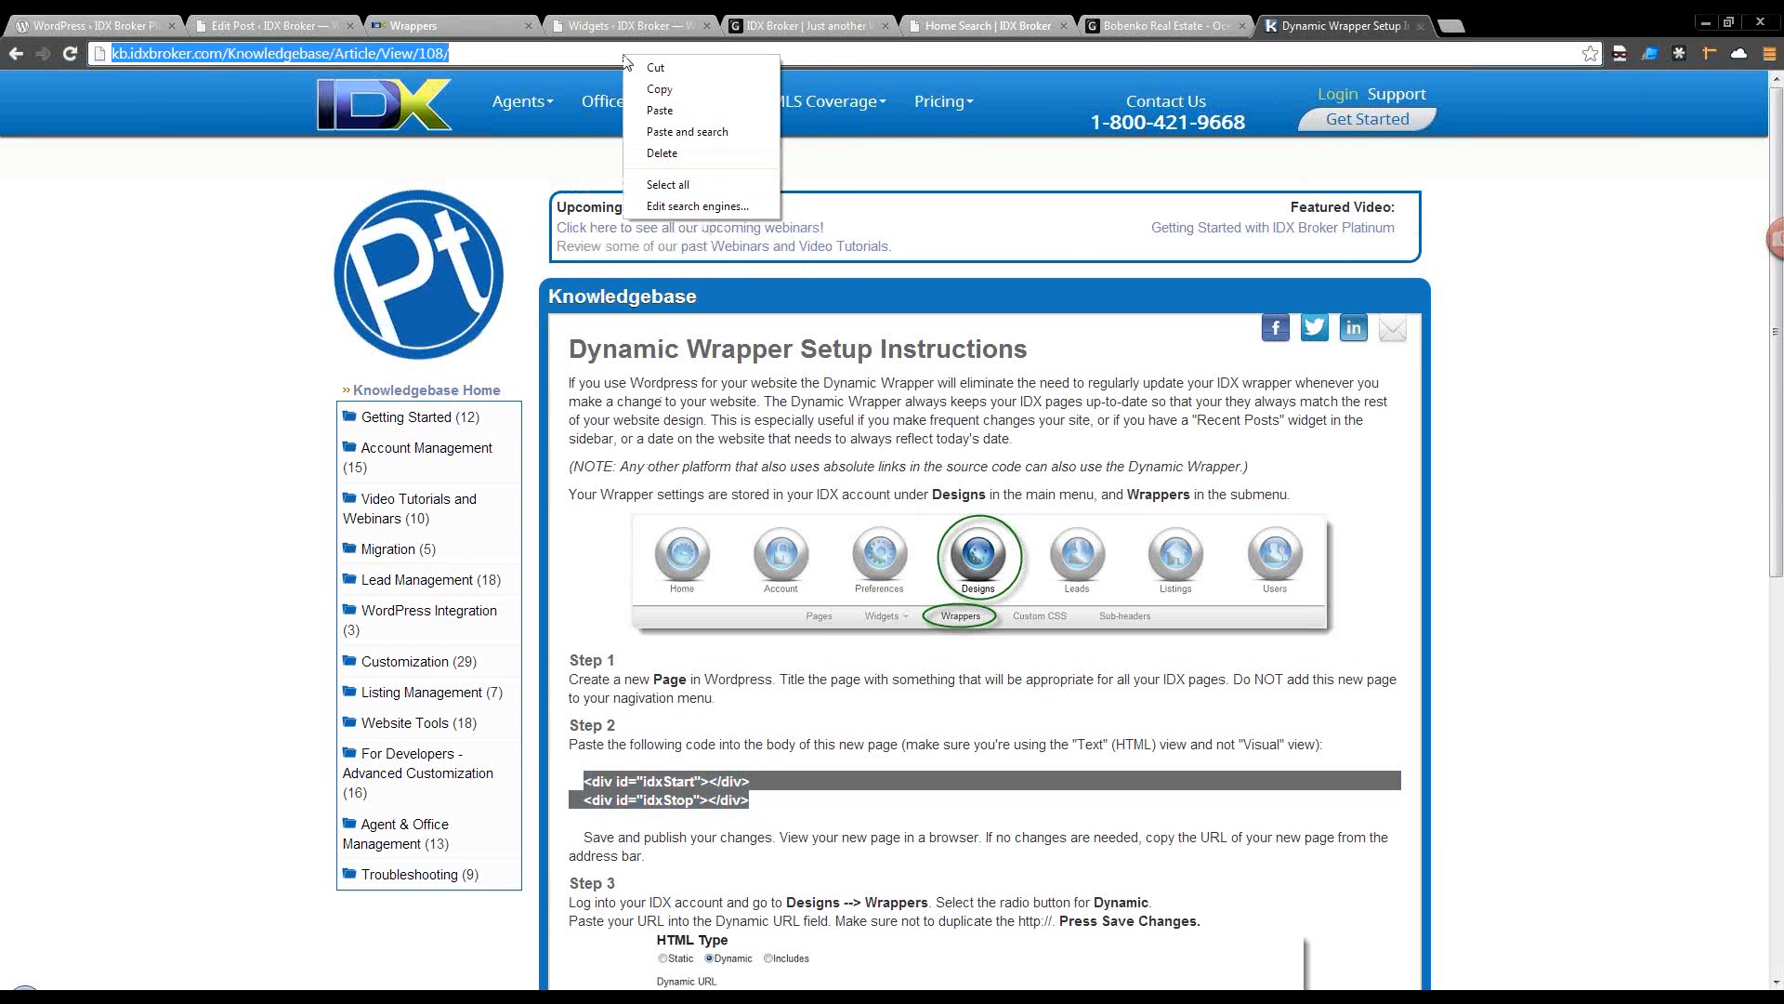
{"action": "left_click", "coordinate": [641, 87]}
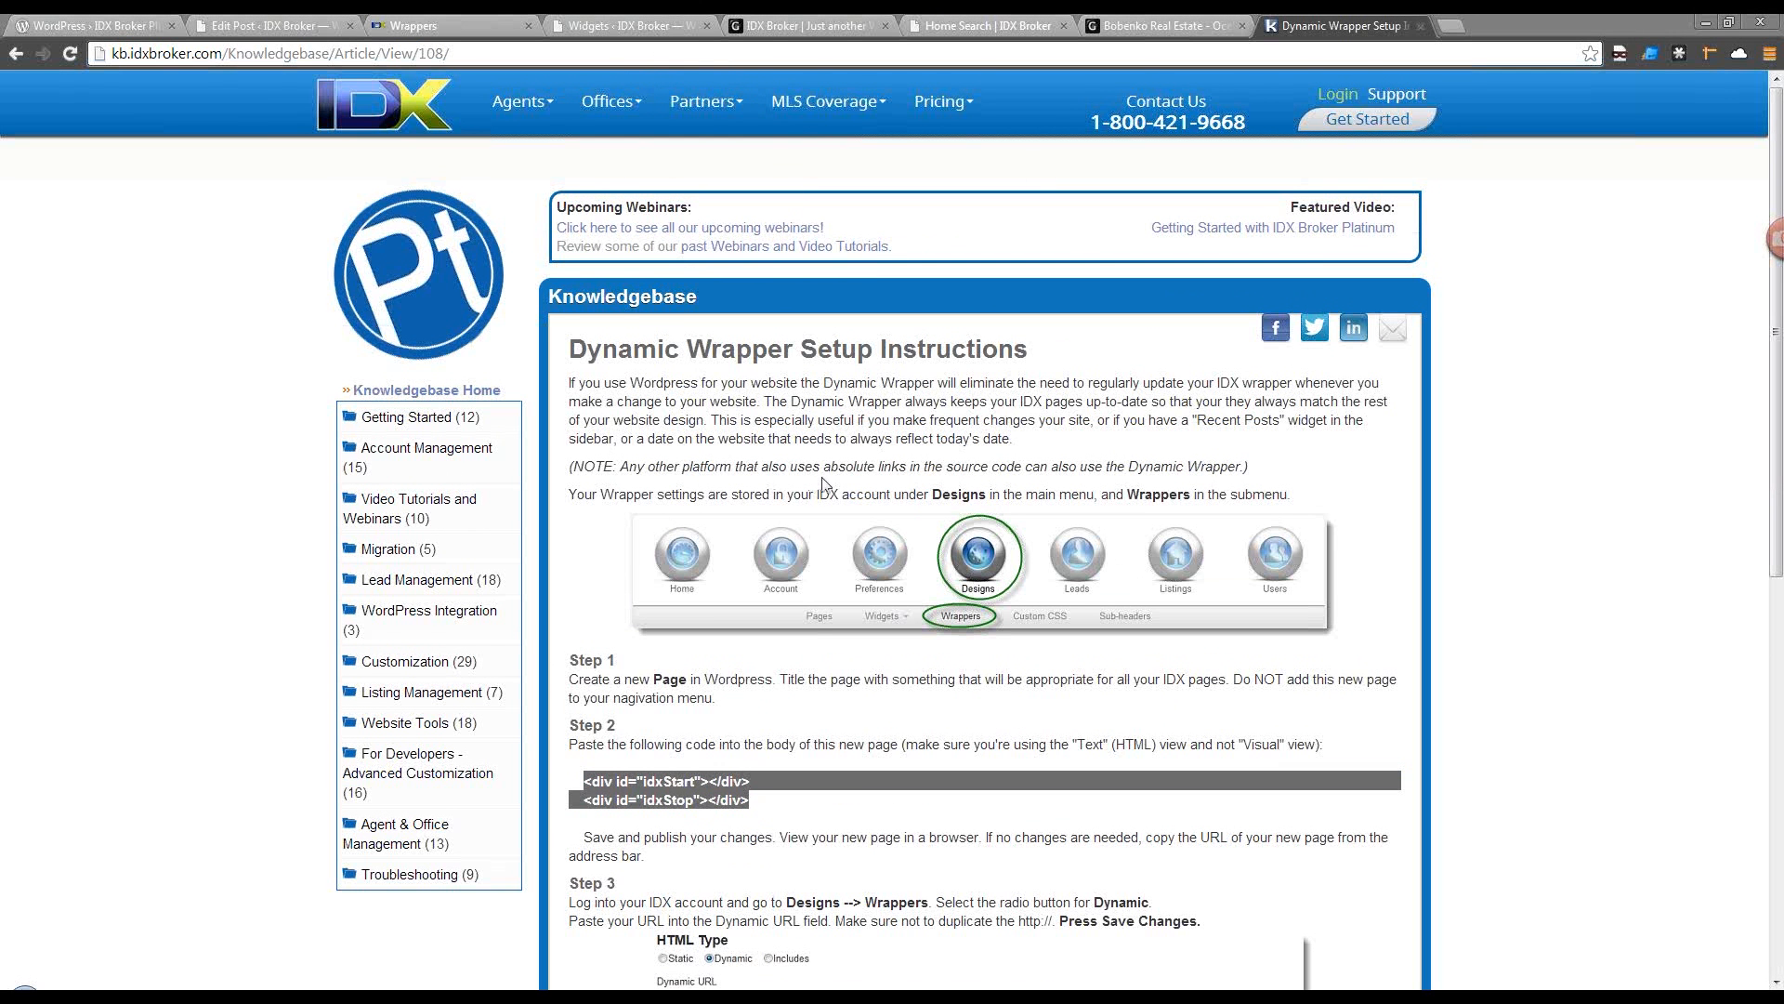
Copy the two-line wrapper code under Step 2 of the article again.
{"action": "left_click", "coordinate": [794, 454]}
{"action": "scroll", "coordinate": [794, 454], "scroll_direction": "down", "scroll_amount": 3}
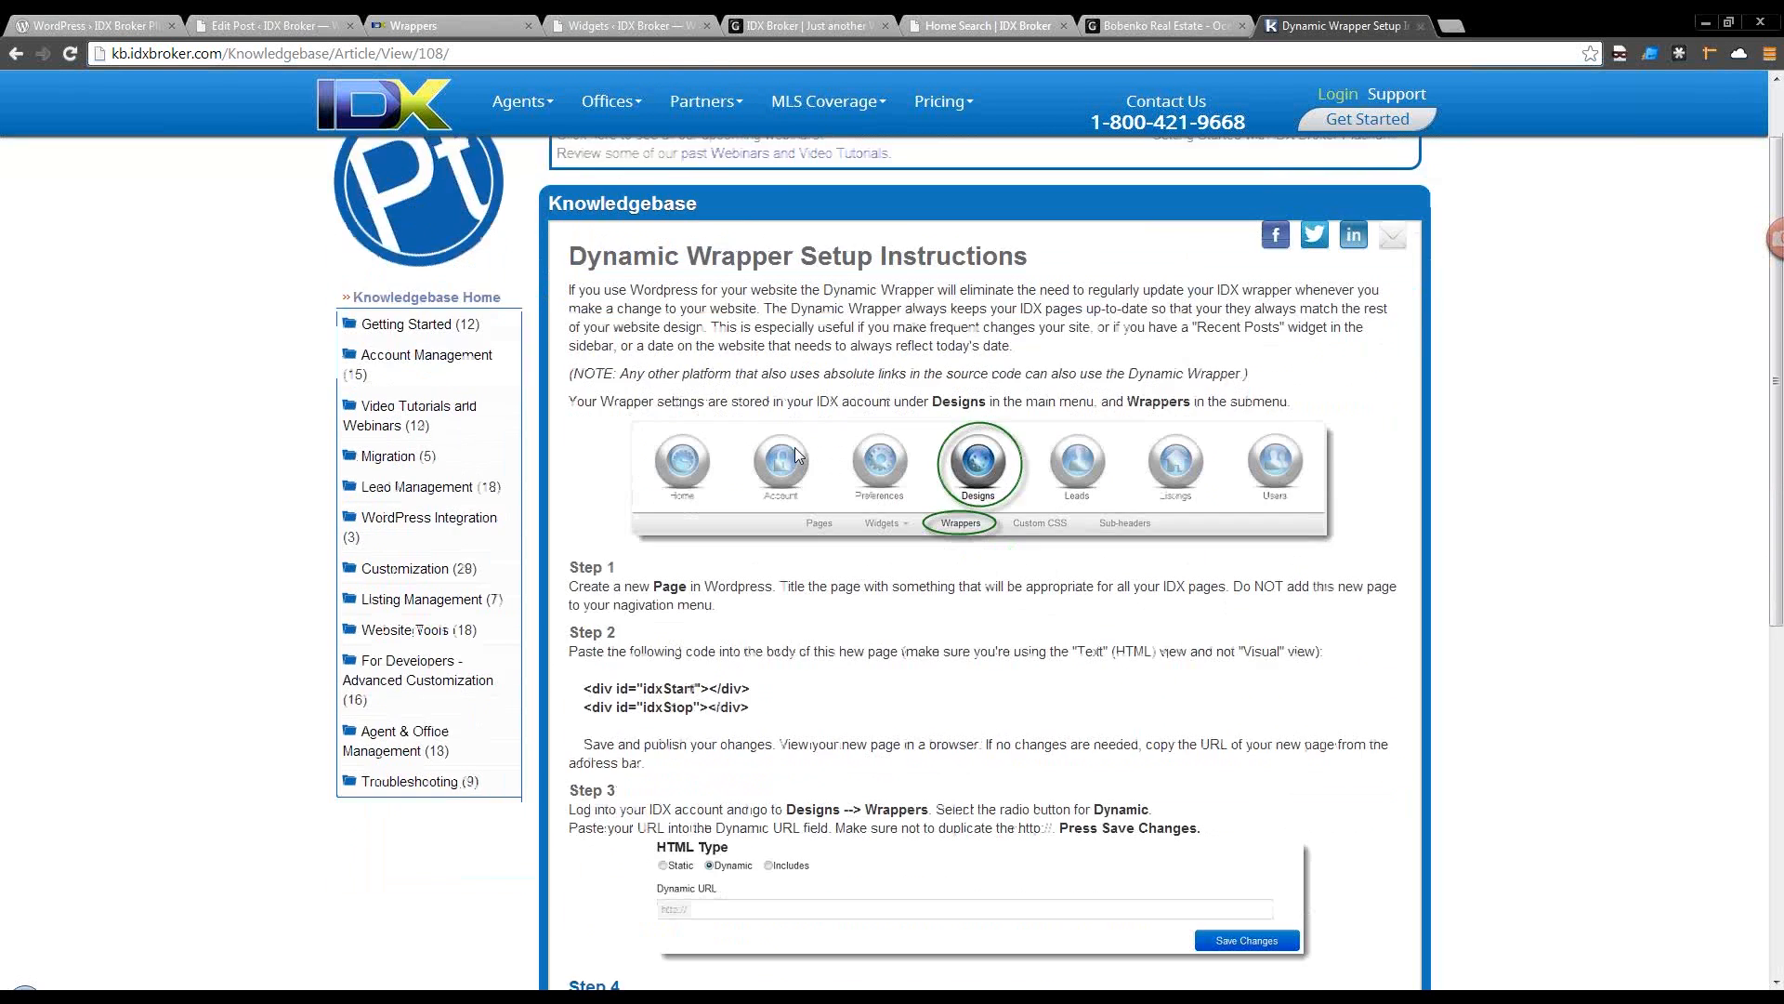
{"action": "left_click_drag", "start_coordinate": [749, 522], "coordinate": [587, 502]}
{"action": "right_click", "coordinate": [628, 502]}
{"action": "left_click", "coordinate": [651, 512]}
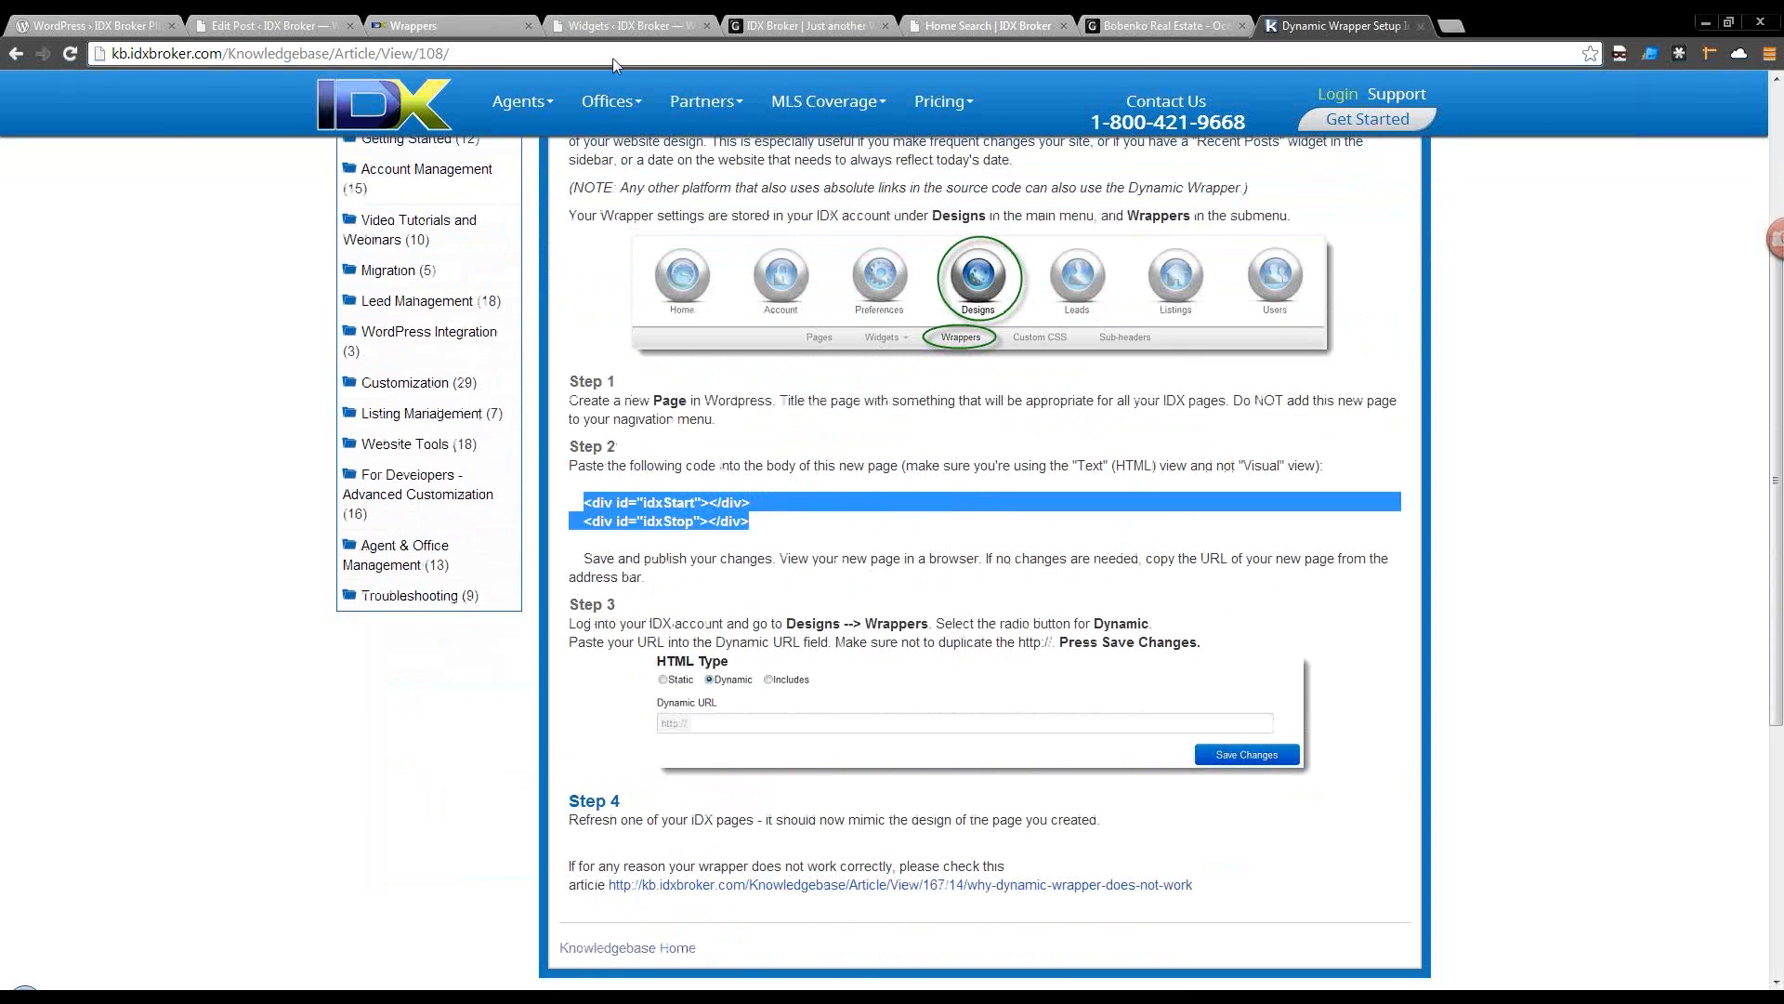
Return to the Home Search post editor and examine the idxStart and idxStop tags around the IDX widget shortcode.
{"action": "left_click", "coordinate": [626, 25]}
{"action": "left_click", "coordinate": [769, 26]}
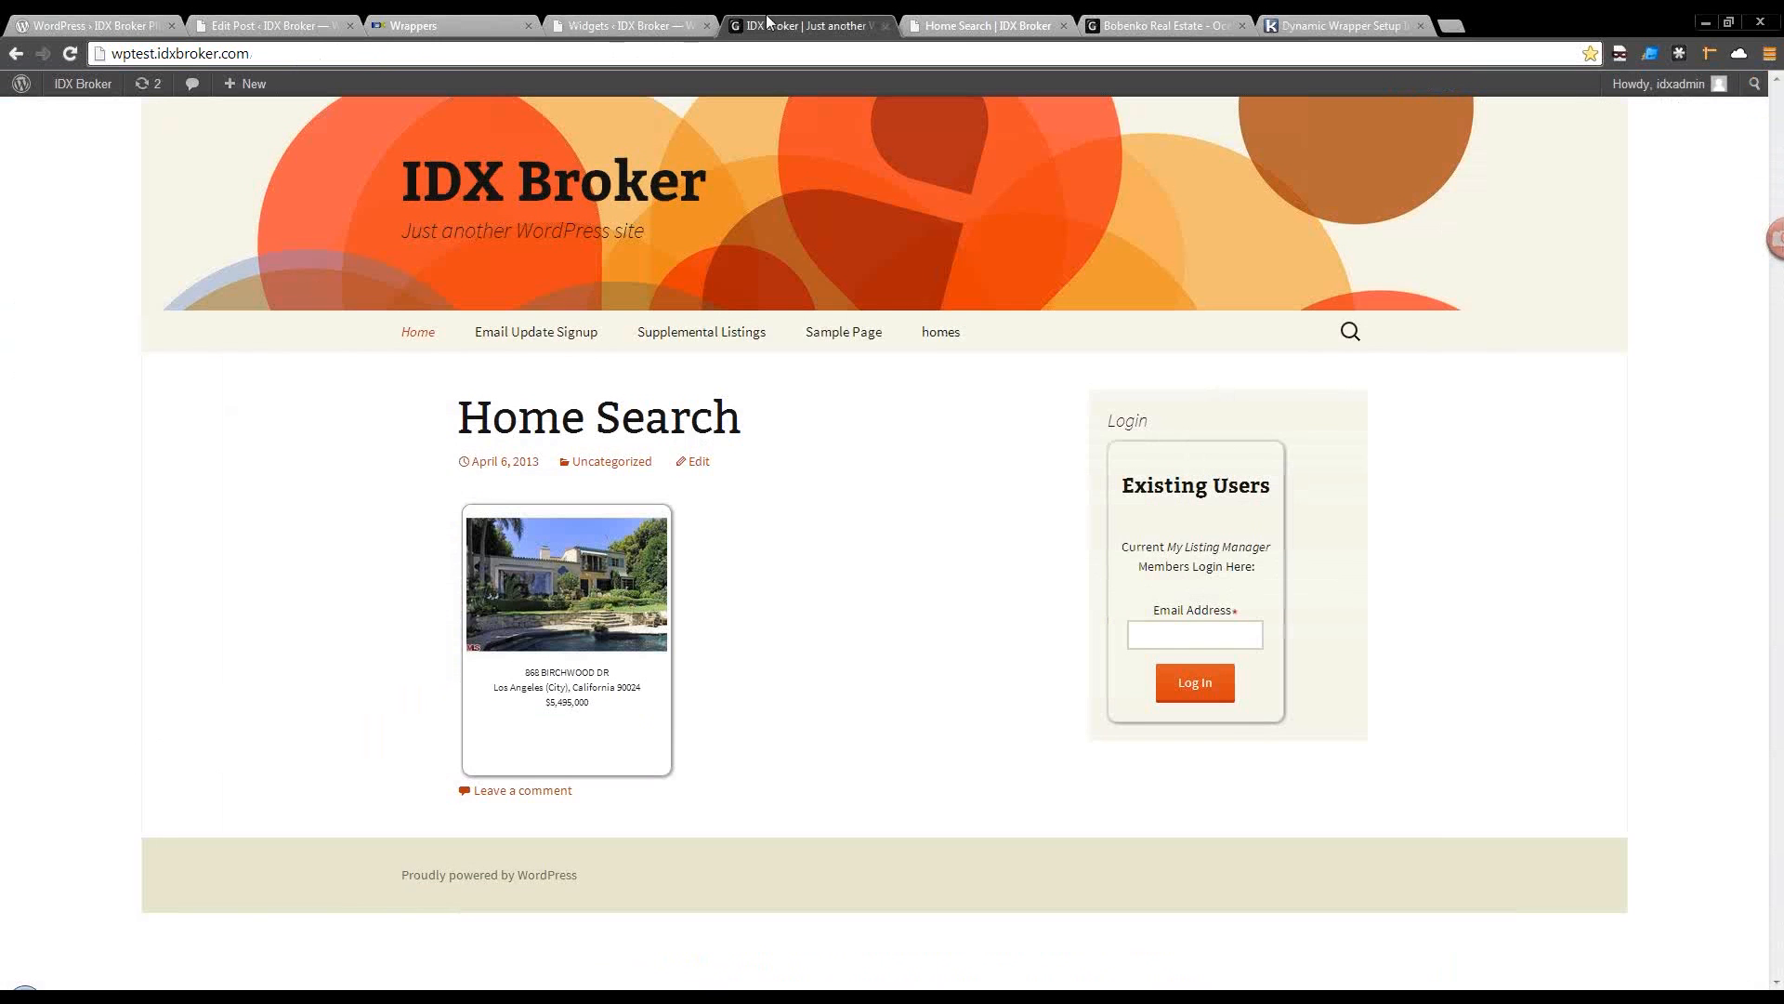
{"action": "left_click", "coordinate": [269, 25]}
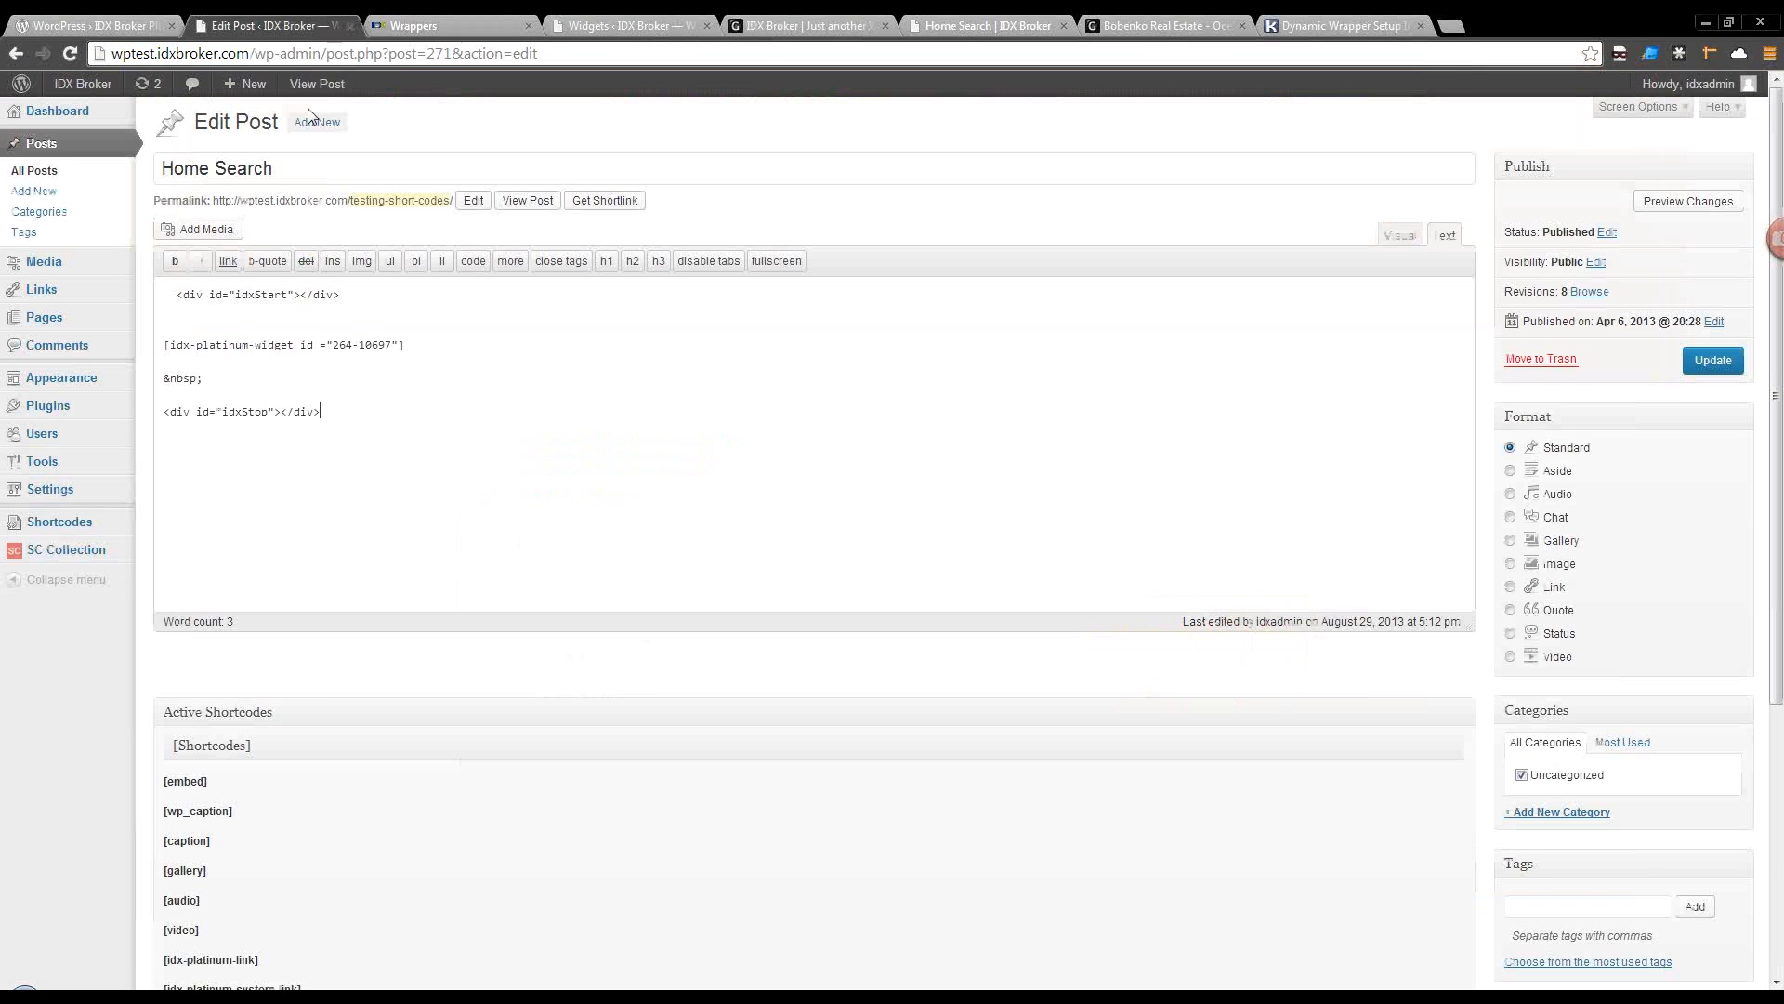
{"action": "left_click", "coordinate": [350, 306]}
{"action": "left_click_drag", "start_coordinate": [340, 294], "coordinate": [176, 296]}
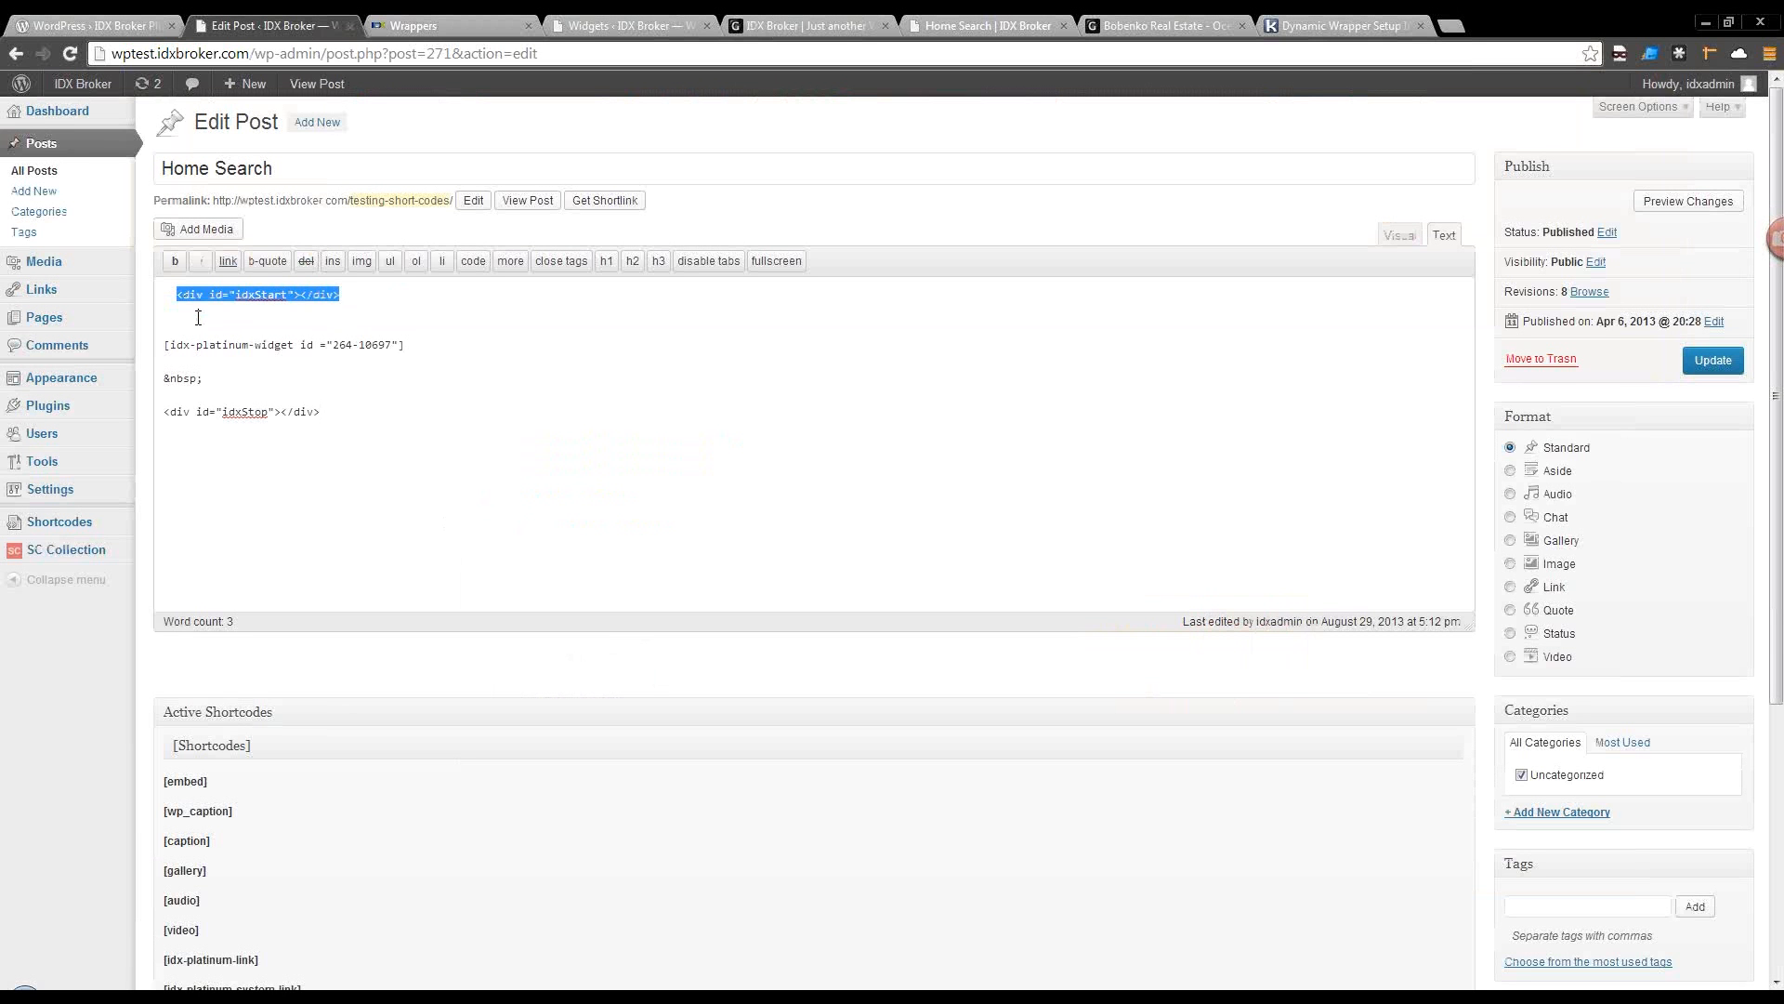
{"action": "left_click", "coordinate": [198, 317]}
{"action": "left_click_drag", "start_coordinate": [320, 412], "coordinate": [164, 411]}
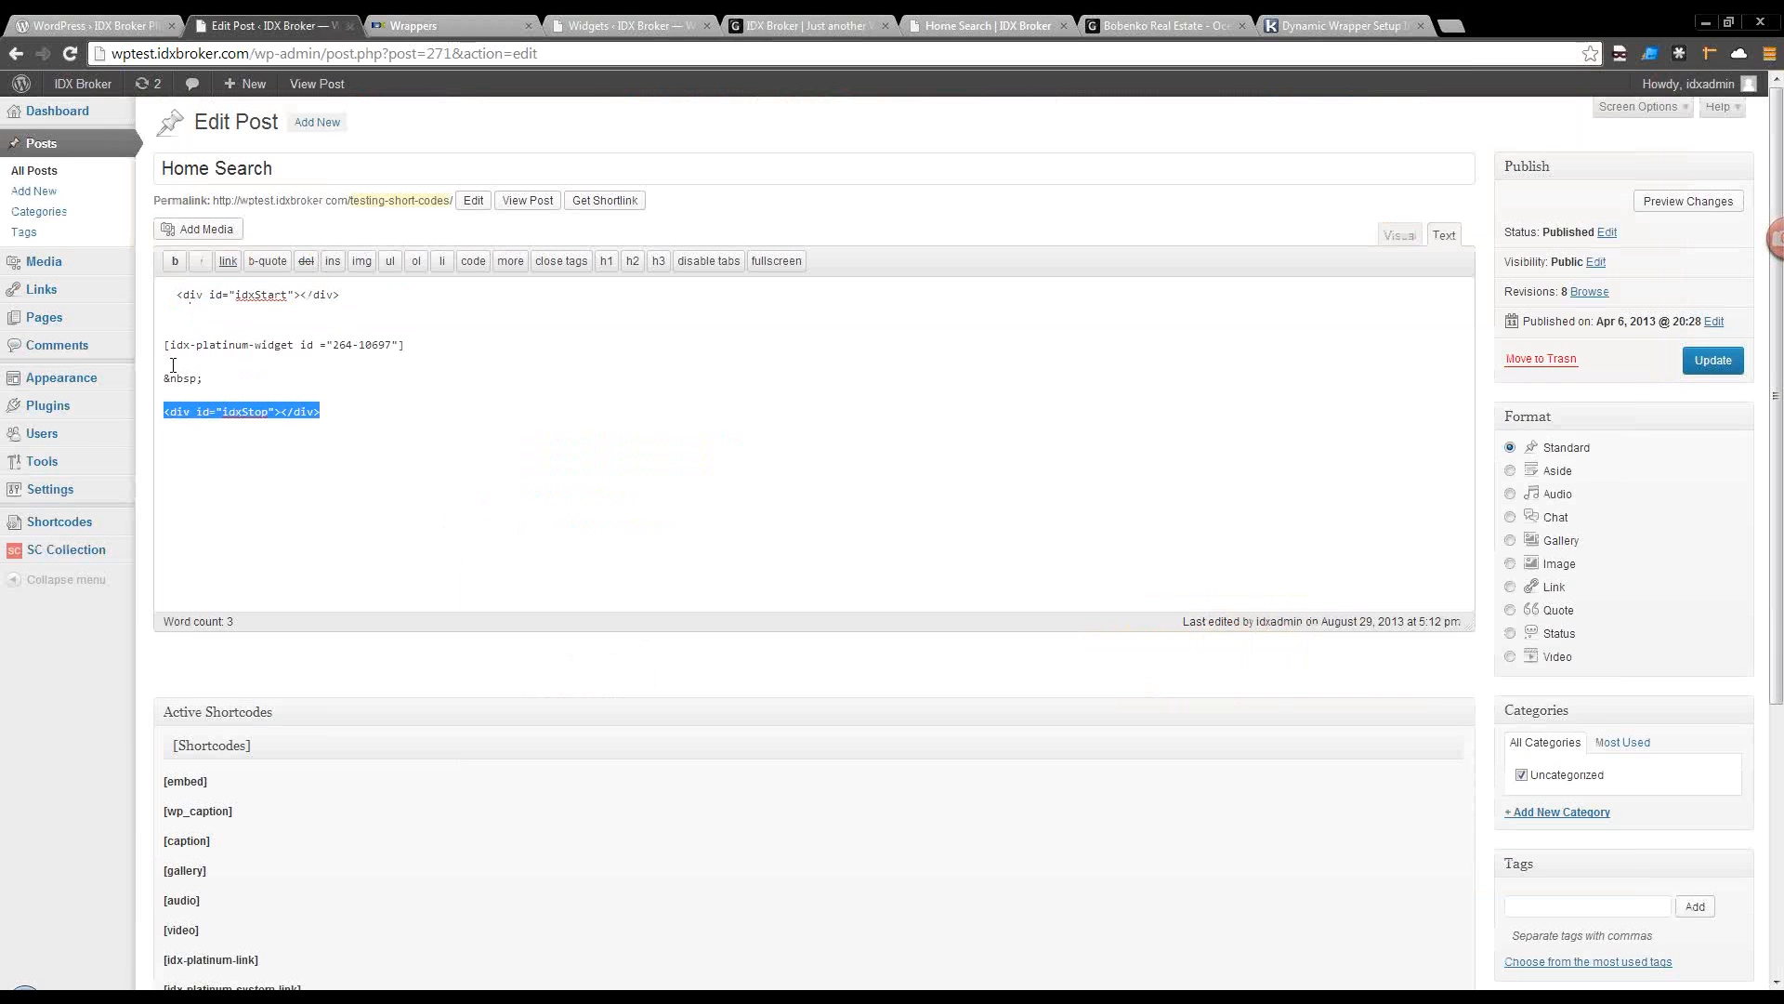
{"action": "left_click", "coordinate": [413, 344]}
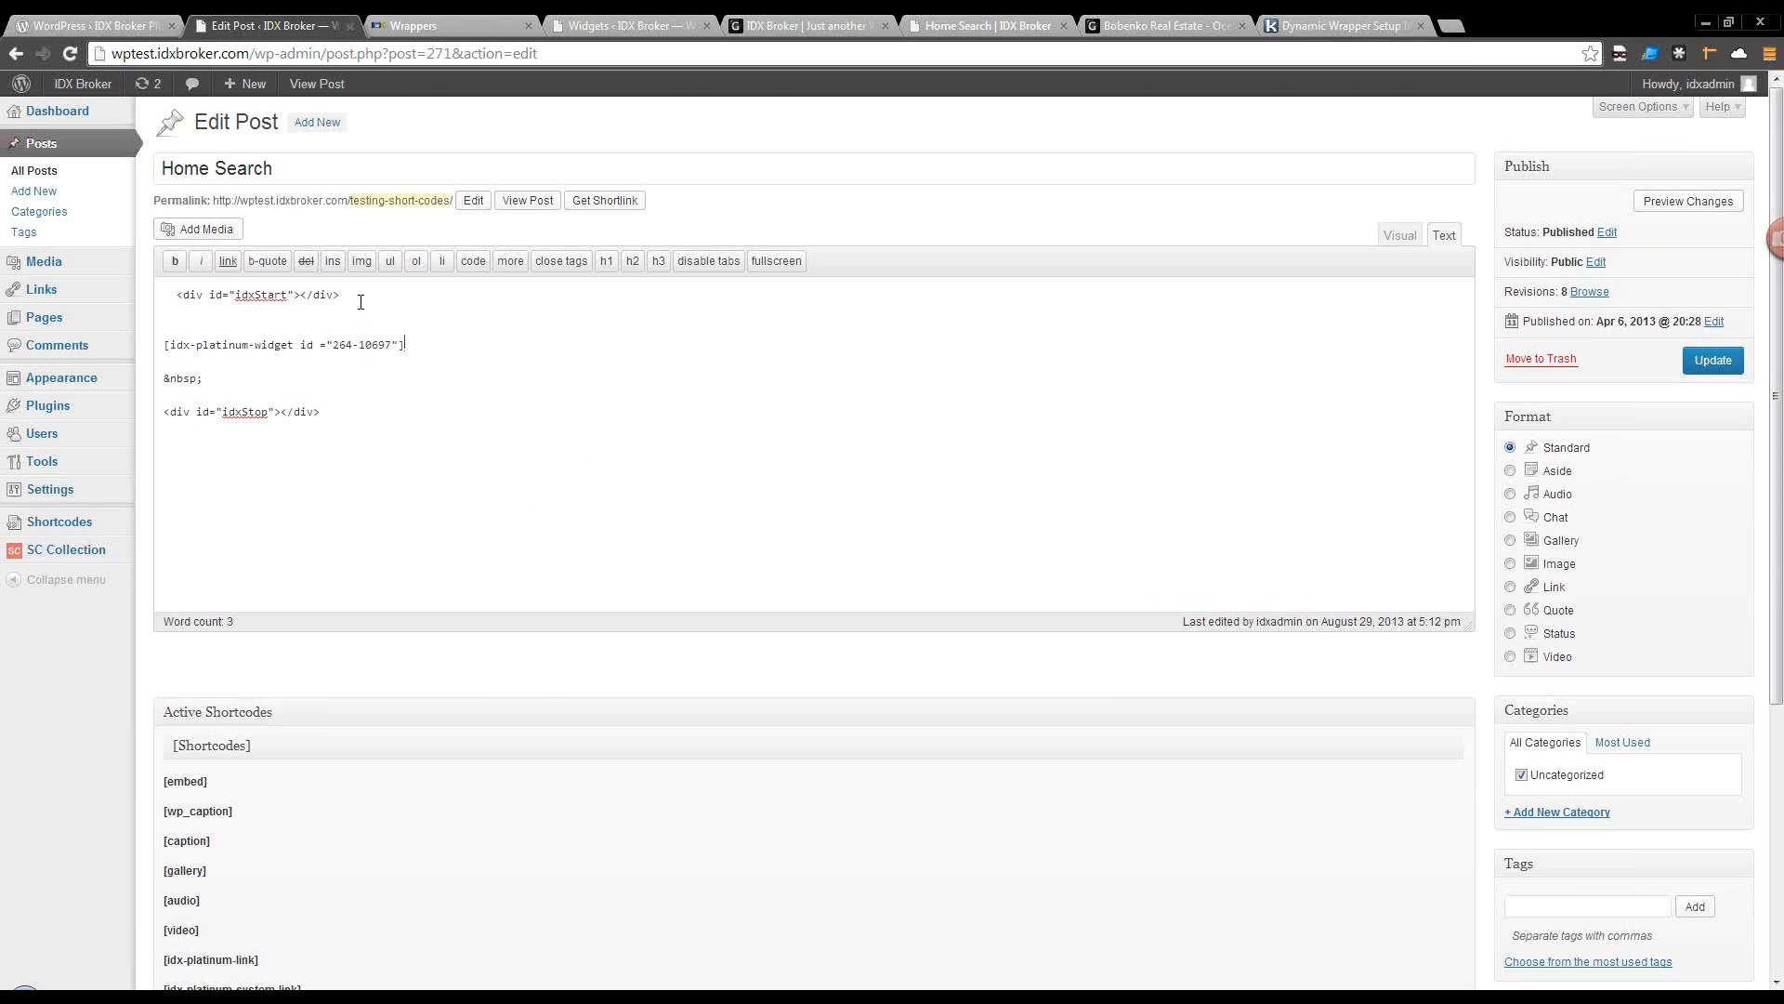
Update the Home Search post with the idxStart and idxStop tags enclosing its widget shortcode.
{"action": "left_click_drag", "start_coordinate": [340, 294], "coordinate": [190, 312]}
{"action": "left_click", "coordinate": [319, 411]}
{"action": "left_click", "coordinate": [1713, 359]}
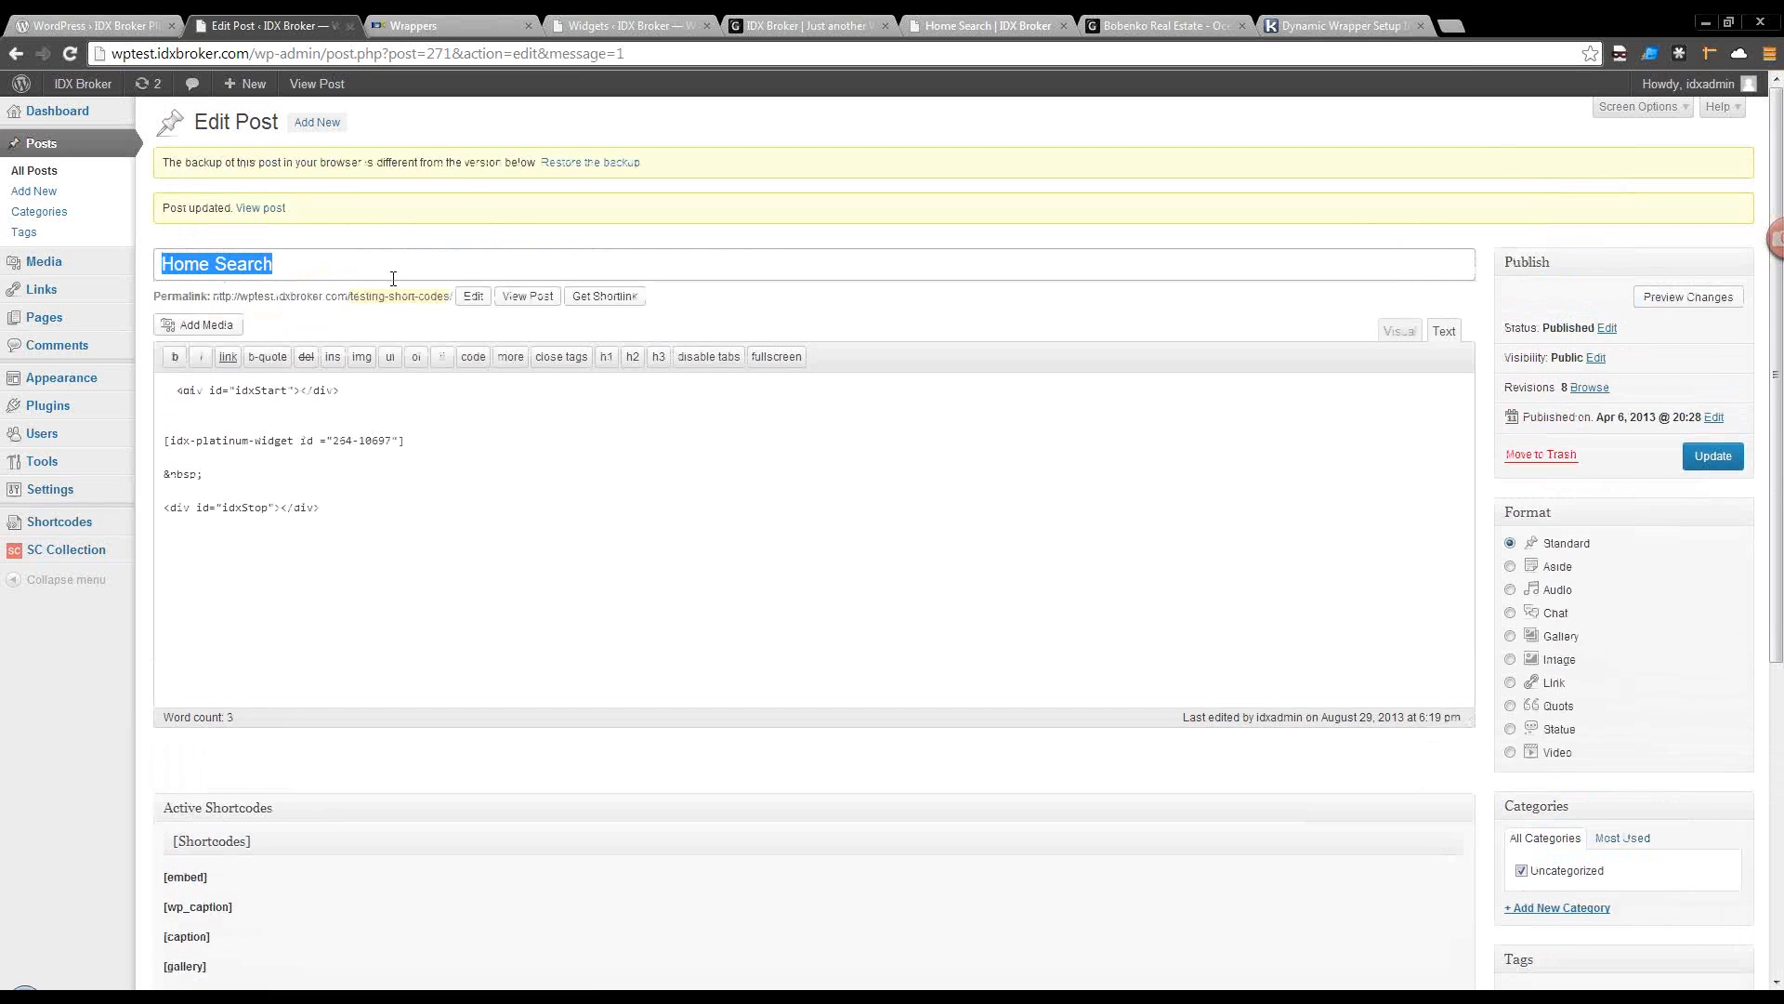
Open the updated Home Search post's public view in a separate browser tab and switch to it.
{"action": "left_click", "coordinate": [765, 25]}
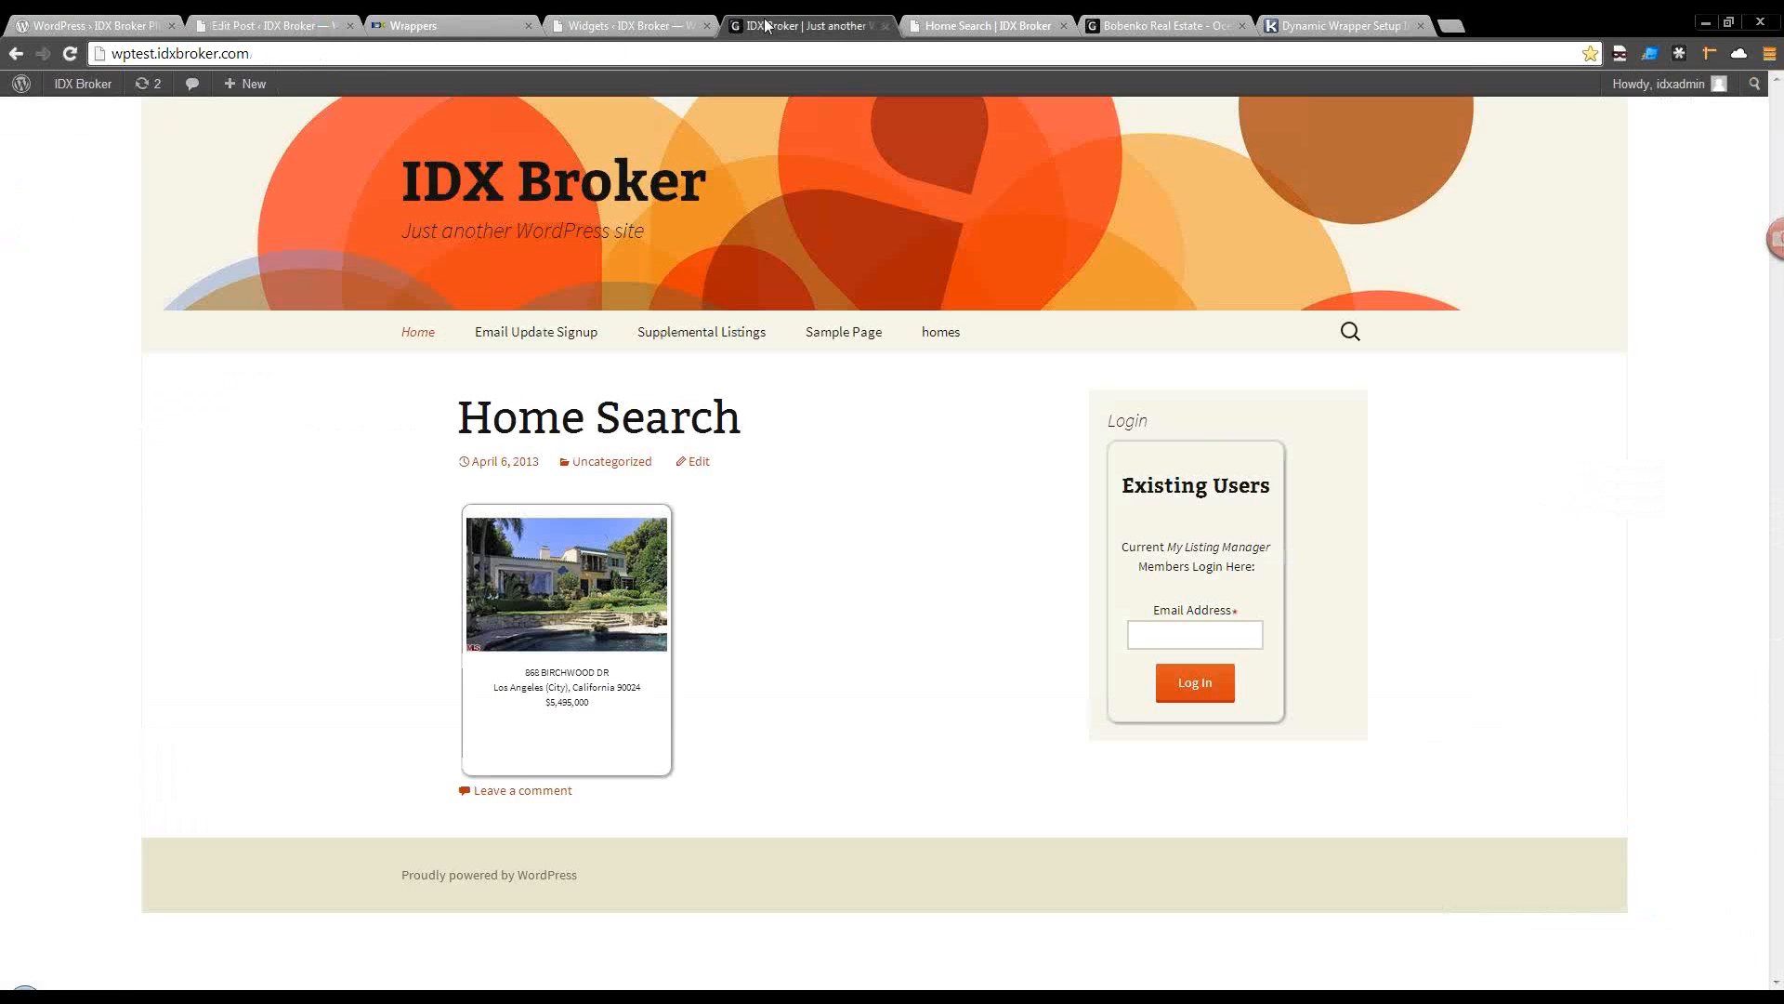
{"action": "left_click", "coordinate": [655, 26]}
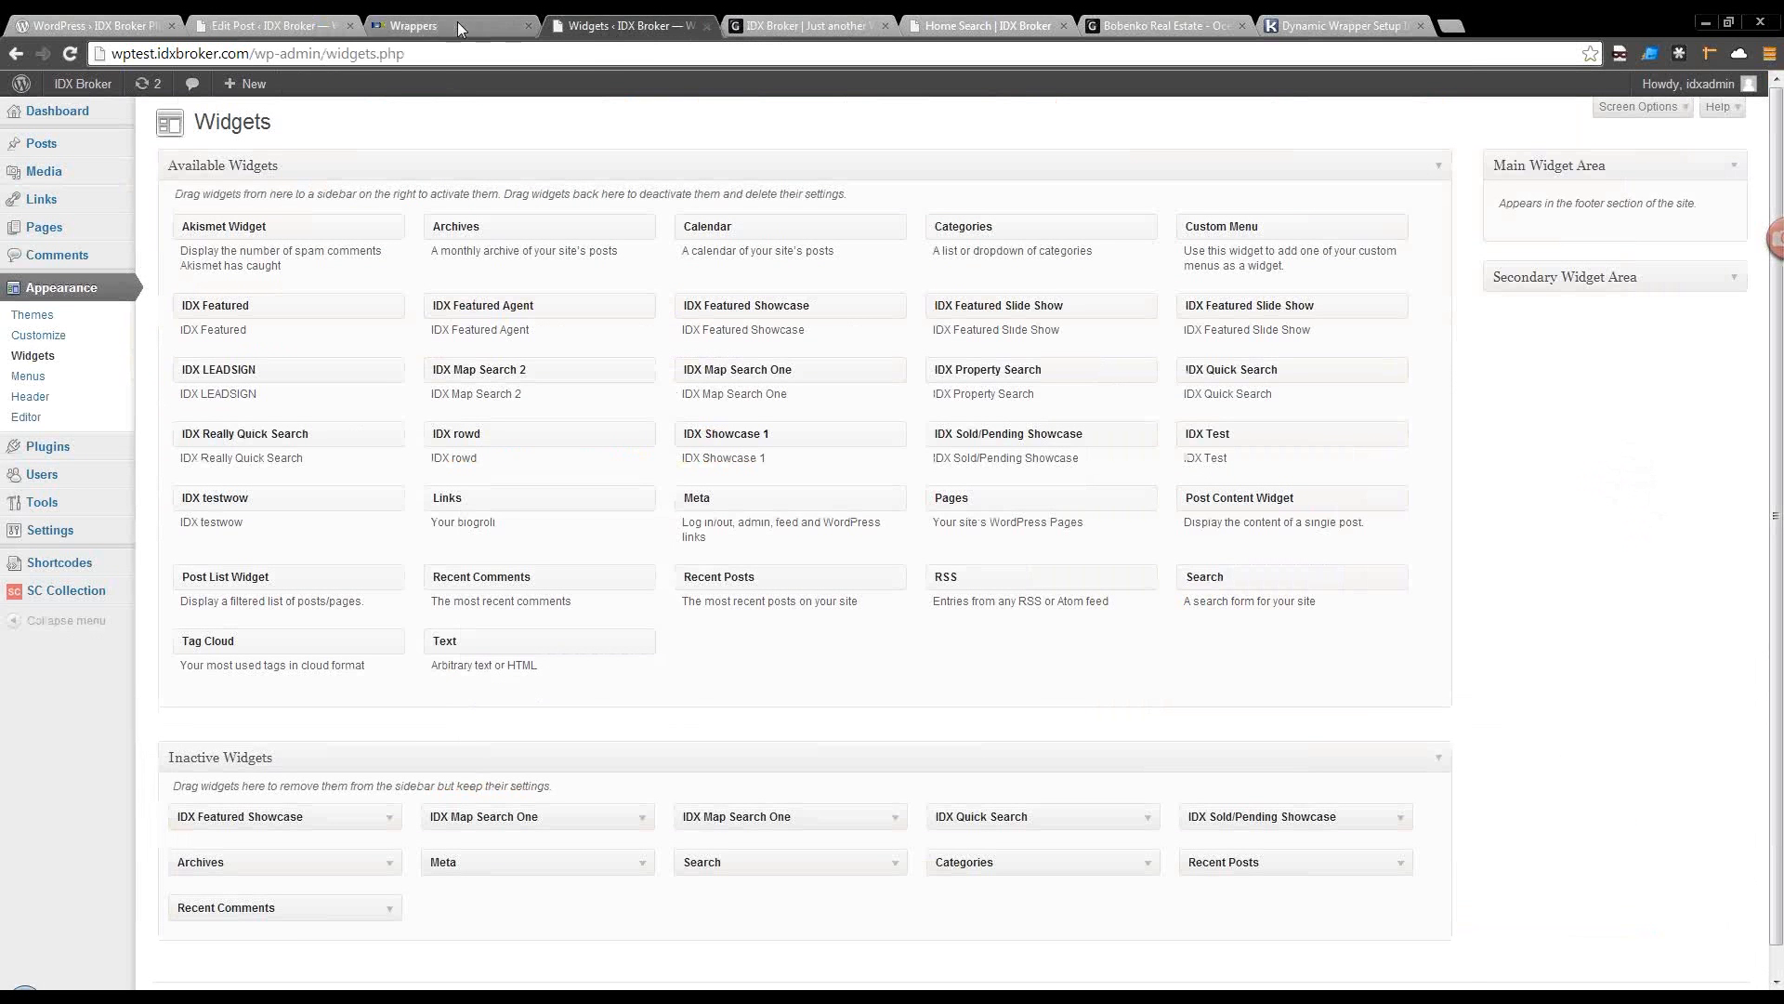
{"action": "left_click", "coordinate": [239, 28]}
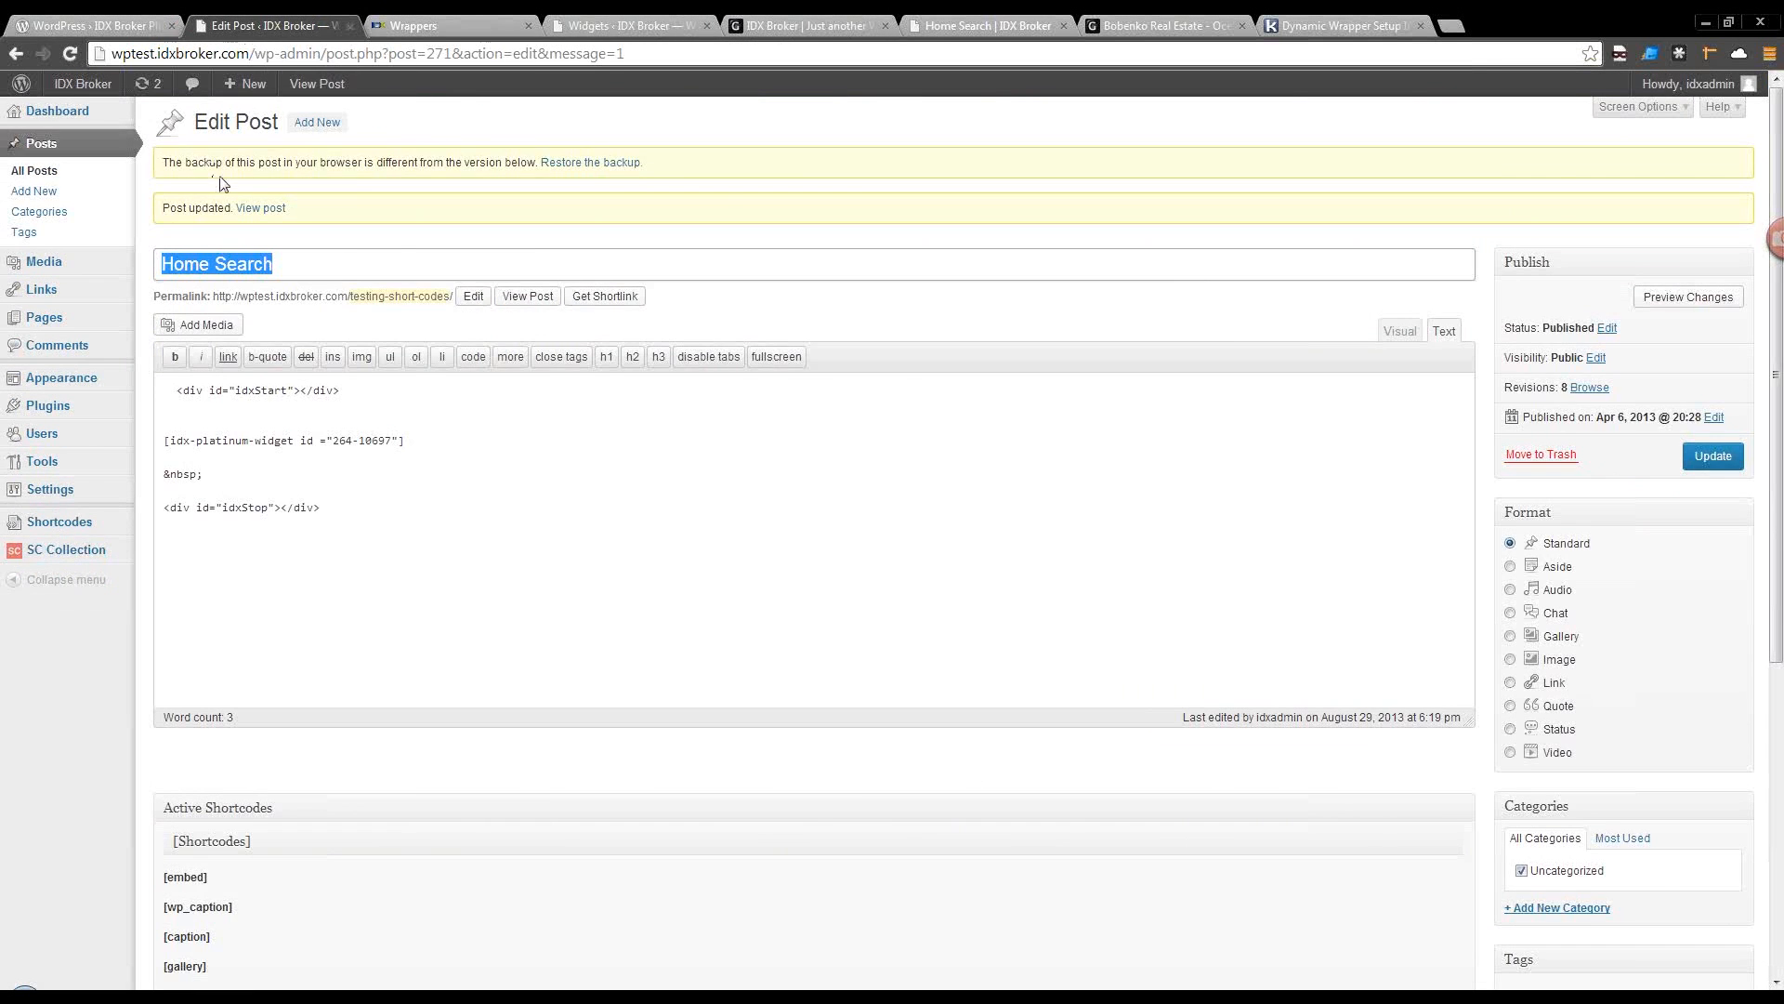
{"action": "right_click", "coordinate": [264, 207]}
{"action": "left_click", "coordinate": [277, 218]}
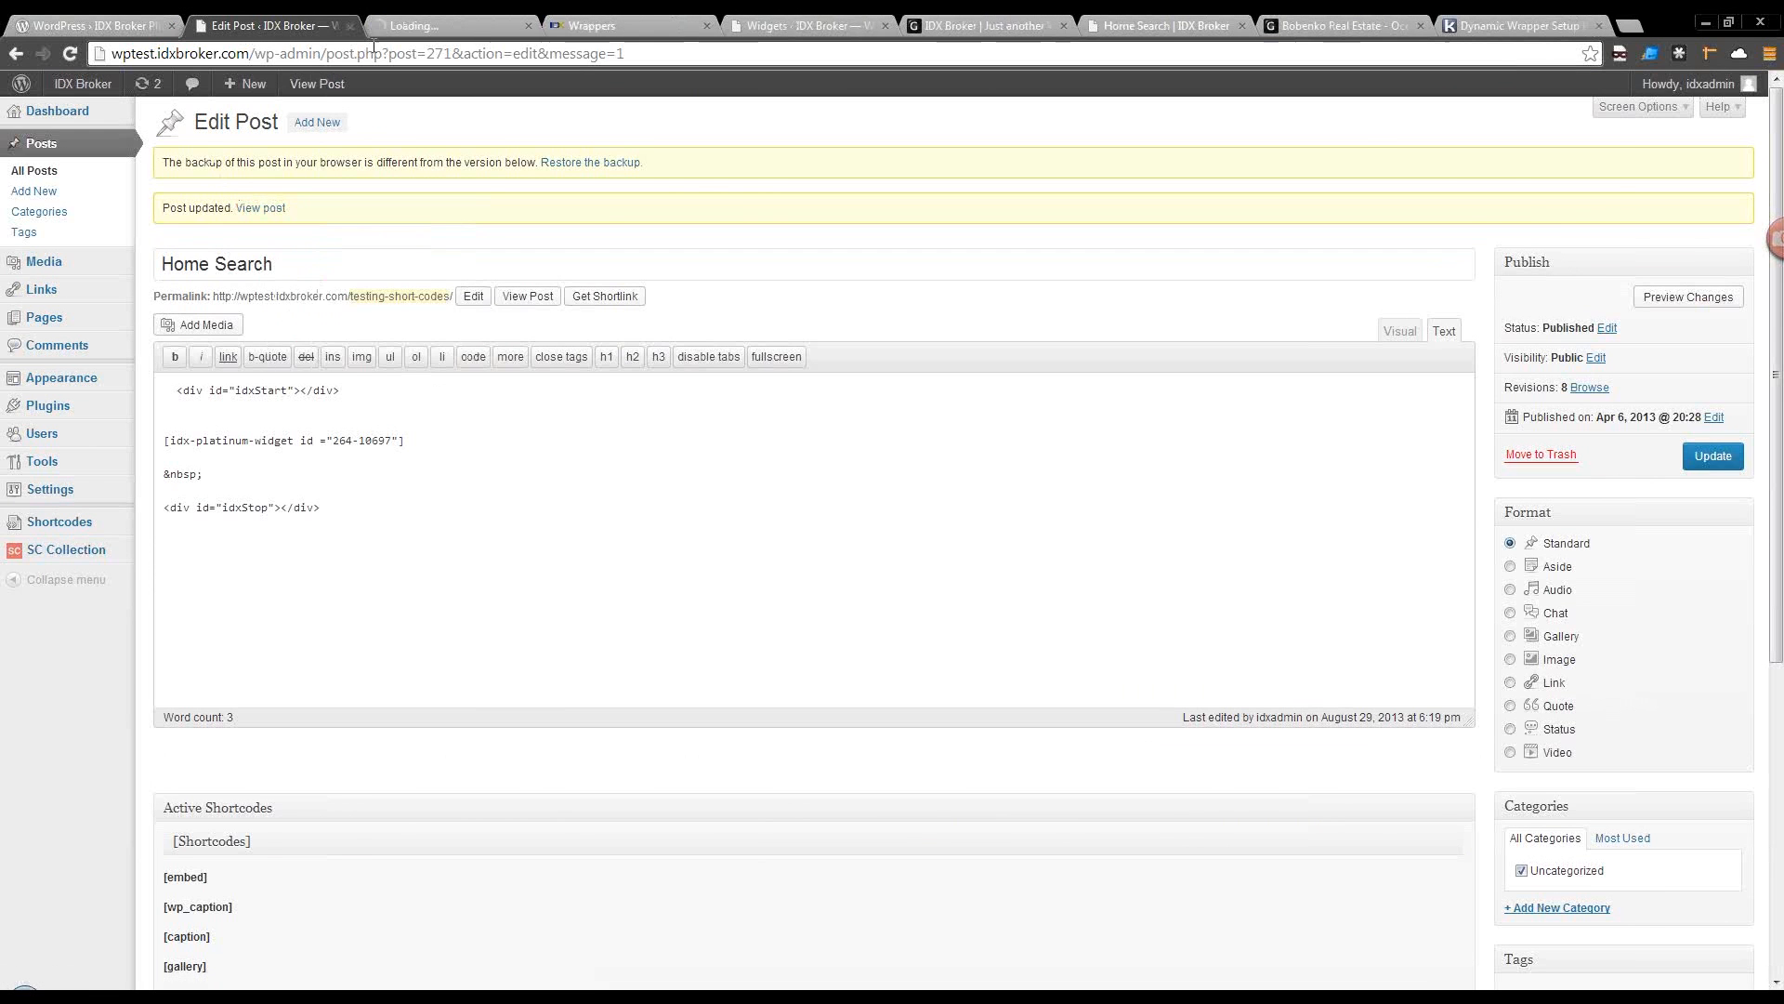
{"action": "left_click", "coordinate": [429, 20]}
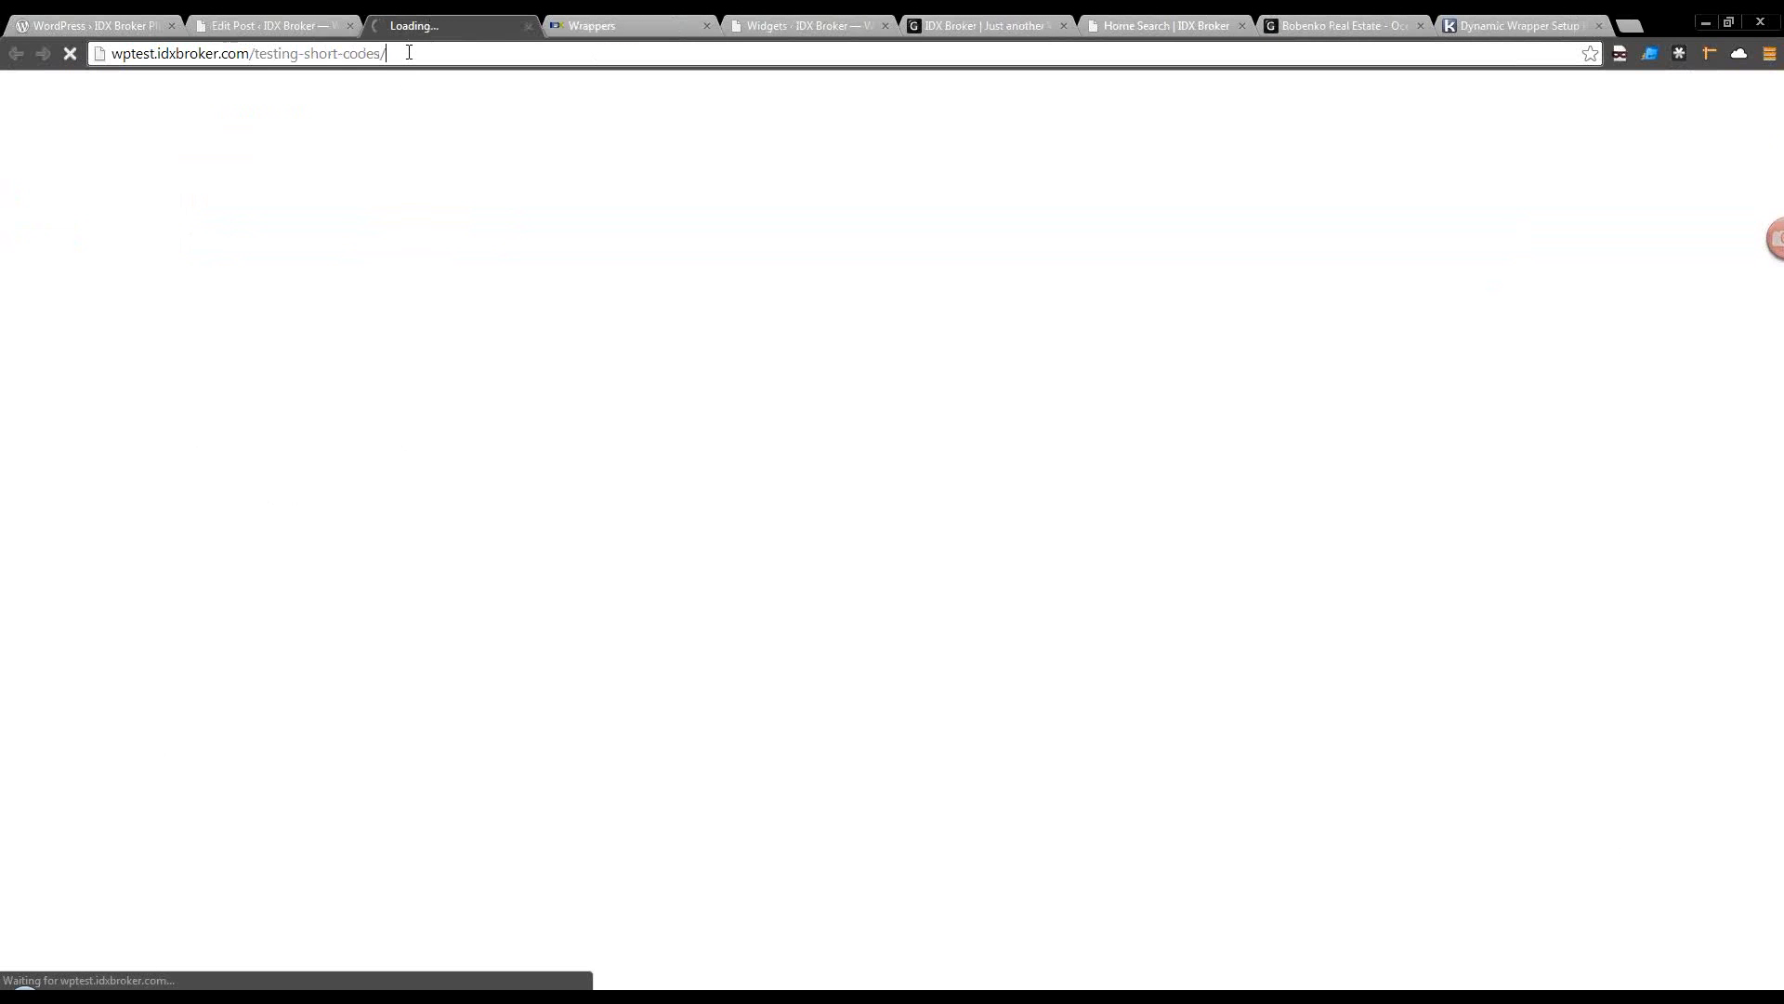
Copy the web address of the published post and highlight its Home Search title.
{"action": "left_click", "coordinate": [409, 53]}
{"action": "right_click", "coordinate": [409, 53]}
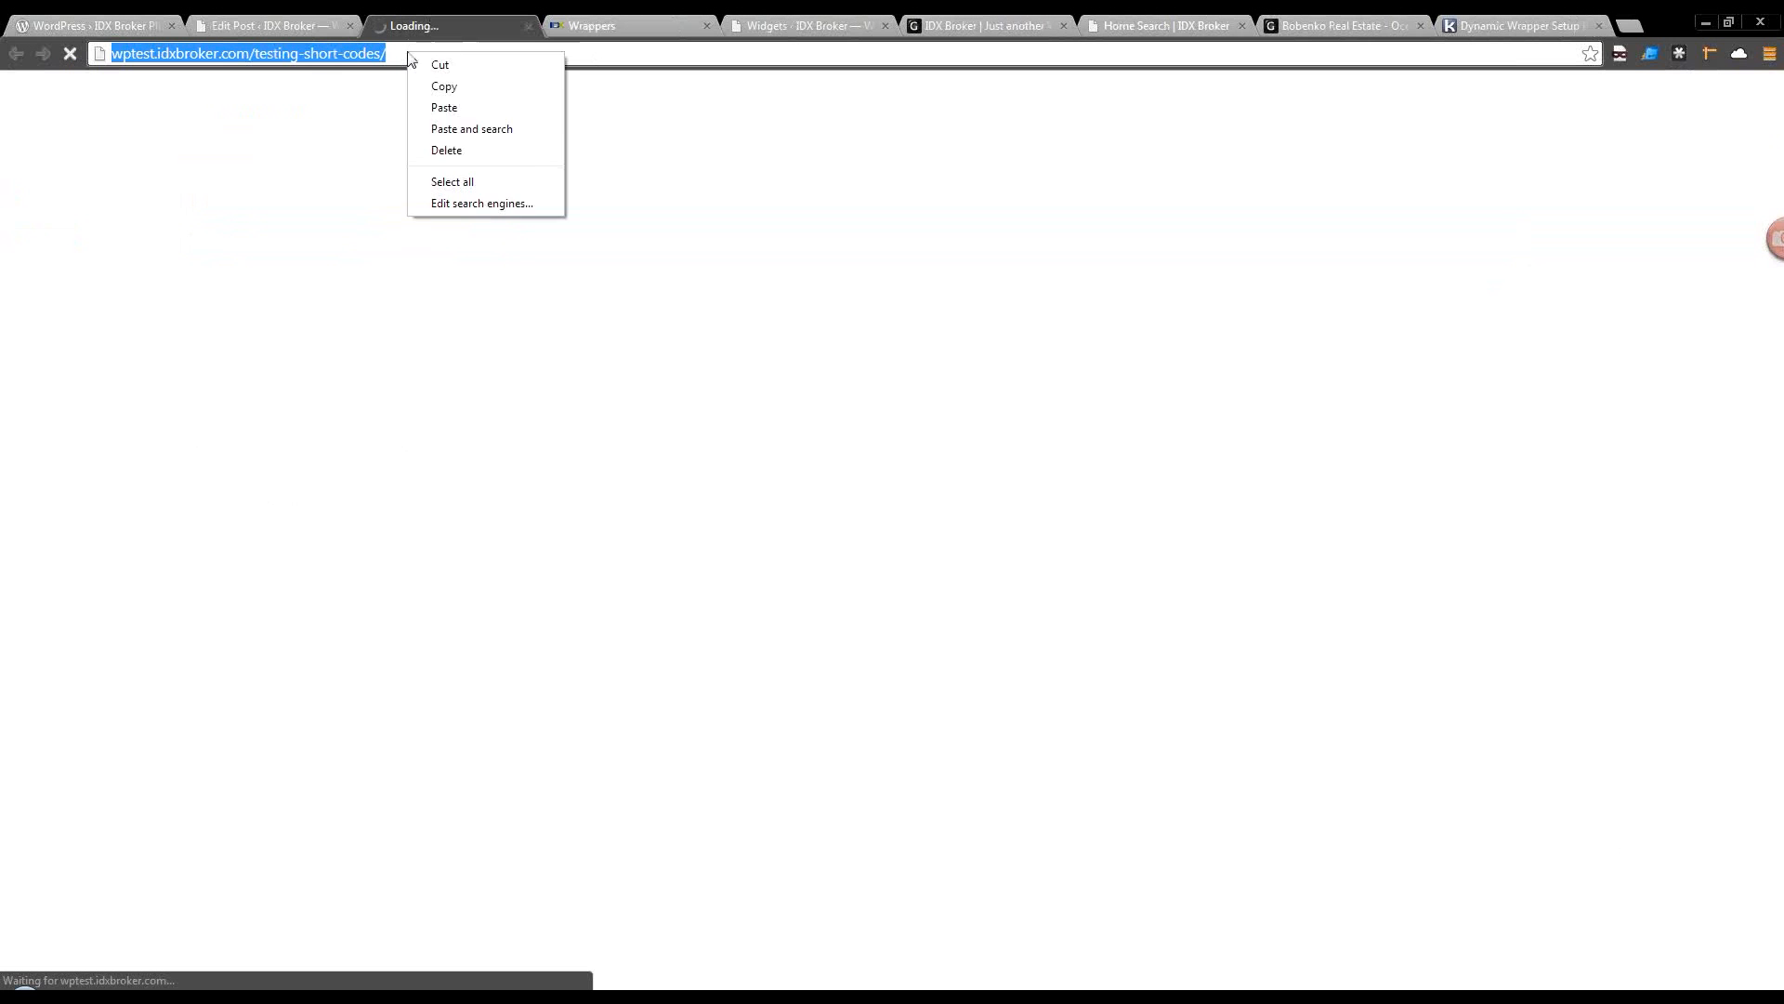
{"action": "left_click", "coordinate": [432, 83]}
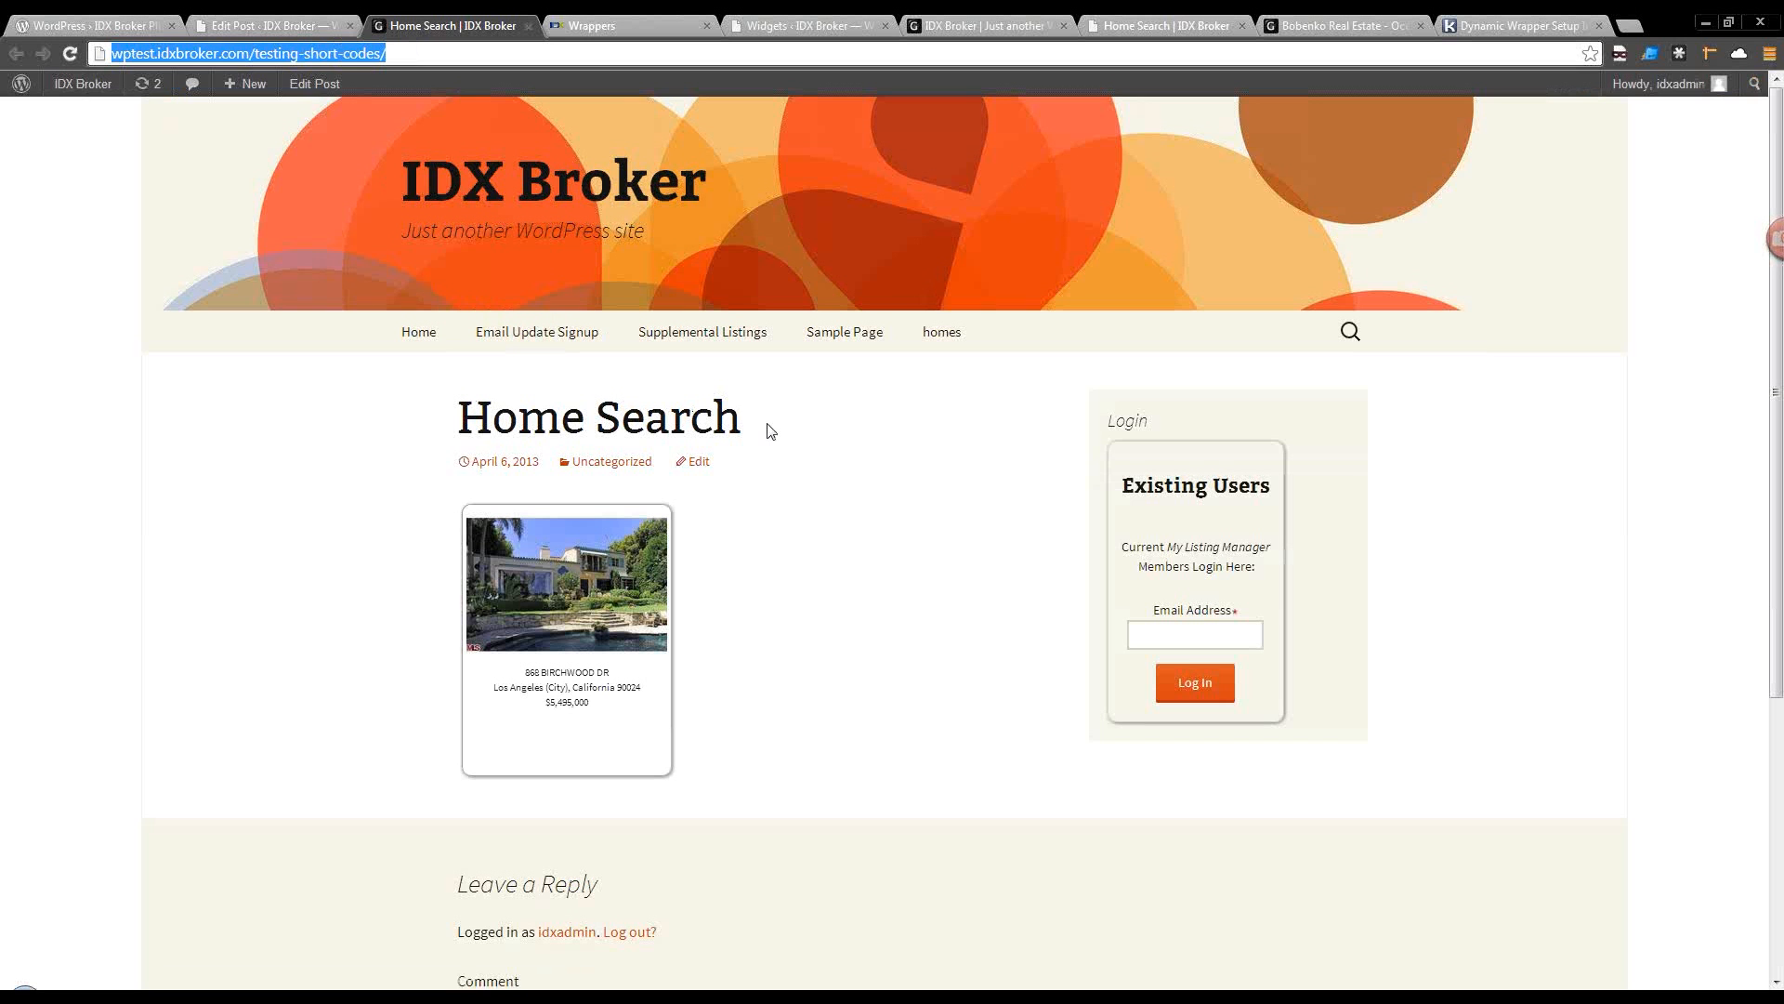
{"action": "left_click_drag", "start_coordinate": [753, 420], "coordinate": [460, 420]}
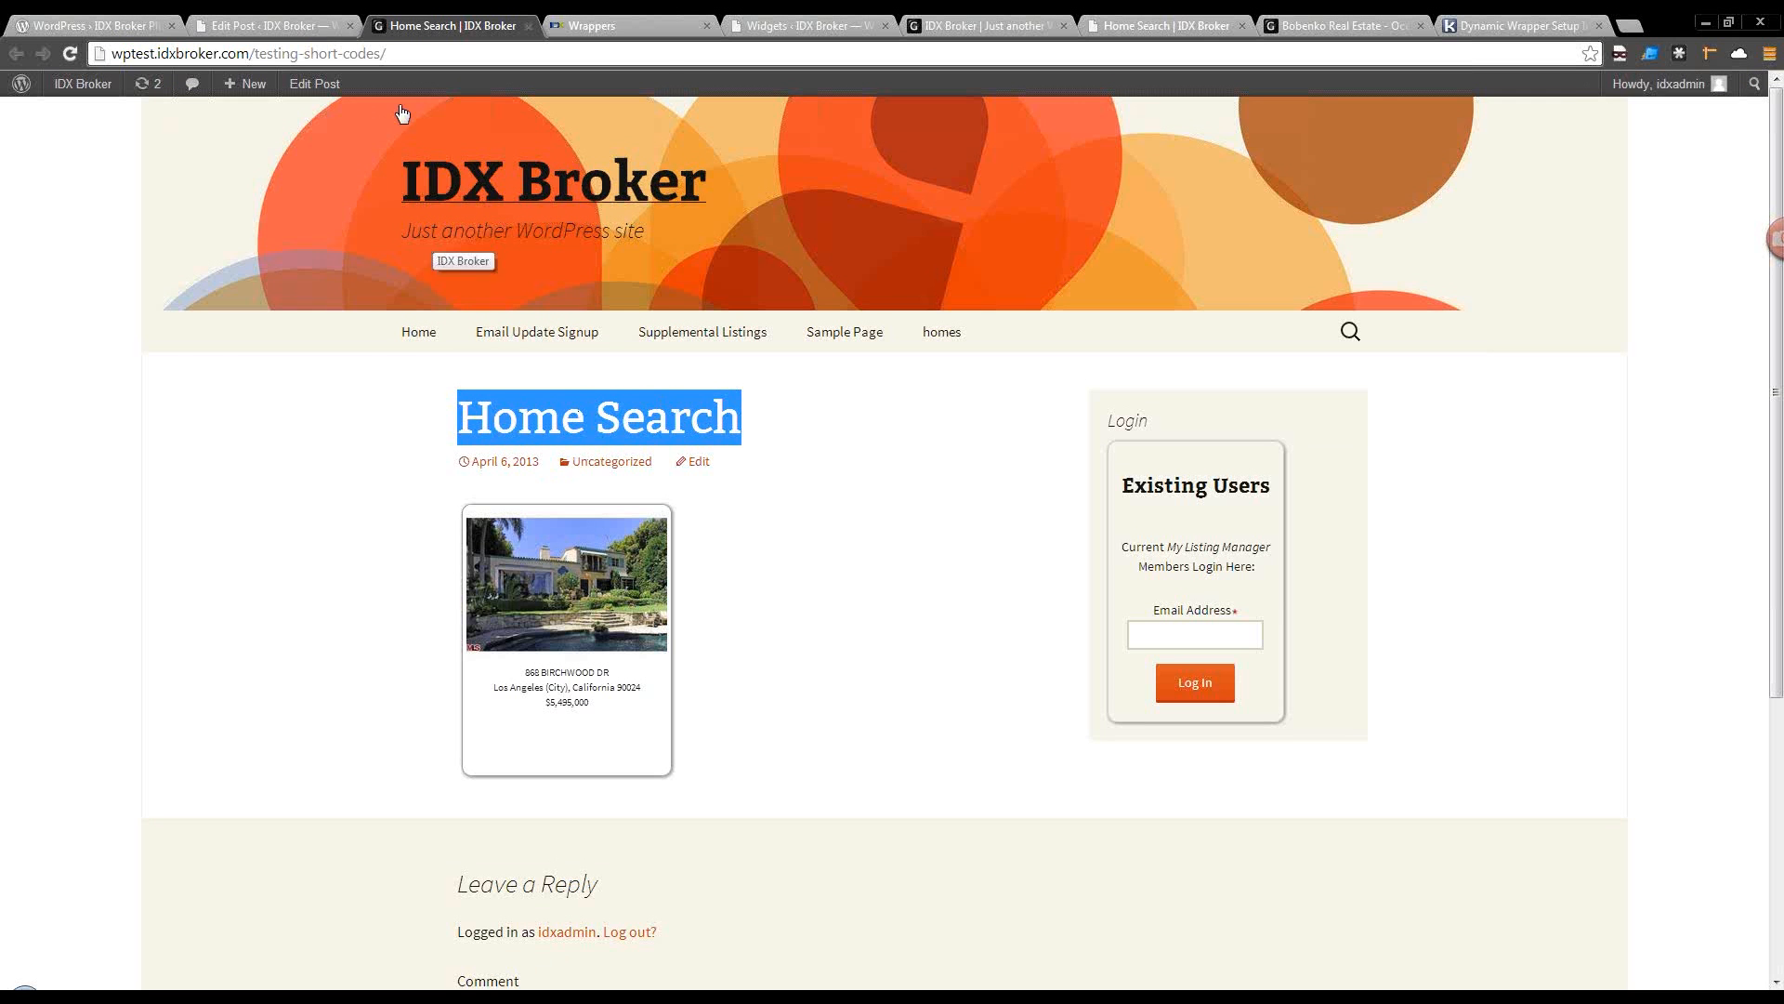
Review the Home Search post editor, the WordPress Widgets page, and the published Home Search post.
{"action": "left_click", "coordinate": [270, 25]}
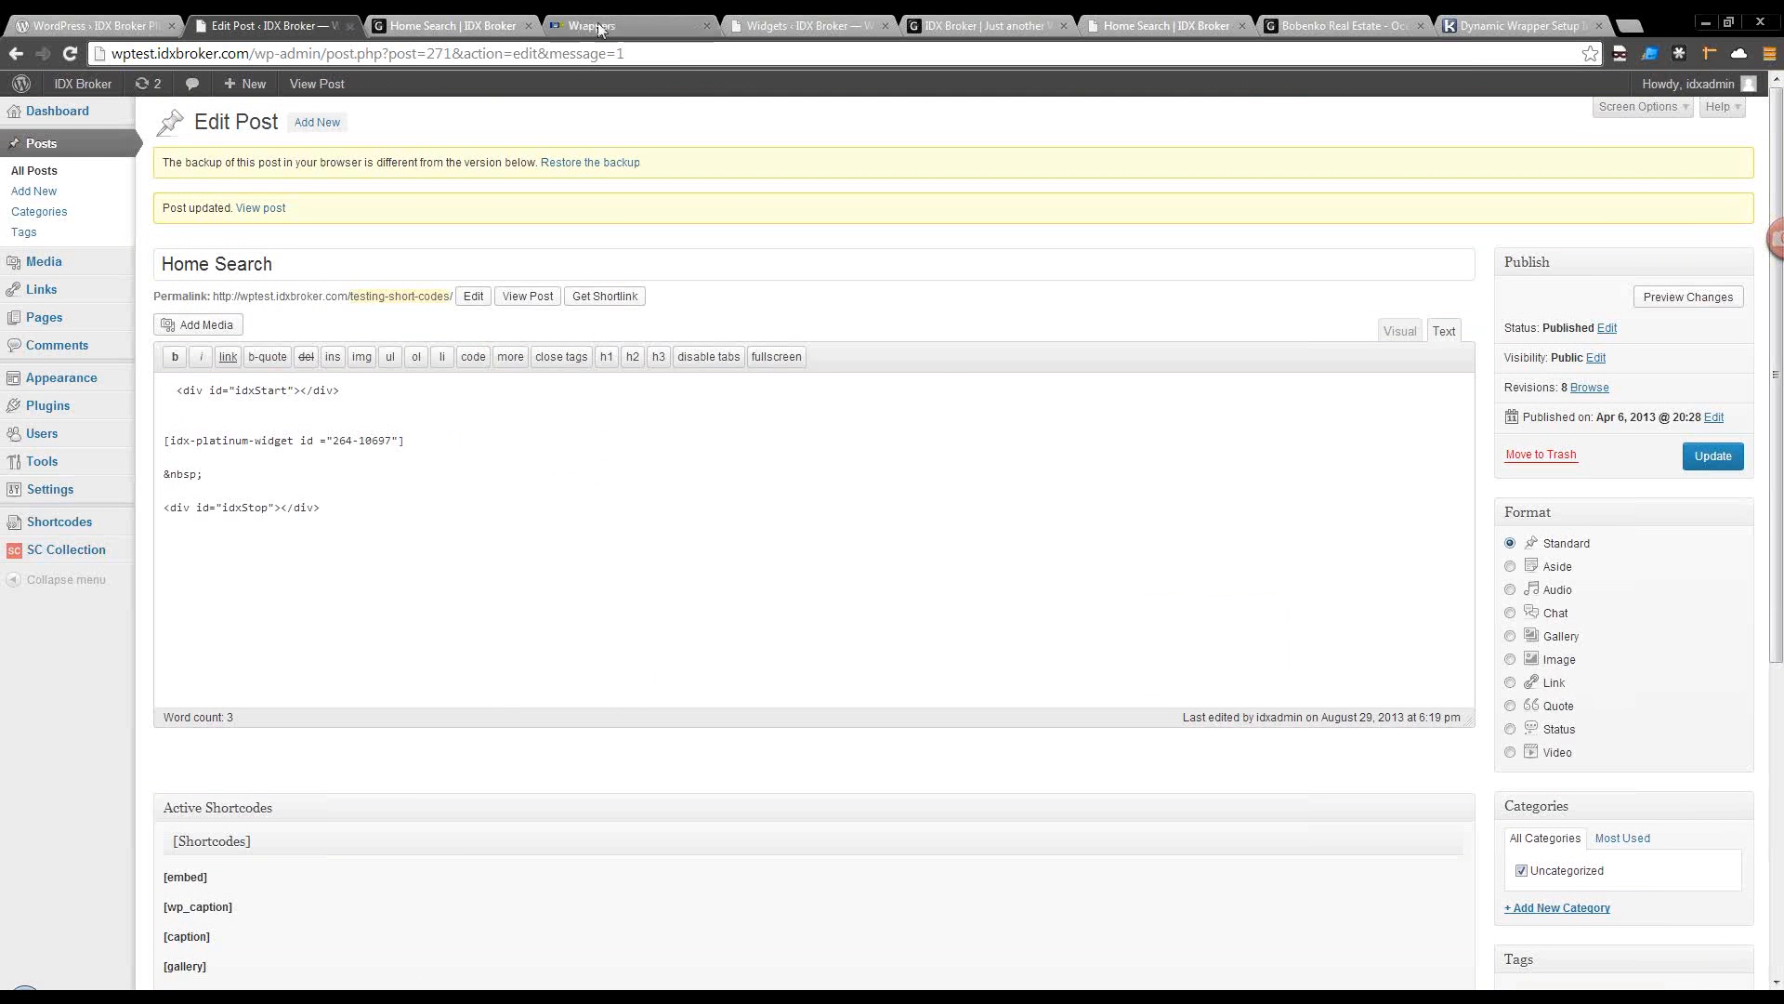
{"action": "left_click", "coordinate": [788, 26]}
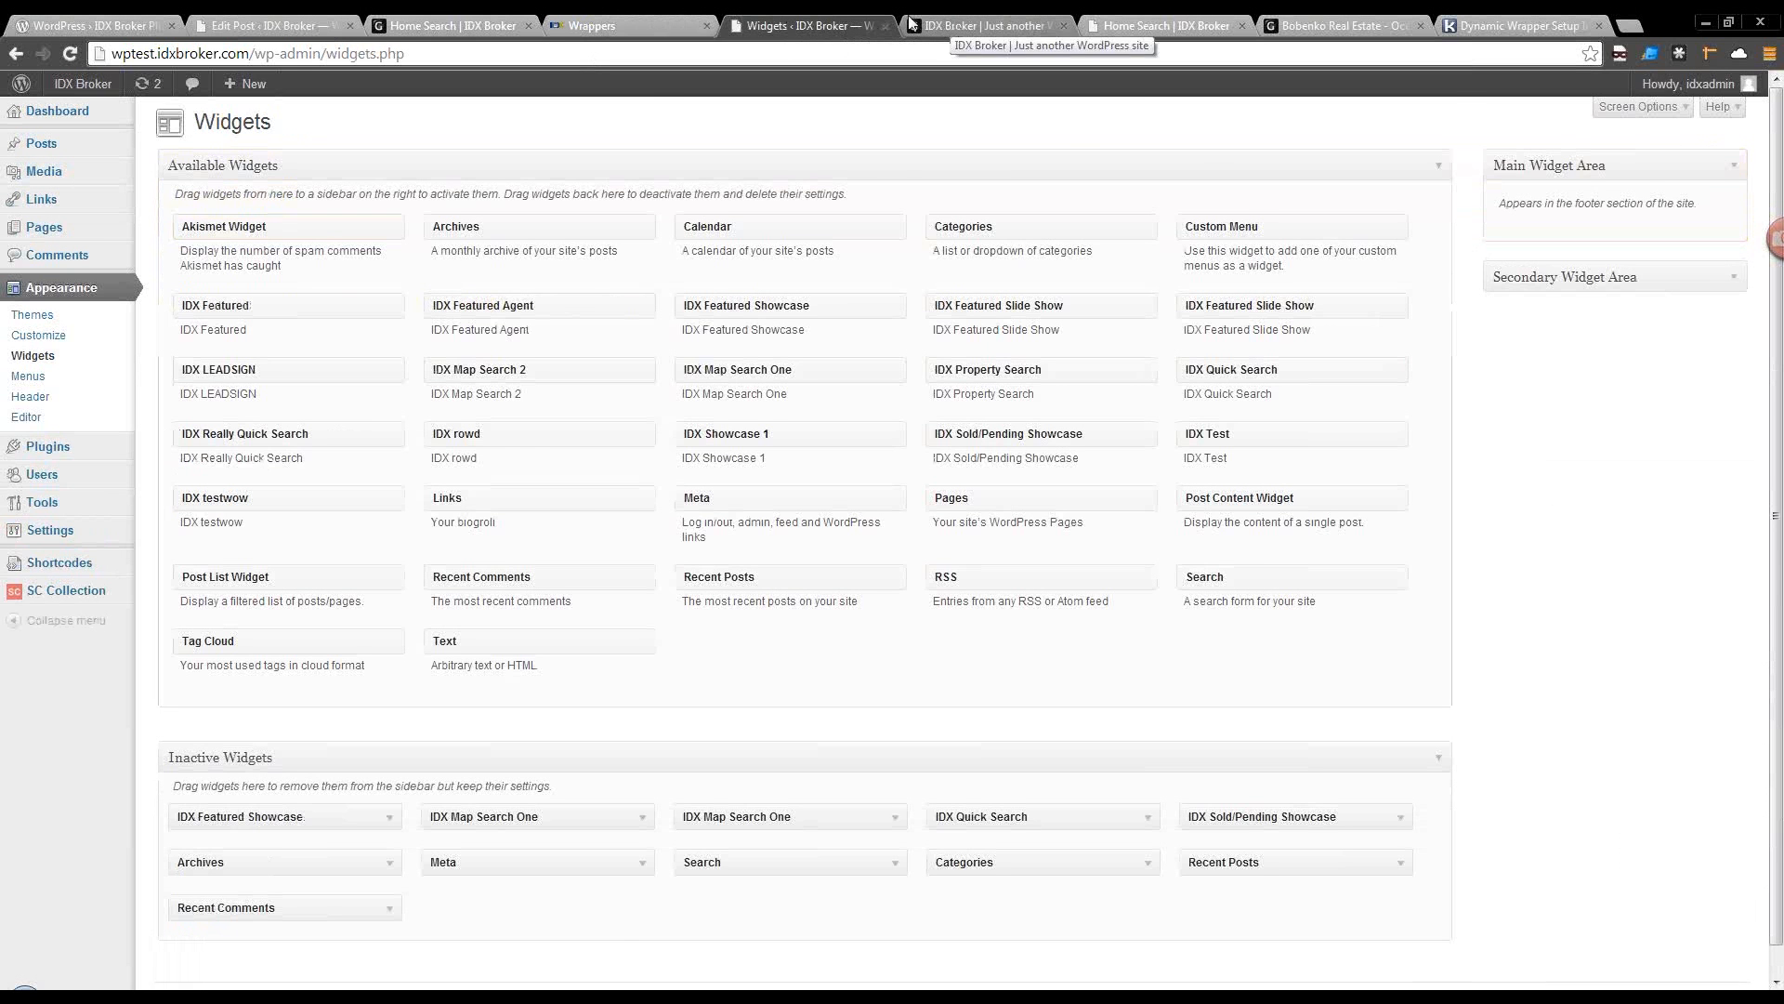
{"action": "left_click", "coordinate": [468, 26]}
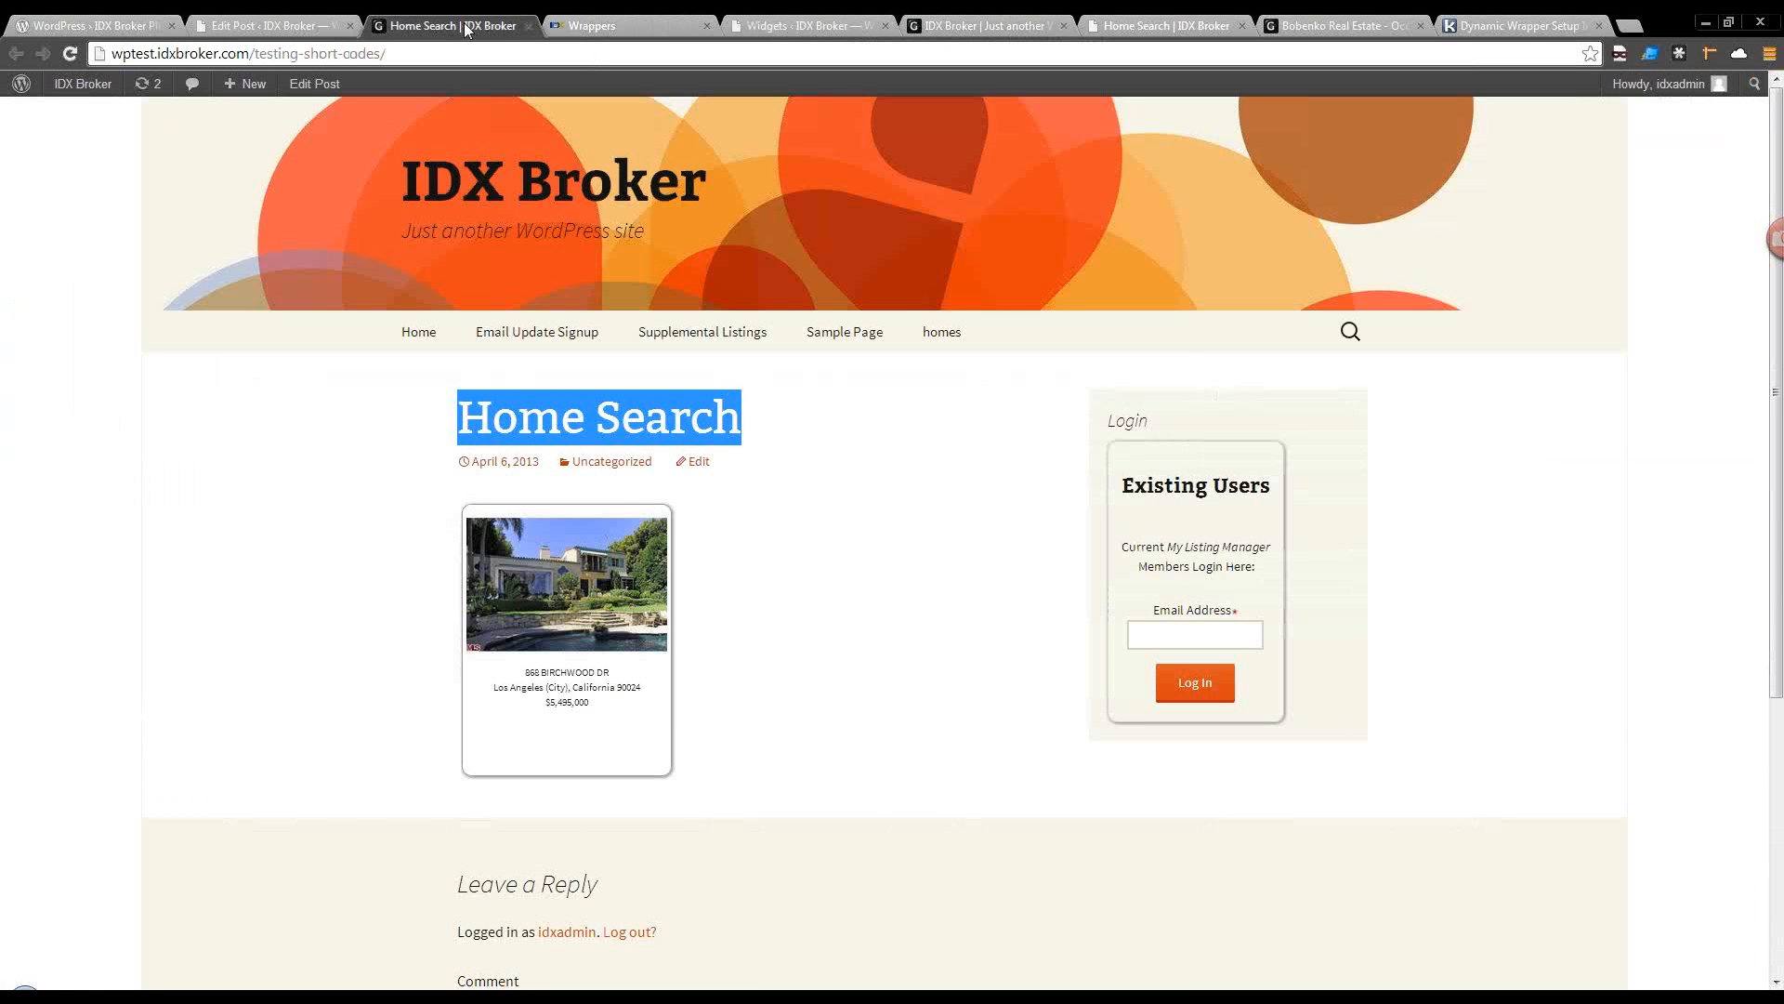
Switch to the IDX Broker control panel and reopen the Wrappers settings from the account dashboard.
{"action": "left_click", "coordinate": [586, 26]}
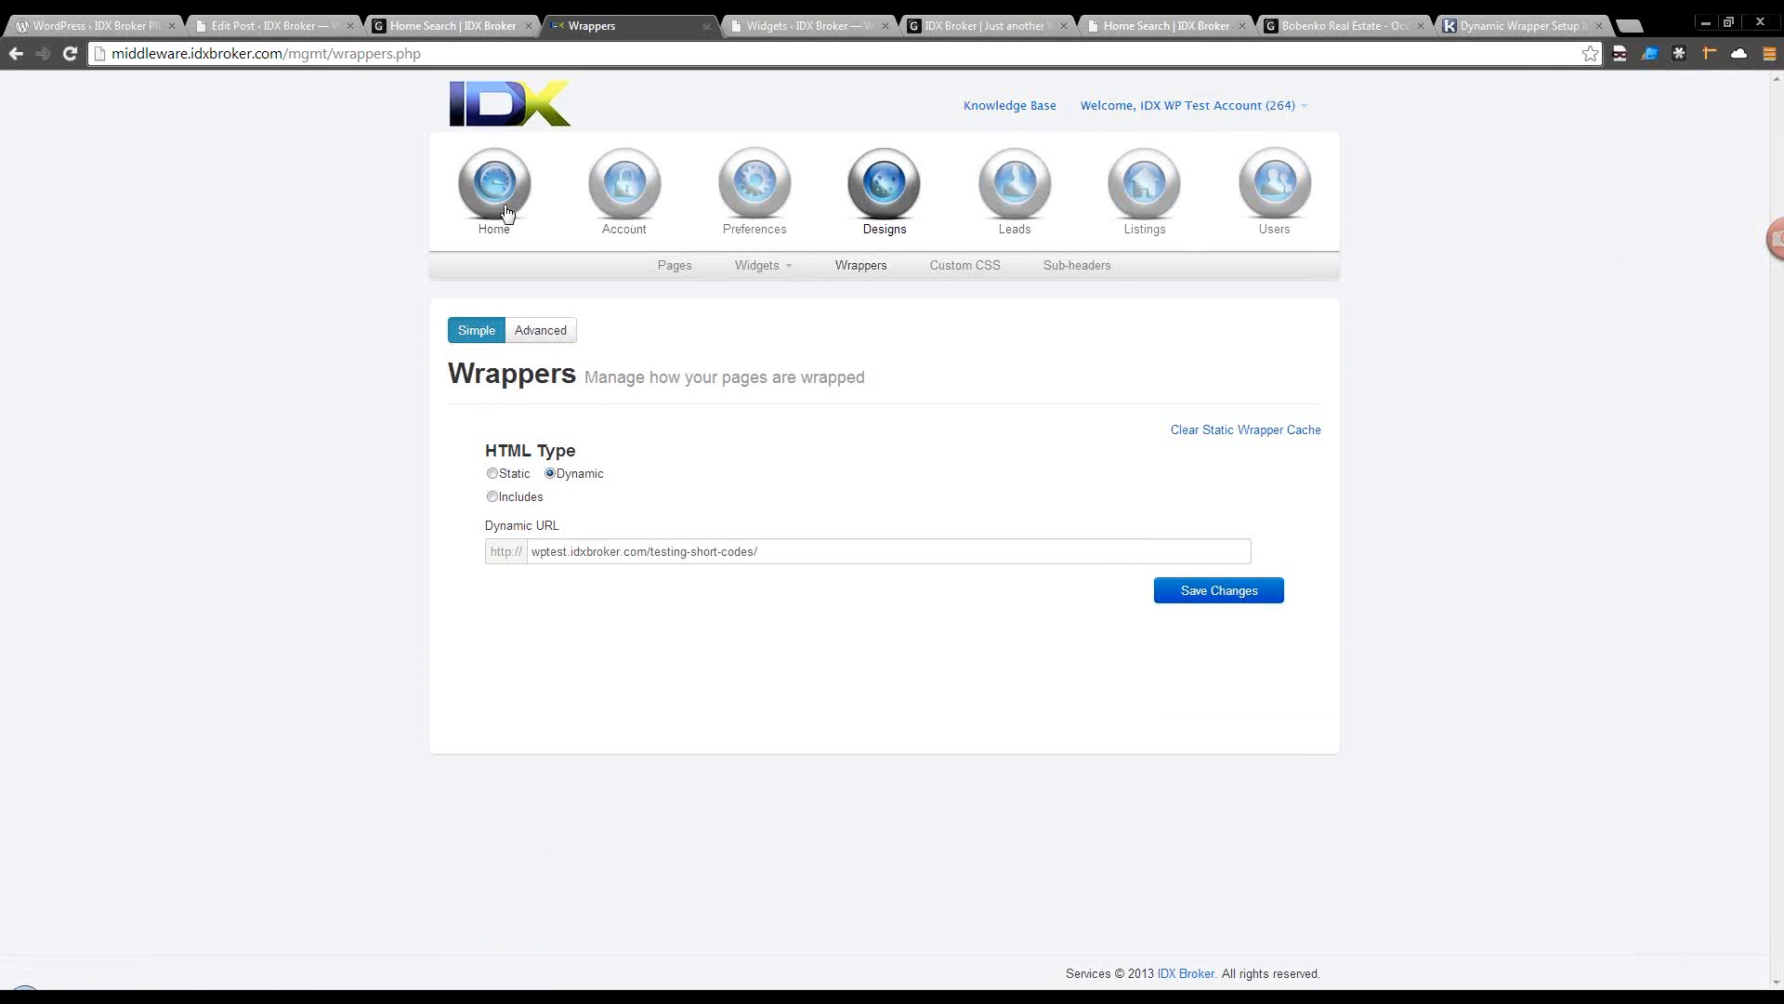
{"action": "left_click", "coordinate": [692, 264]}
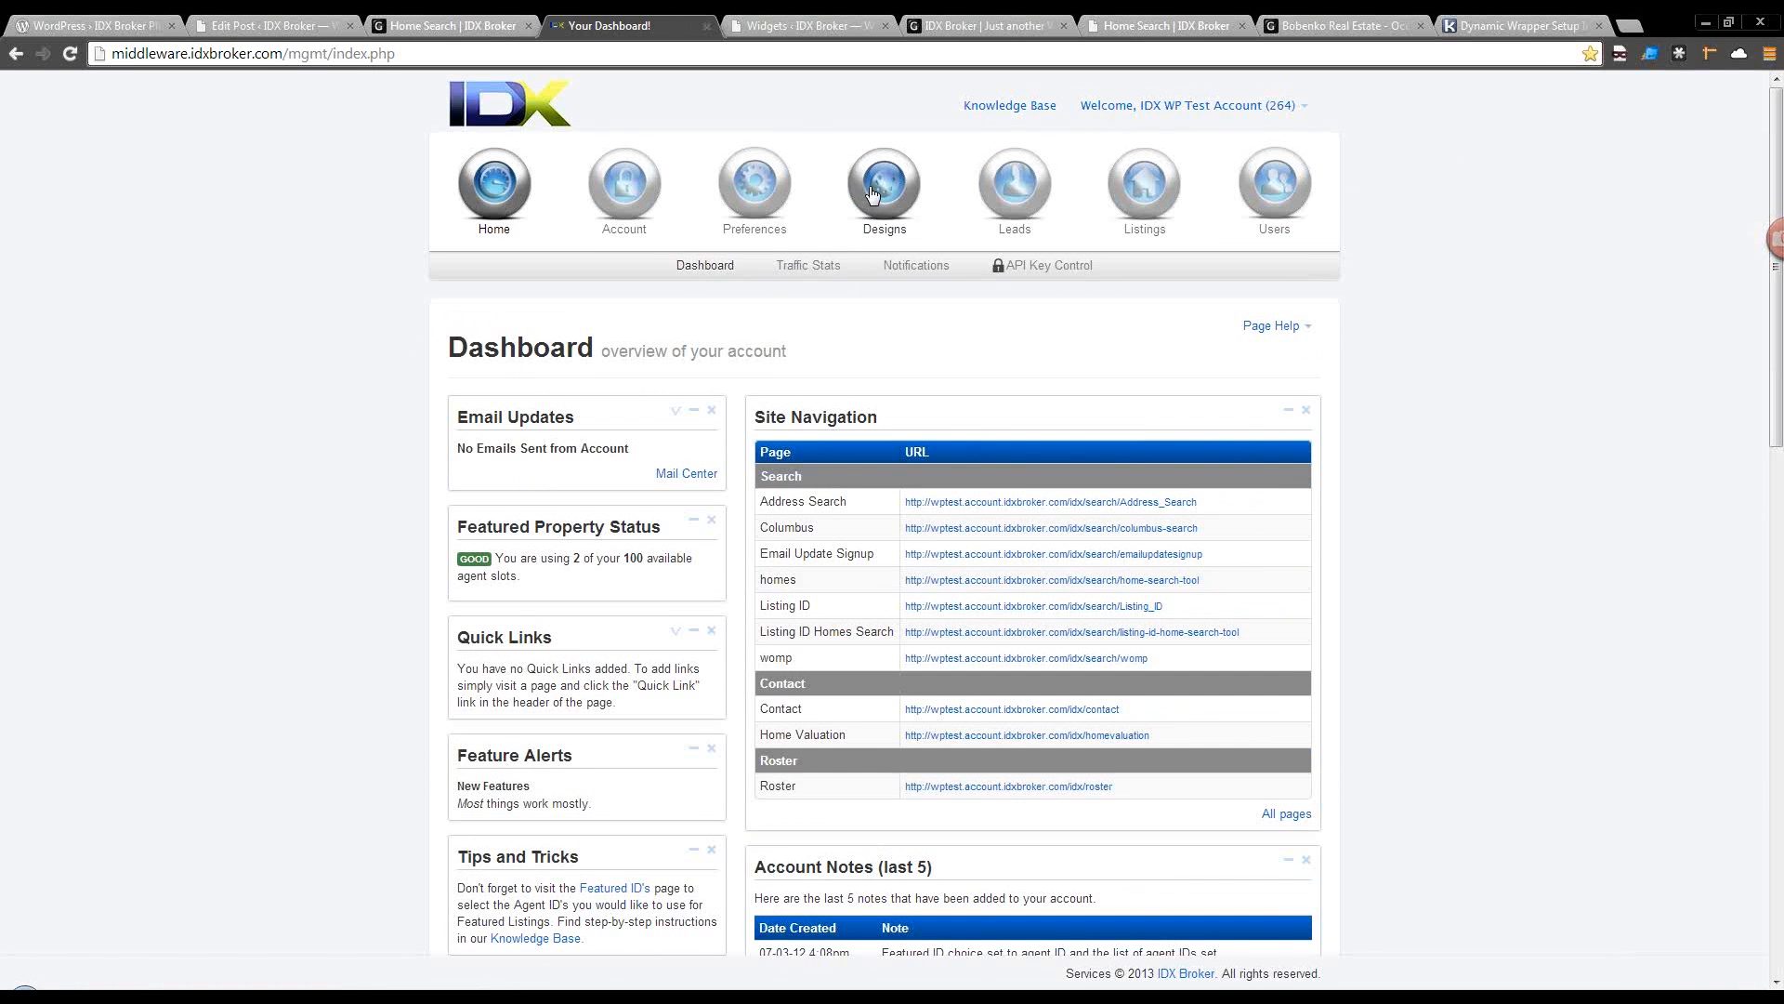
{"action": "mouse_move", "coordinate": [870, 188]}
{"action": "left_click", "coordinate": [862, 265]}
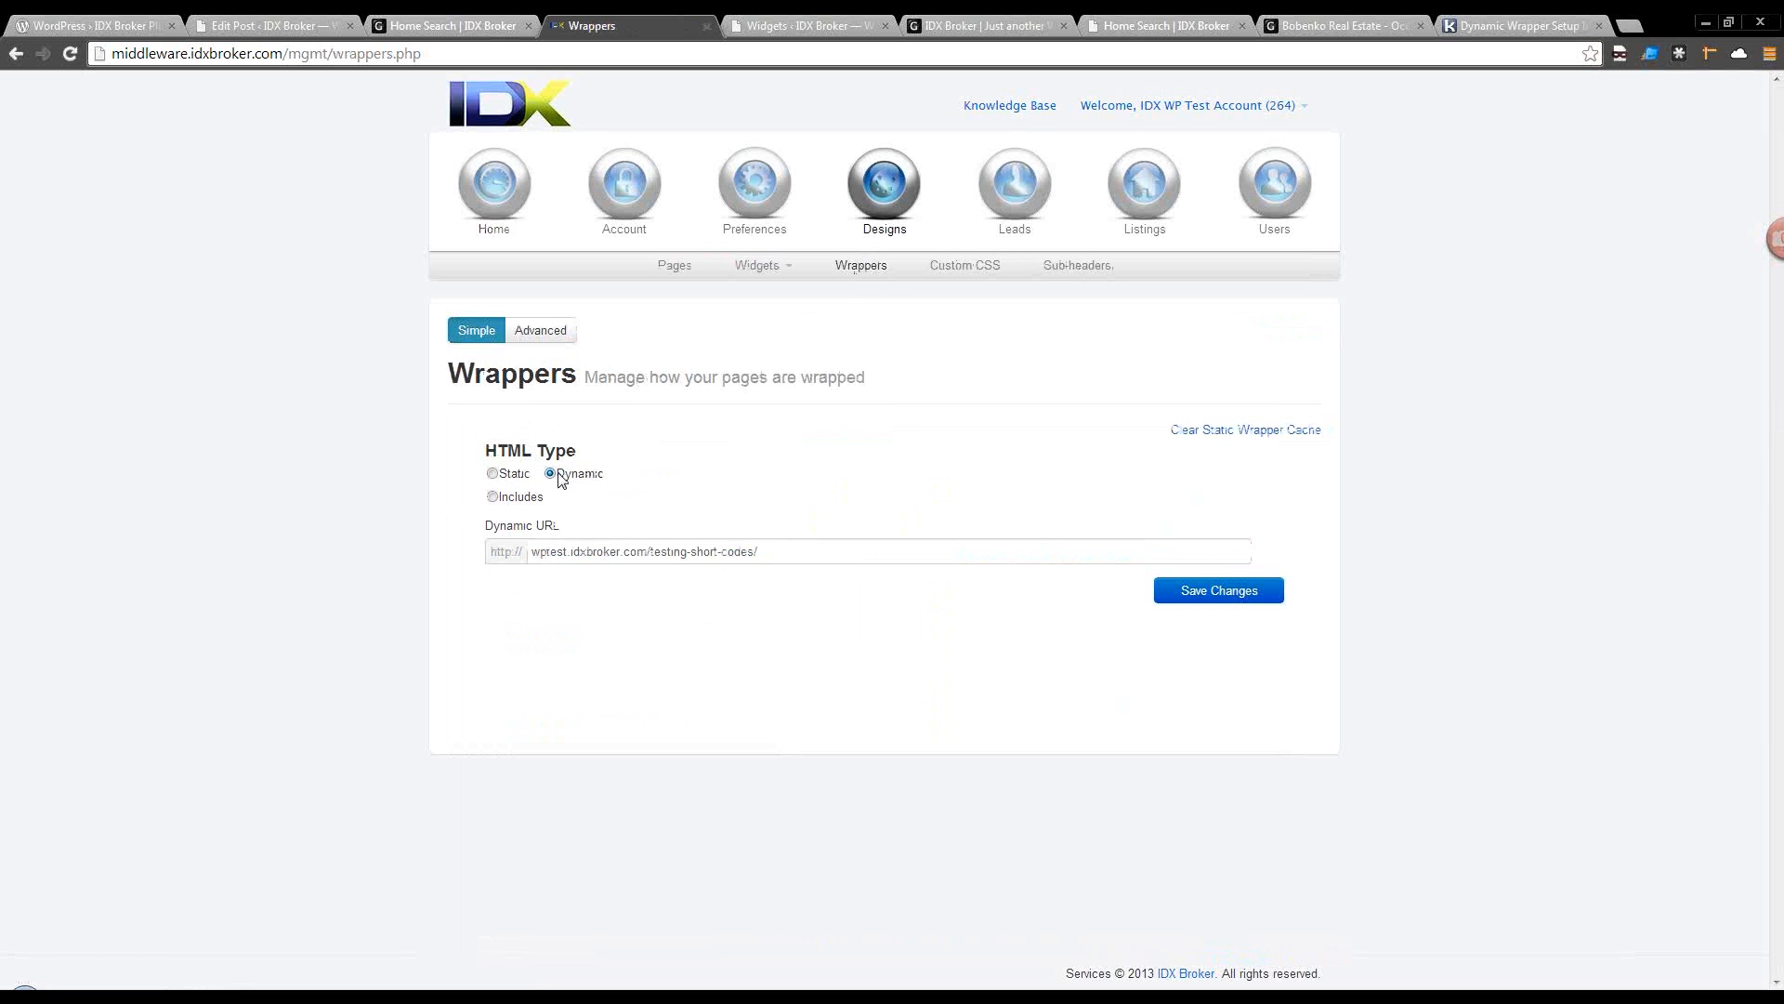
{"action": "triple_click", "coordinate": [803, 559]}
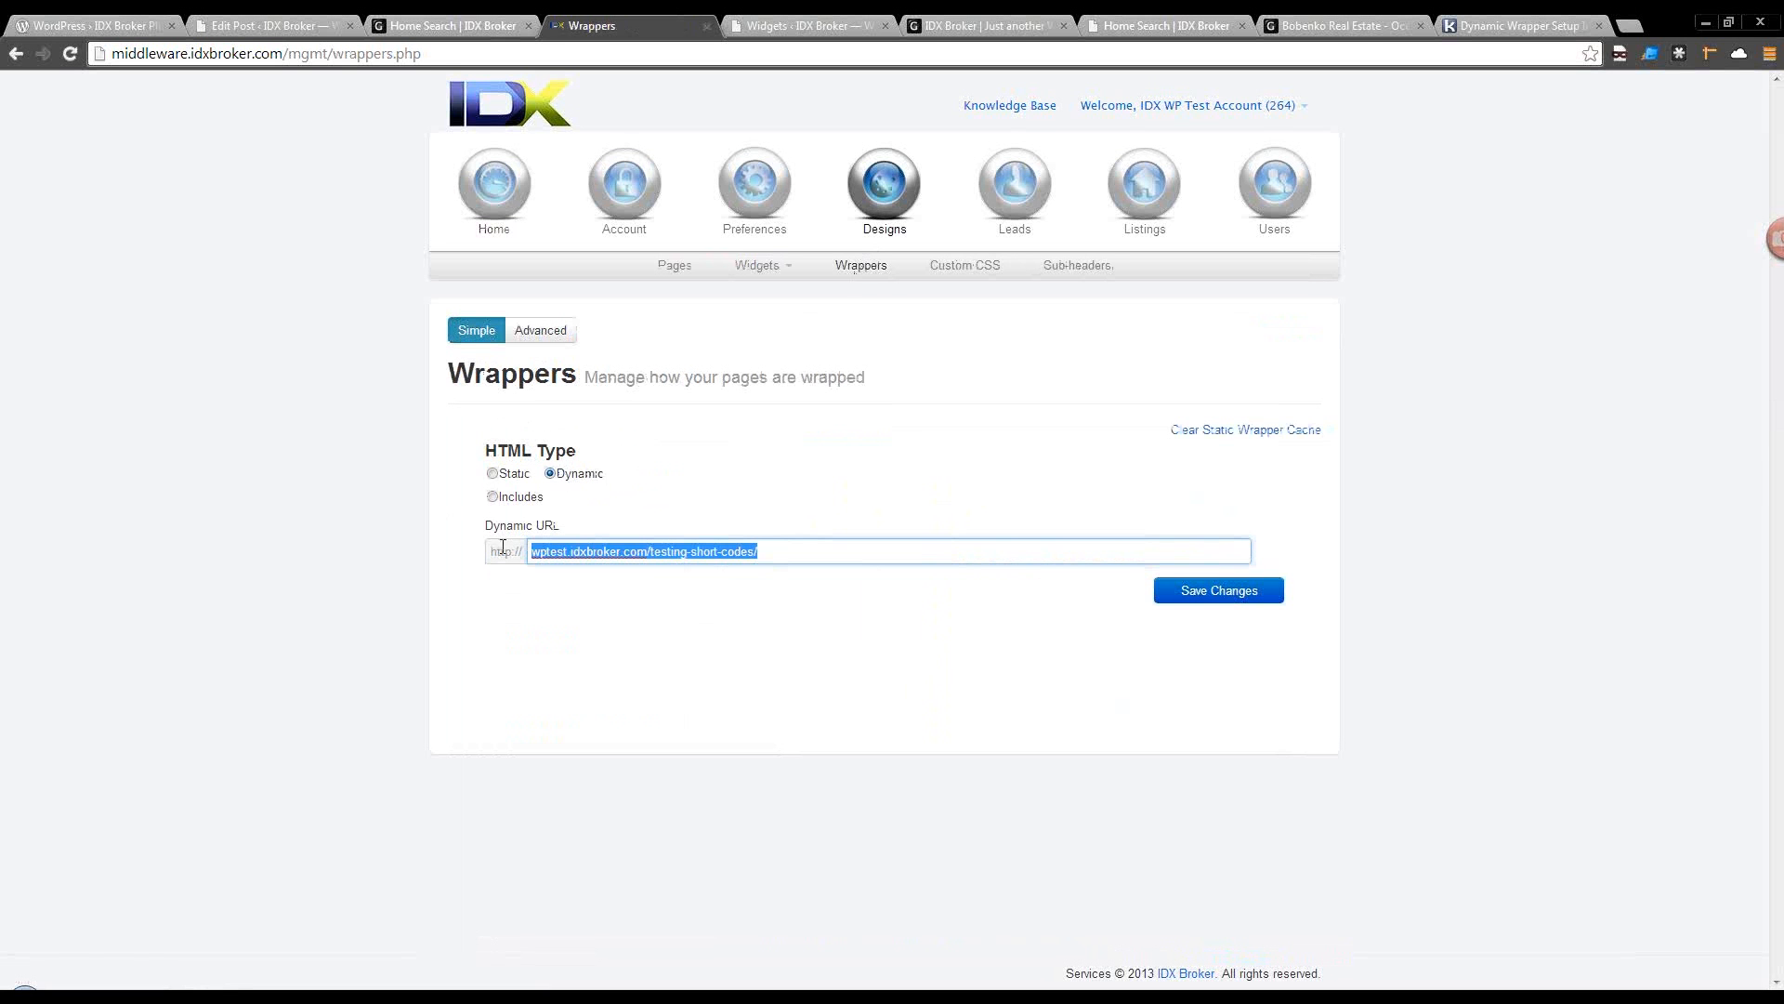
{"action": "right_click", "coordinate": [643, 556]}
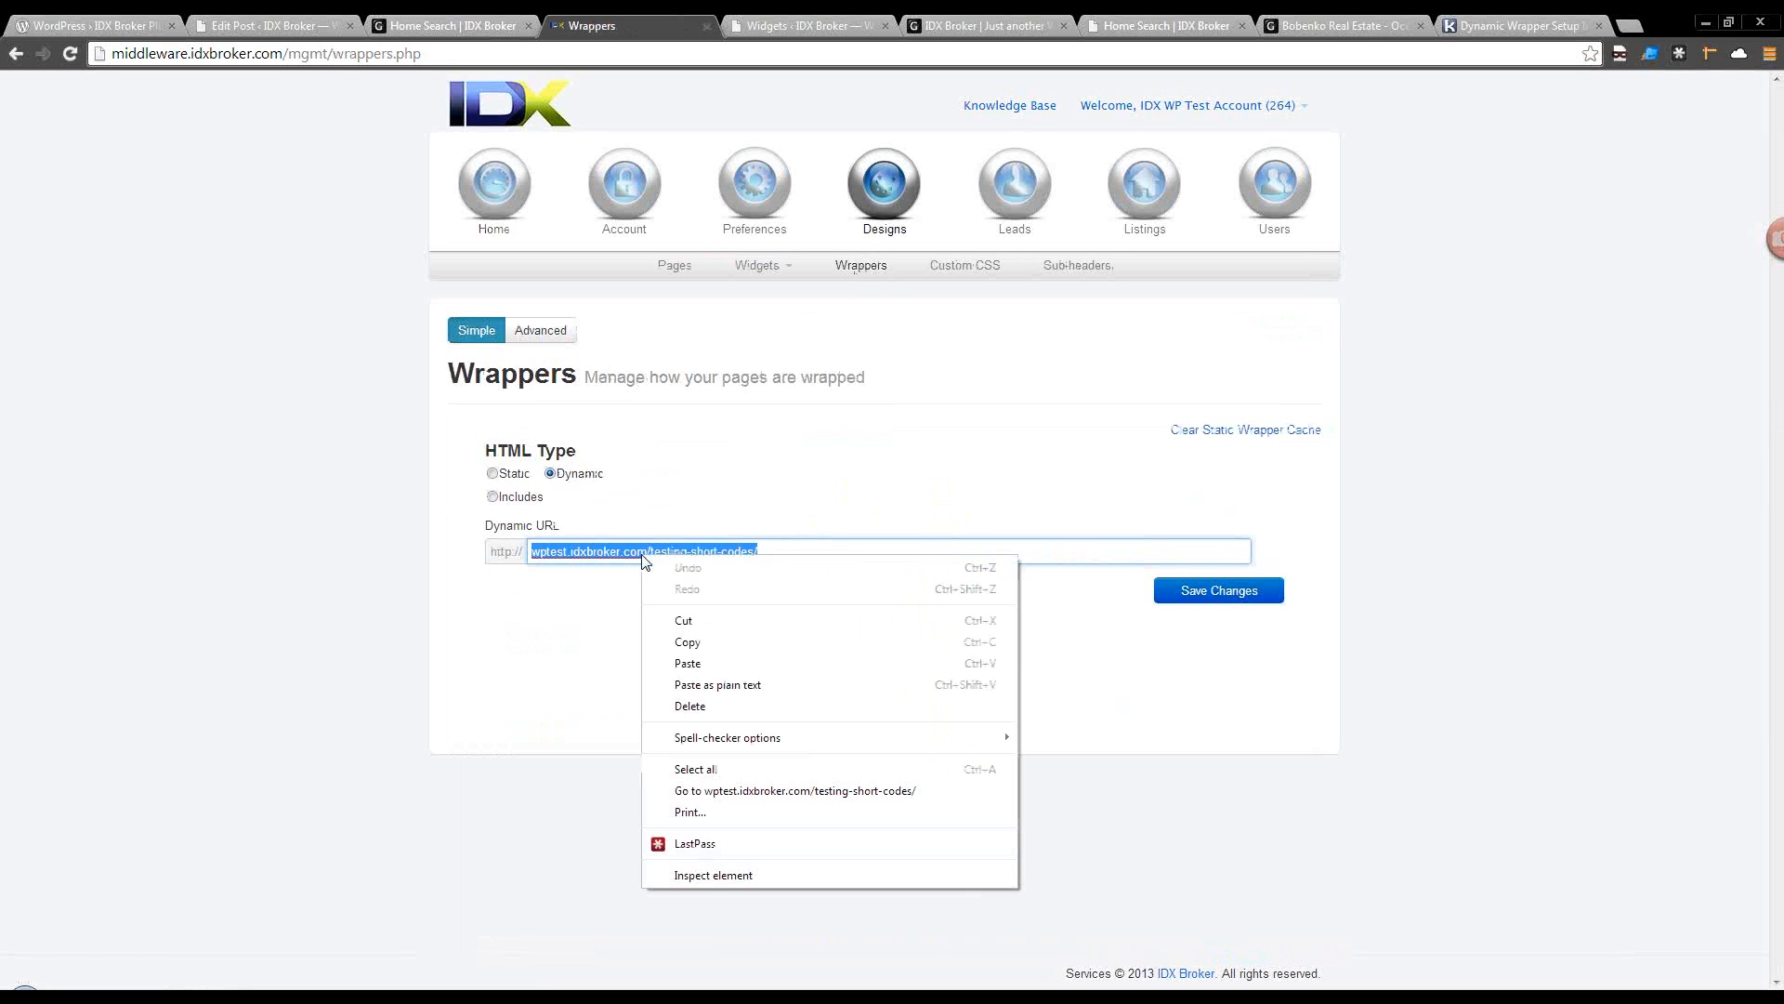
{"action": "left_click", "coordinate": [681, 662]}
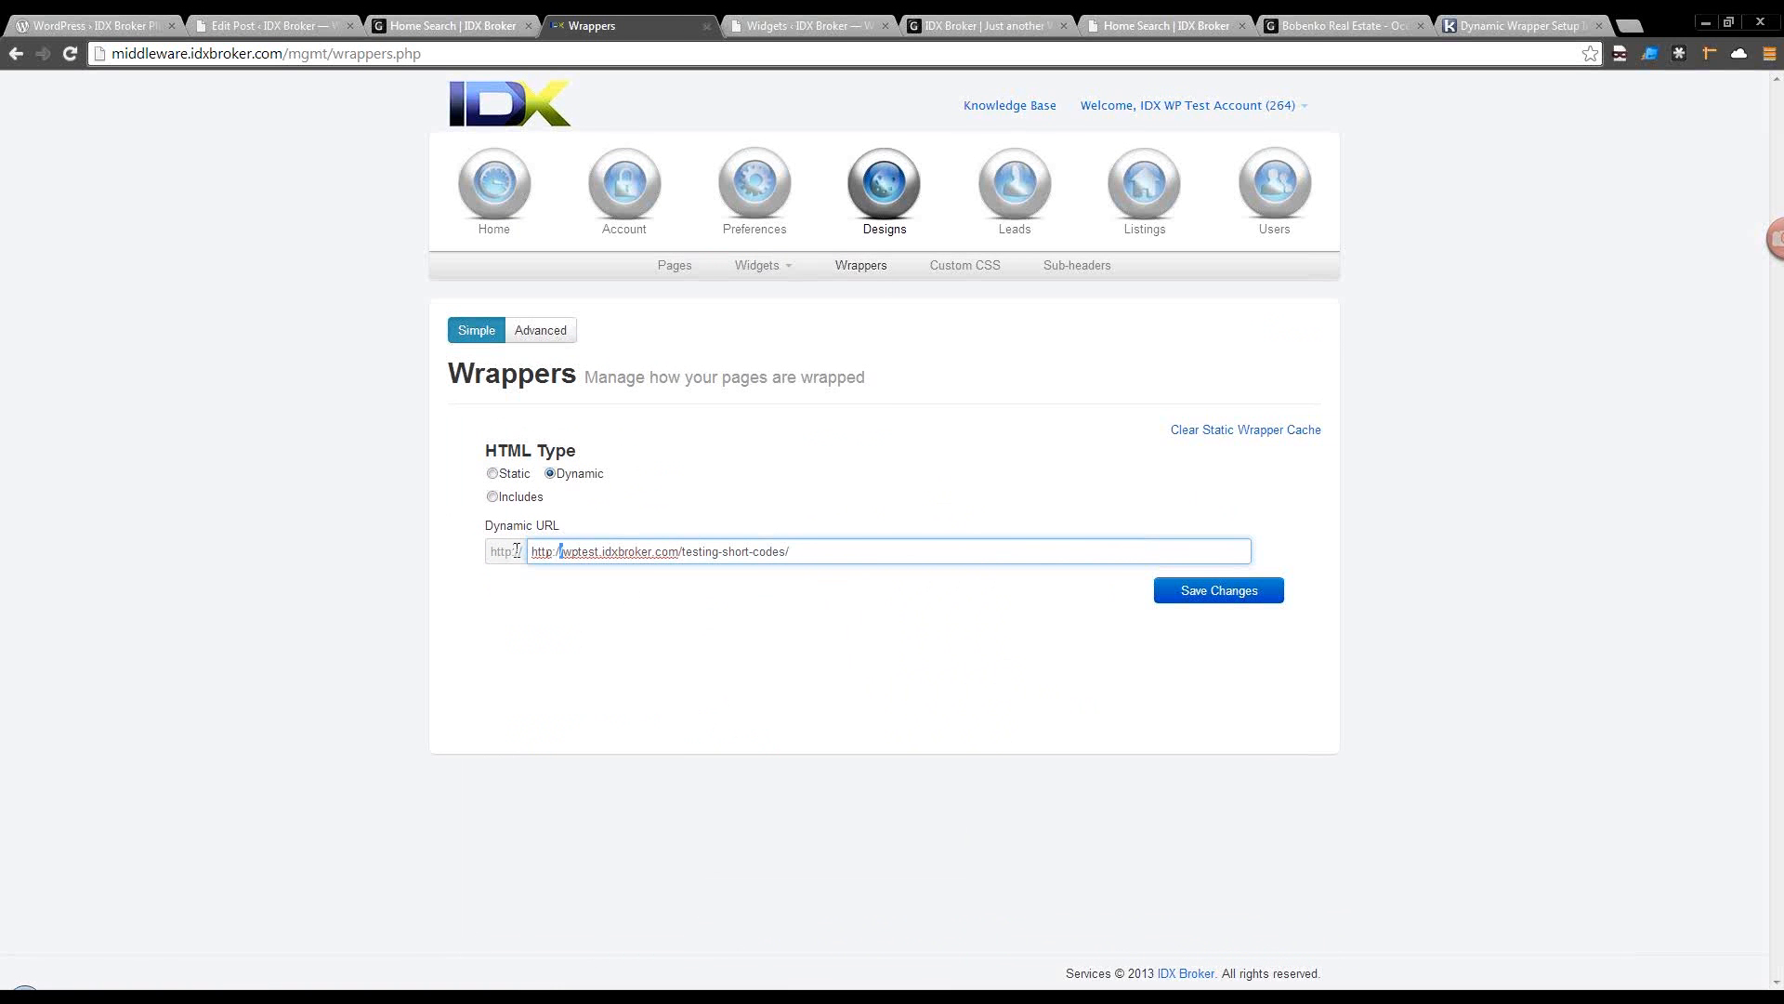
{"action": "left_click_drag", "start_coordinate": [563, 551], "coordinate": [527, 552]}
{"action": "key", "text": "BackSpace"}
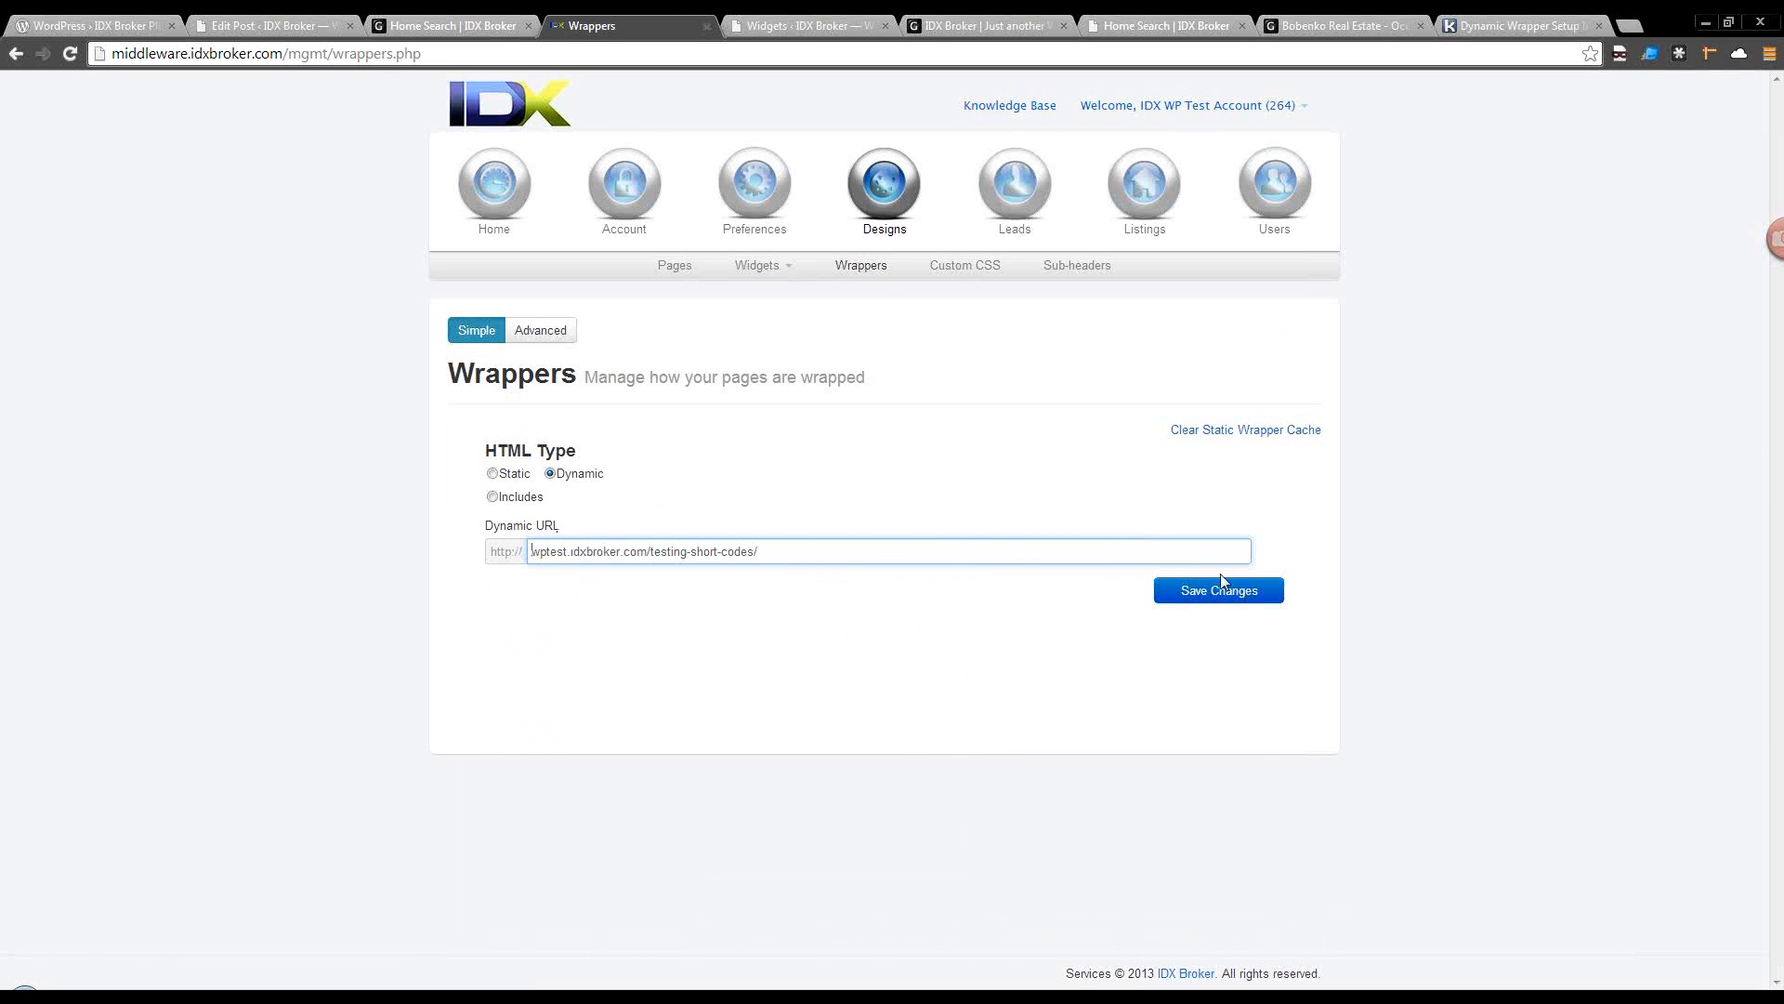
{"action": "left_click", "coordinate": [1233, 605]}
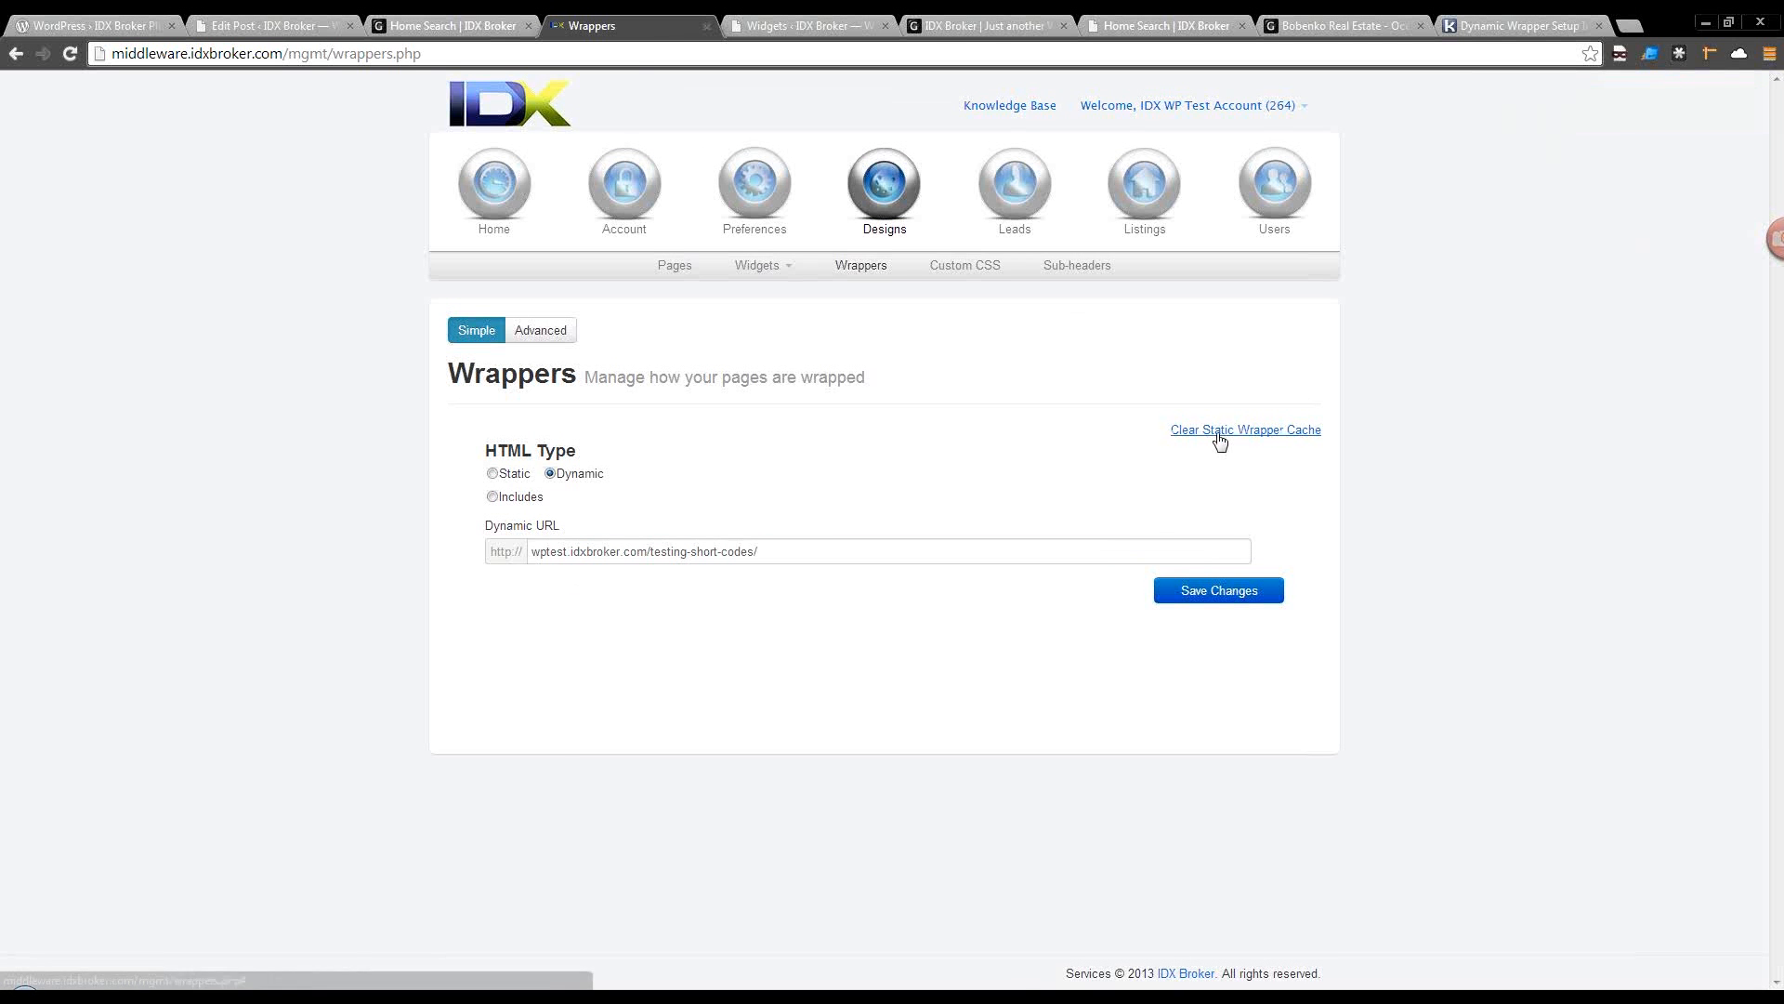
Compare the Wrappers settings with the published post's address and open the site's Email Update Signup page.
{"action": "left_click", "coordinate": [468, 27]}
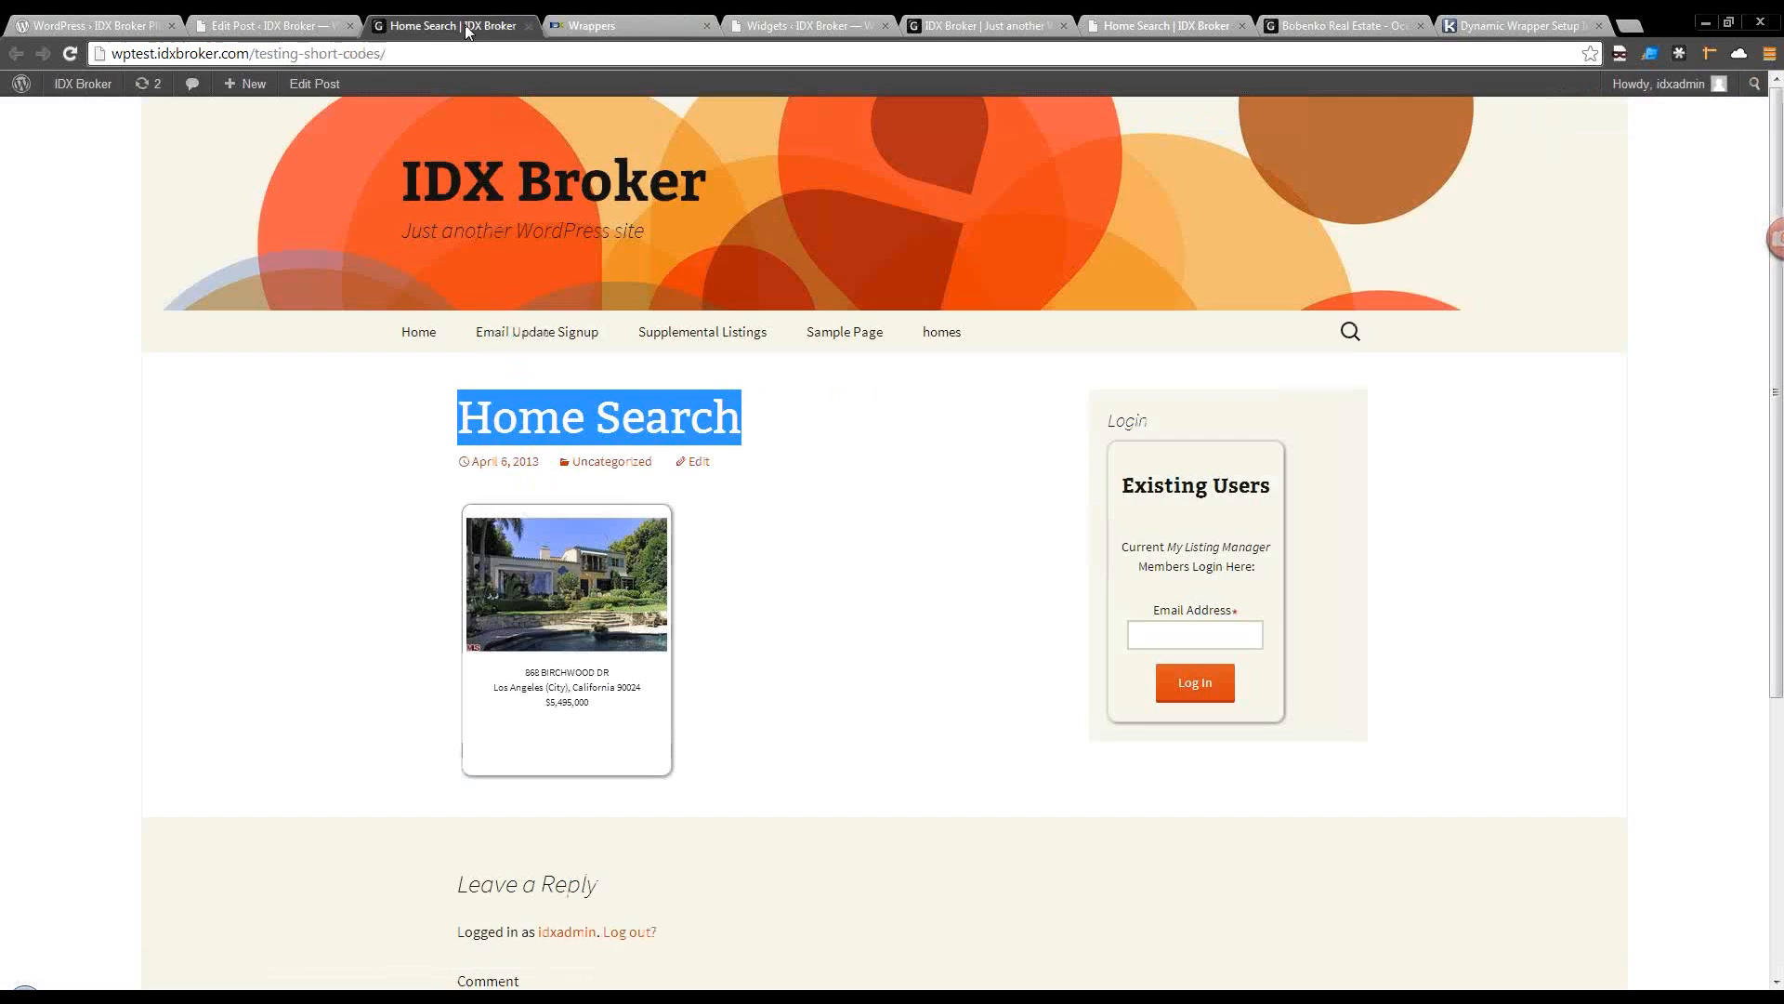
{"action": "left_click", "coordinate": [590, 26]}
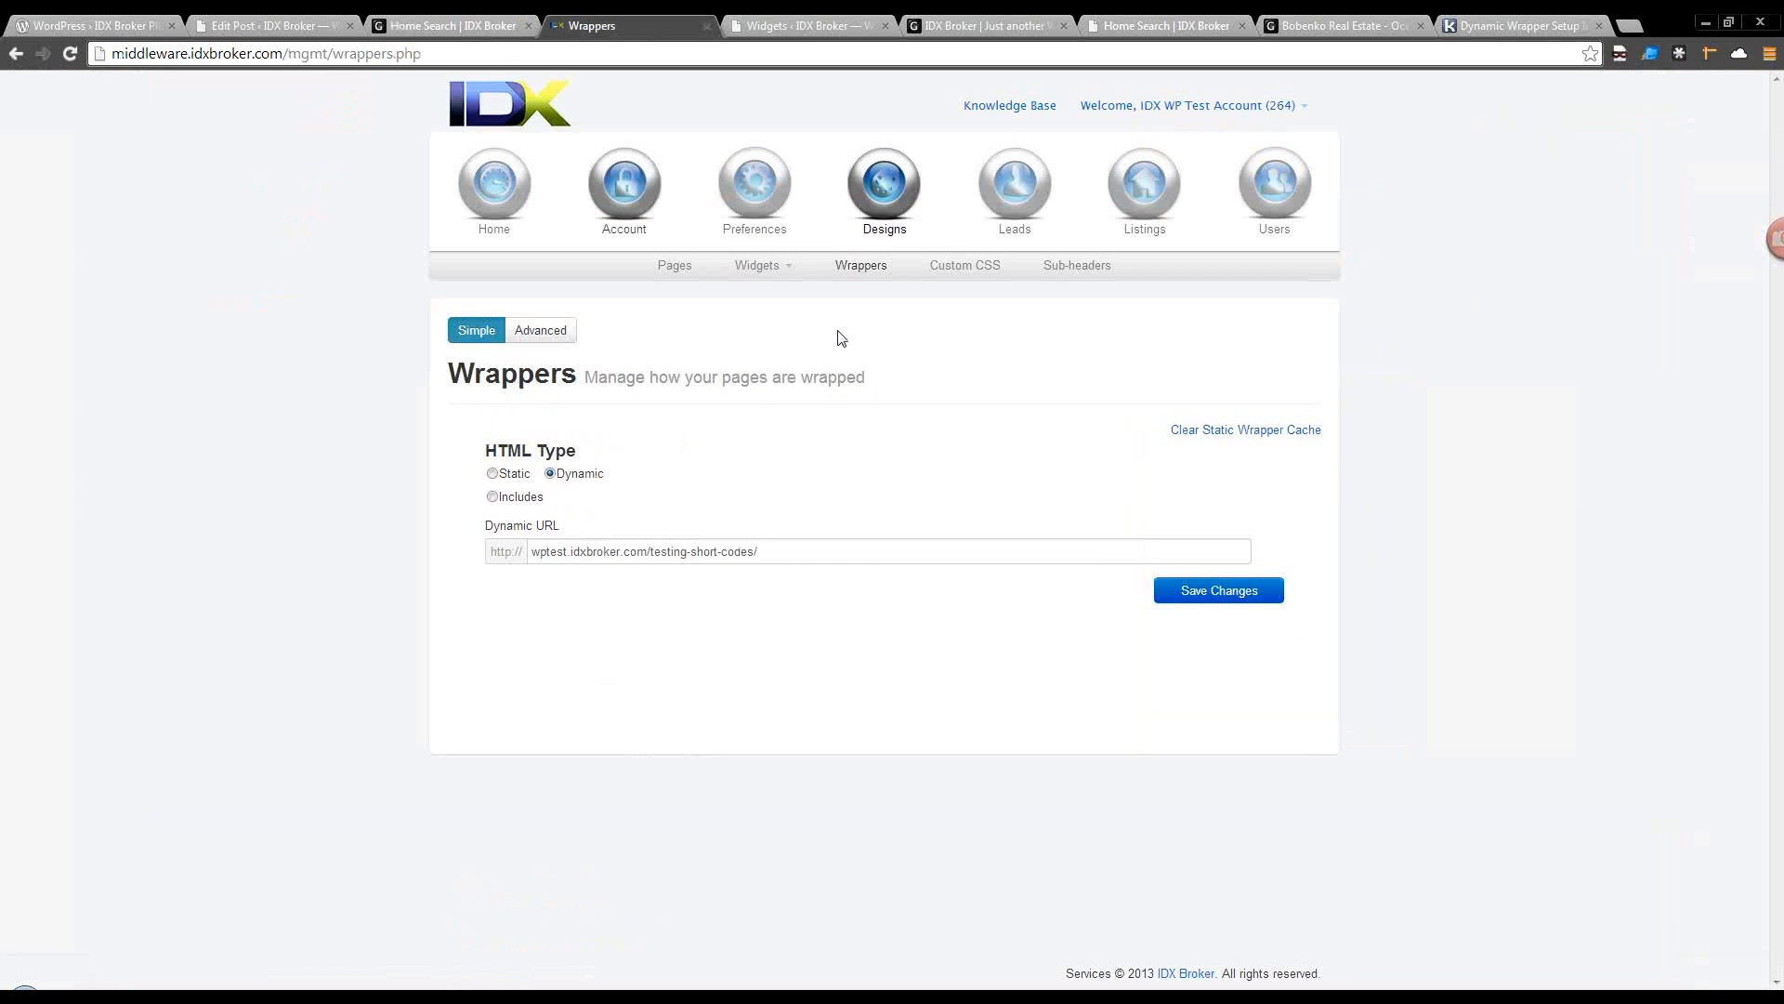
{"action": "left_click", "coordinate": [465, 25]}
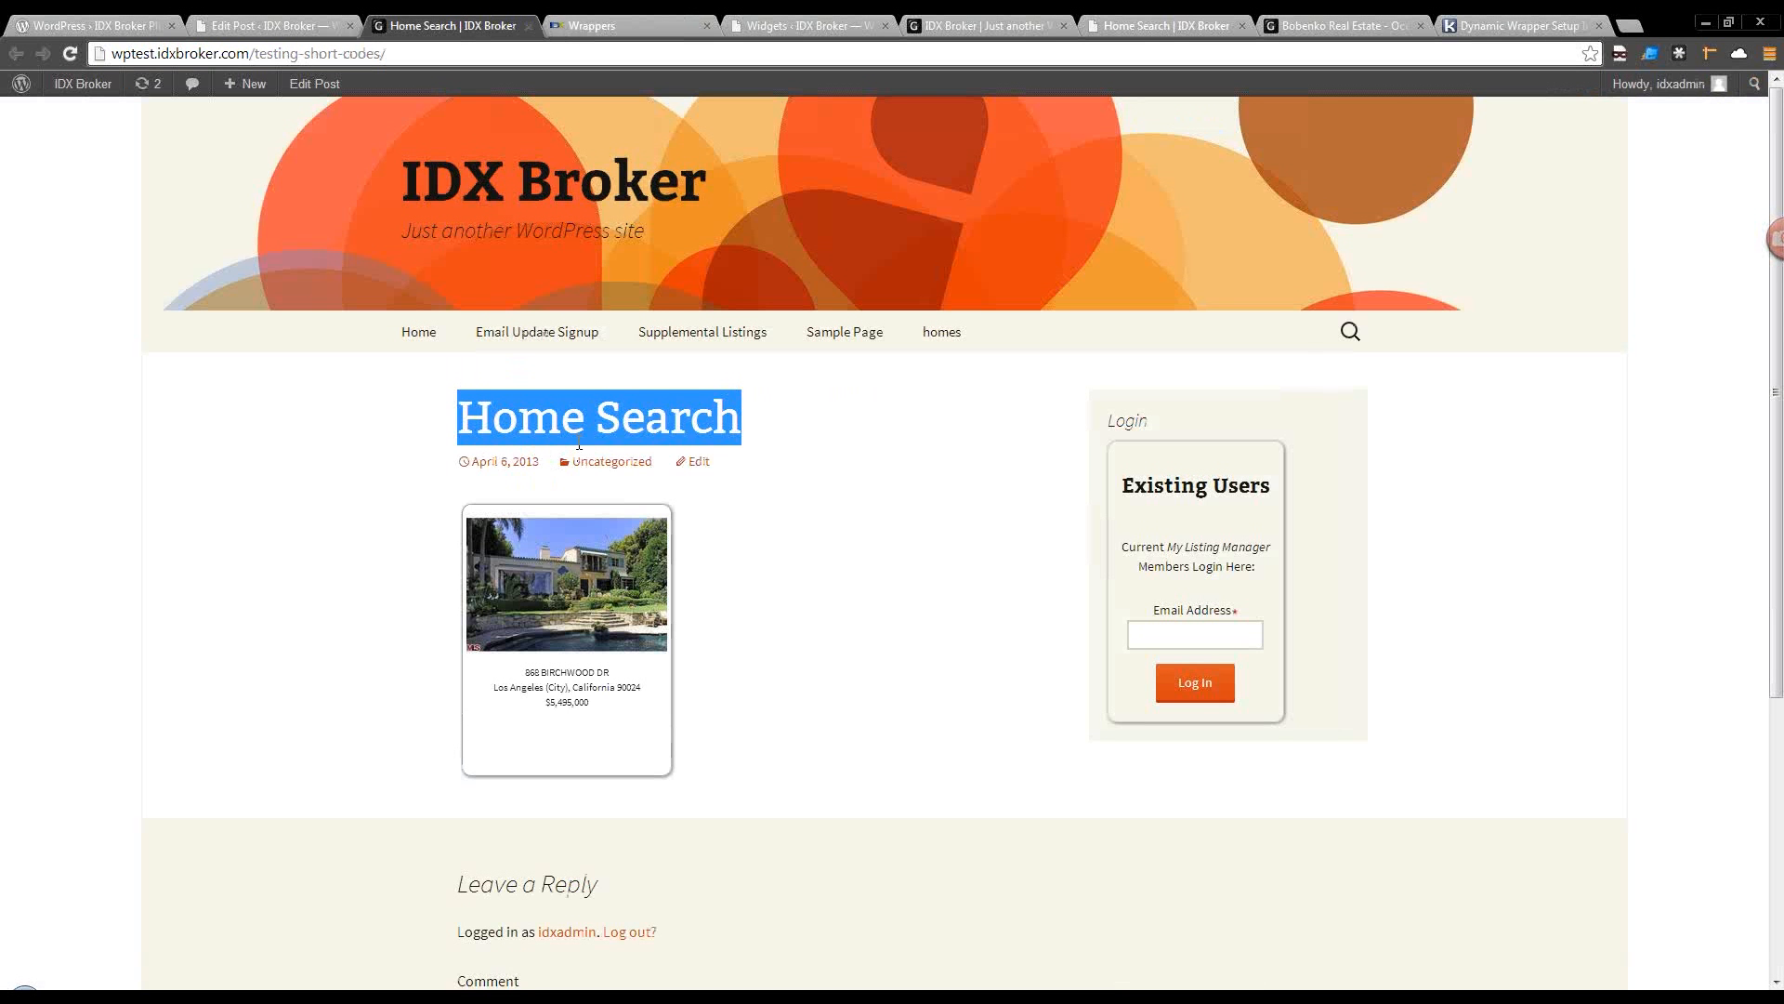
{"action": "left_click", "coordinate": [346, 56]}
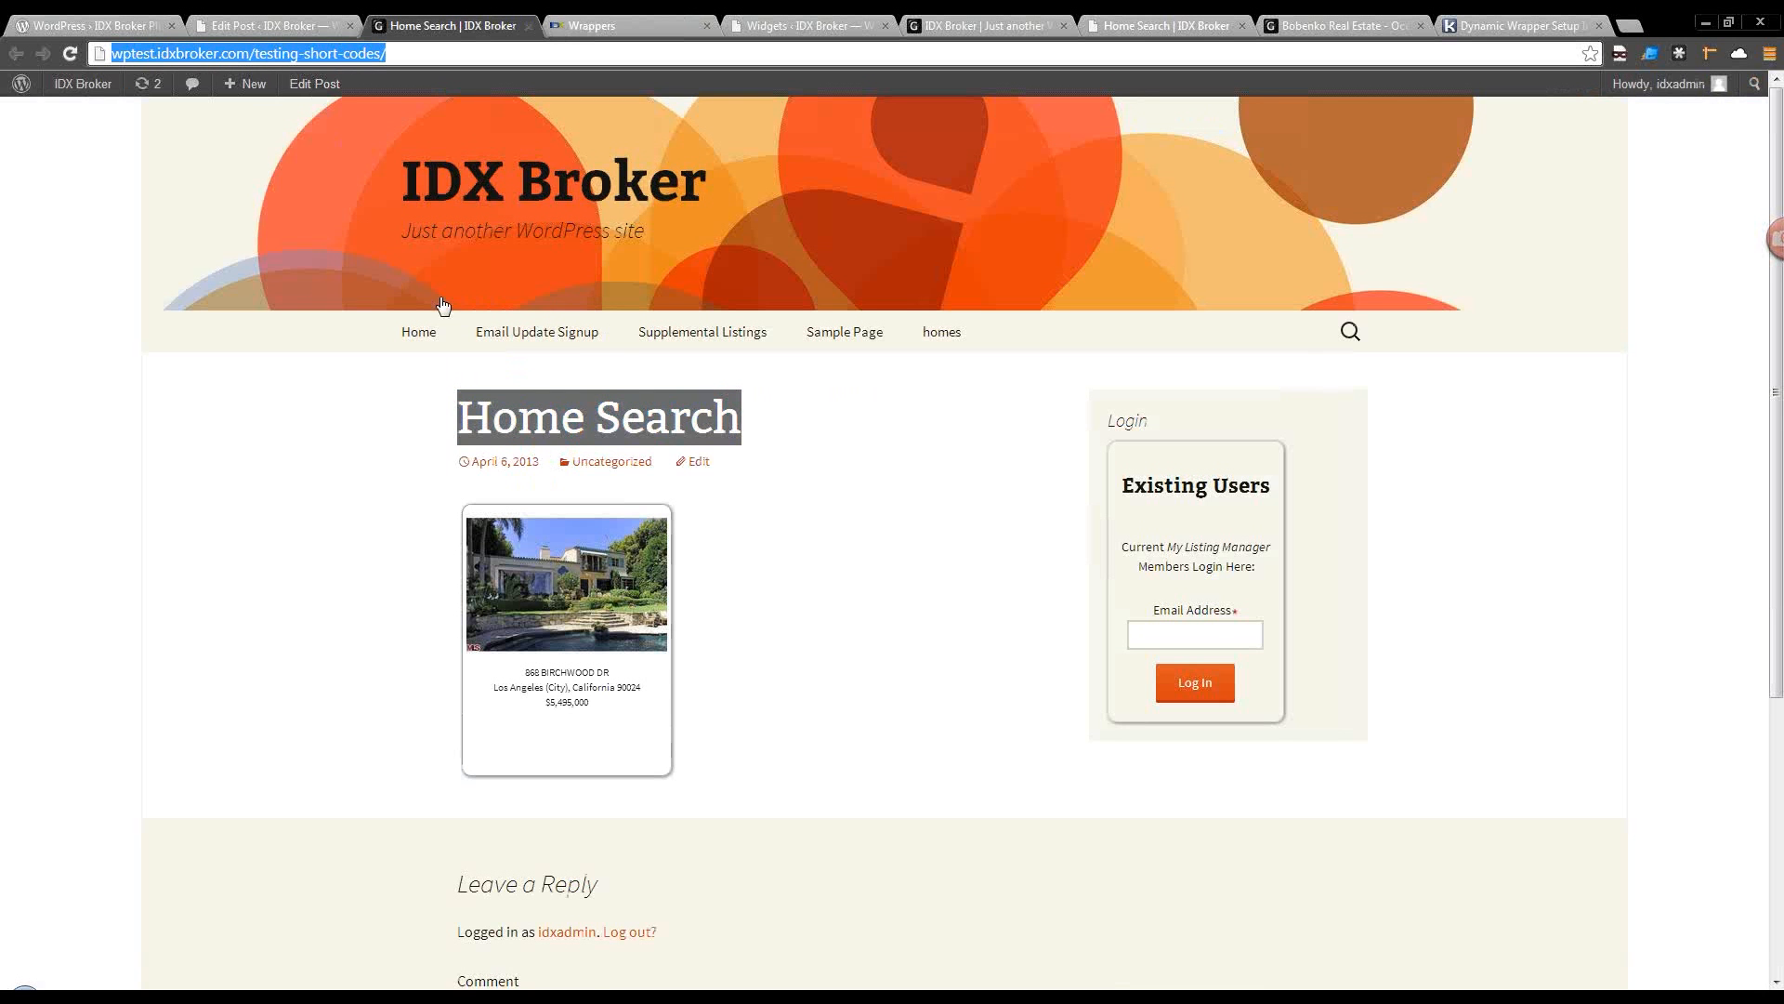
{"action": "left_click", "coordinate": [521, 339]}
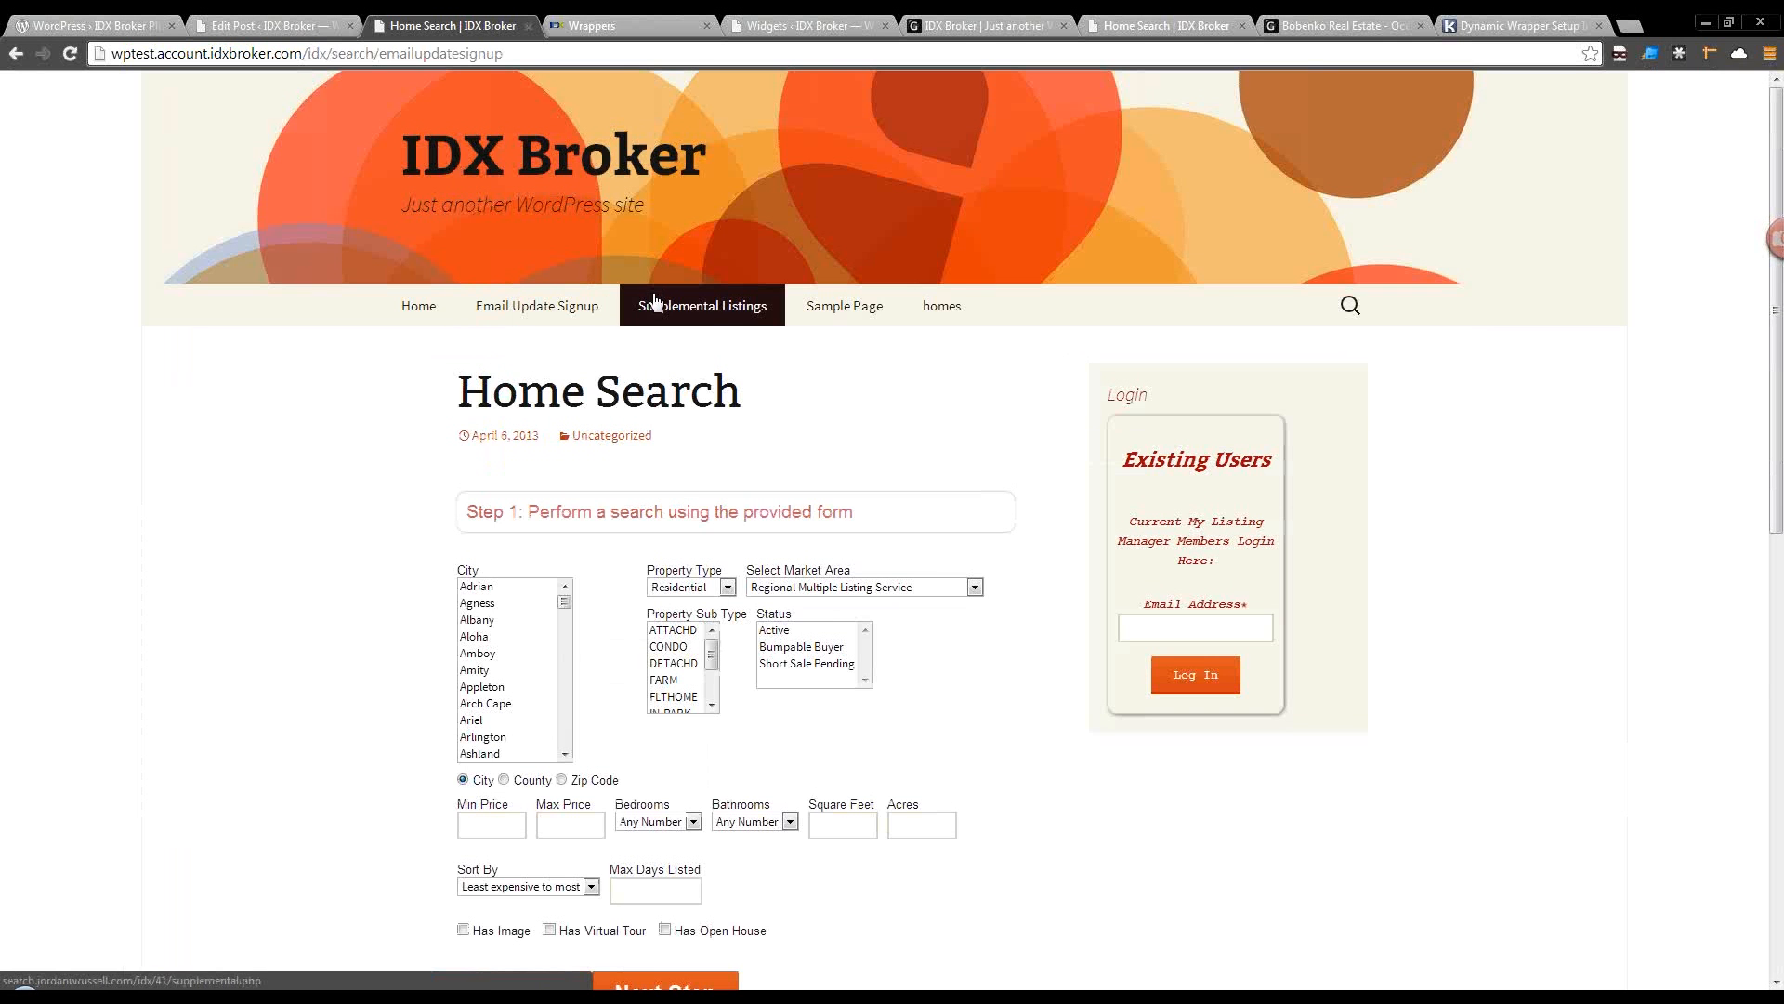
Return to the Wrappers settings and copy the Dynamic URL wptest.idxbroker.com/testing-short-codes/.
{"action": "left_click", "coordinate": [604, 19]}
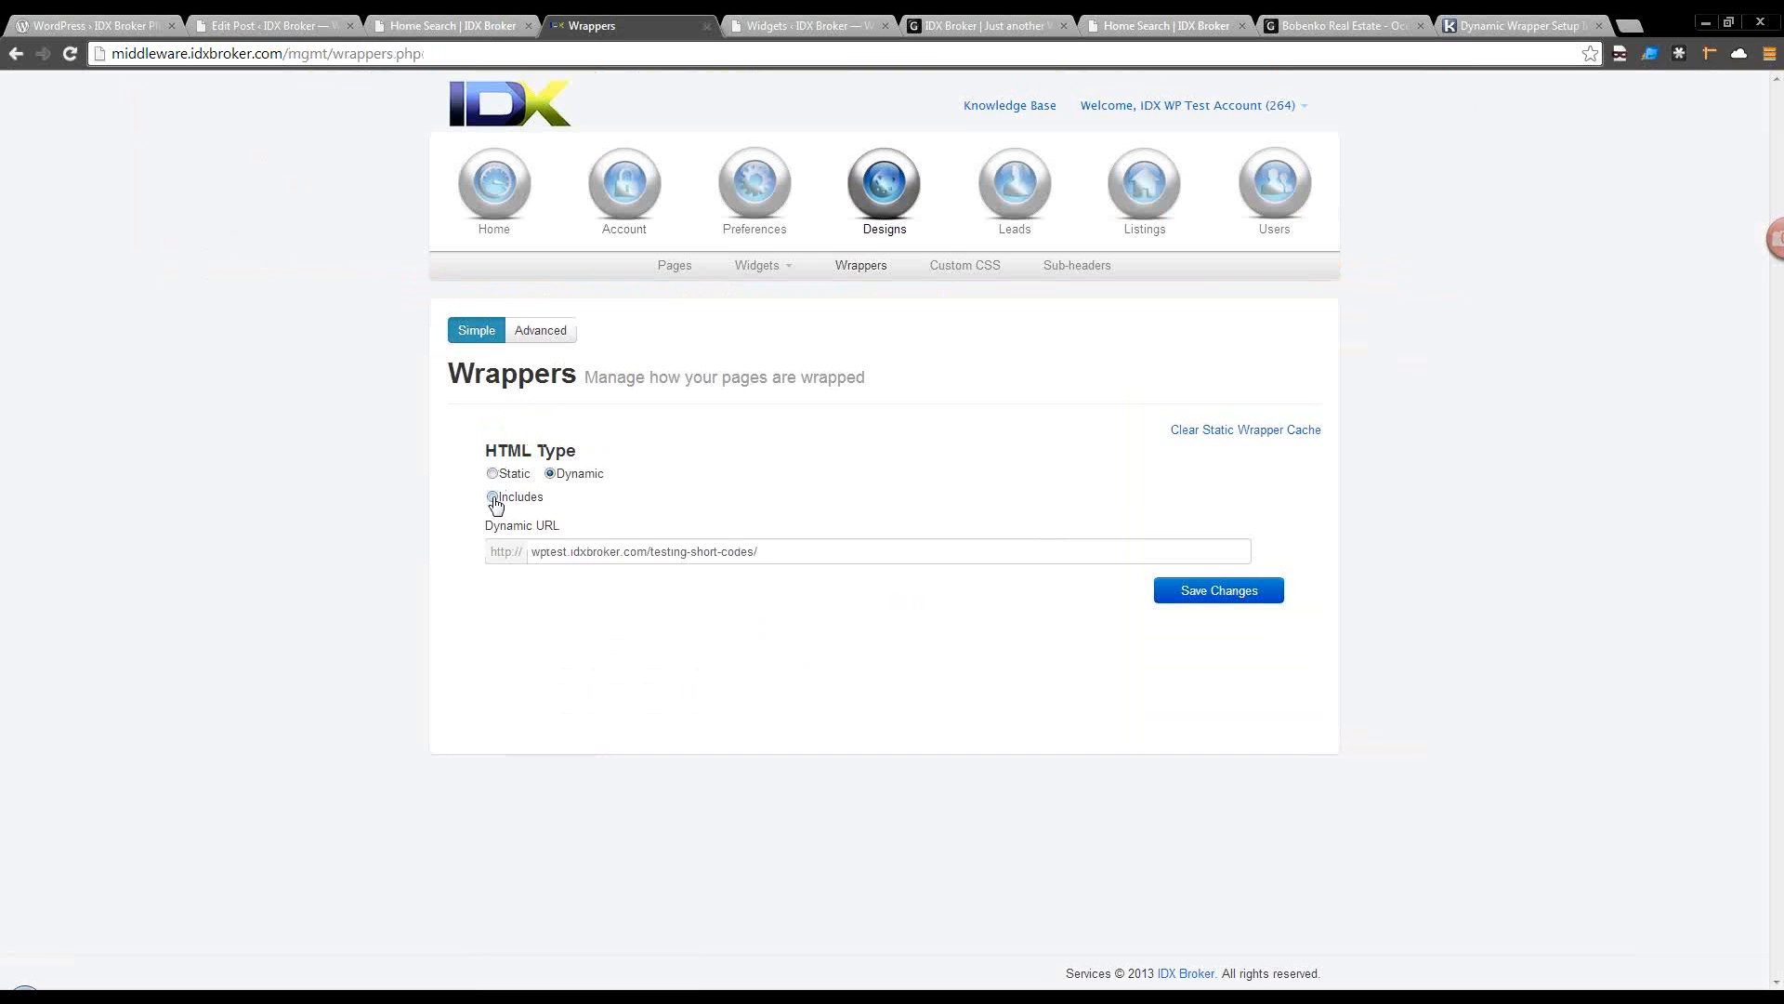
{"action": "left_click_drag", "start_coordinate": [760, 551], "coordinate": [524, 559]}
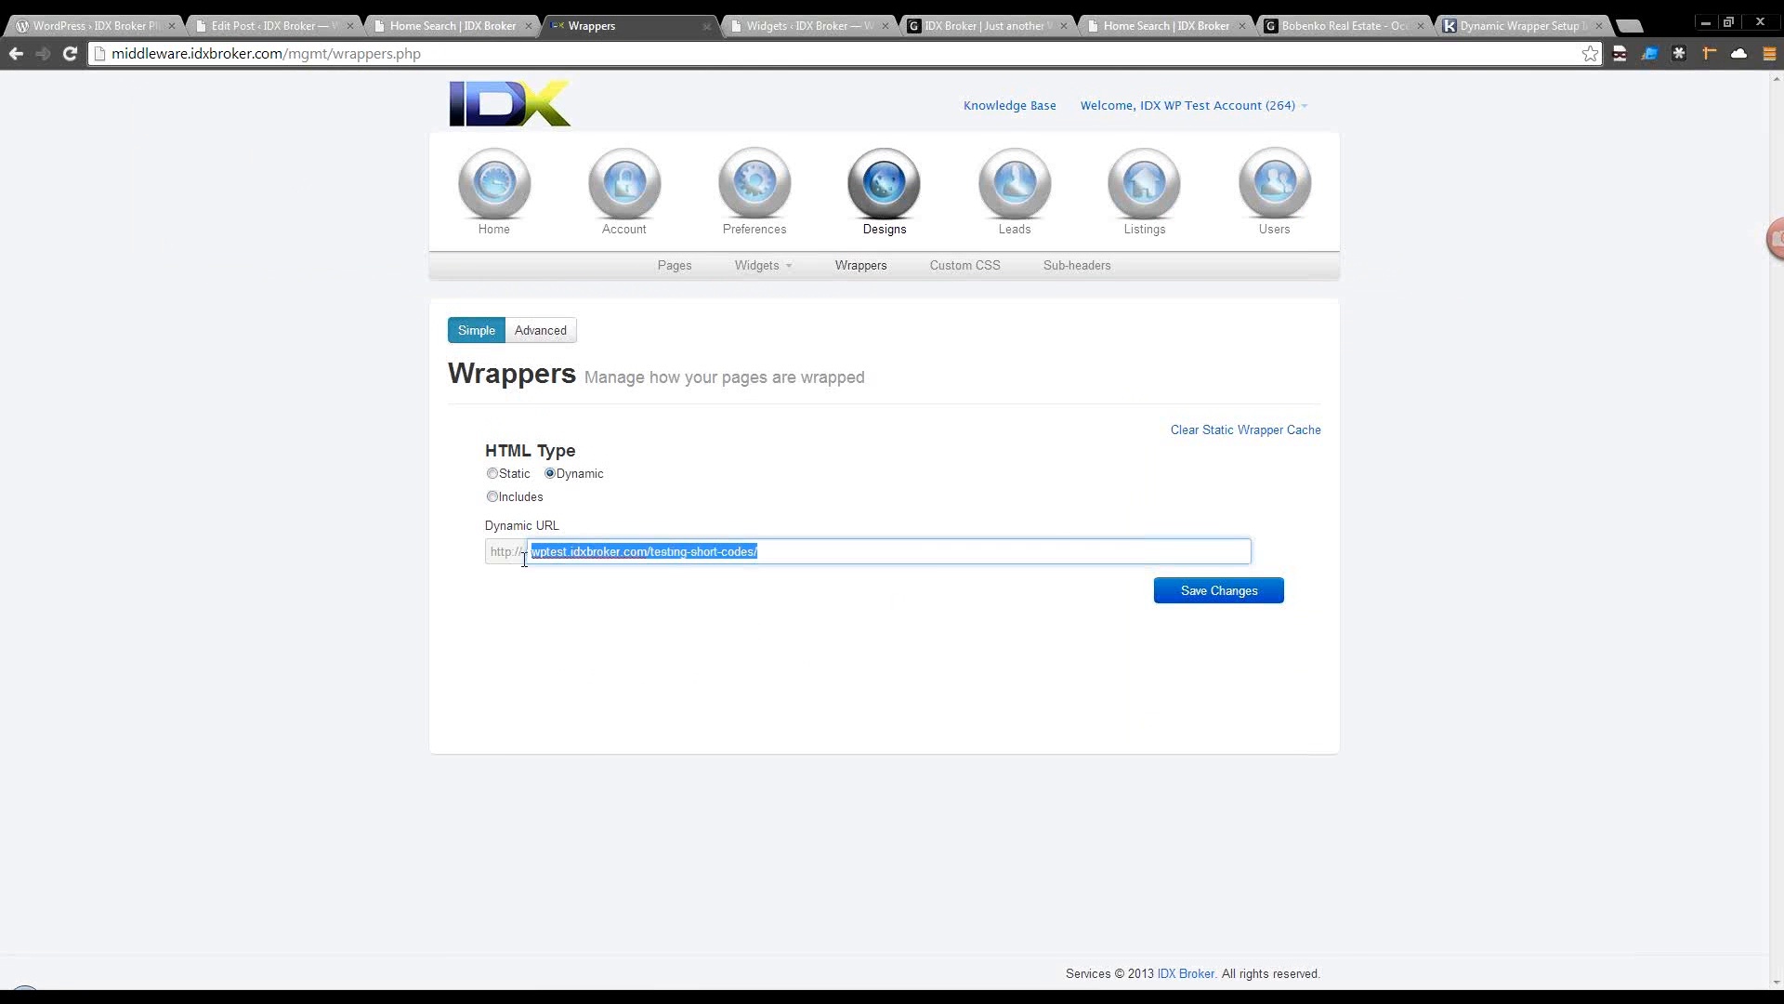
{"action": "right_click", "coordinate": [537, 555]}
{"action": "left_click", "coordinate": [595, 644]}
Empty the Dynamic URL with the HTML type kept at Dynamic, save the change, and clear the static wrapper cache.
{"action": "left_click", "coordinate": [493, 498]}
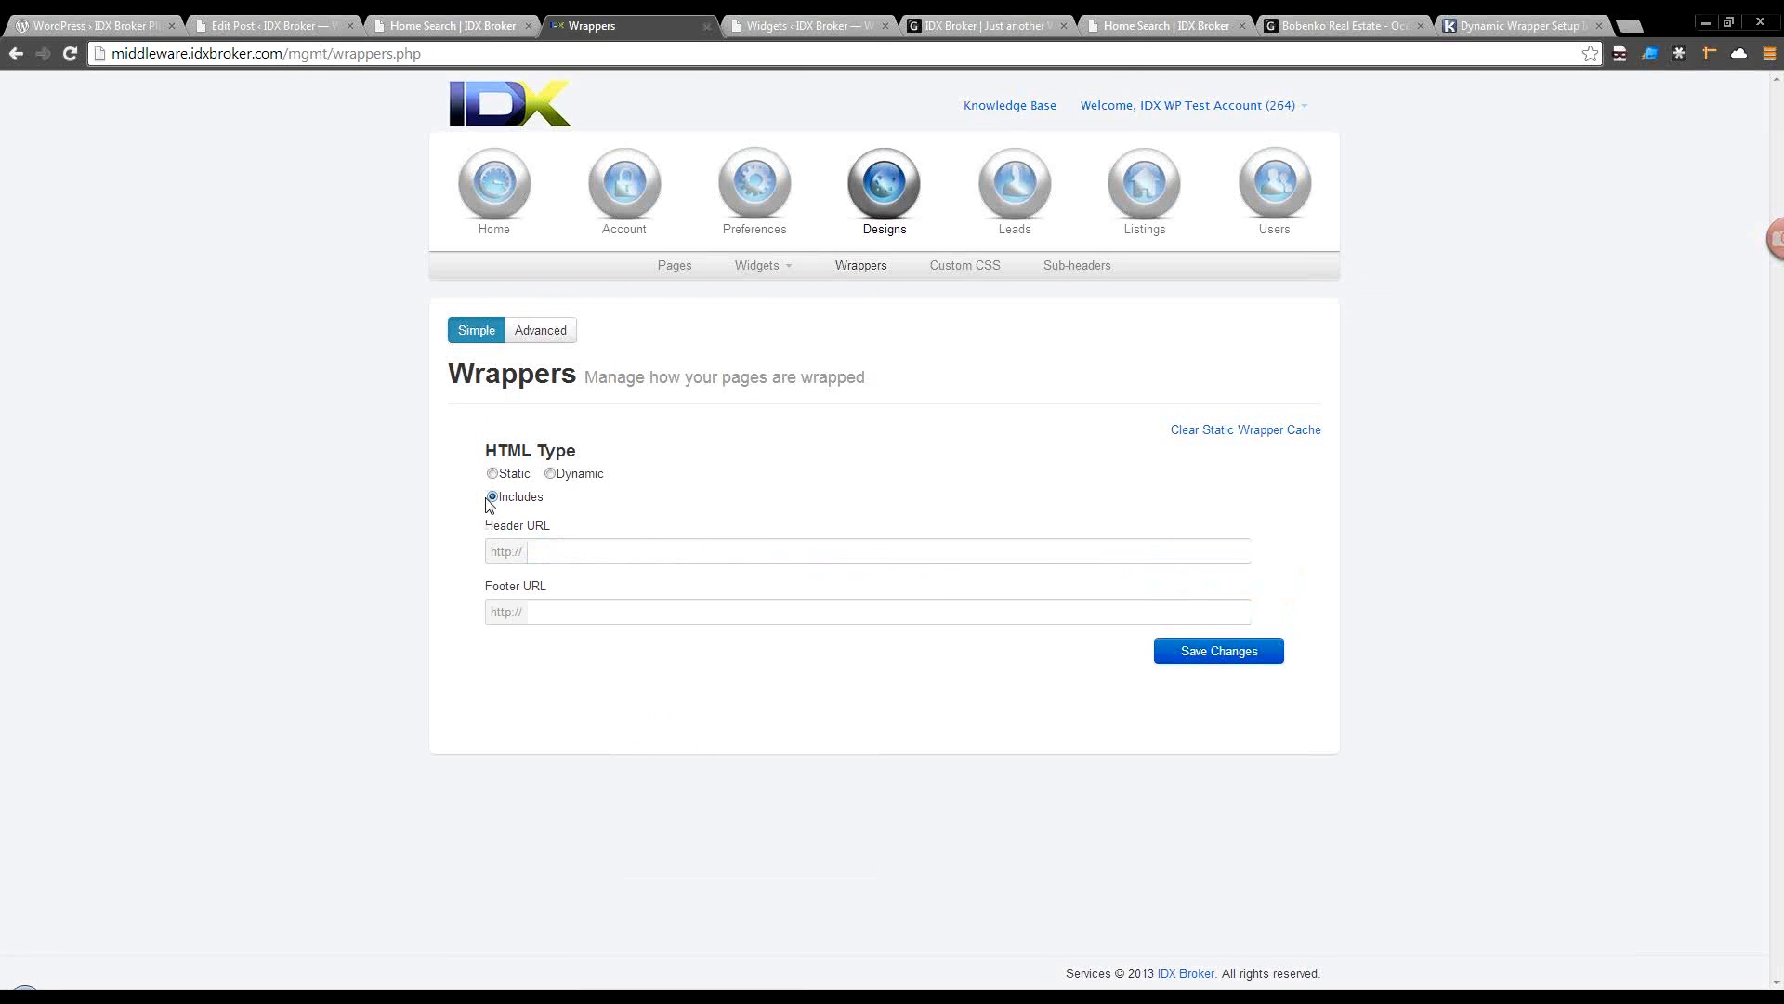
{"action": "left_click", "coordinate": [551, 474]}
{"action": "triple_click", "coordinate": [776, 550]}
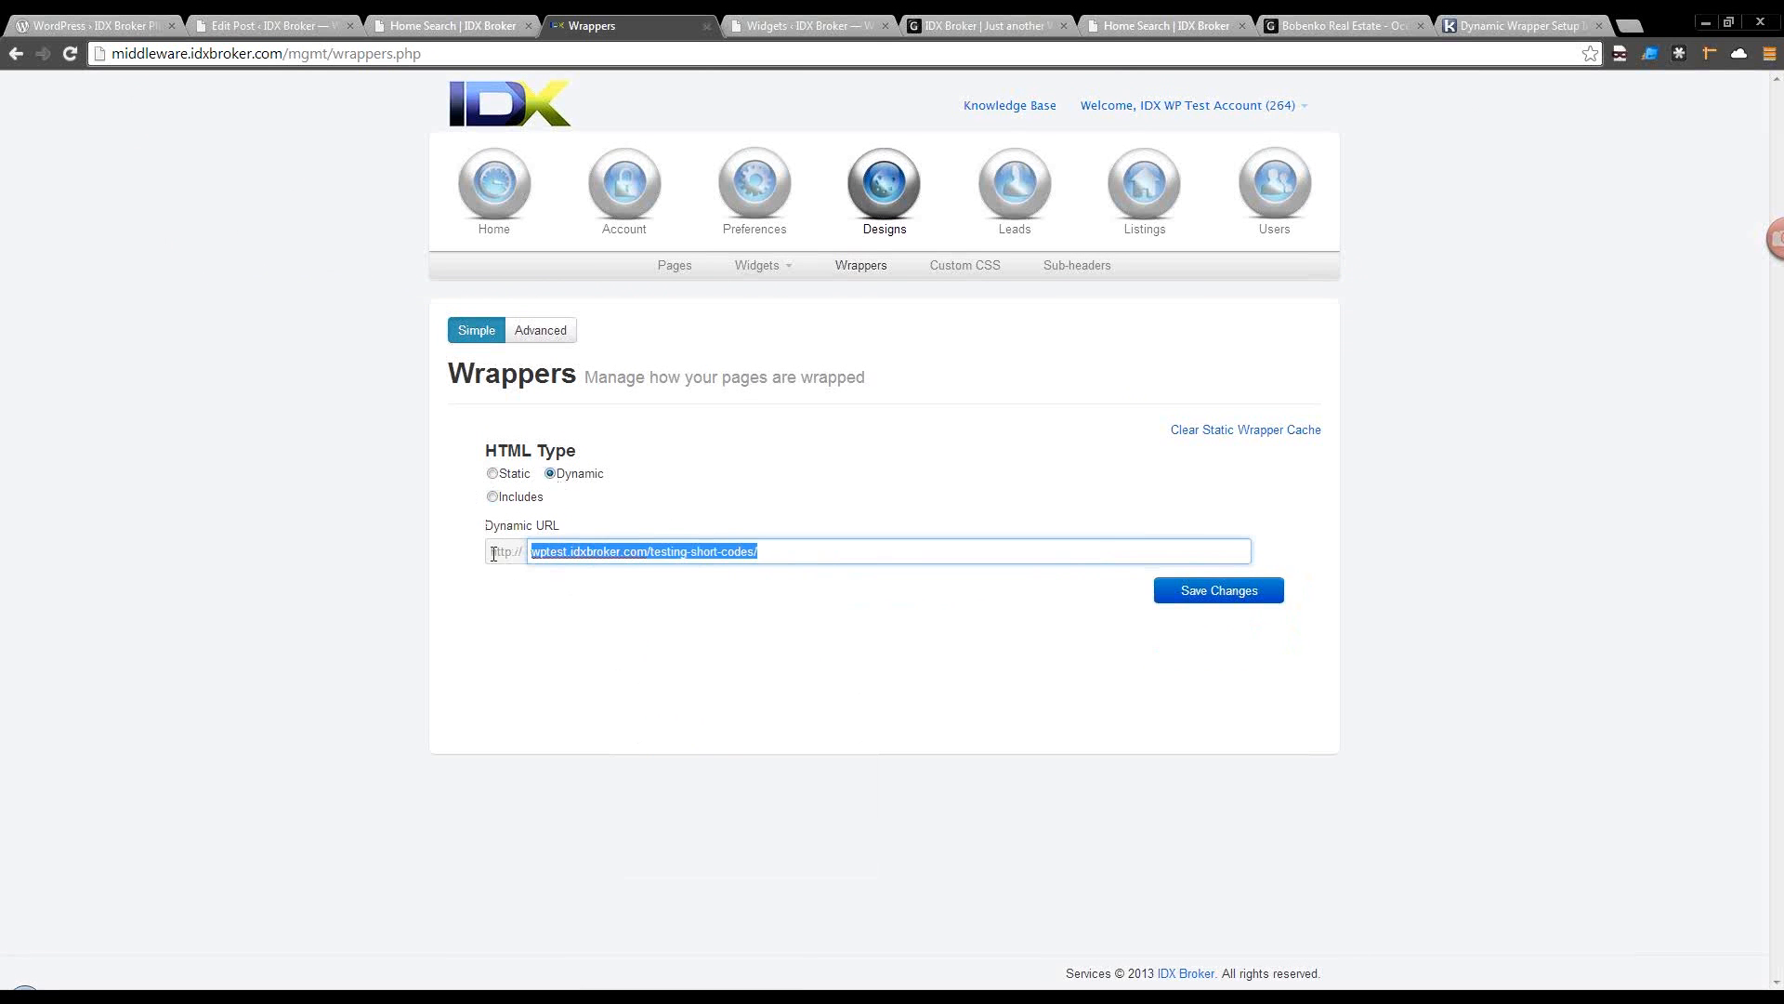
{"action": "key", "text": "BackSpace"}
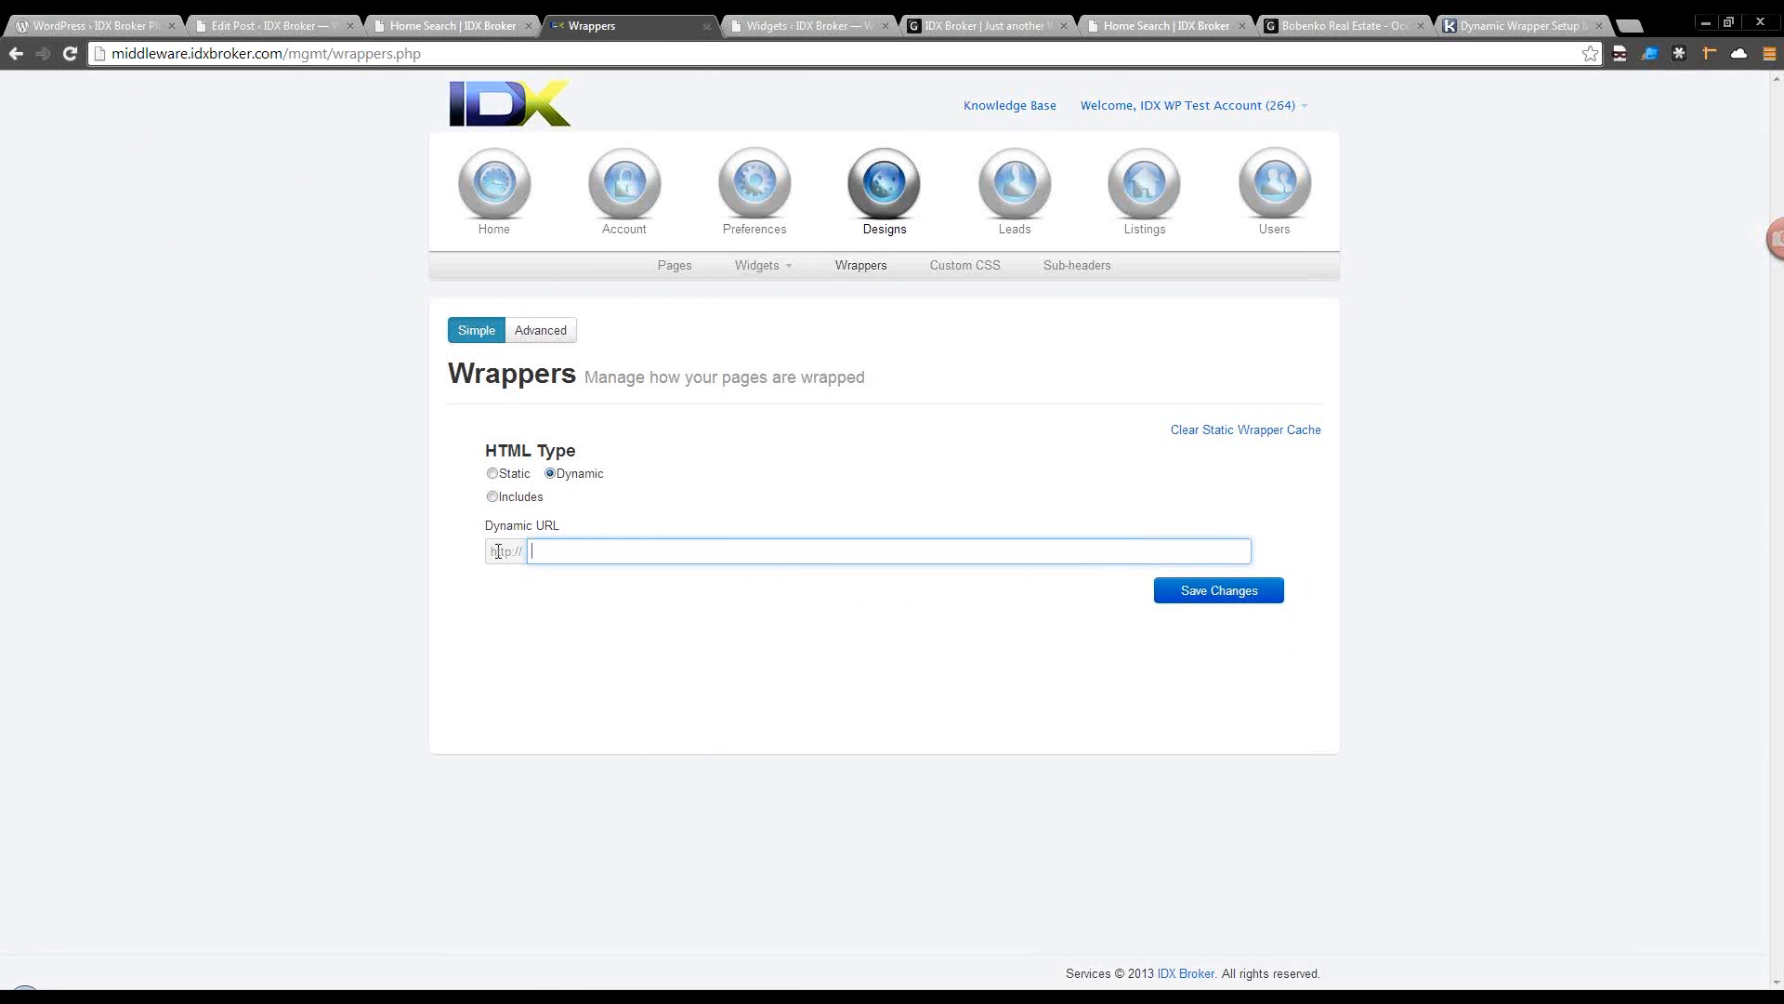
{"action": "left_click", "coordinate": [1187, 596]}
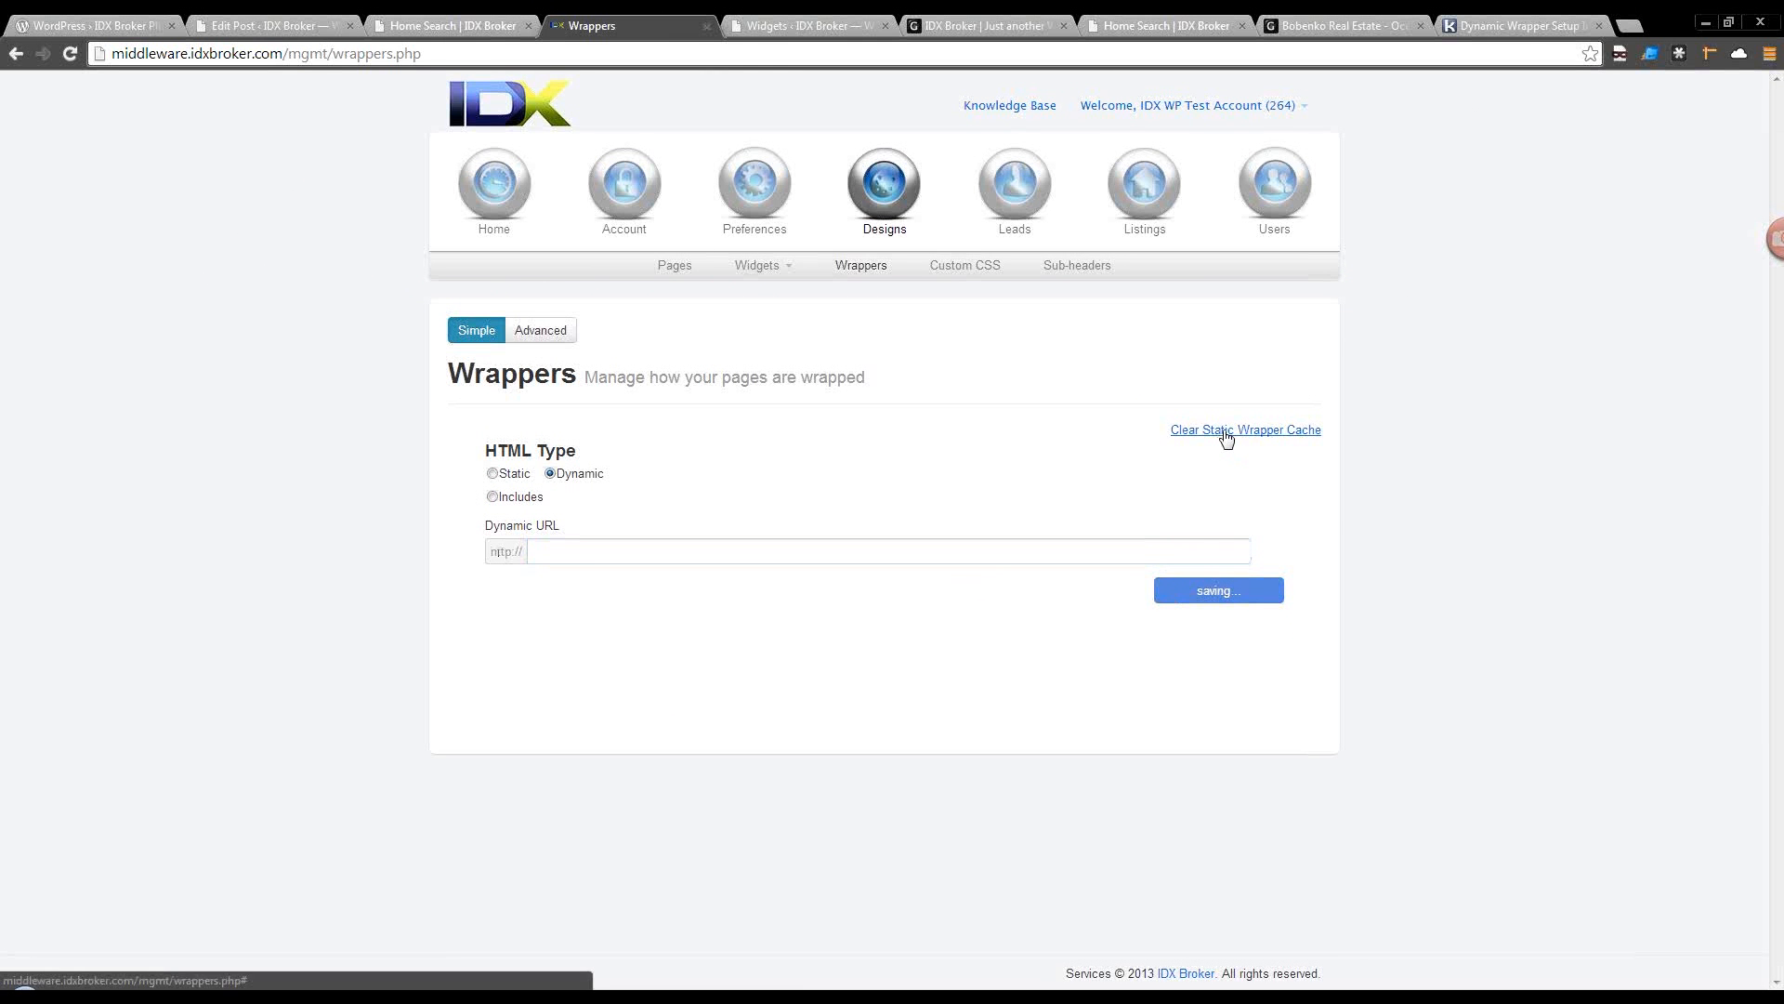
{"action": "left_click", "coordinate": [1227, 431]}
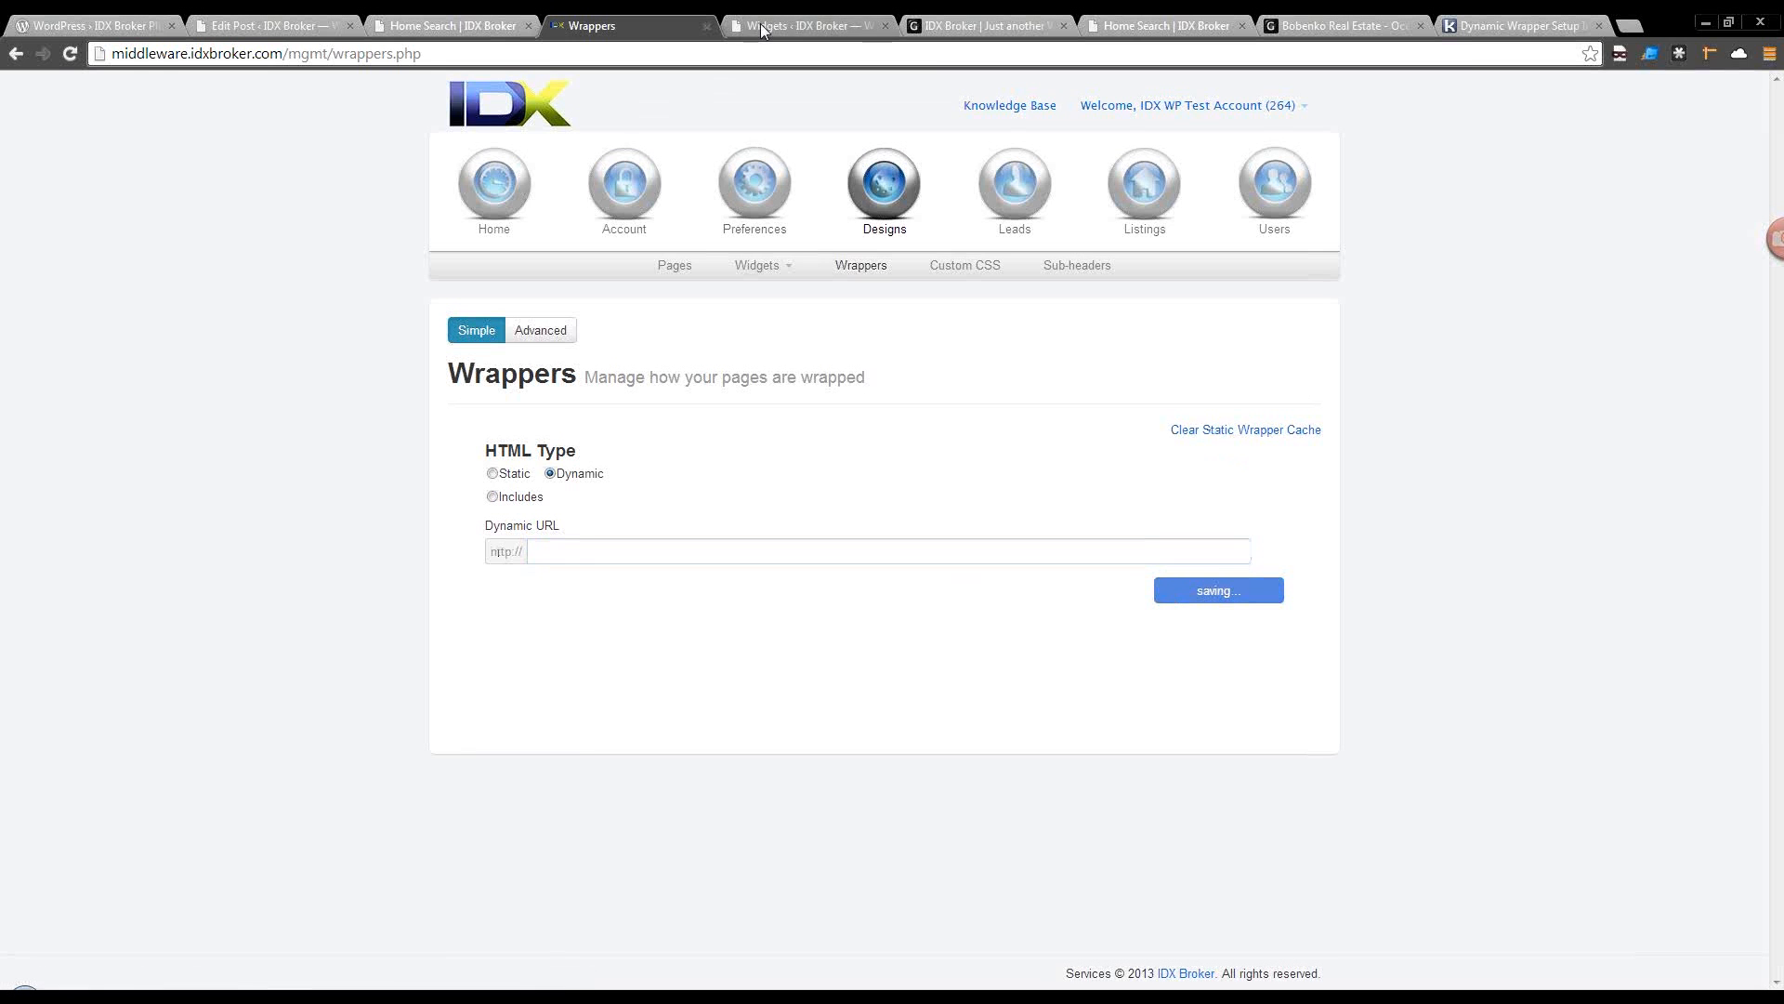
Reopen the Email Update Signup page to see it without a wrapper and check the Home Search post editor.
{"action": "left_click", "coordinate": [447, 27]}
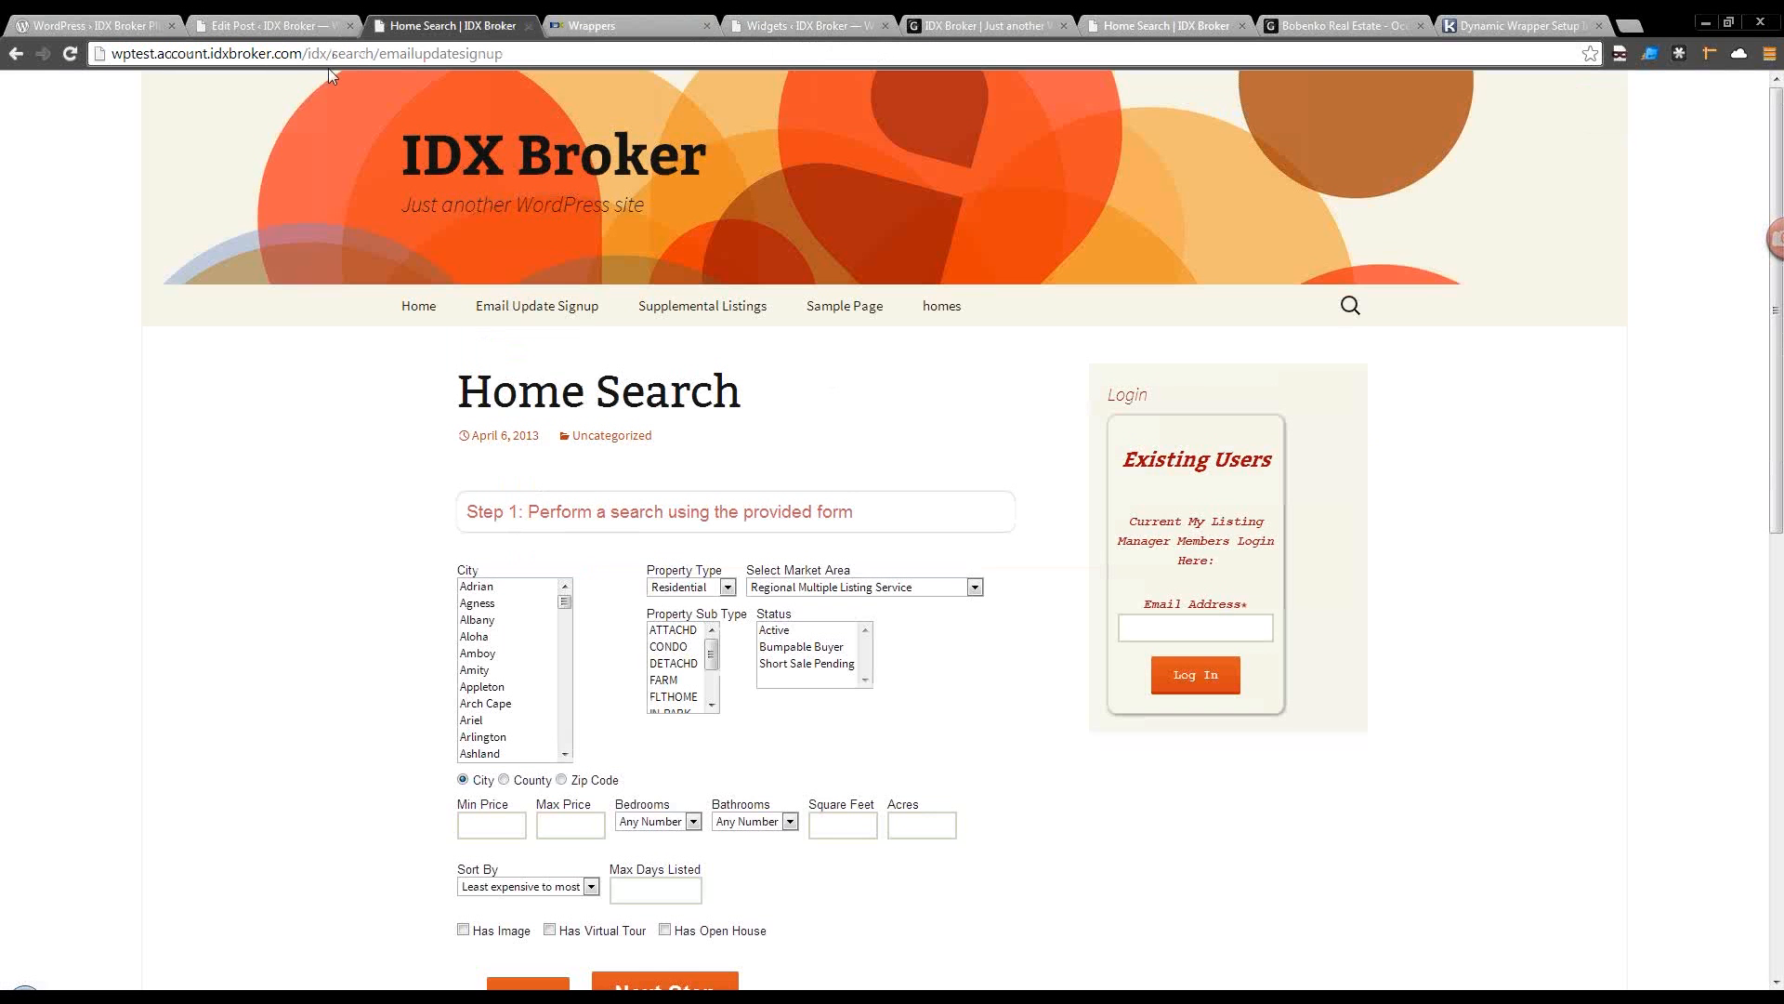
{"action": "left_click", "coordinate": [528, 313]}
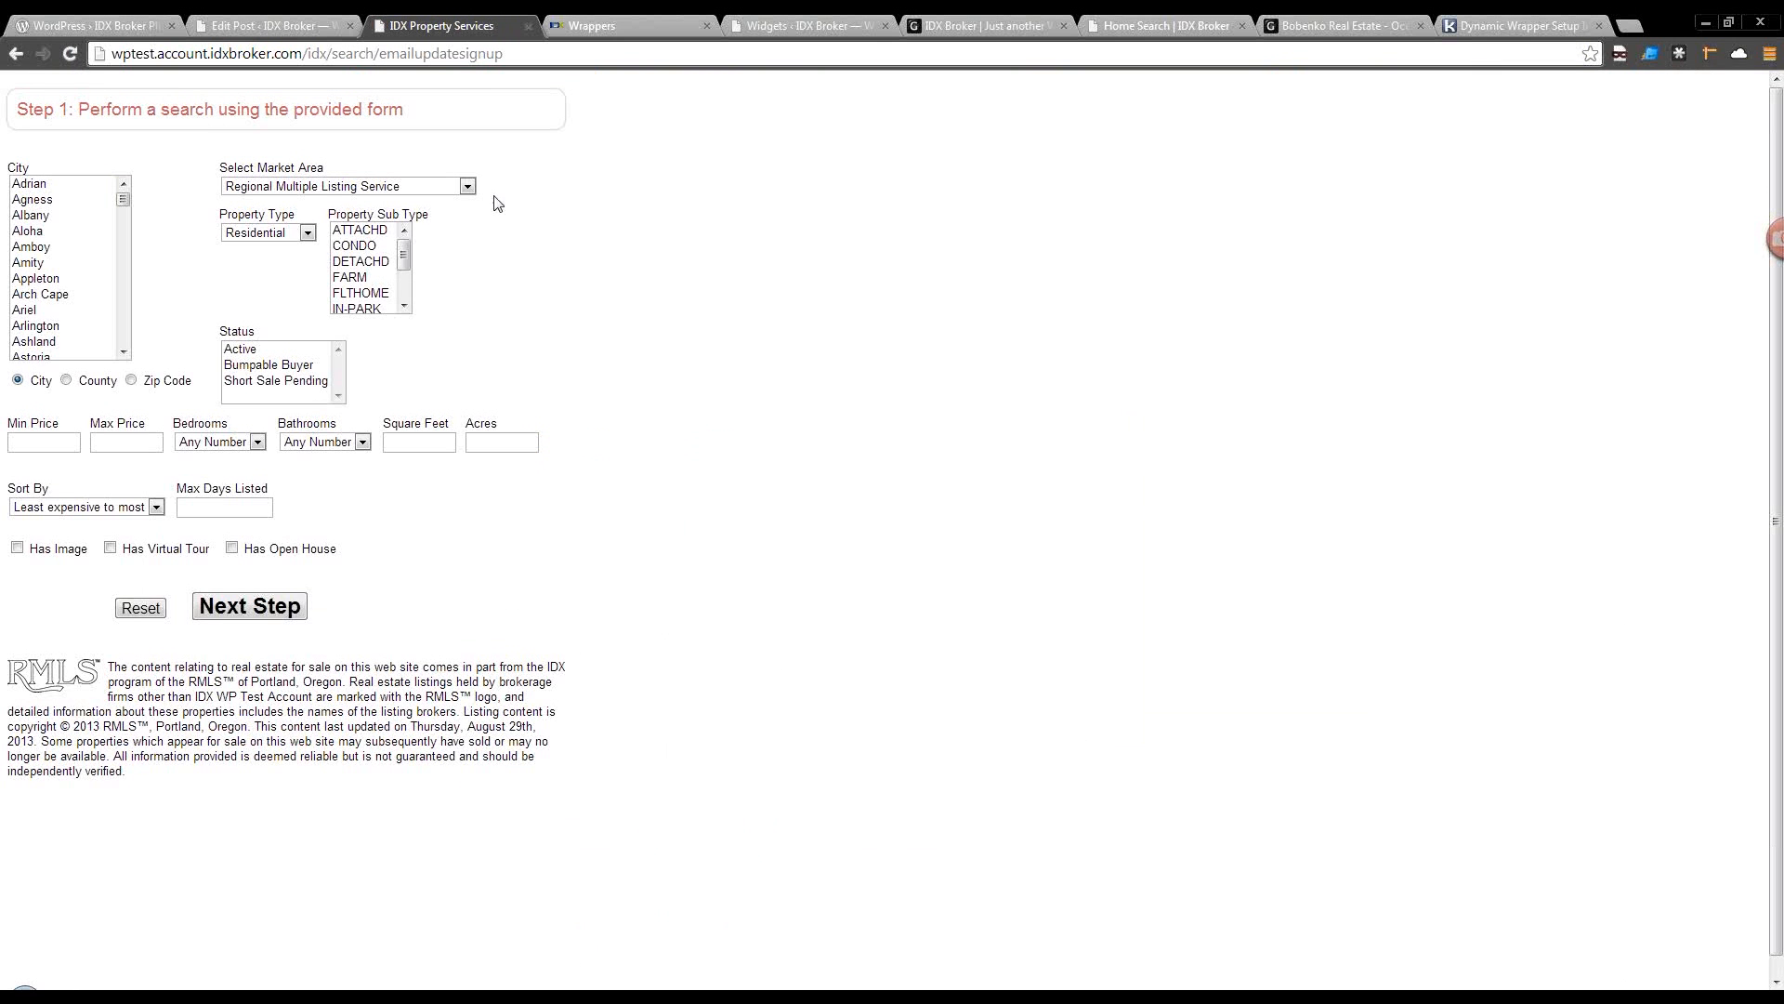
{"action": "left_click", "coordinate": [295, 29]}
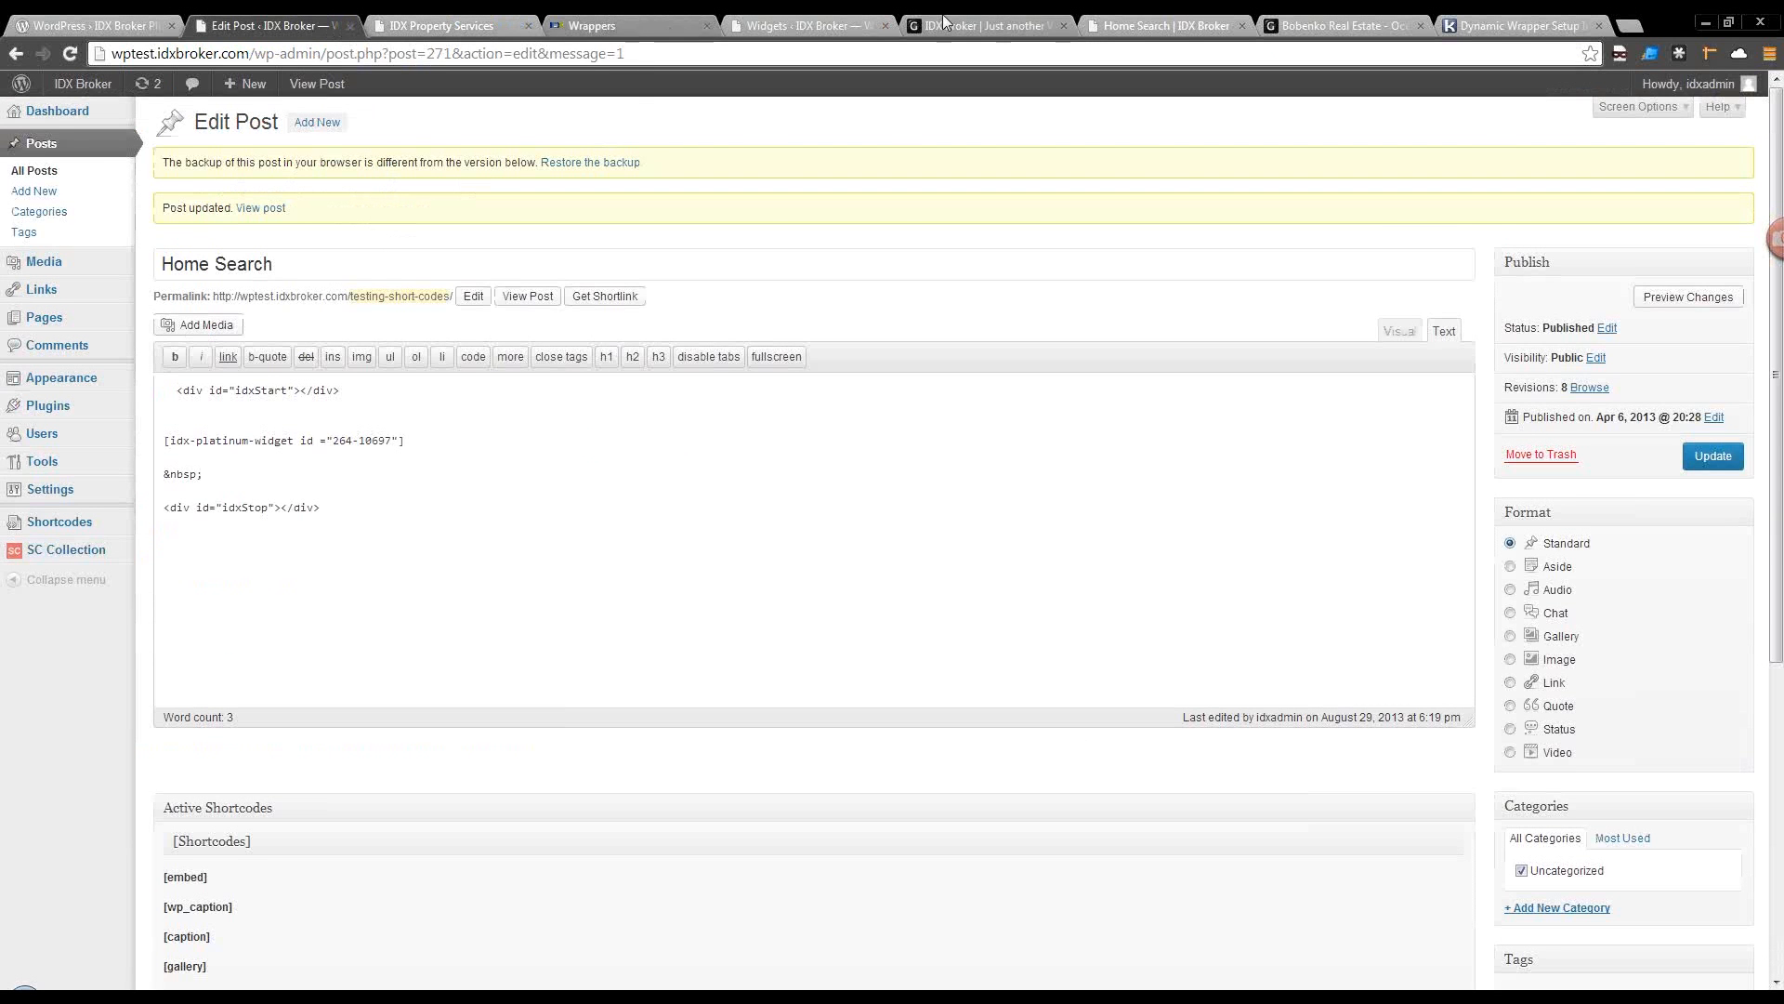
Restore the Dynamic URL to wptest.idxbroker.com/testing-short-codes/, save the wrapper, and clear the static wrapper cache.
{"action": "left_click", "coordinate": [633, 24]}
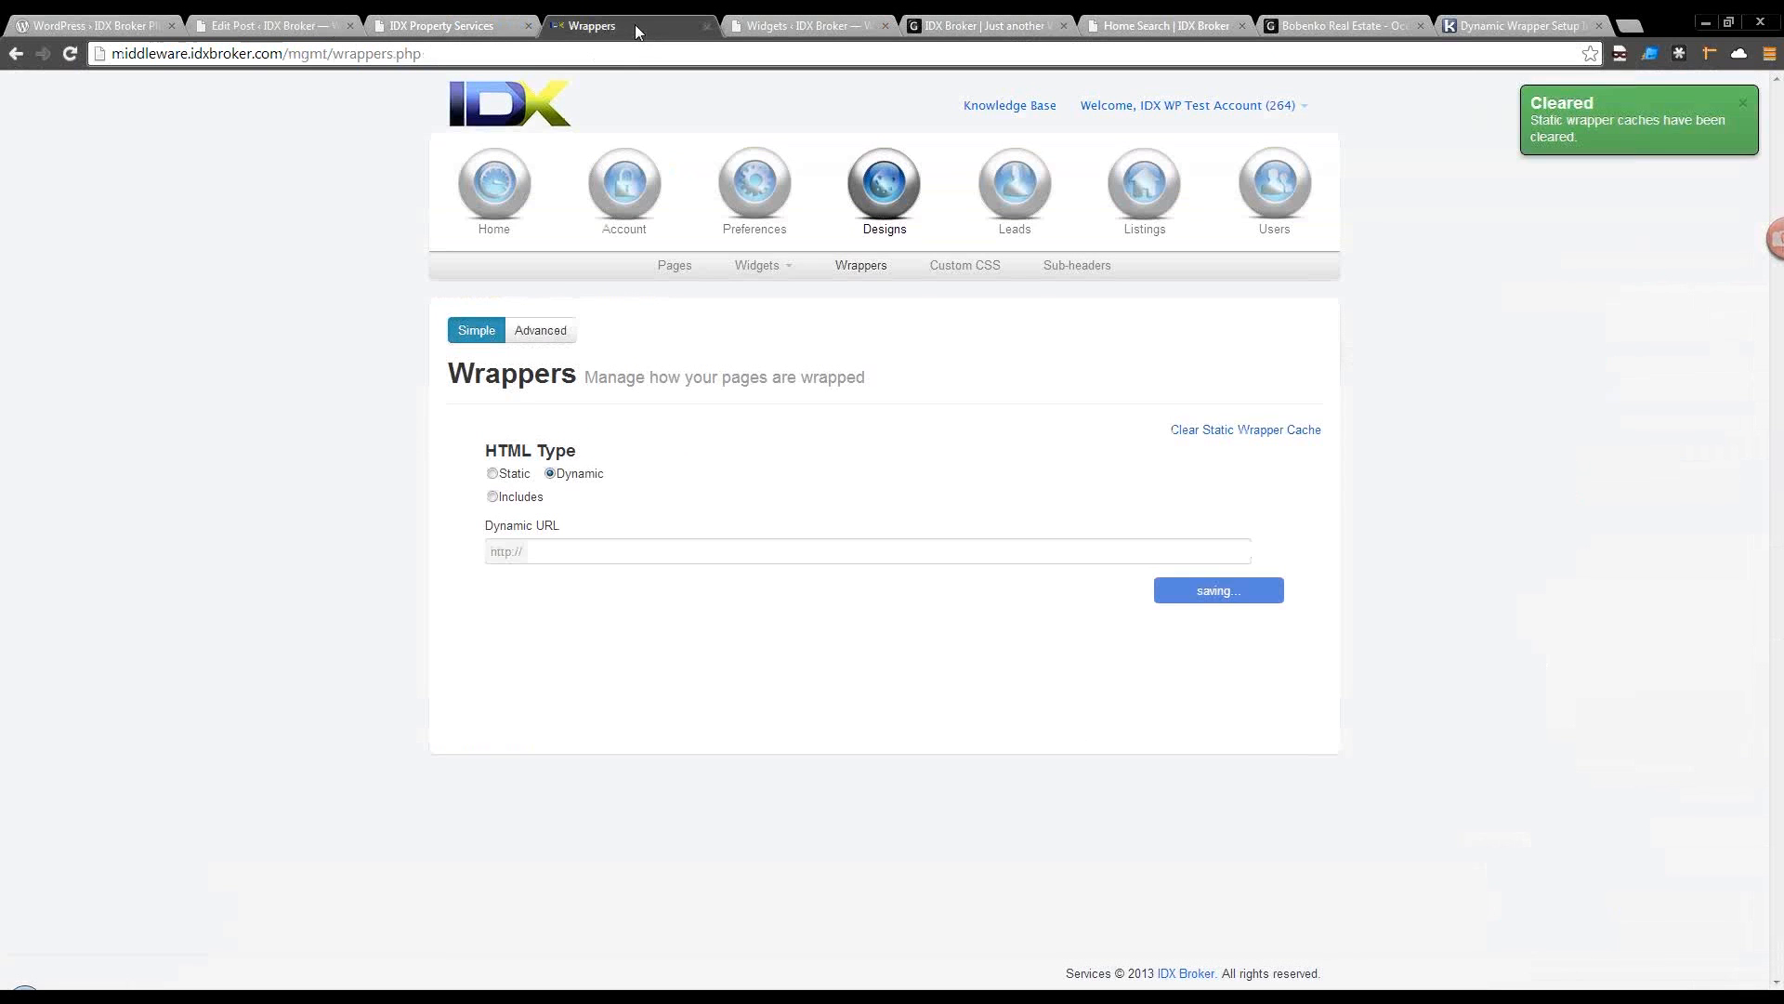
{"action": "left_click", "coordinate": [581, 553]}
{"action": "right_click", "coordinate": [583, 551]}
{"action": "left_click", "coordinate": [623, 667]}
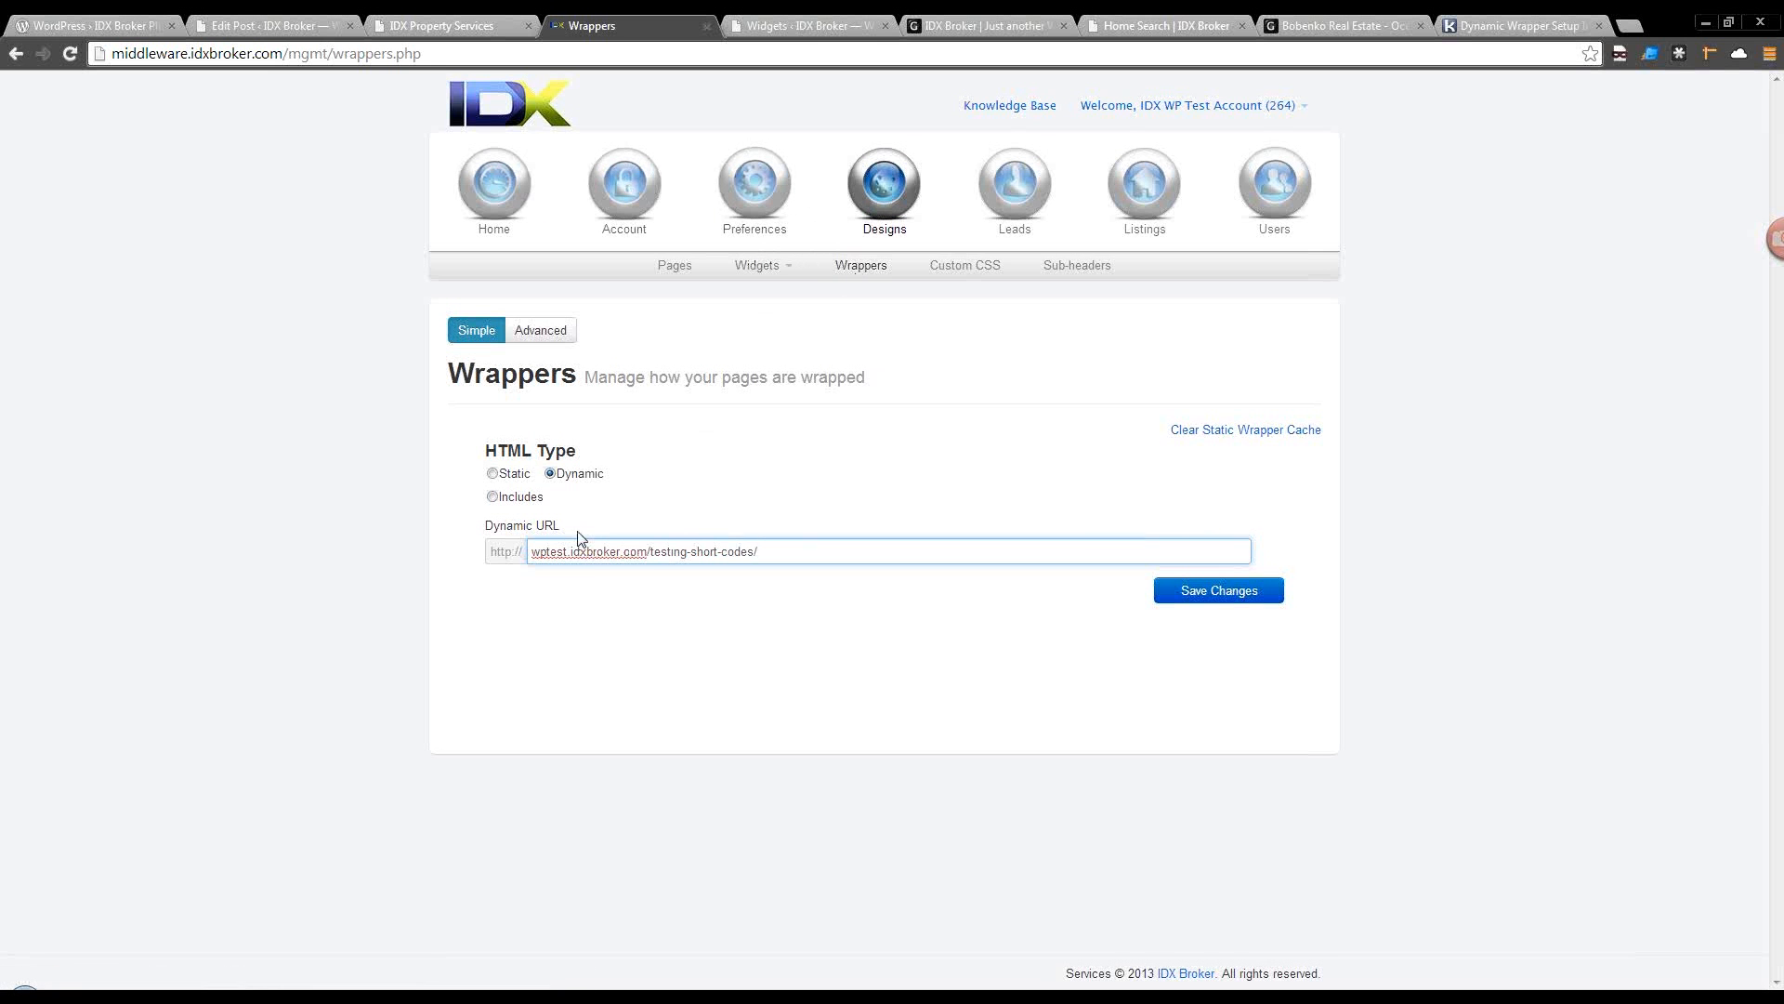
{"action": "left_click_drag", "start_coordinate": [782, 557], "coordinate": [467, 563]}
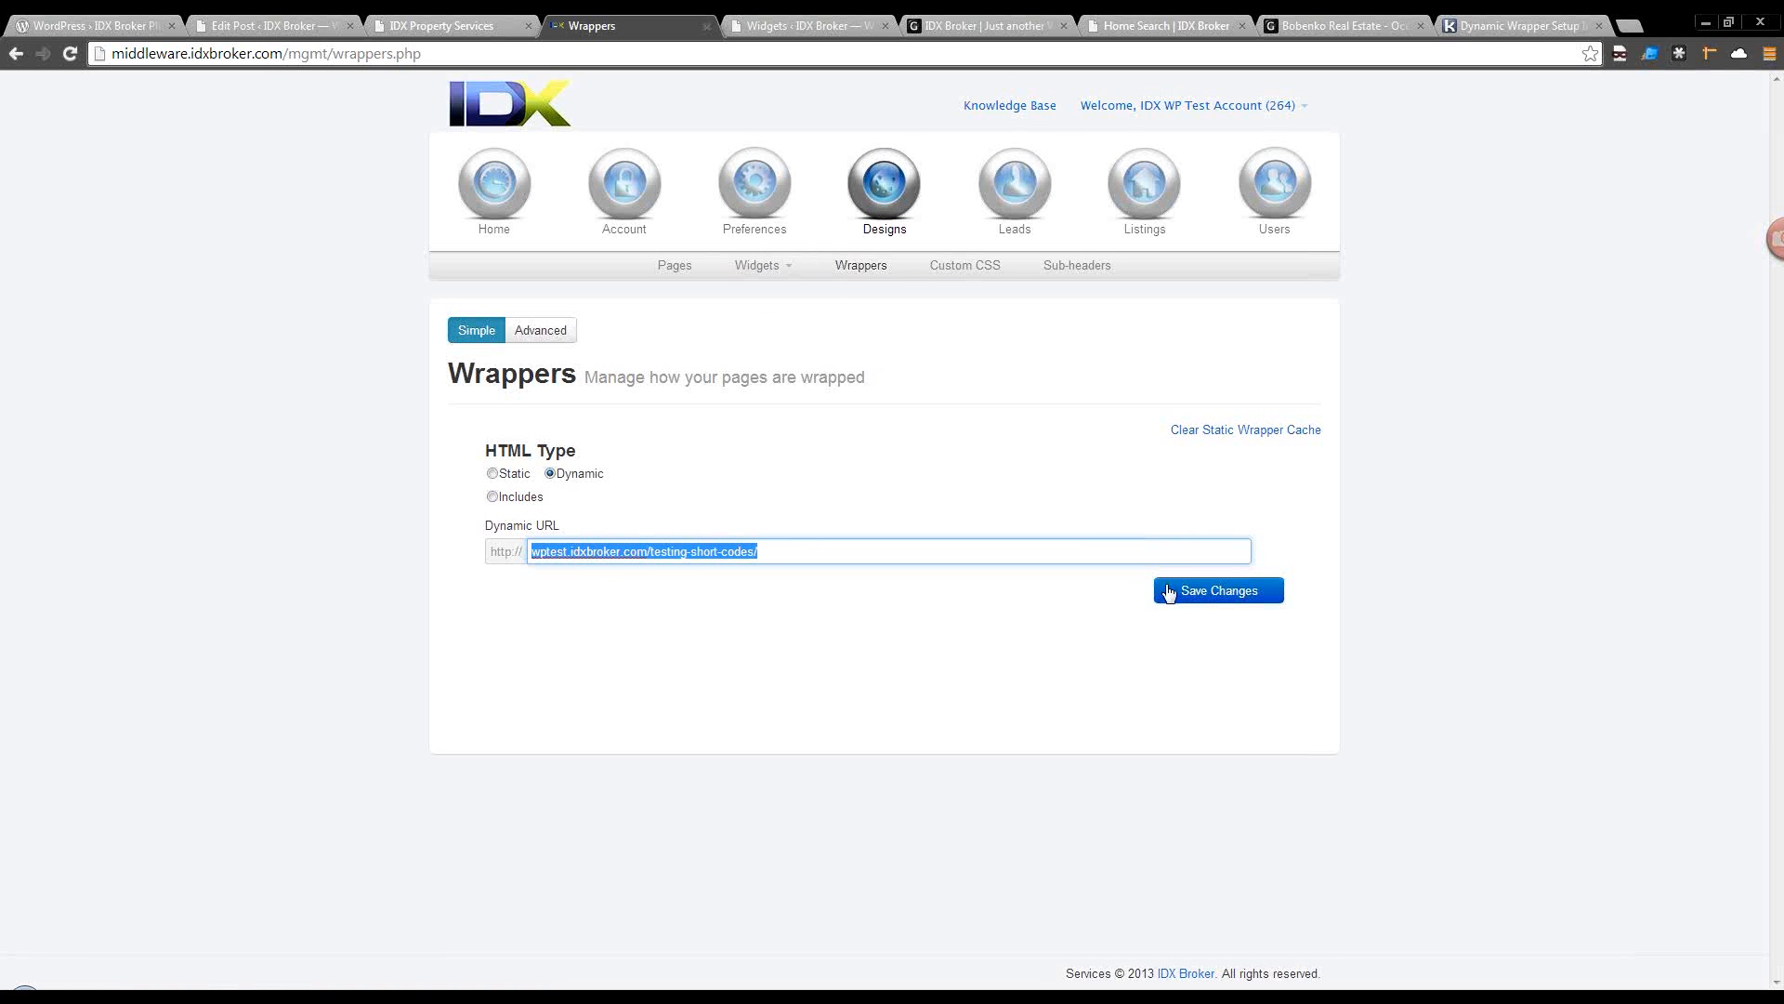
{"action": "left_click", "coordinate": [1188, 595]}
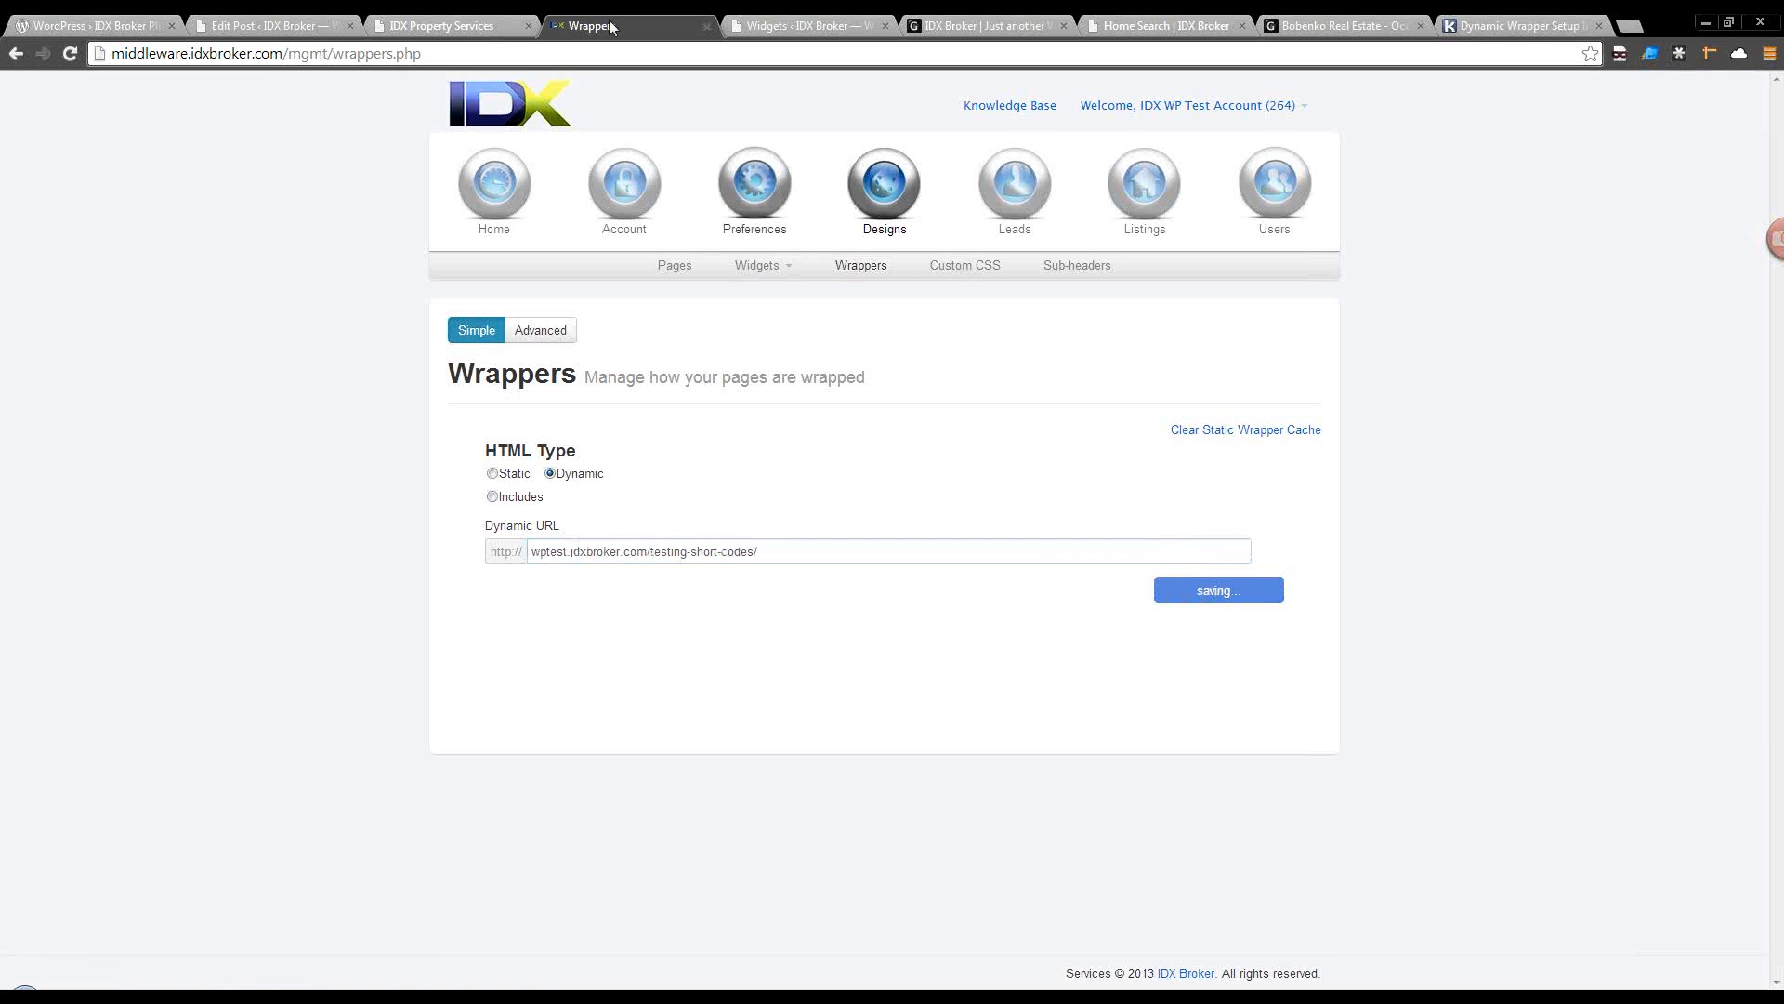
{"action": "left_click", "coordinate": [1202, 433]}
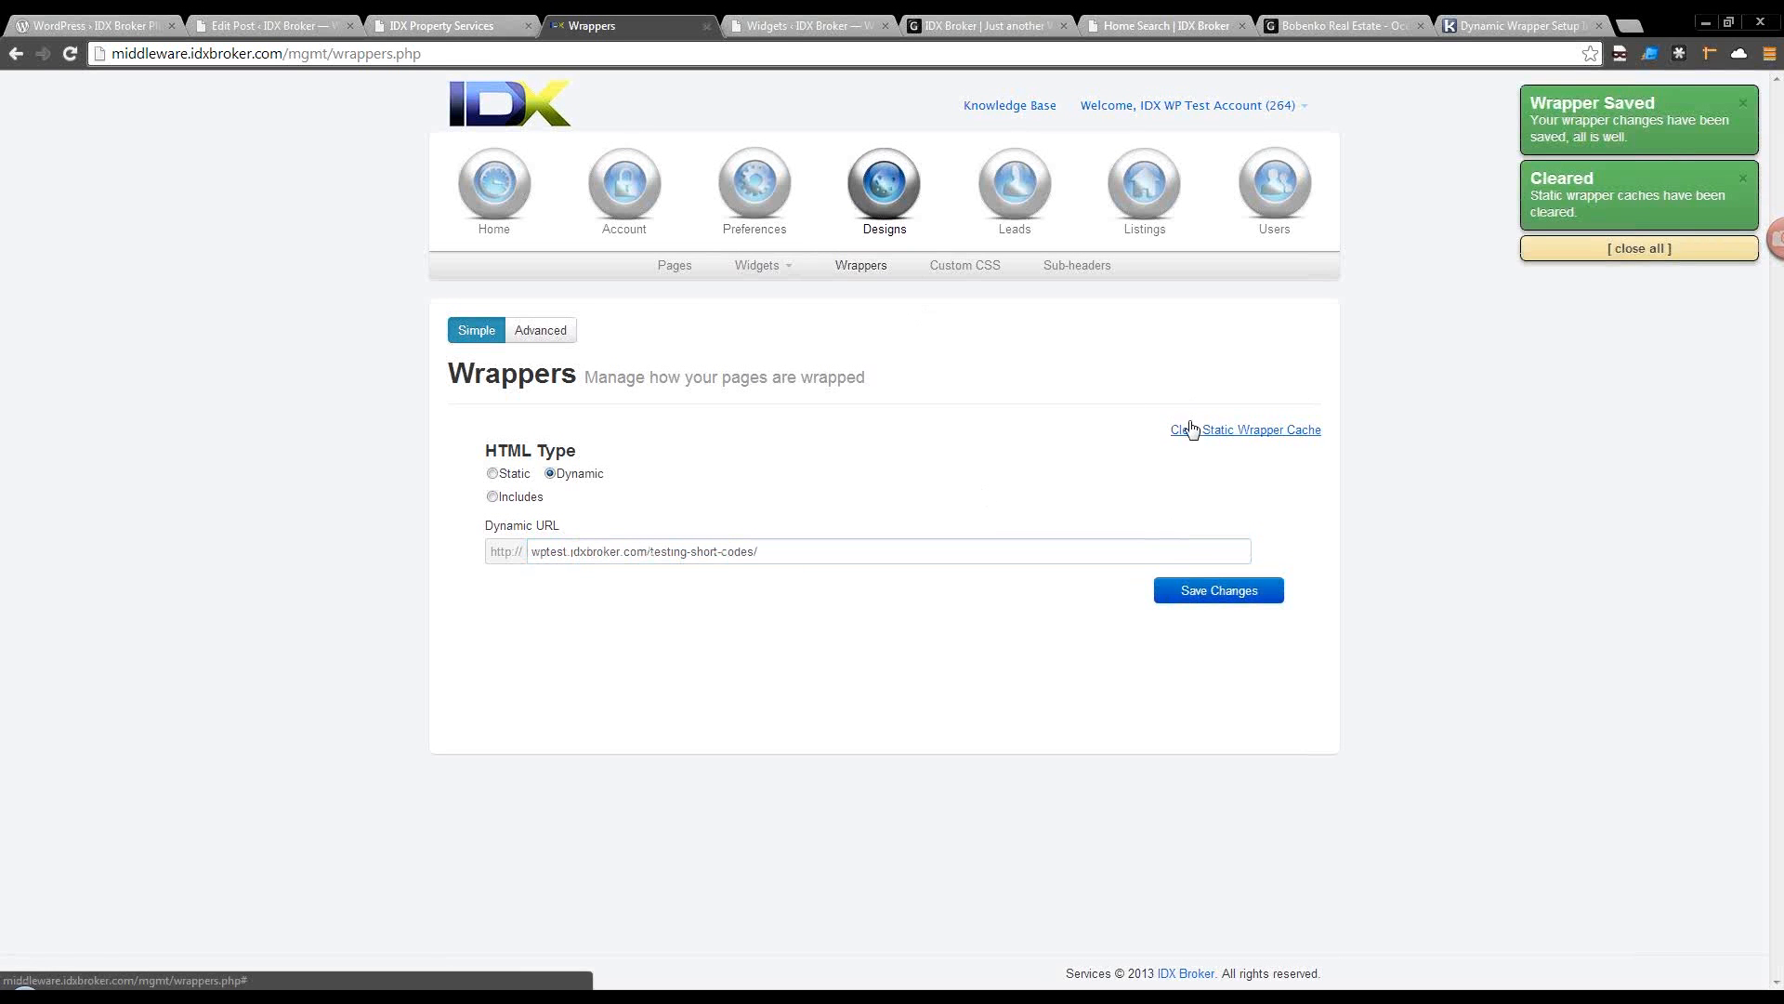
Reload the Email Update Signup page to check how the dynamic wrapper is applied.
{"action": "left_click", "coordinate": [420, 24]}
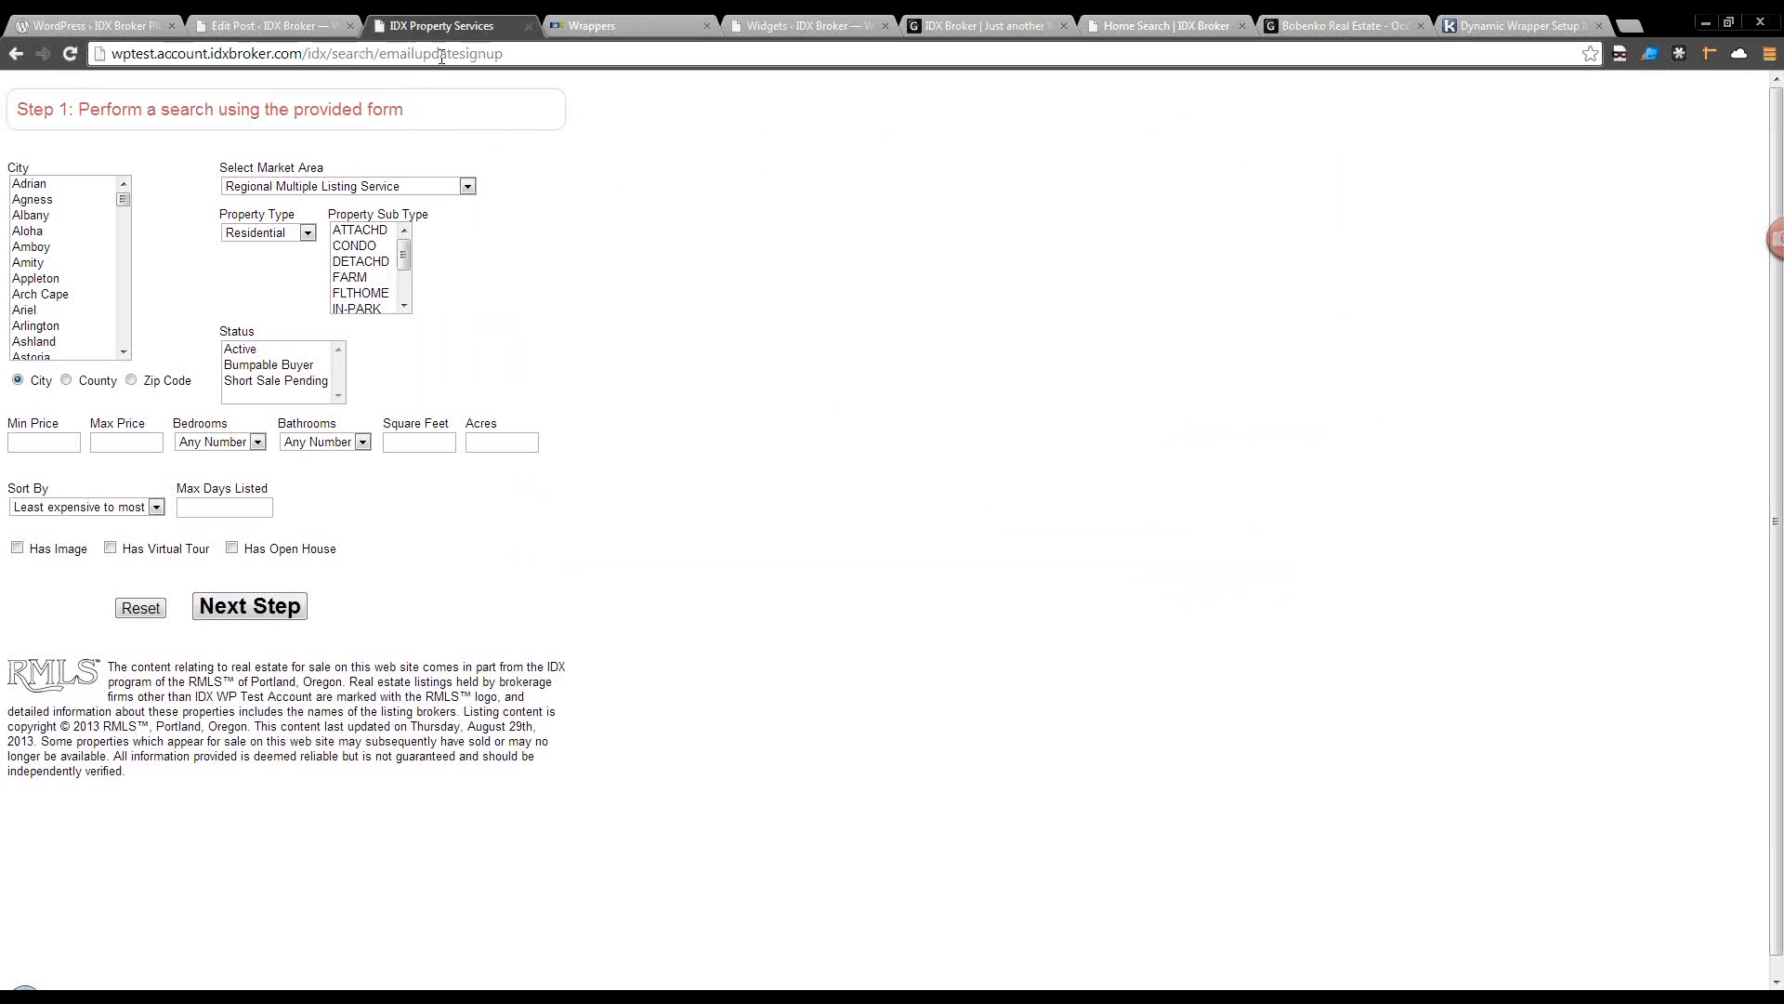
{"action": "left_click", "coordinate": [437, 57]}
{"action": "left_click", "coordinate": [70, 56]}
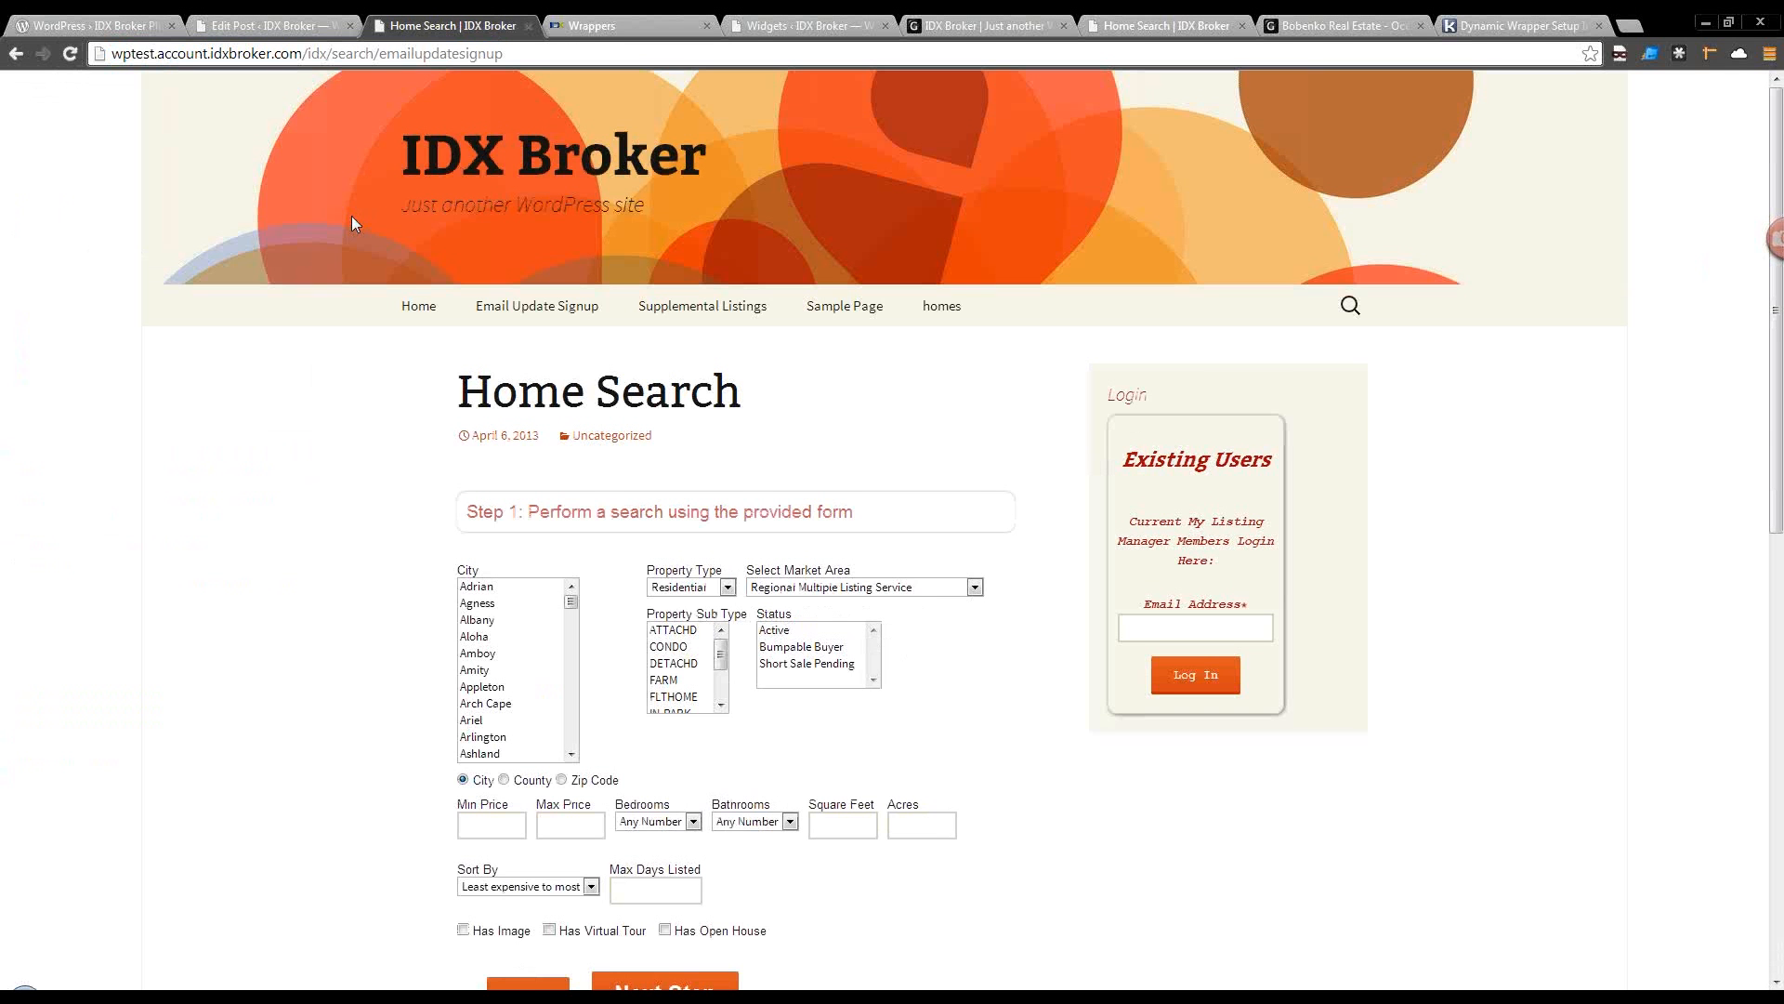
Return to the Wrappers settings and display the Advanced wrapper options.
{"action": "left_click", "coordinate": [671, 25]}
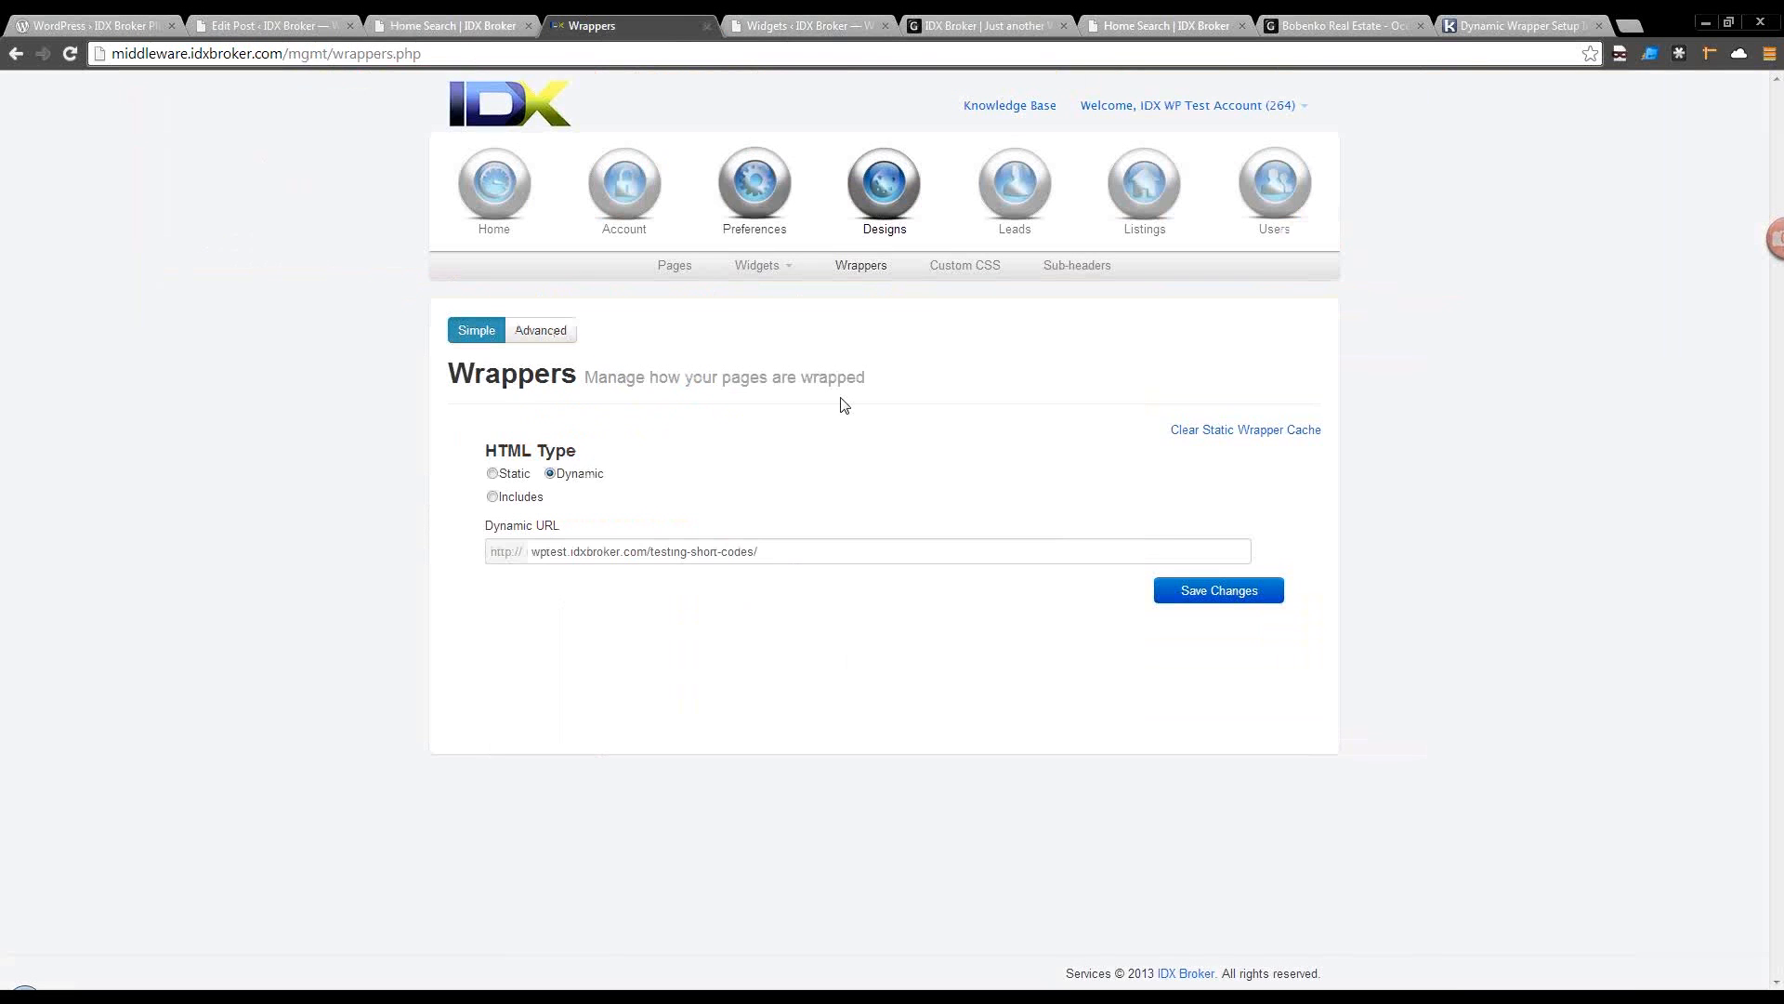
{"action": "left_click", "coordinate": [549, 341]}
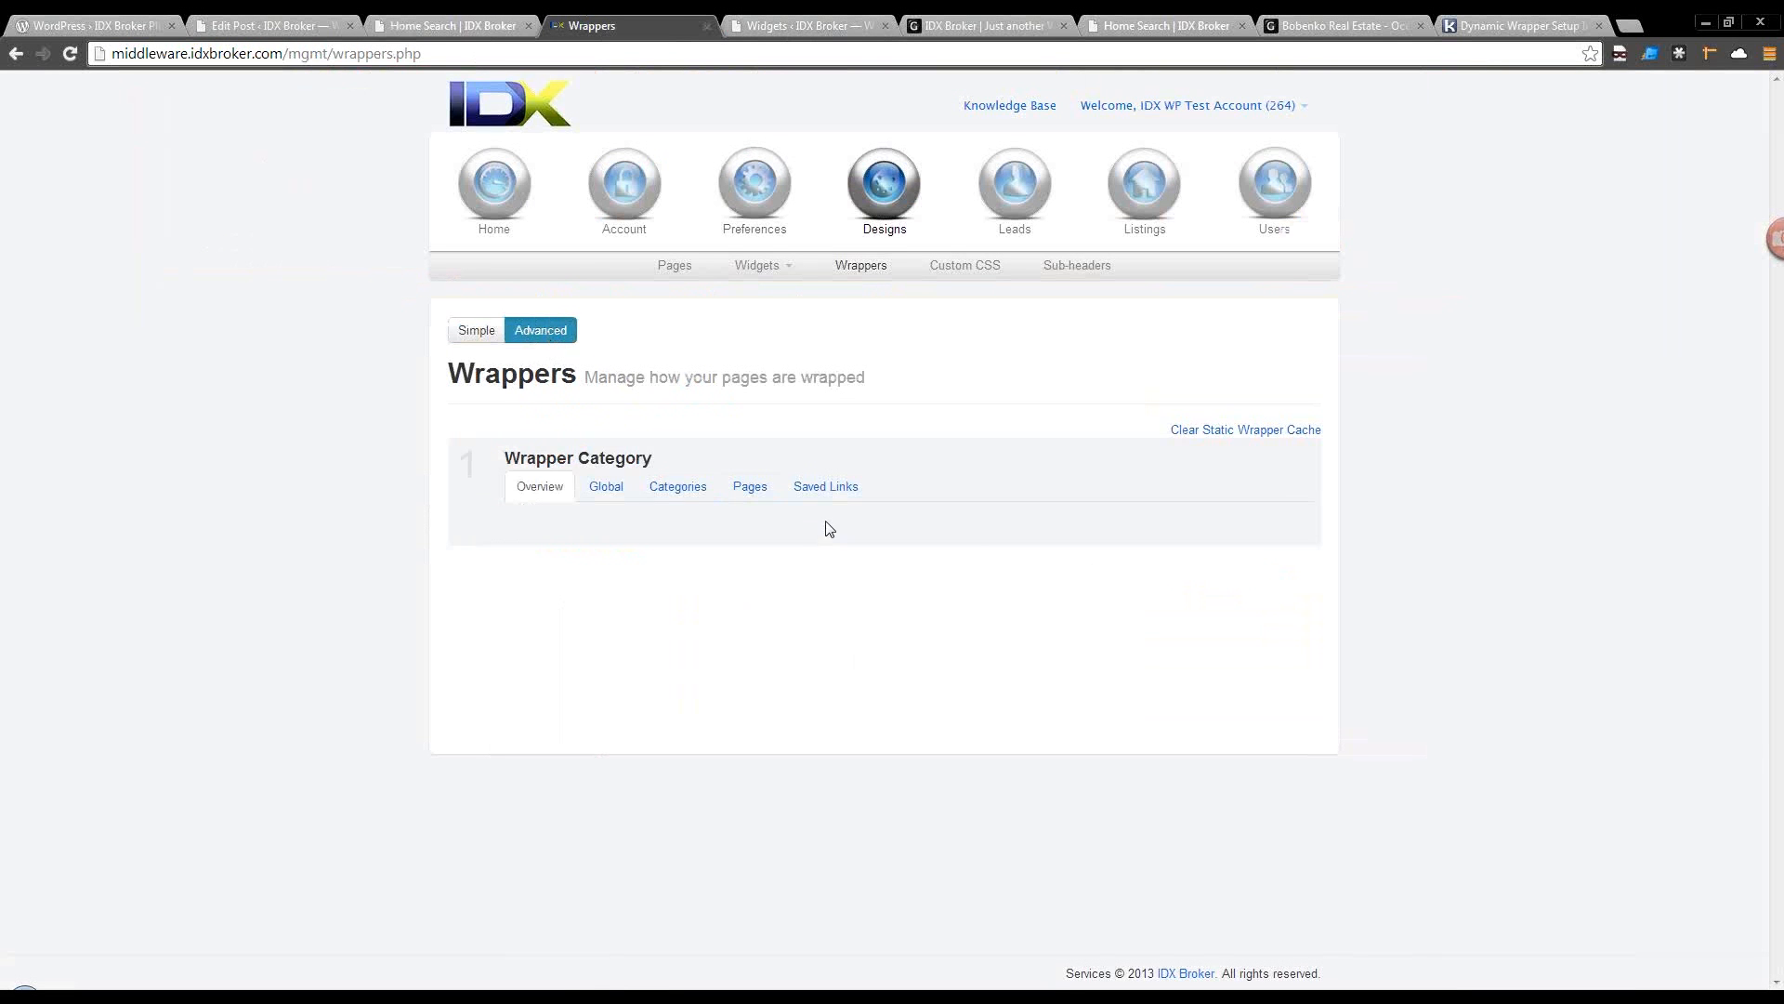
Choose the Eugene Homes Search saved link as the wrapper category and open its wrapper for management.
{"action": "left_click", "coordinate": [826, 486]}
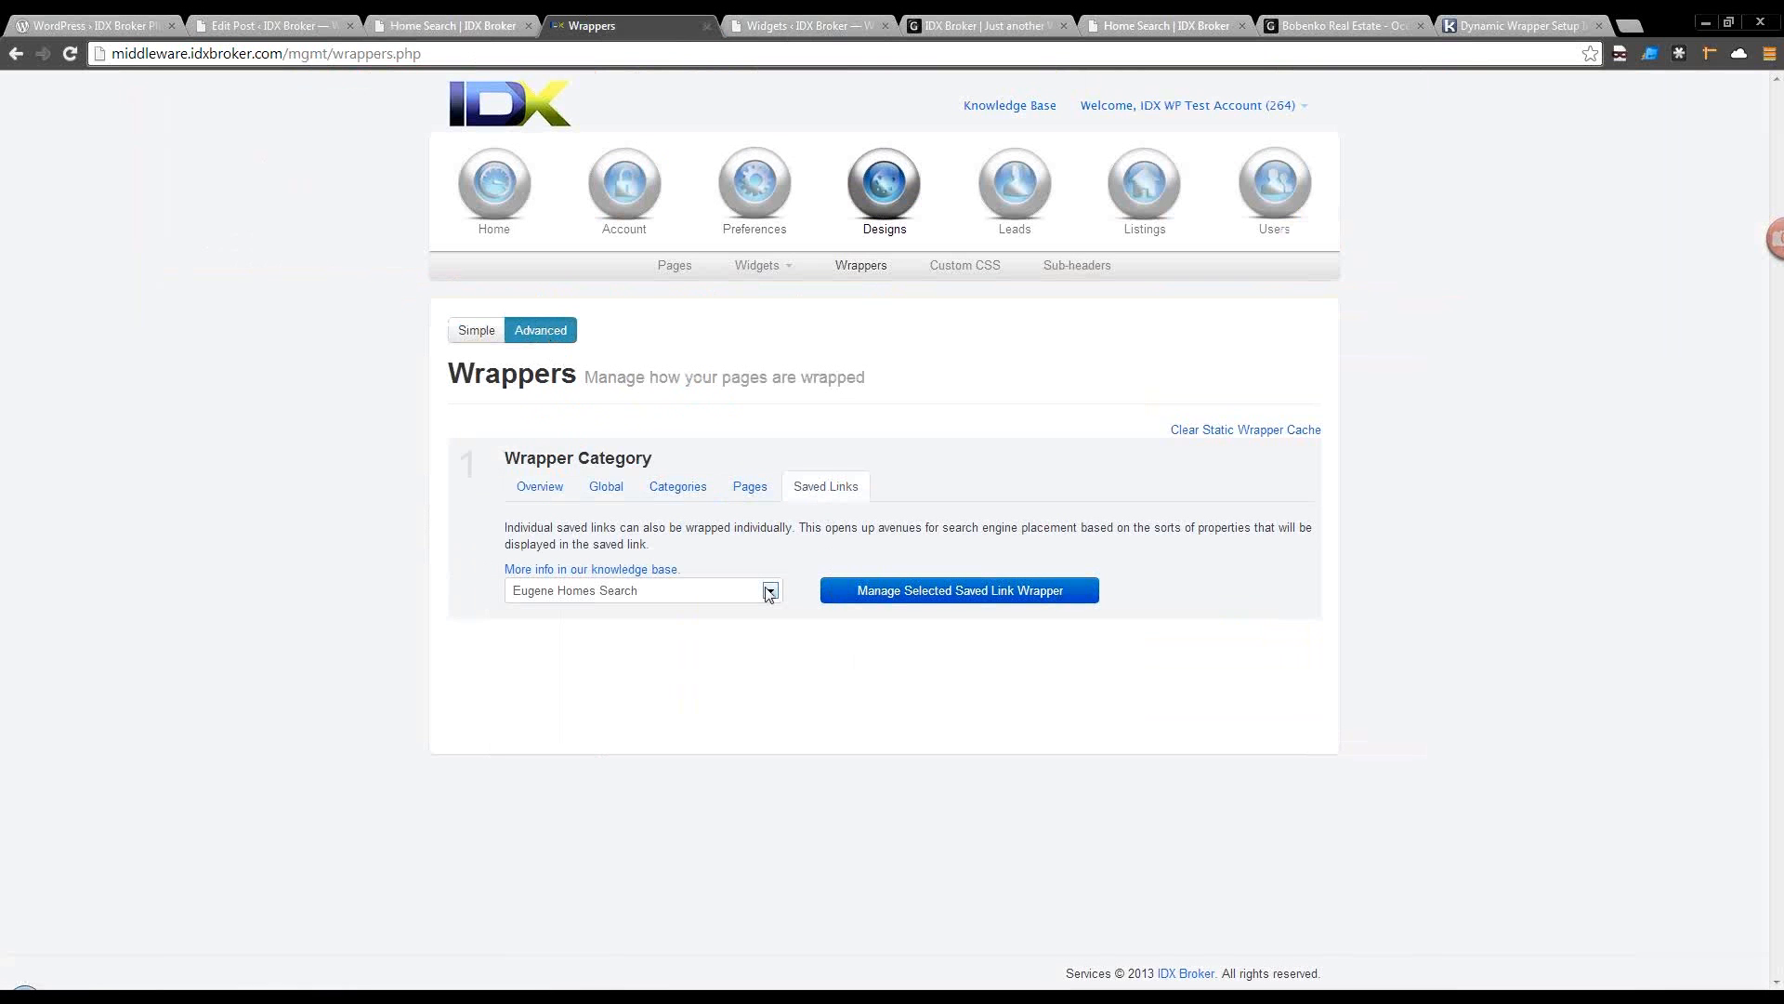
{"action": "left_click", "coordinate": [587, 594]}
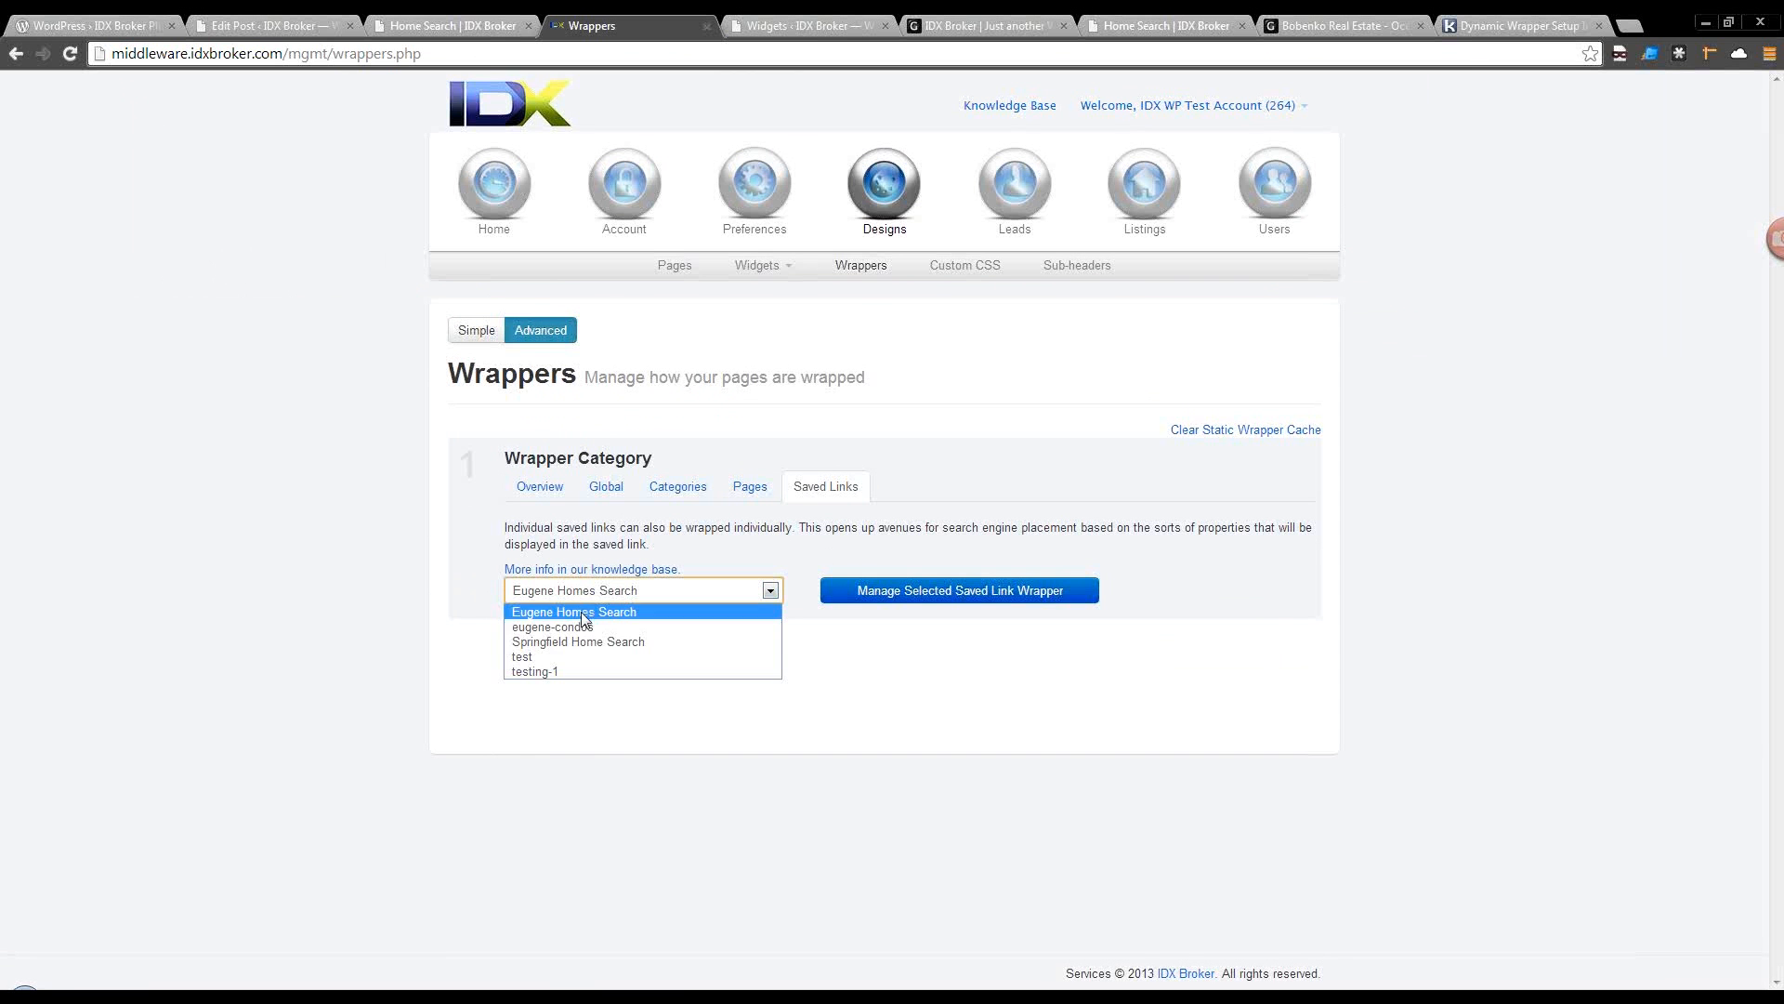
{"action": "left_click", "coordinate": [582, 612]}
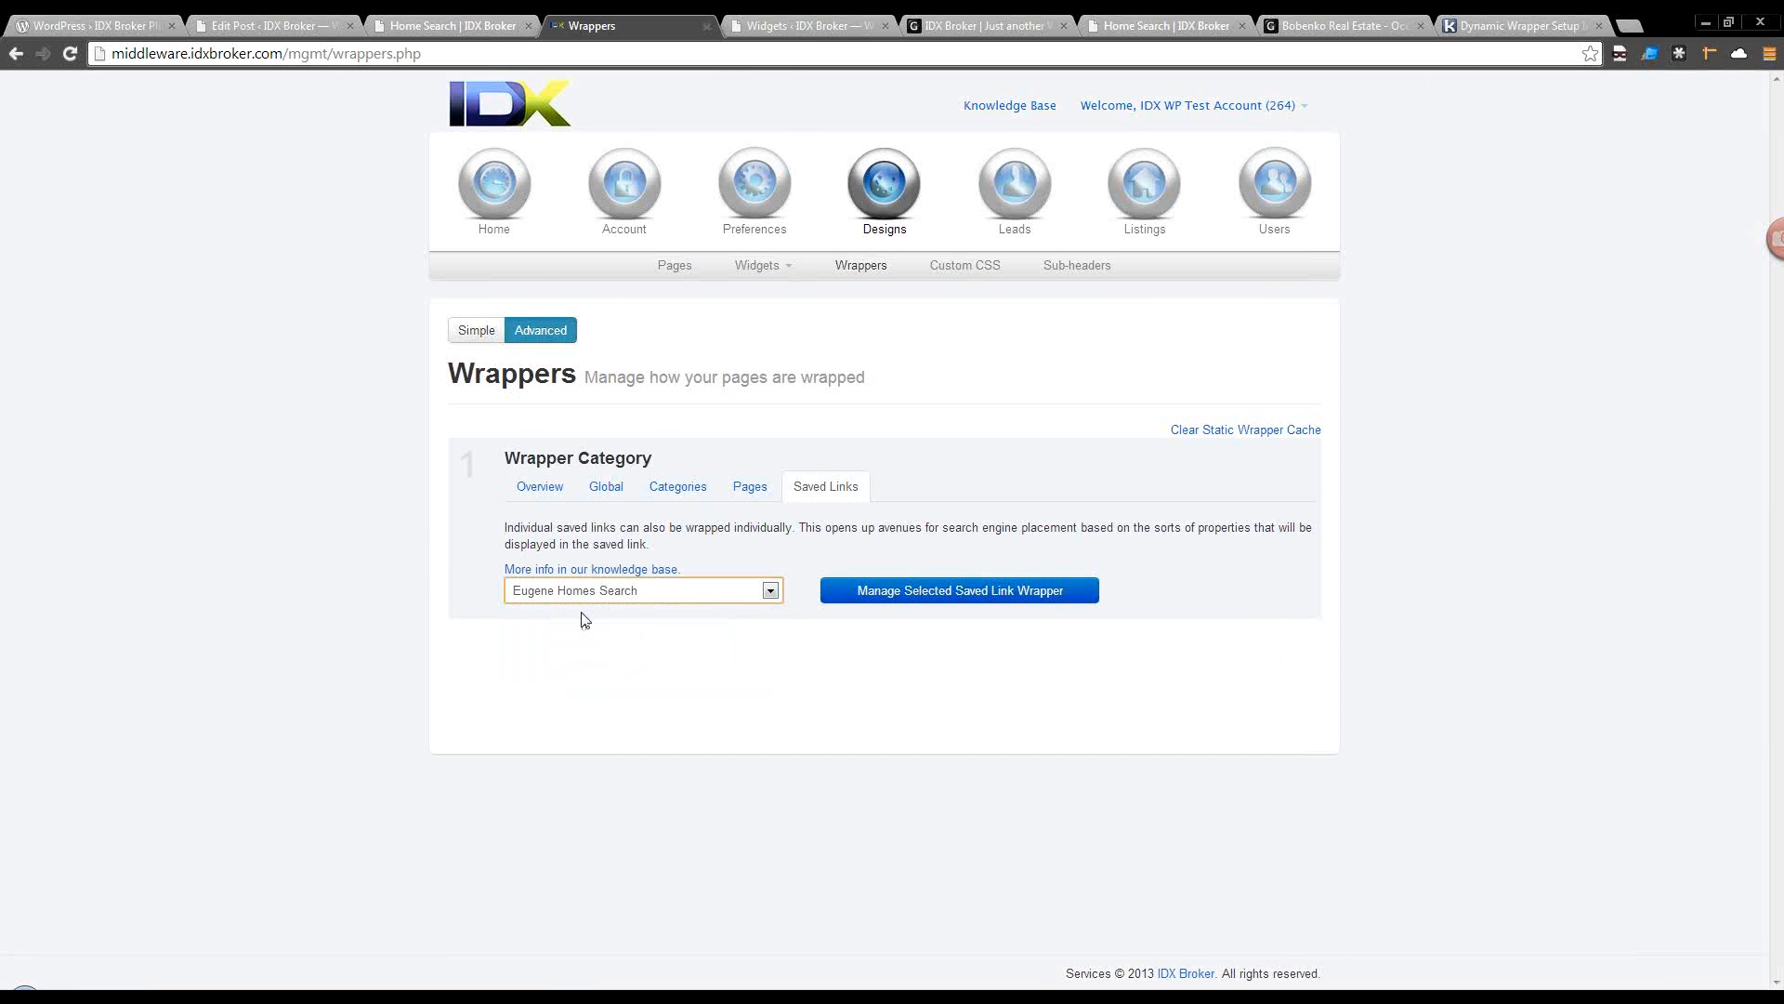
{"action": "left_click", "coordinate": [738, 594]}
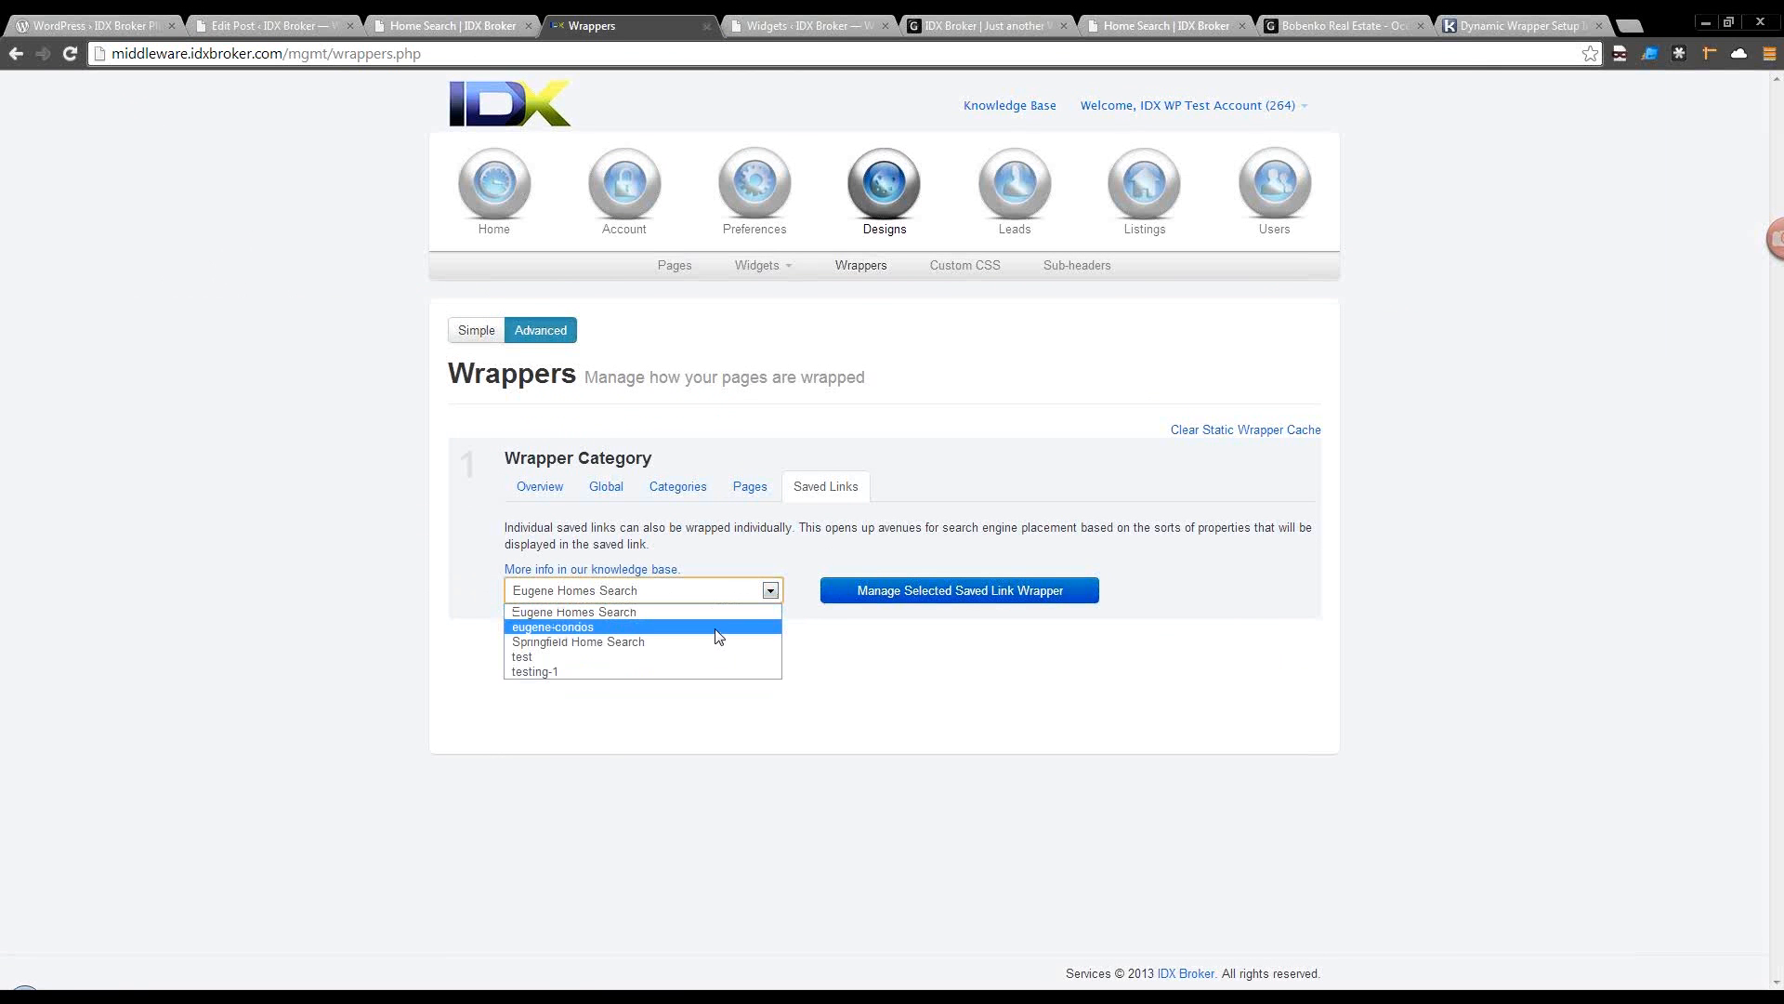
{"action": "left_click", "coordinate": [708, 610]}
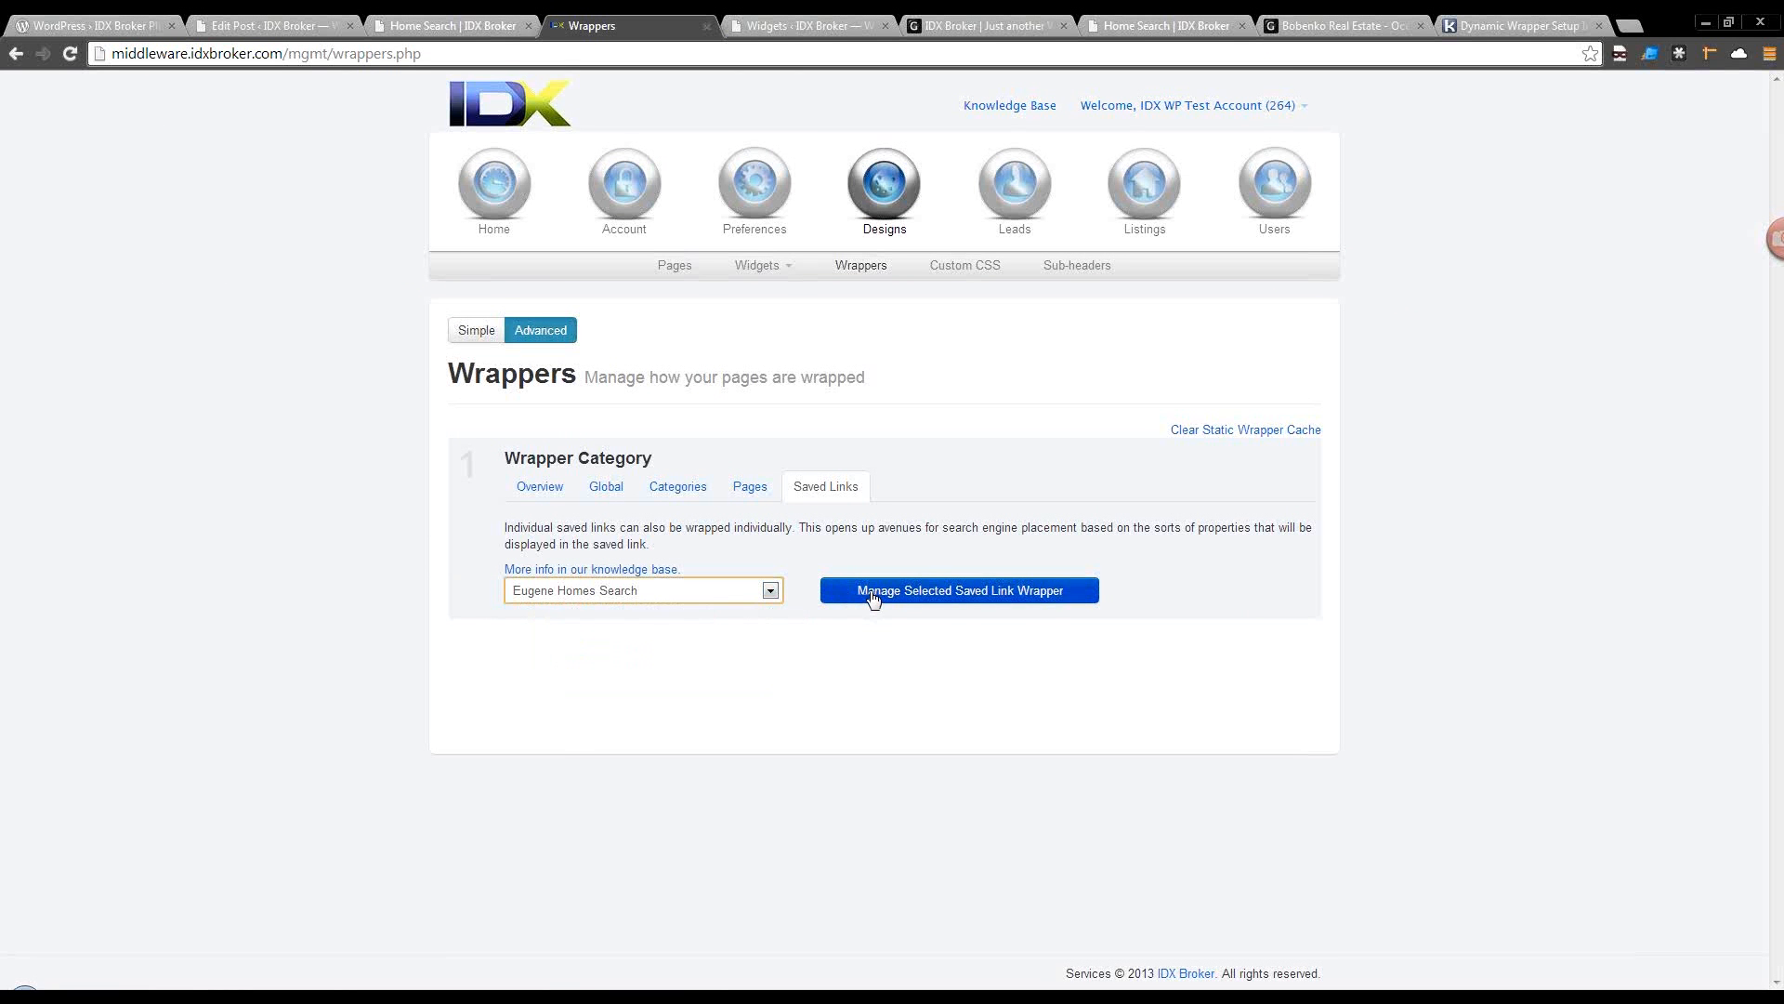
{"action": "left_click", "coordinate": [757, 597]}
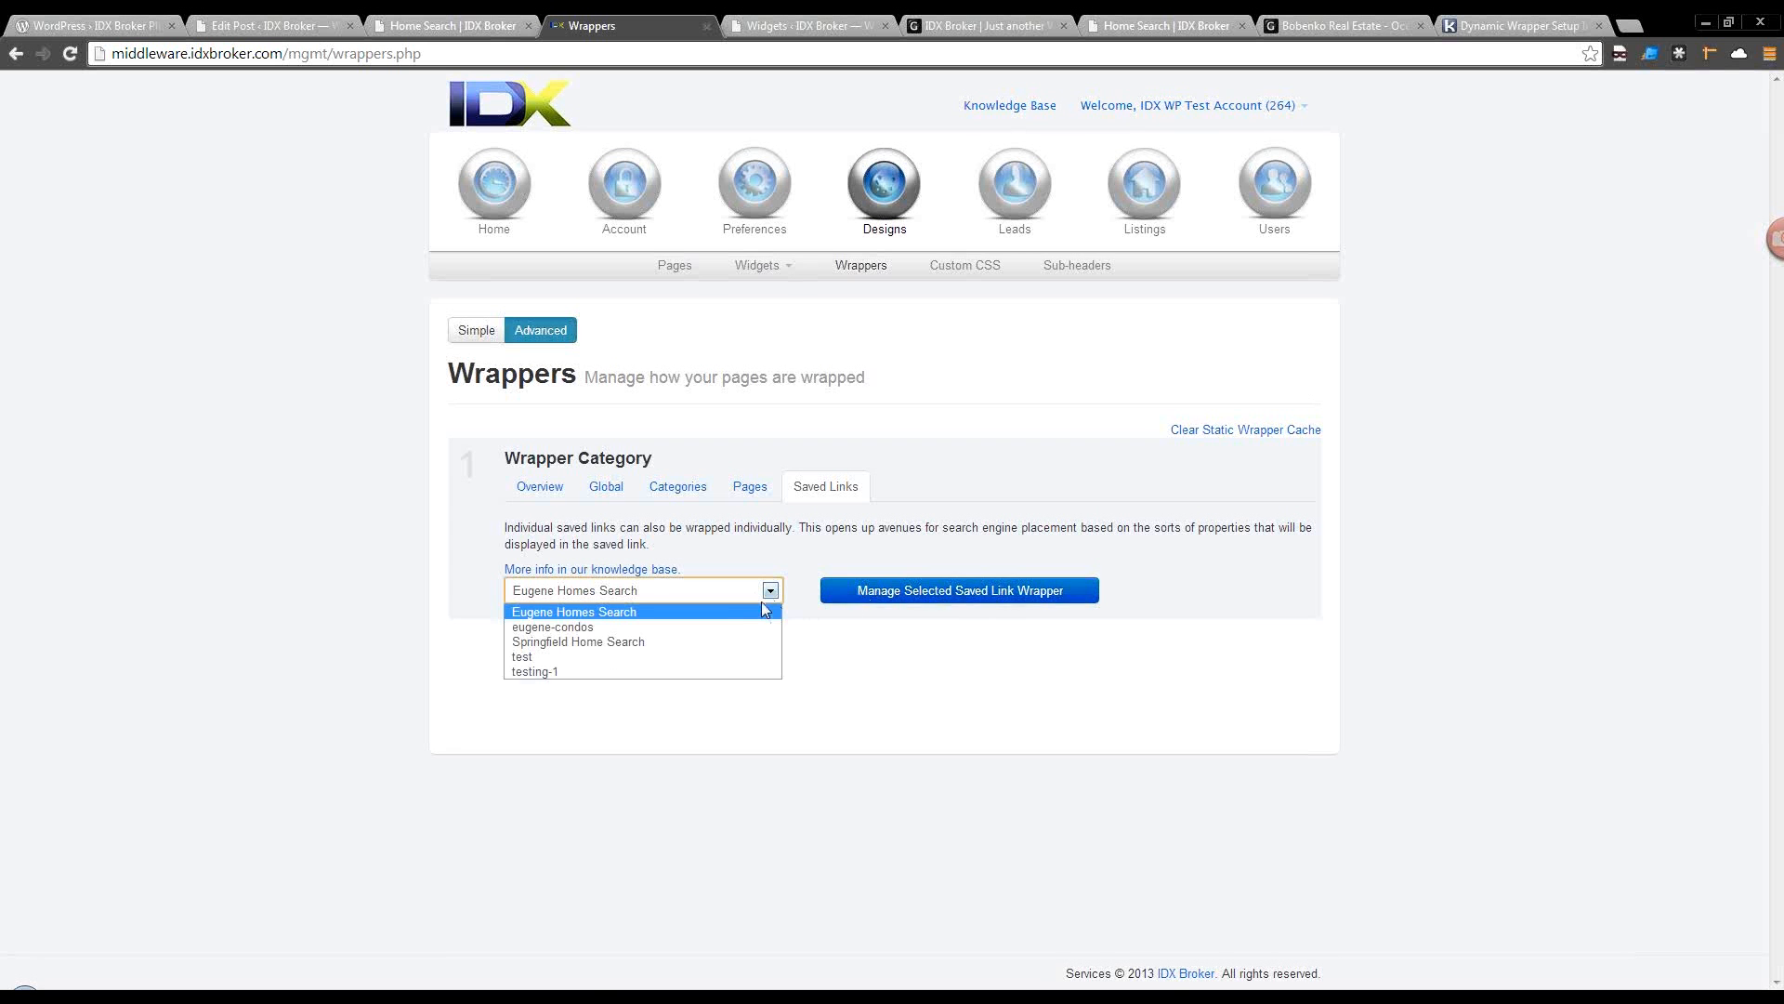
{"action": "left_click", "coordinate": [779, 611]}
{"action": "left_click", "coordinate": [951, 594]}
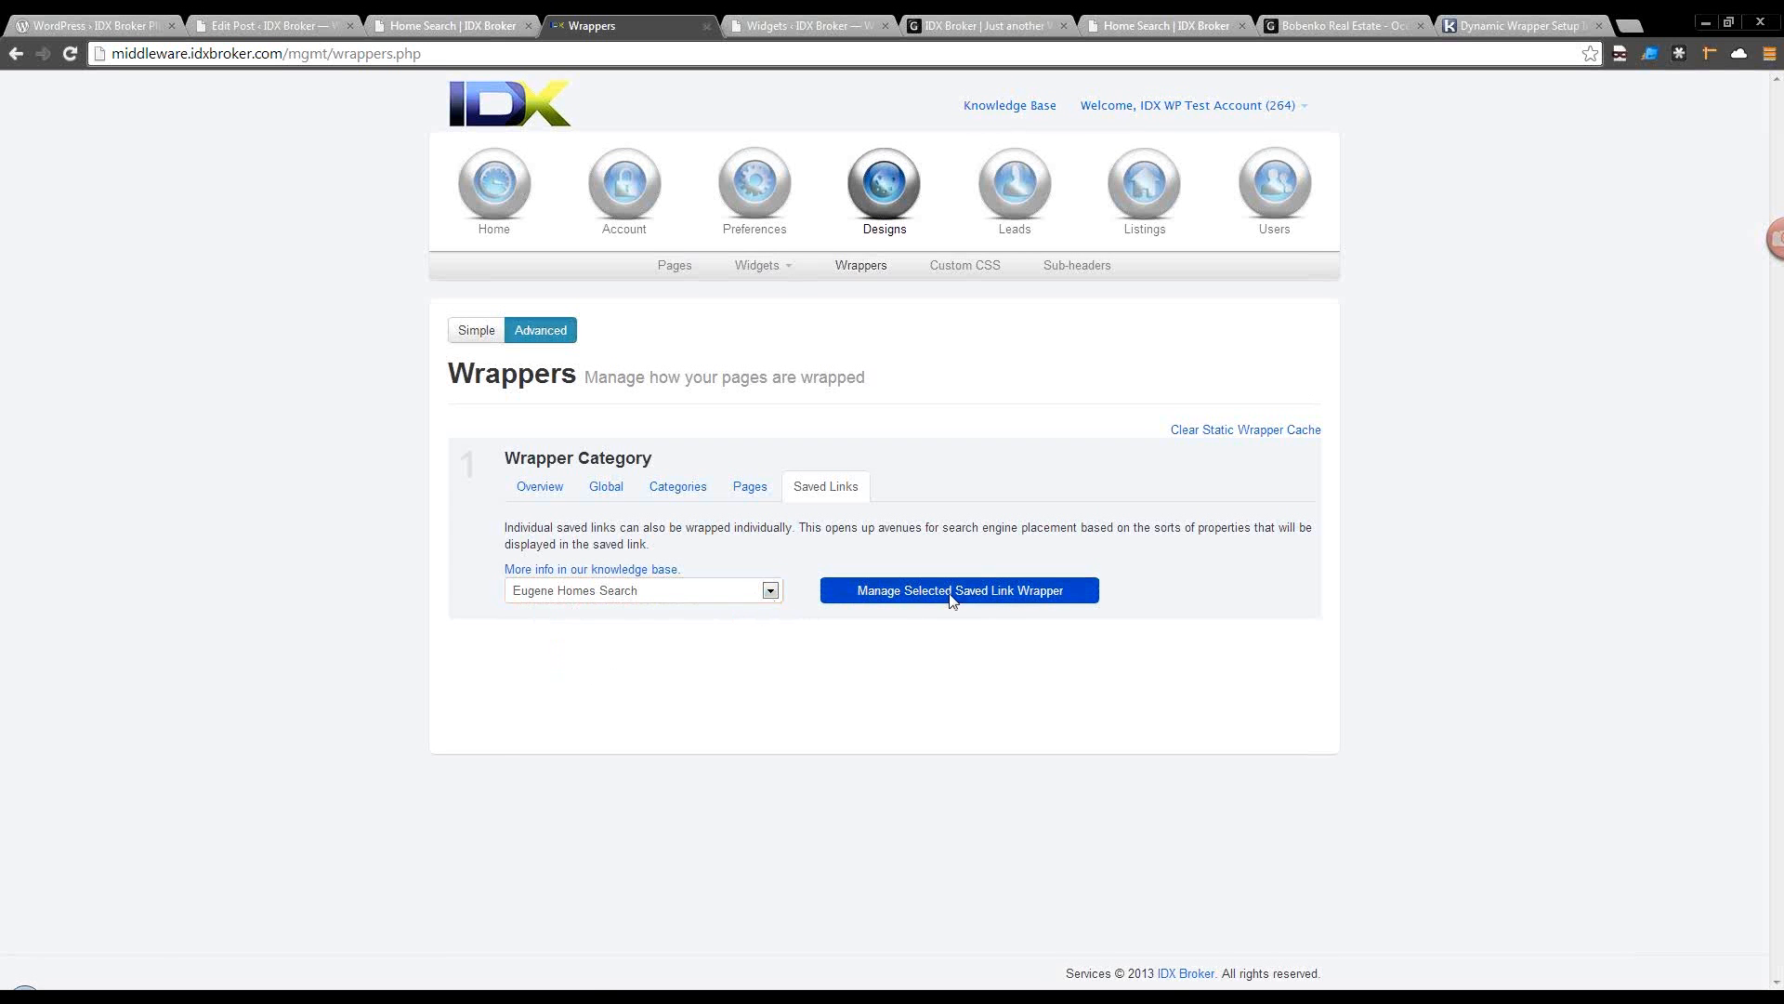
Choose a standard, dynamic HTML wrapper for the saved link and save the changes with the Dynamic URL left empty.
{"action": "left_click", "coordinate": [635, 707]}
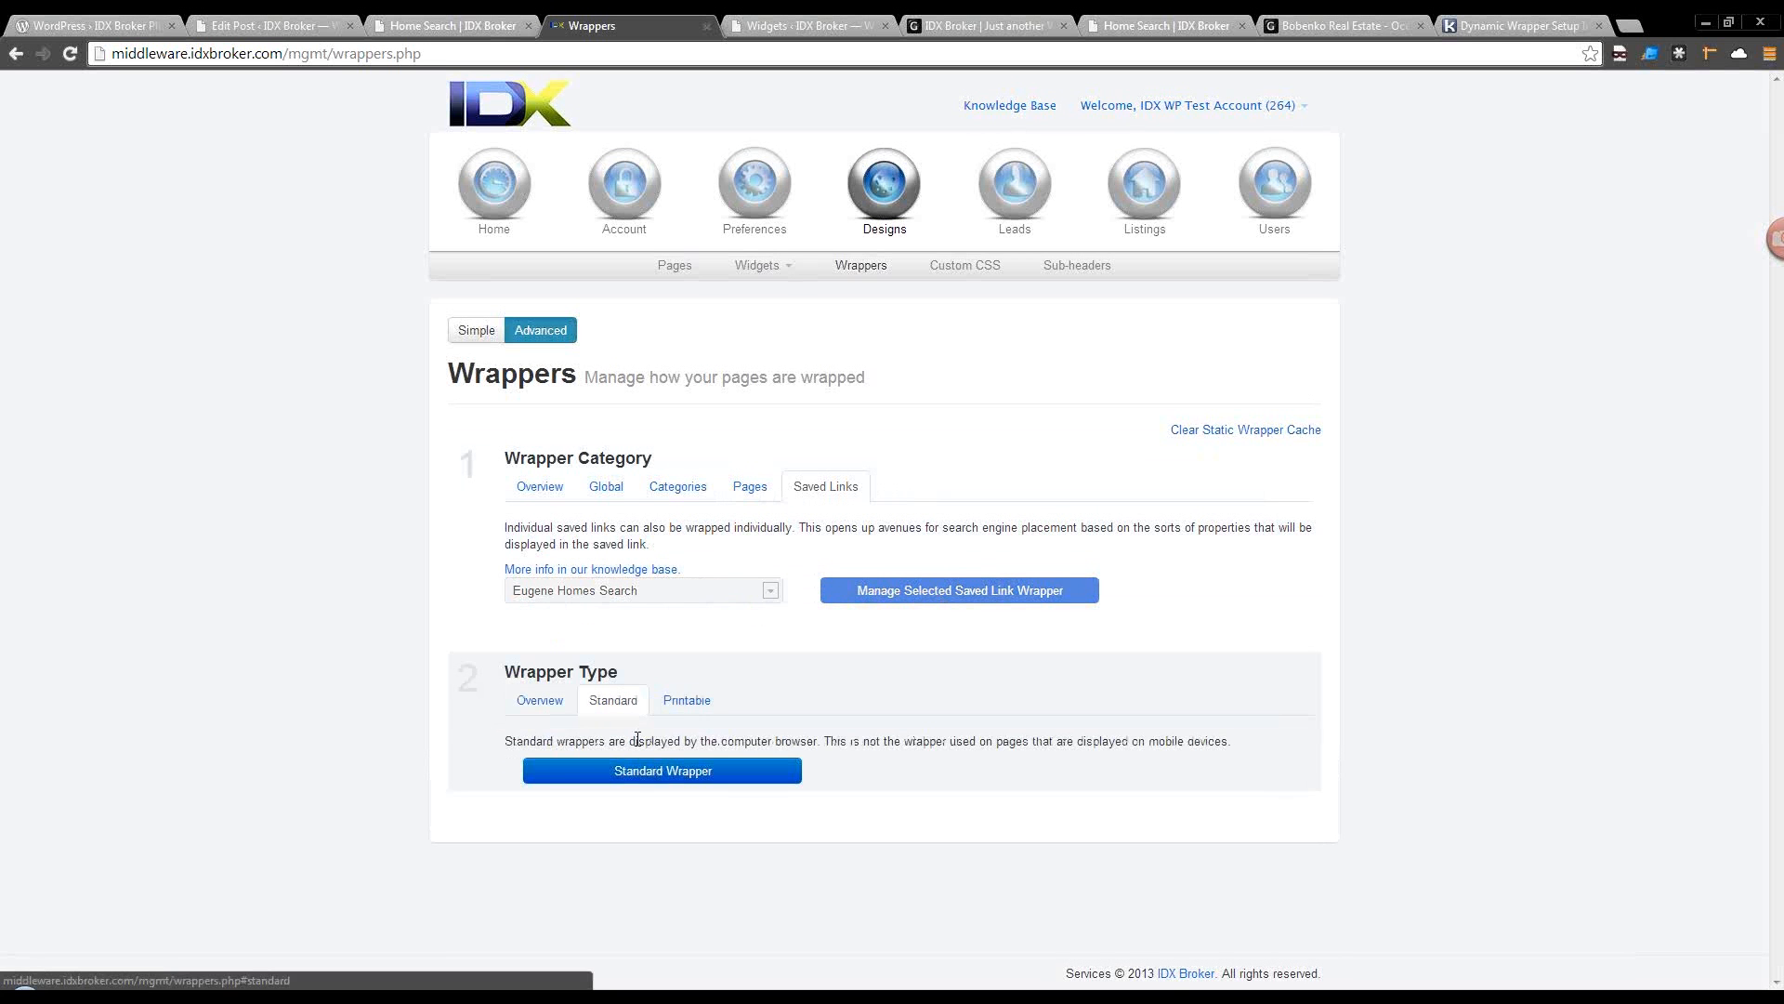
{"action": "left_click", "coordinate": [643, 778]}
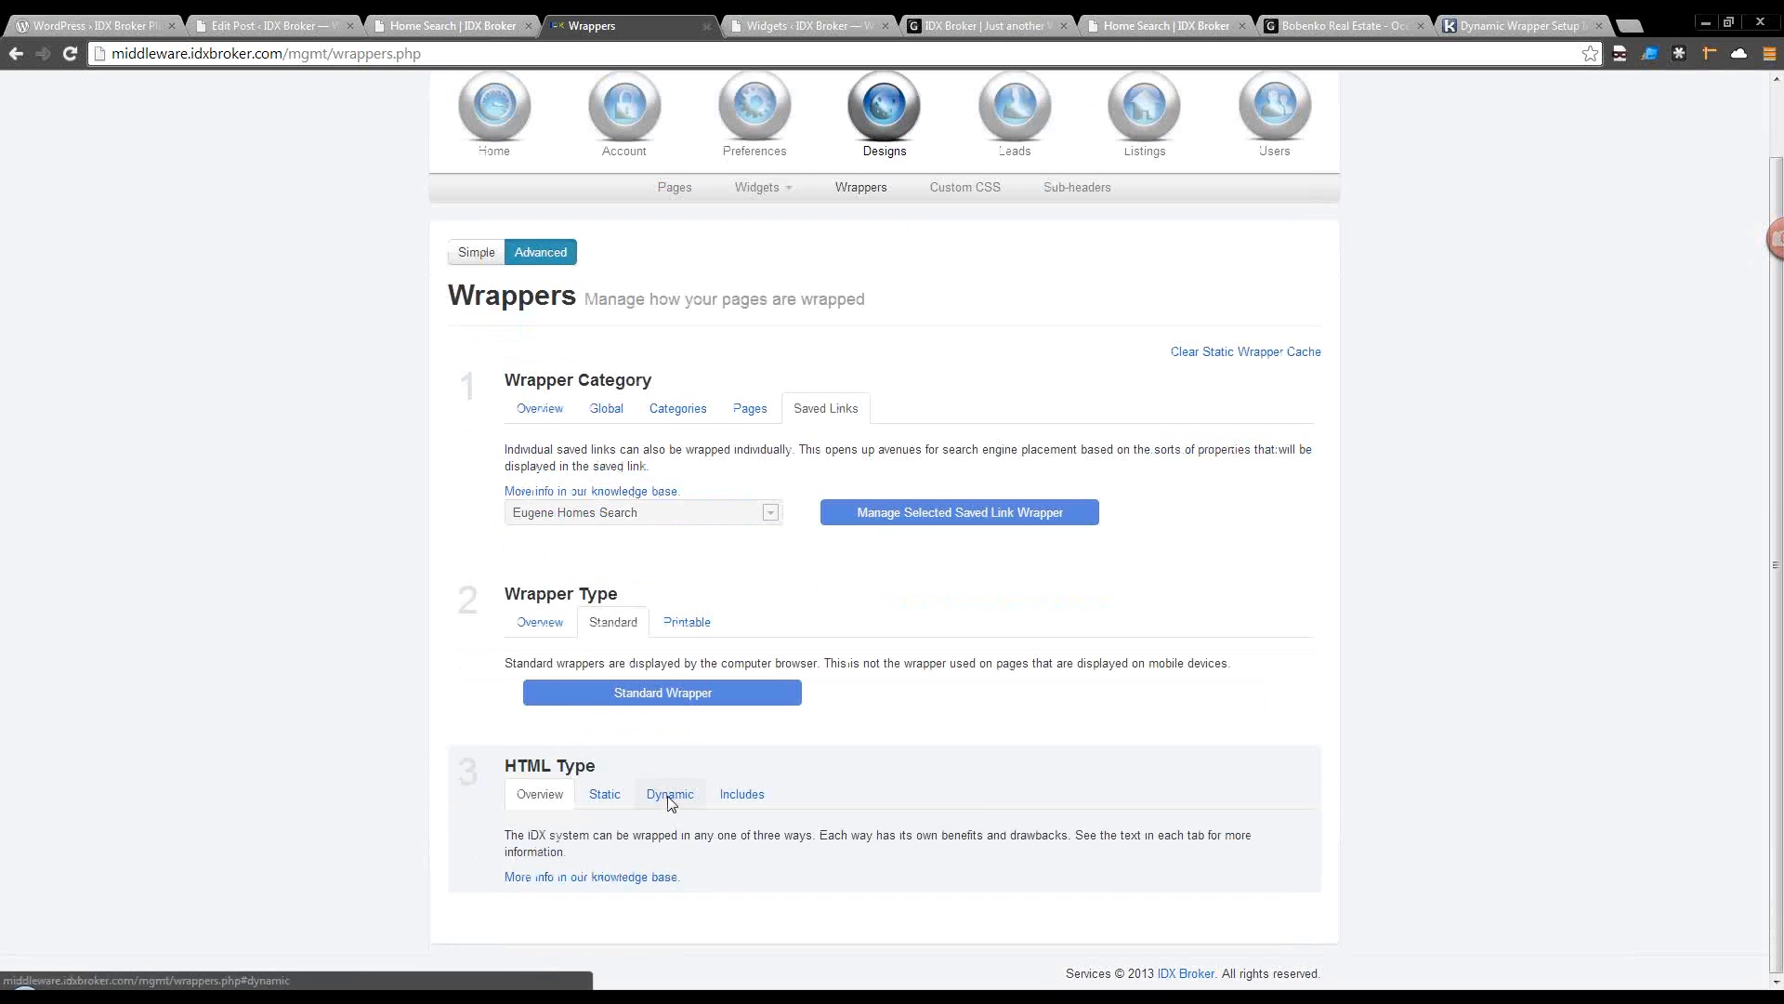
{"action": "left_click", "coordinate": [668, 795]}
{"action": "left_click", "coordinate": [680, 881]}
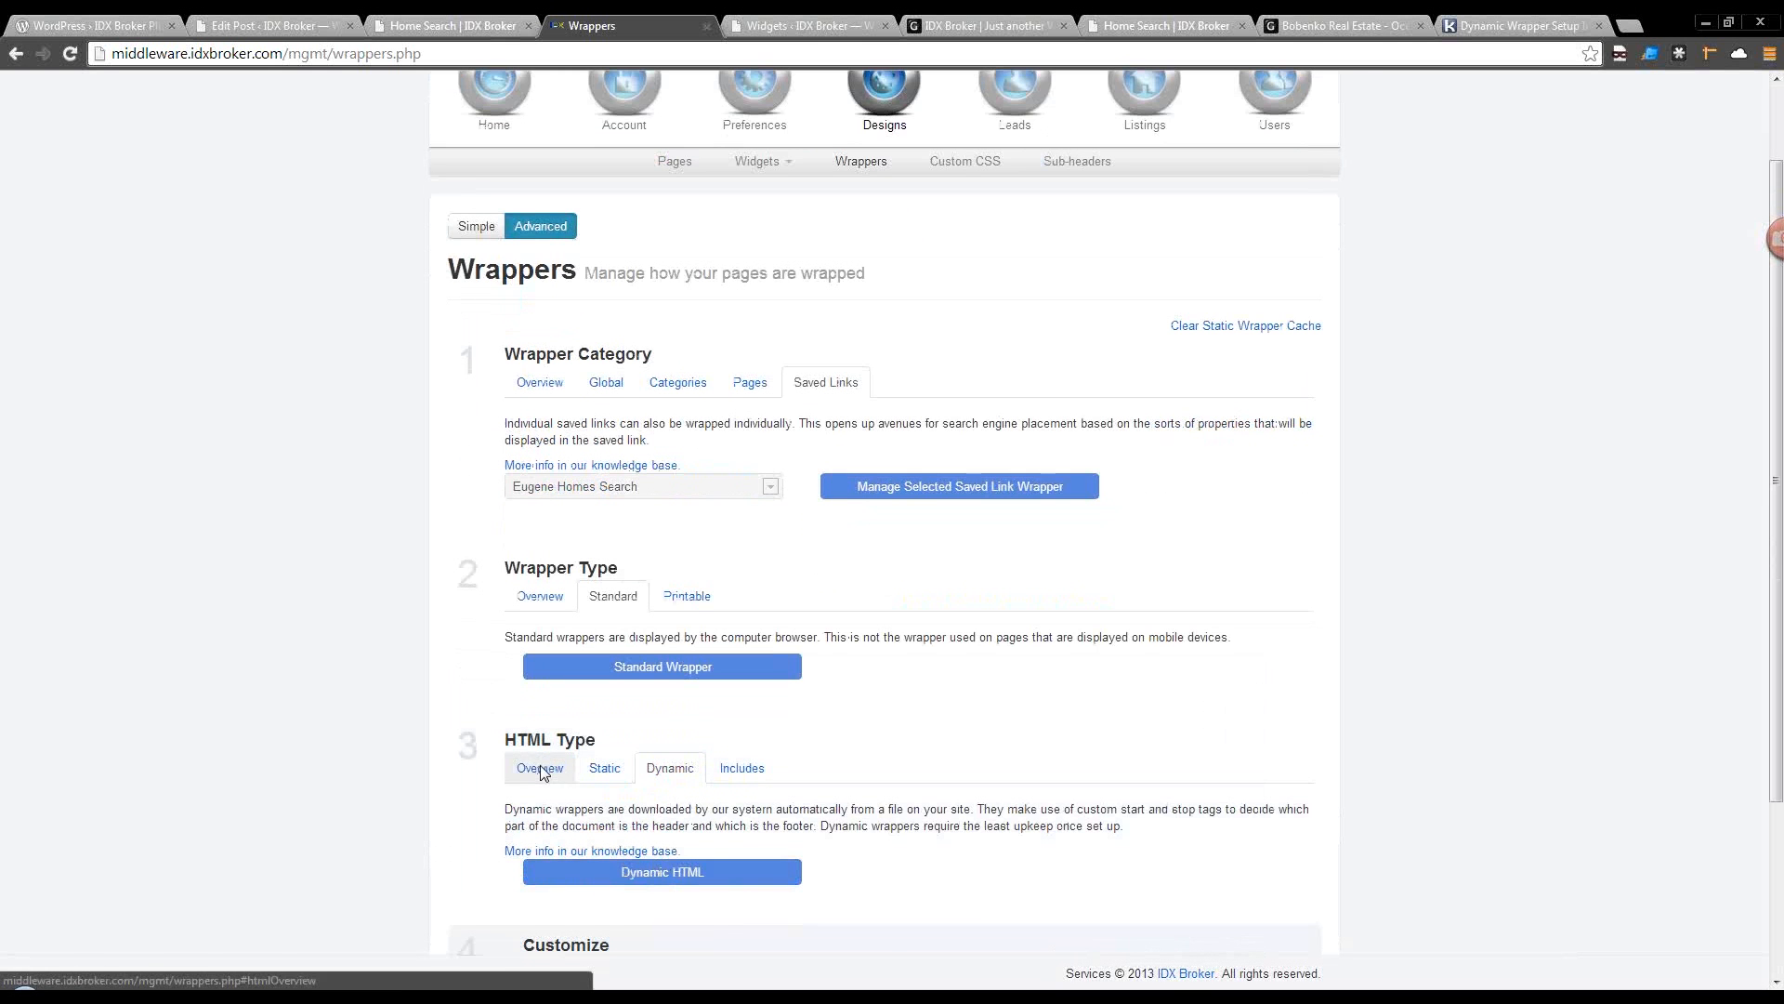
{"action": "scroll", "coordinate": [539, 766], "scroll_direction": "down", "scroll_amount": 3}
{"action": "left_click", "coordinate": [700, 817]}
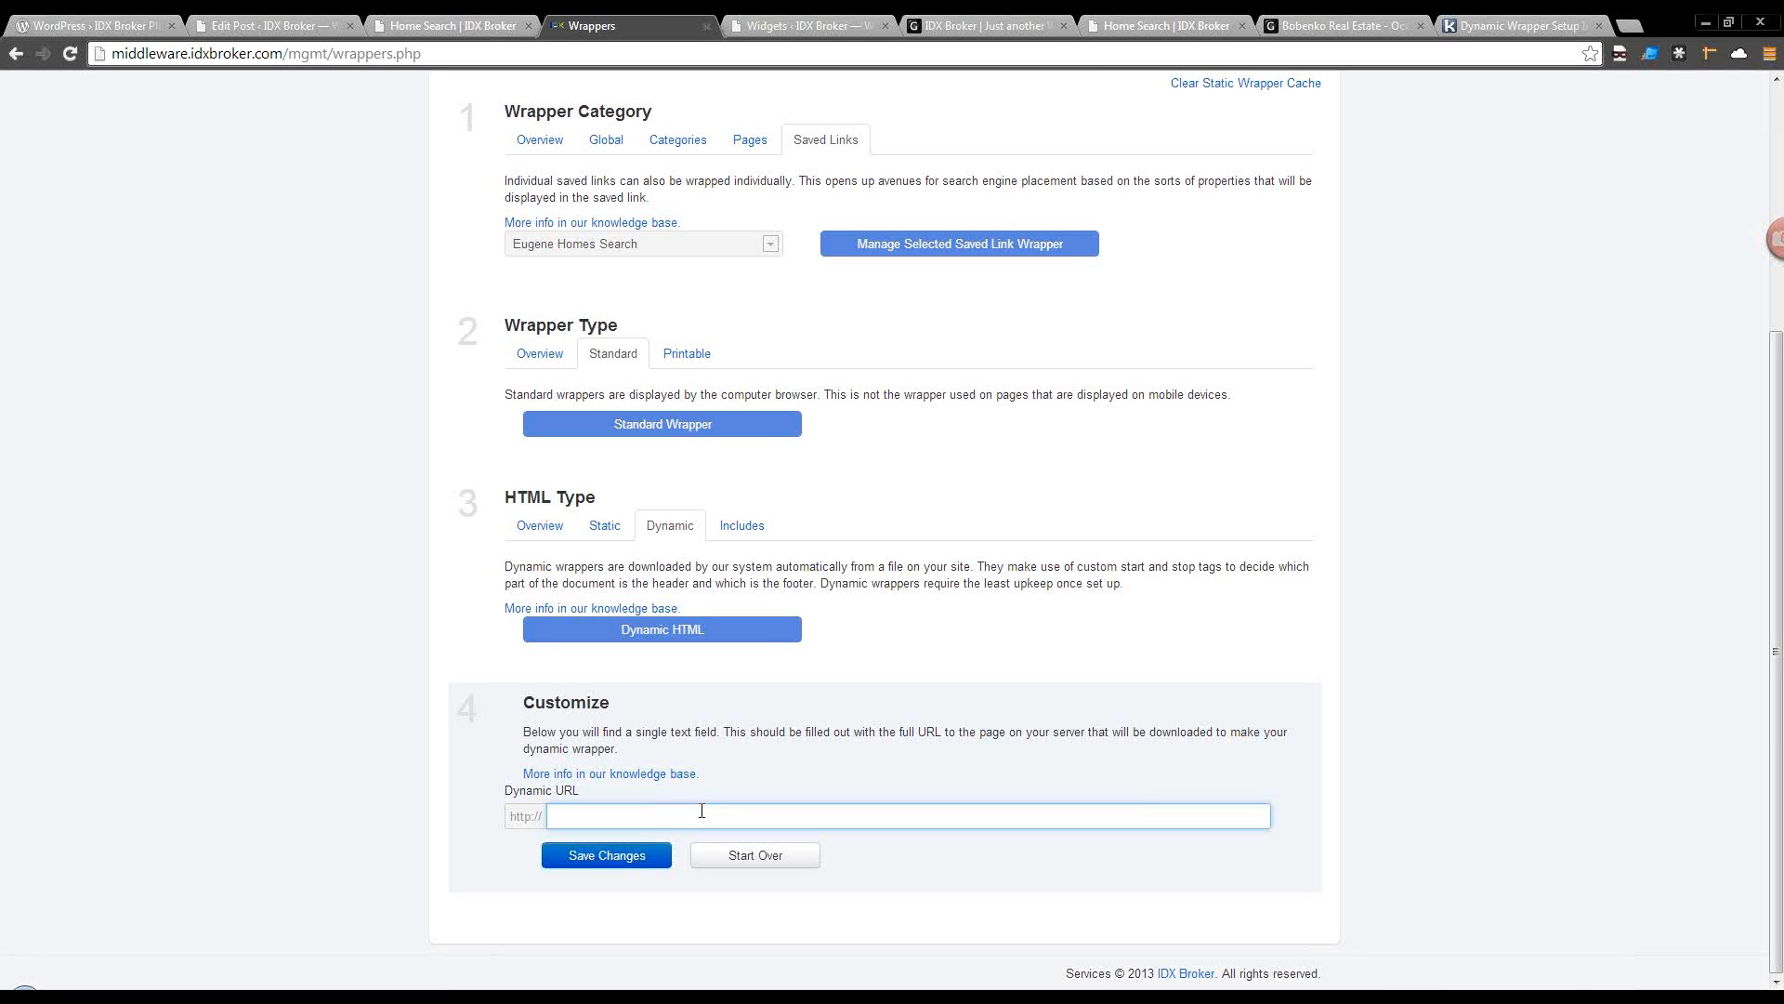
{"action": "left_click", "coordinate": [647, 856]}
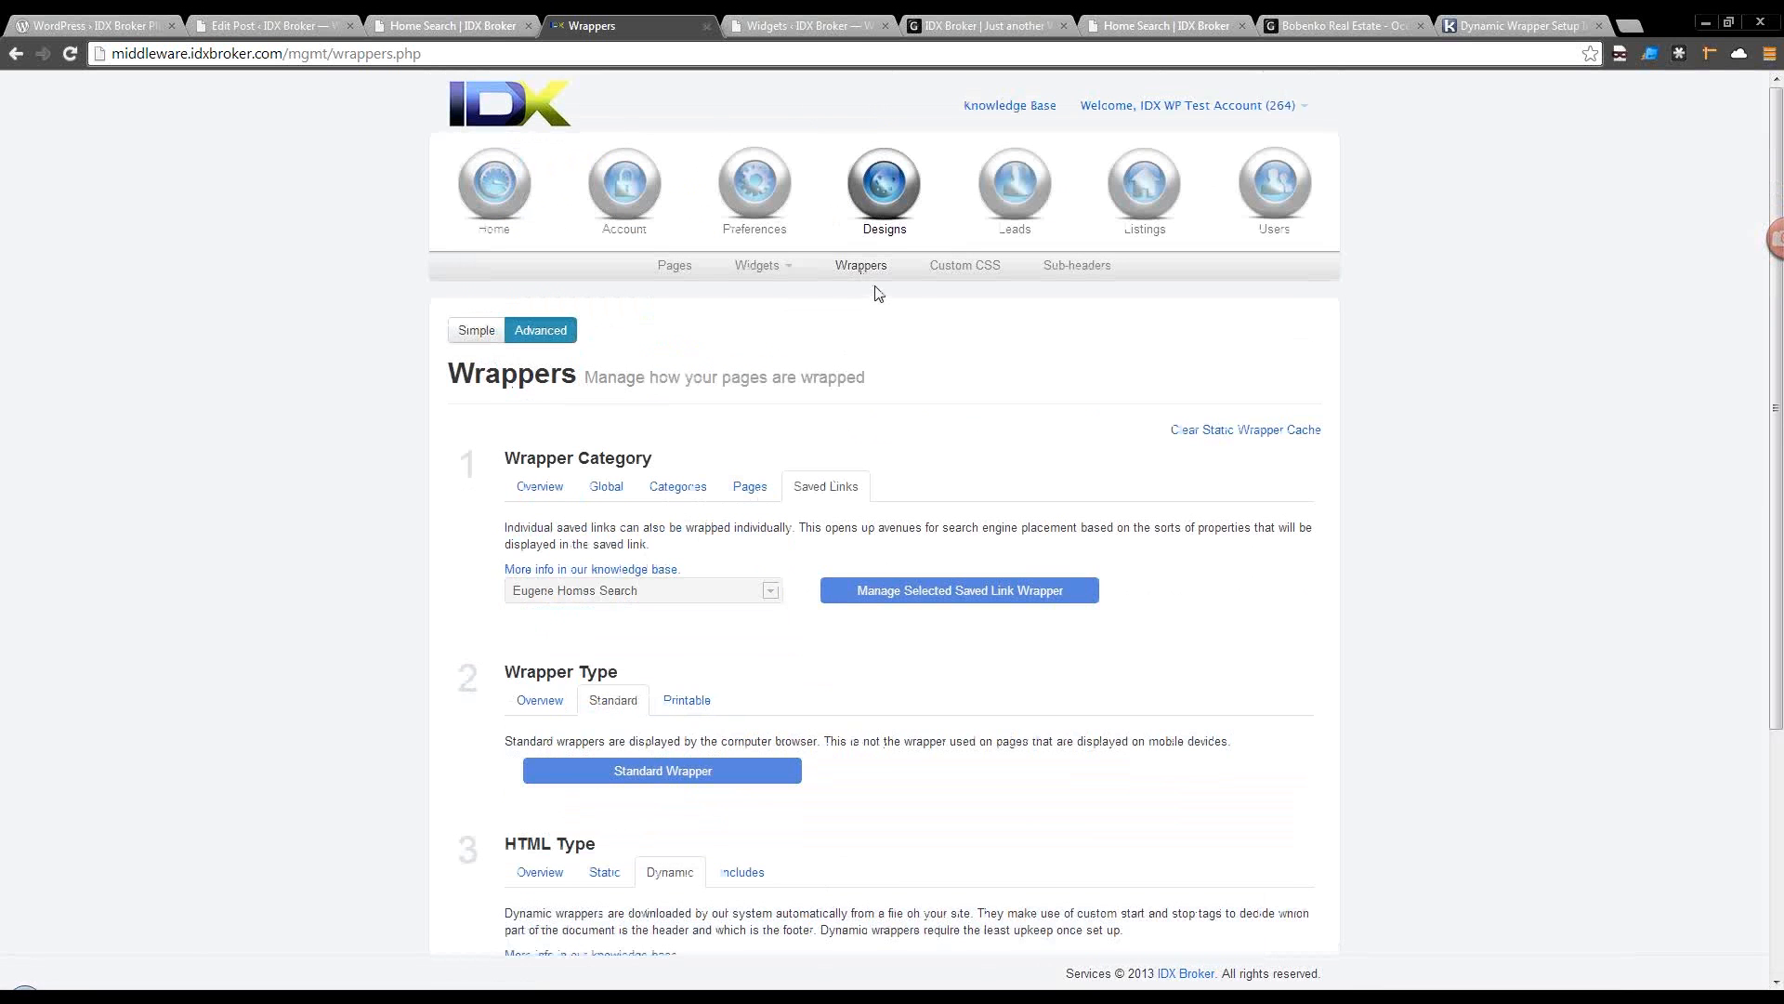
Open the WordPress site's home page to view the Home Search post there.
{"action": "left_click", "coordinate": [417, 26]}
{"action": "left_click", "coordinate": [427, 318]}
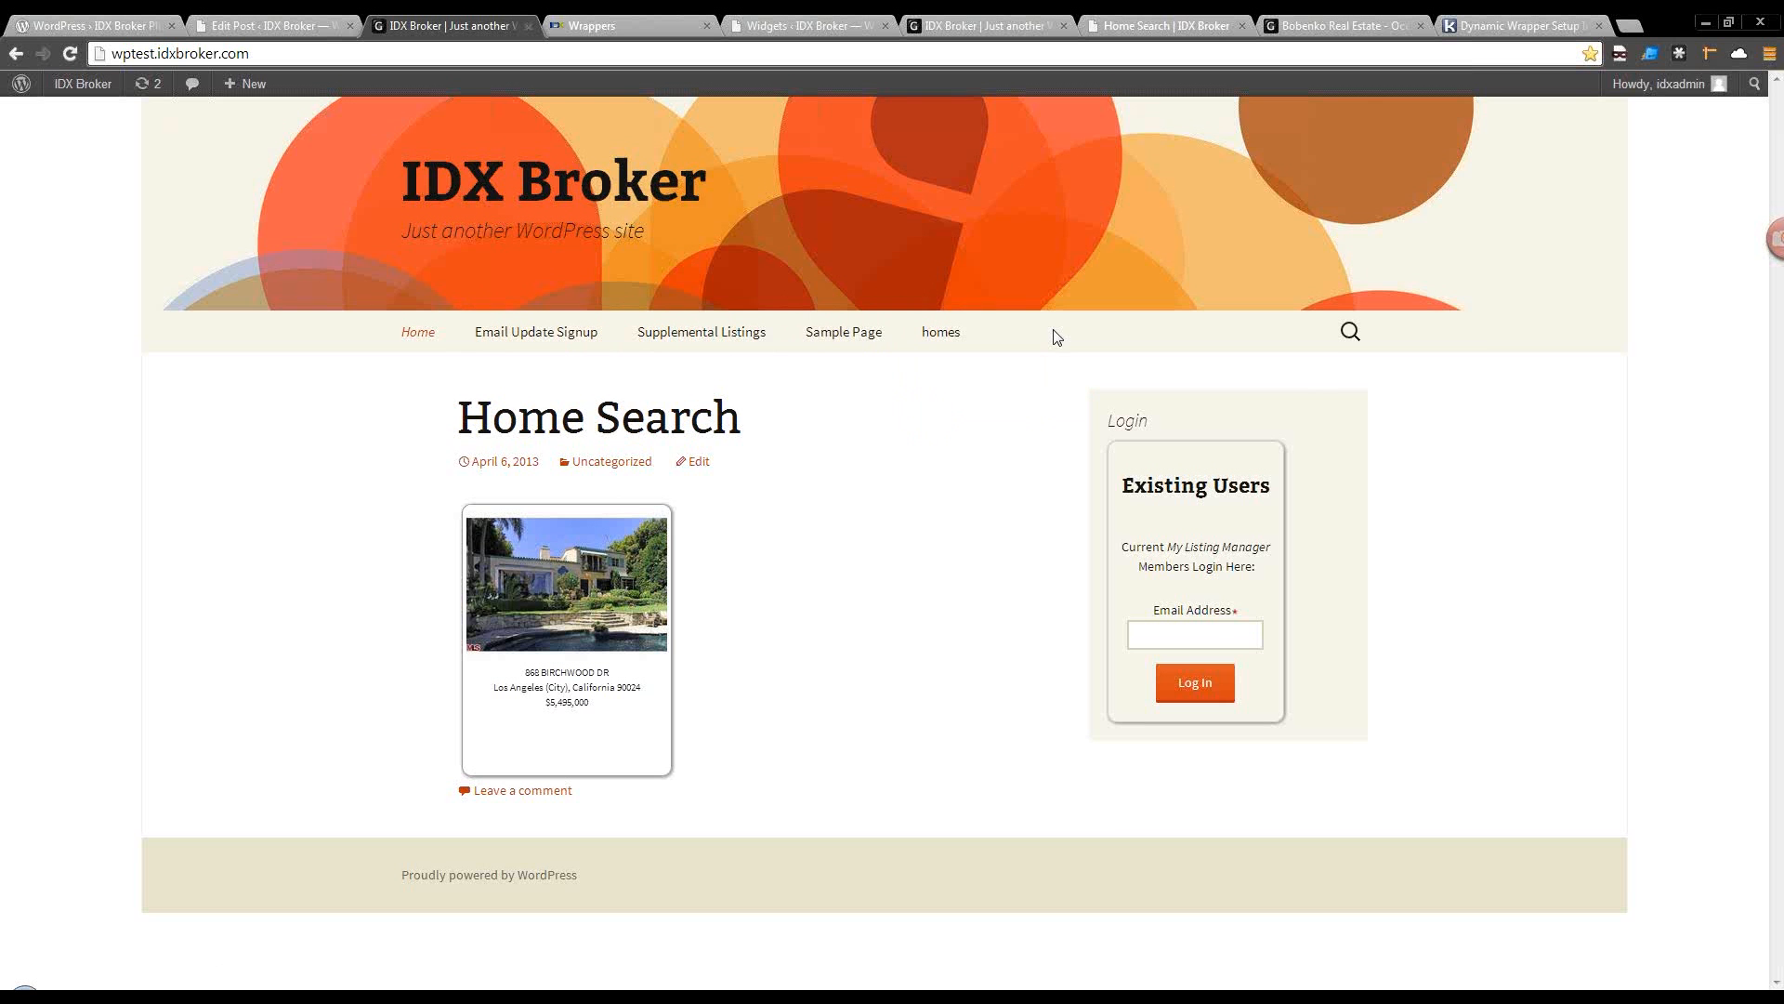
In the Home Search post's visual editor, insert the LEADSIGN IDX widget shortcode below the existing widget shortcode.
{"action": "left_click", "coordinate": [272, 23]}
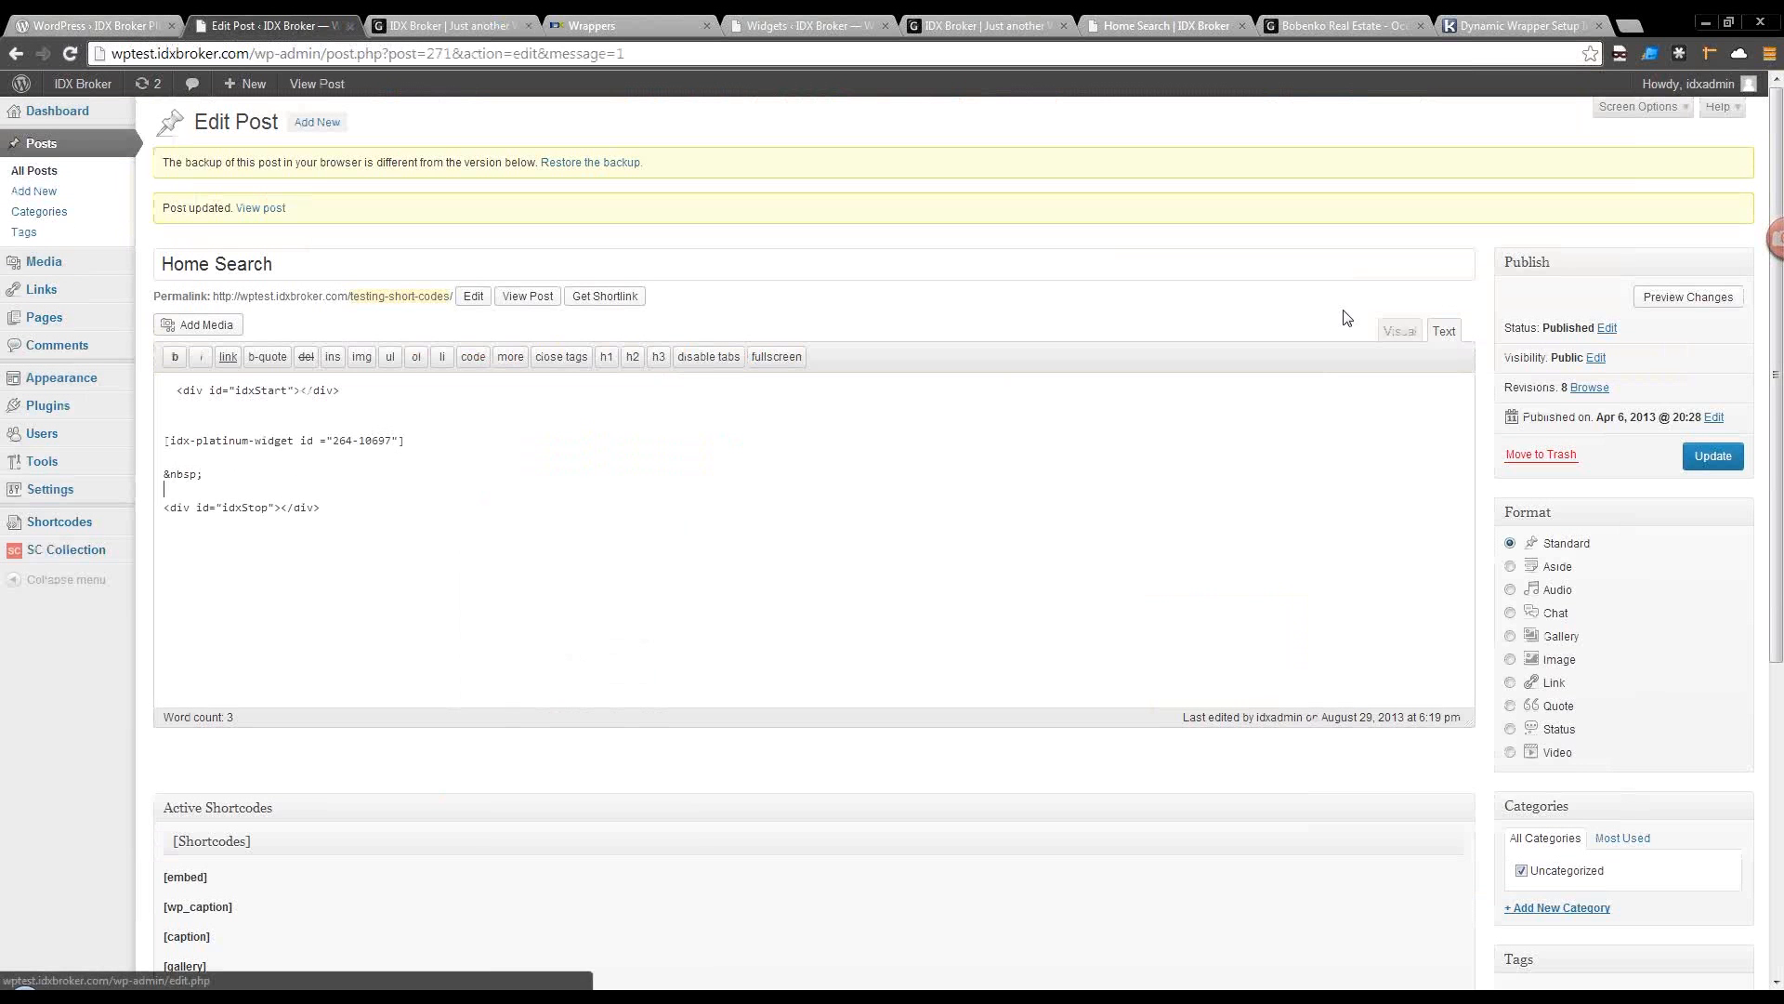
{"action": "left_click", "coordinate": [1396, 331]}
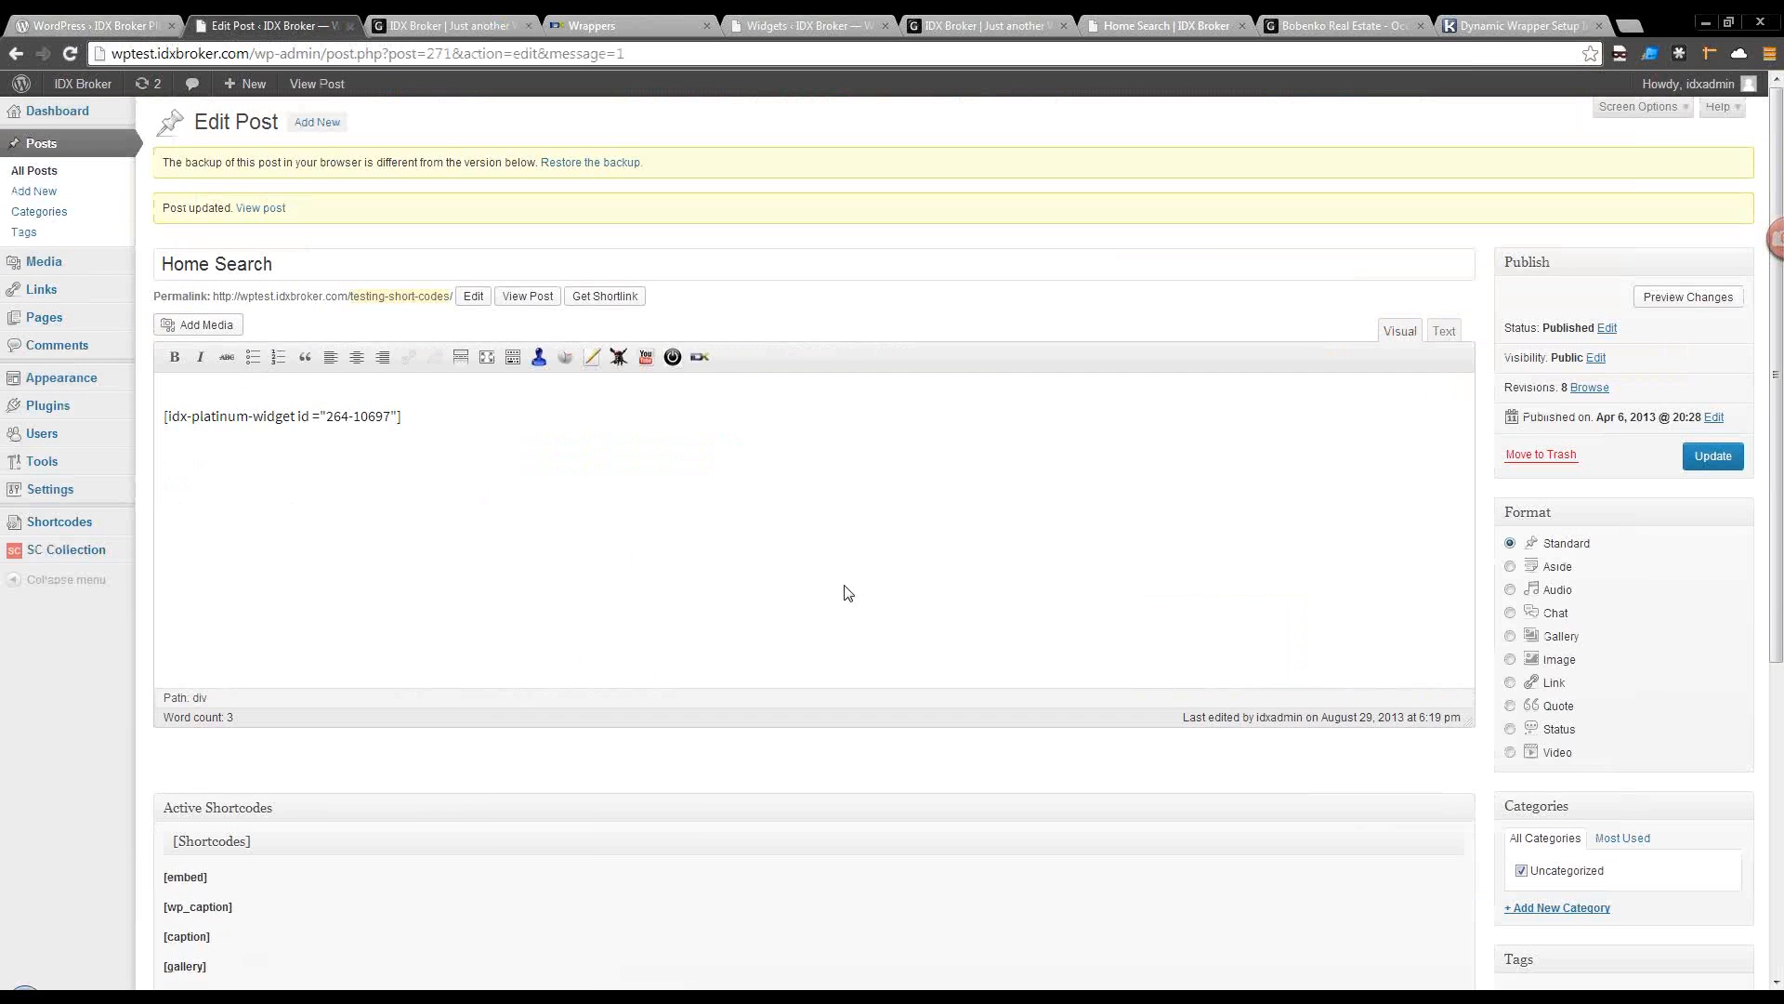
{"action": "left_click", "coordinate": [447, 425]}
{"action": "left_click", "coordinate": [706, 364]}
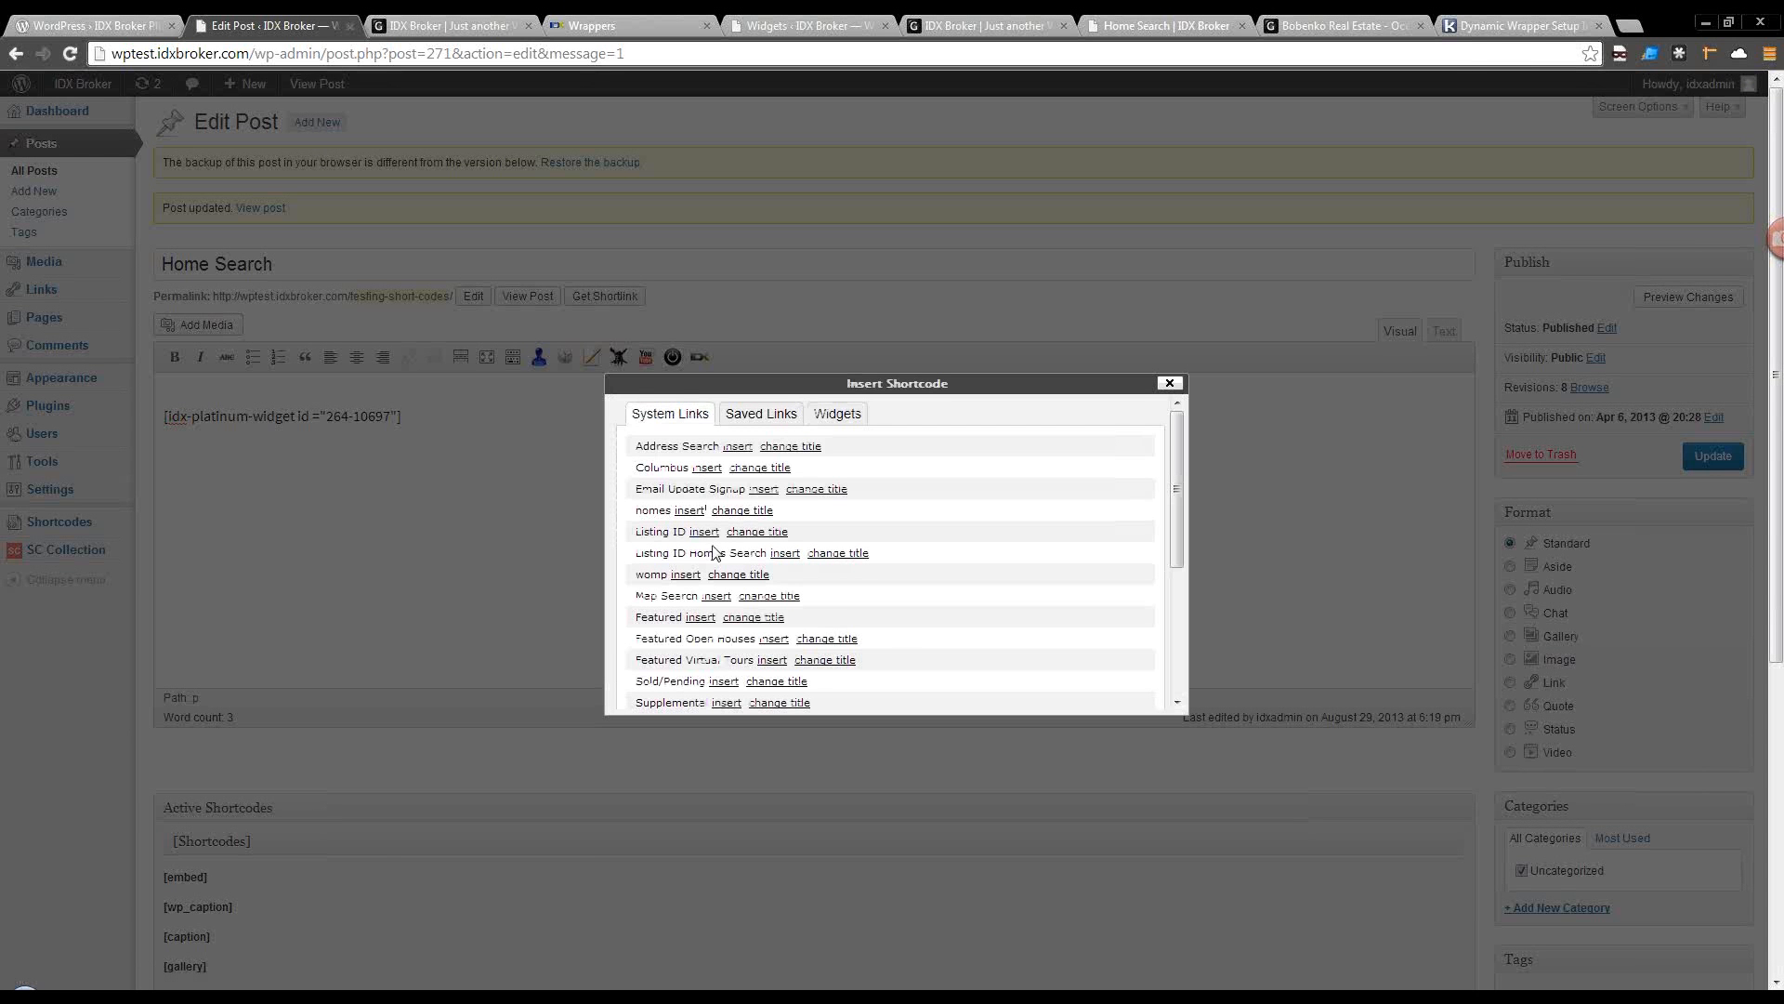
{"action": "left_click", "coordinate": [755, 417]}
{"action": "left_click", "coordinate": [832, 414]}
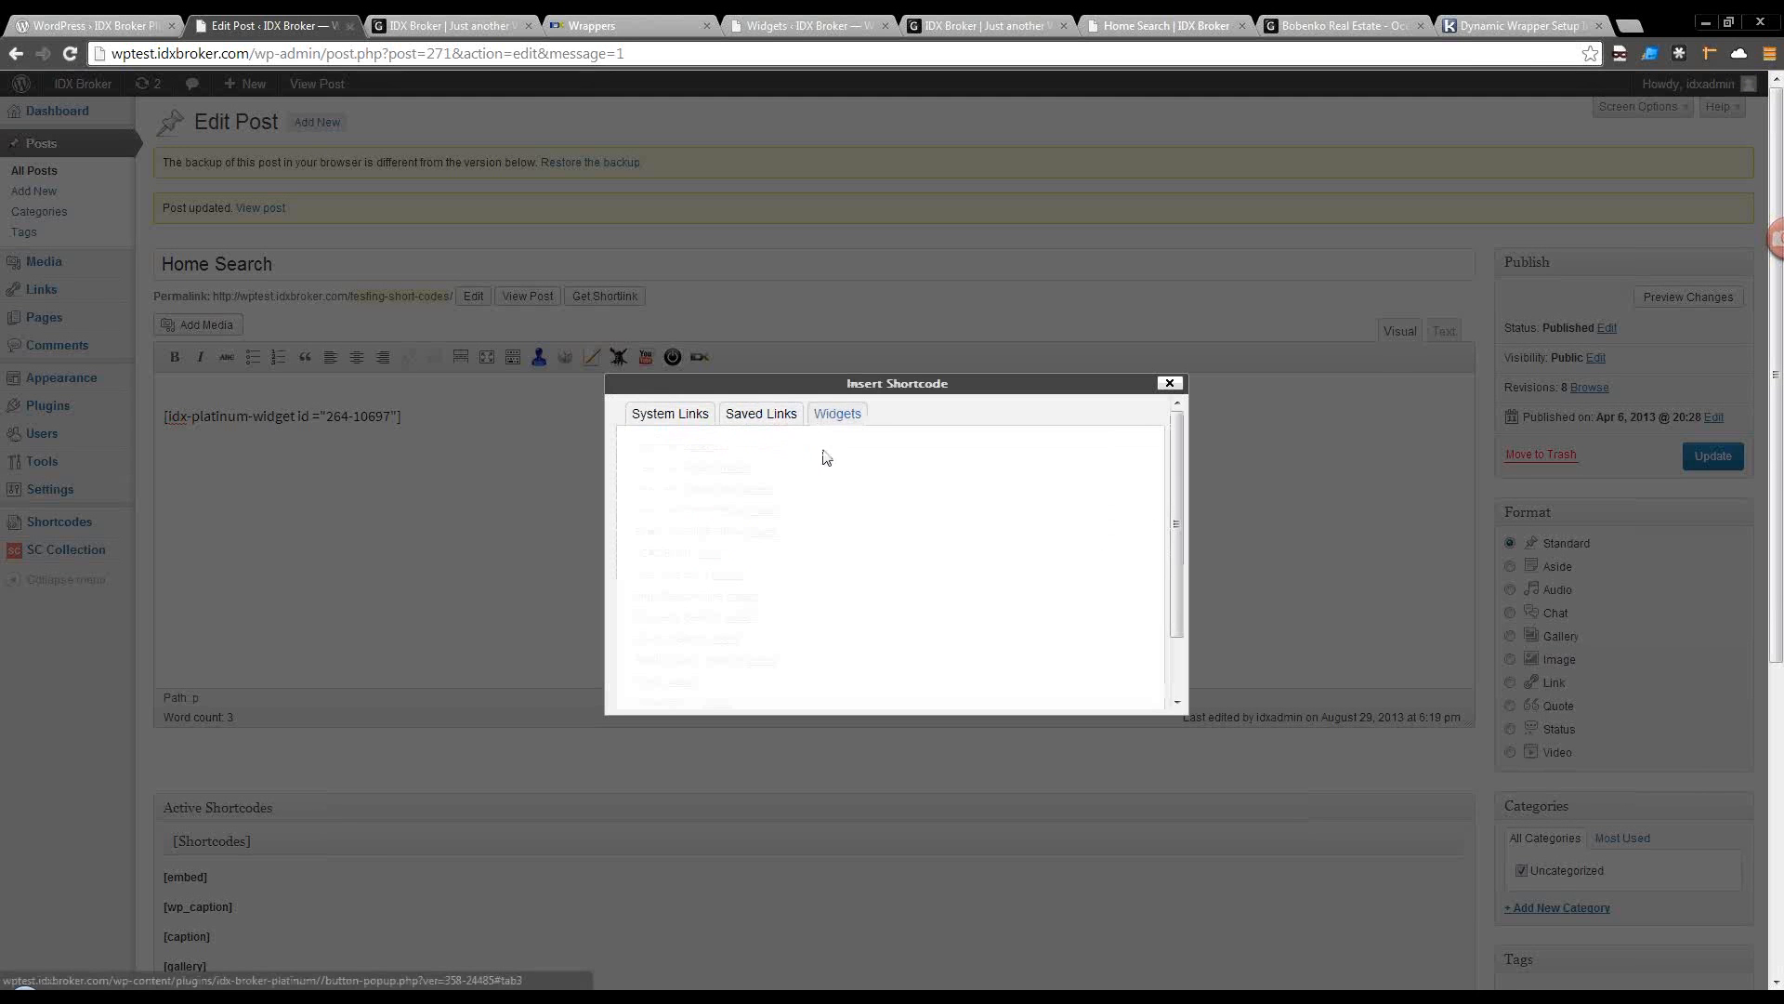
{"action": "scroll", "coordinate": [804, 584], "scroll_direction": "down", "scroll_amount": 5}
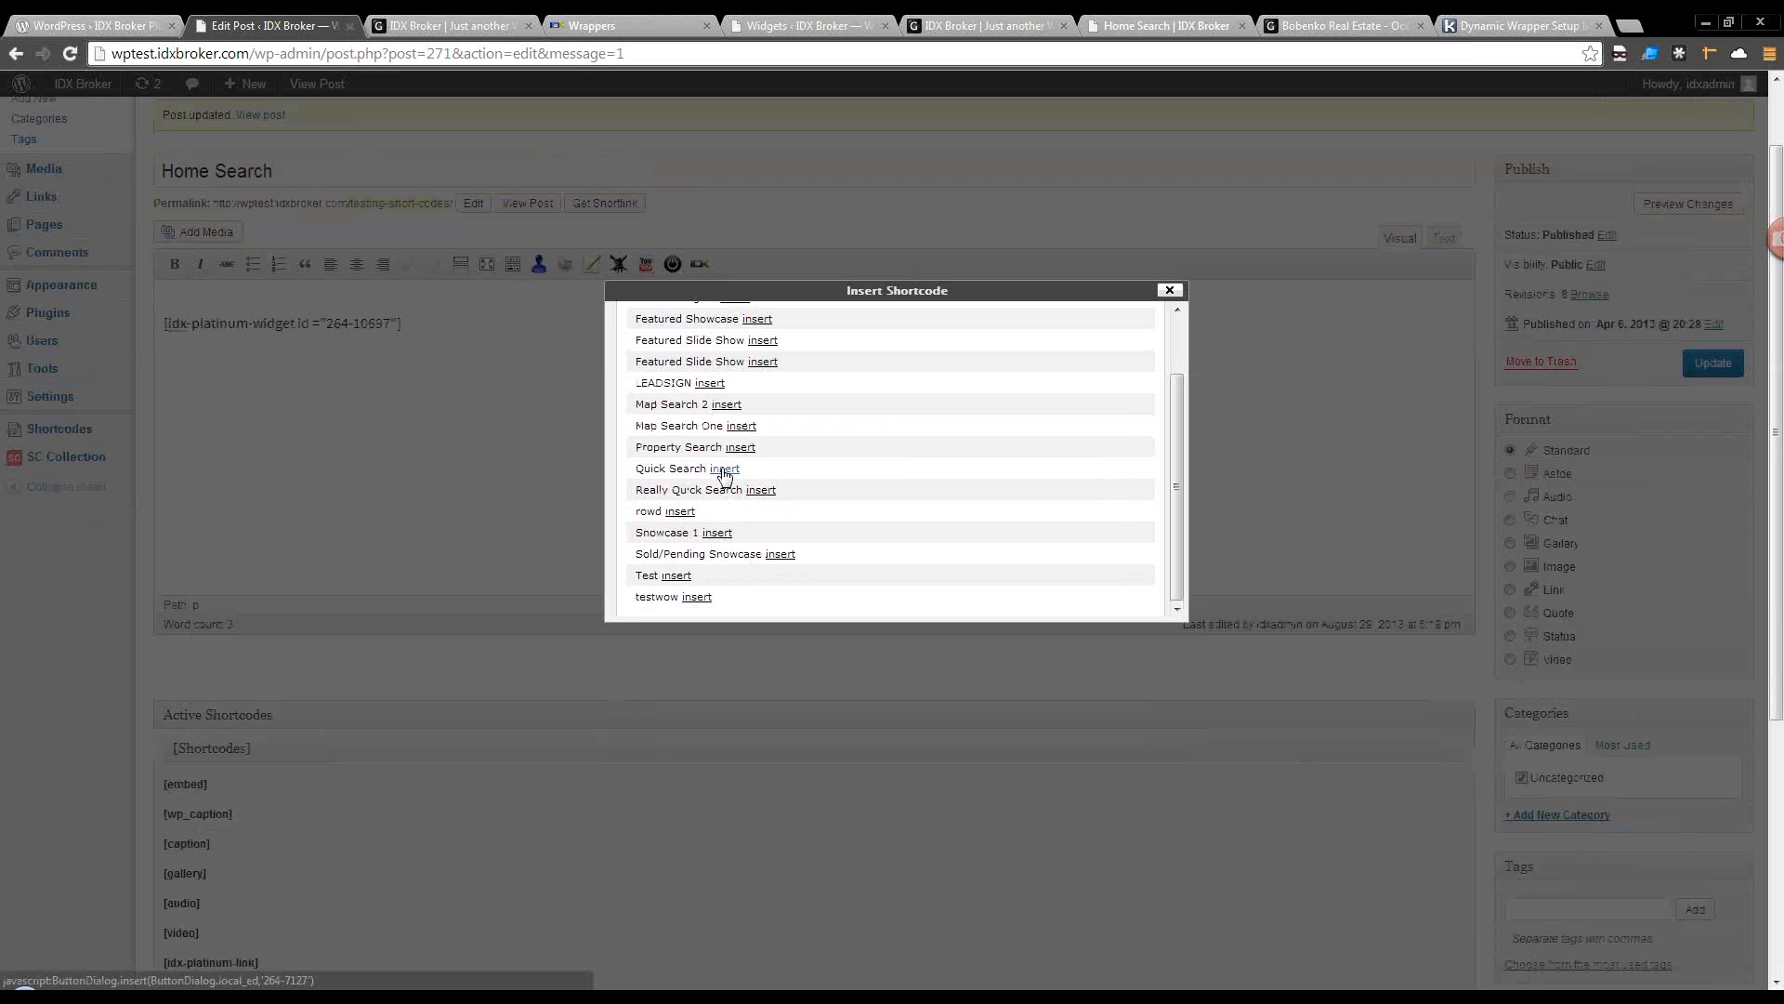
{"action": "scroll", "coordinate": [724, 476], "scroll_direction": "up", "scroll_amount": 2}
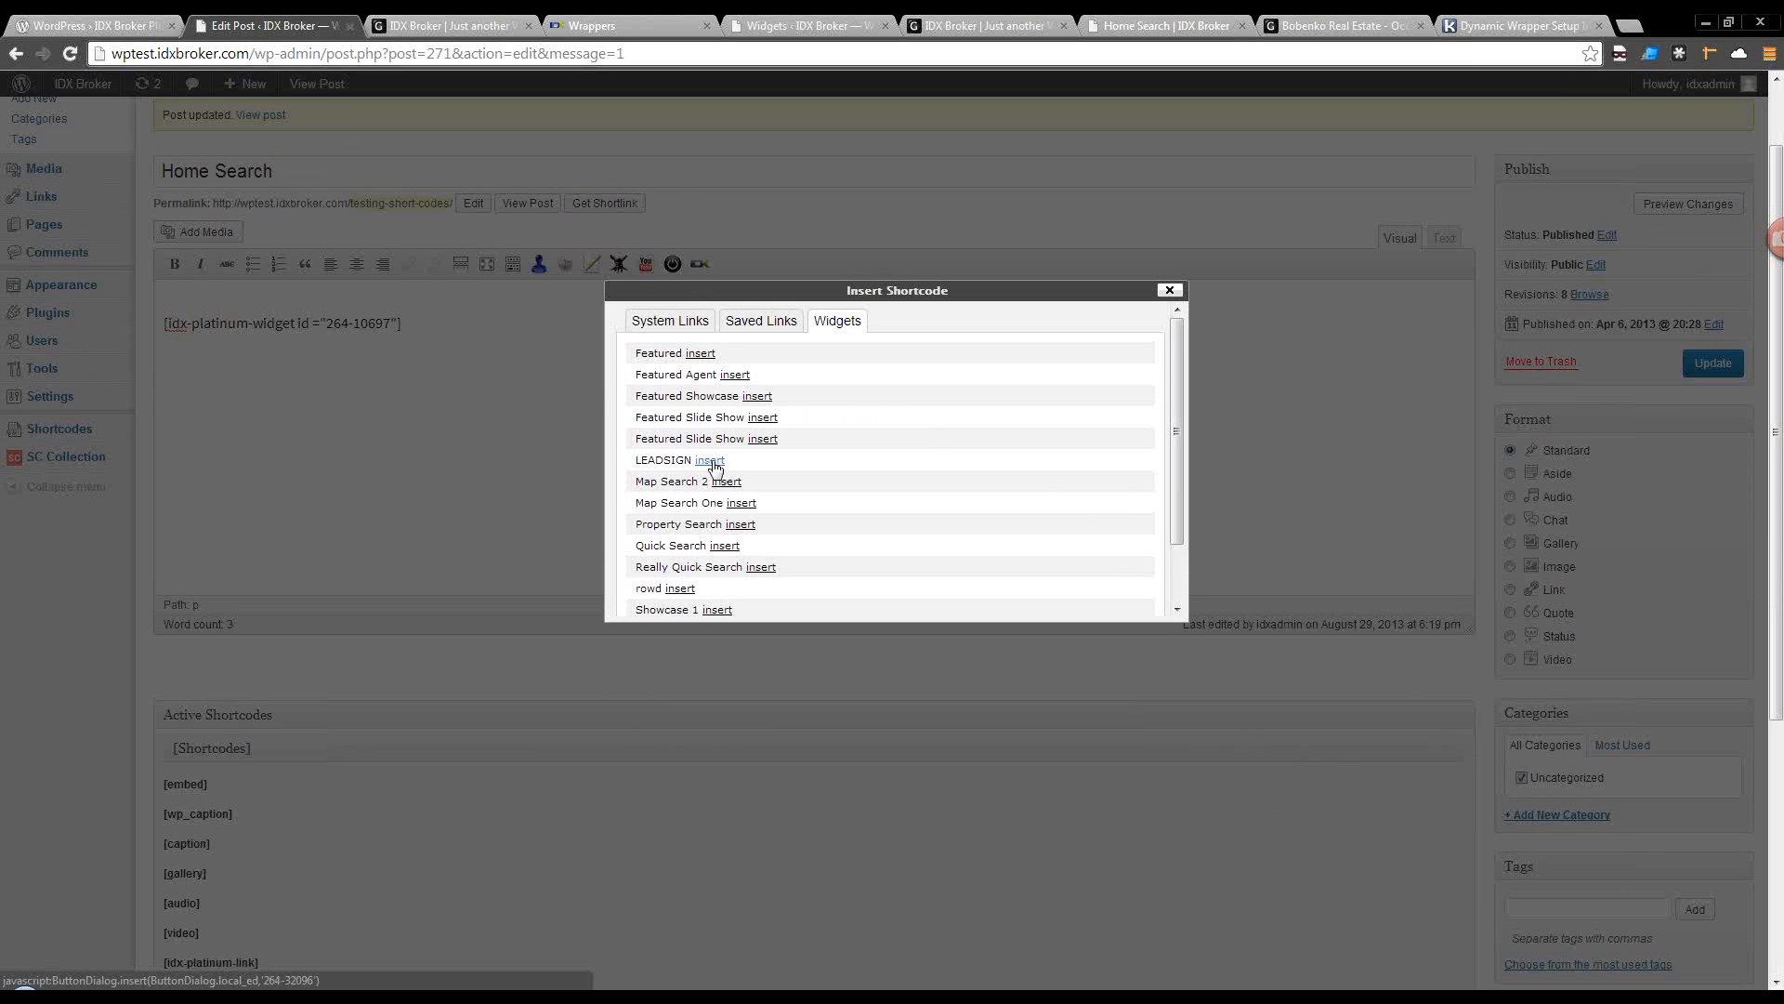
{"action": "left_click", "coordinate": [714, 462]}
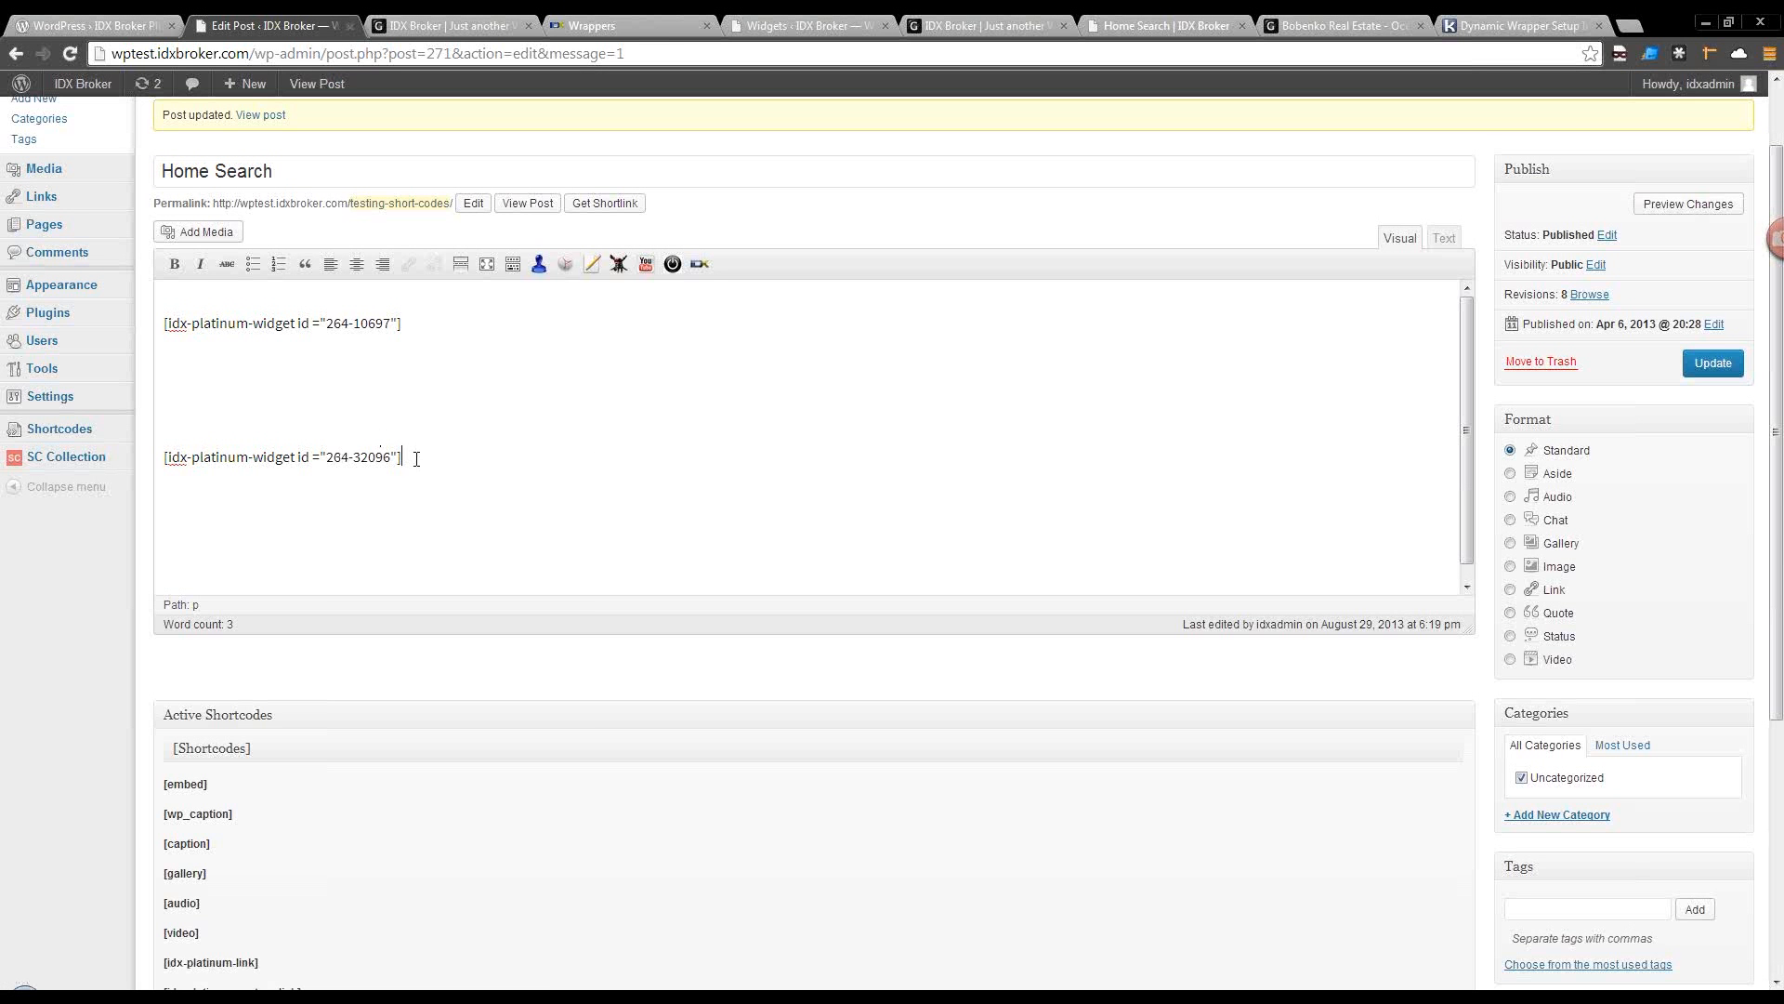
Highlight the inserted LEADSIGN shortcode and check the post's text editing mode before returning to visual mode.
{"action": "left_click_drag", "start_coordinate": [416, 458], "coordinate": [190, 432]}
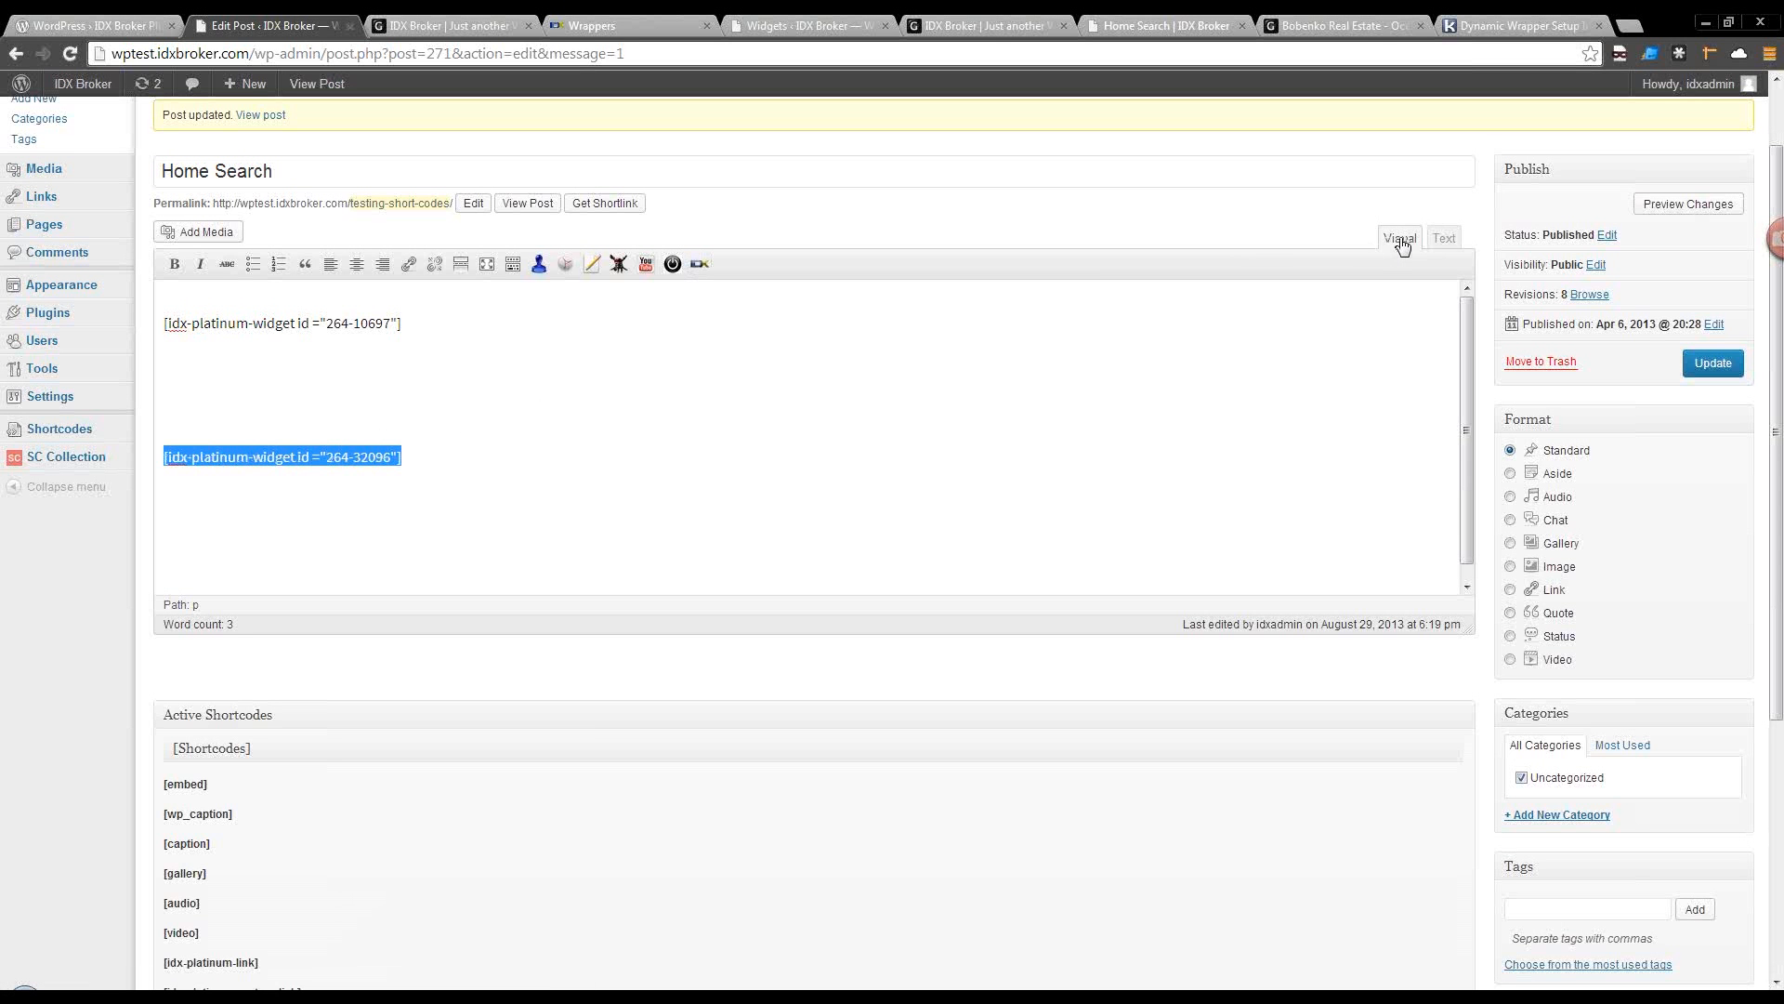
{"action": "left_click", "coordinate": [1442, 237]}
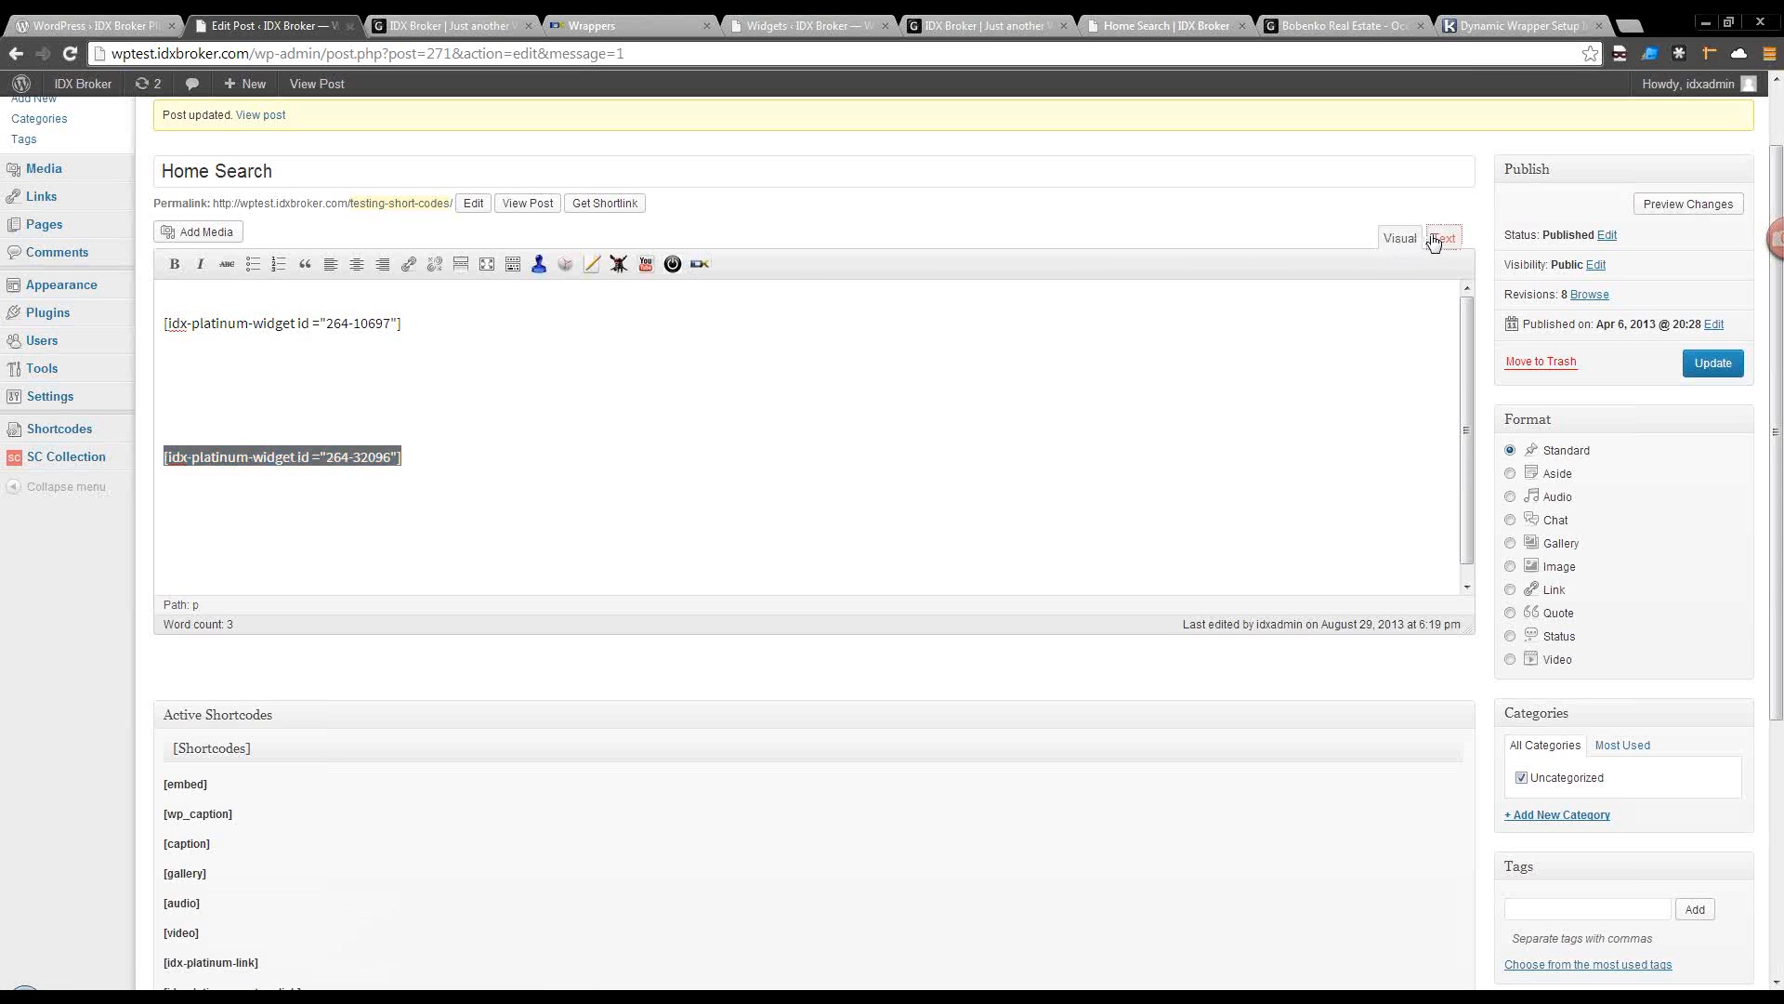
{"action": "left_click", "coordinate": [1401, 240]}
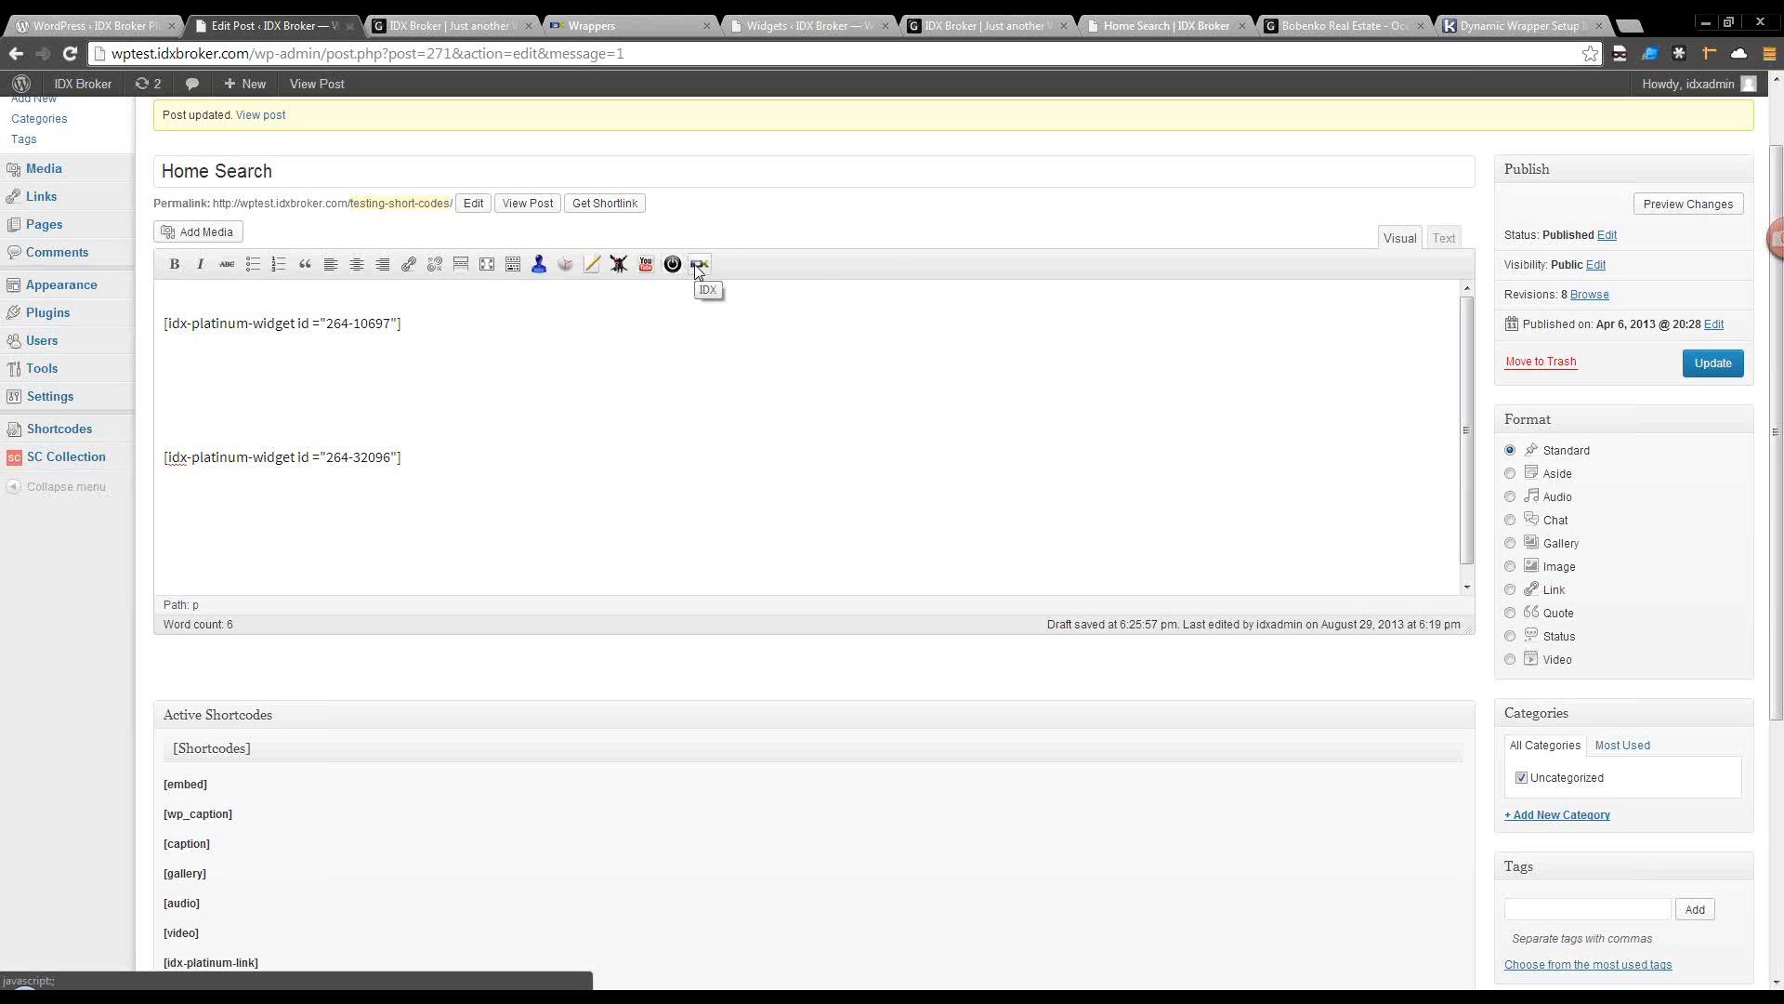
Reopen the IDX shortcode dialog to review the saved links and widgets, and close it without inserting anything.
{"action": "left_click", "coordinate": [698, 268]}
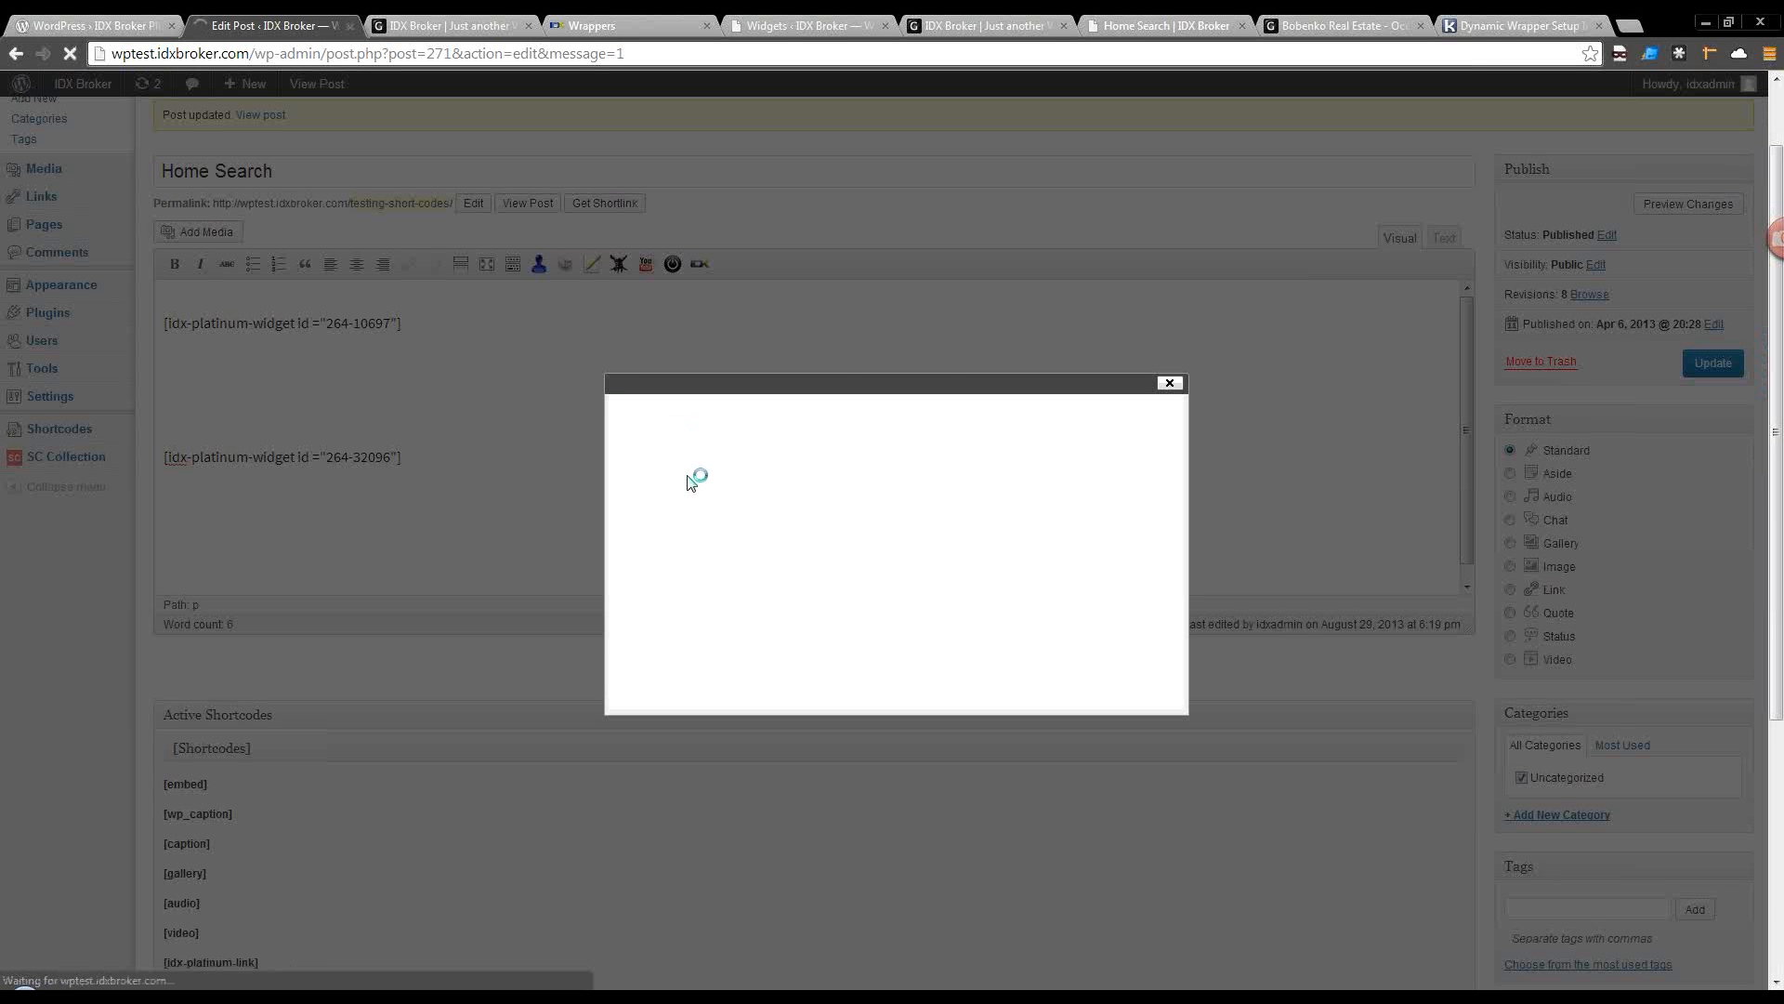
{"action": "left_click", "coordinate": [768, 421]}
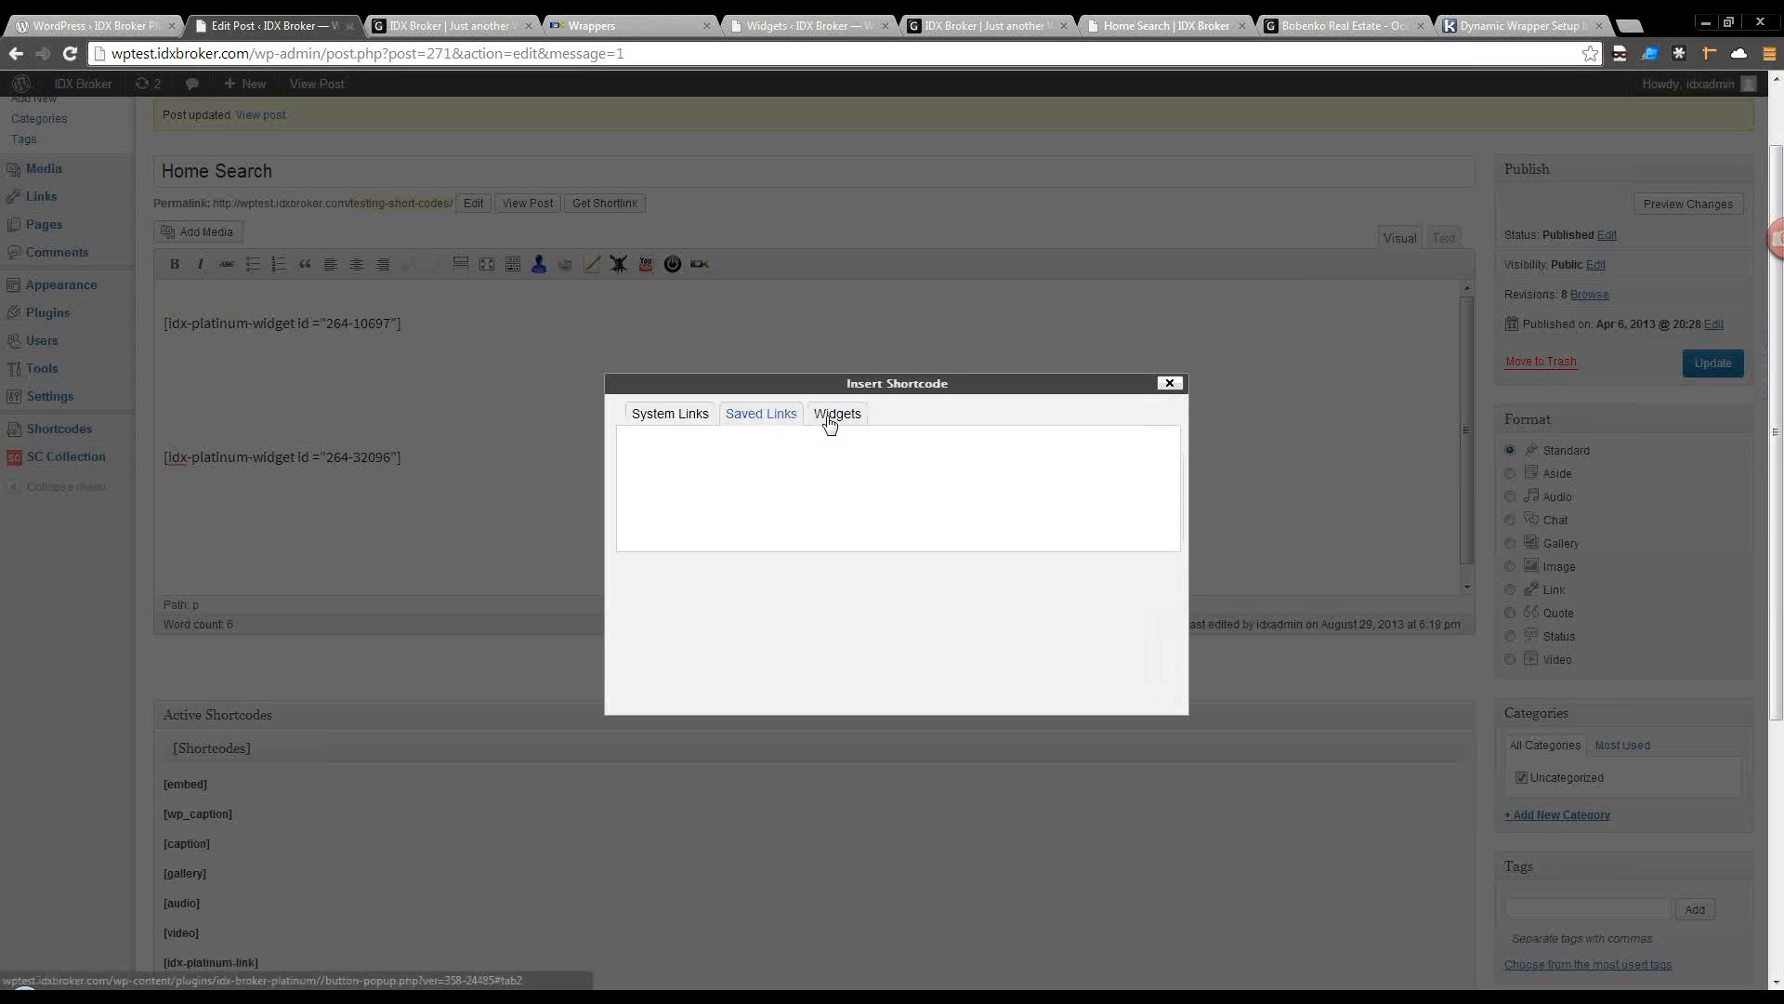
{"action": "left_click", "coordinate": [839, 417]}
{"action": "left_click", "coordinate": [1170, 384]}
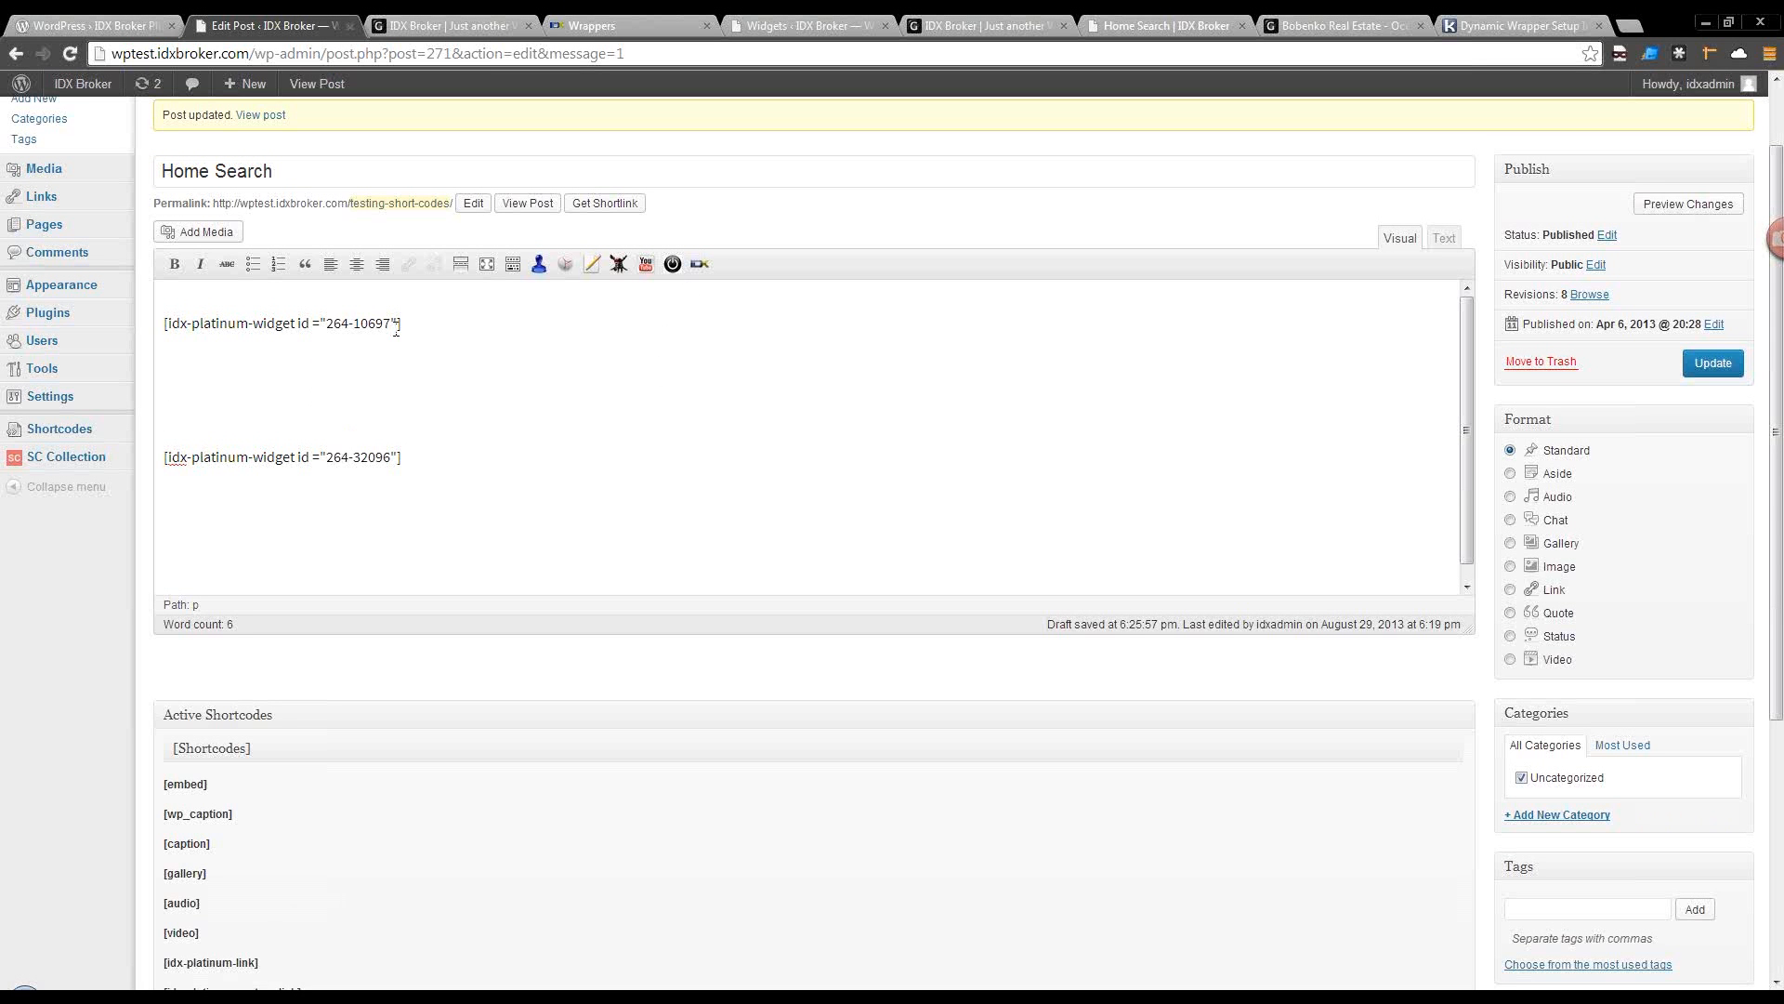
Update the Home Search post and open it in a new tab to check both widgets.
{"action": "left_click", "coordinate": [1706, 370]}
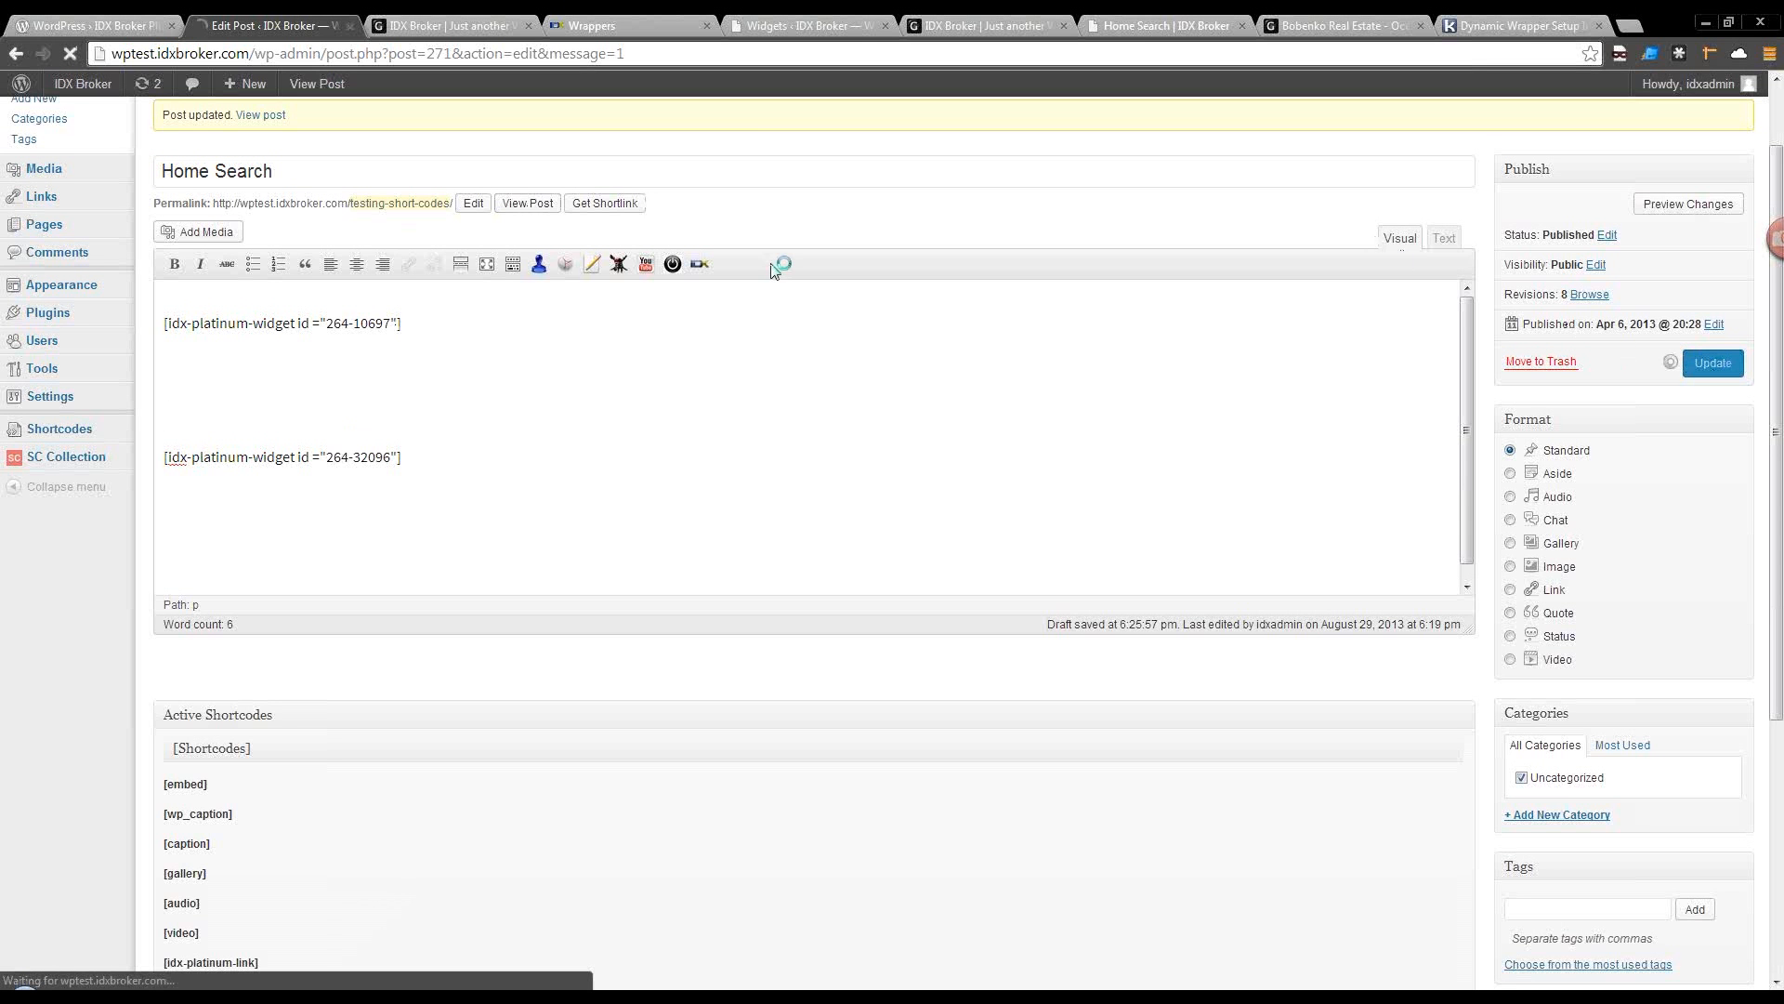
{"action": "right_click", "coordinate": [517, 208]}
{"action": "left_click", "coordinate": [548, 215]}
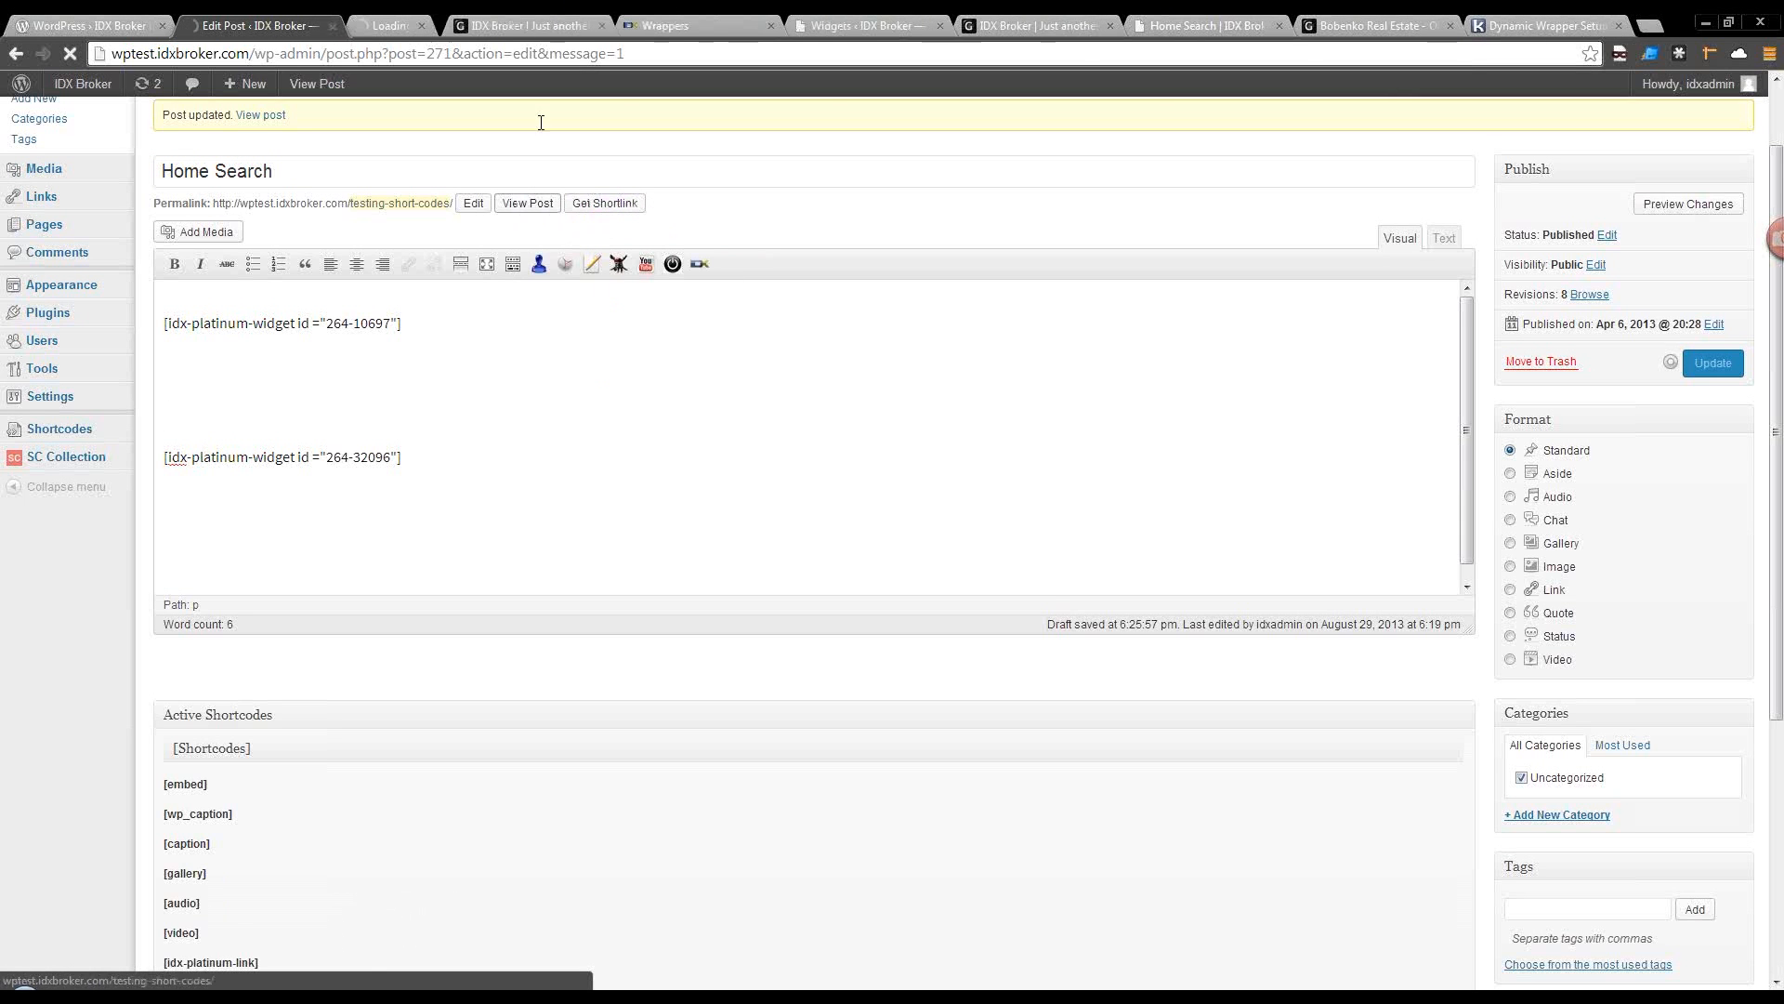
{"action": "left_click", "coordinate": [403, 28]}
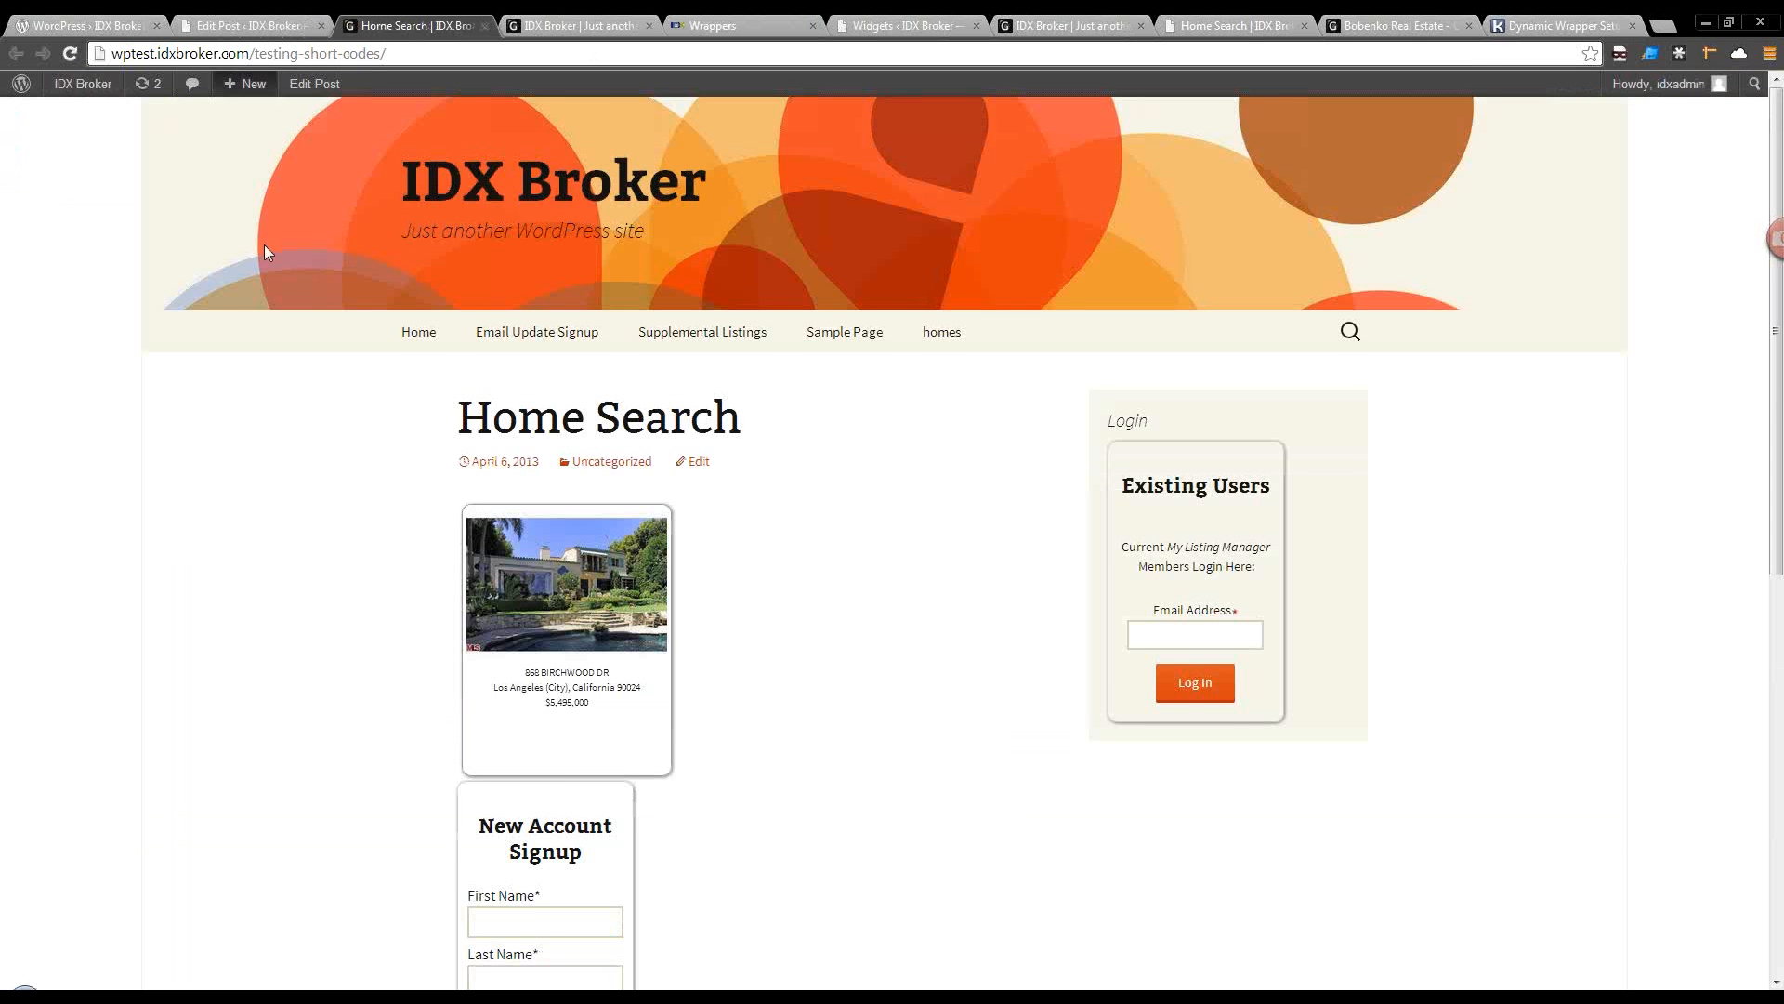
{"action": "scroll", "coordinate": [267, 370], "scroll_direction": "down", "scroll_amount": 2}
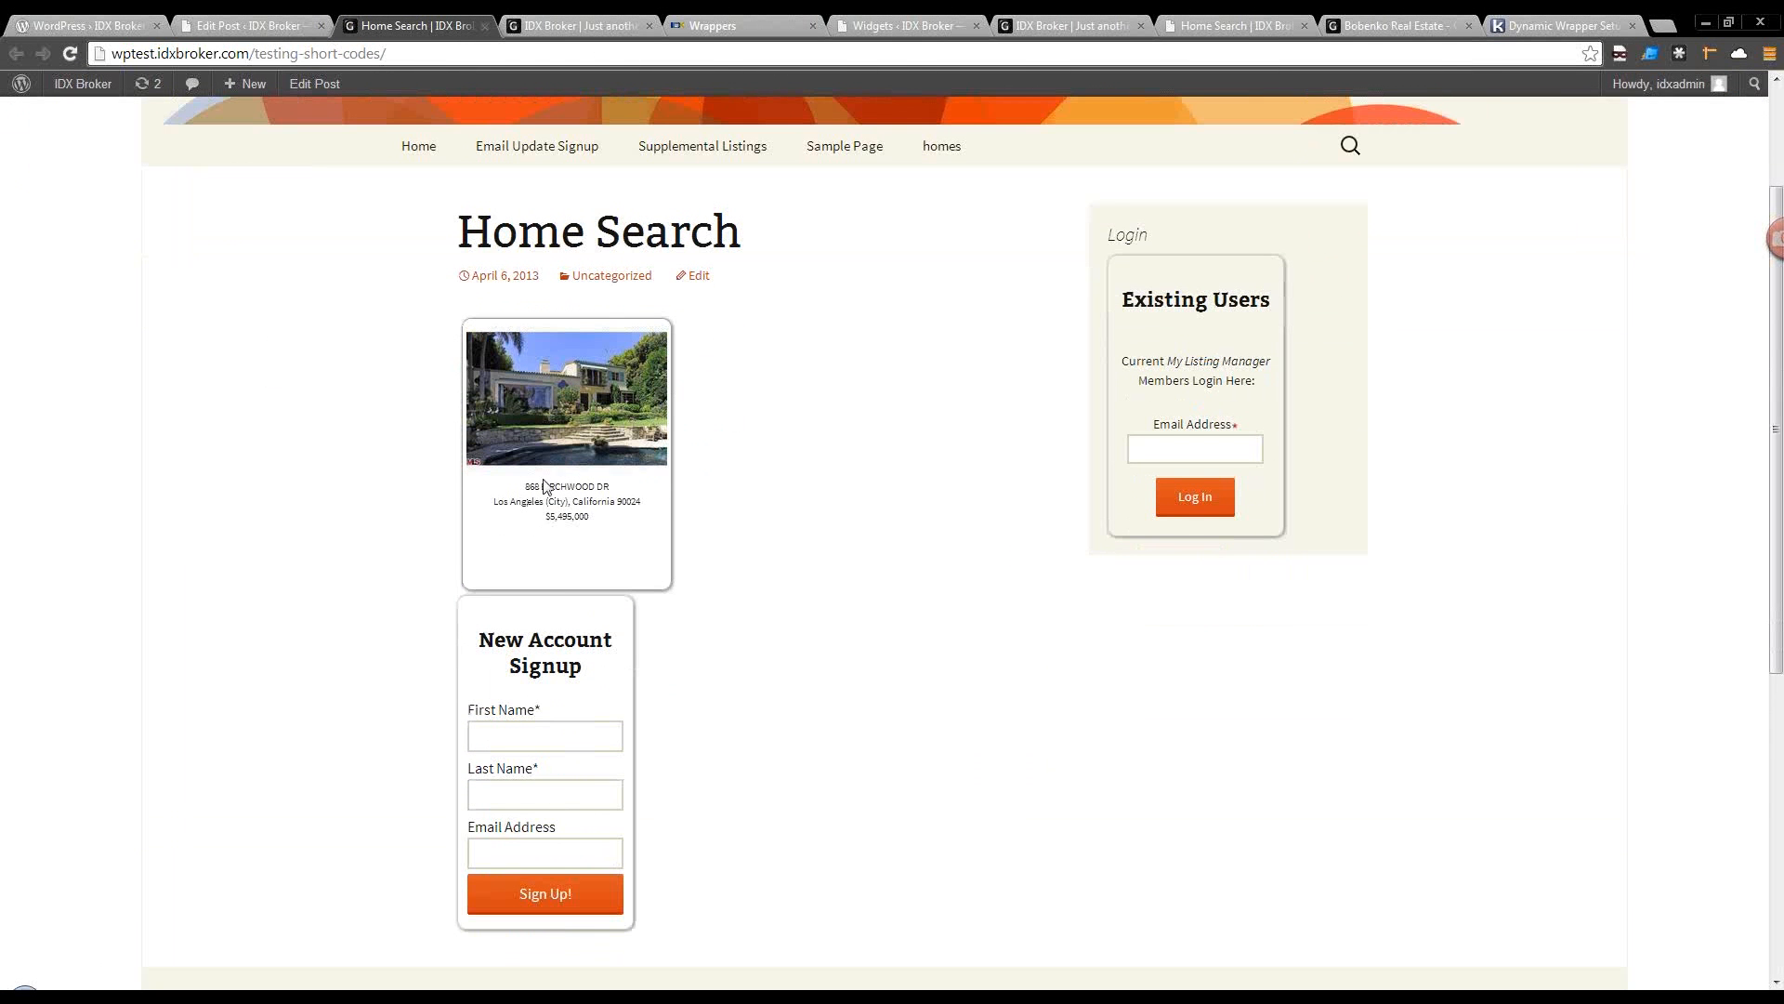
{"action": "scroll", "coordinate": [573, 678], "scroll_direction": "up", "scroll_amount": 2}
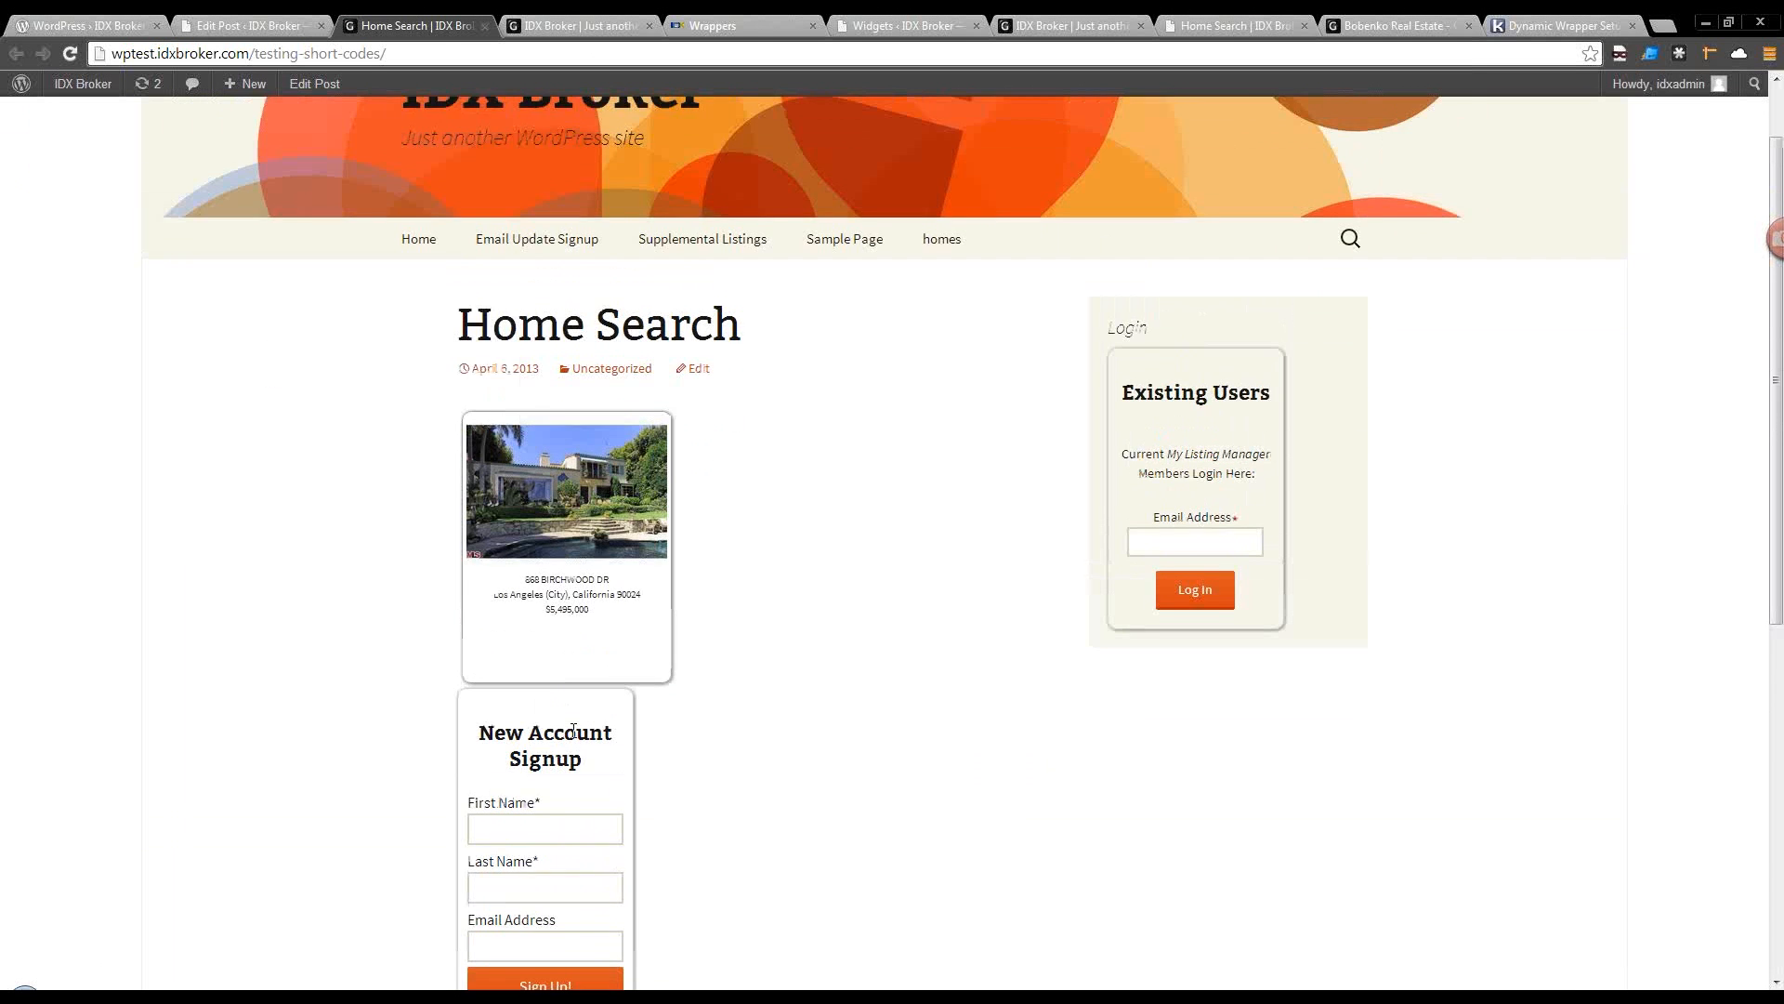
{"action": "scroll", "coordinate": [575, 737], "scroll_direction": "down", "scroll_amount": 2}
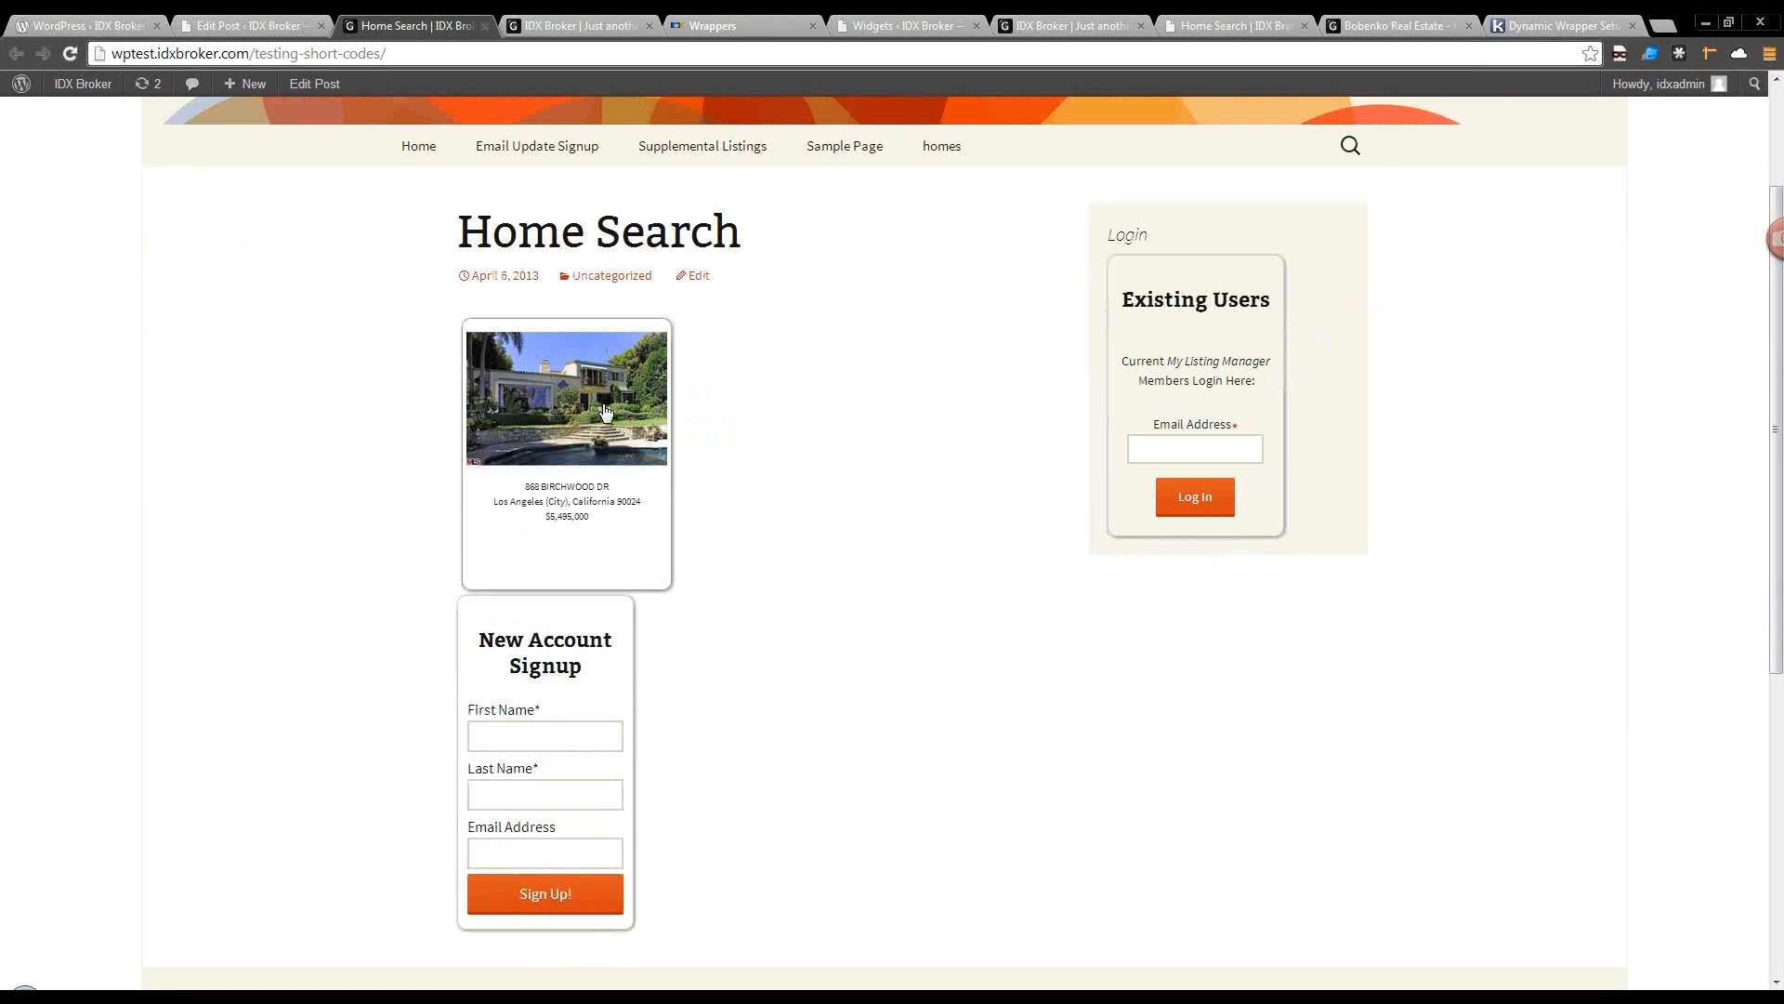
Highlight the testing-short-codes part of the post's address and return to the Wrappers settings.
{"action": "left_click", "coordinate": [374, 55]}
{"action": "left_click_drag", "start_coordinate": [386, 54], "coordinate": [255, 58]}
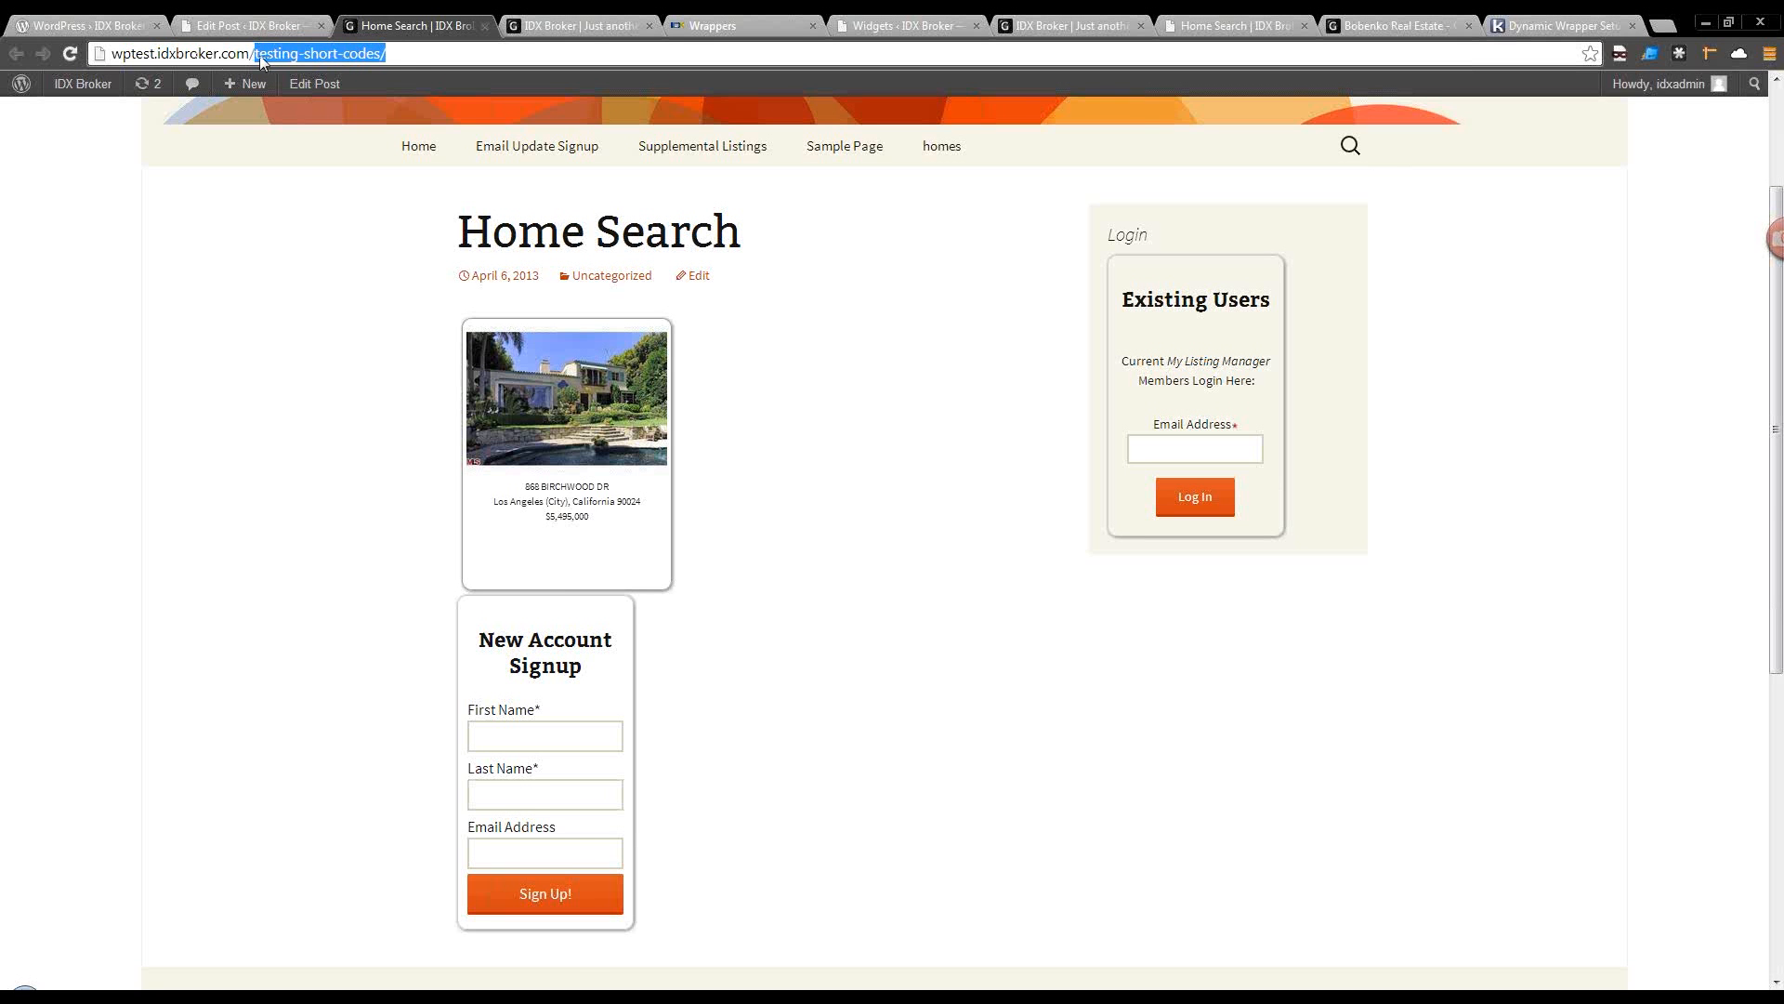
{"action": "left_click_drag", "start_coordinate": [259, 54], "coordinate": [420, 51]}
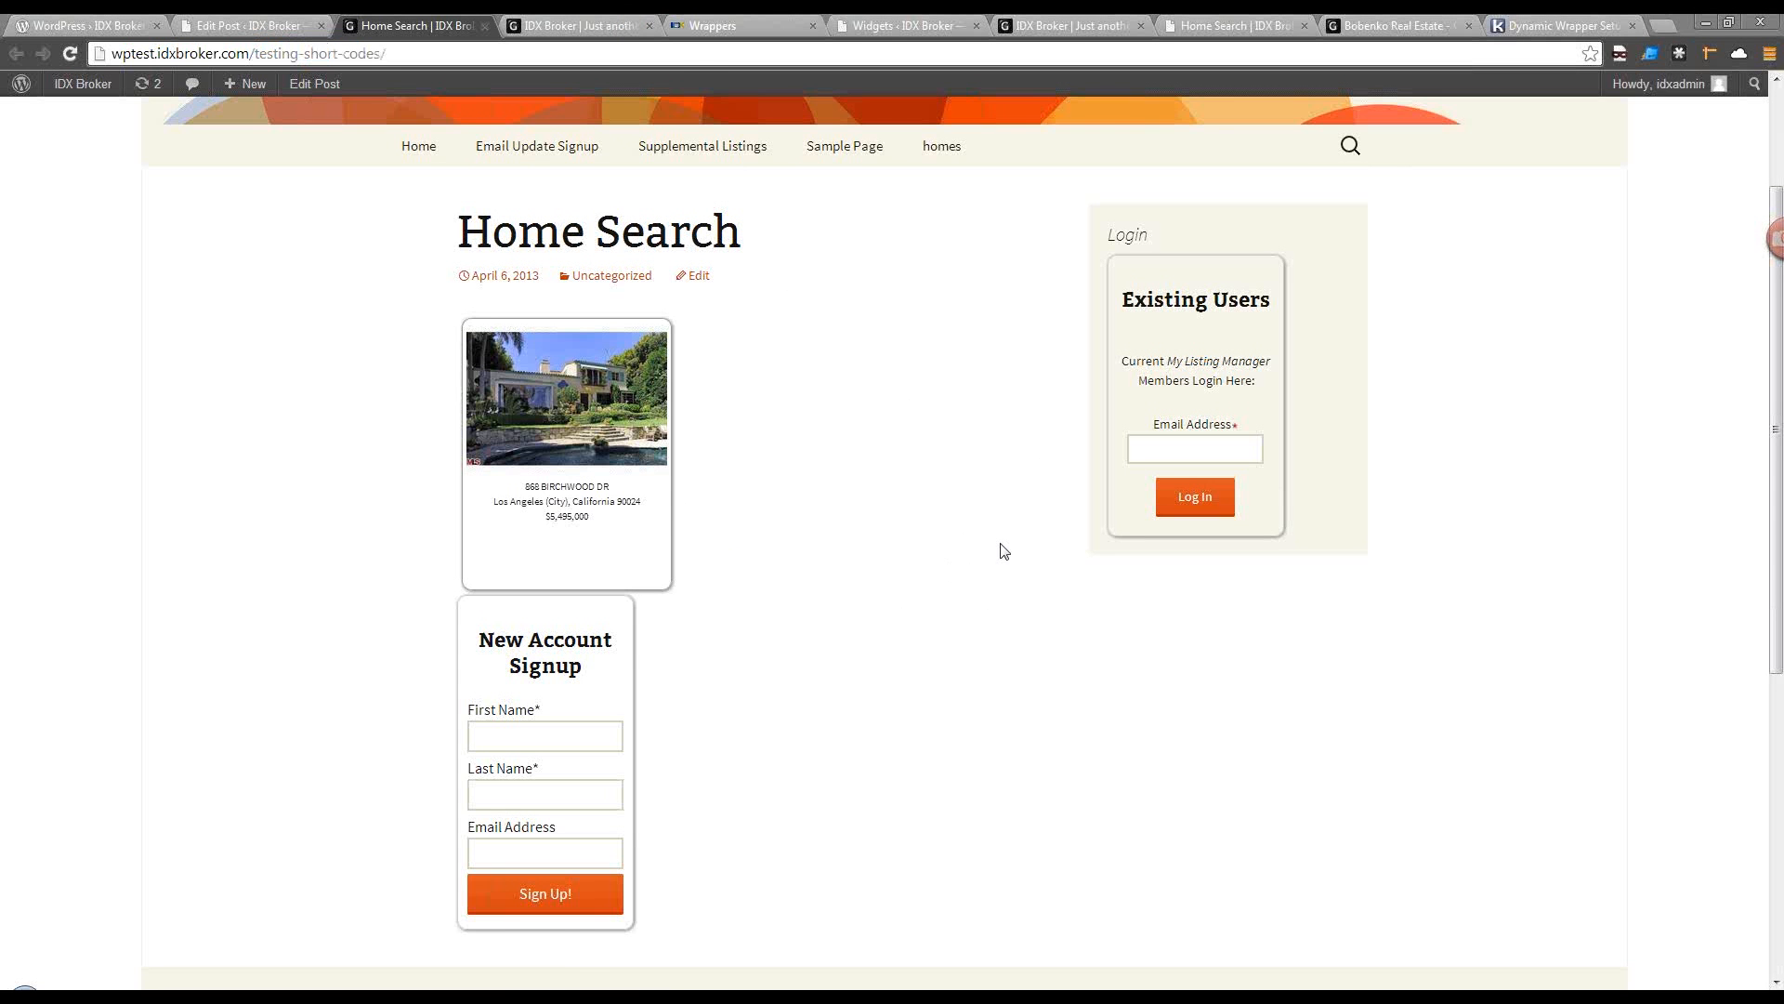
{"action": "left_click", "coordinate": [711, 26]}
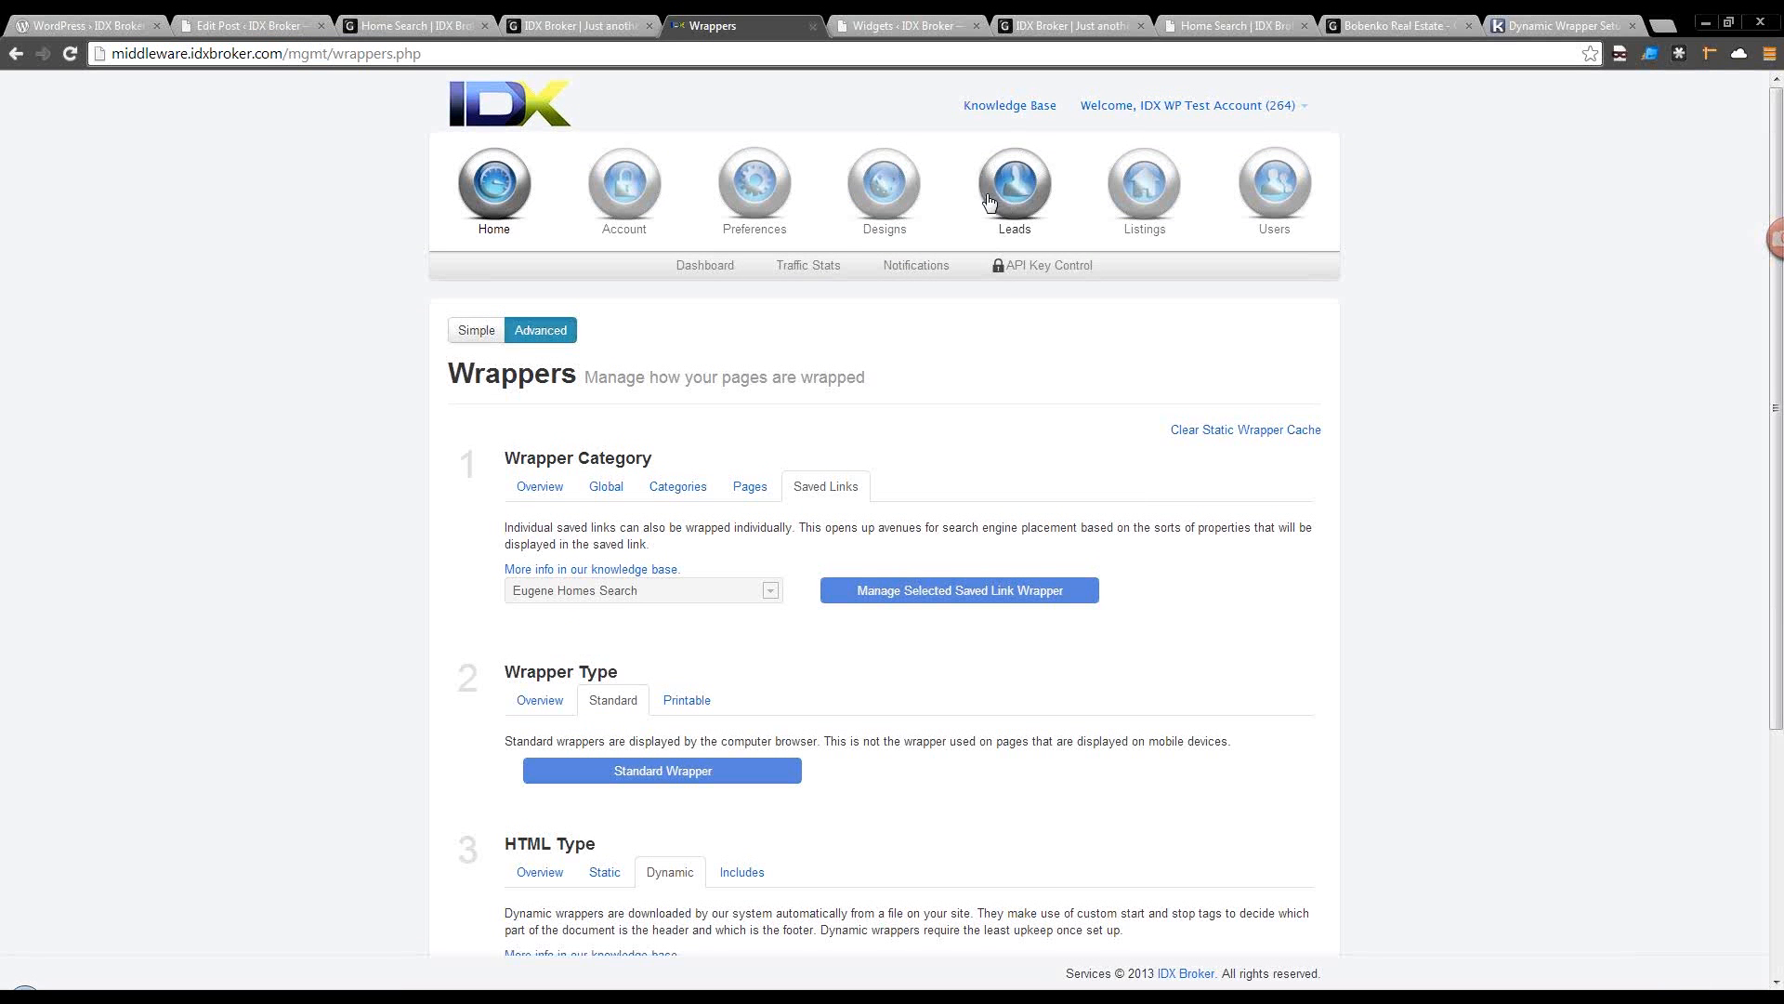
Start creating a new saved link based on the homes search page and continue to its search criteria.
{"action": "mouse_move", "coordinate": [755, 193]}
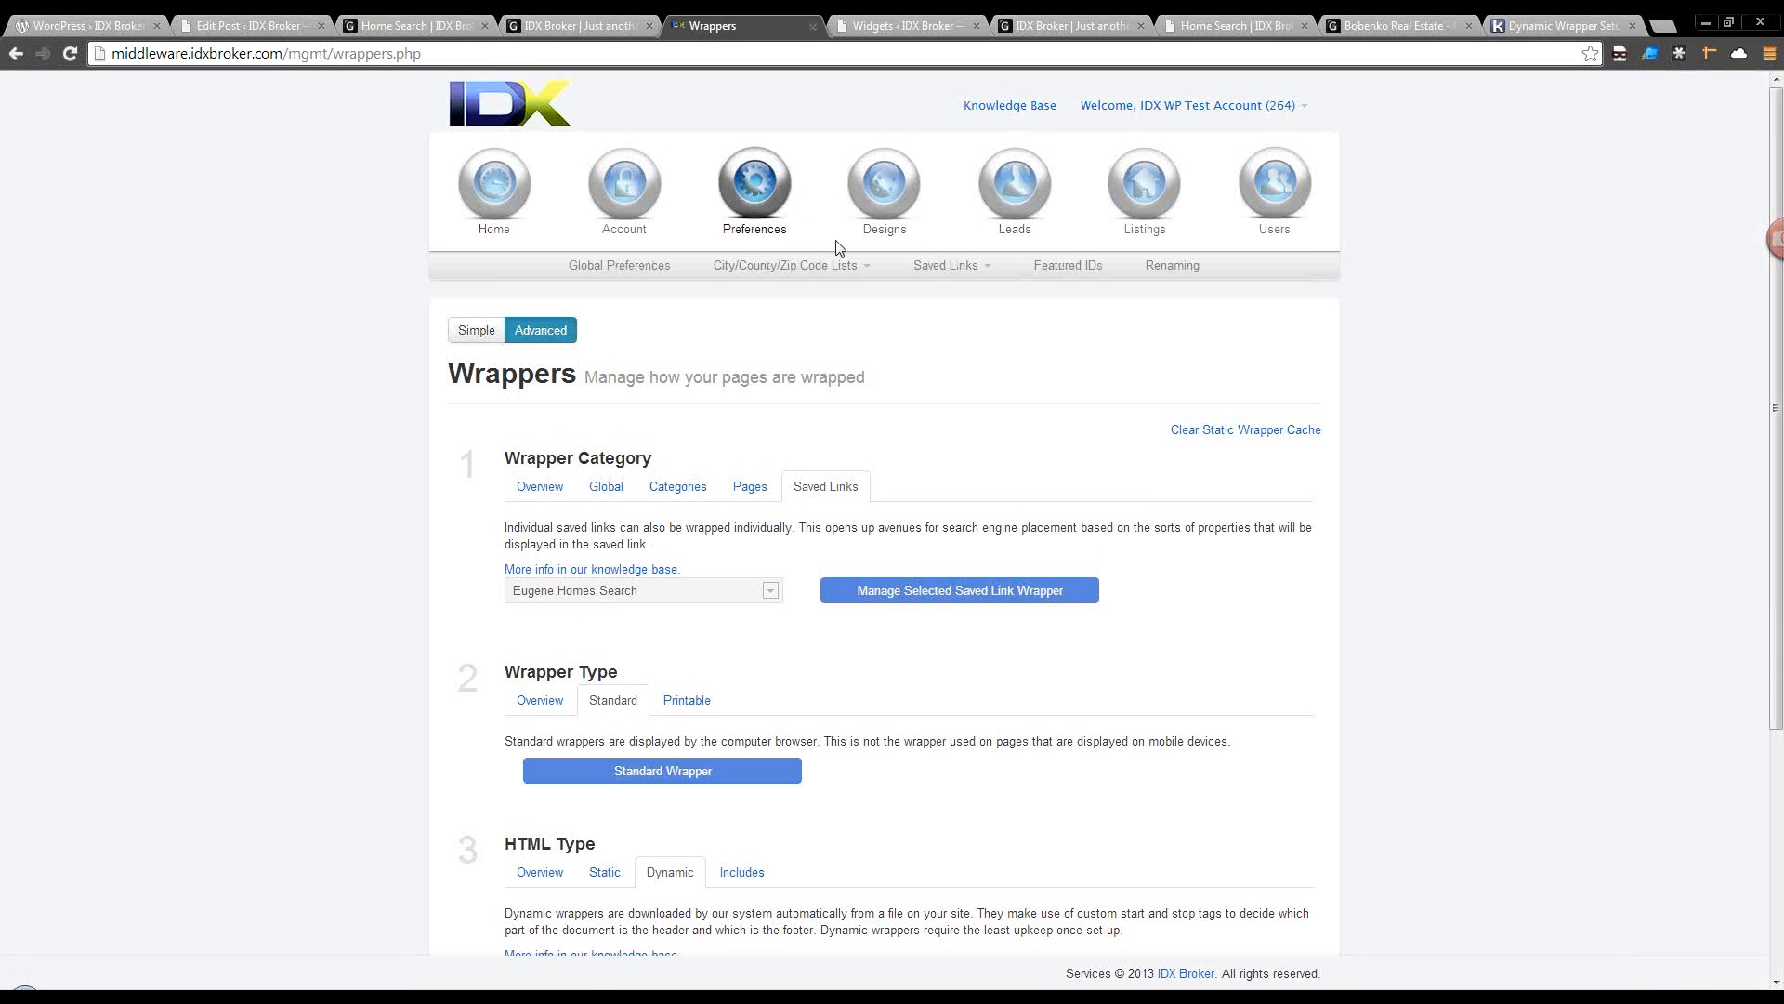
{"action": "left_click", "coordinate": [962, 277]}
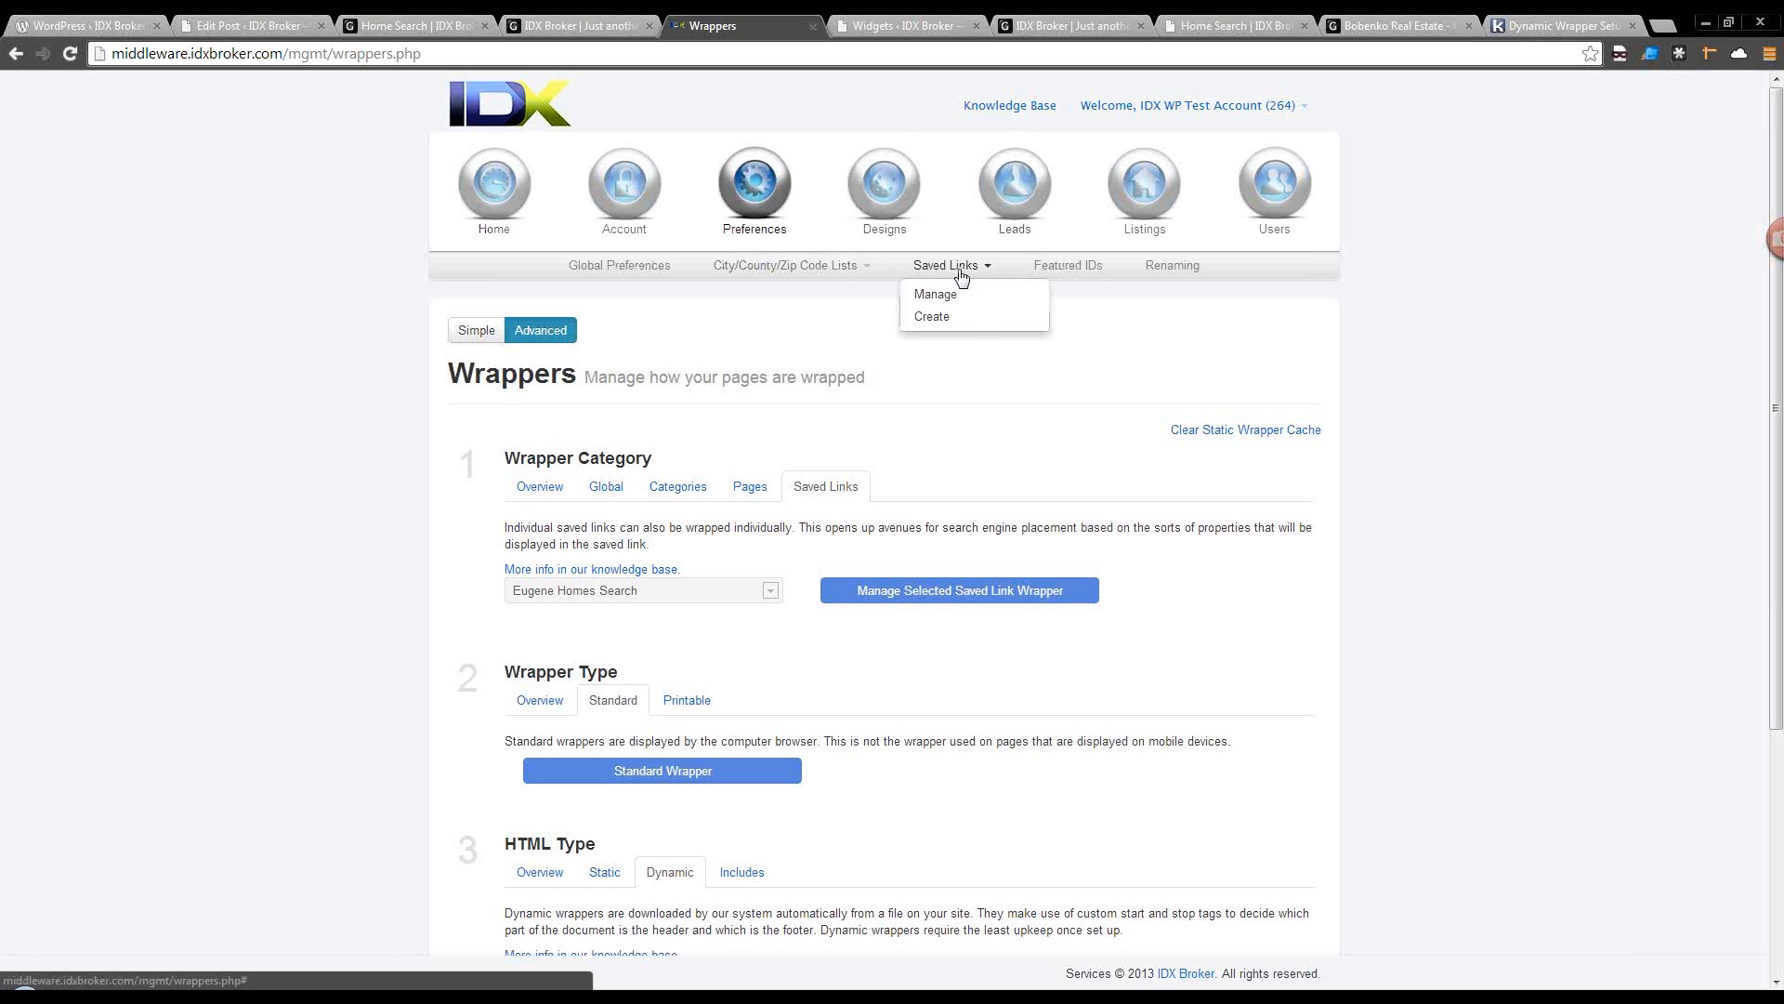
{"action": "left_click", "coordinate": [943, 317]}
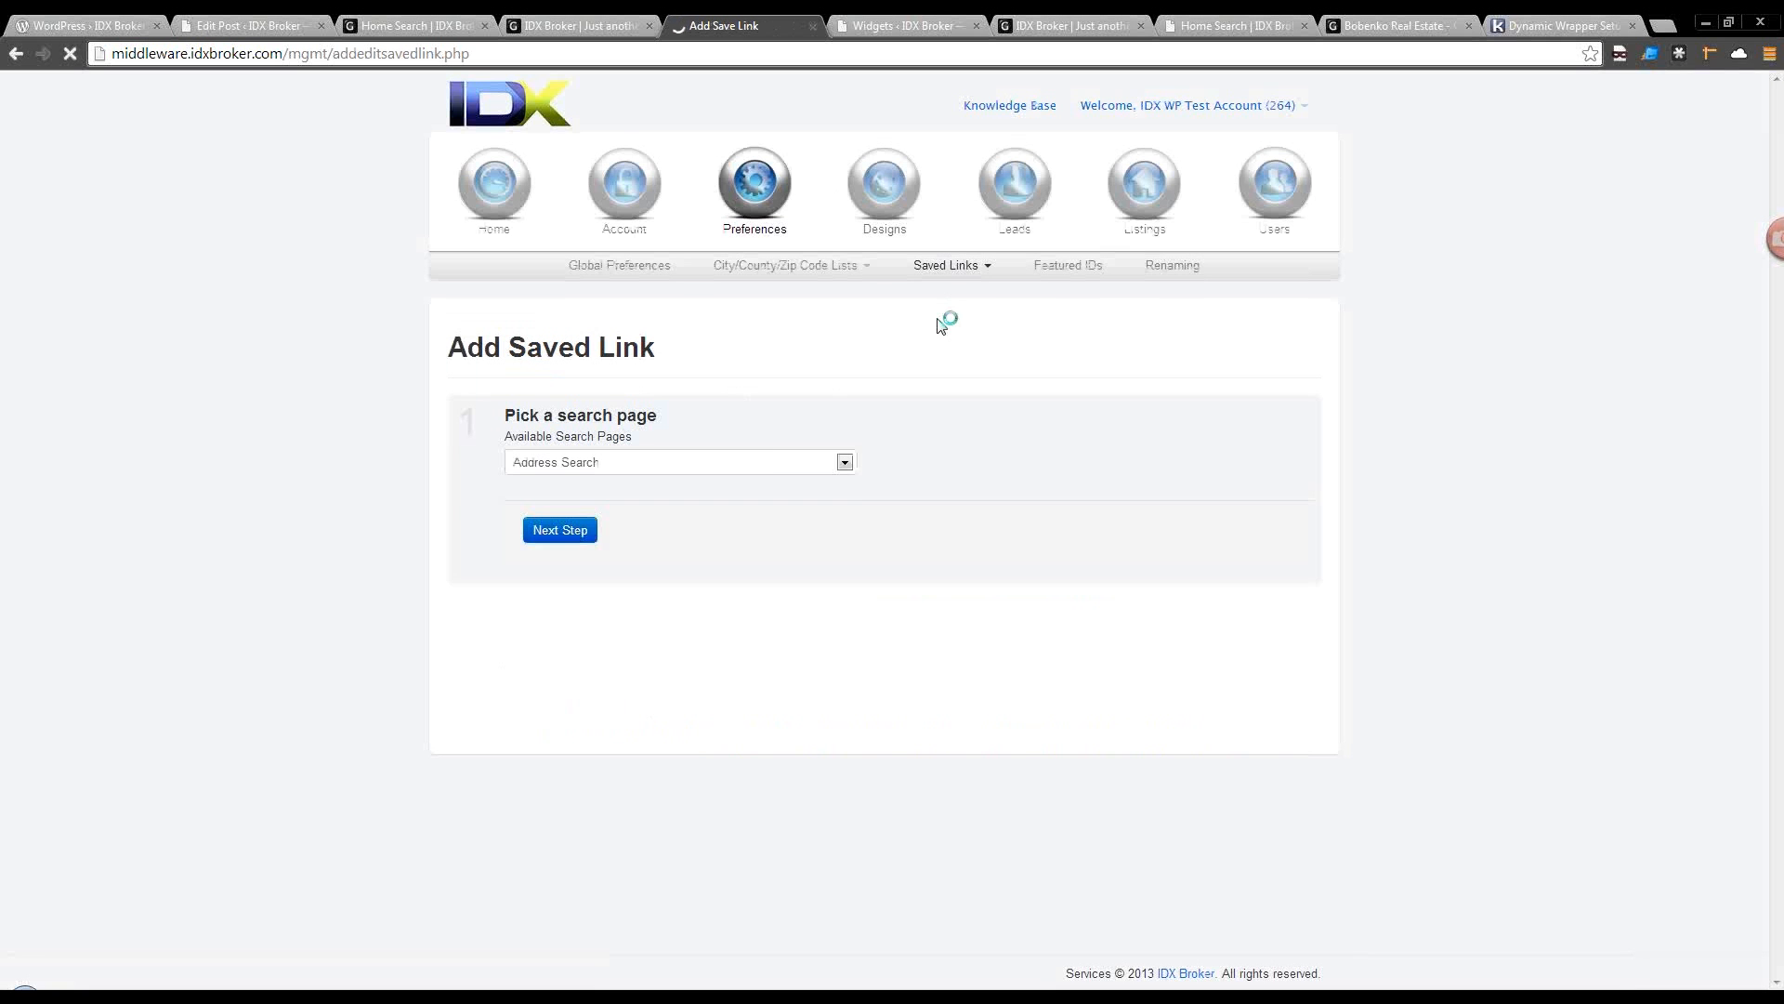
{"action": "left_click", "coordinate": [773, 462]}
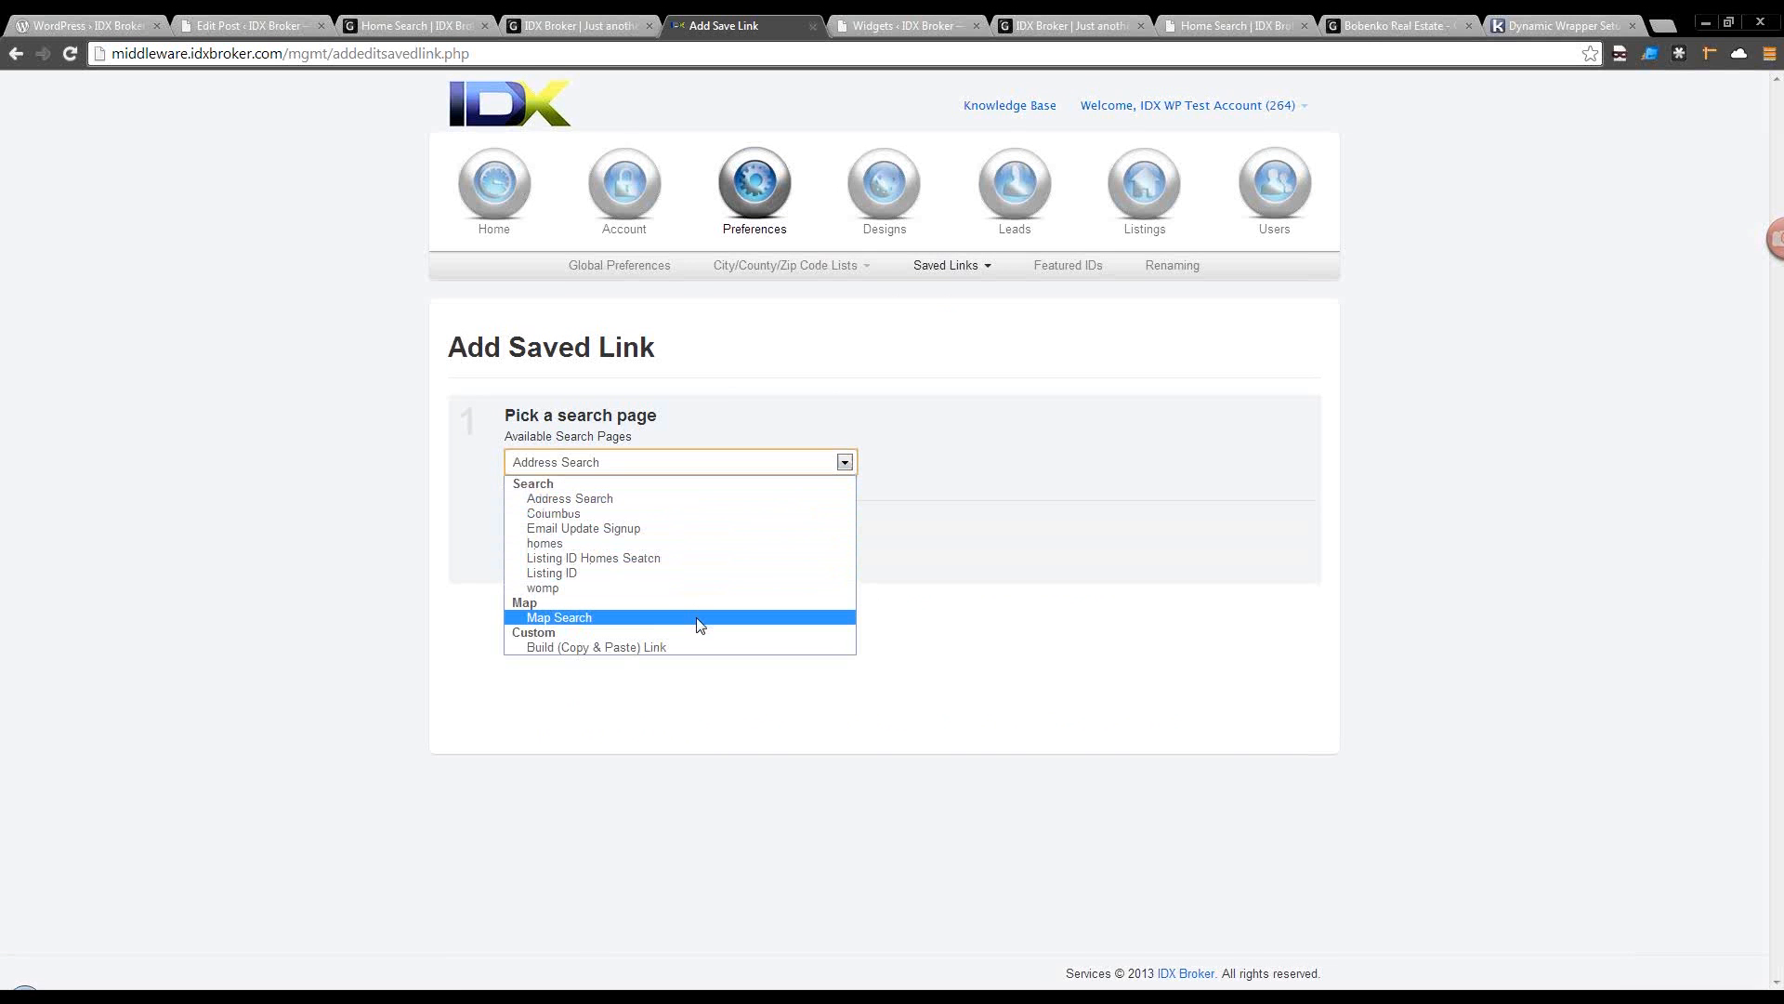
{"action": "left_click", "coordinate": [687, 544]}
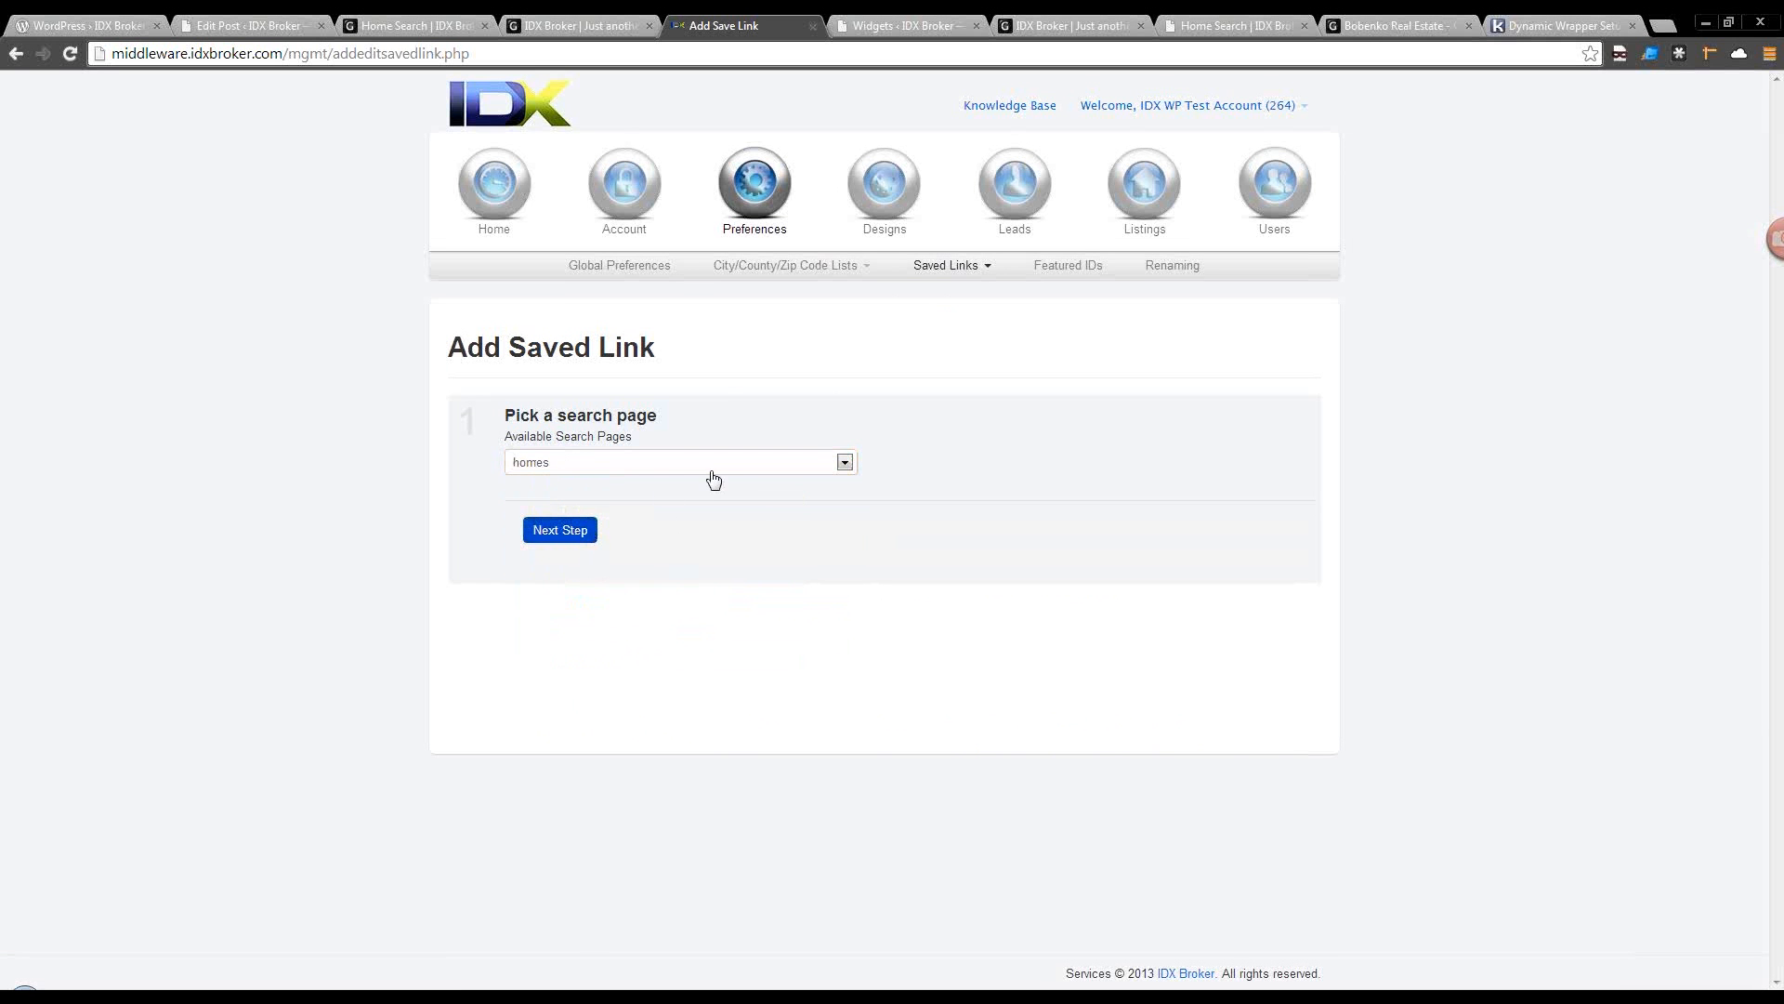
{"action": "scroll", "coordinate": [709, 549], "scroll_direction": "down", "scroll_amount": 2}
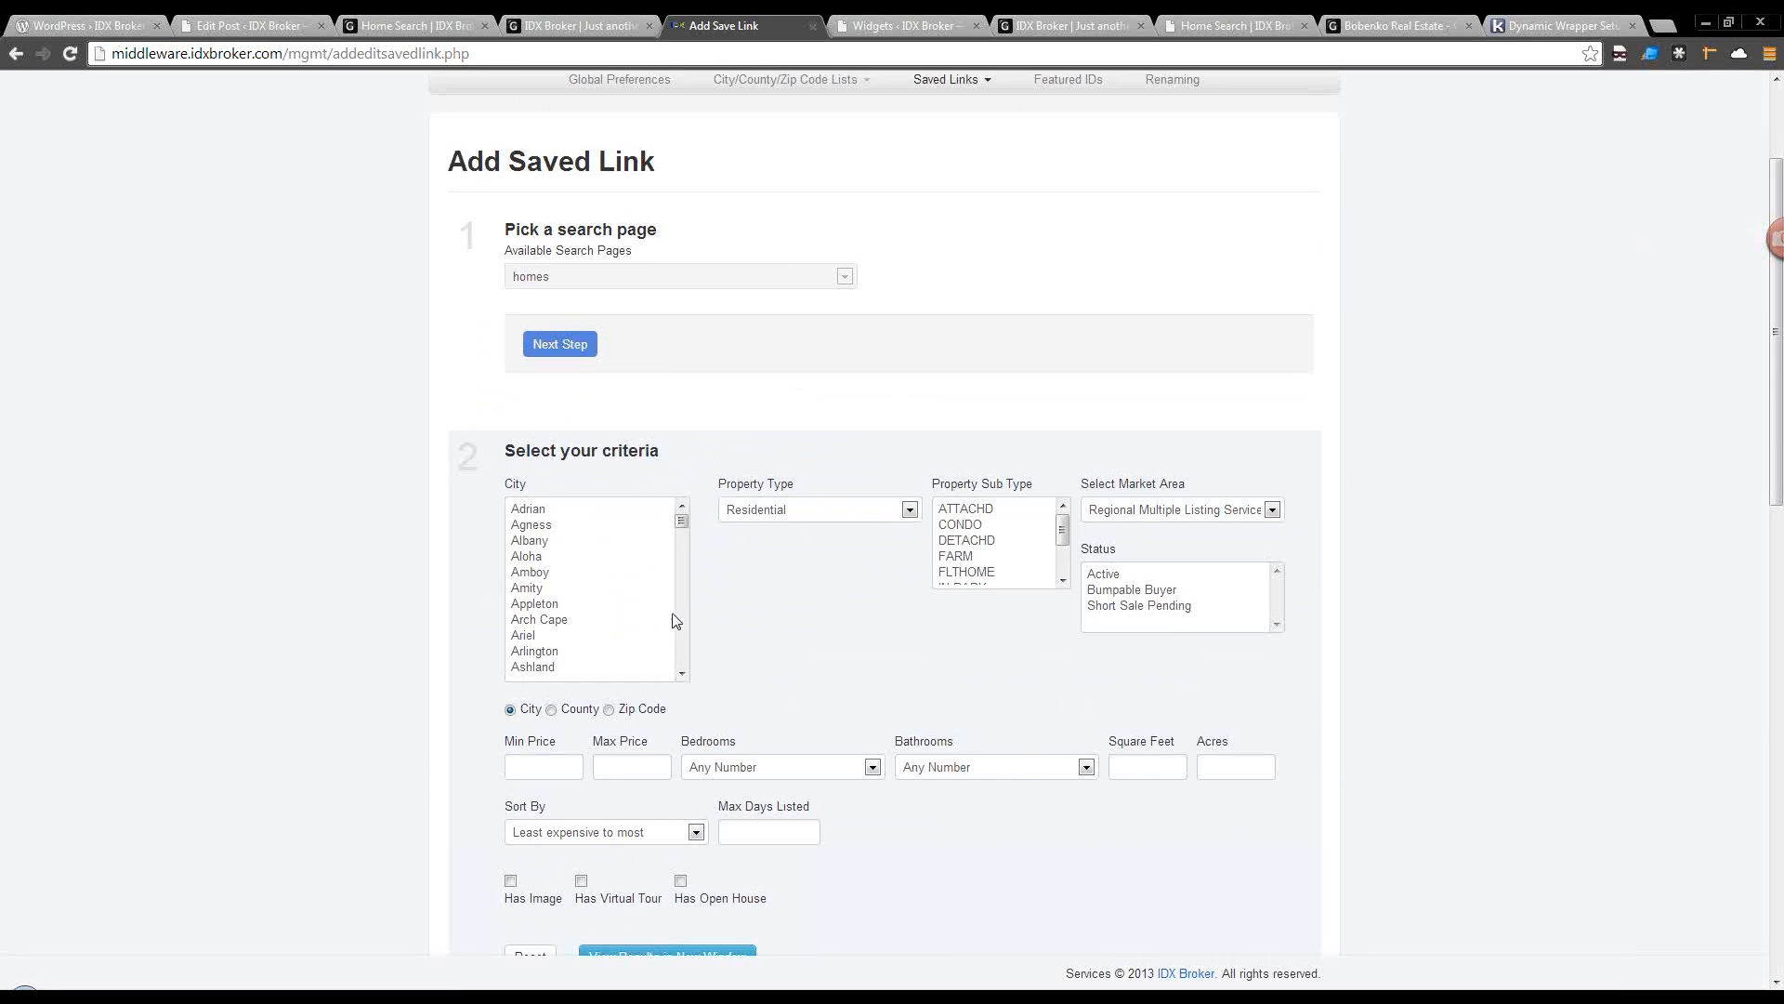
Set the saved link's Bank Owned criterion to Yes, leaving Ceiling Fan unselected in the 2nd Bedroom Features.
{"action": "scroll", "coordinate": [701, 609], "scroll_direction": "down", "scroll_amount": 2}
{"action": "scroll", "coordinate": [707, 609], "scroll_direction": "down", "scroll_amount": 1}
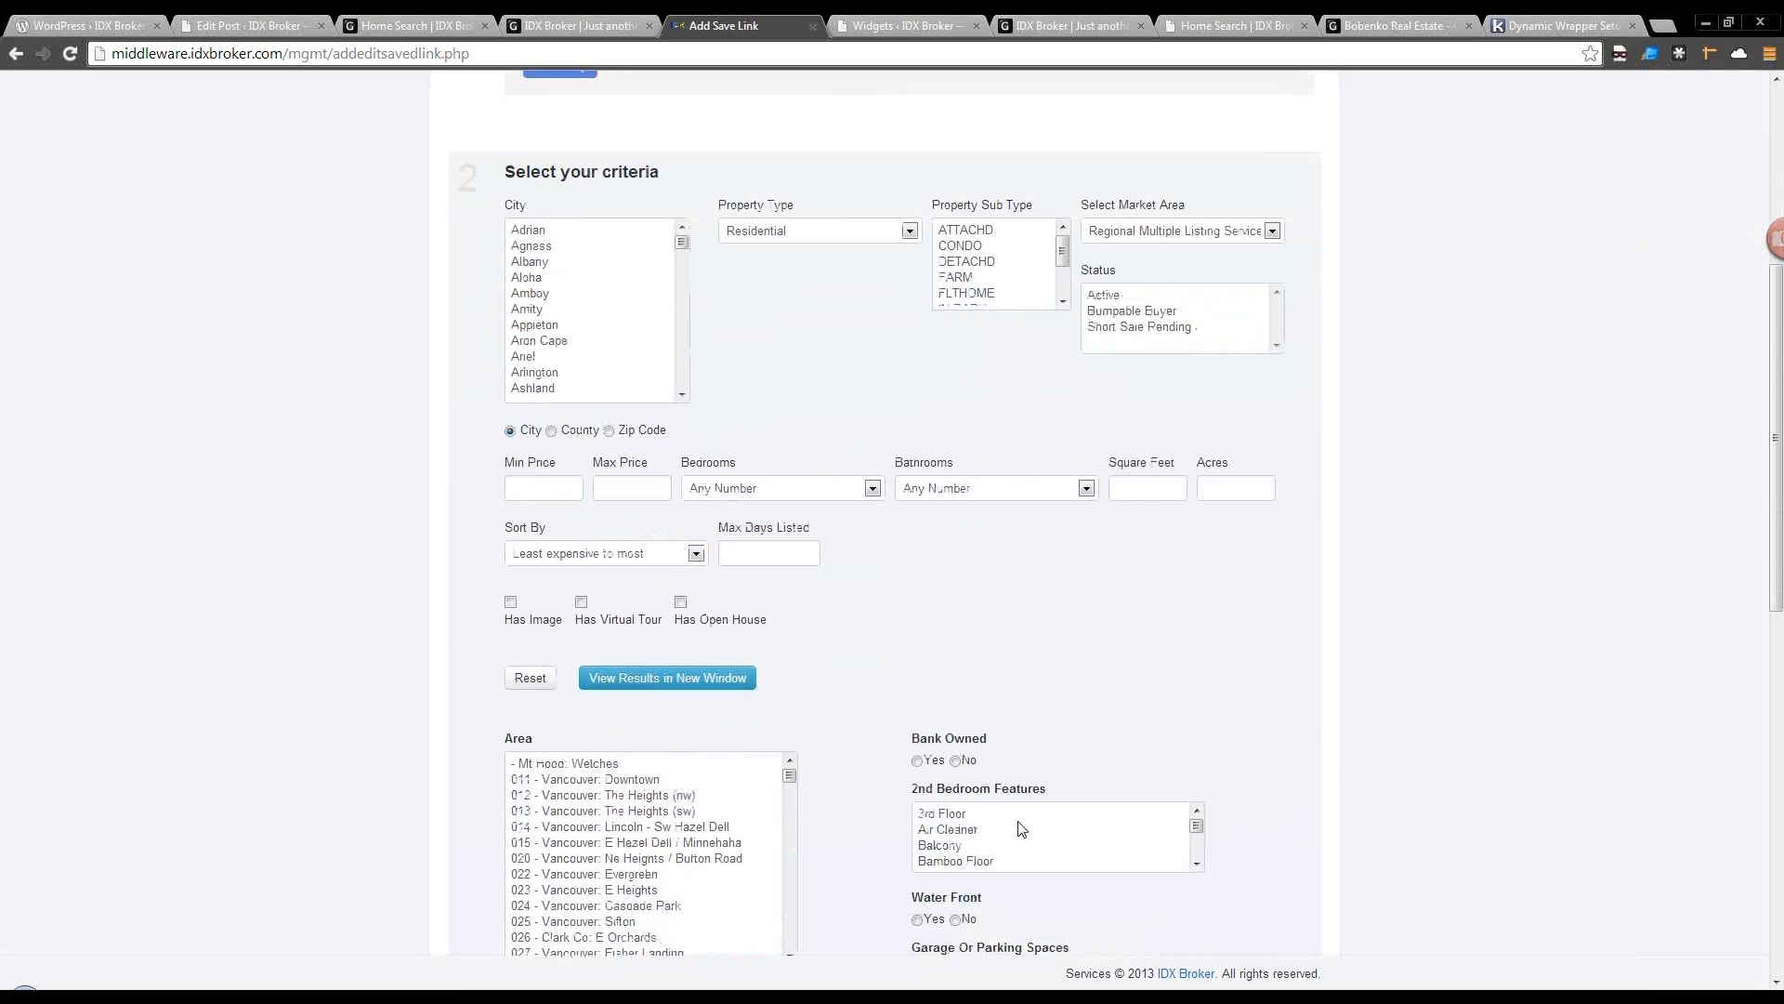
{"action": "scroll", "coordinate": [1022, 828], "scroll_direction": "down", "scroll_amount": 1}
{"action": "scroll", "coordinate": [1188, 750], "scroll_direction": "down", "scroll_amount": 3}
{"action": "left_click", "coordinate": [1035, 769]}
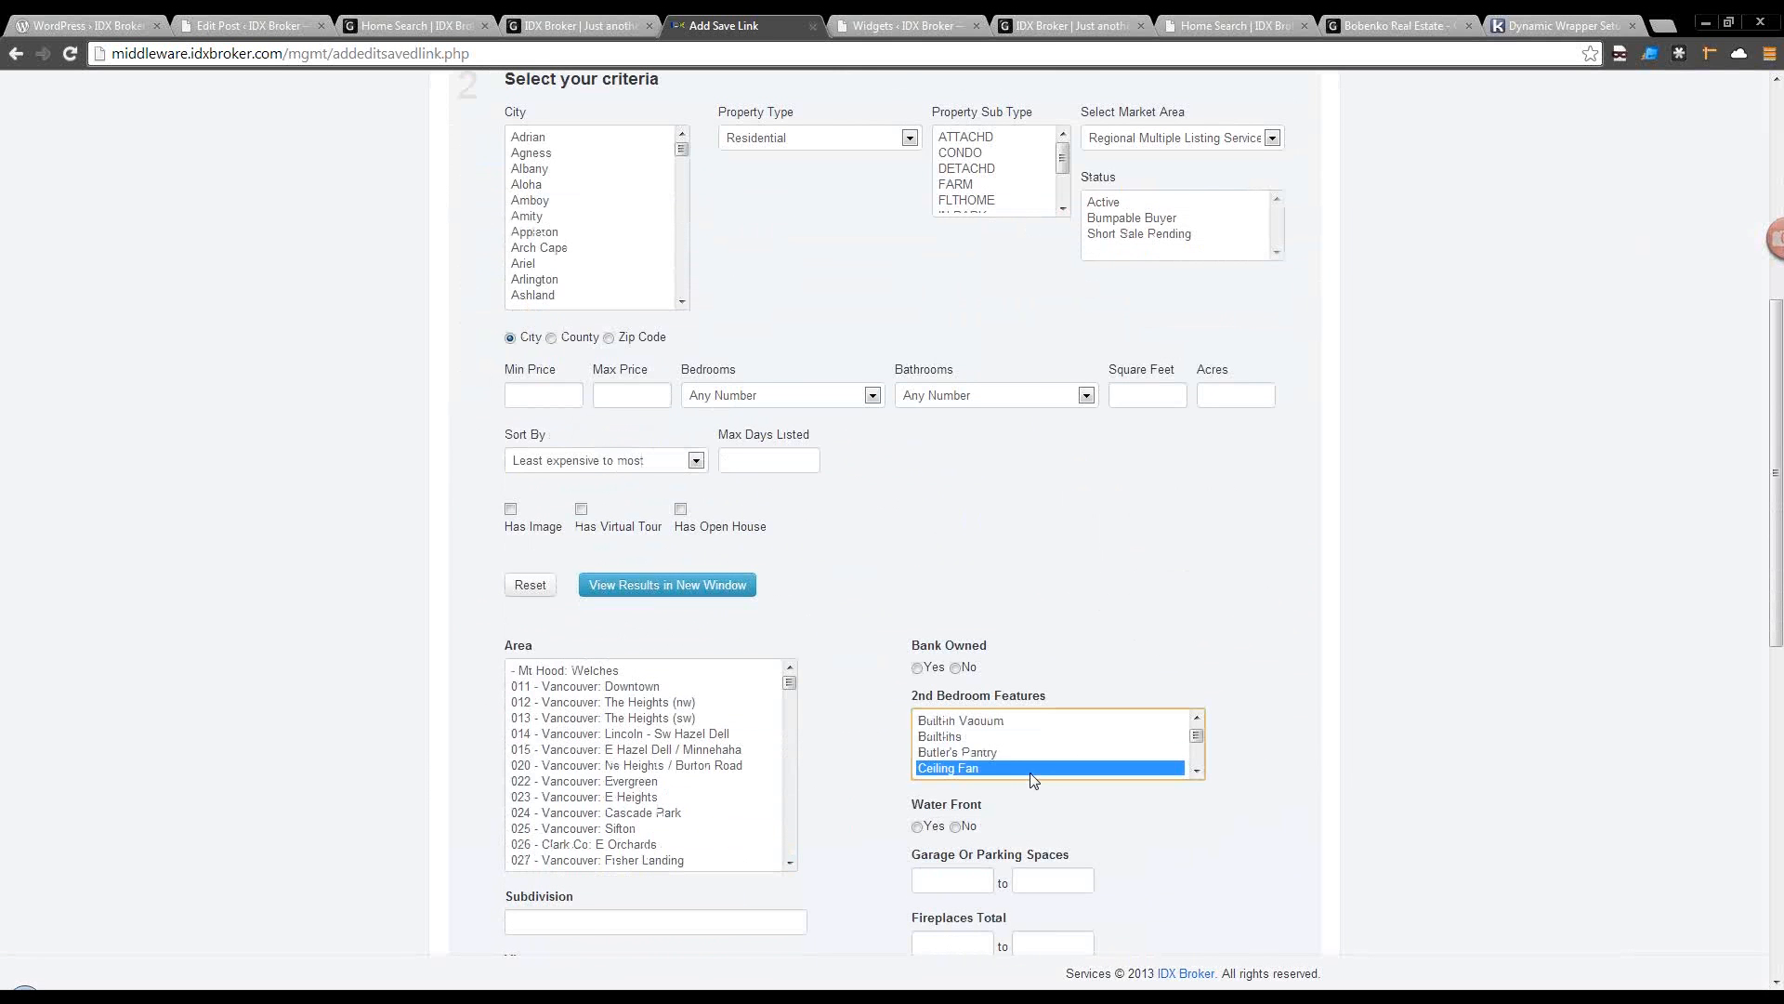
{"action": "left_click", "coordinate": [959, 767], "text": "ctrl"}
{"action": "left_click", "coordinate": [923, 670]}
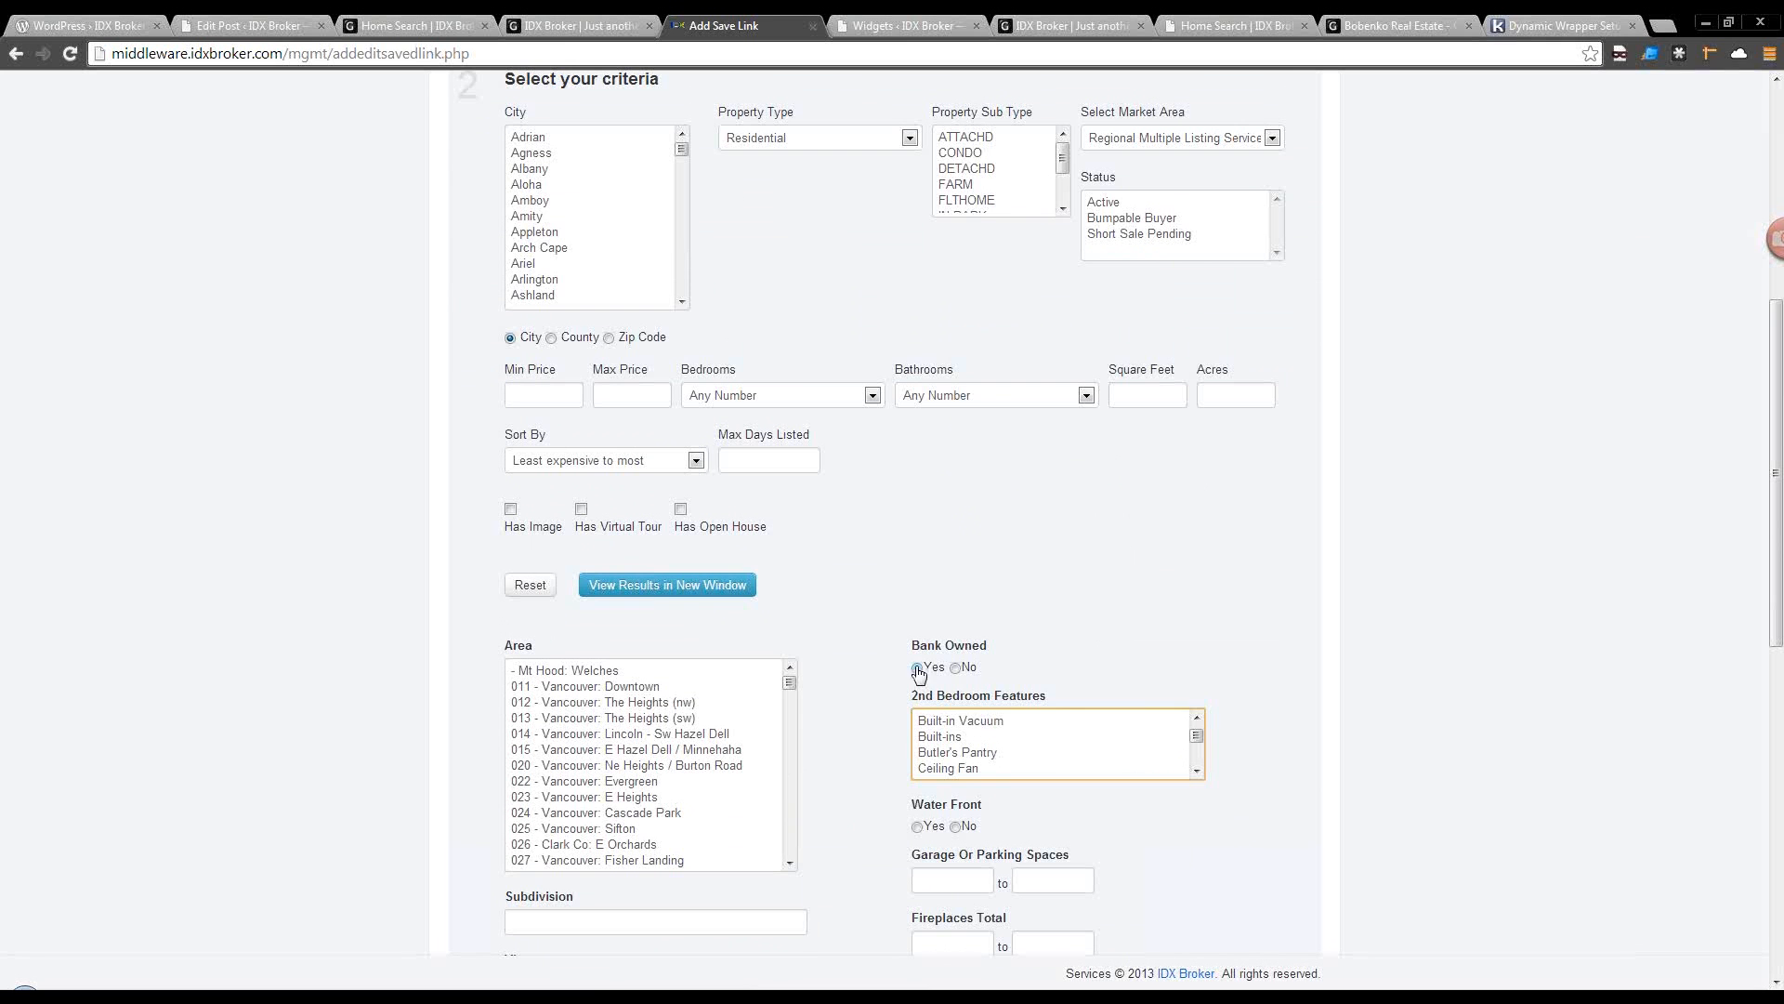
Preview the bank-owned search results in a new window and look through the map and property listings.
{"action": "left_click", "coordinate": [675, 592]}
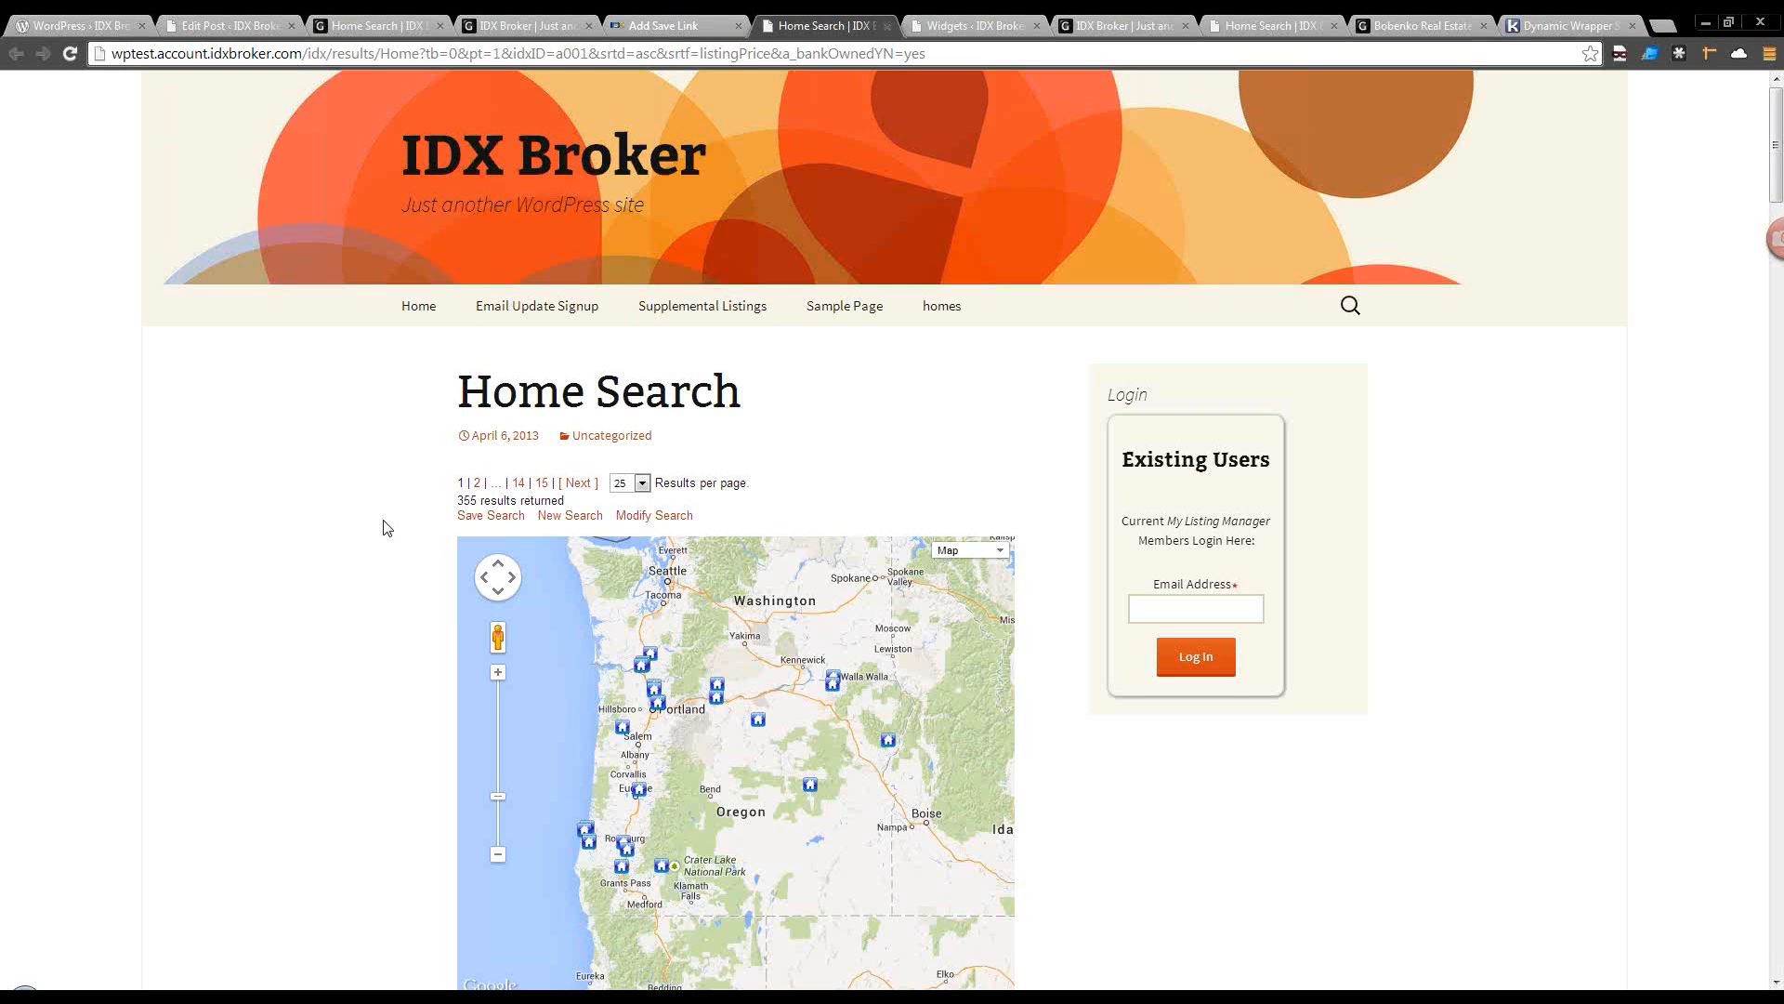
{"action": "scroll", "coordinate": [388, 525], "scroll_direction": "down", "scroll_amount": 5}
{"action": "scroll", "coordinate": [389, 527], "scroll_direction": "down", "scroll_amount": 2}
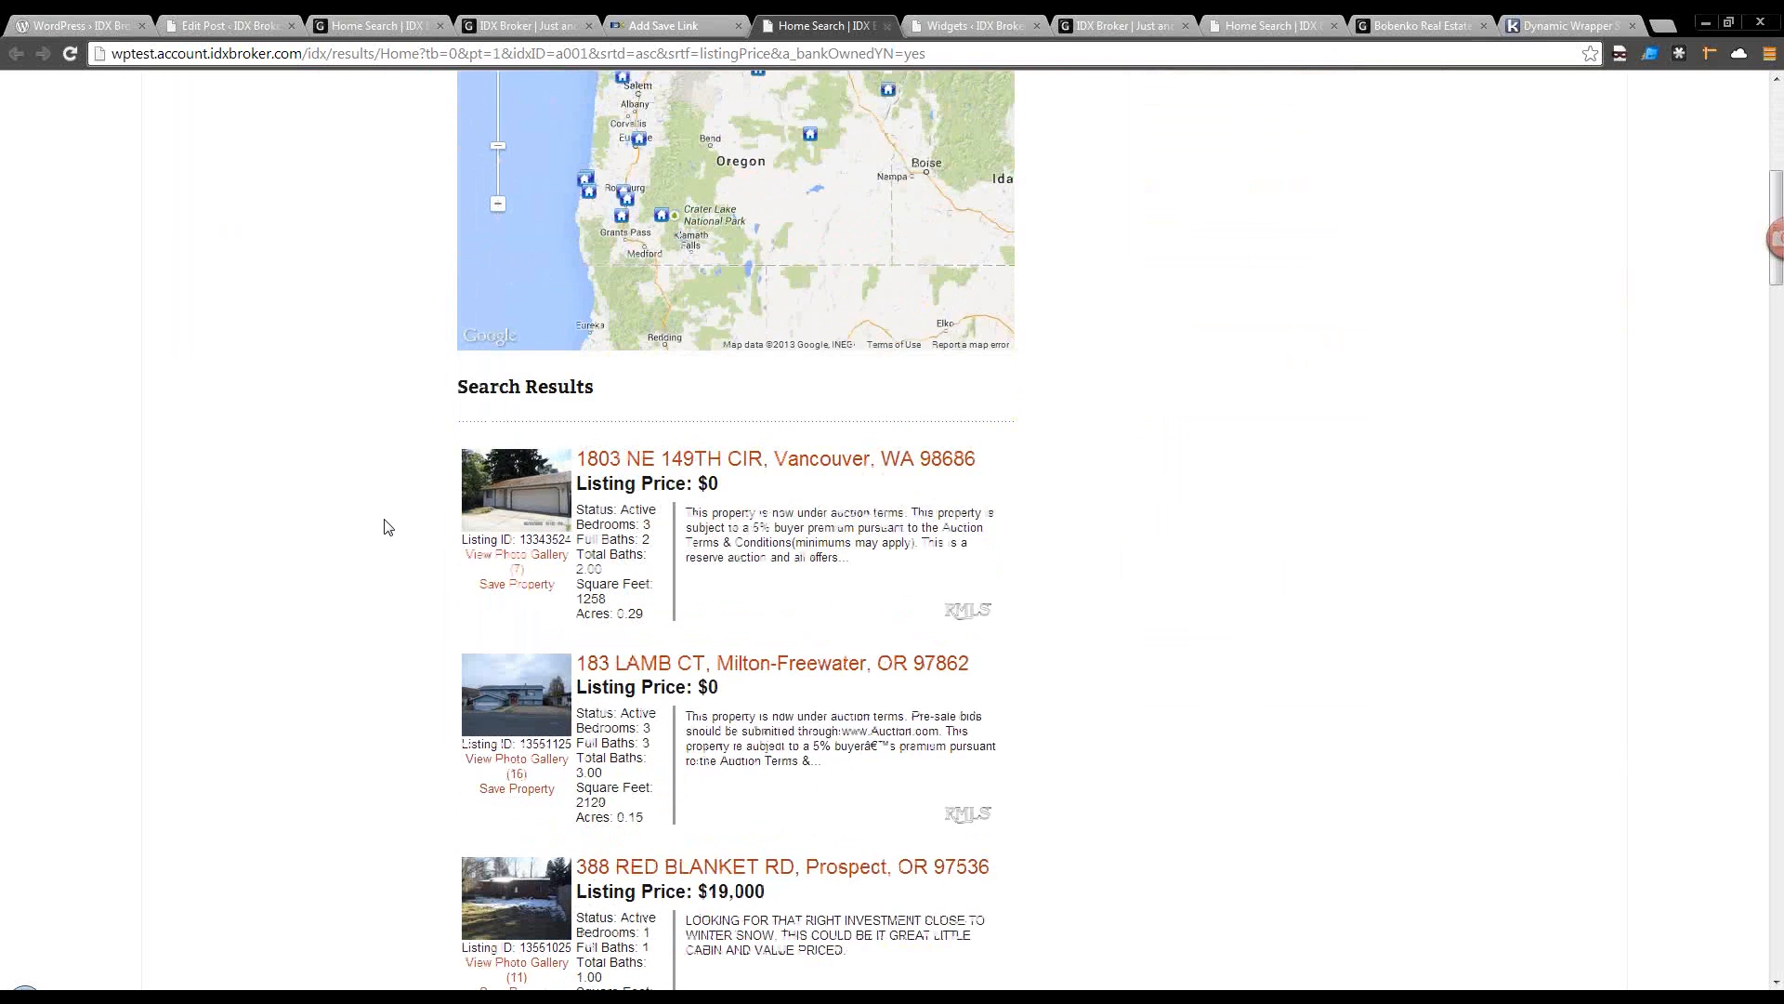
{"action": "scroll", "coordinate": [388, 526], "scroll_direction": "down", "scroll_amount": 7}
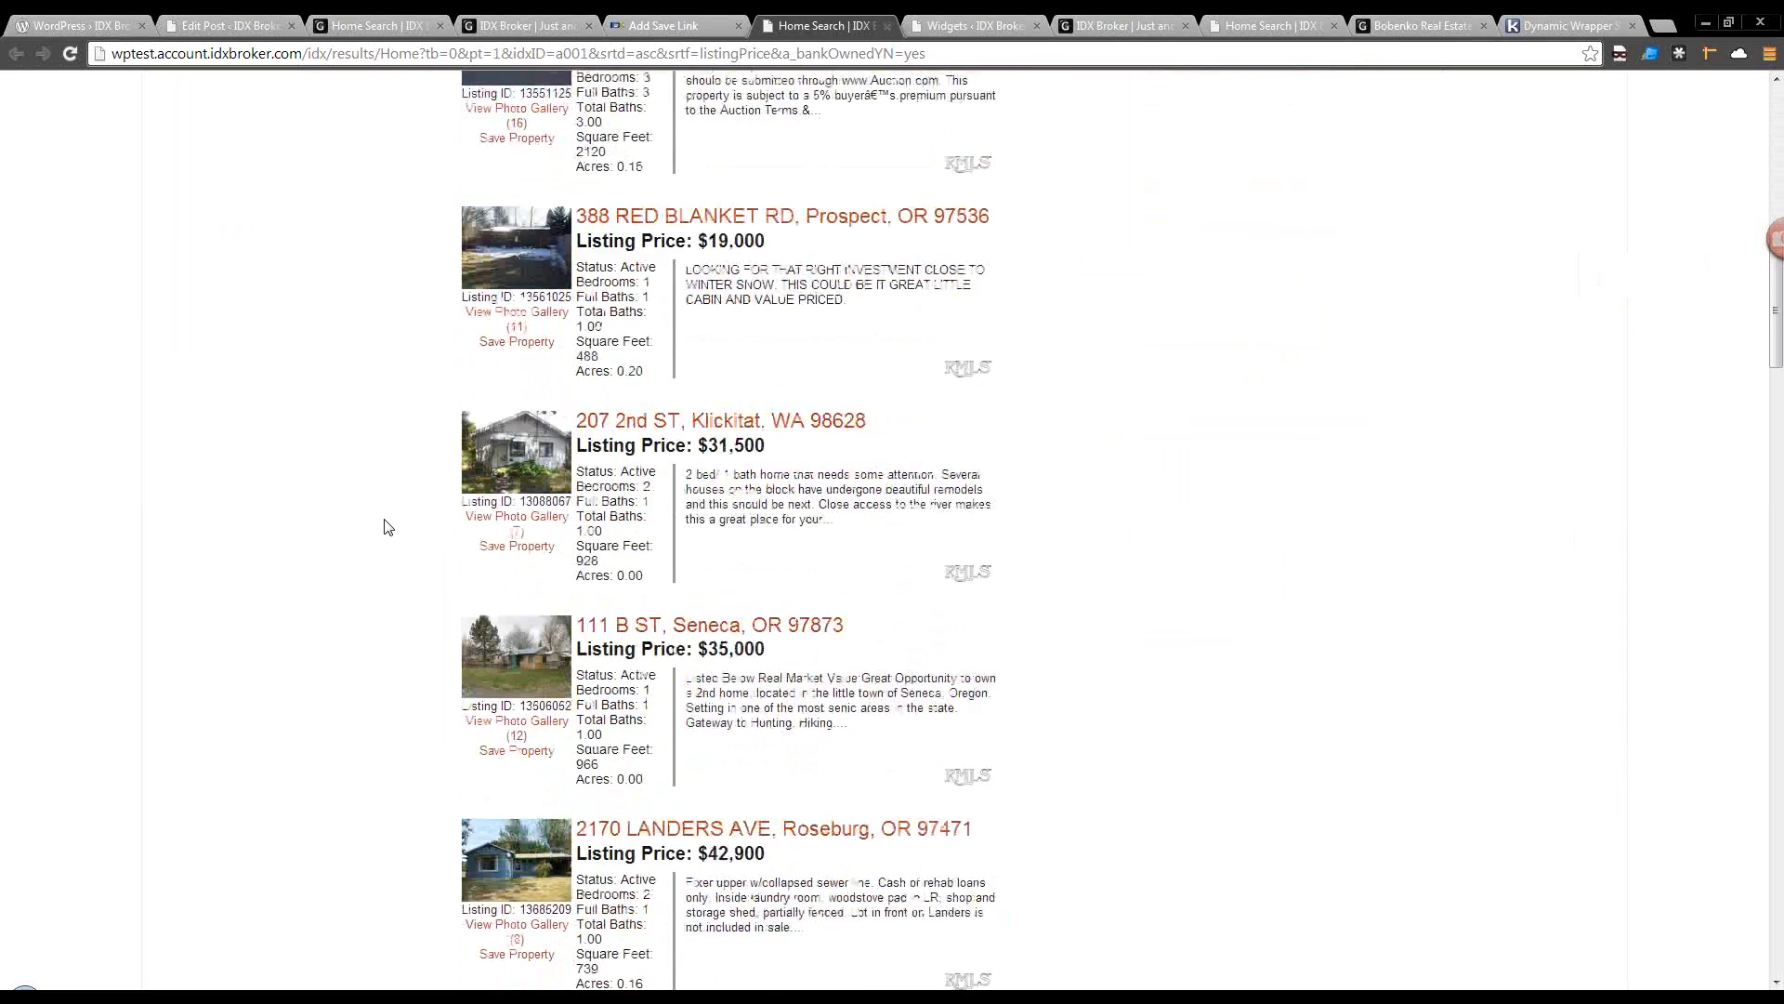
{"action": "scroll", "coordinate": [388, 527], "scroll_direction": "up", "scroll_amount": 14}
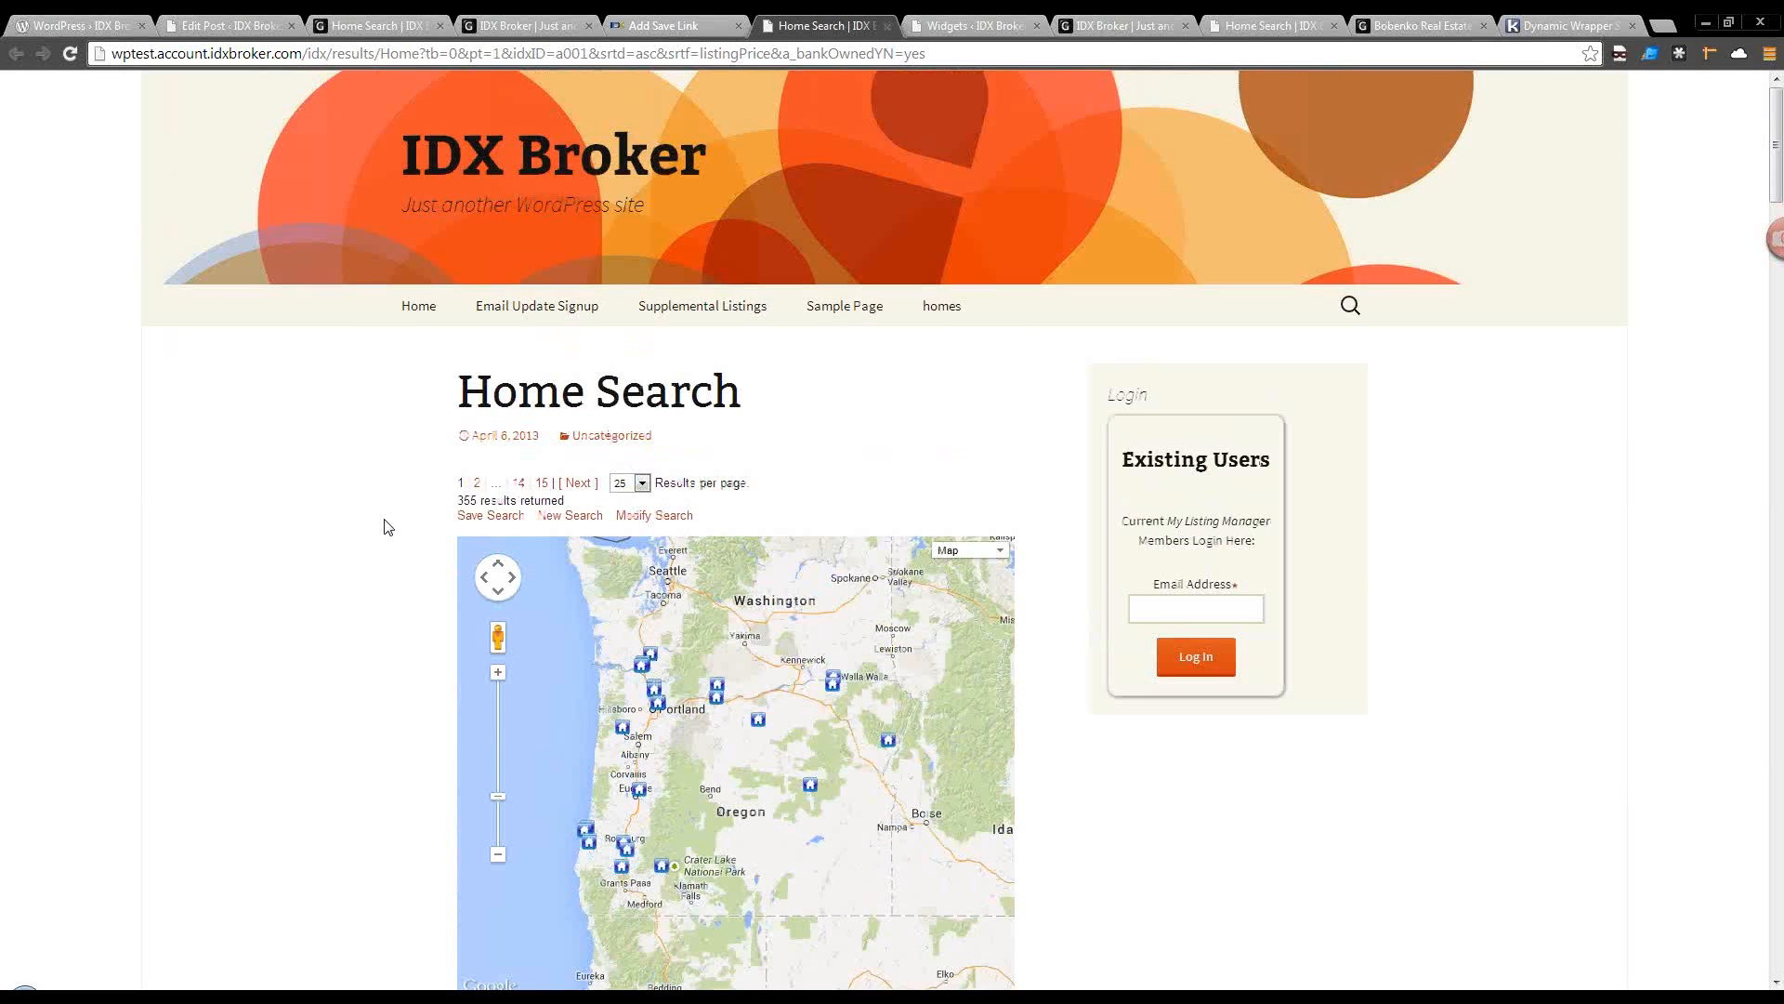
{"action": "scroll", "coordinate": [389, 526], "scroll_direction": "down", "scroll_amount": 12}
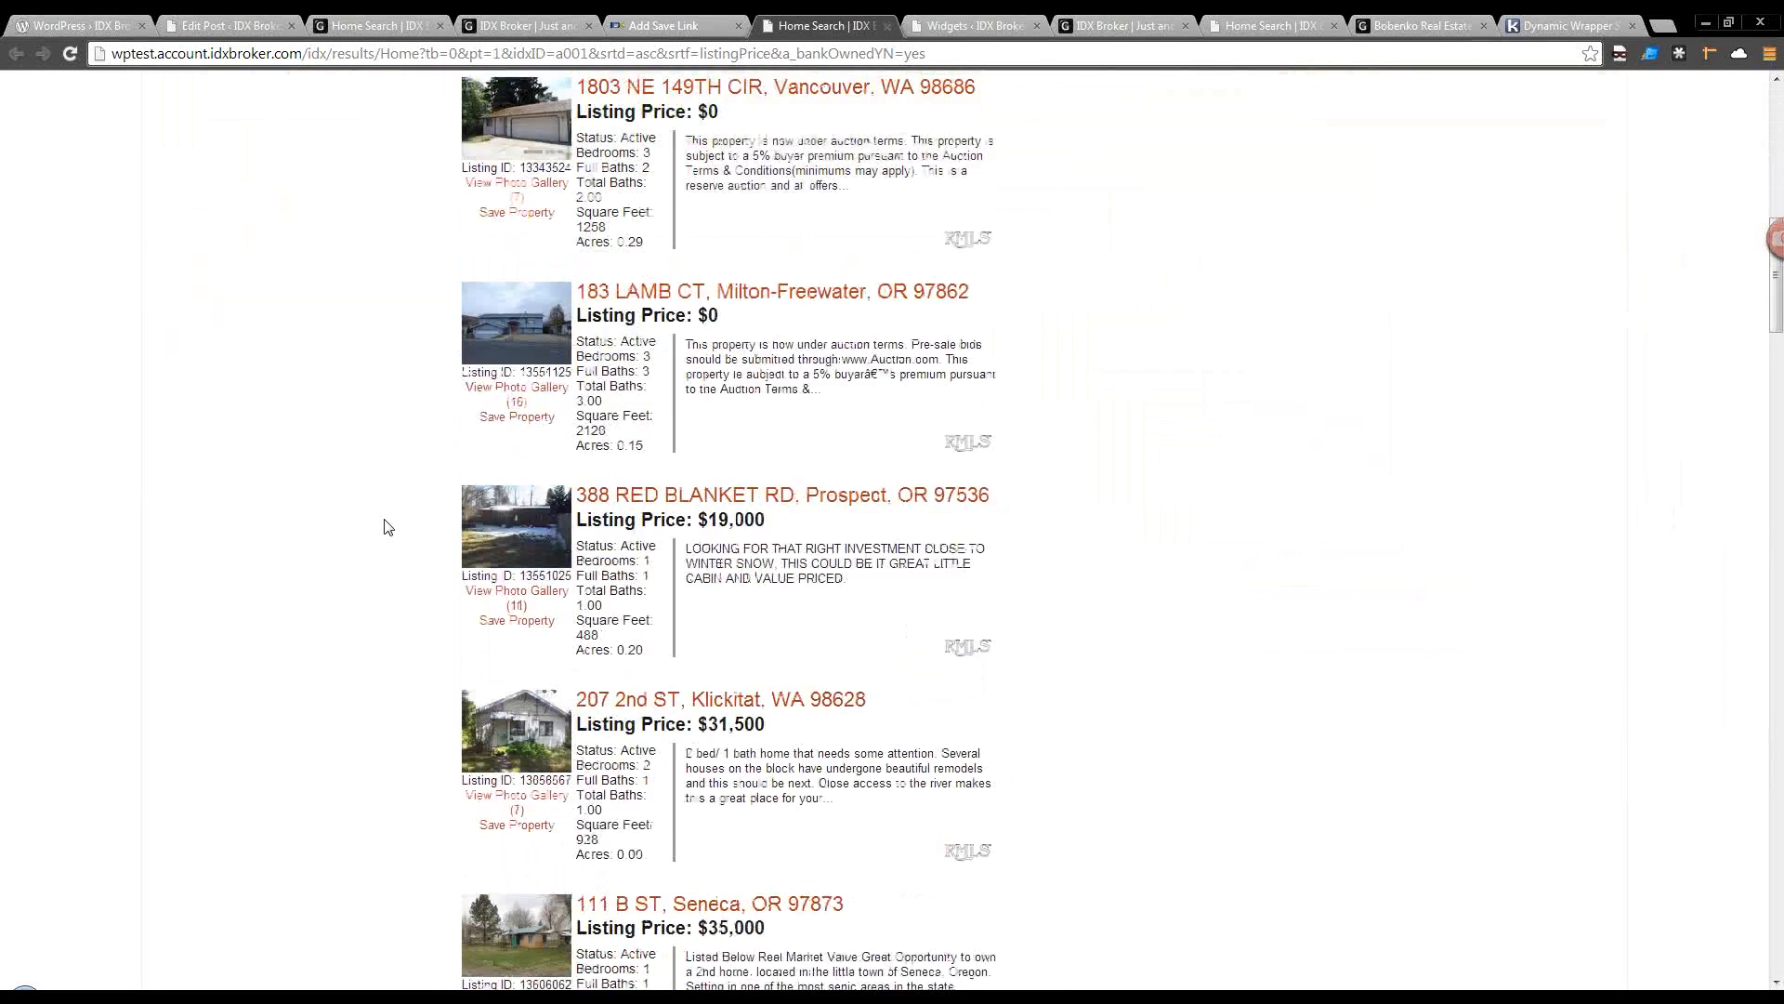
{"action": "scroll", "coordinate": [389, 527], "scroll_direction": "up", "scroll_amount": 6}
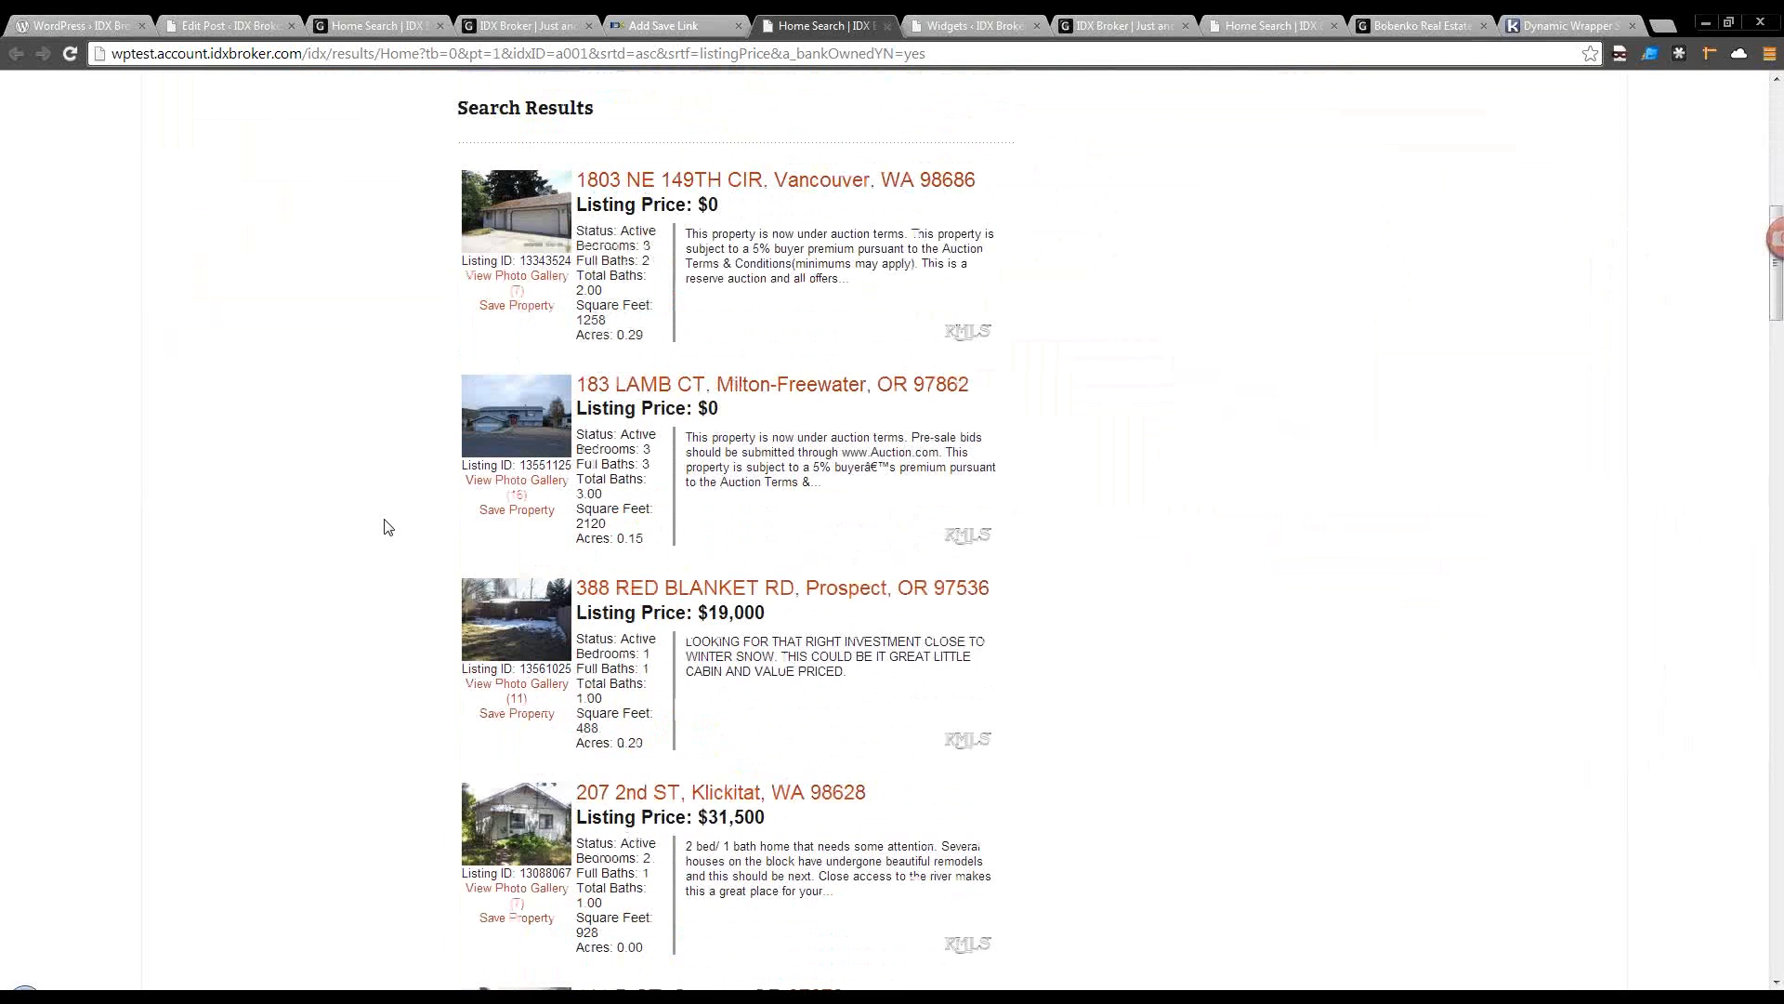
{"action": "scroll", "coordinate": [389, 527], "scroll_direction": "up", "scroll_amount": 10}
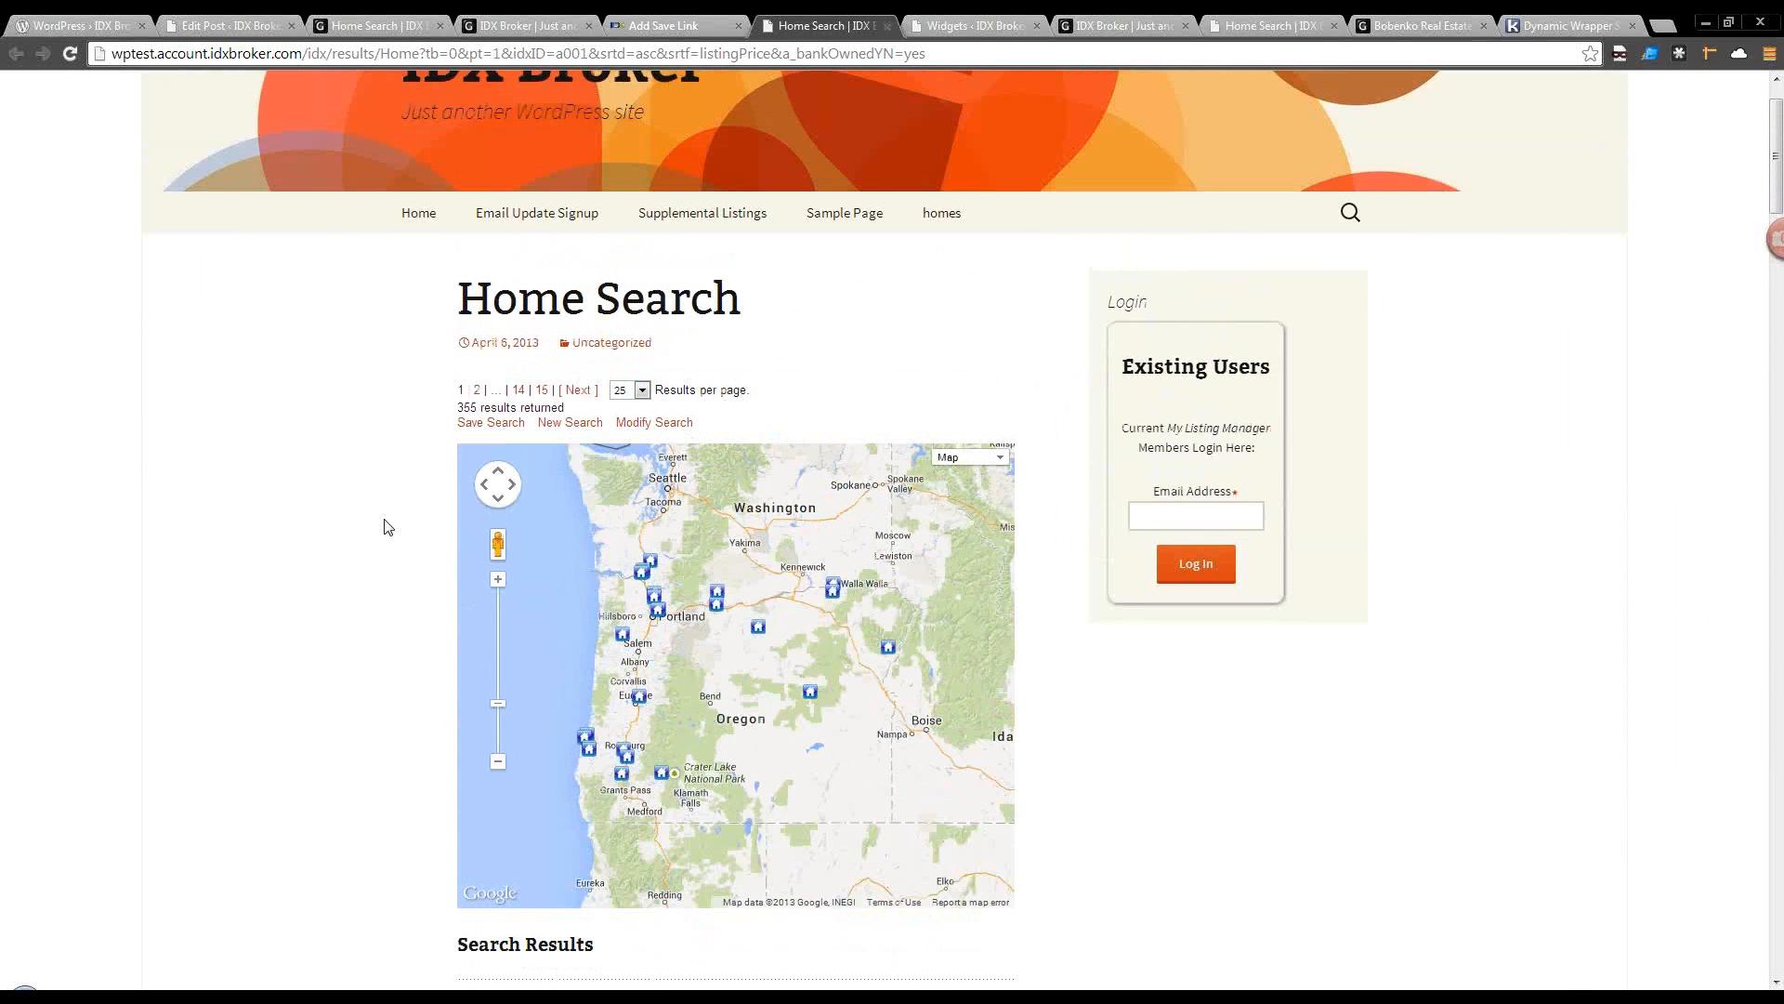
Return to the saved link form, continue to its naming section, and set the page title to "bank-owned listings".
{"action": "left_click", "coordinate": [651, 28]}
{"action": "scroll", "coordinate": [911, 567], "scroll_direction": "down", "scroll_amount": 9}
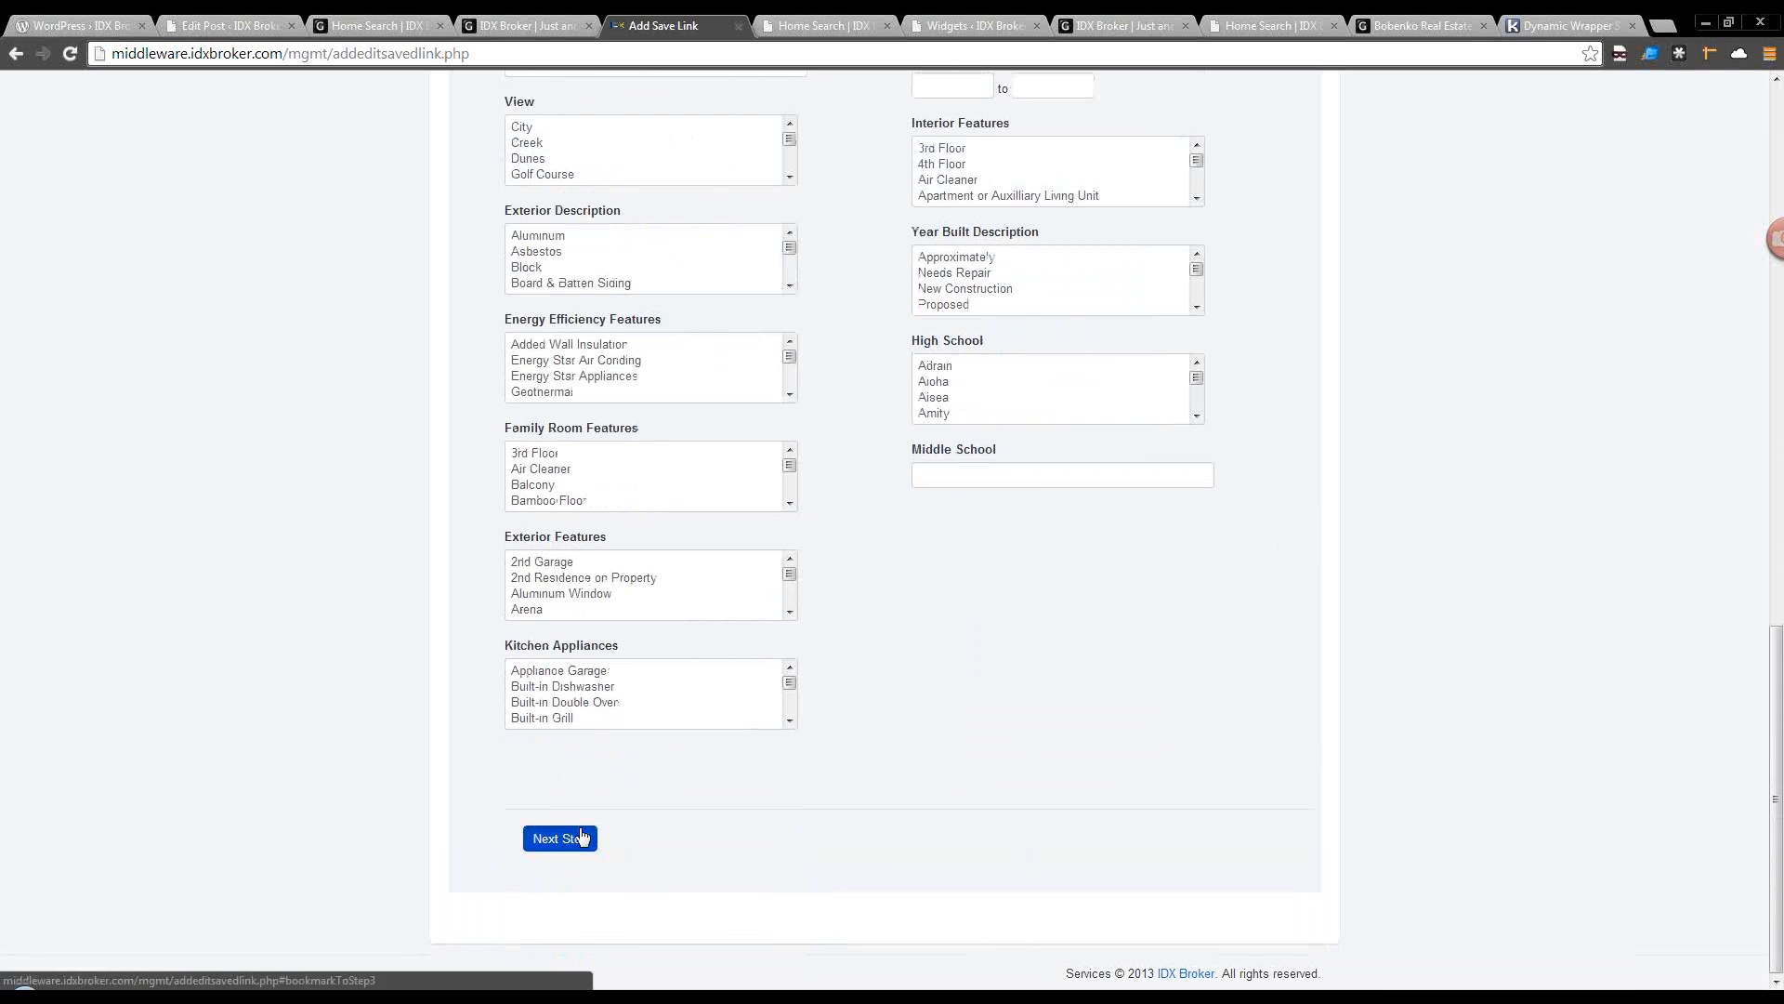
{"action": "left_click", "coordinate": [575, 838]}
{"action": "left_click", "coordinate": [573, 199]}
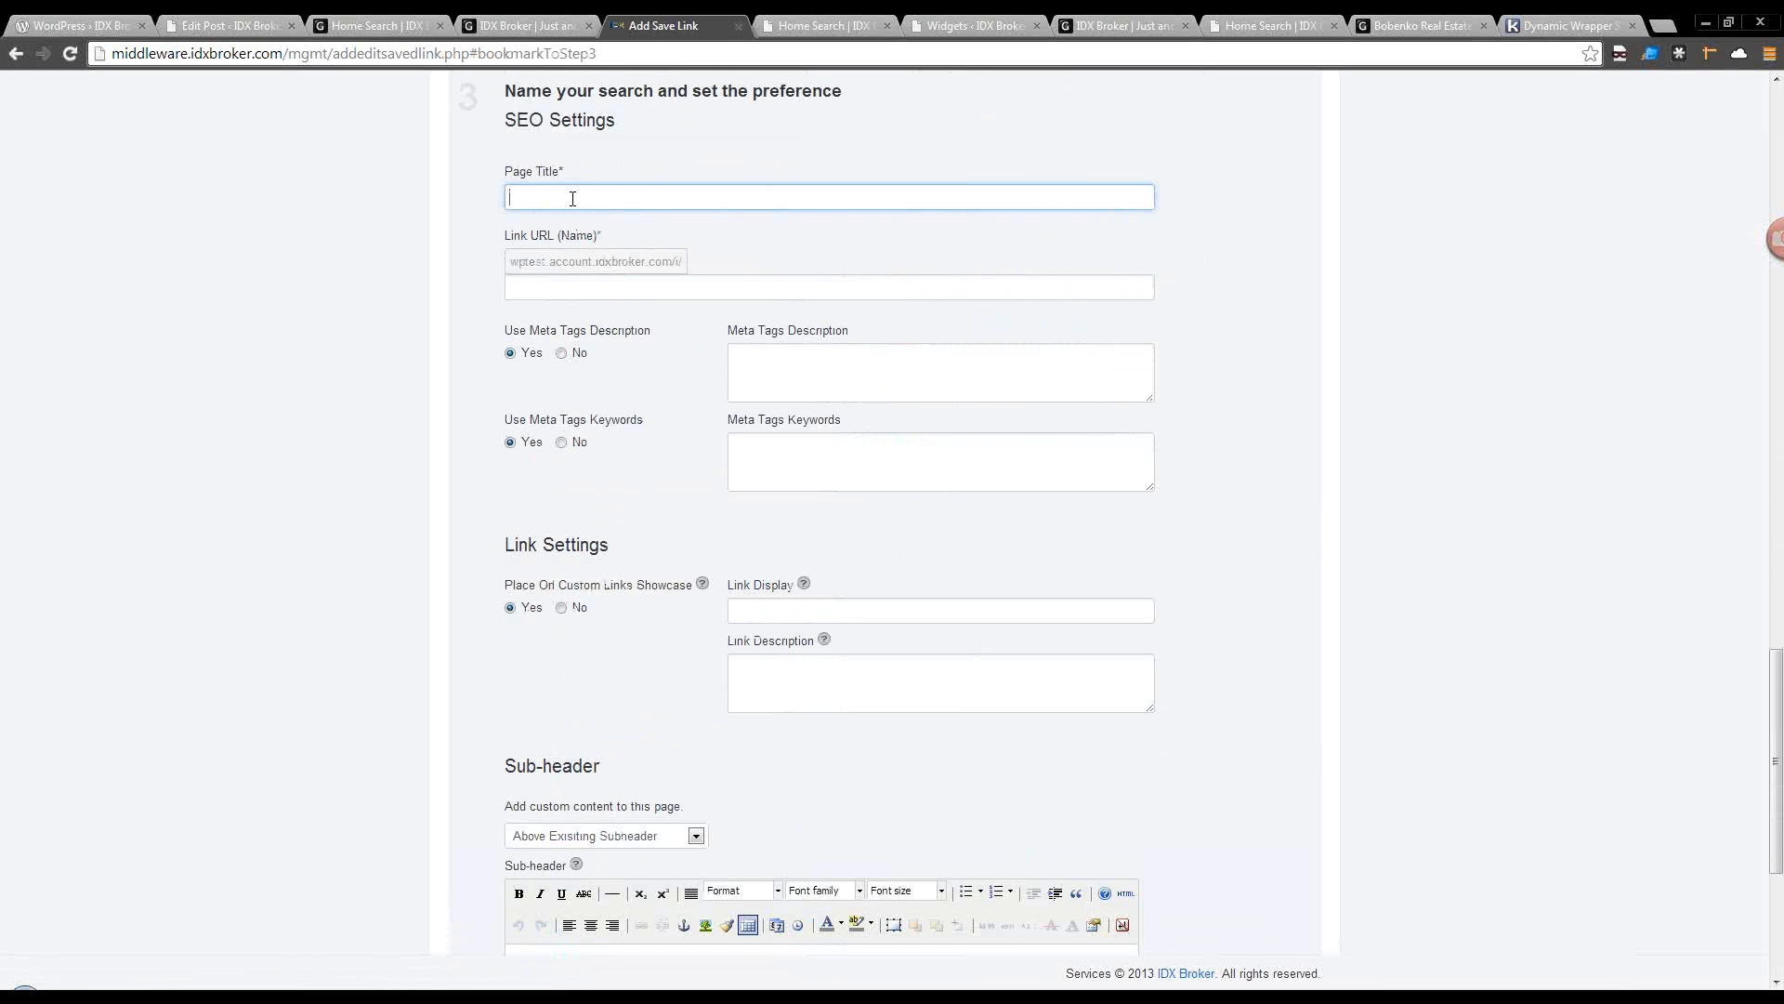
{"action": "type", "text": "bank-owned listings"}
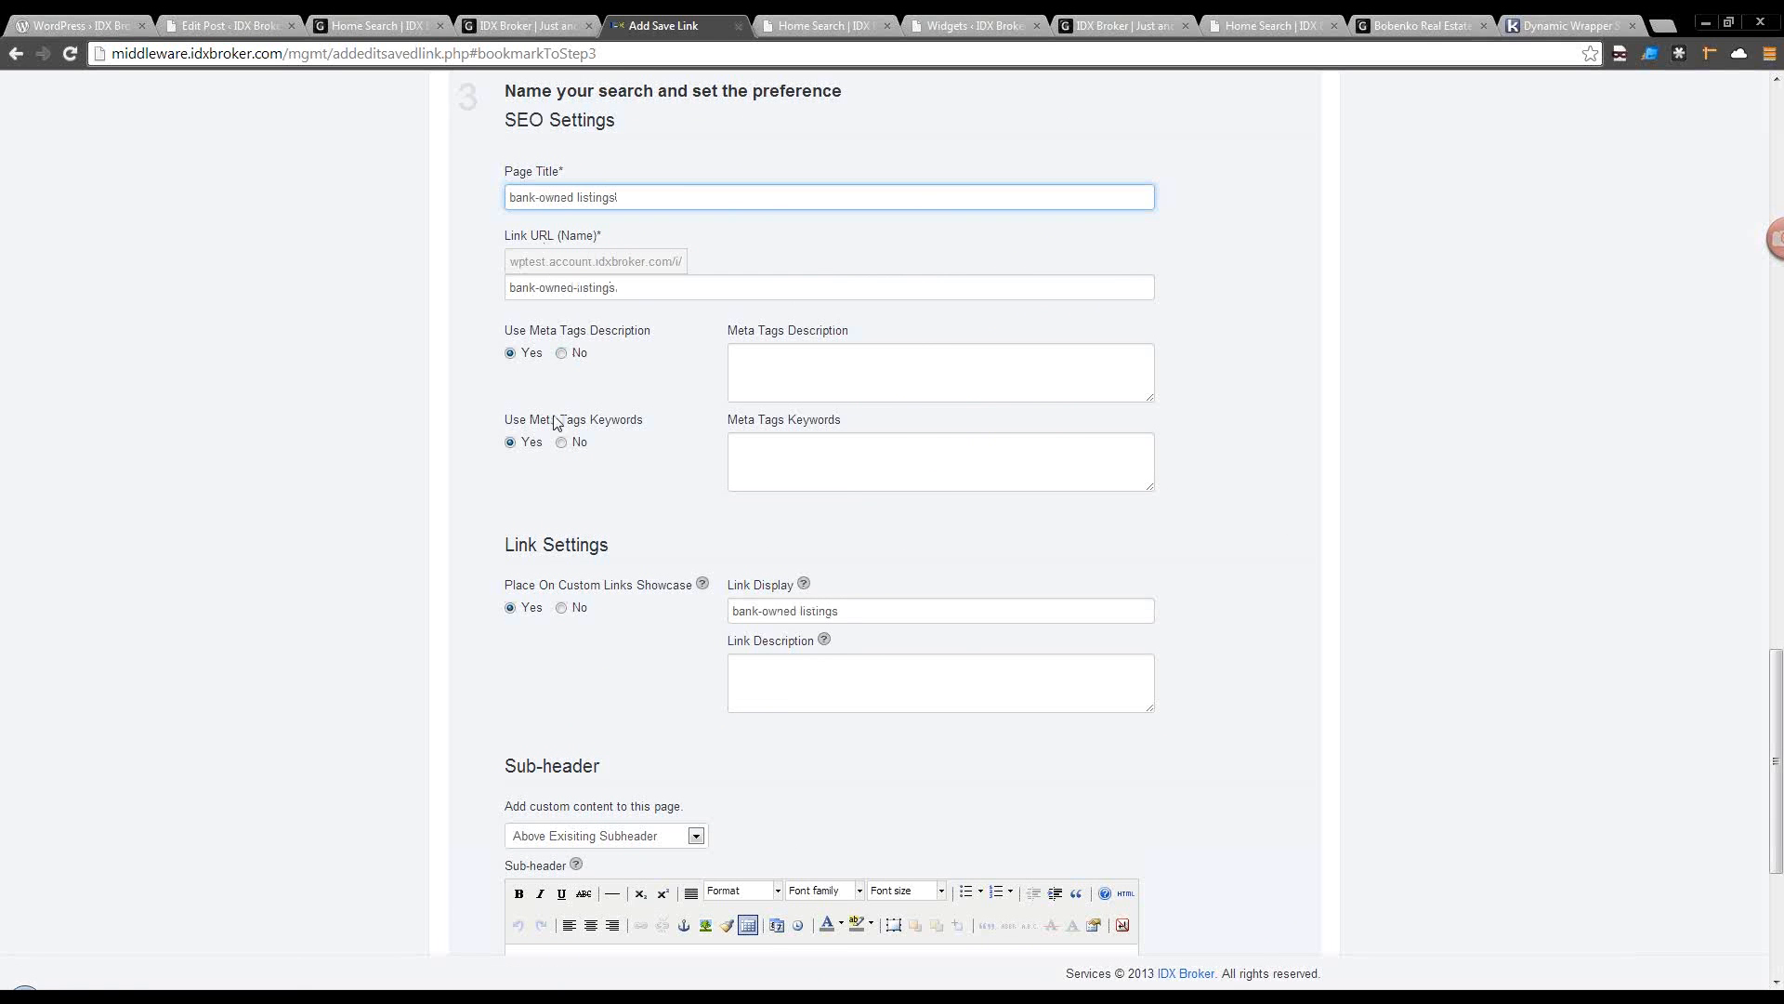
Examine the saved link's meta tag fields and its Custom Links Showcase settings without changing them.
{"action": "left_click", "coordinate": [850, 392]}
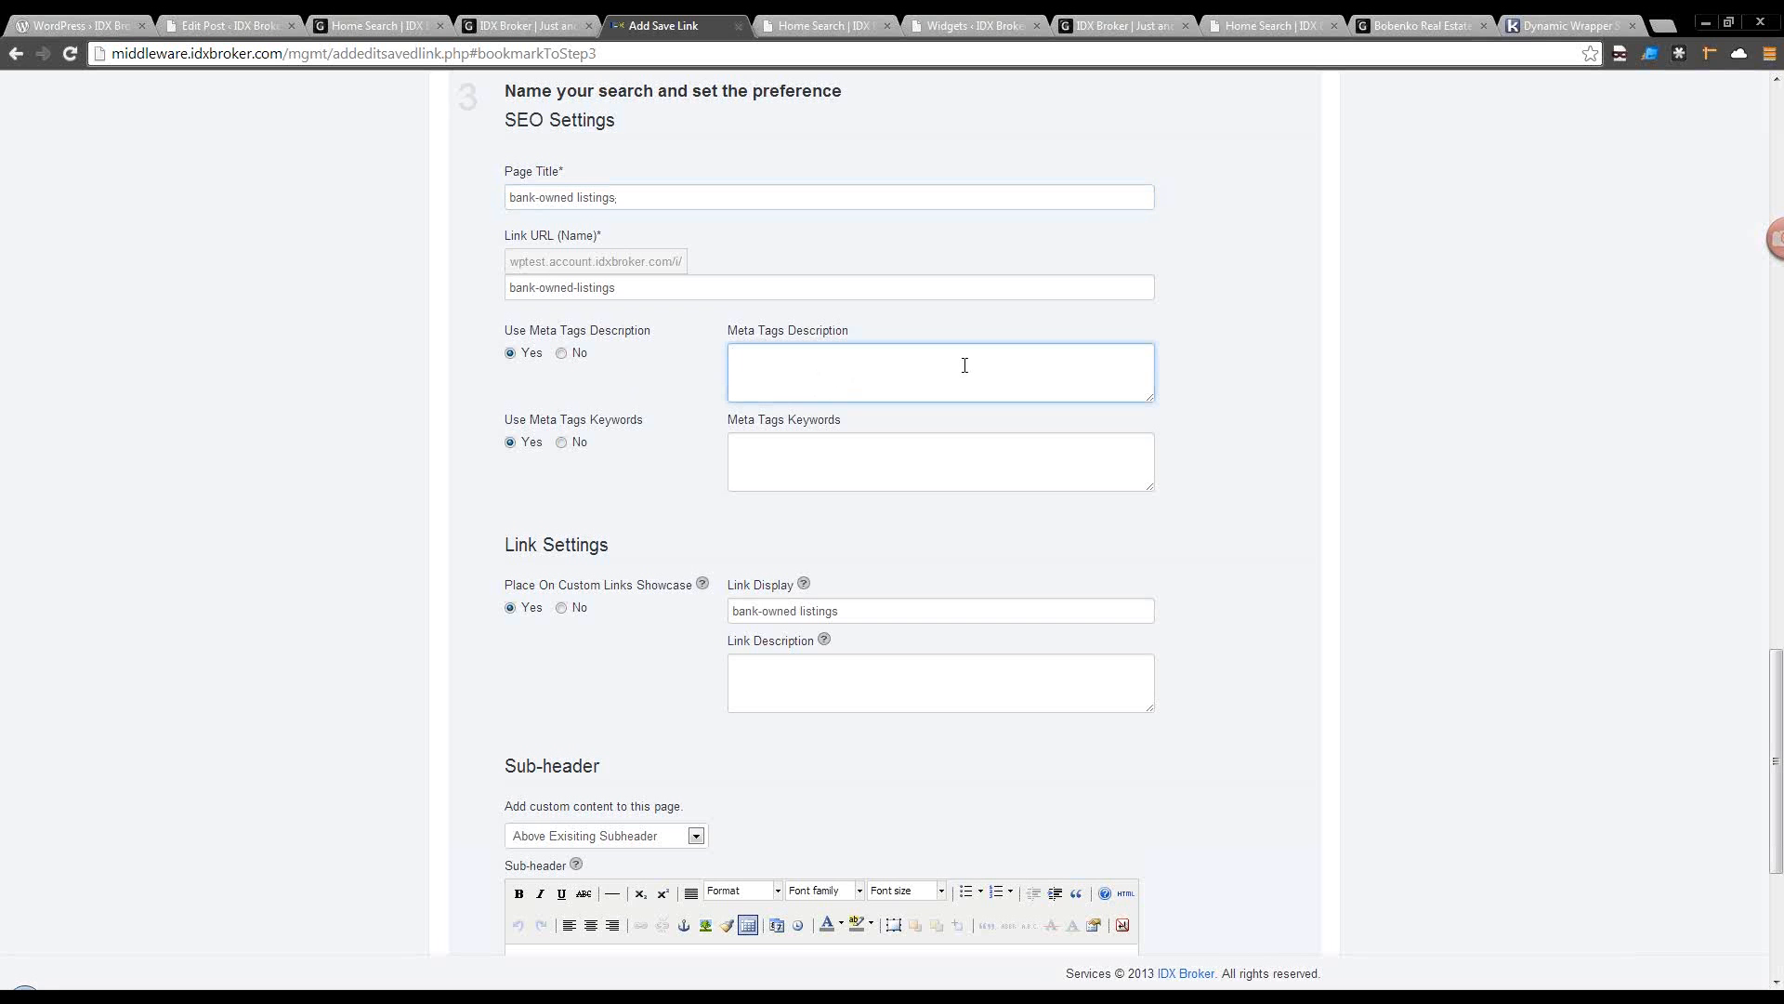
{"action": "left_click", "coordinate": [569, 680]}
{"action": "scroll", "coordinate": [568, 680], "scroll_direction": "down", "scroll_amount": 1}
{"action": "scroll", "coordinate": [464, 697], "scroll_direction": "up", "scroll_amount": 2}
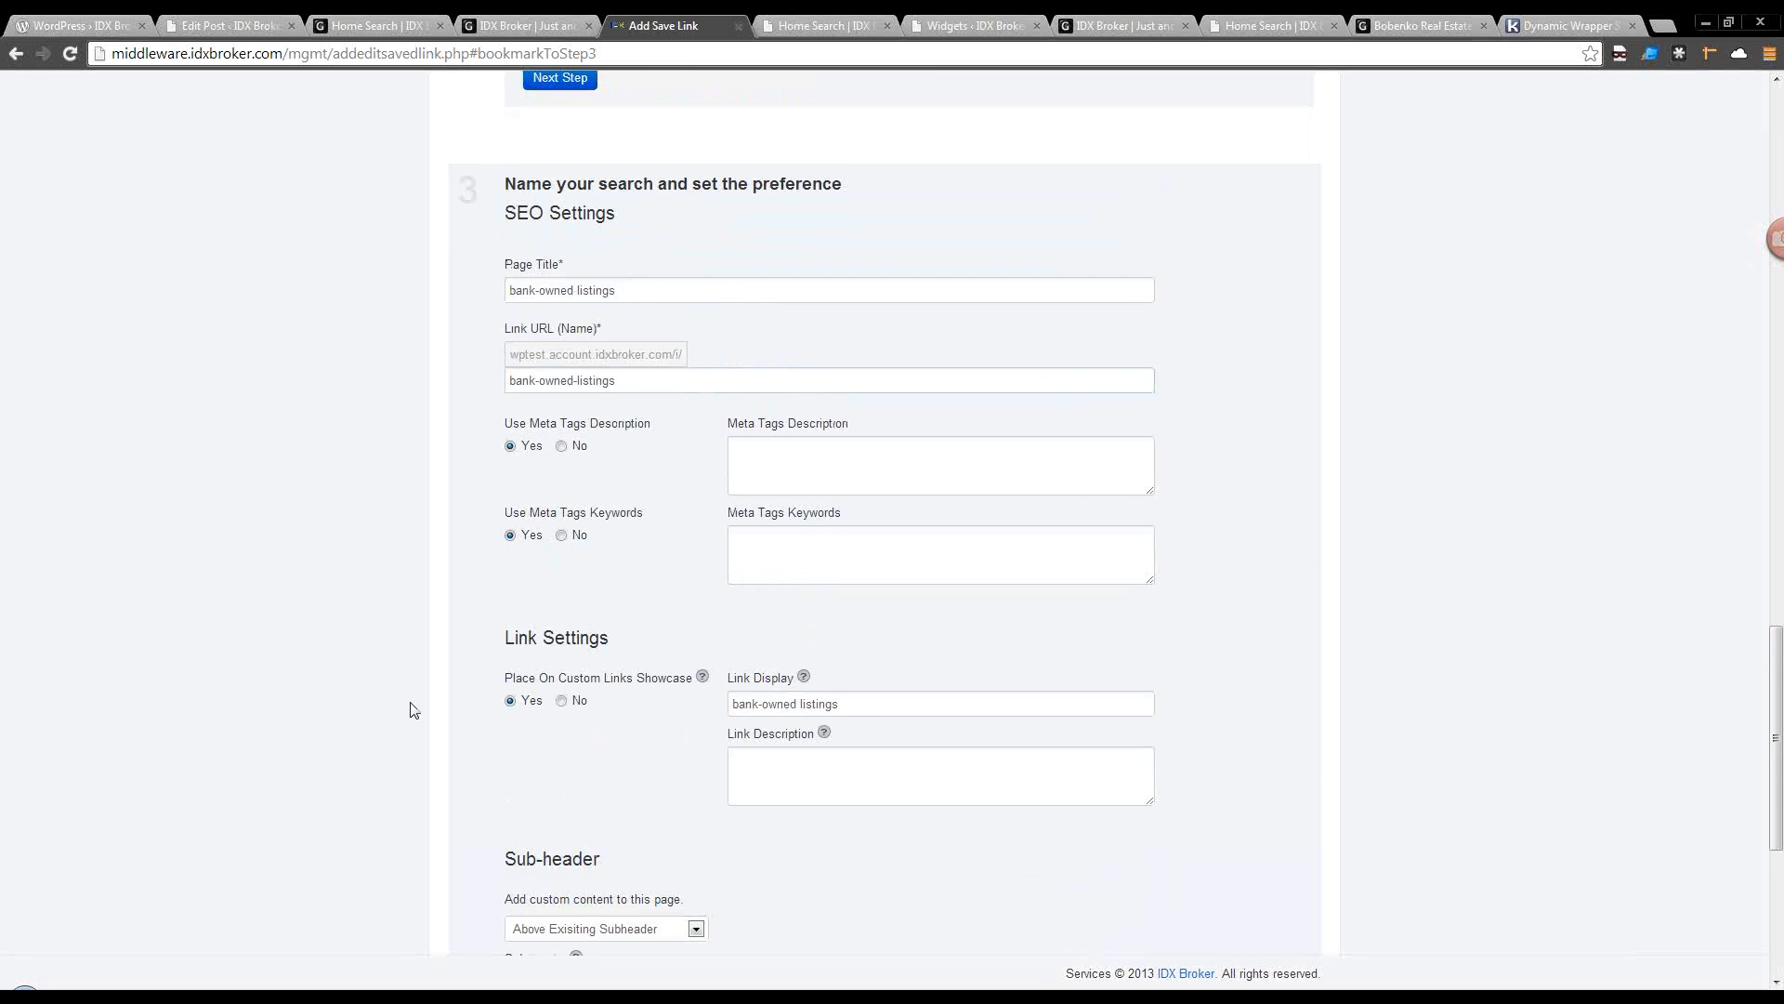
{"action": "left_click", "coordinate": [702, 681]}
{"action": "scroll", "coordinate": [635, 771], "scroll_direction": "down", "scroll_amount": 5}
{"action": "scroll", "coordinate": [635, 766], "scroll_direction": "down", "scroll_amount": 1}
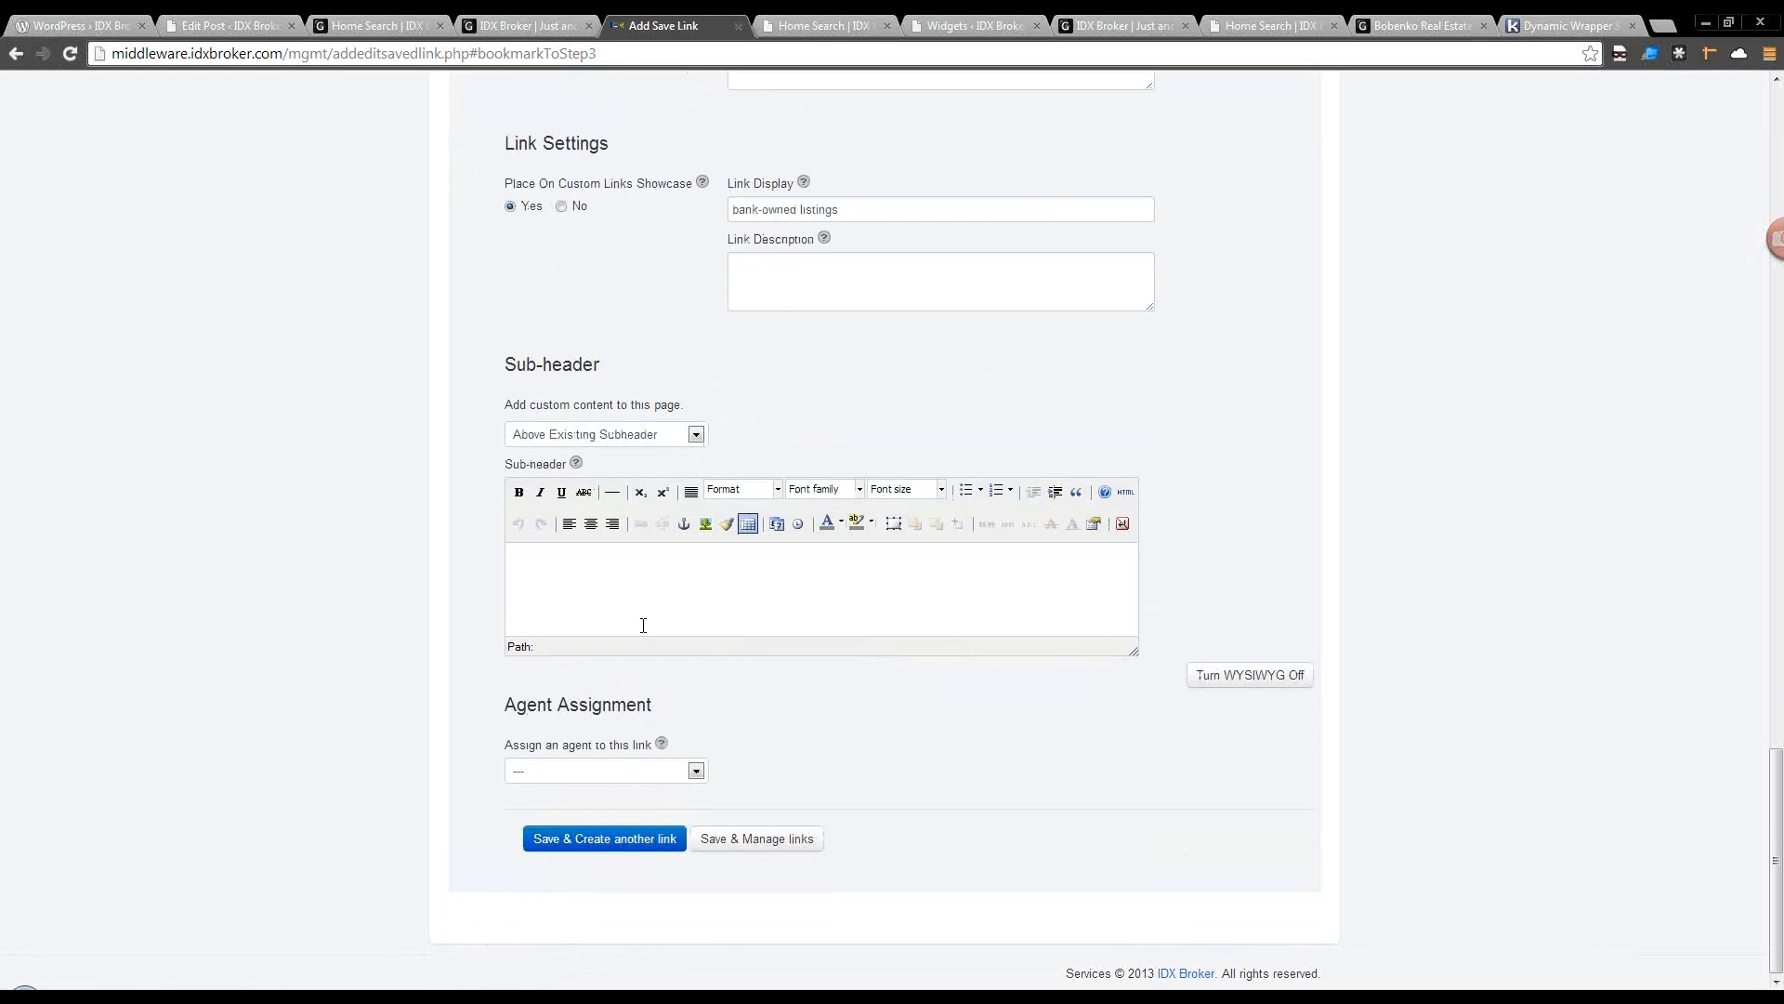
Check the sub-header editor and the list of assignable agents, and save the link without an agent, proceeding to saved link management.
{"action": "left_click", "coordinate": [622, 606]}
{"action": "left_click", "coordinate": [696, 773]}
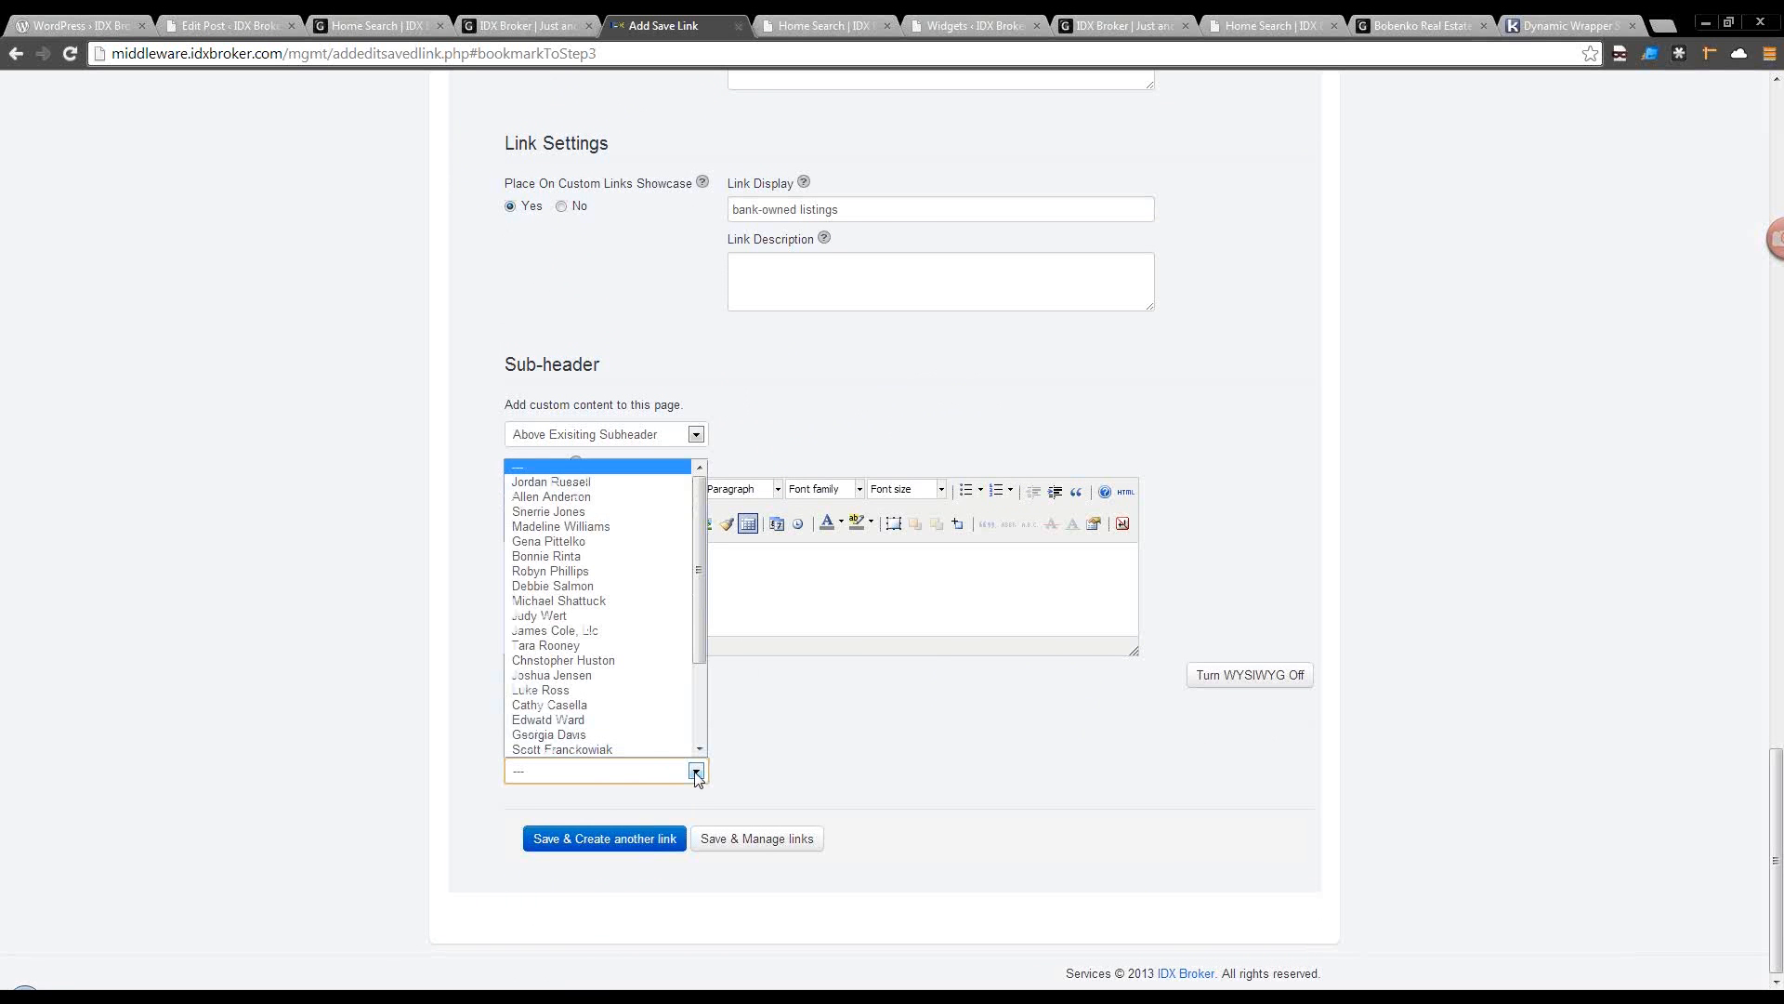
{"action": "left_click", "coordinate": [860, 789]}
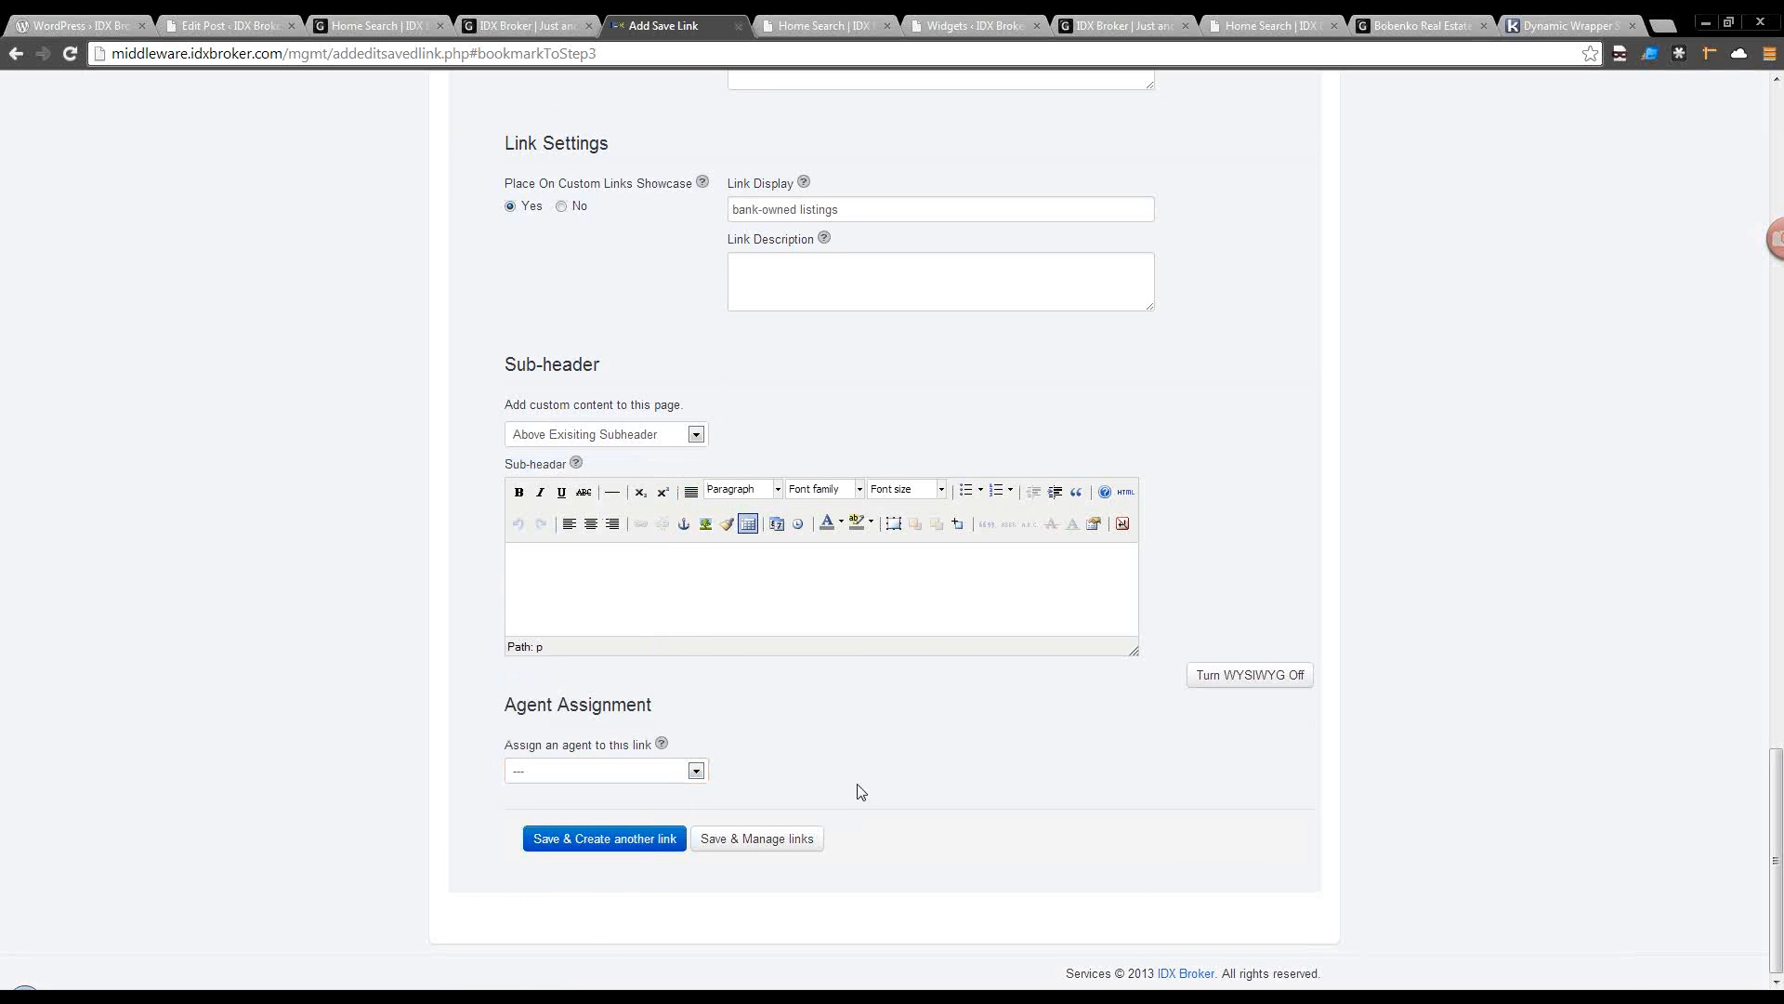
{"action": "left_click", "coordinate": [676, 778]}
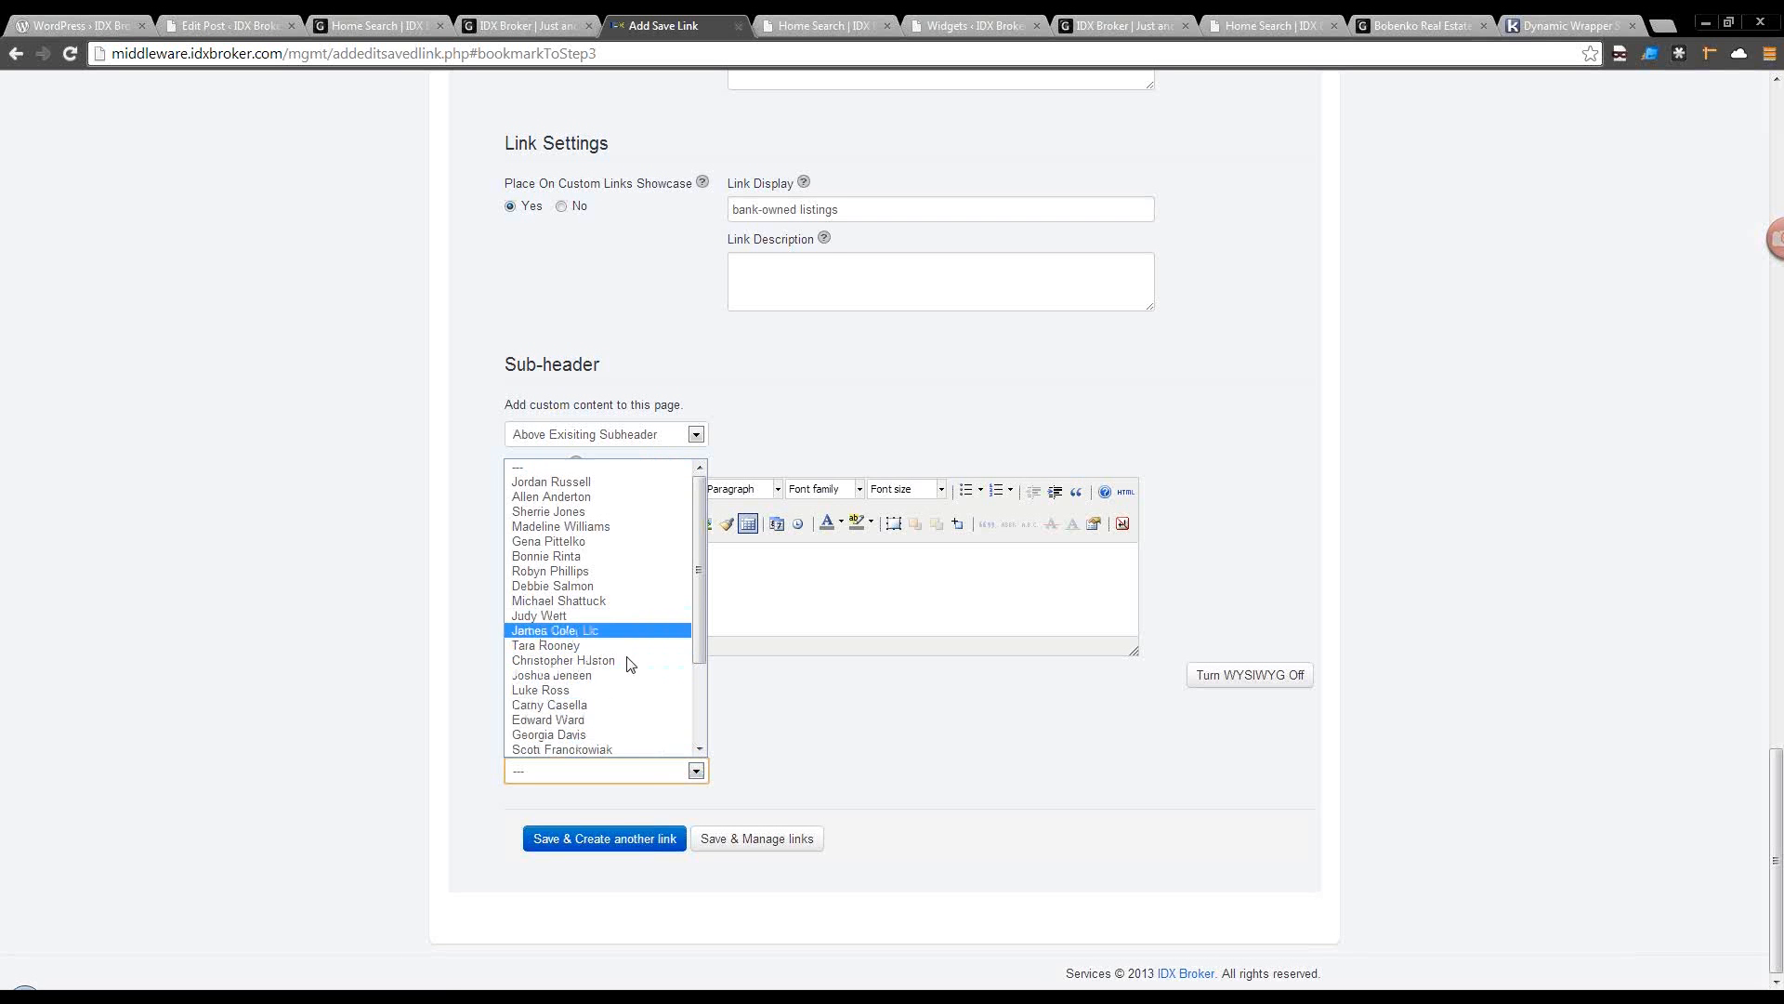
{"action": "left_click", "coordinate": [880, 757]}
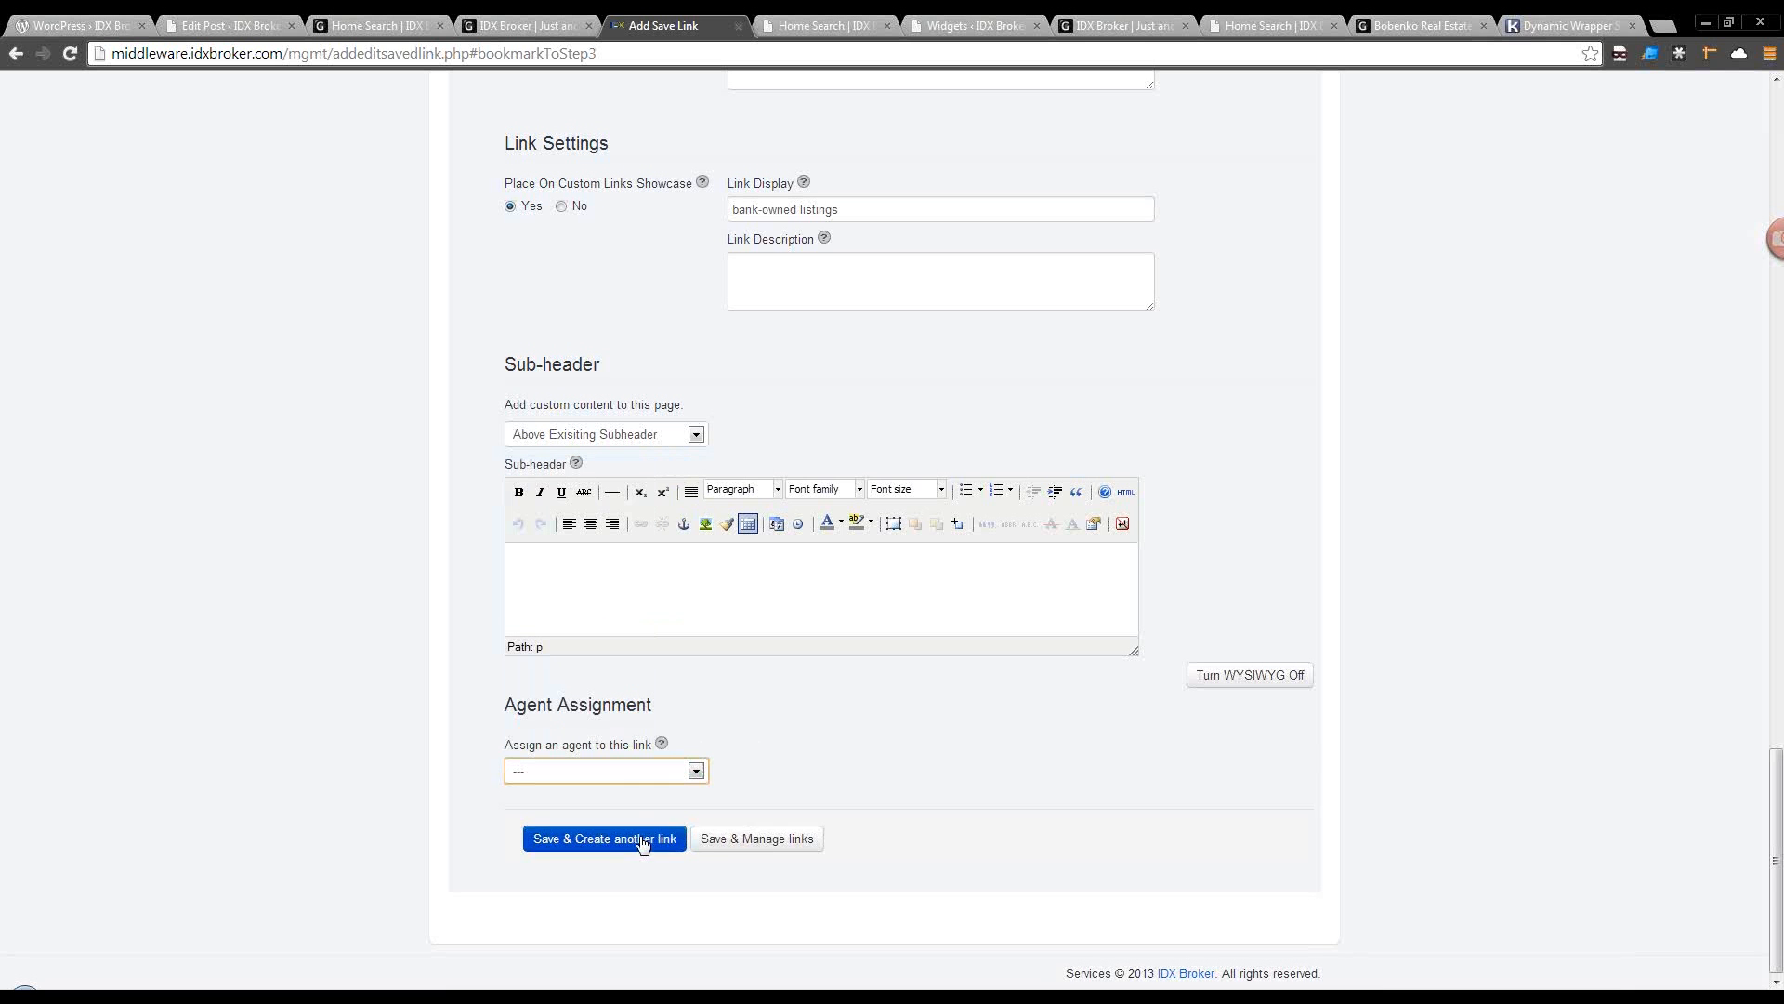
{"action": "left_click", "coordinate": [722, 842]}
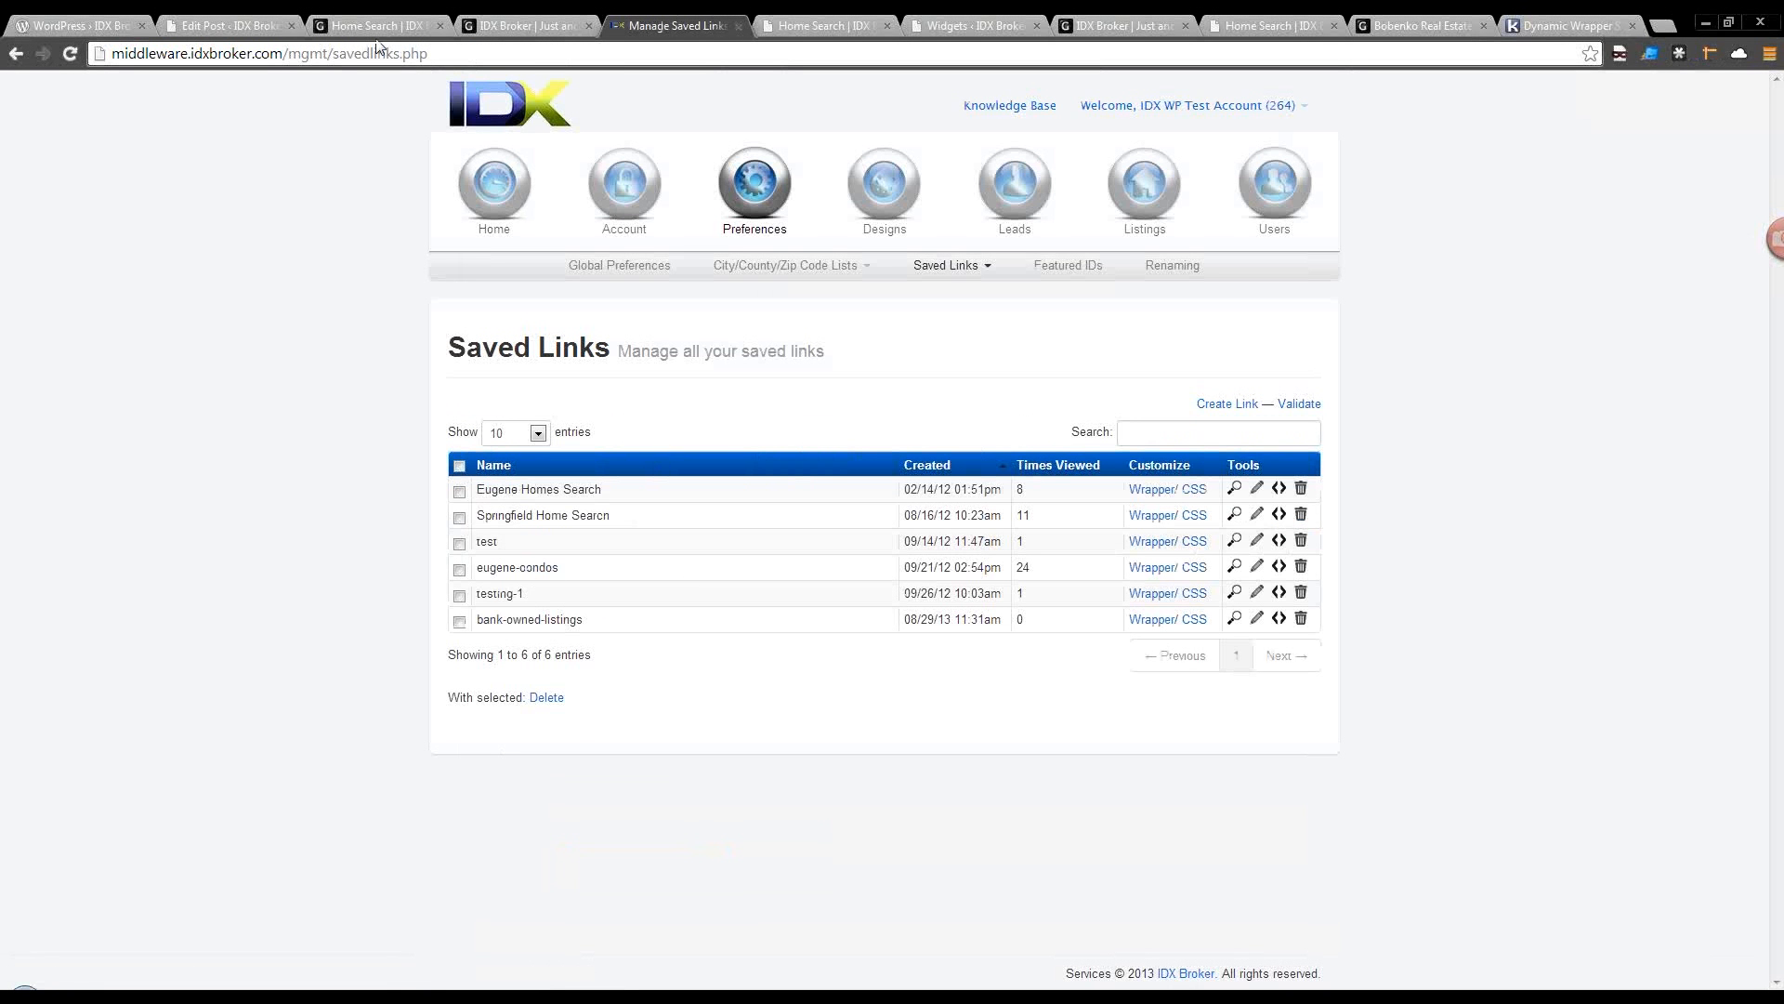
In the WordPress admin's IDX Broker Platinum plugin settings, enable the bank owned listings page link and save the changes.
{"action": "left_click", "coordinate": [140, 25]}
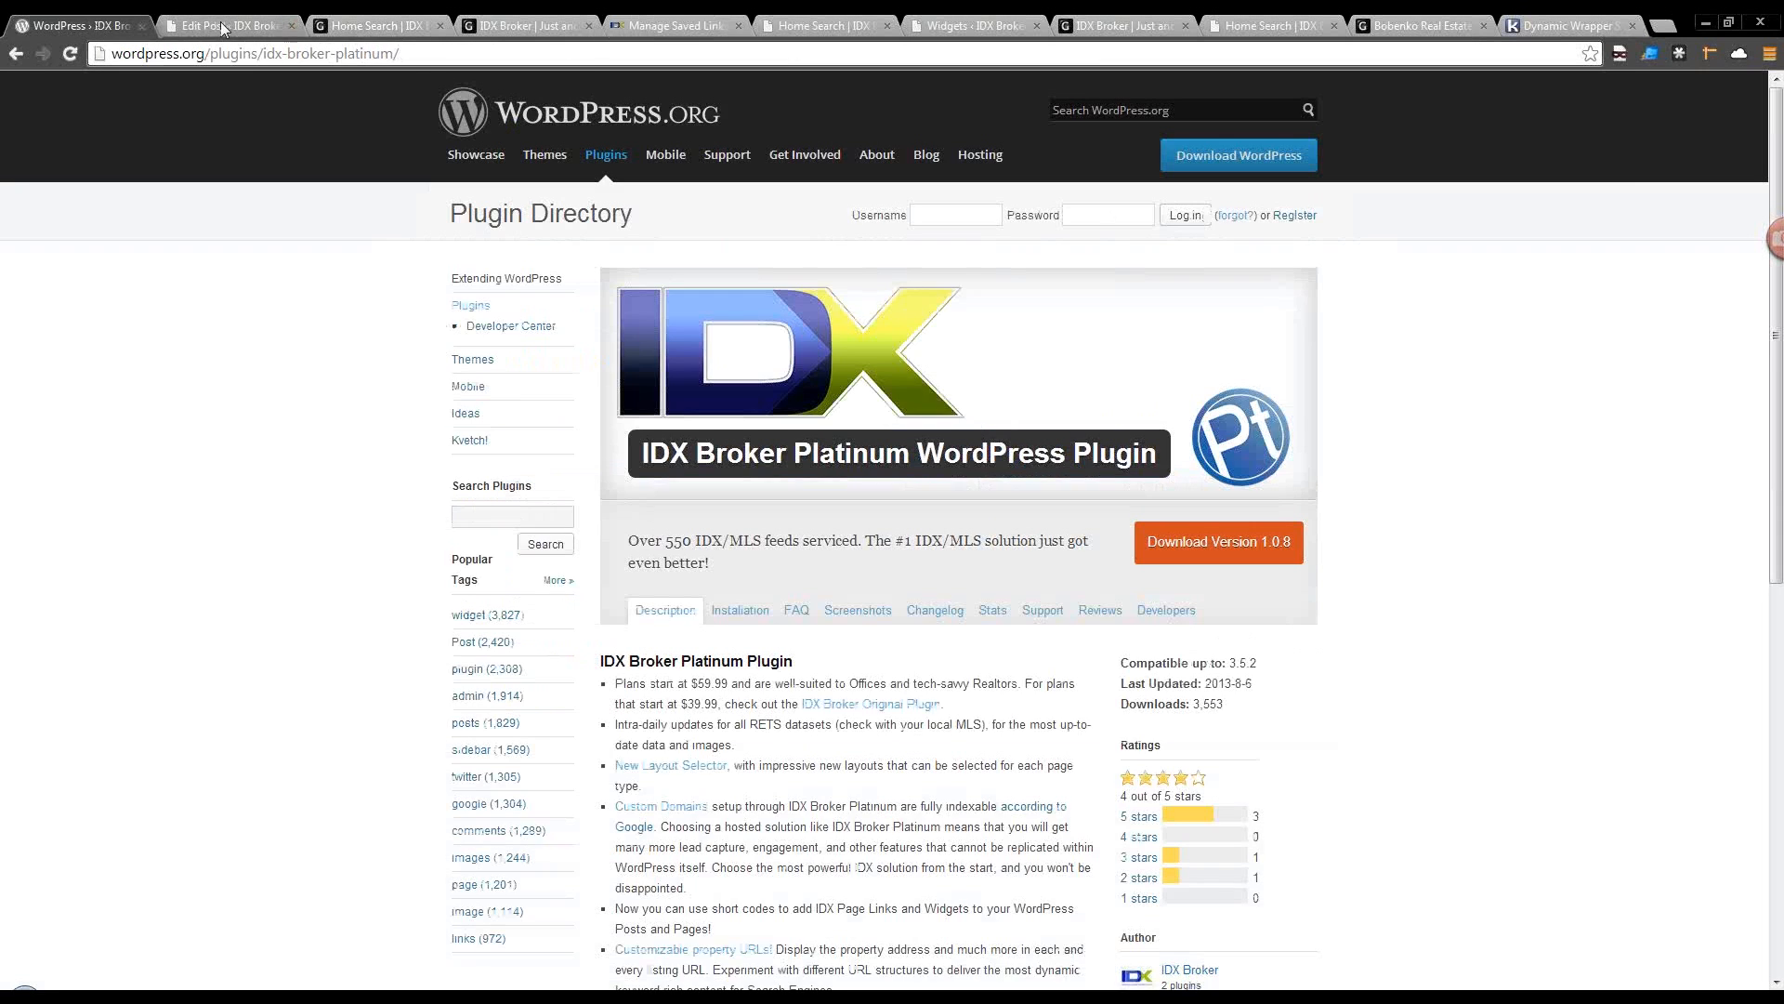
{"action": "left_click", "coordinate": [220, 22]}
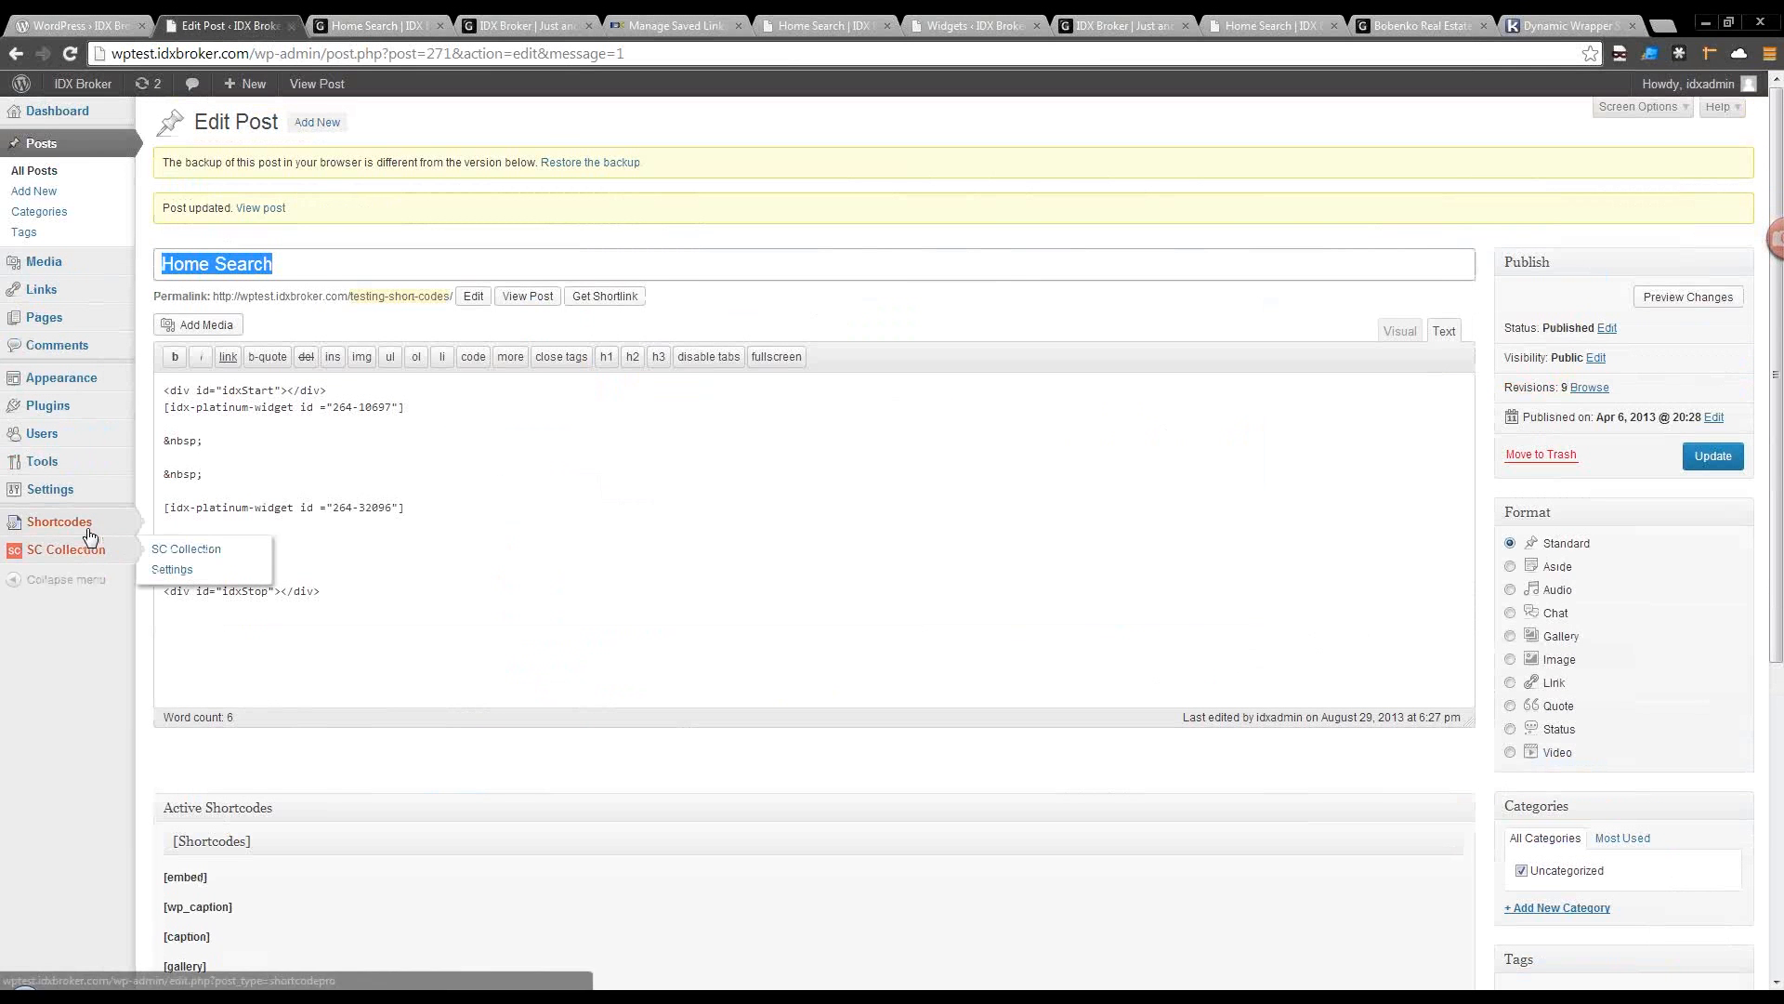
{"action": "mouse_move", "coordinate": [98, 384]}
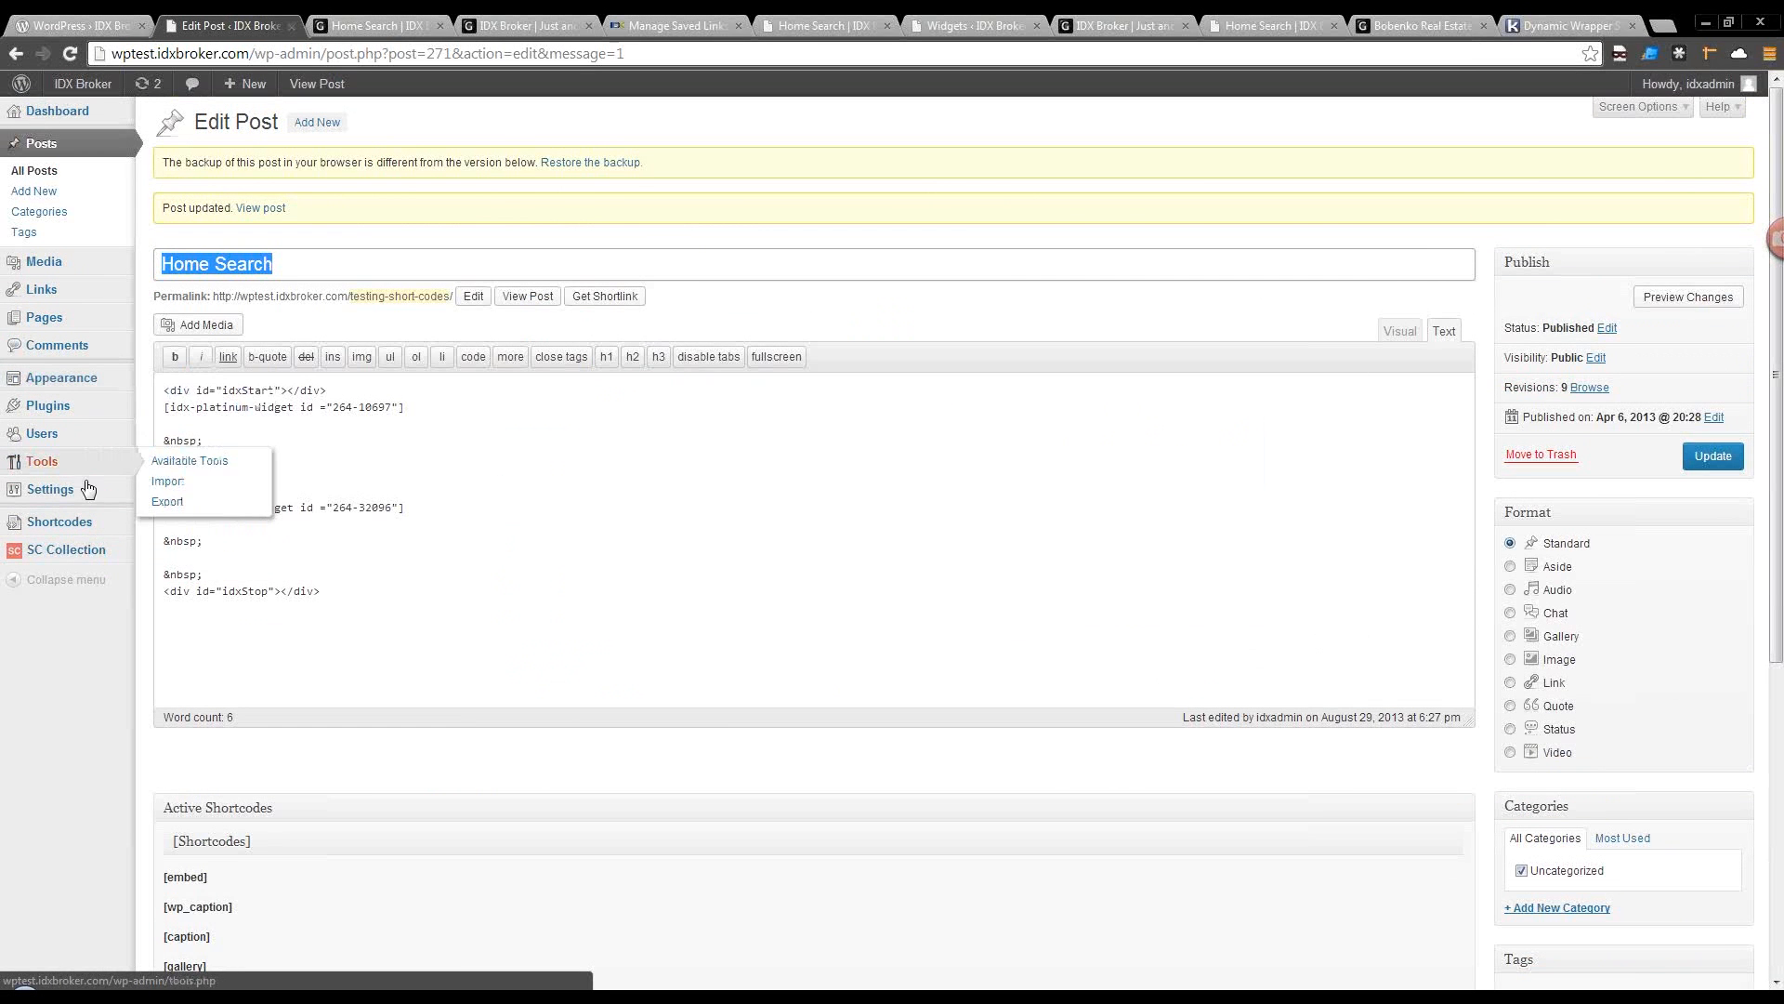
{"action": "mouse_move", "coordinate": [88, 490]}
{"action": "left_click", "coordinate": [178, 653]}
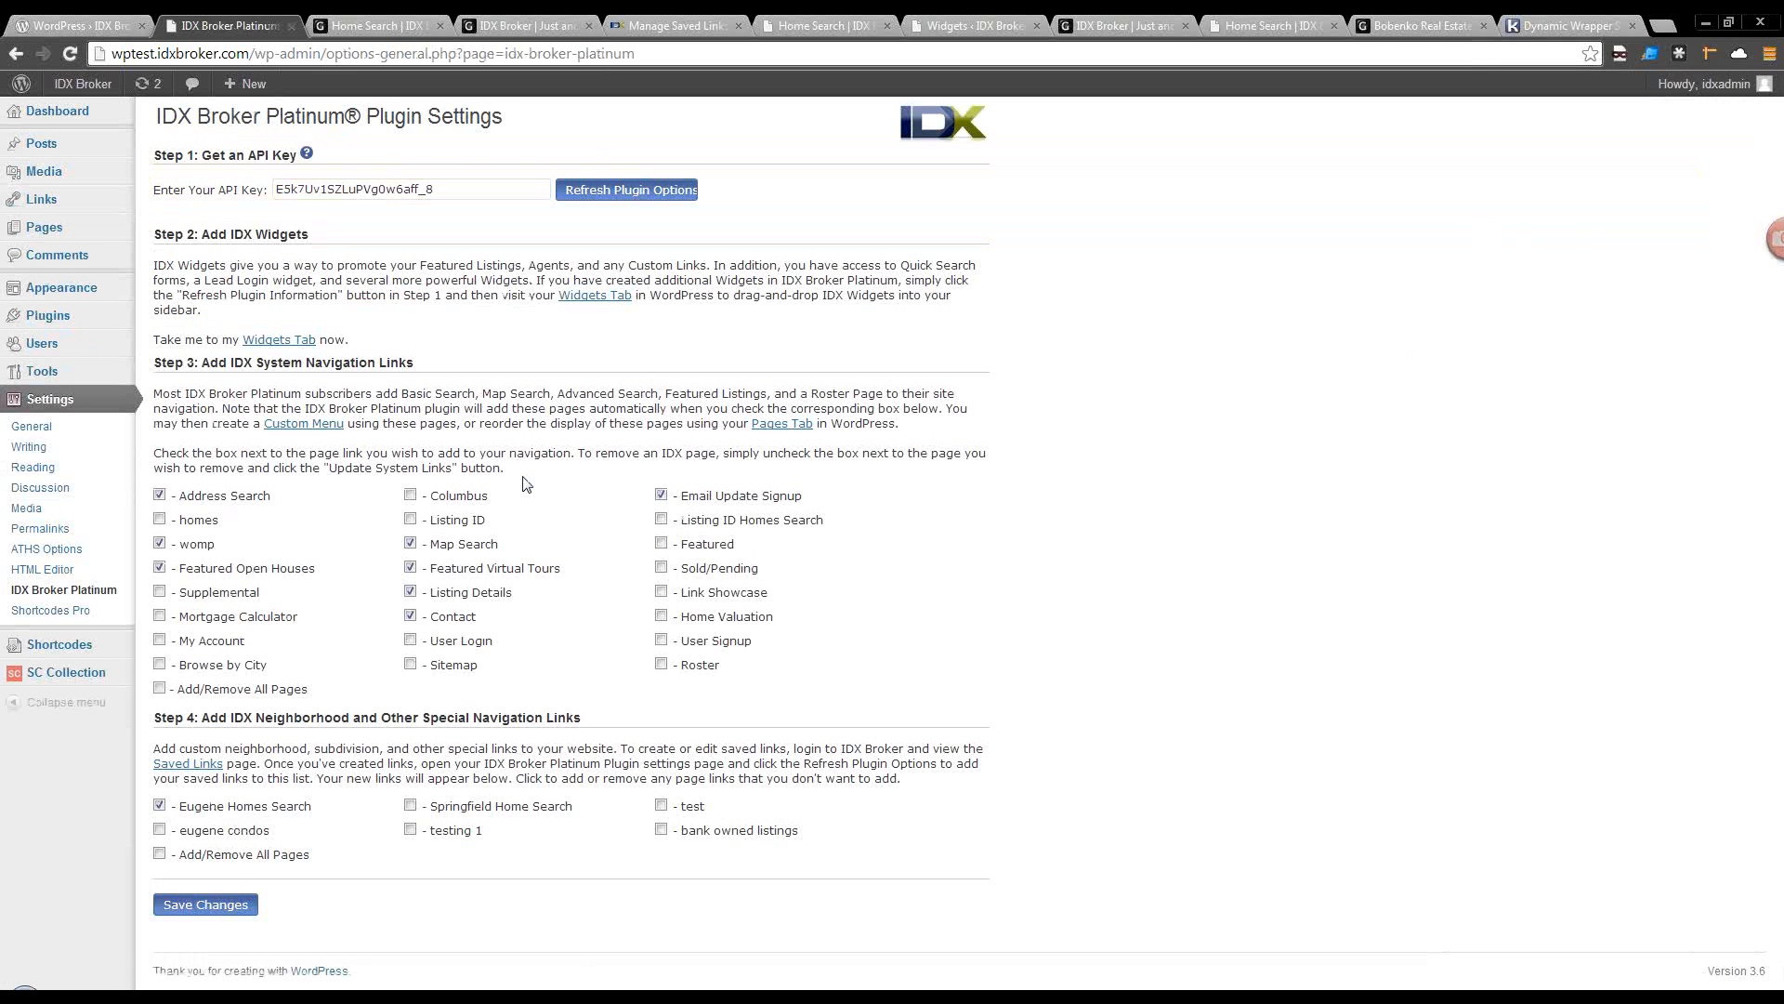
{"action": "left_click", "coordinate": [661, 830]}
{"action": "left_click", "coordinate": [232, 907]}
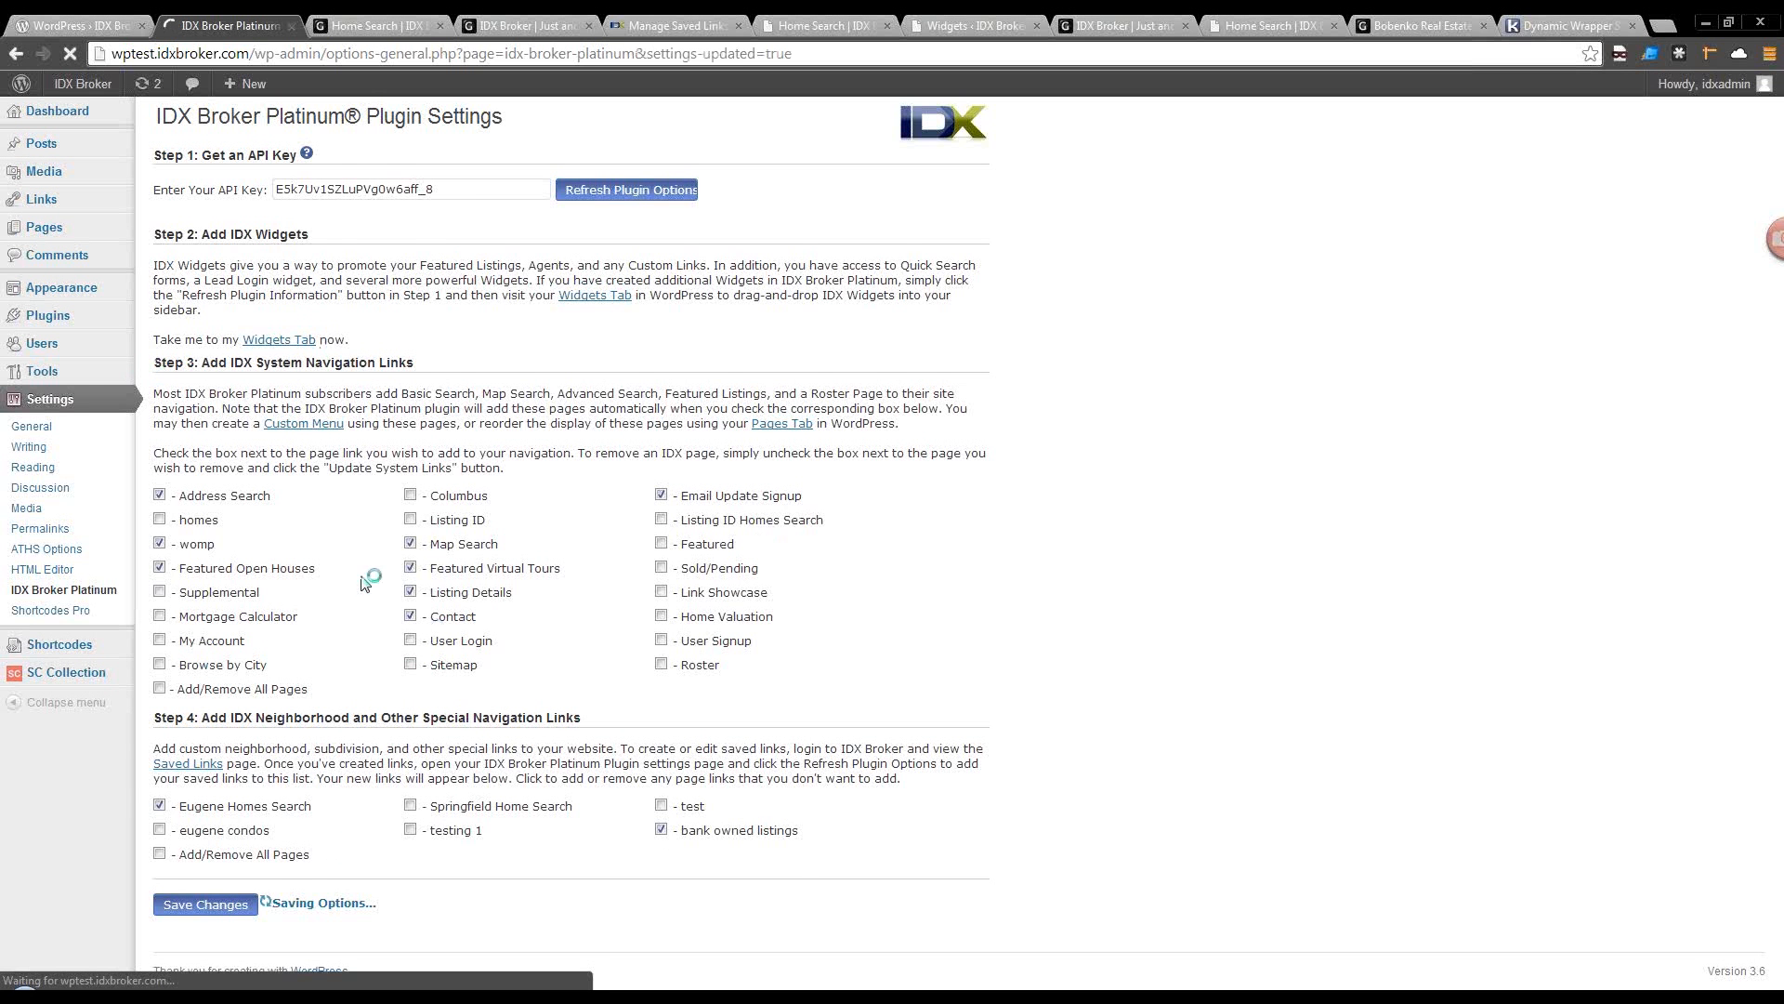
Add the bank-owned-listings page to Test Menu 1 in the WordPress menu editor and place it directly below Home.
{"action": "mouse_move", "coordinate": [94, 314]}
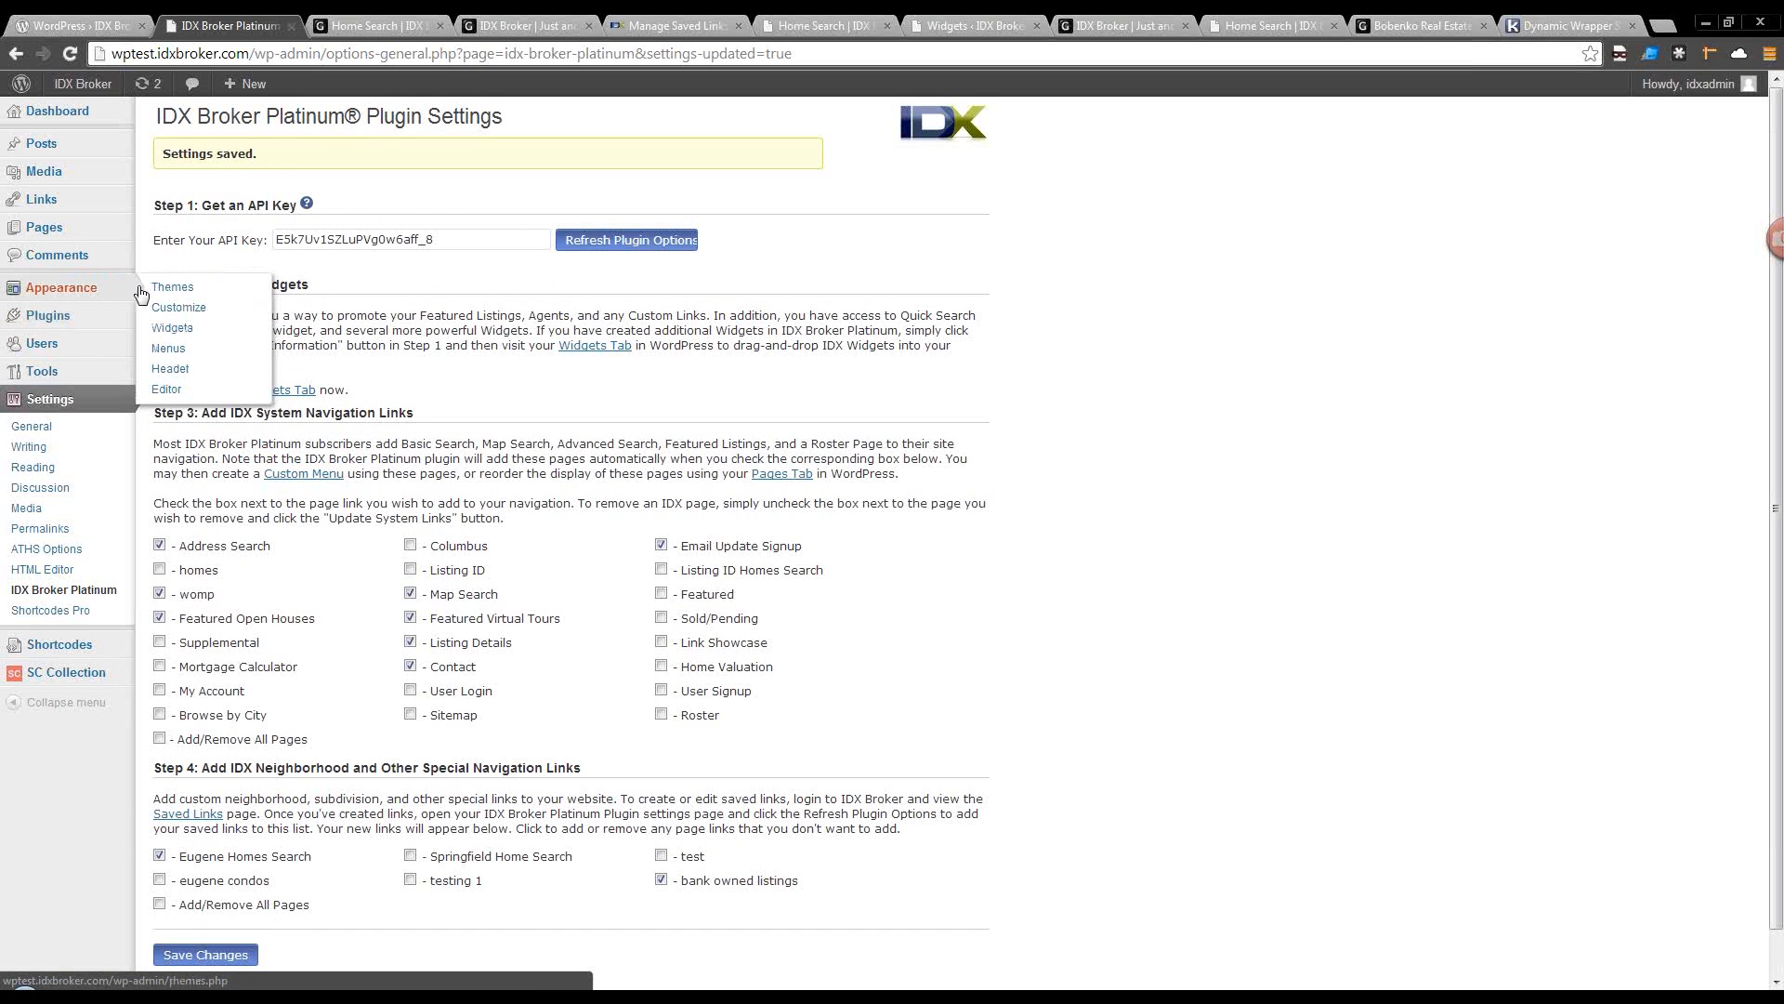
{"action": "left_click", "coordinate": [168, 349]}
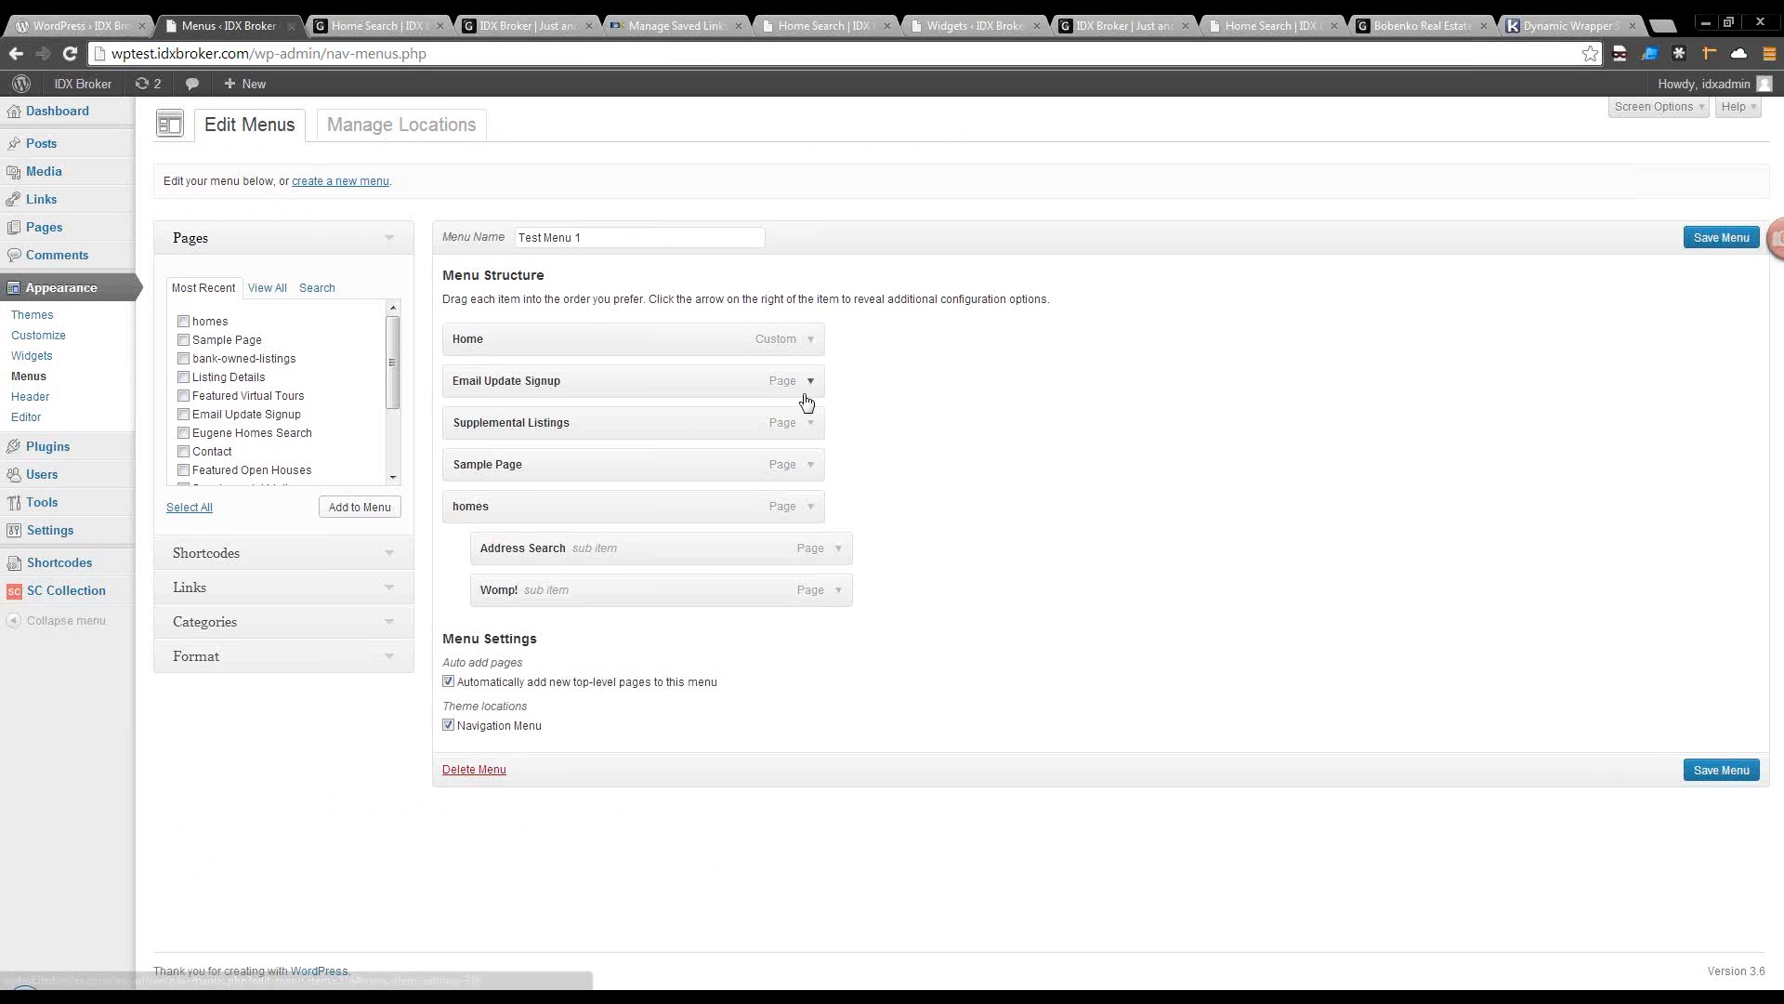
{"action": "left_click", "coordinate": [183, 359]}
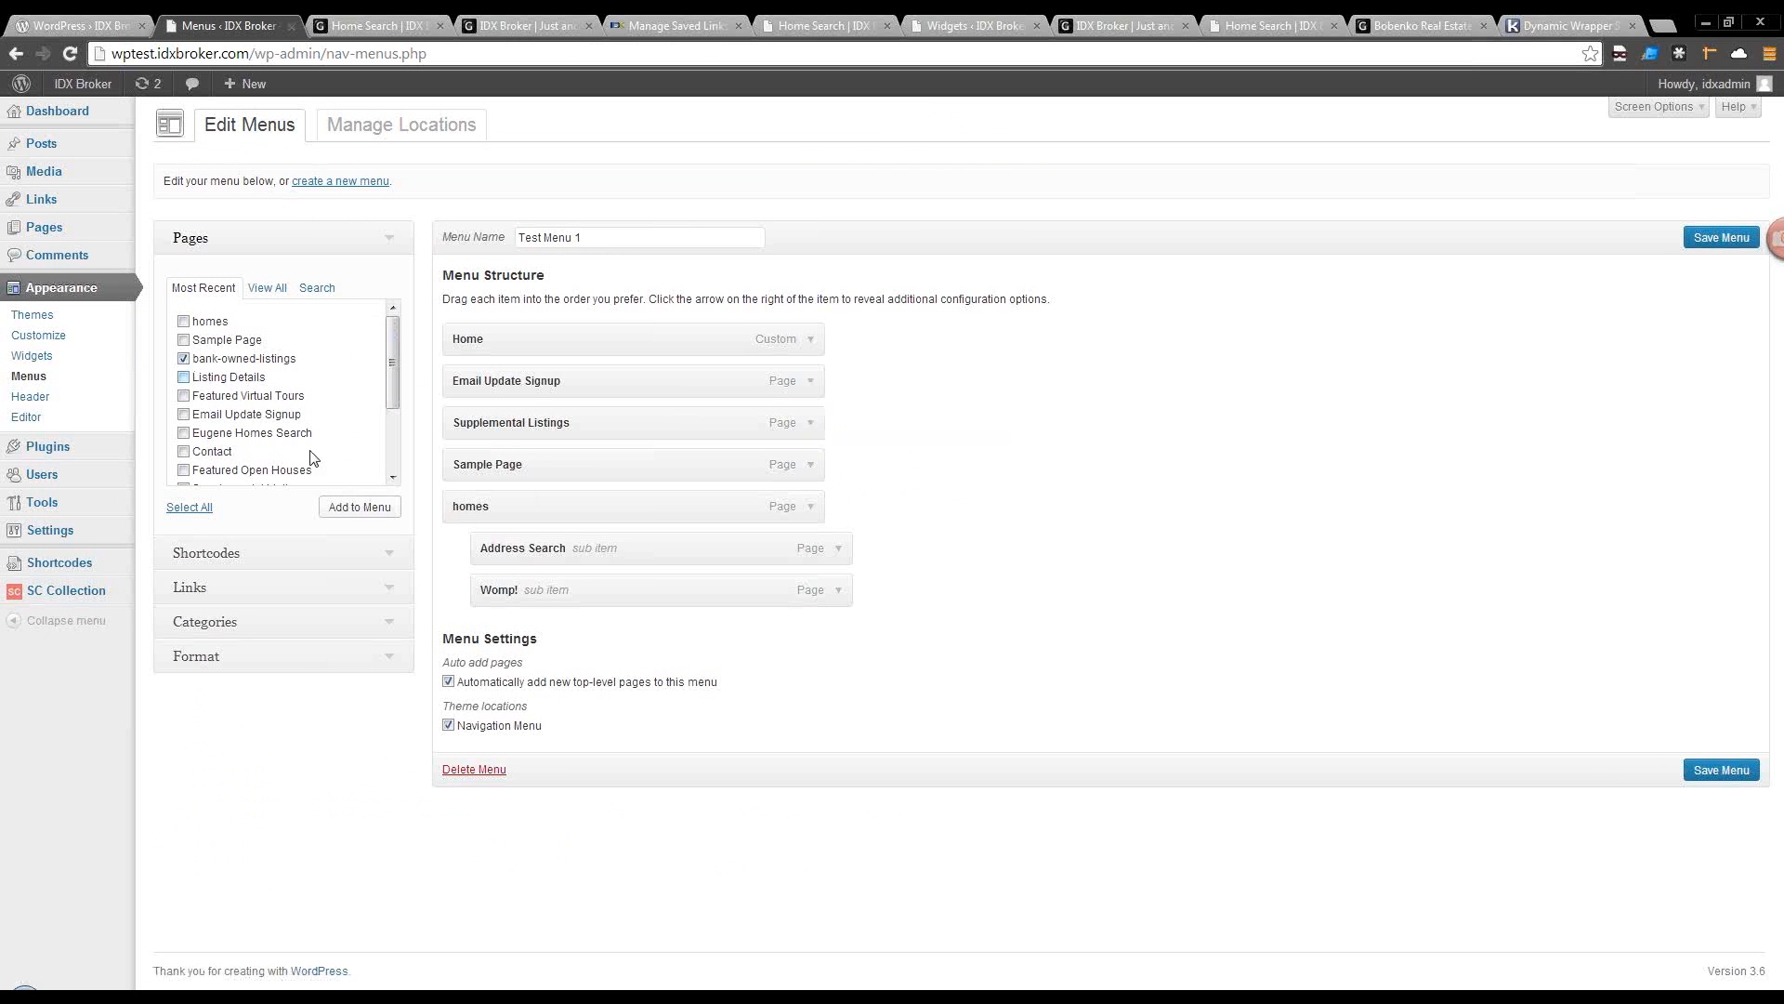
{"action": "left_click", "coordinate": [358, 508]}
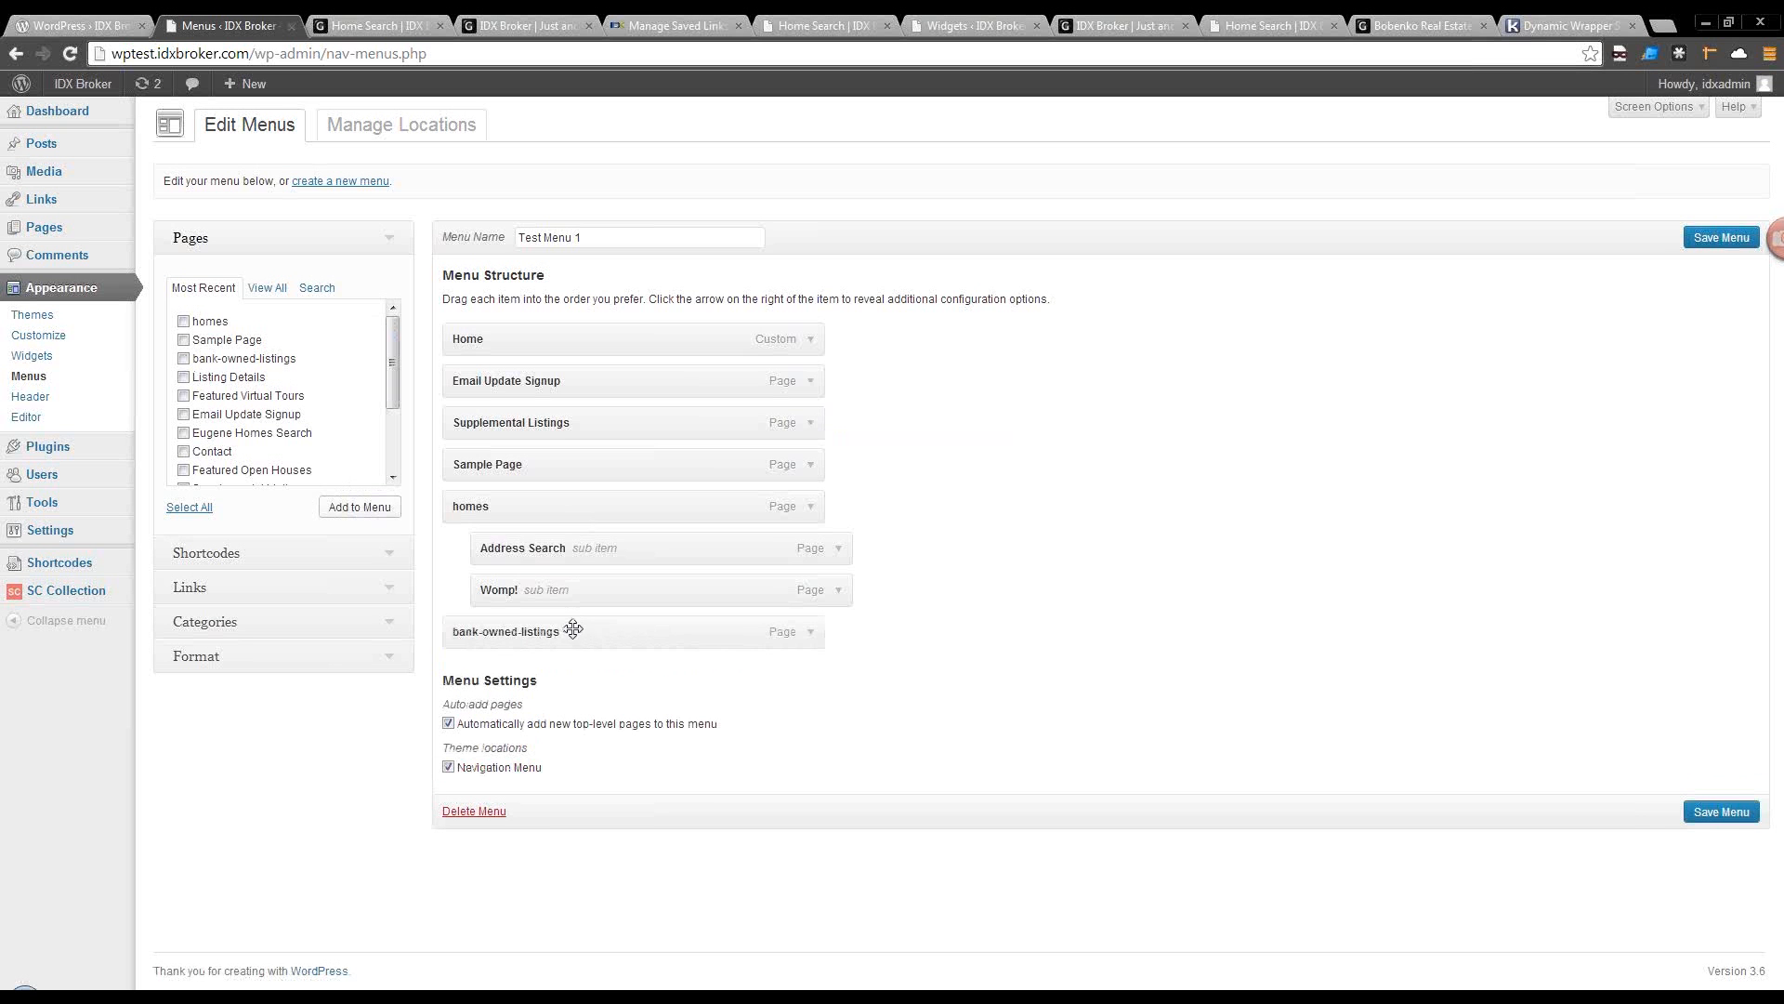
{"action": "left_click_drag", "start_coordinate": [574, 632], "coordinate": [558, 409]}
{"action": "left_click_drag", "start_coordinate": [556, 375], "coordinate": [543, 380]}
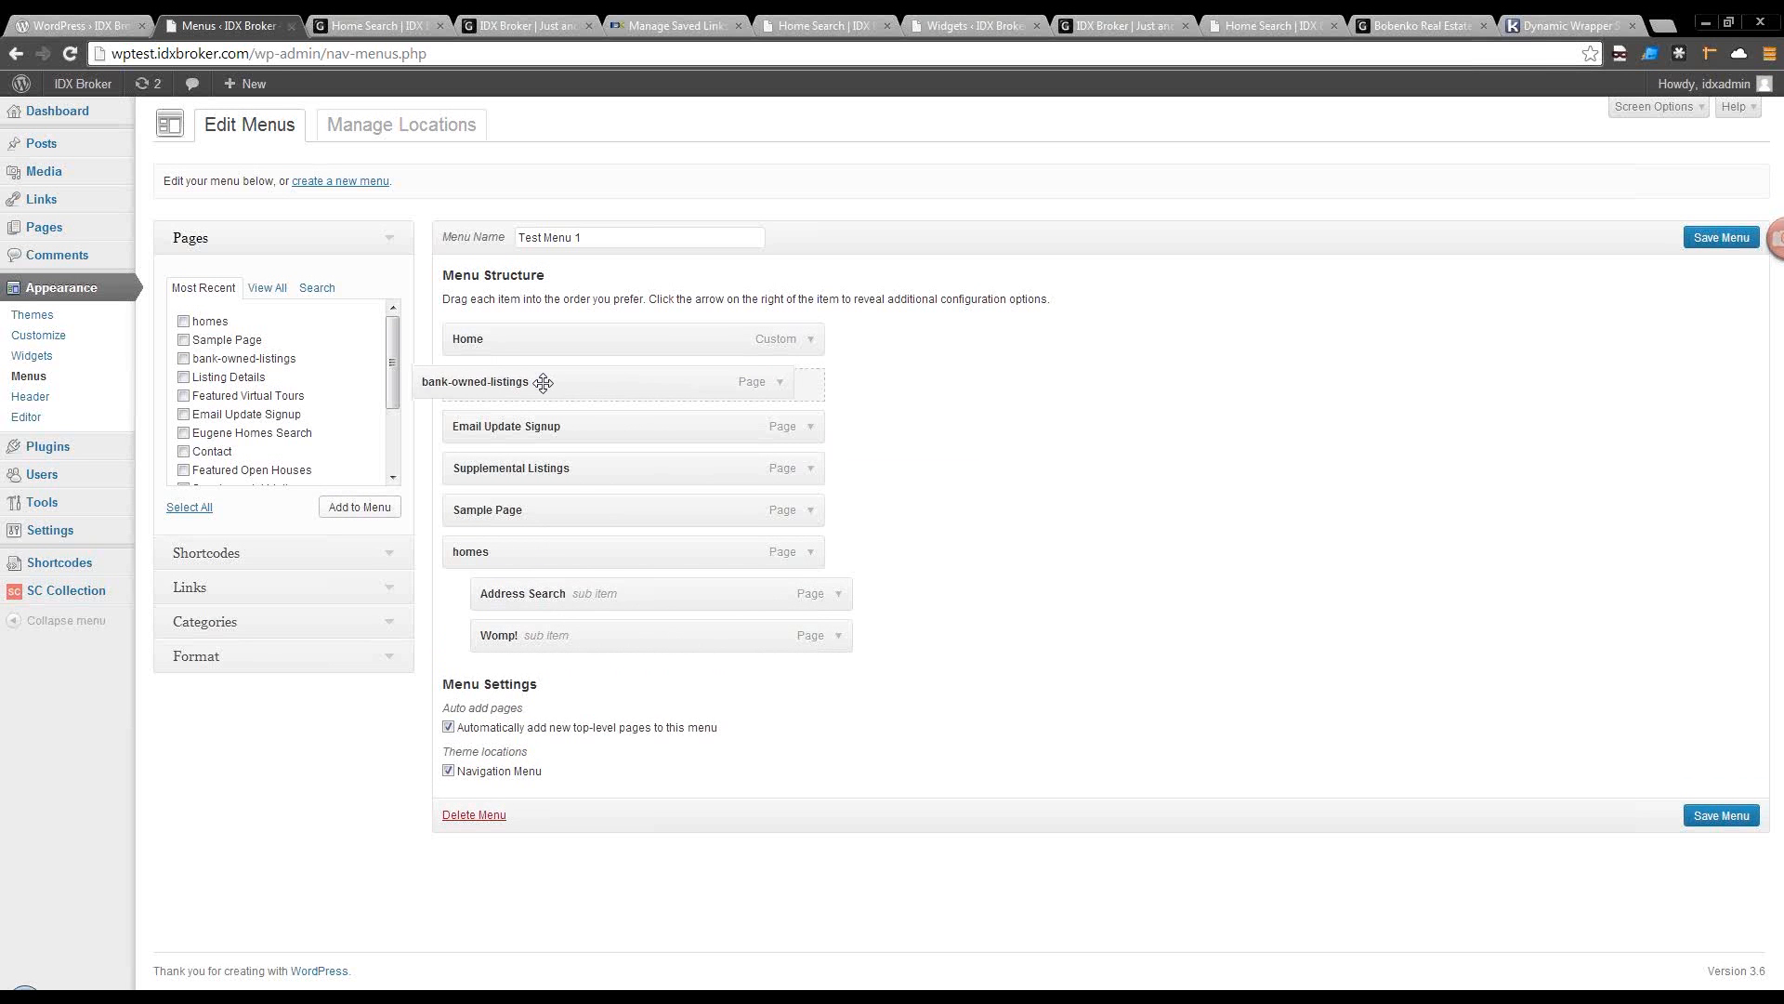
Set the bank-owned-listings menu item's navigation label to "REO & Bank-Owned Listings" and save the menu.
{"action": "left_click", "coordinate": [810, 381]}
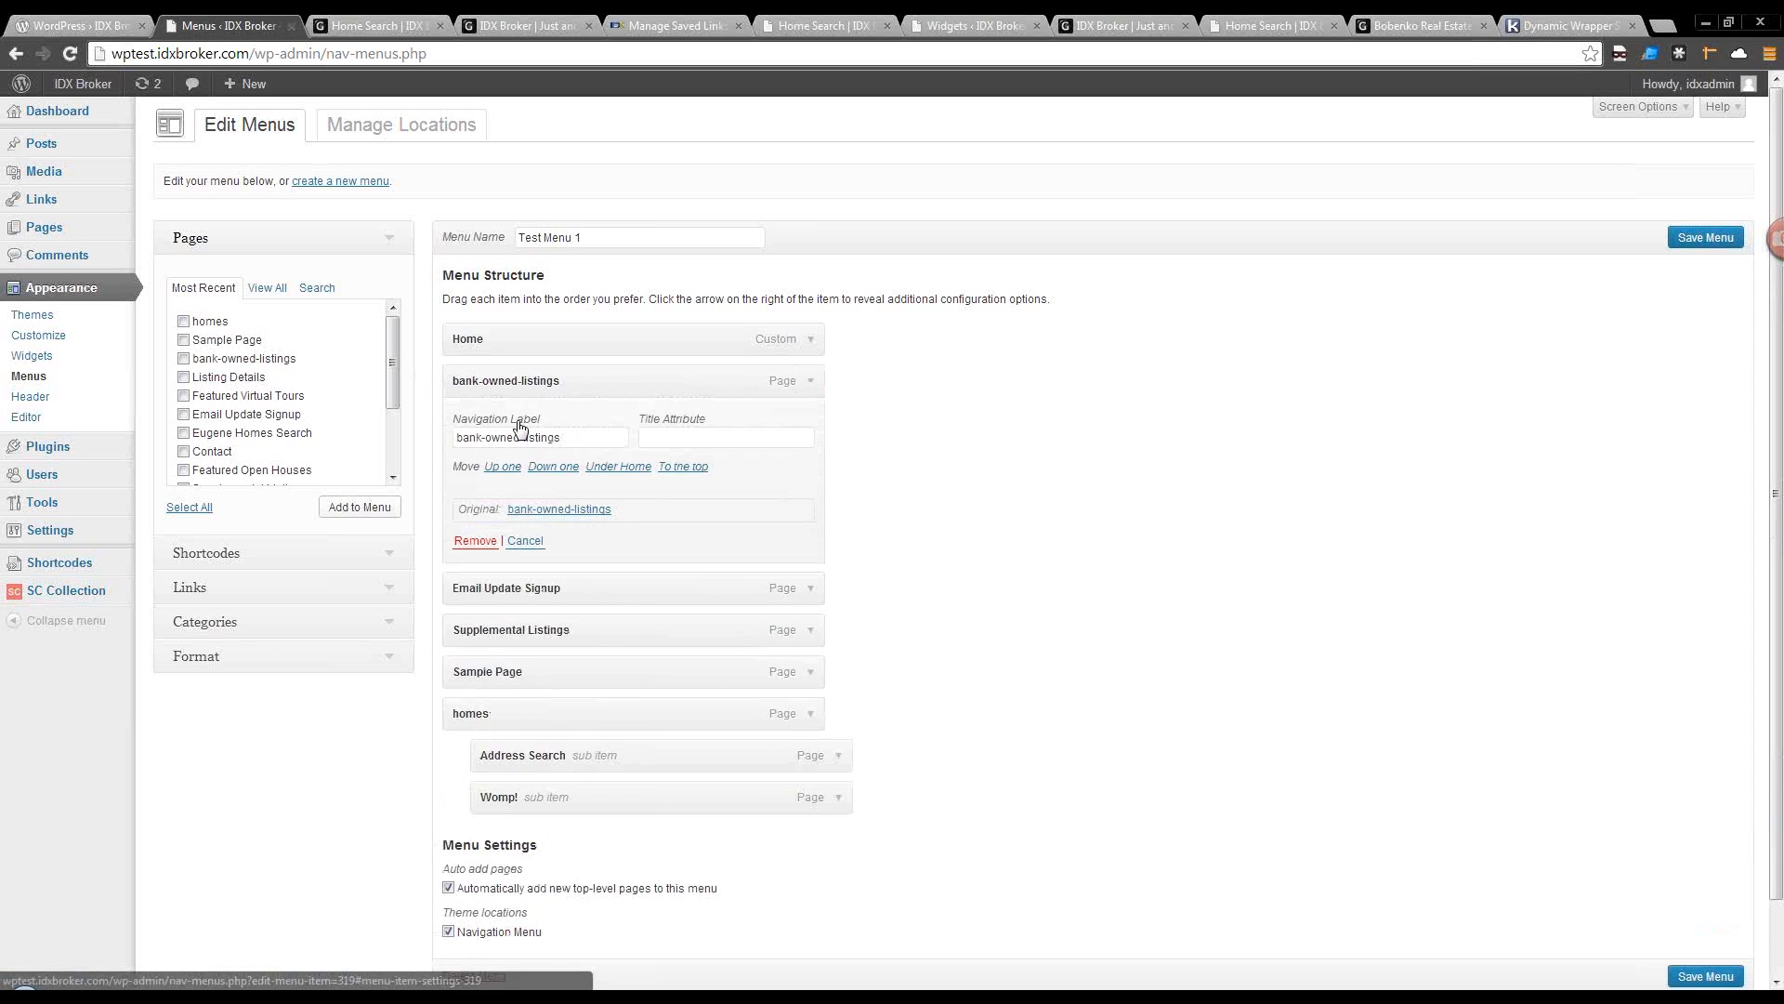
{"action": "left_click_drag", "start_coordinate": [563, 437], "coordinate": [414, 438]}
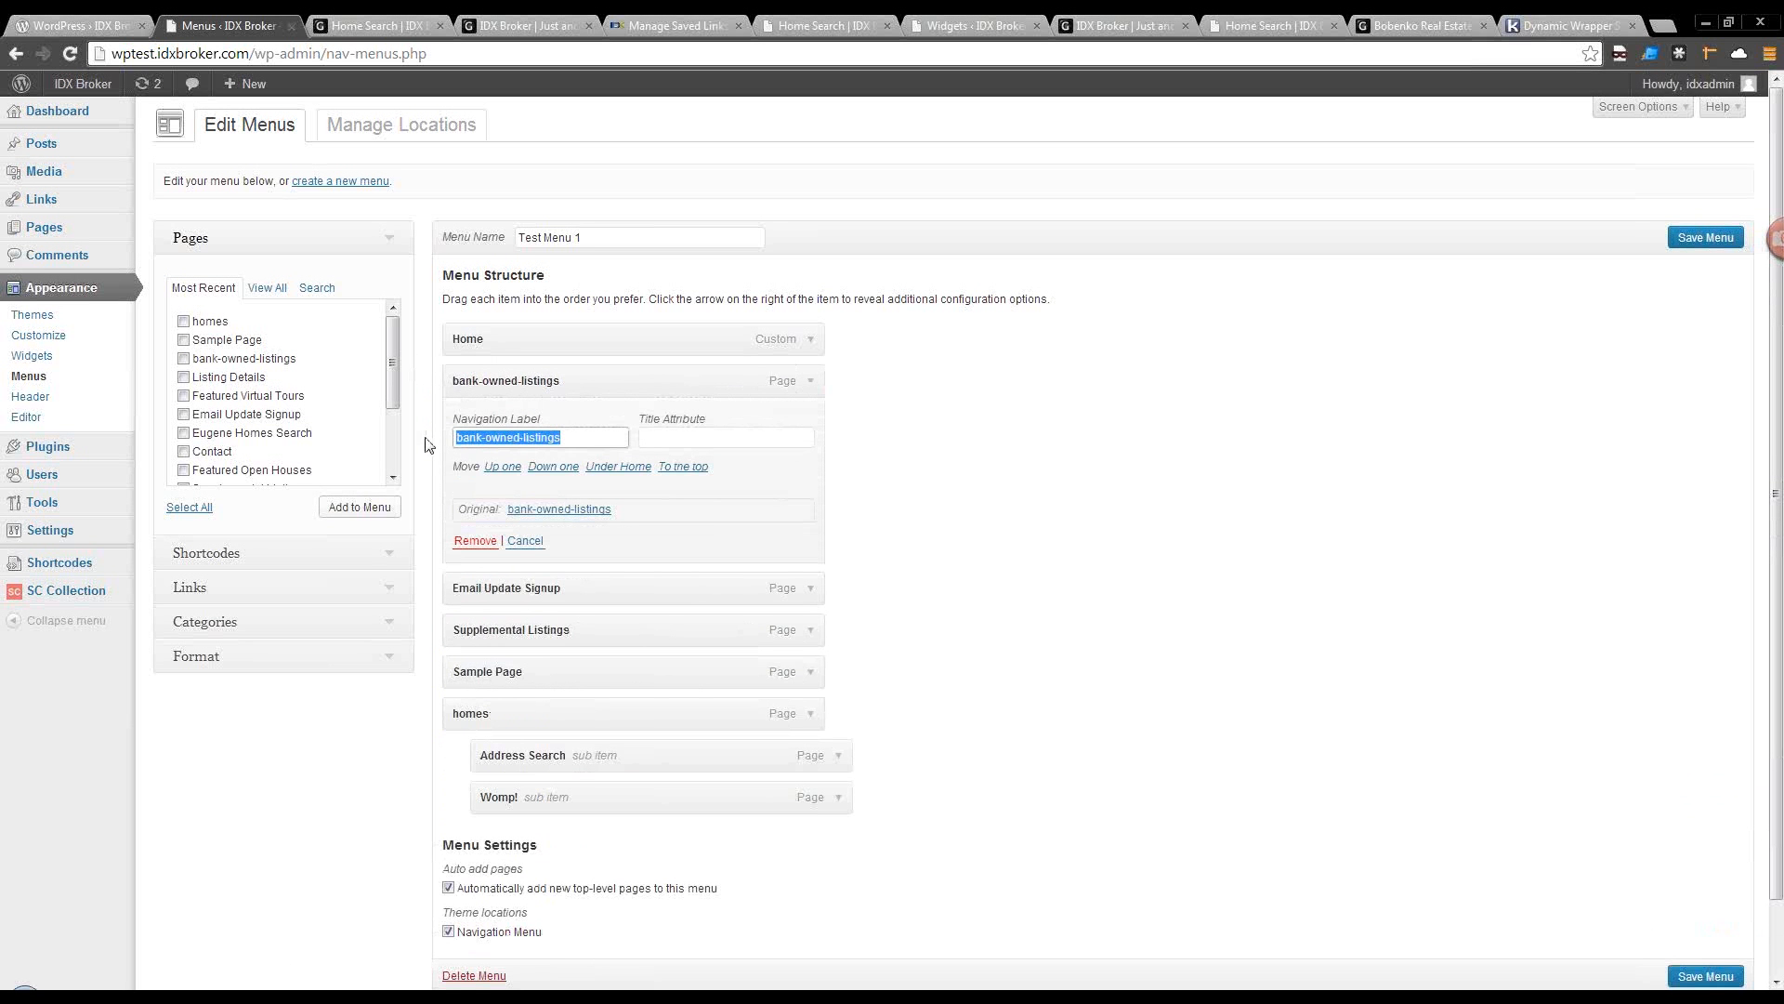
{"action": "type", "text": "REO"}
{"action": "type", "text": "-Bank"}
{"action": "key", "text": "BackSpace"}
{"action": "key", "text": "BackSpace"}
{"action": "key", "text": "BackSpace"}
{"action": "key", "text": "BackSpace"}
{"action": "key", "text": "BackSpace"}
{"action": "type", "text": "& Bank0"}
{"action": "key", "text": "BackSpace"}
{"action": "type", "text": "-owned Listings"}
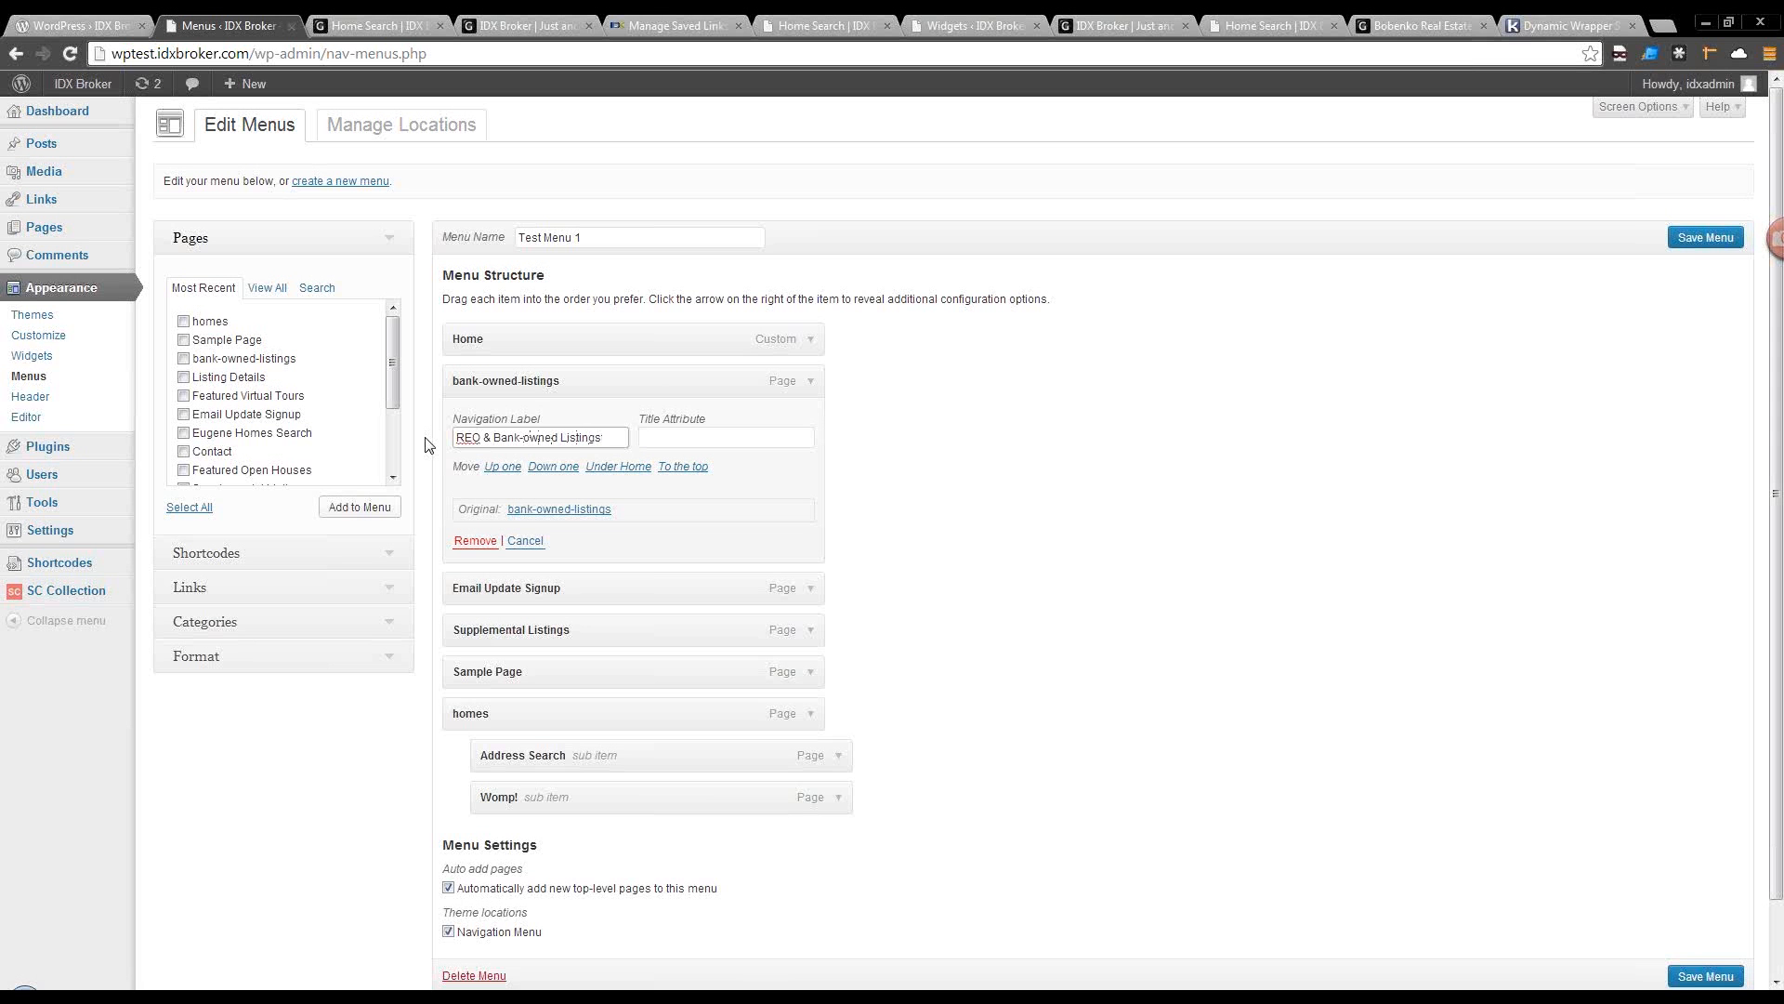
{"action": "key", "text": "BackSpace"}
{"action": "type", "text": "O"}
{"action": "left_click", "coordinate": [780, 382]}
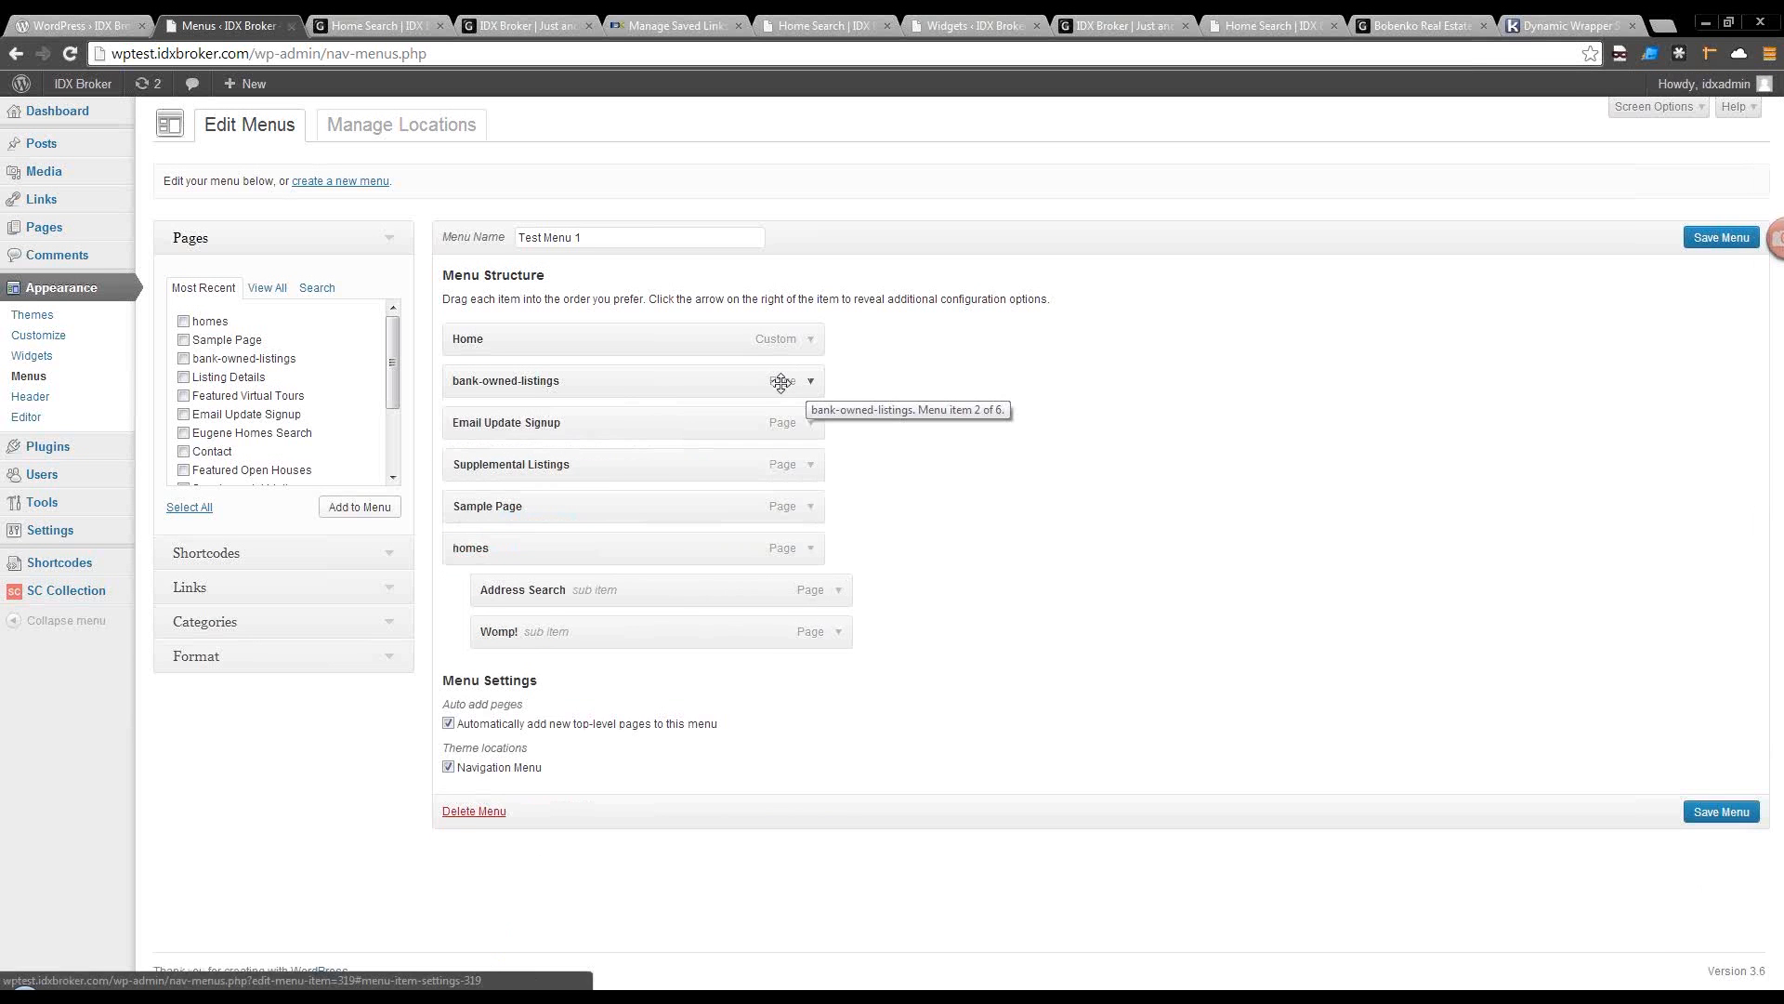
{"action": "left_click", "coordinate": [811, 383]}
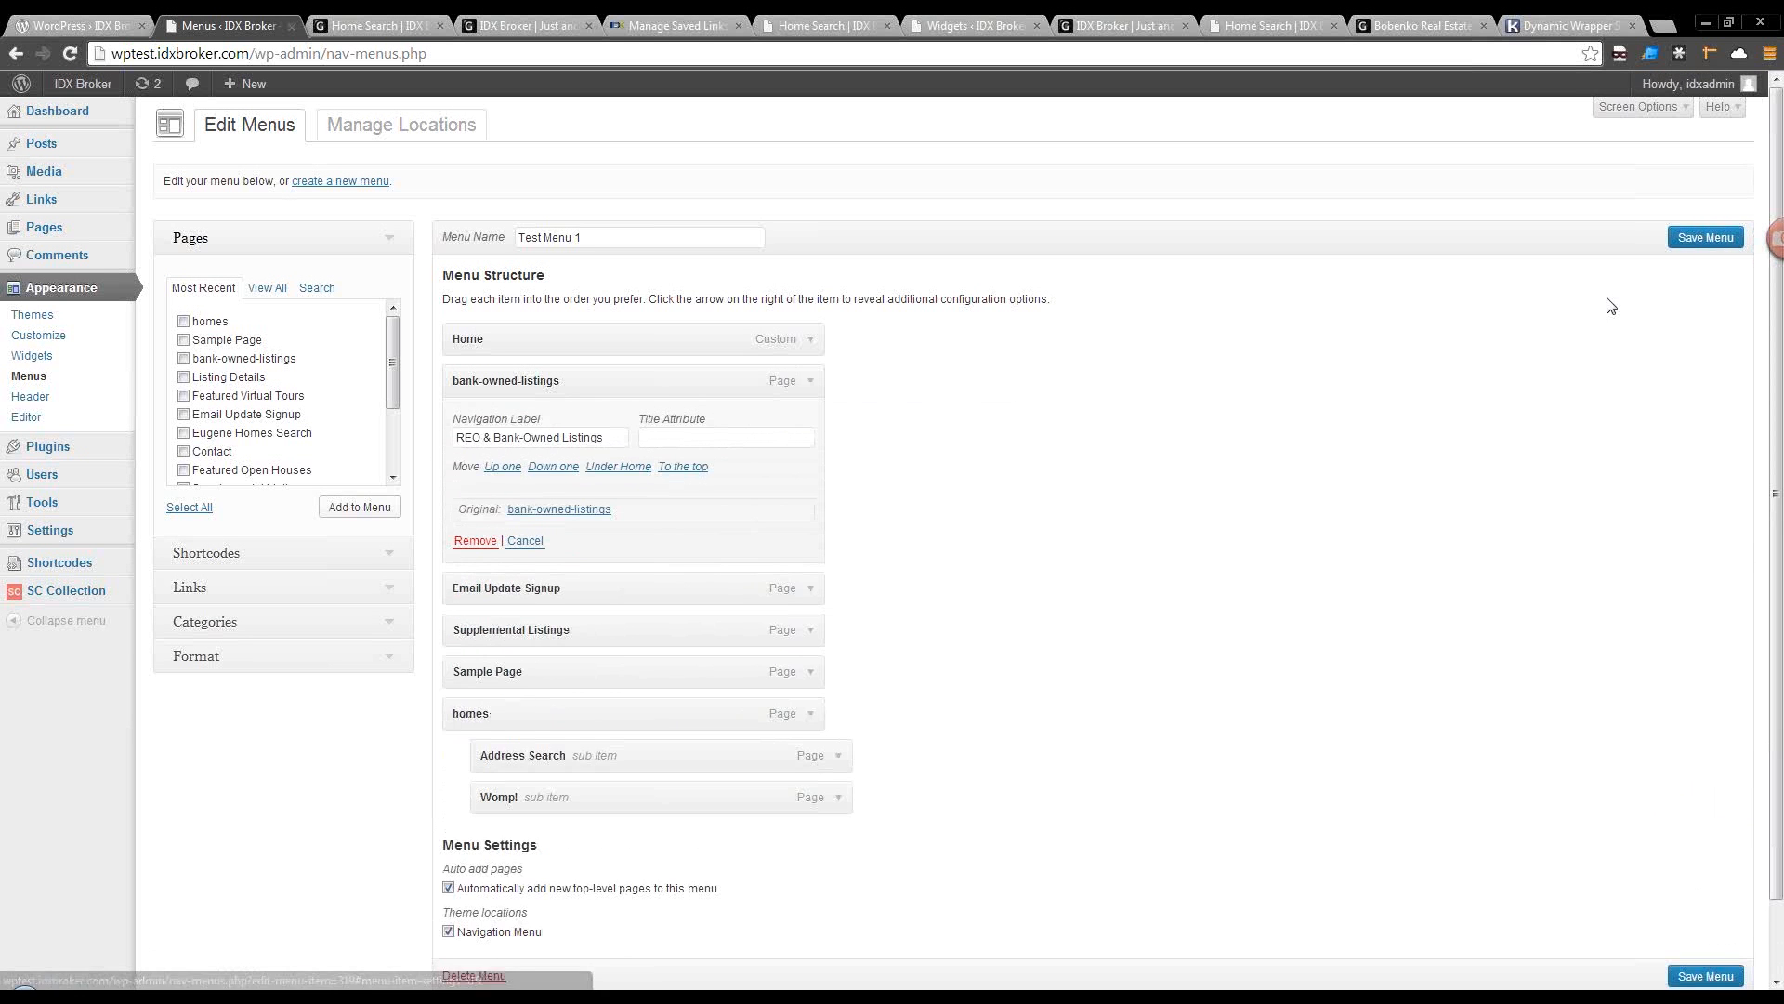
{"action": "left_click", "coordinate": [1705, 238]}
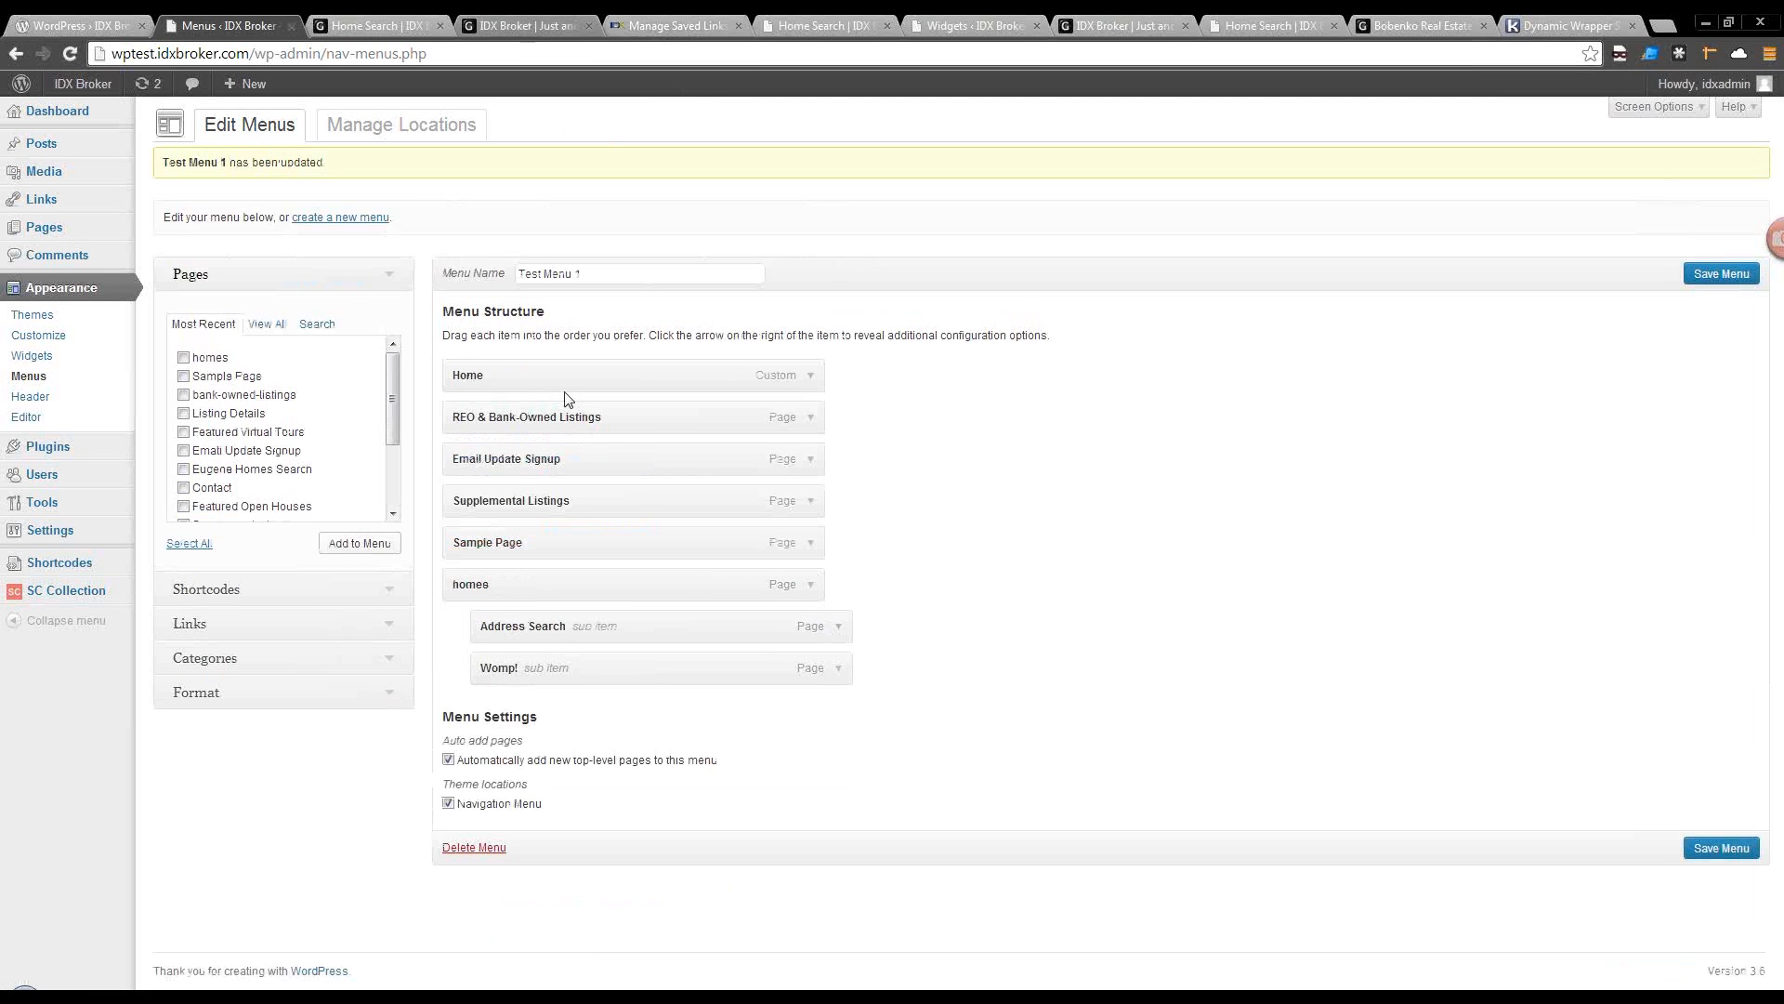
Reload the site's home page, open REO & Bank-Owned Listings from its navigation, and look through the listing results.
{"action": "left_click", "coordinate": [534, 26]}
{"action": "left_click", "coordinate": [69, 53]}
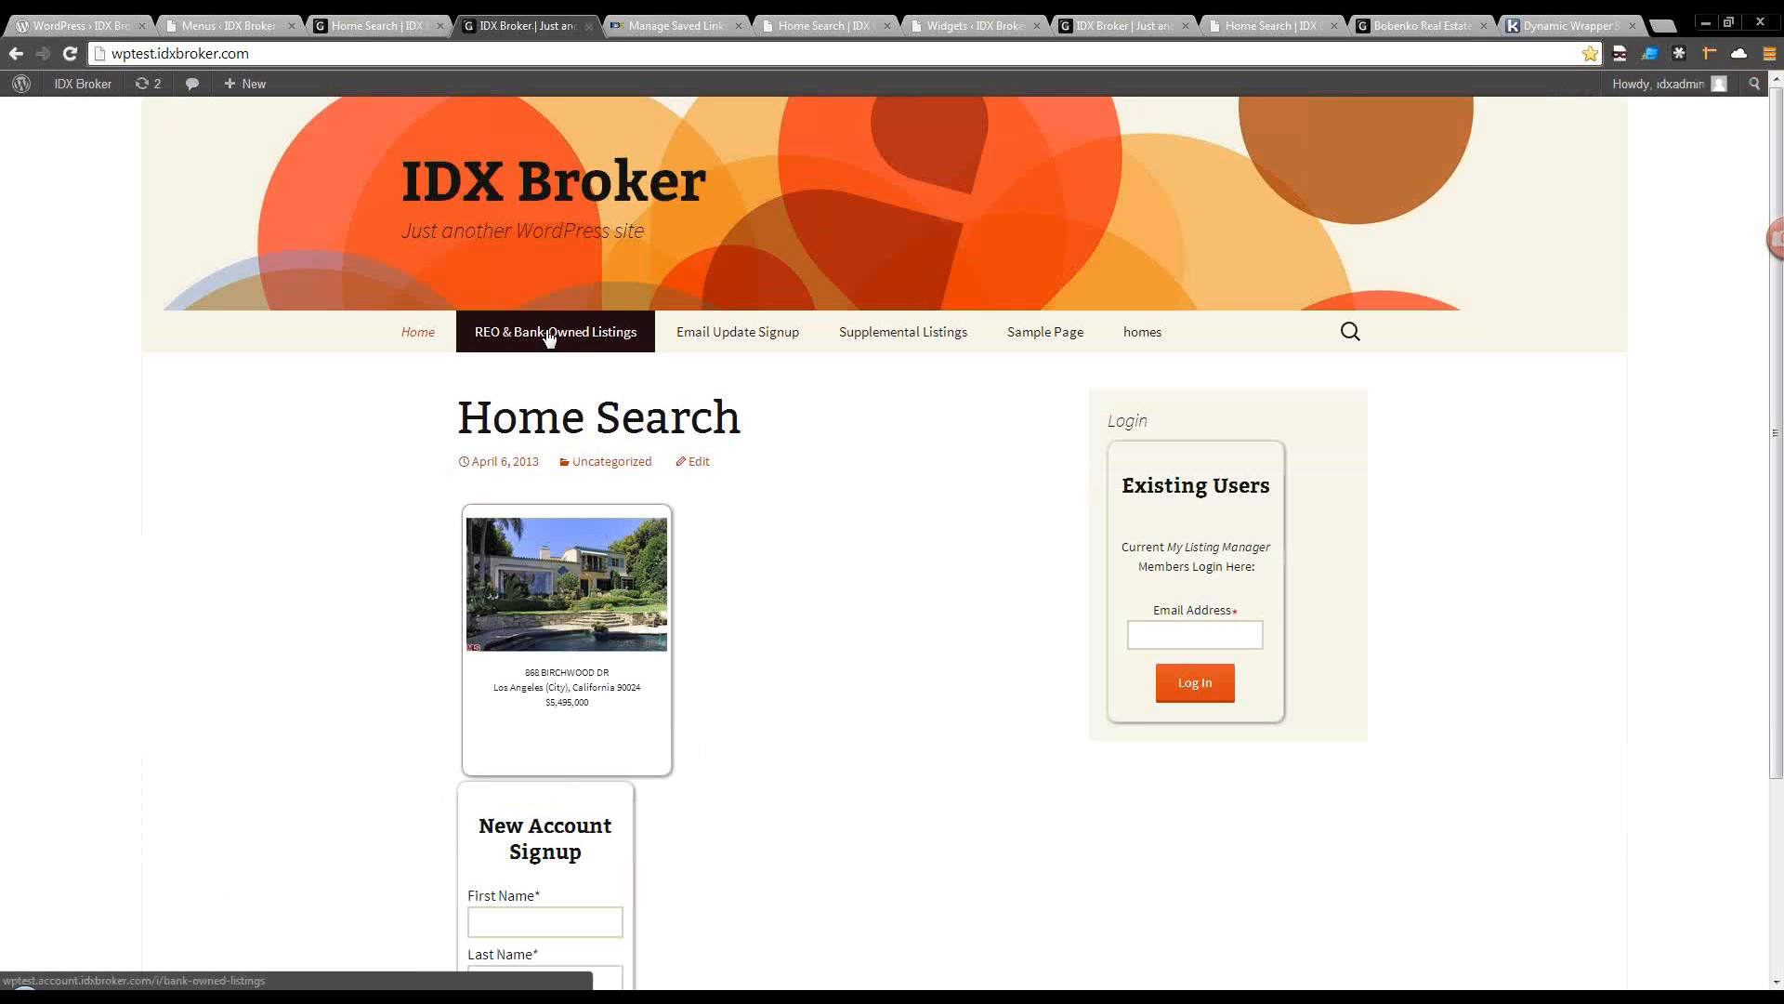
{"action": "left_click", "coordinate": [548, 334]}
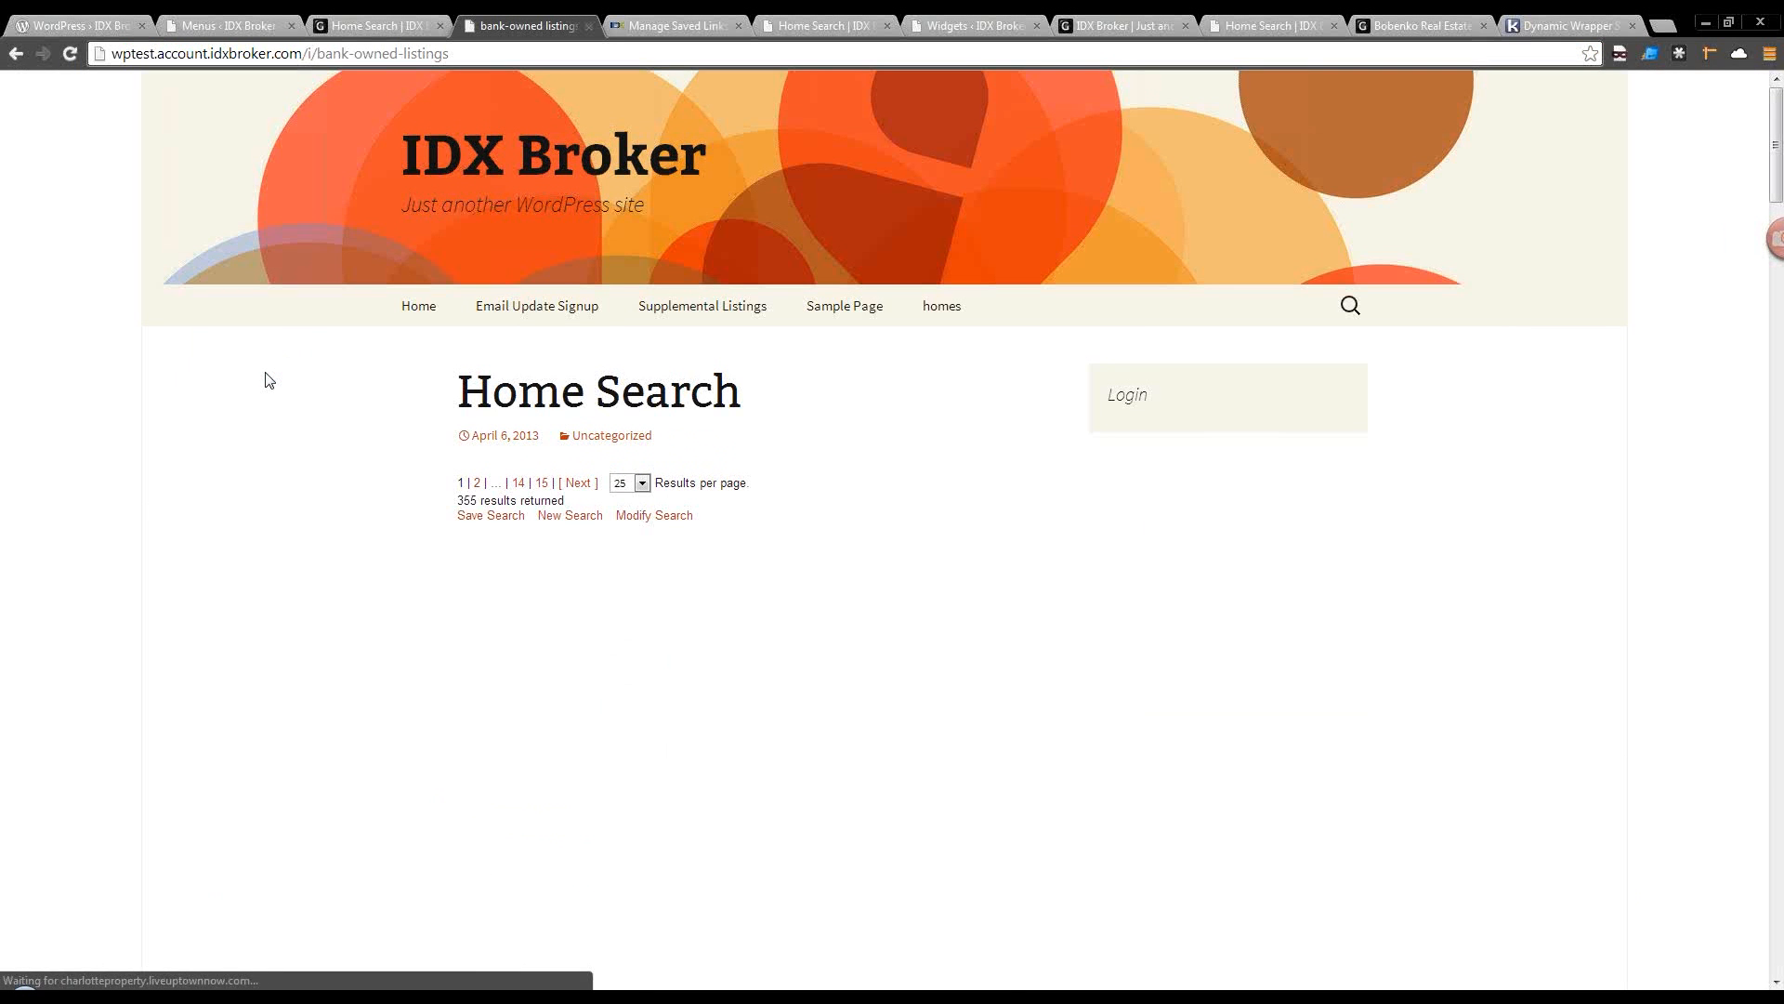
{"action": "scroll", "coordinate": [283, 458], "scroll_direction": "down", "scroll_amount": 15}
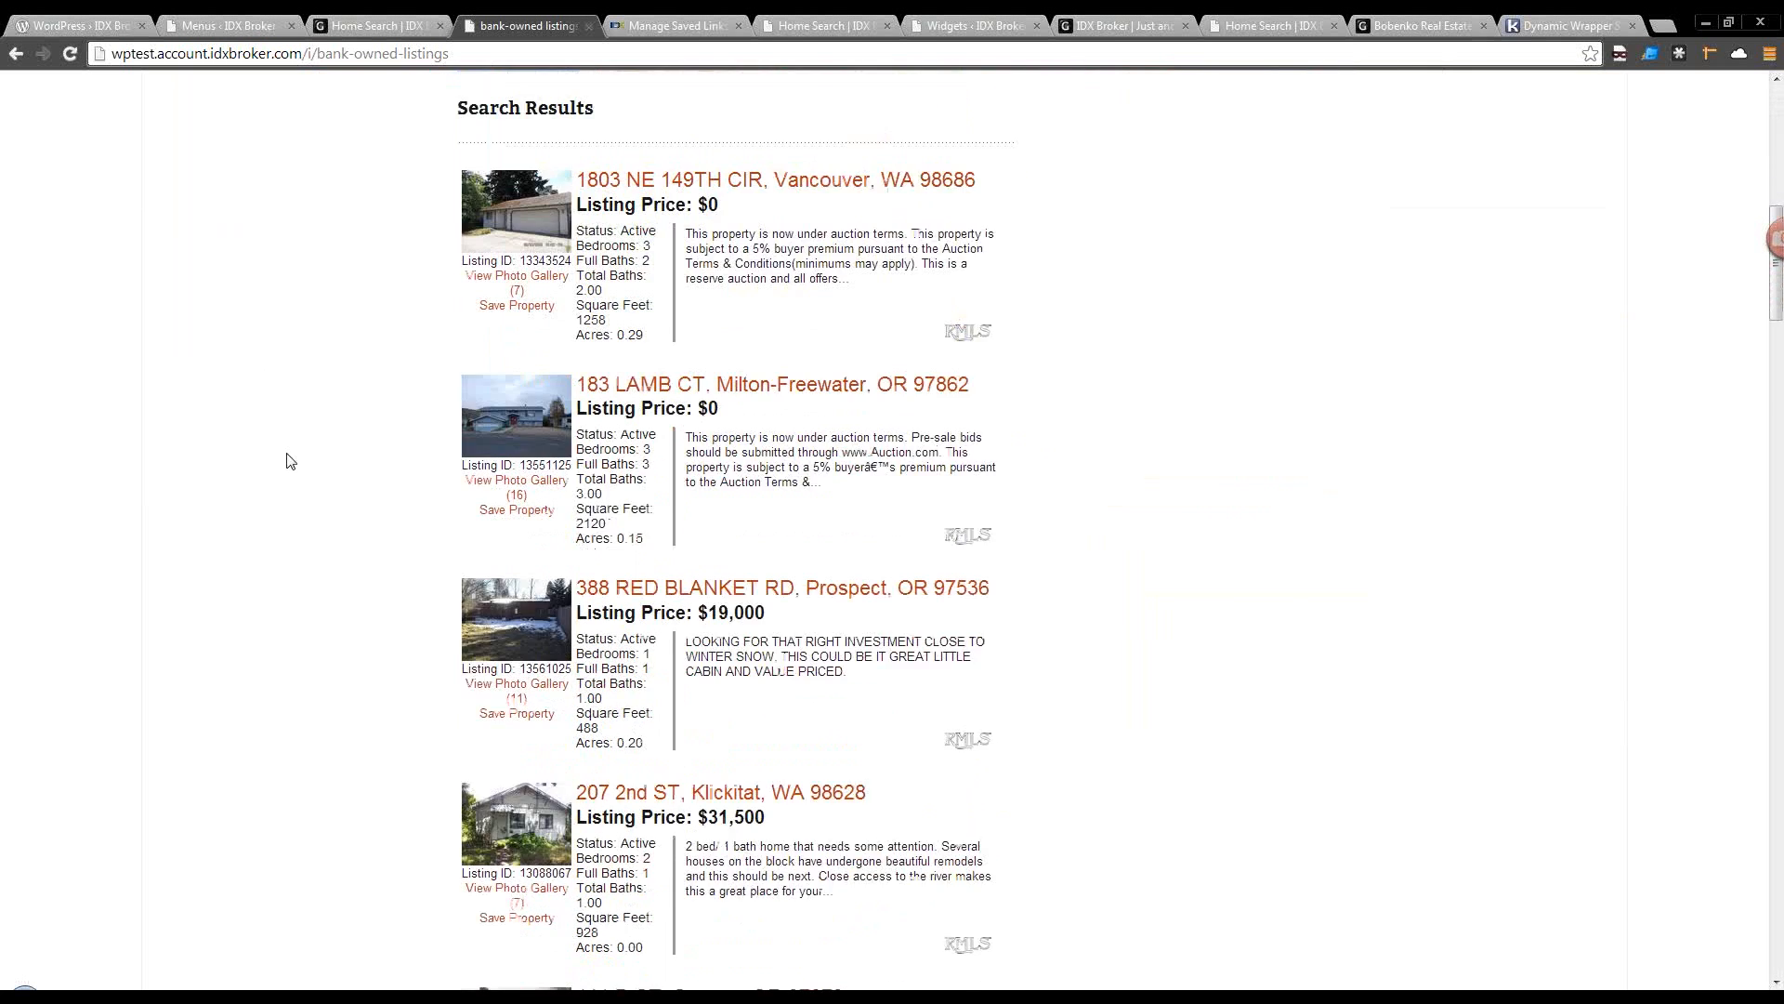
{"action": "scroll", "coordinate": [286, 461], "scroll_direction": "up", "scroll_amount": 15}
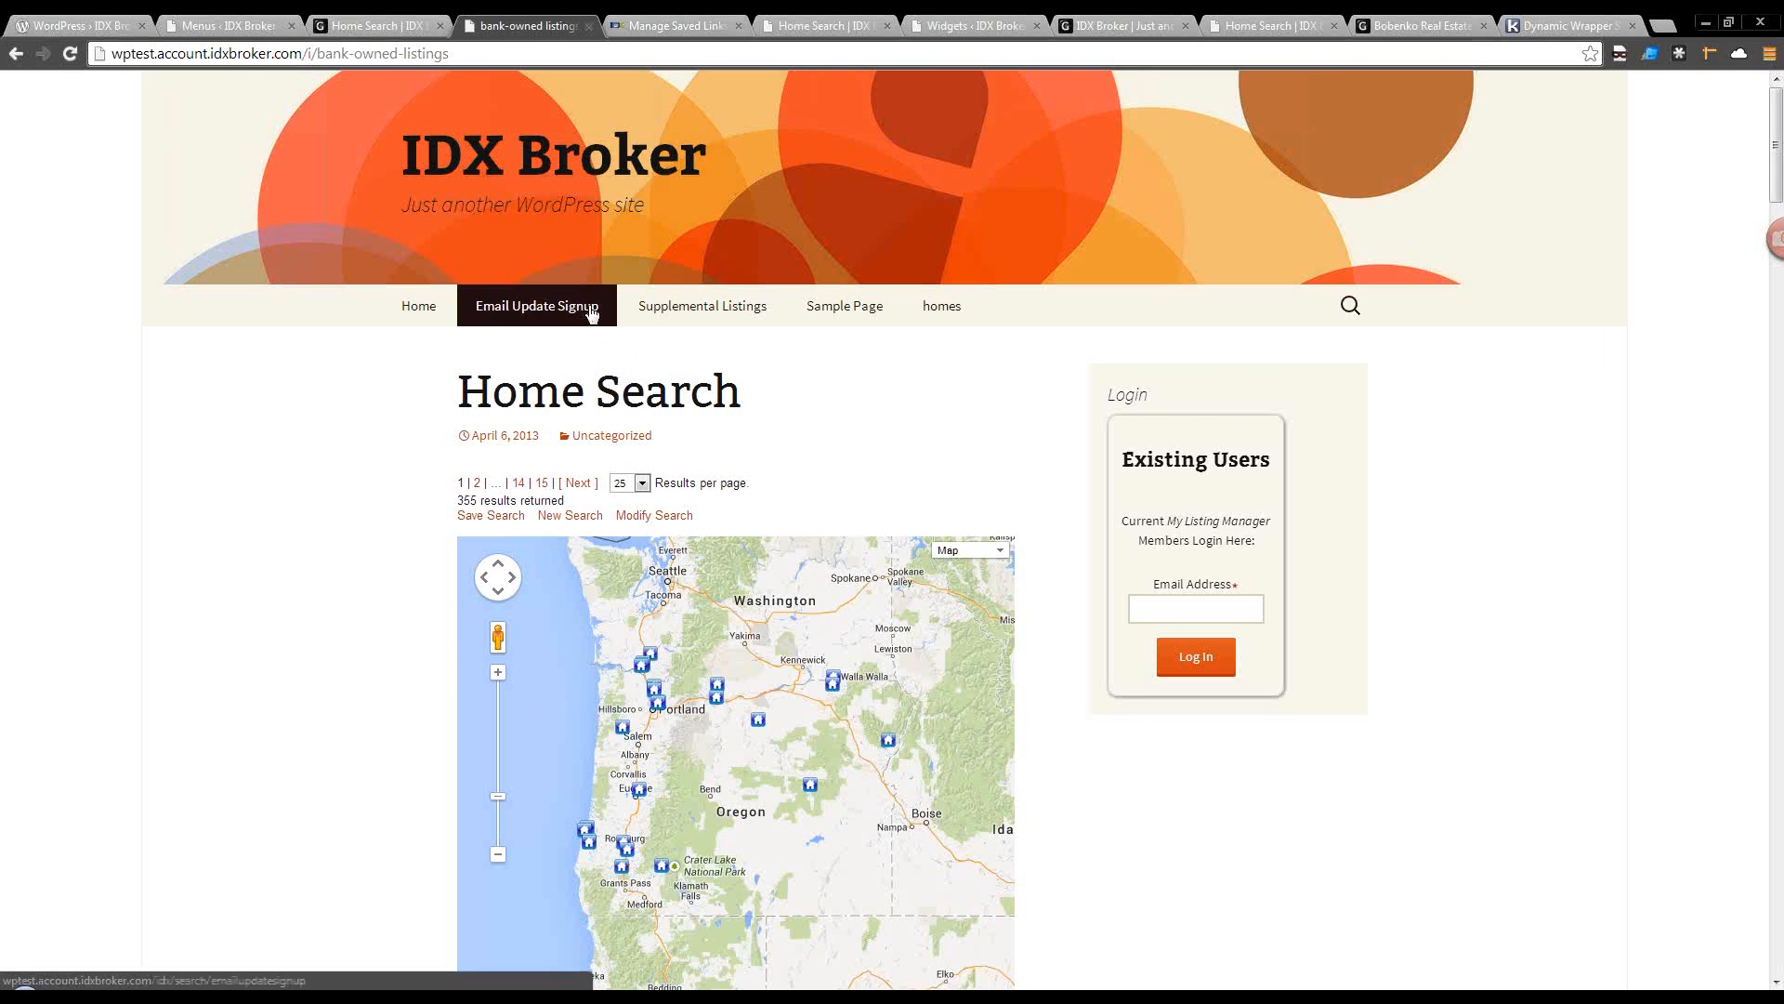
Open the Wrappers settings in the IDX Broker account, compare with the bank-owned listings page, and clear the static wrapper cache.
{"action": "left_click", "coordinate": [651, 28]}
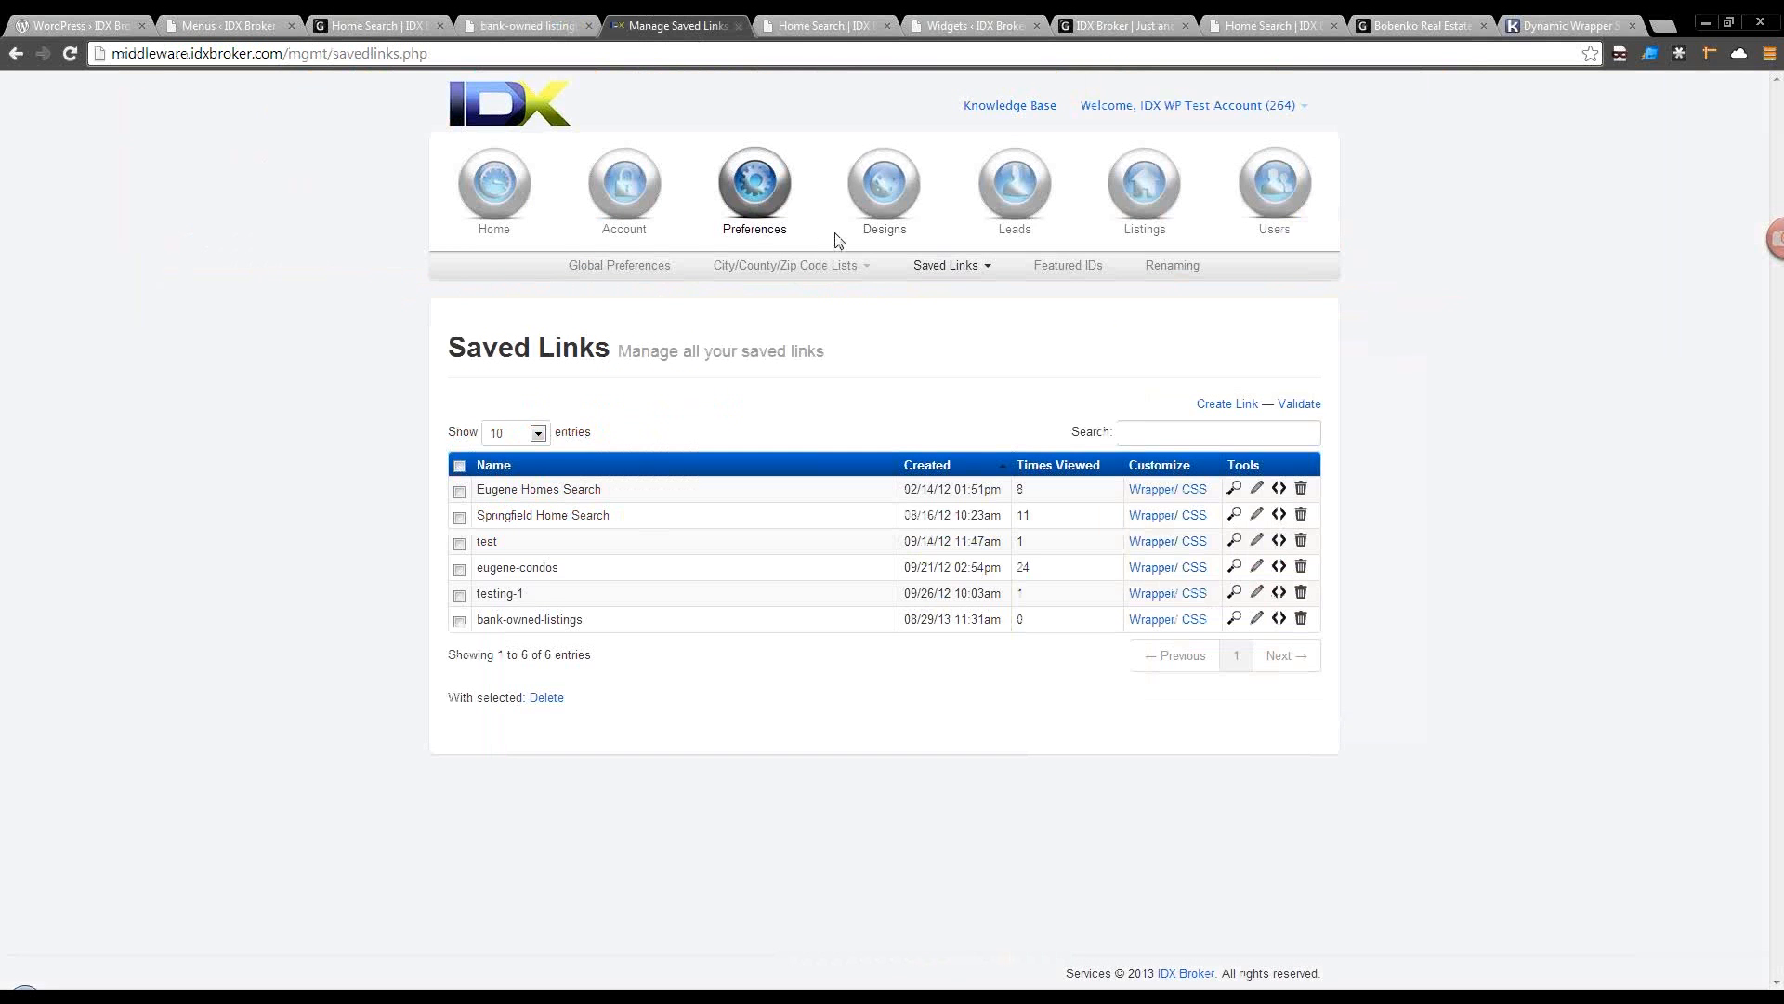
{"action": "left_click", "coordinate": [862, 266]}
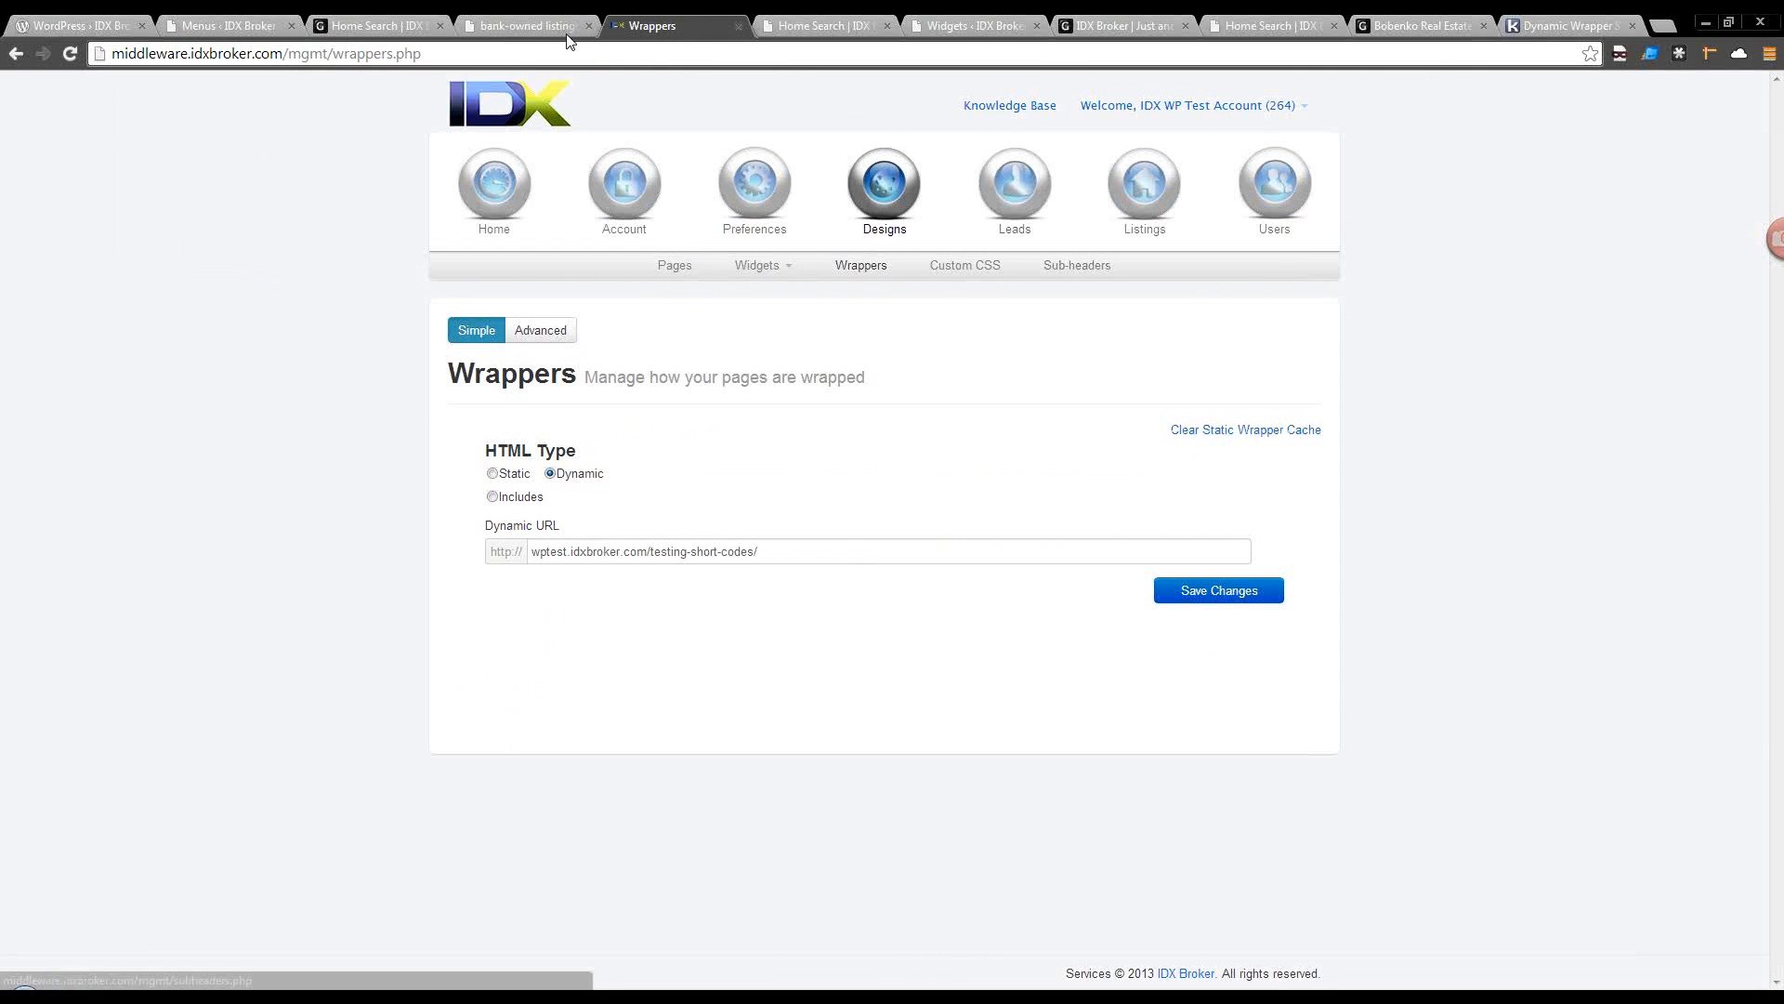
{"action": "left_click", "coordinate": [534, 26]}
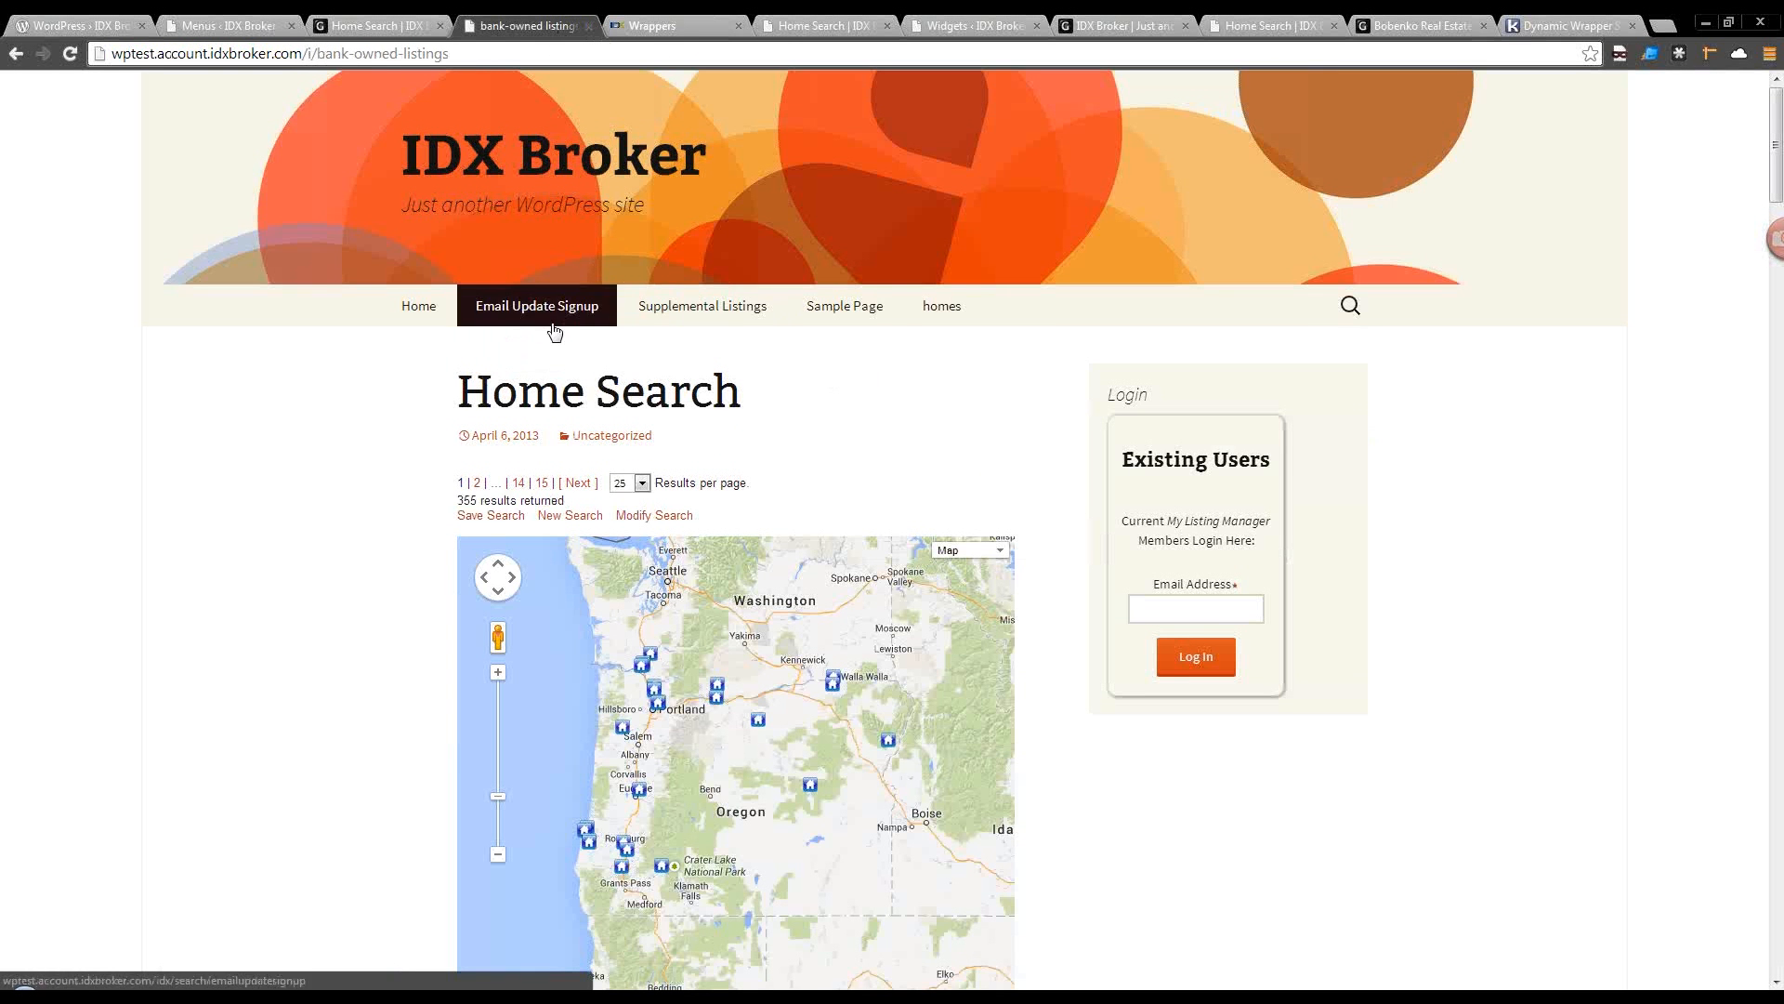
{"action": "left_click", "coordinate": [685, 23]}
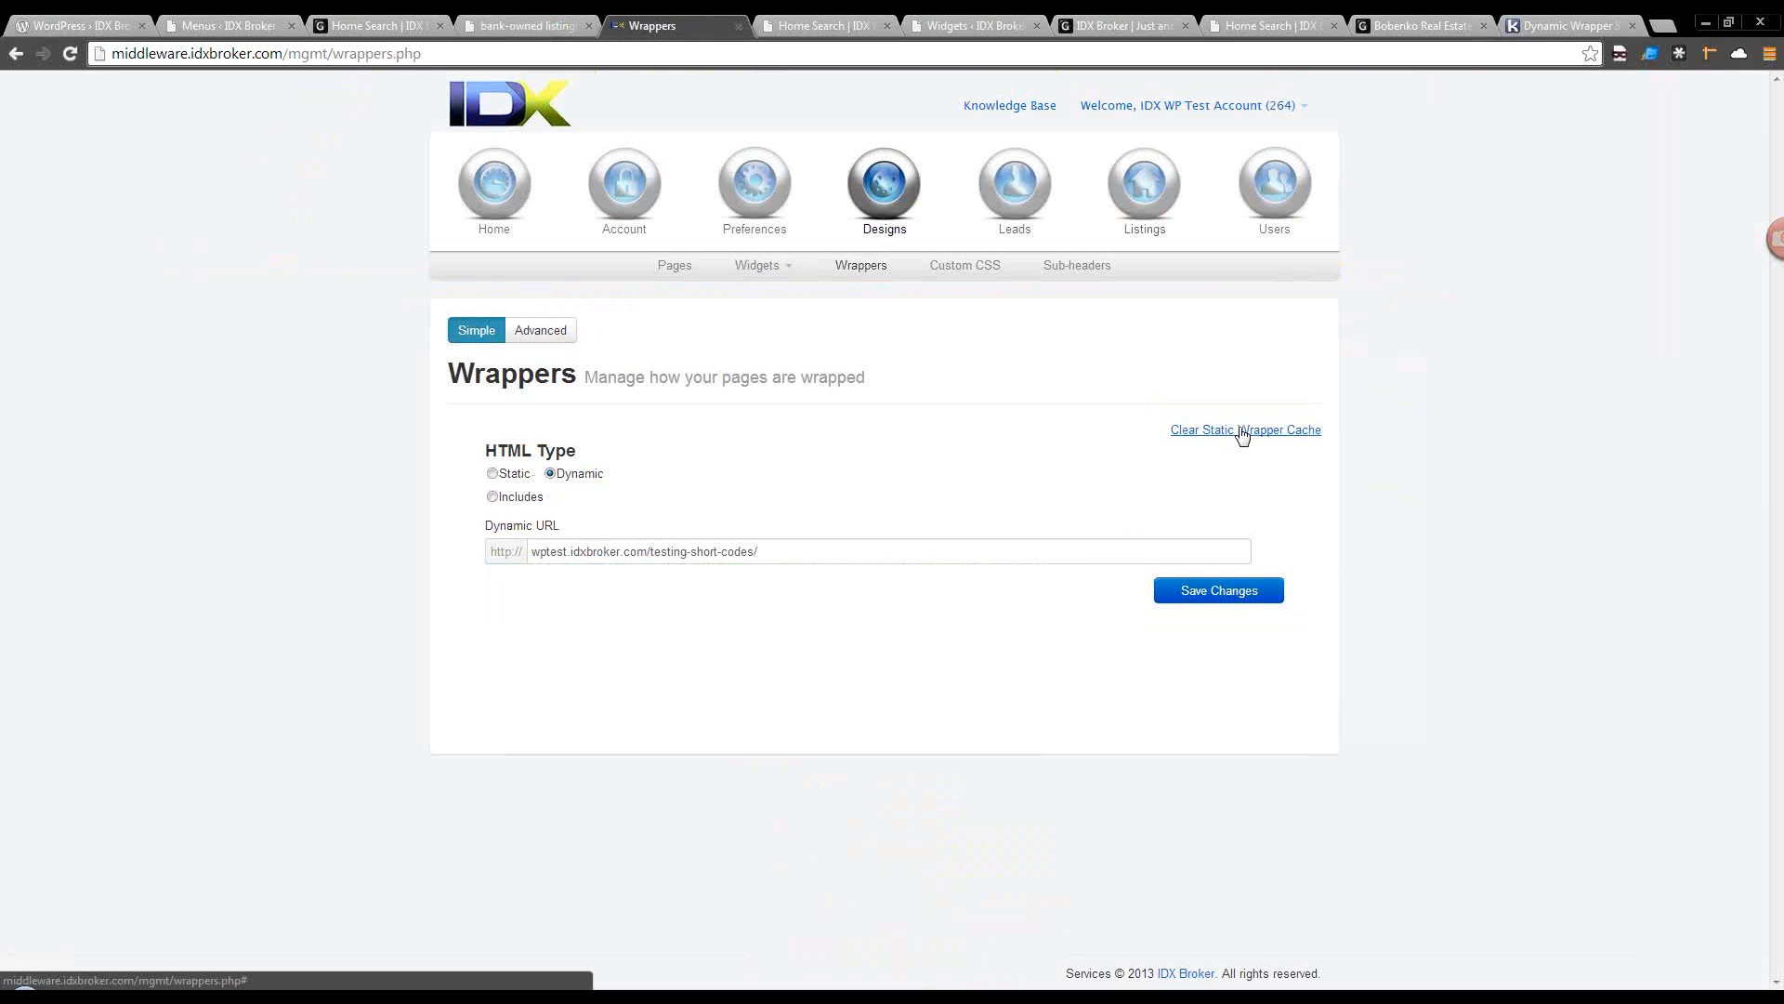
{"action": "left_click", "coordinate": [1030, 543]}
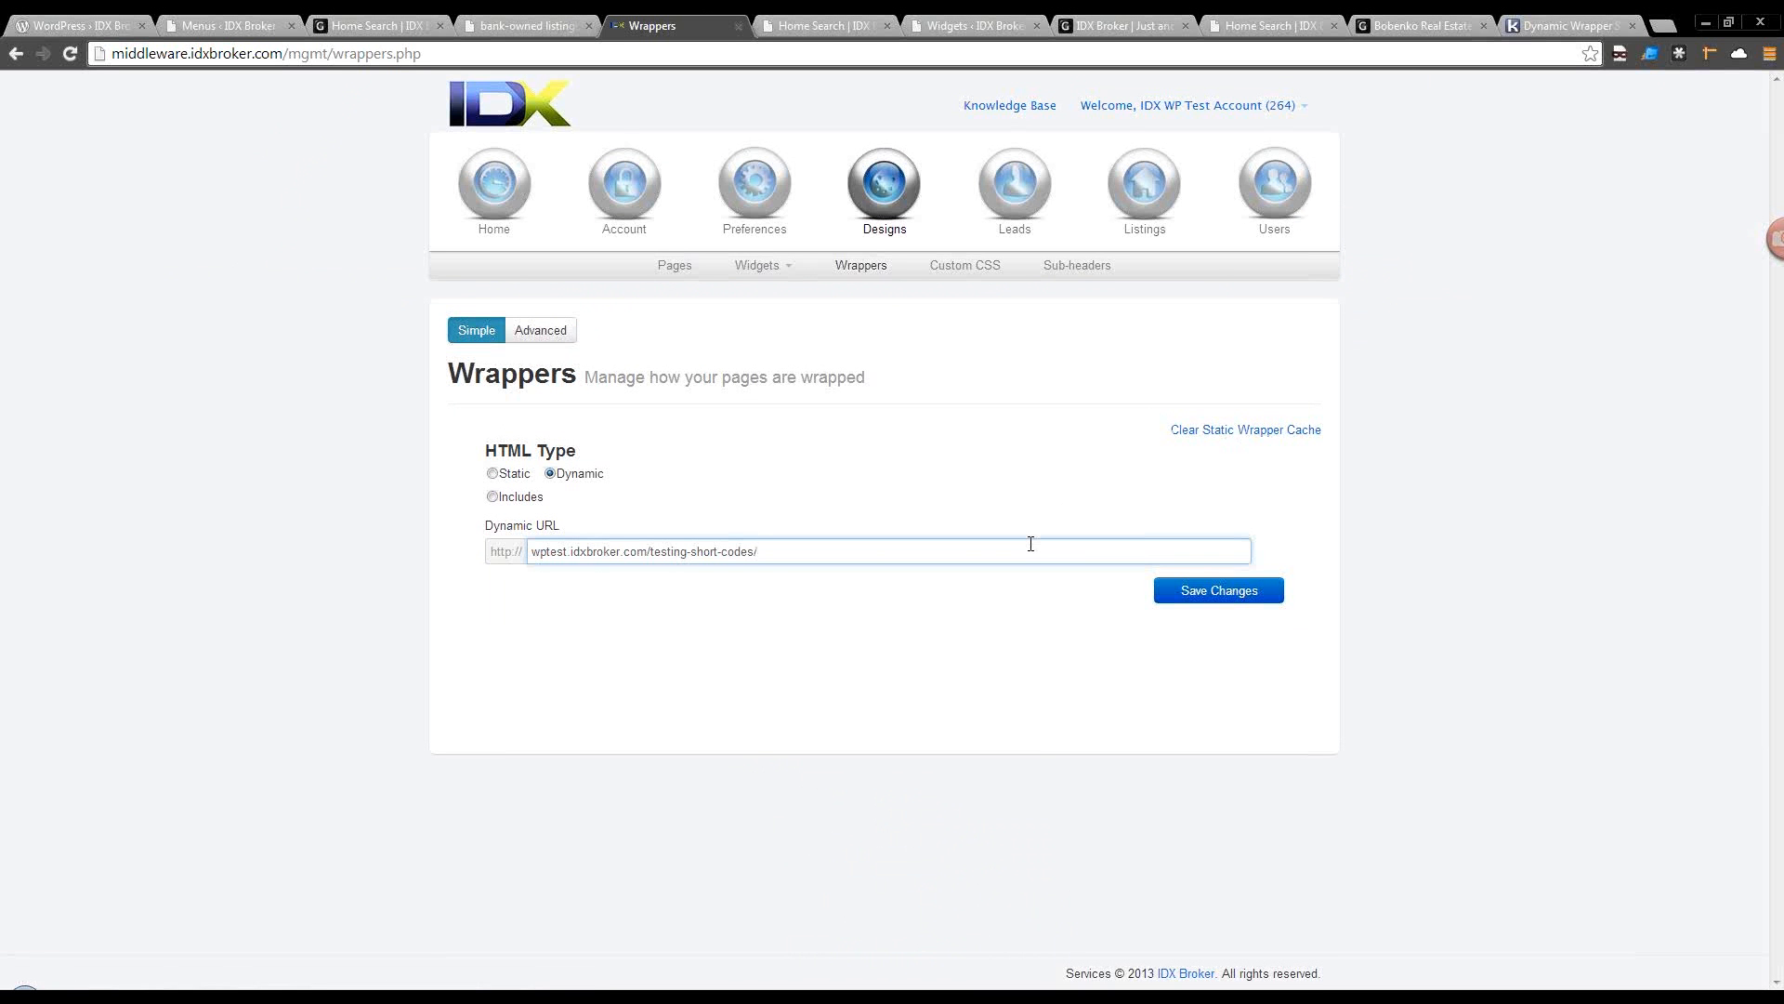
{"action": "left_click", "coordinate": [1227, 439]}
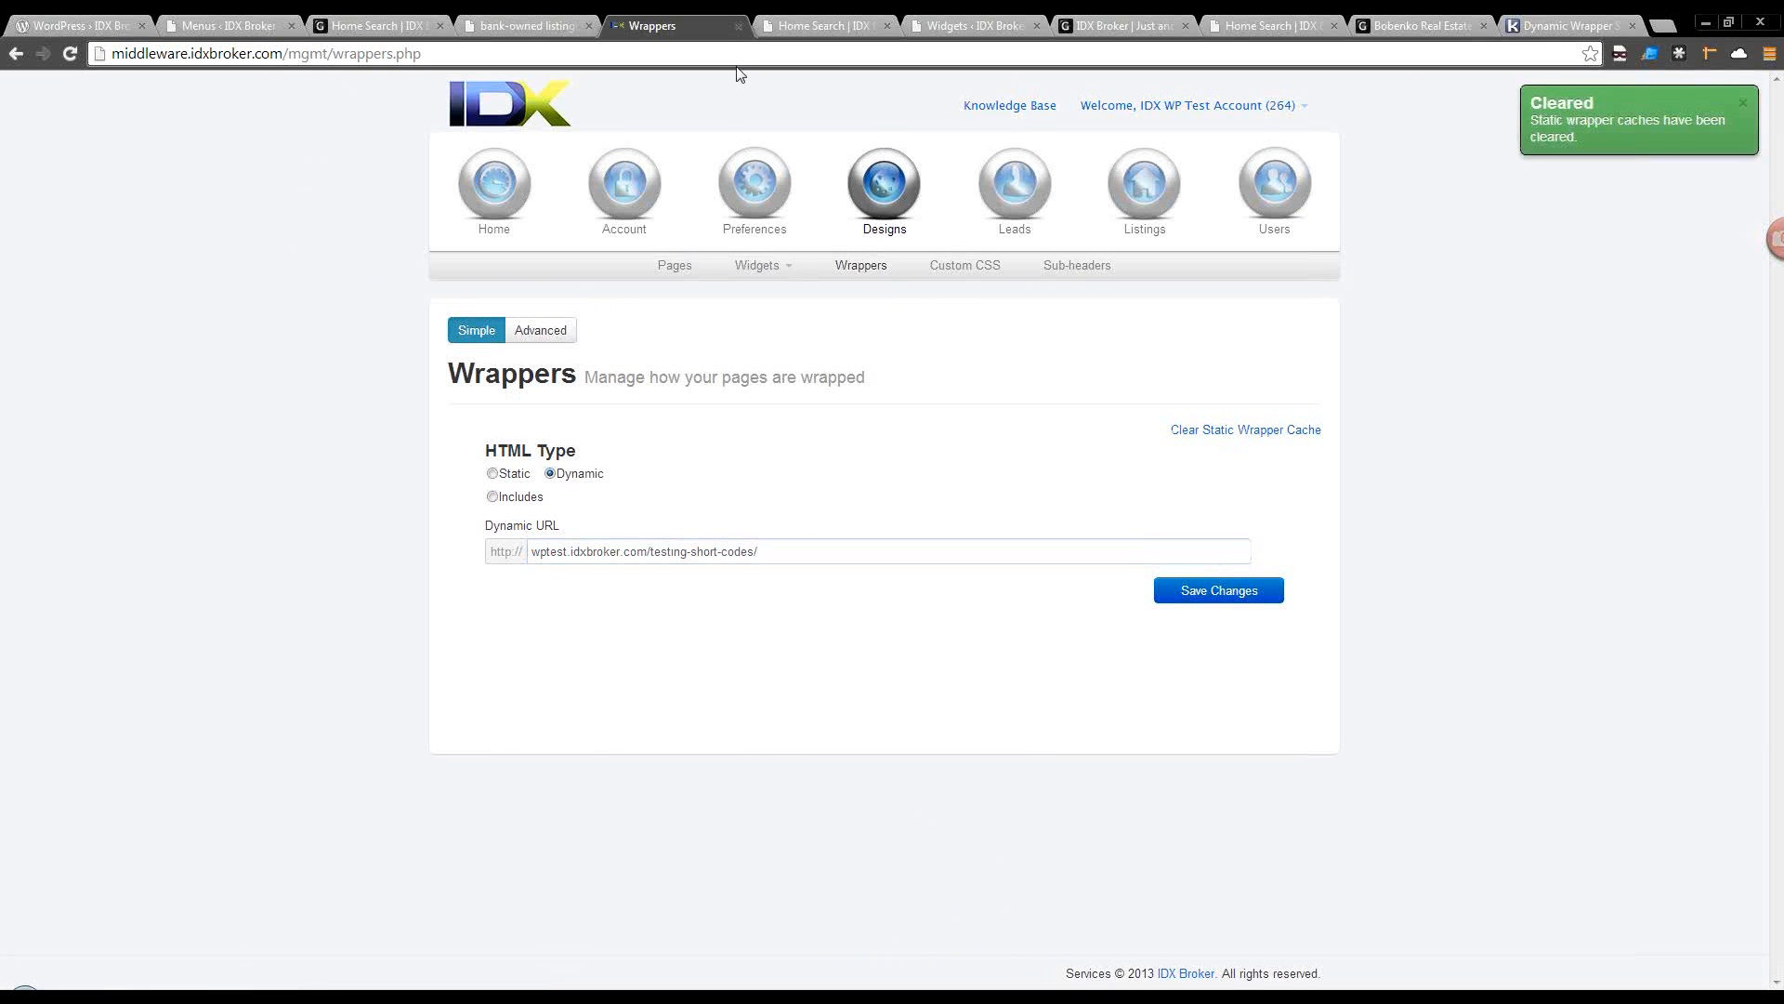
Reload the IDX home search results page to check its navigation, and open the REO & Bank-Owned Listings page from it.
{"action": "left_click", "coordinate": [826, 26]}
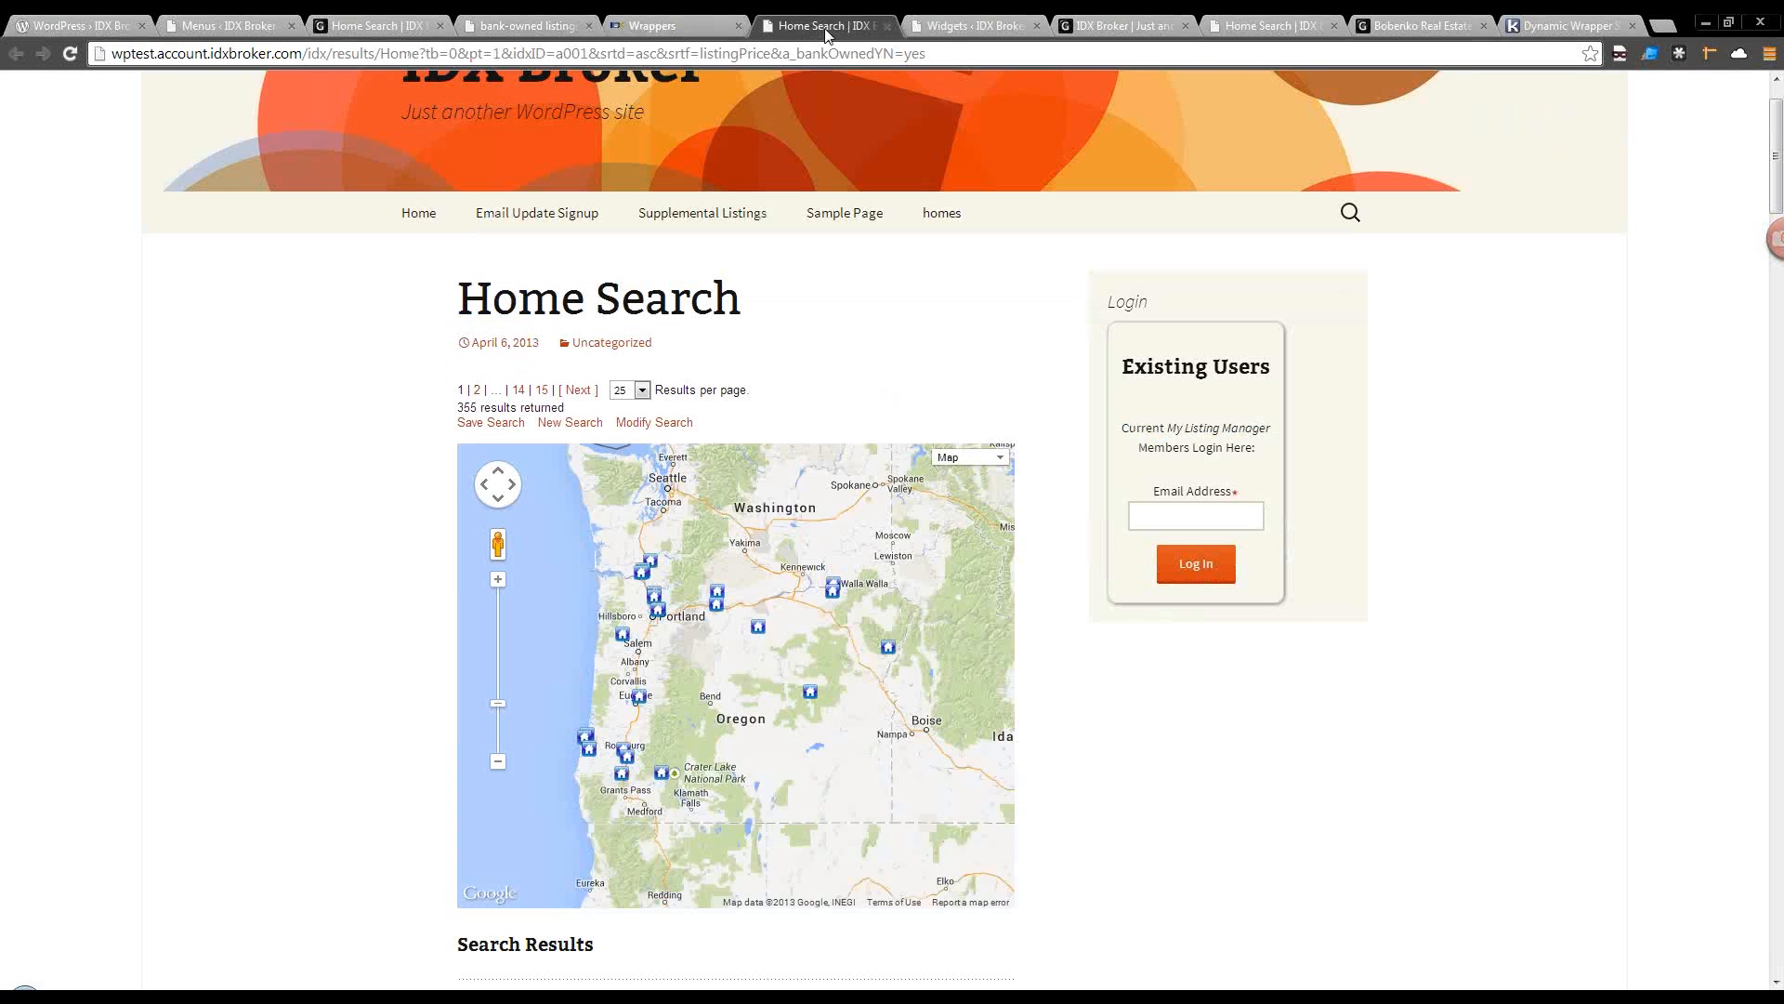
{"action": "left_click", "coordinate": [70, 53]}
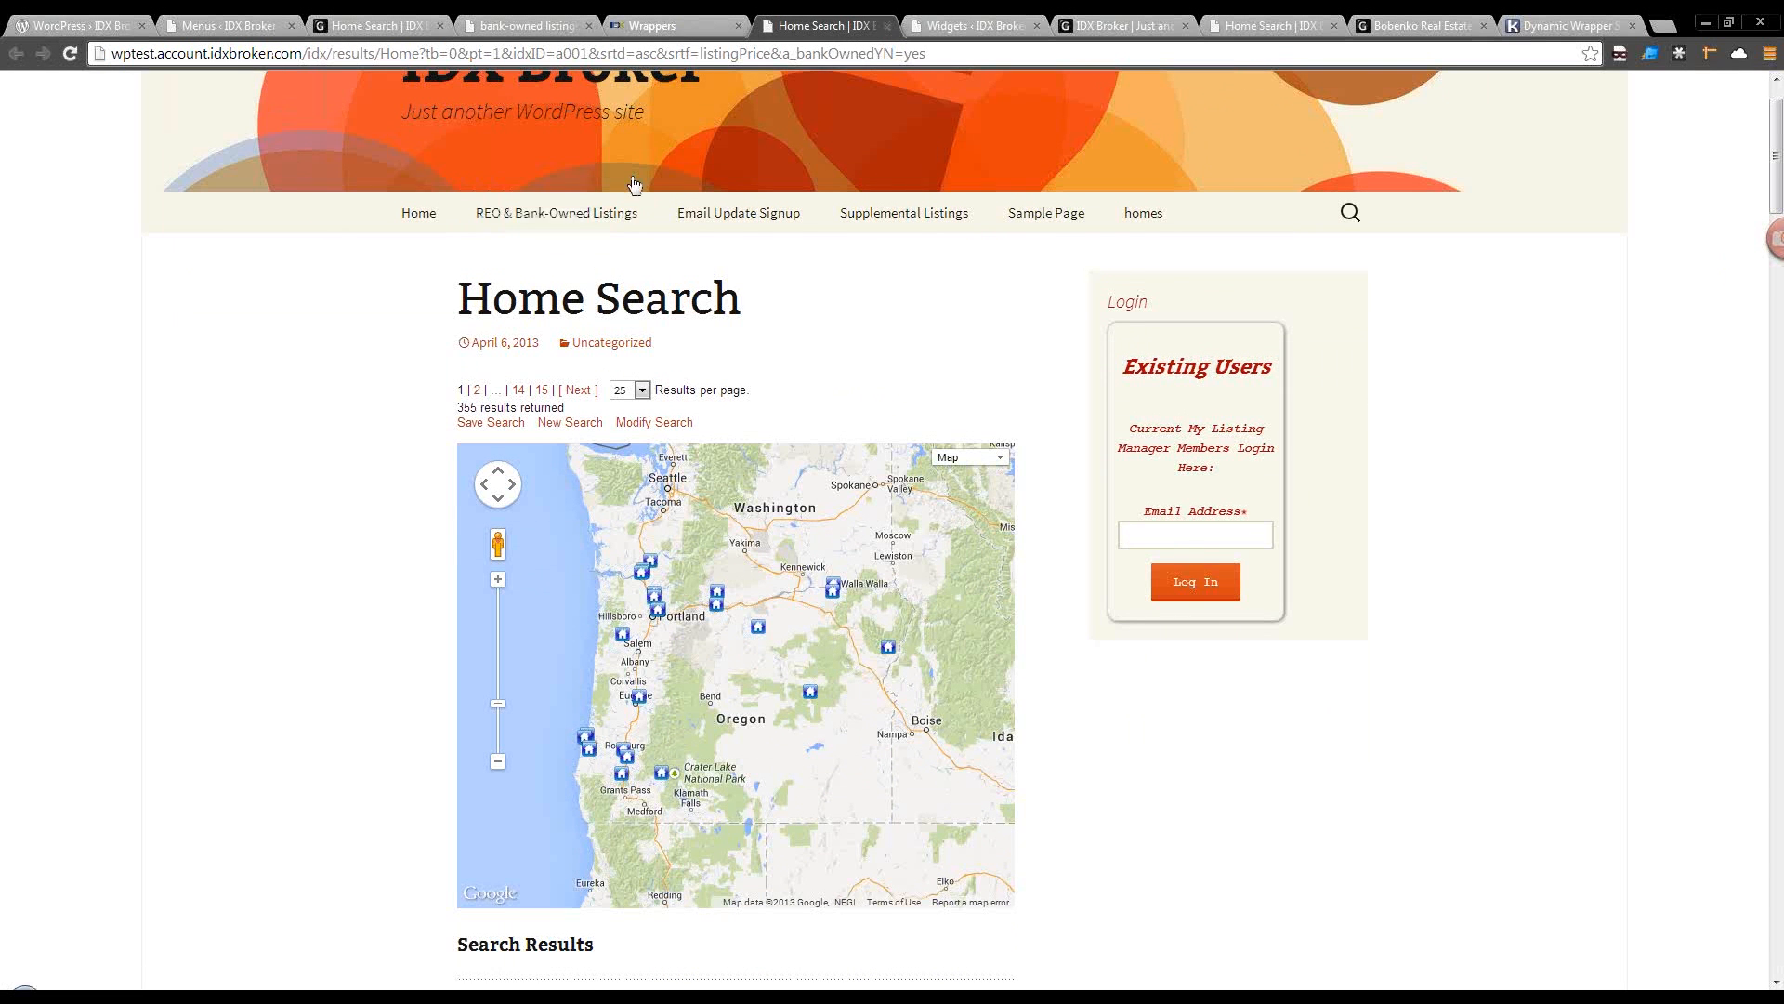
{"action": "left_click", "coordinate": [565, 213]}
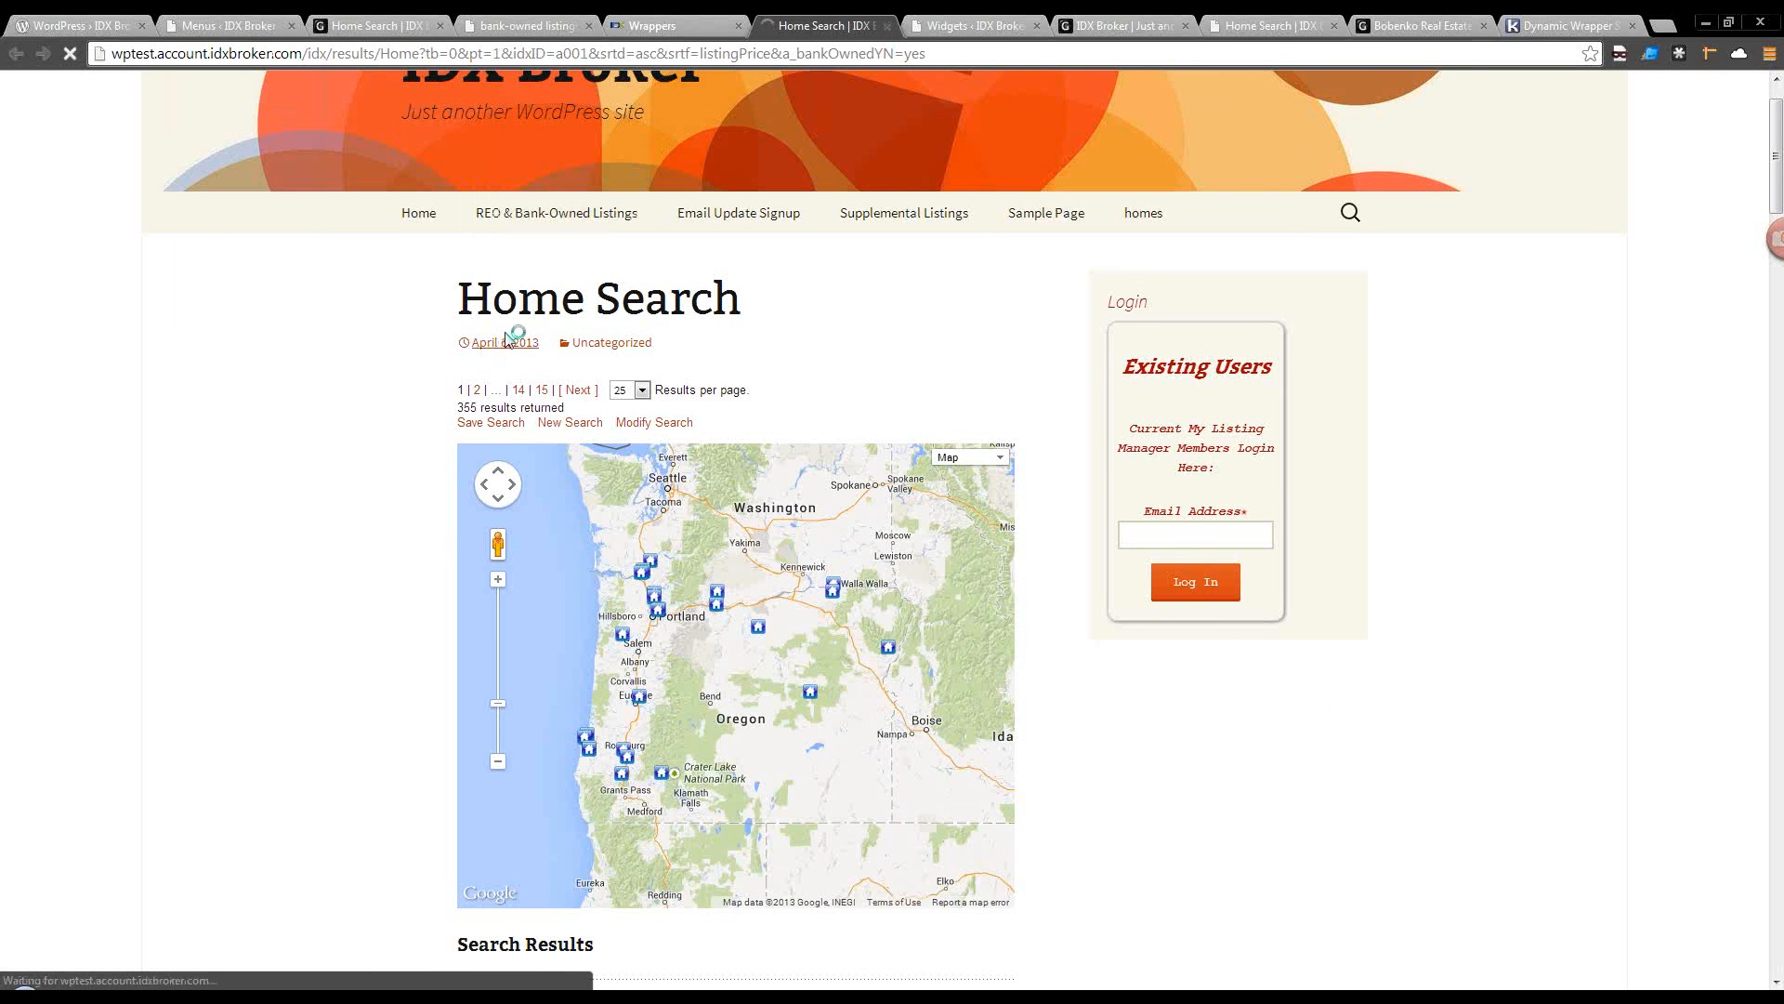
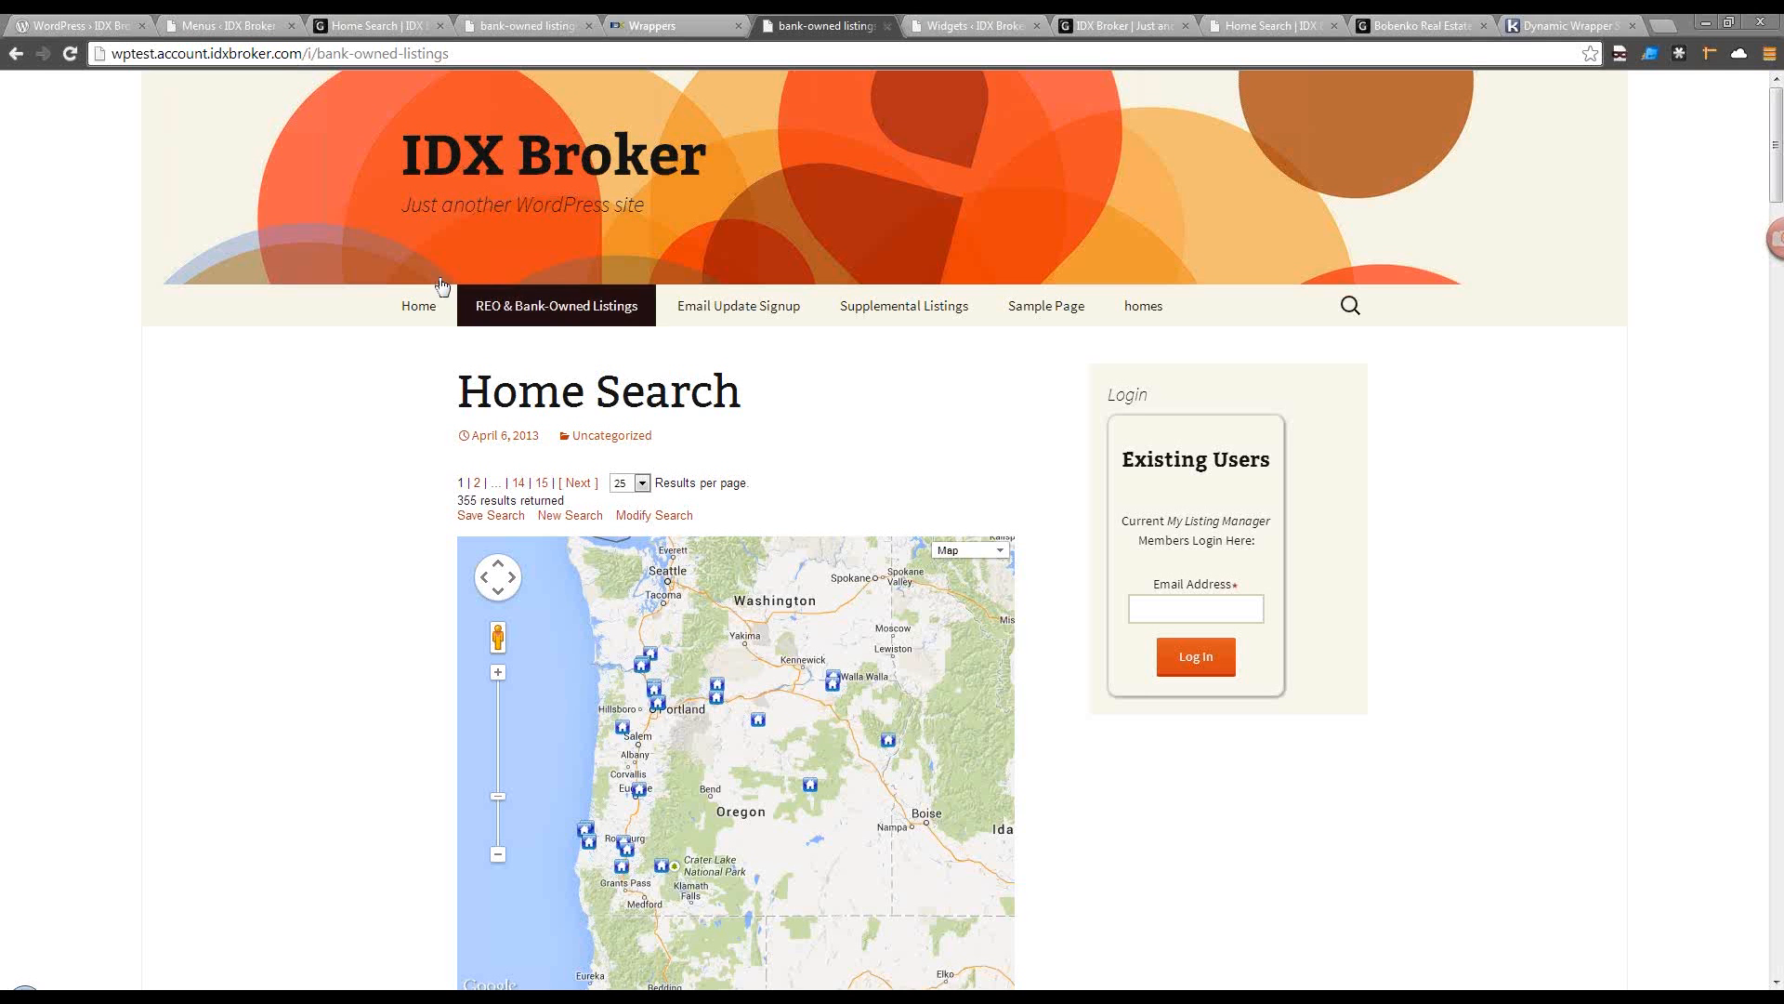
Examine the bank-owned listings page's web address, highlighting its subdomain part and its /i/bank-owned-listings path.
{"action": "left_click", "coordinate": [278, 55]}
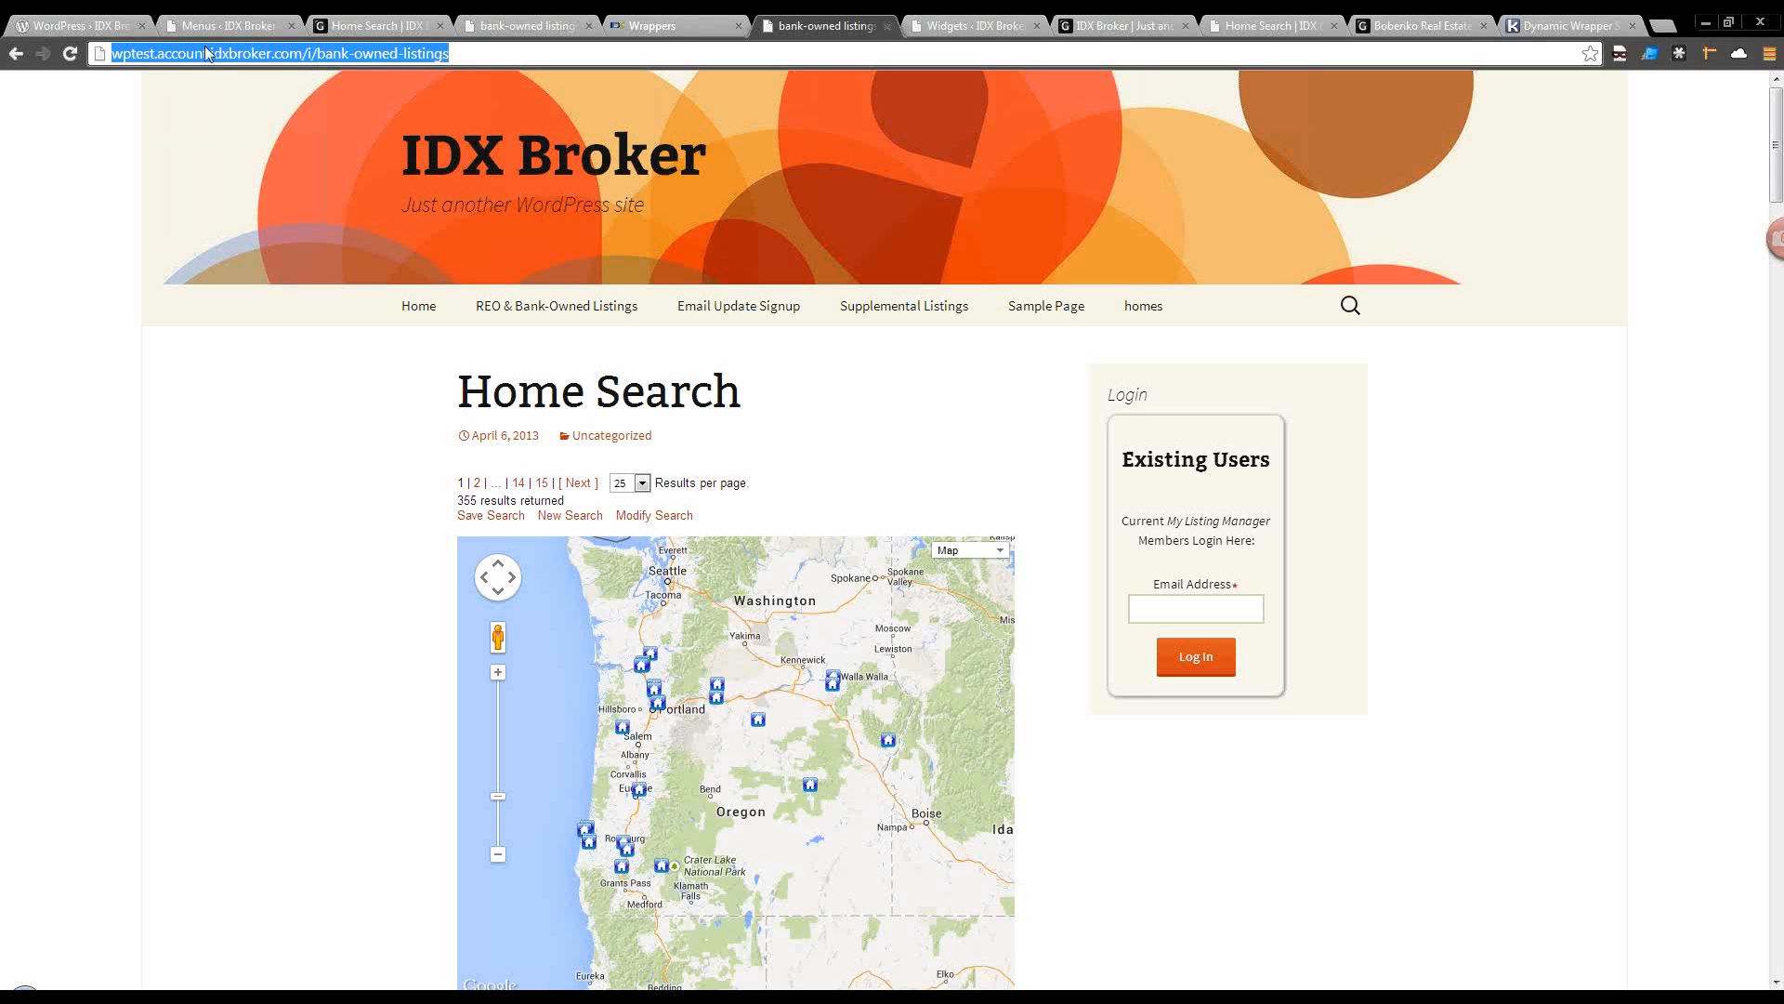
{"action": "left_click", "coordinate": [274, 53]}
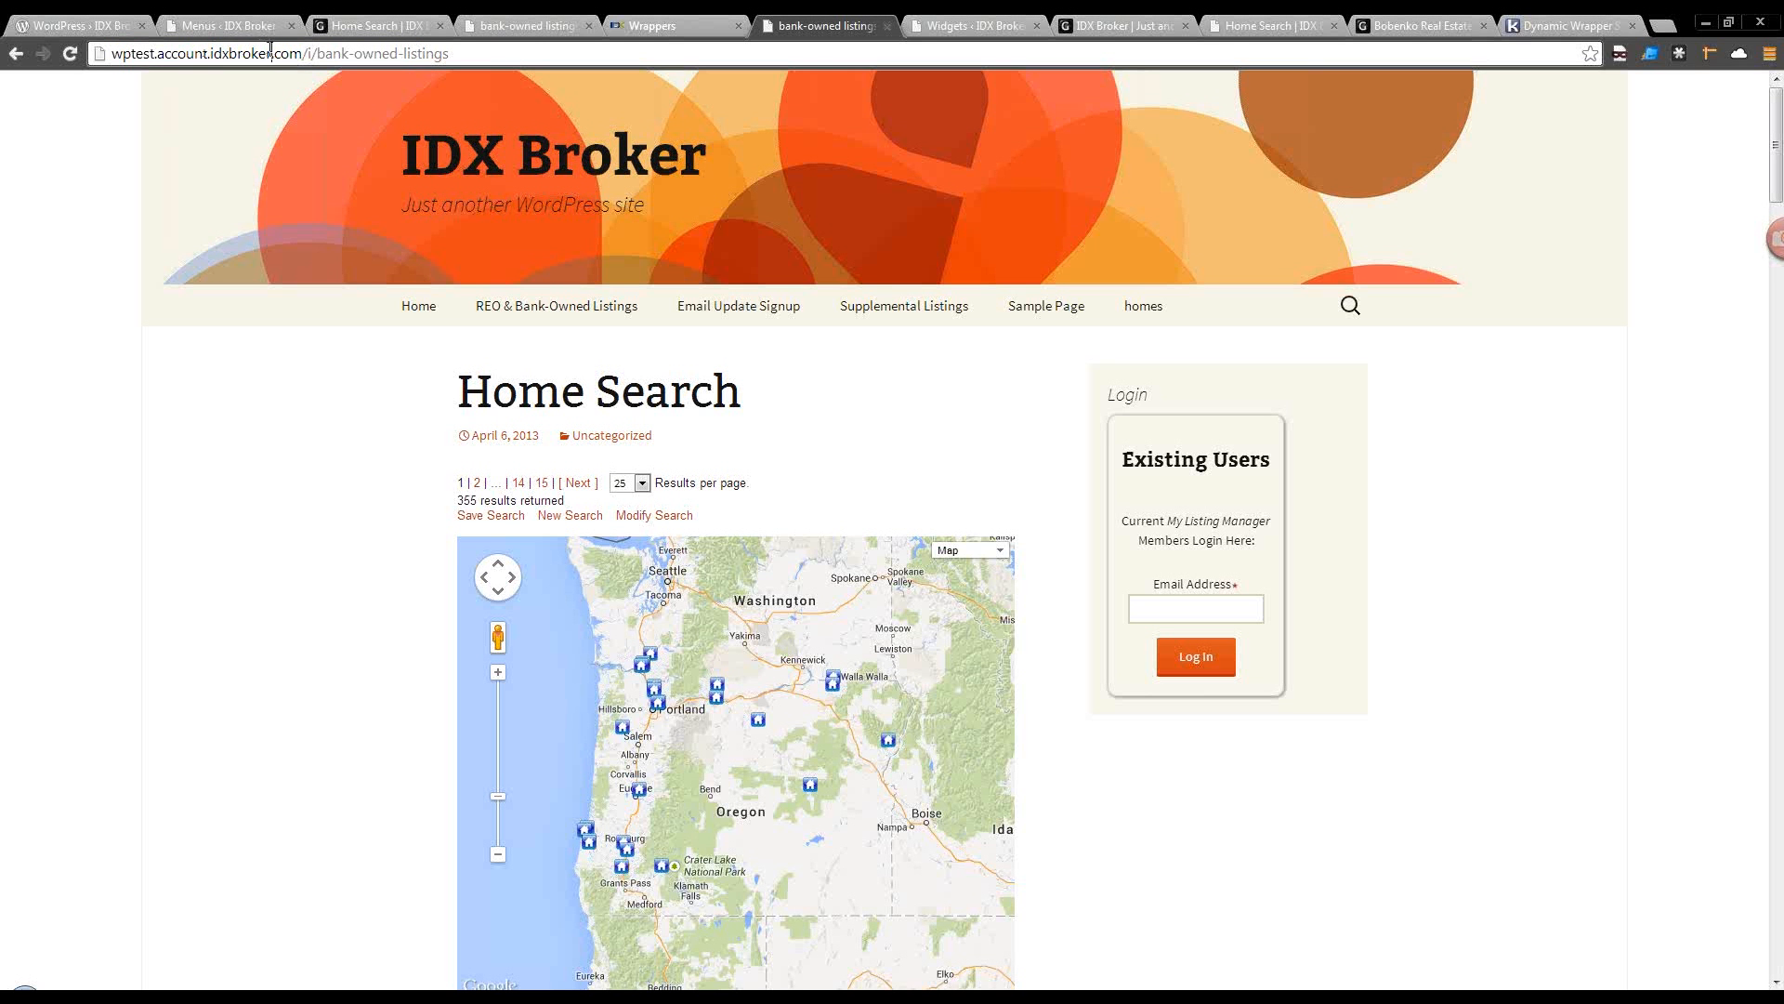
{"action": "left_click_drag", "start_coordinate": [273, 53], "coordinate": [111, 53]}
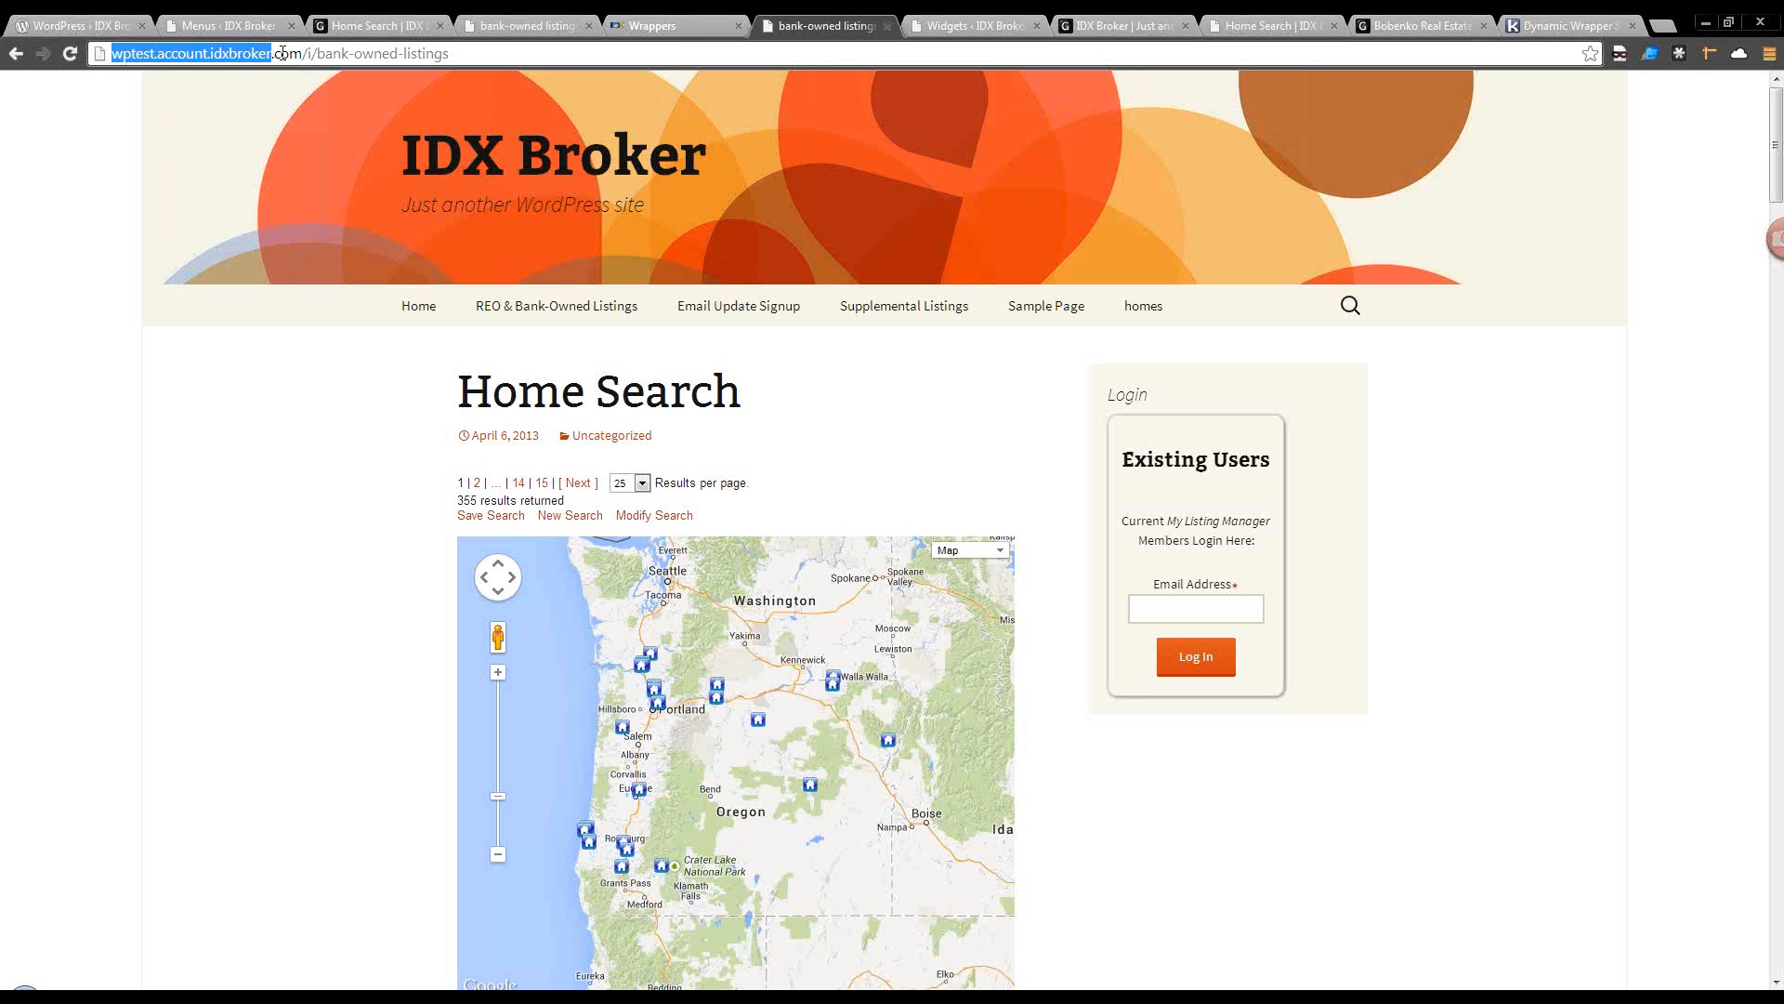
{"action": "left_click_drag", "start_coordinate": [450, 53], "coordinate": [301, 58]}
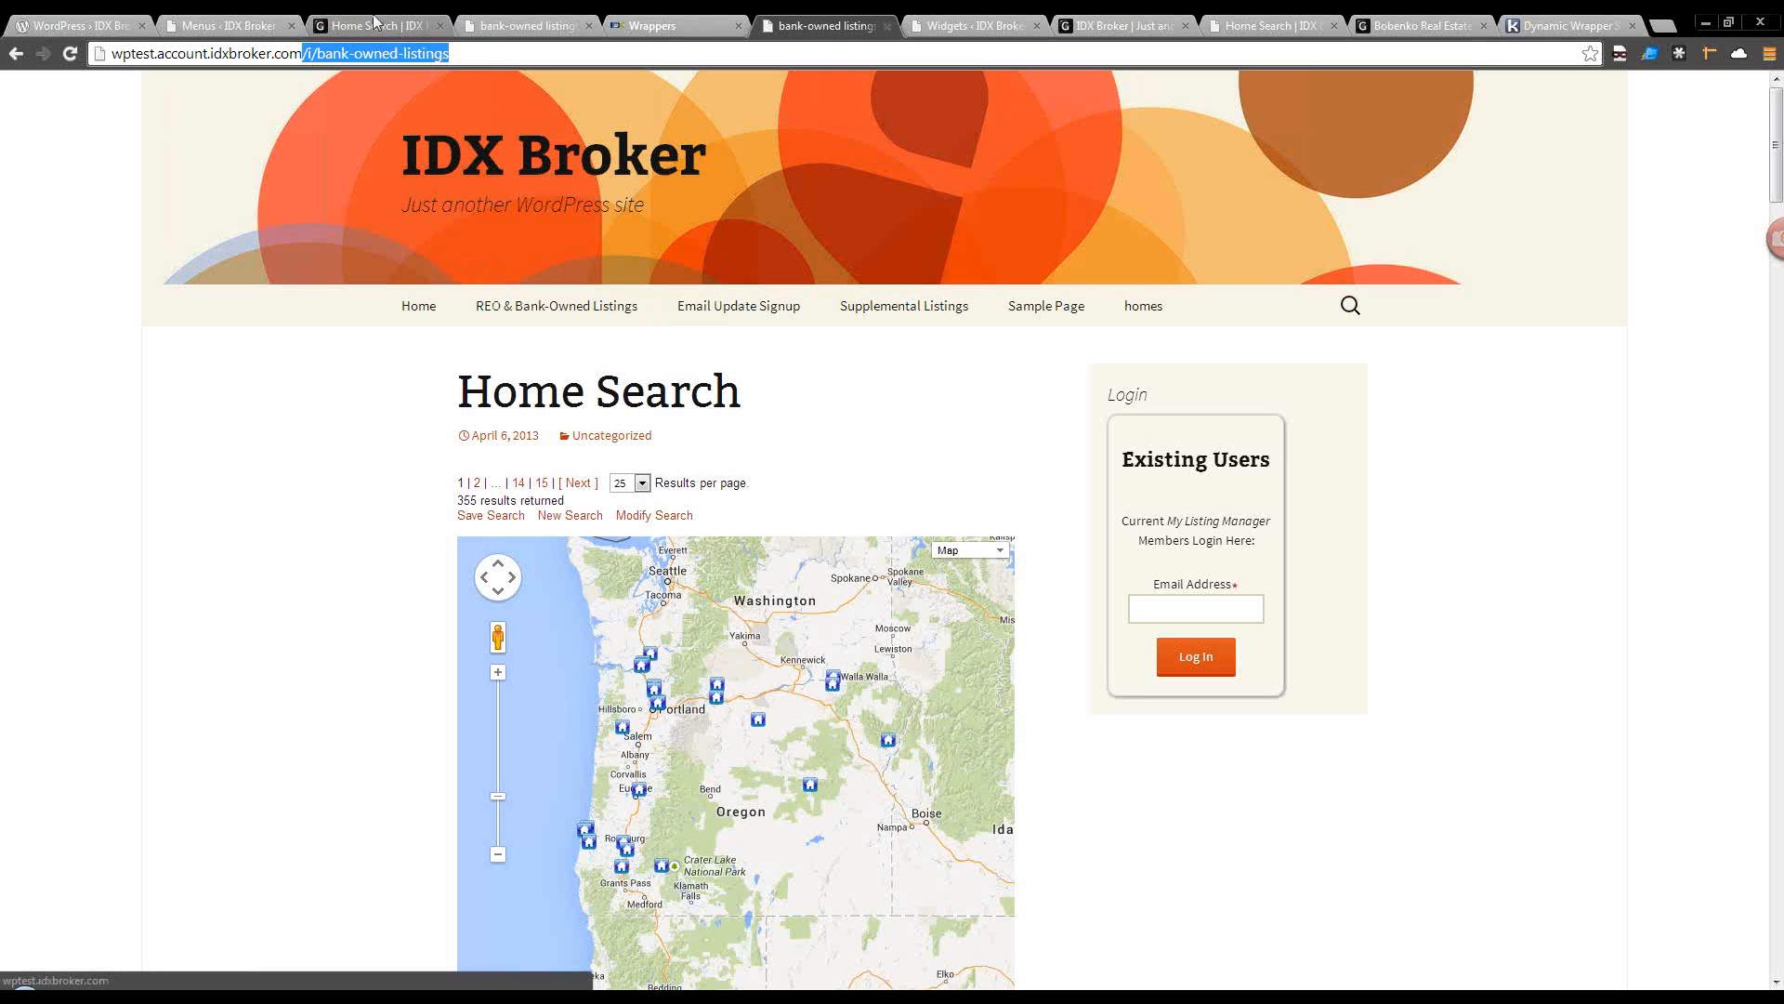
Return to the WordPress admin and view the list of all posts.
{"action": "left_click", "coordinate": [234, 34]}
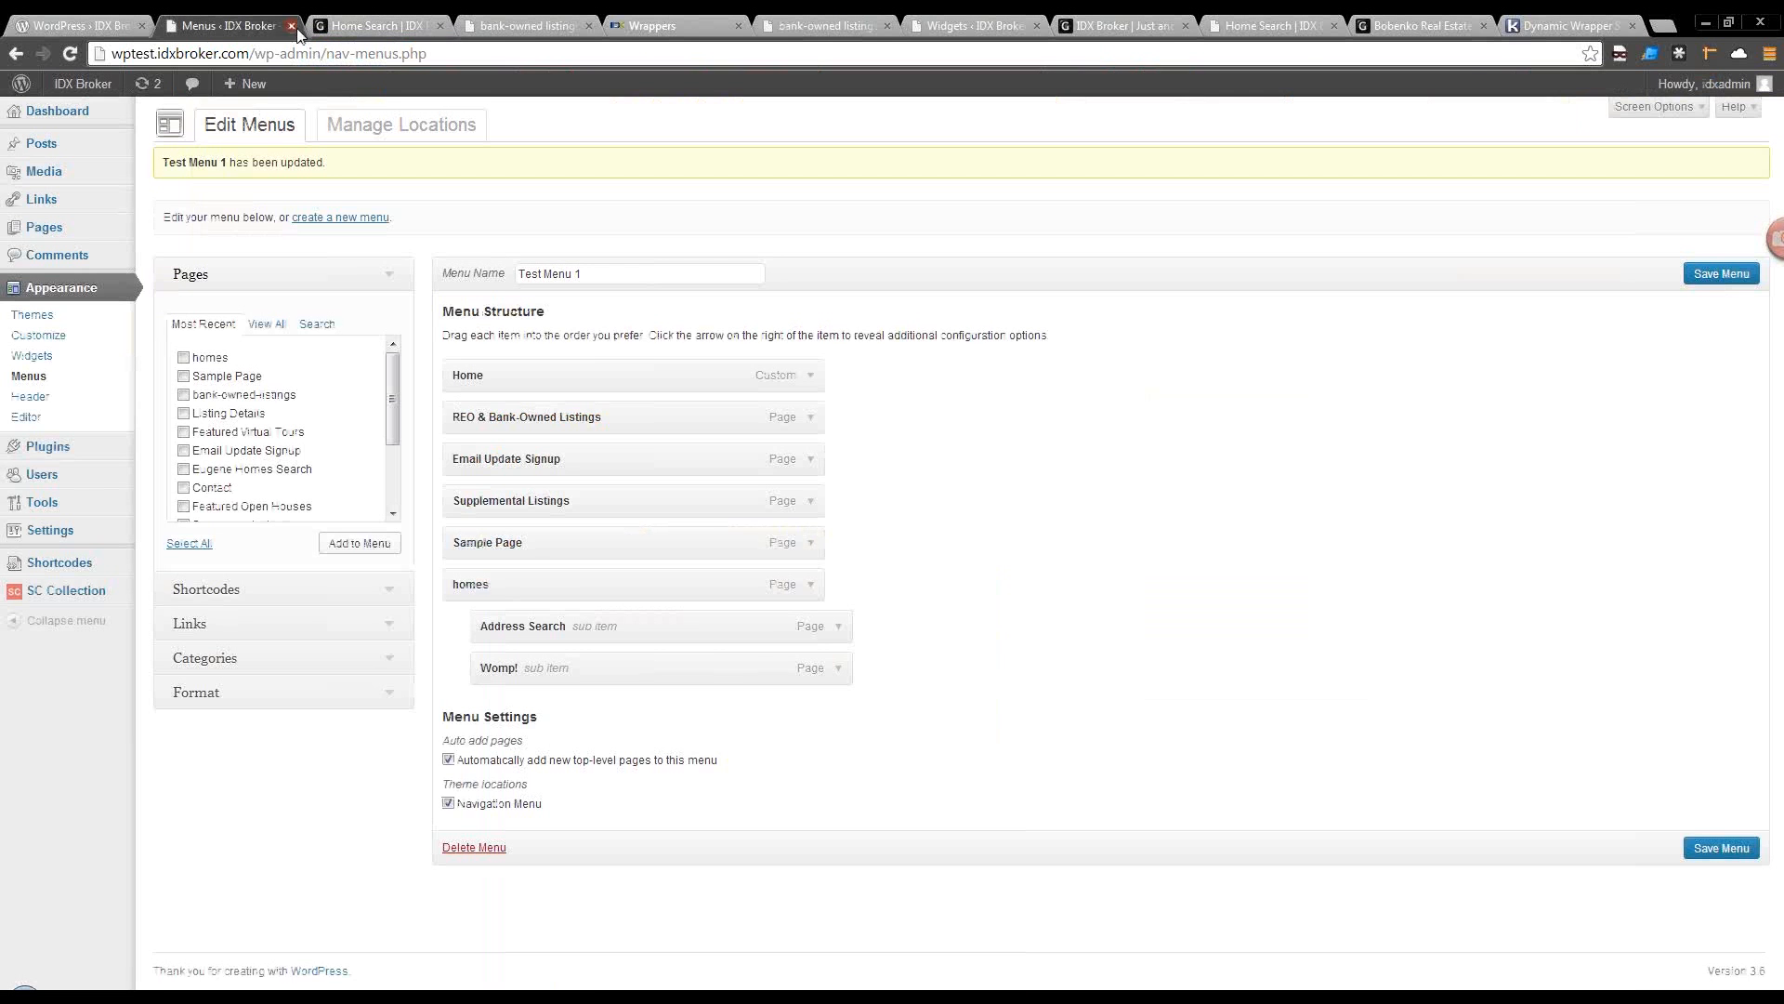
{"action": "mouse_move", "coordinate": [68, 147]}
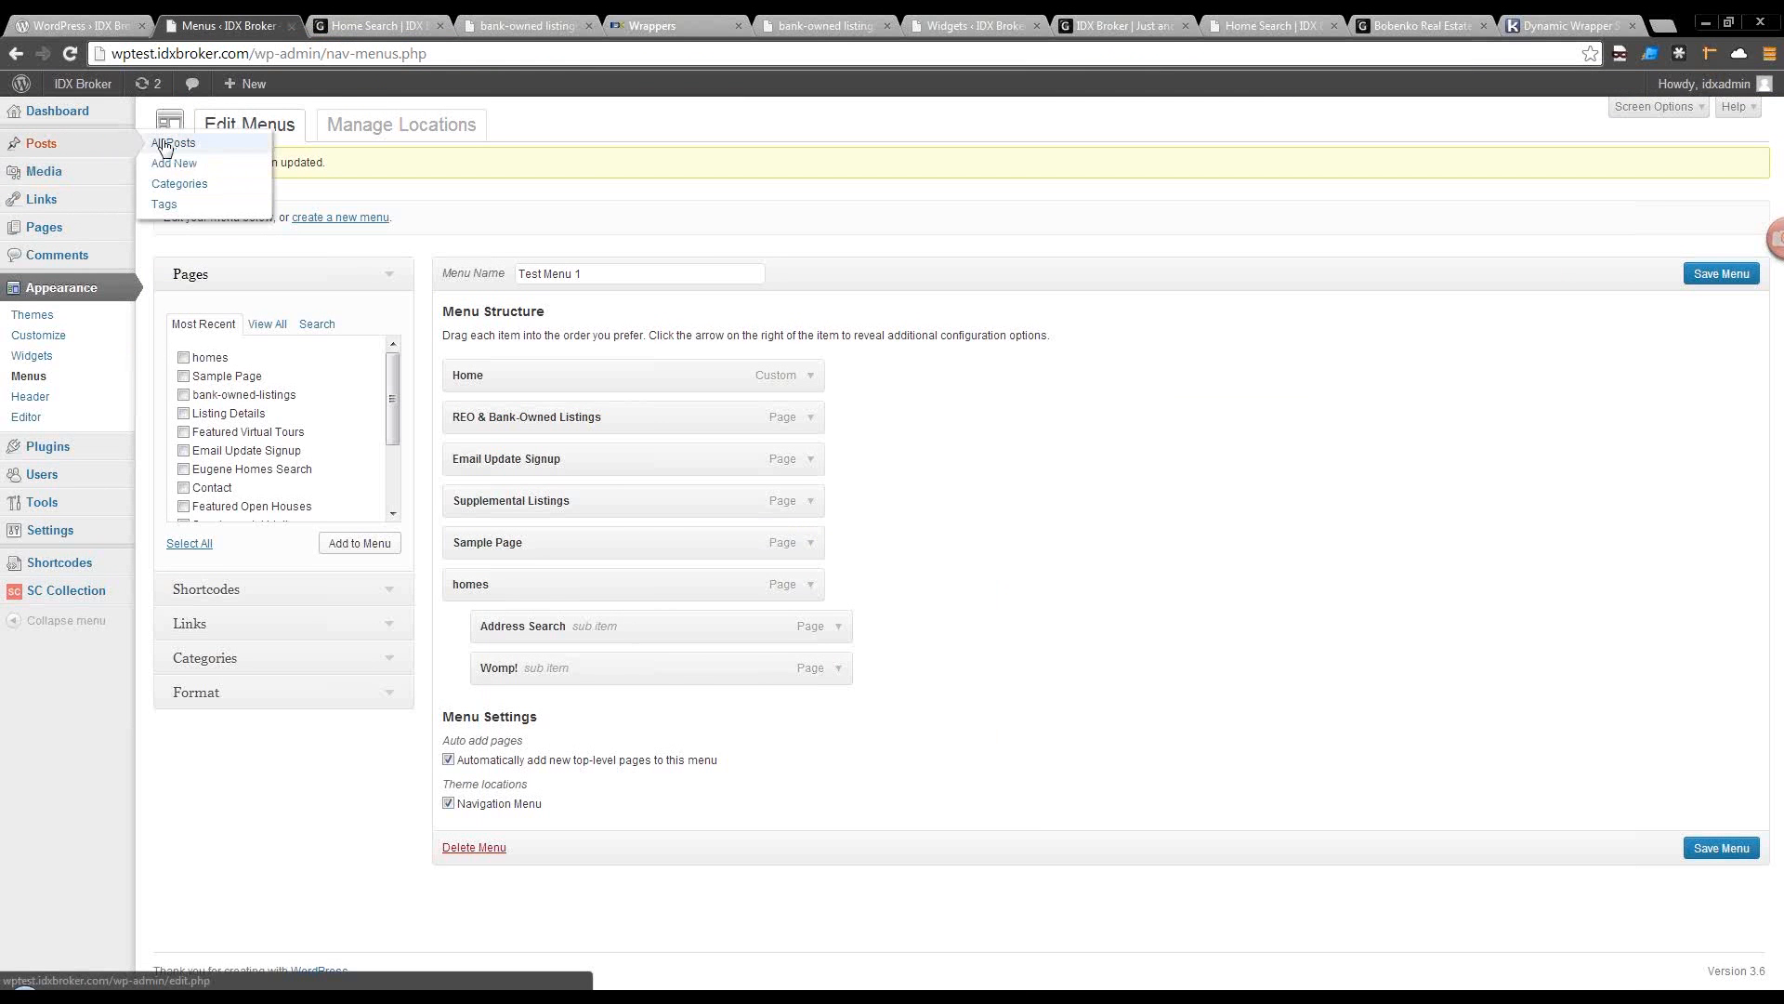
{"action": "left_click", "coordinate": [167, 144]}
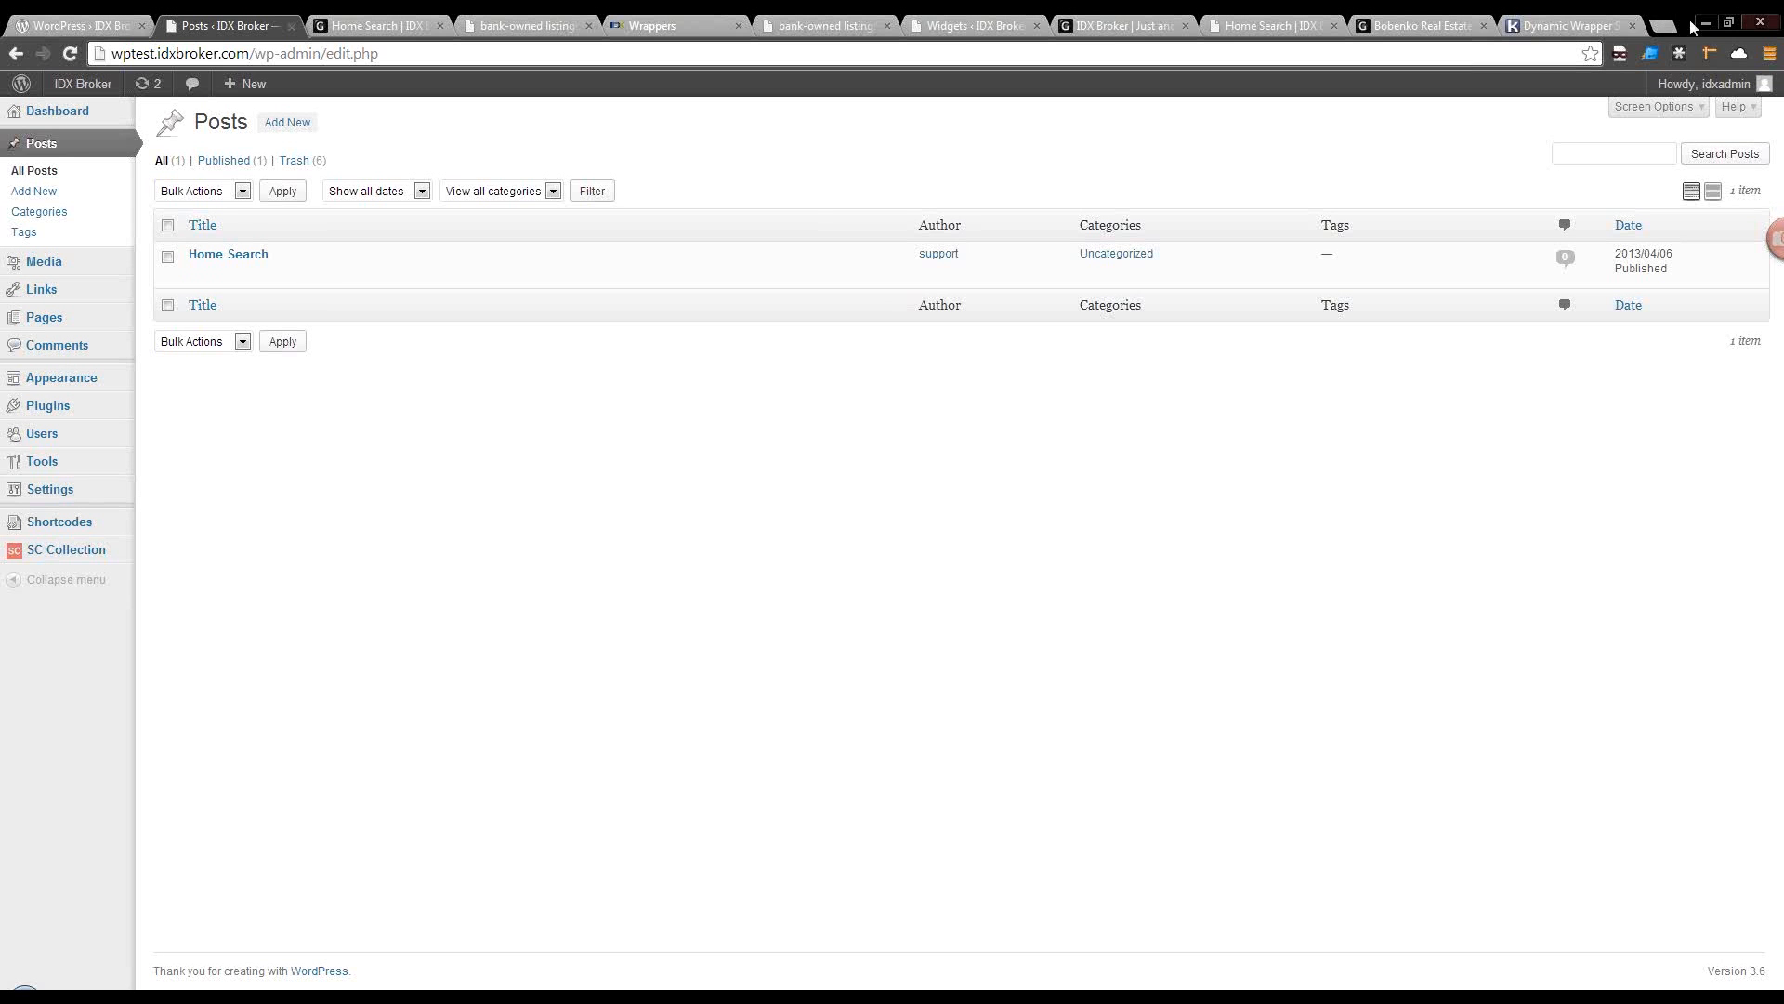
Load google.com in place of the Dynamic Wrapper article and search for site:halja.com.
{"action": "key", "text": "ctrl+t"}
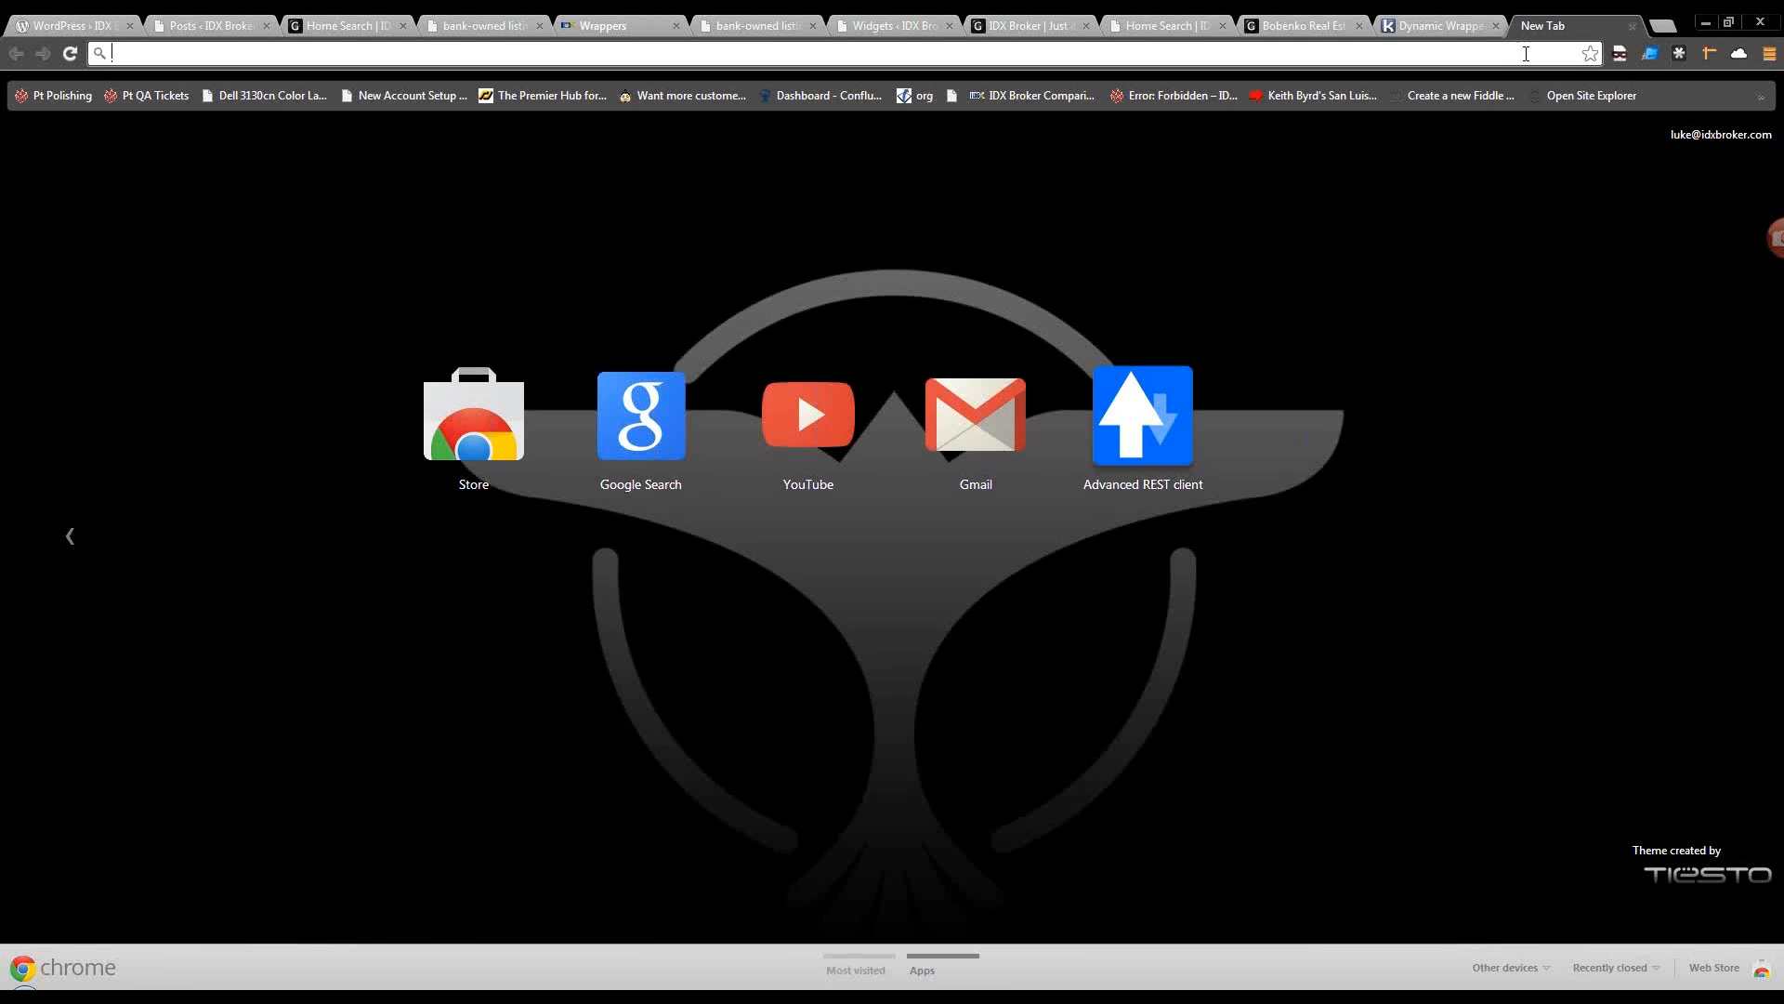
{"action": "left_click", "coordinate": [1631, 26]}
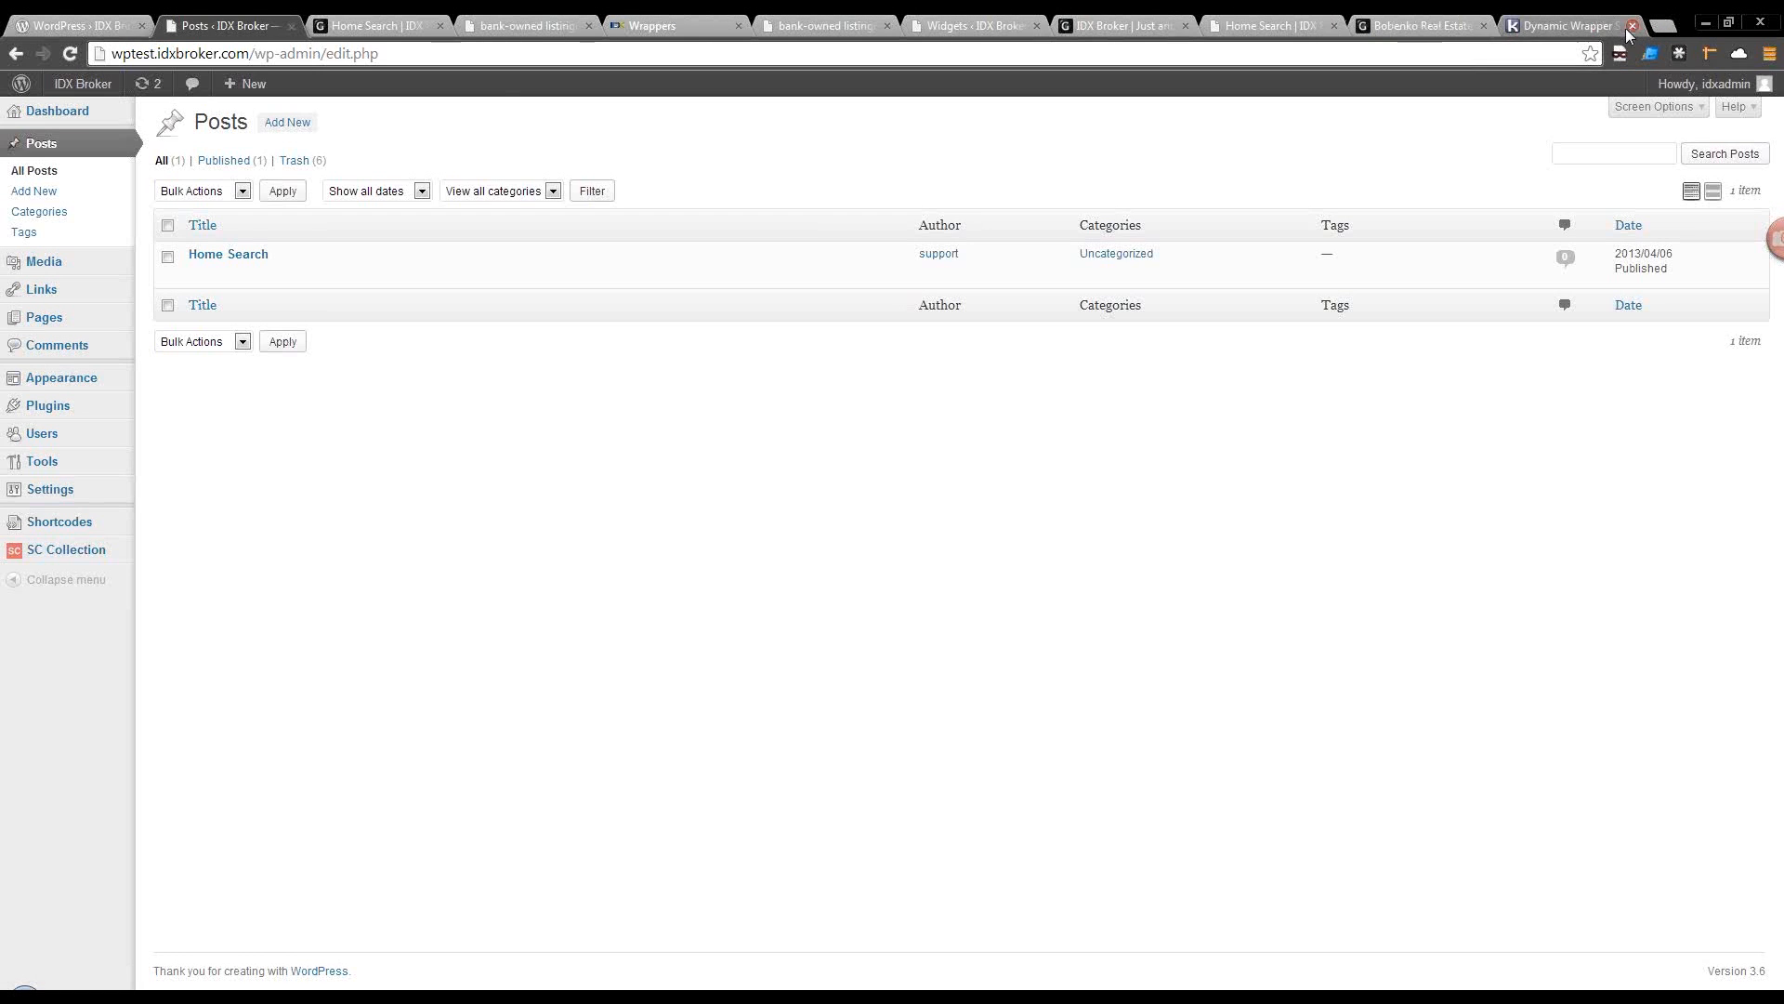
{"action": "left_click", "coordinate": [1557, 26]}
{"action": "left_click", "coordinate": [1153, 52]}
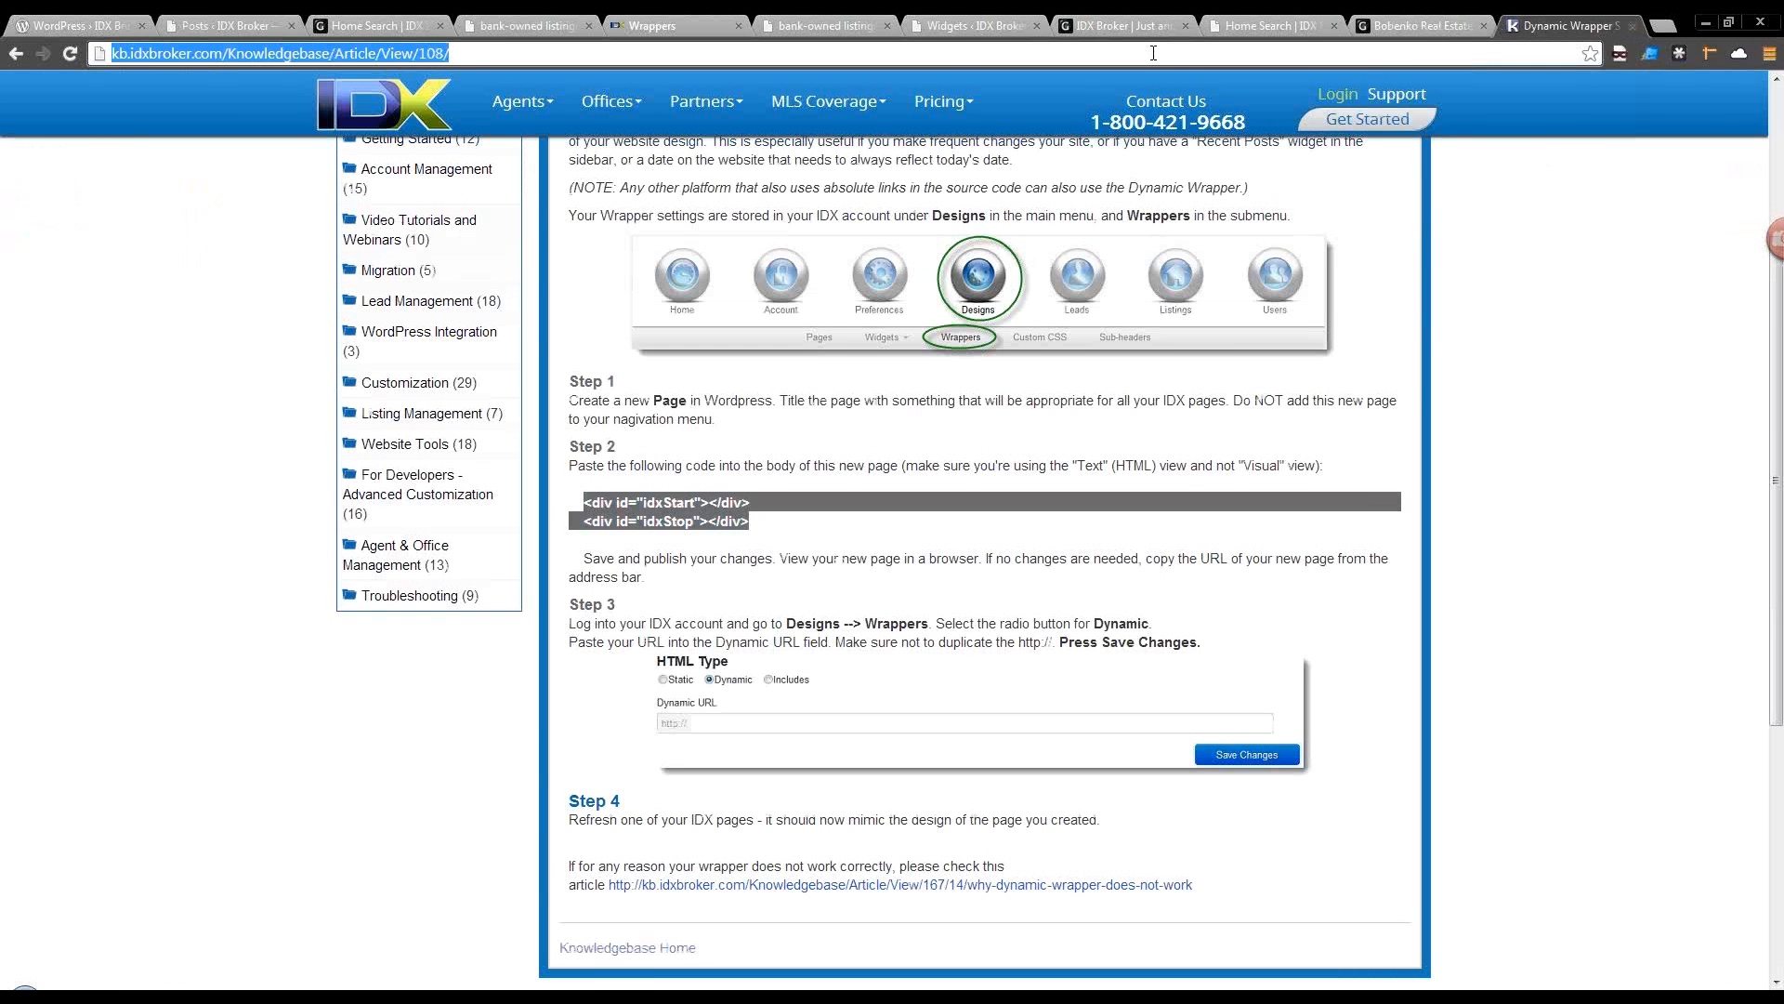
{"action": "type", "text": "google.com"}
{"action": "key", "text": "Return"}
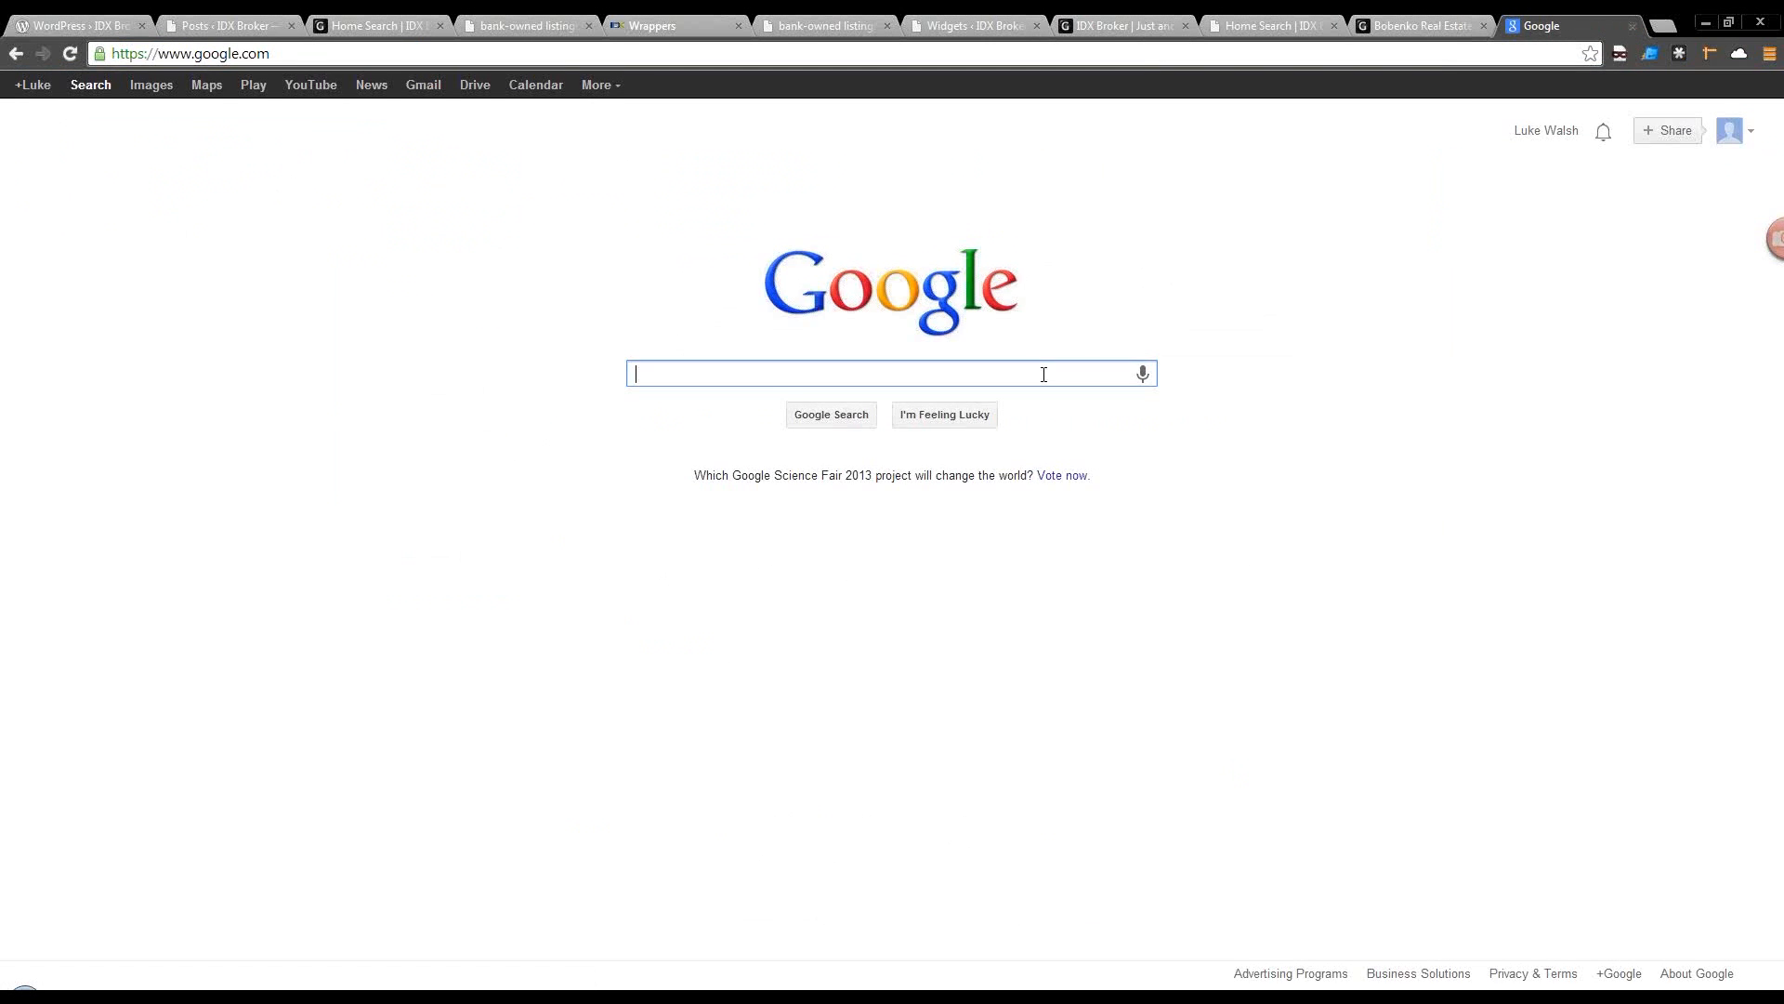
{"action": "type", "text": "site"}
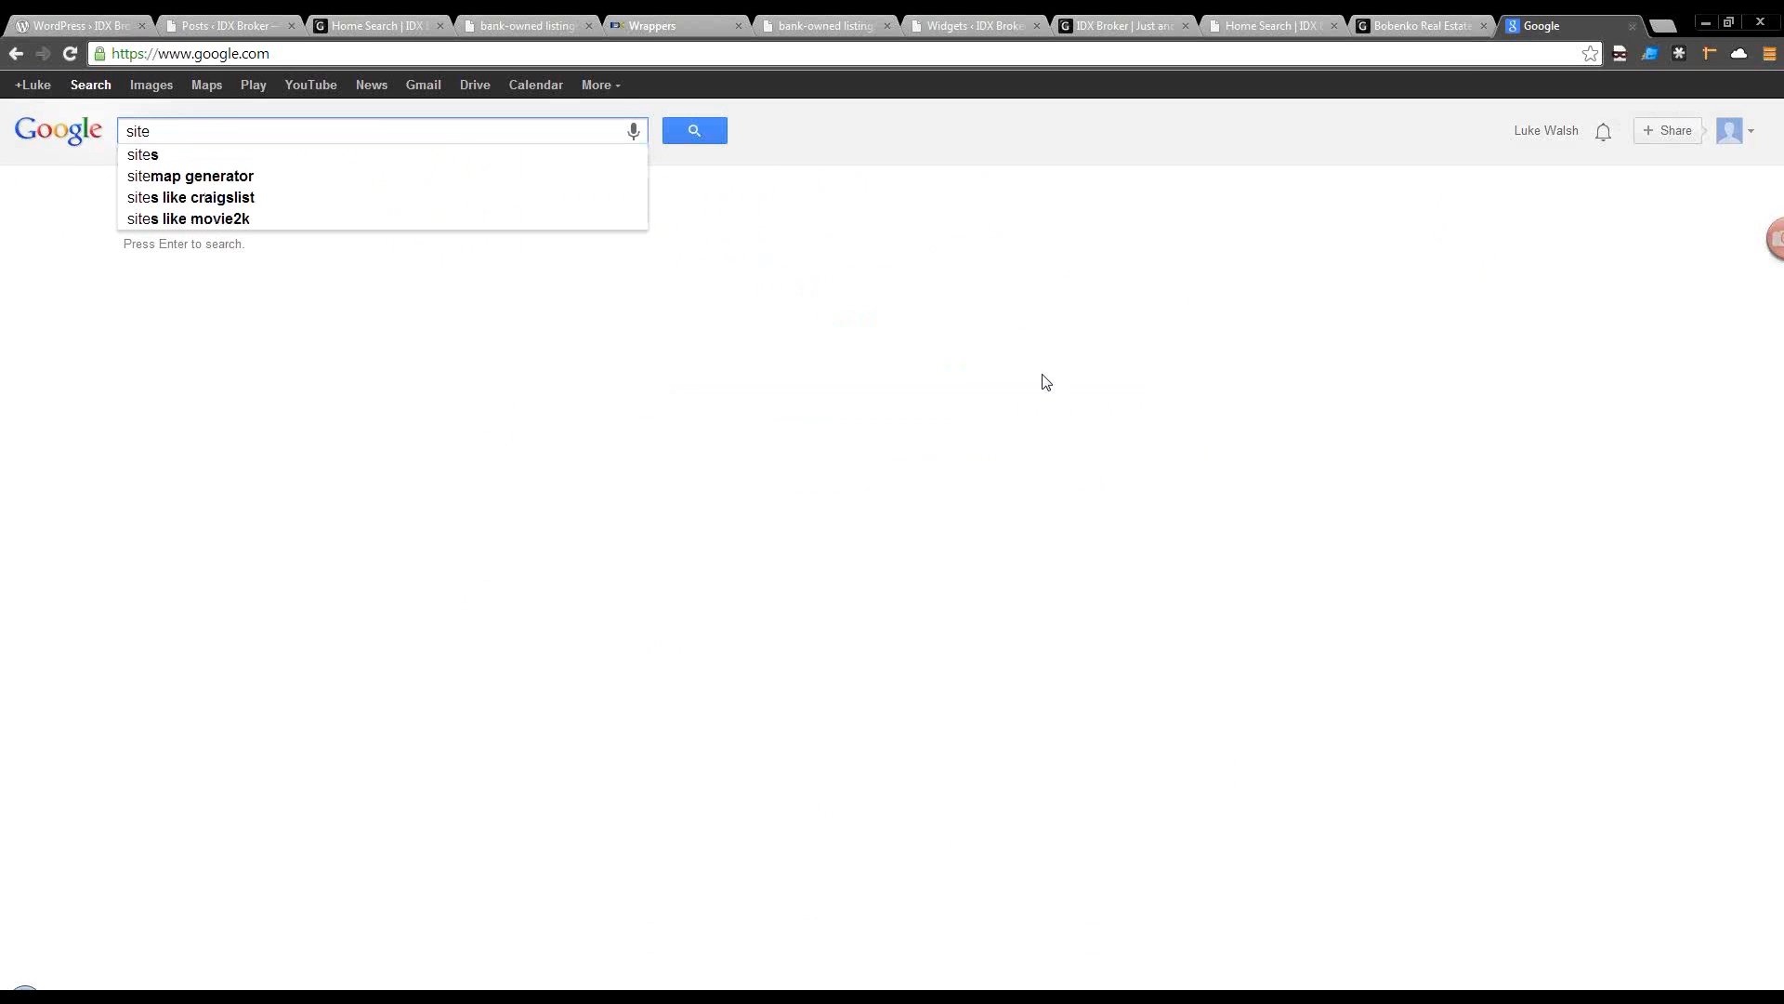
{"action": "type", "text": ":"}
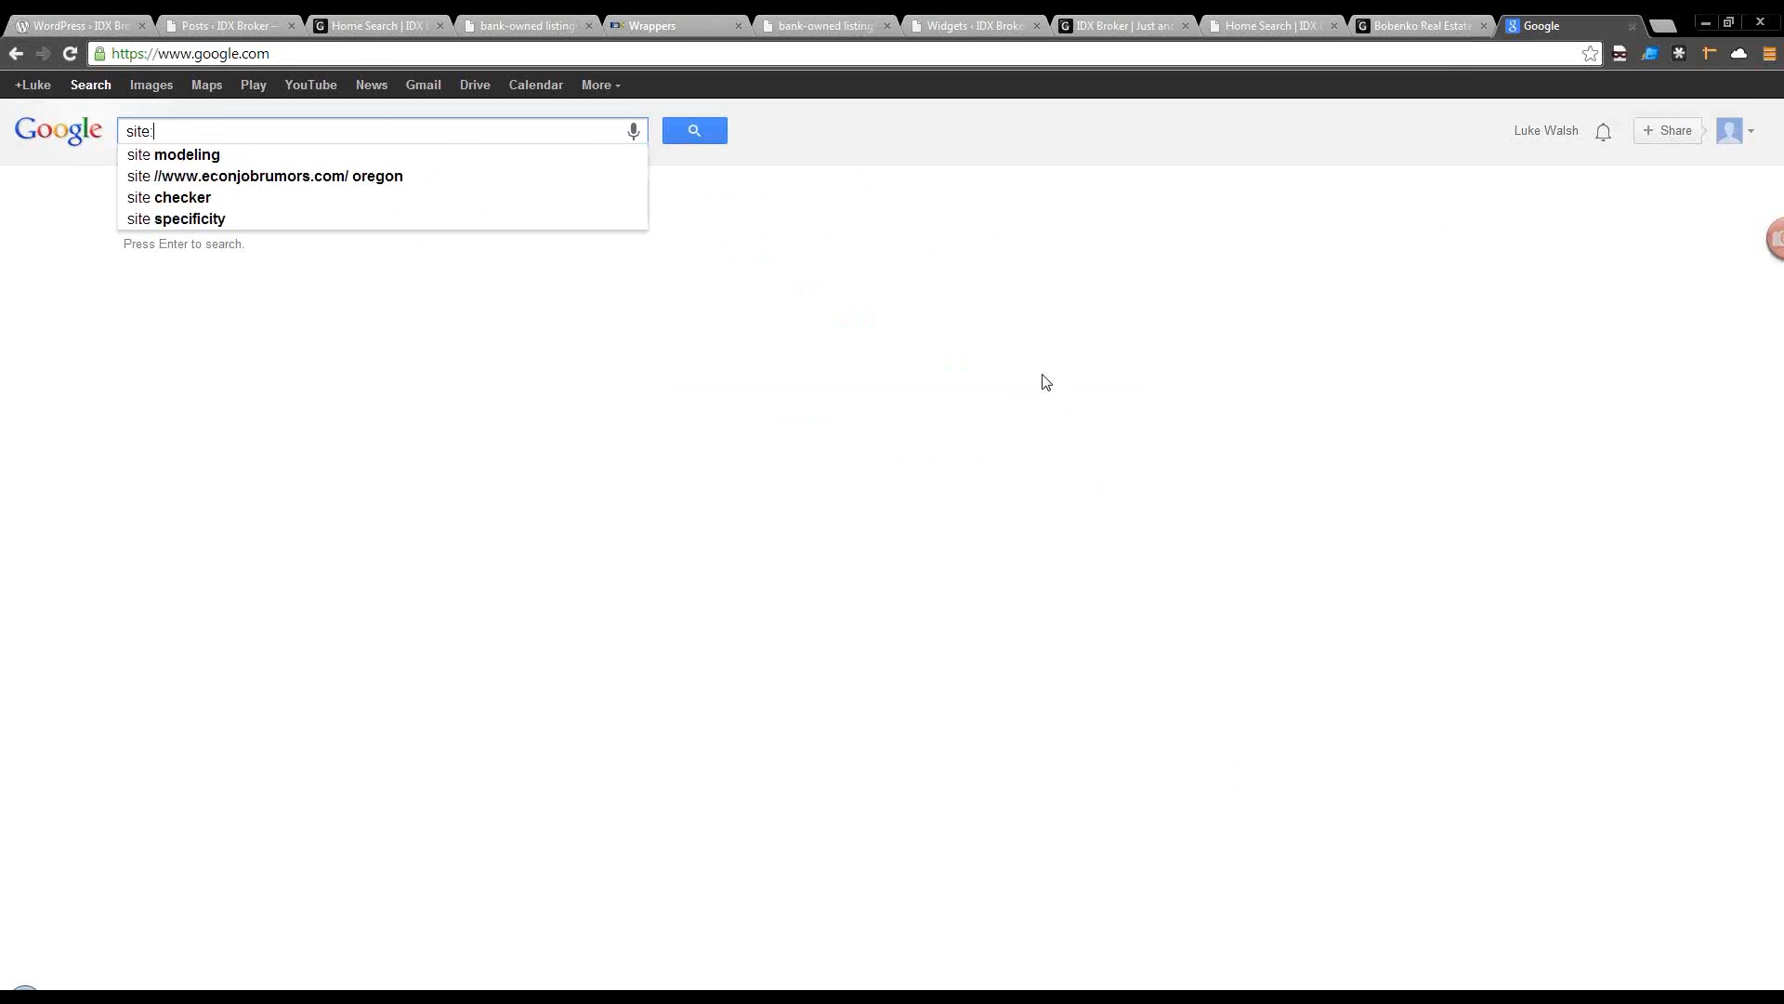
{"action": "type", "text": "halja.com"}
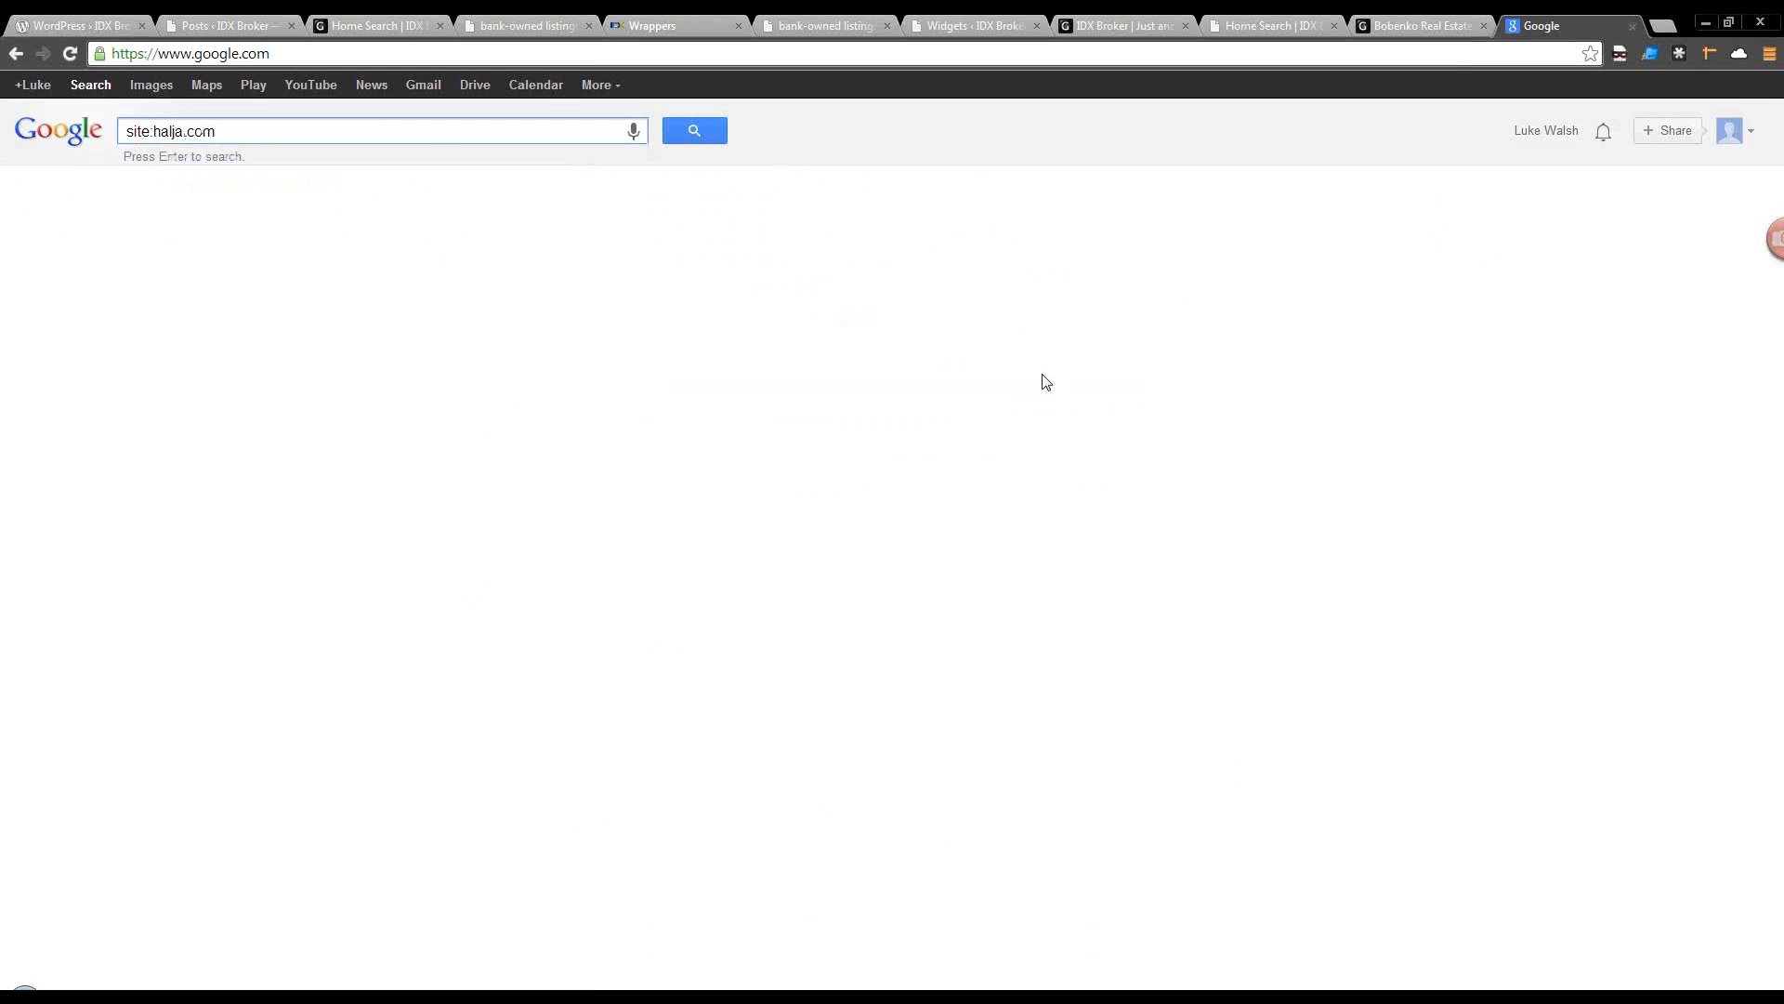
{"action": "key", "text": "Return"}
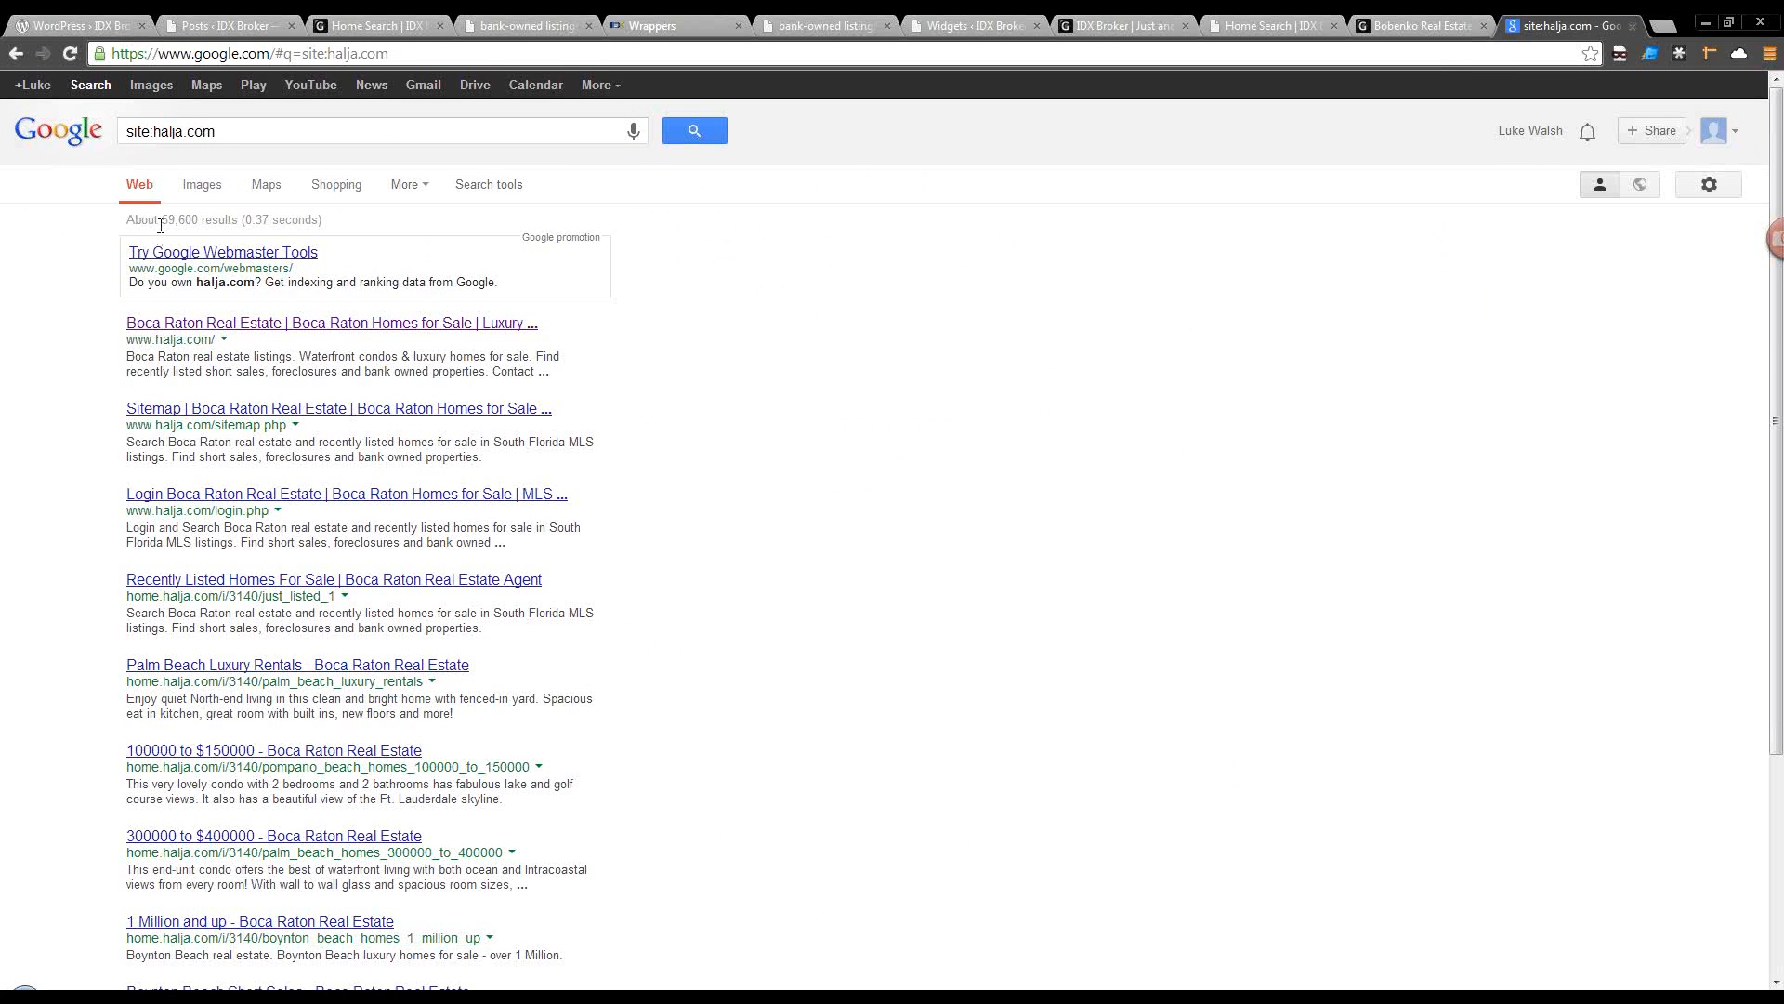
Check the halja.com result count, view the "100000 to $150000 - Boca Raton Real Estate" listings page, and close the search.
{"action": "left_click_drag", "start_coordinate": [161, 223], "coordinate": [192, 223]}
{"action": "scroll", "coordinate": [193, 223], "scroll_direction": "down", "scroll_amount": 1}
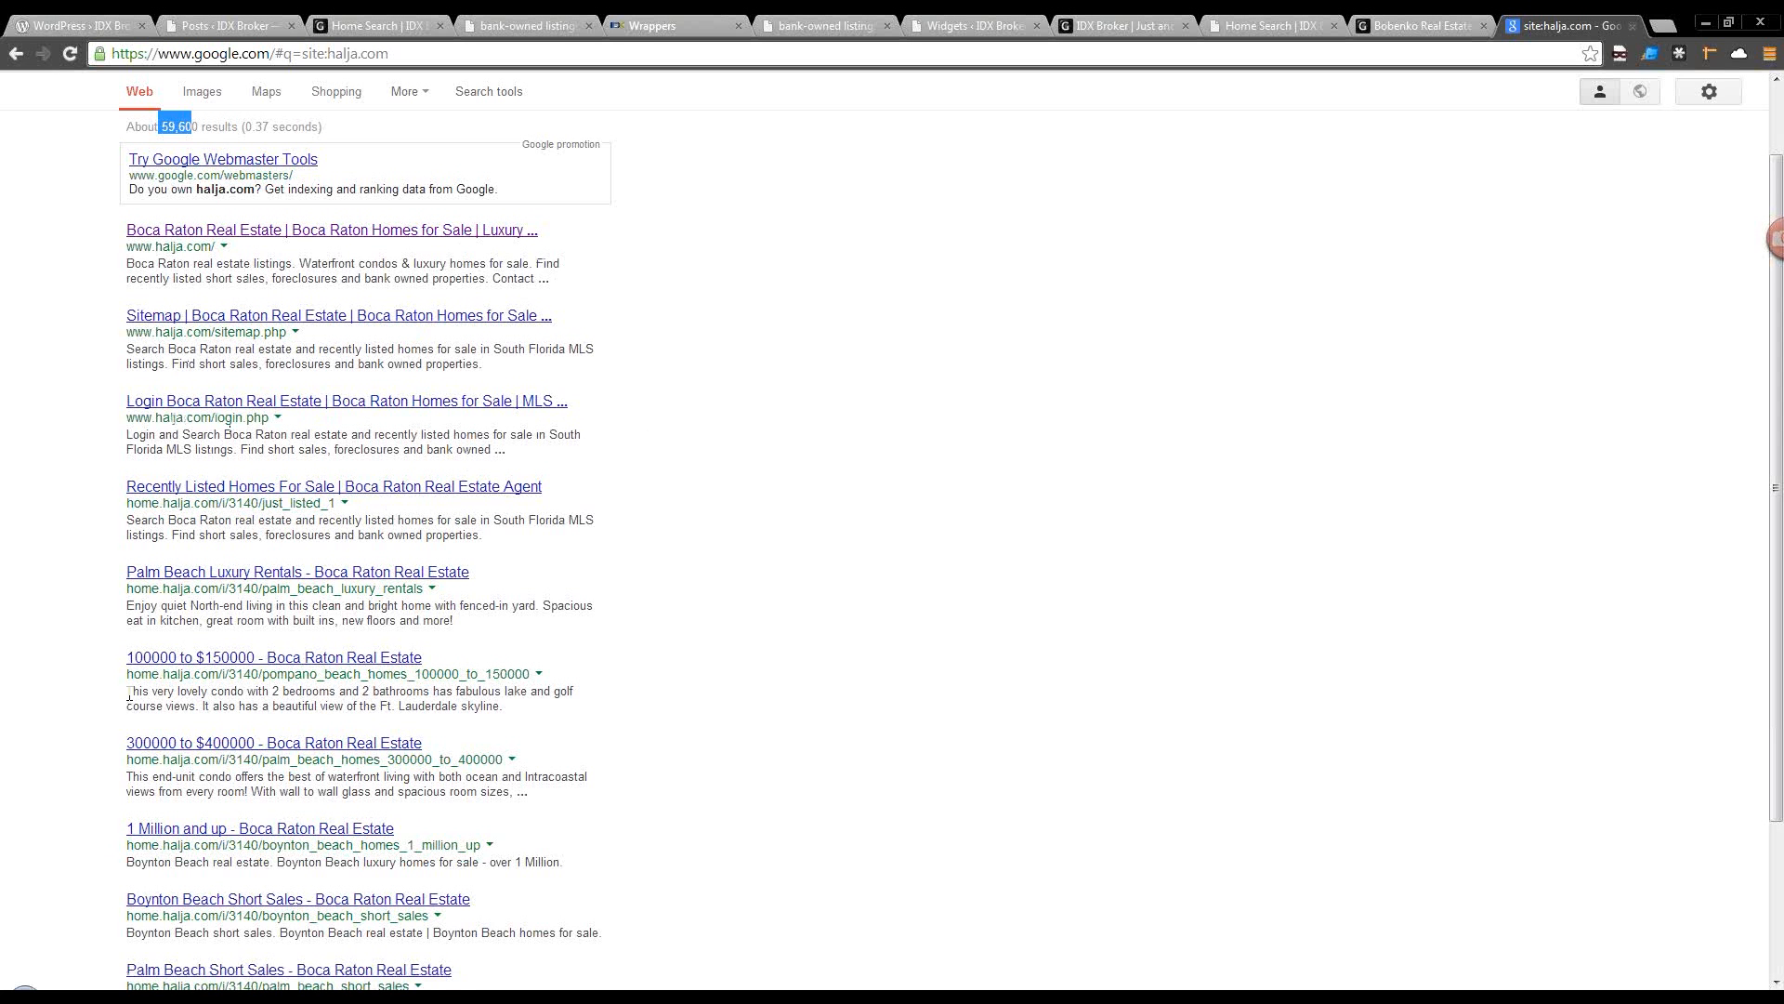
{"action": "scroll", "coordinate": [150, 679], "scroll_direction": "up", "scroll_amount": 1}
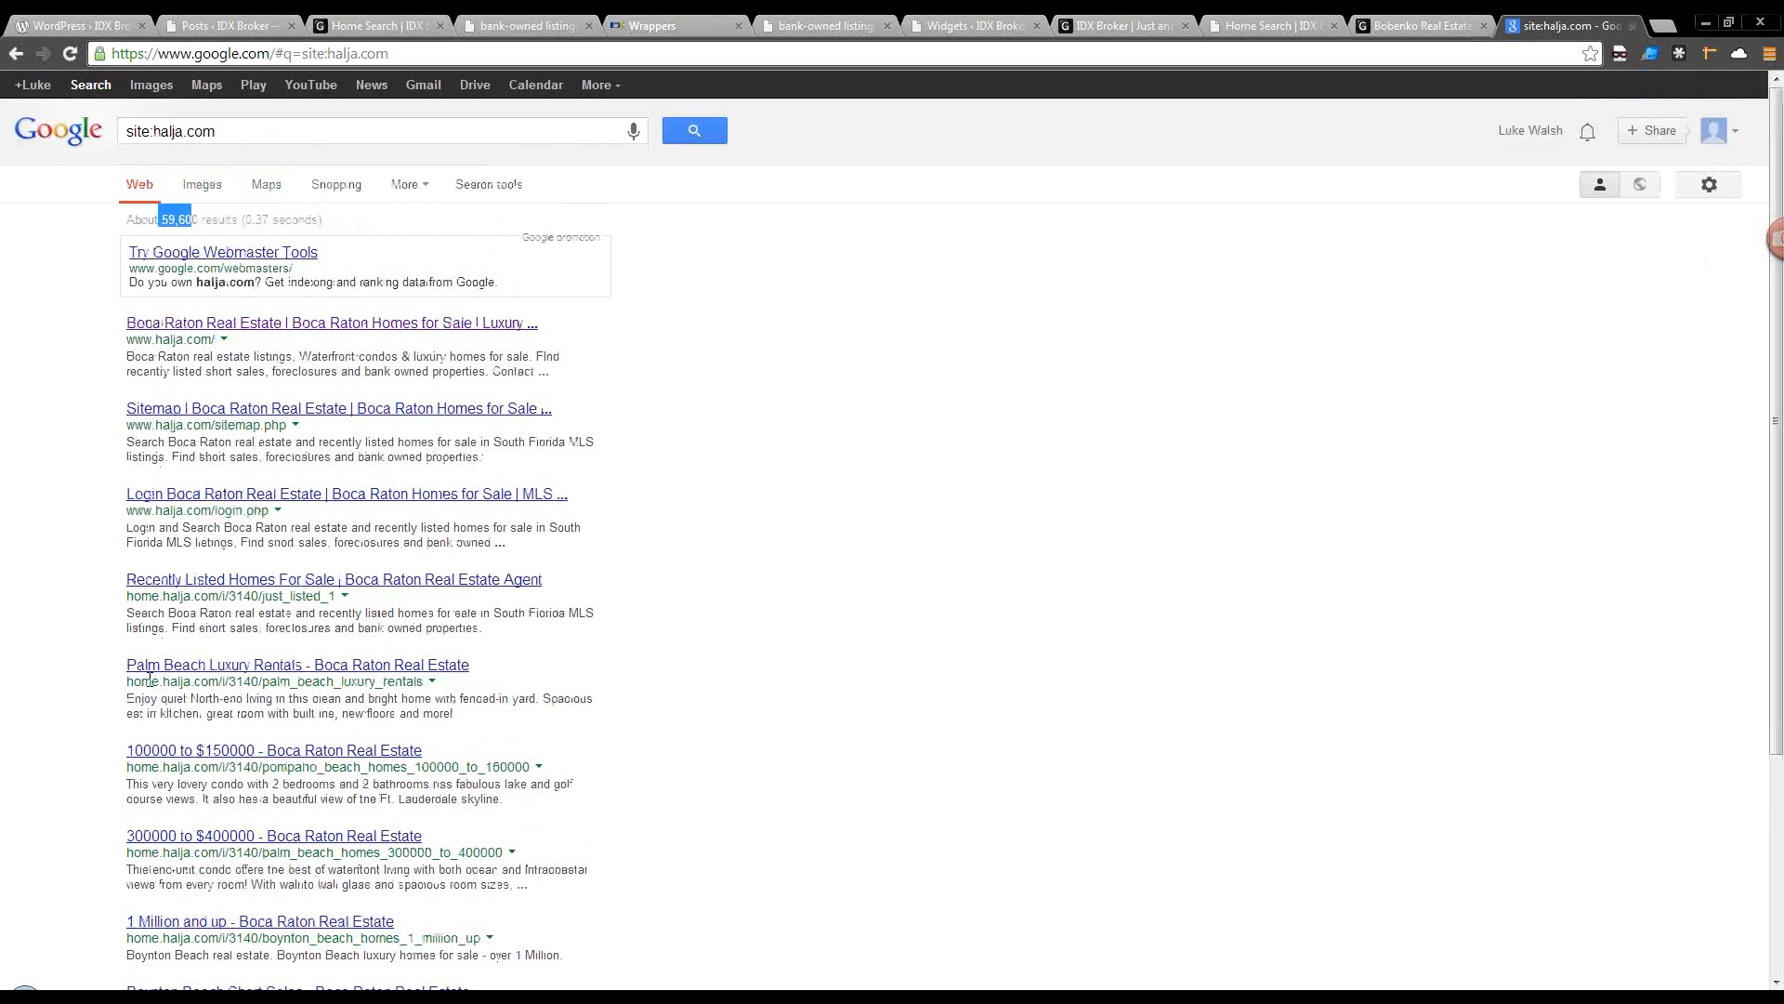
{"action": "left_click", "coordinate": [195, 754]}
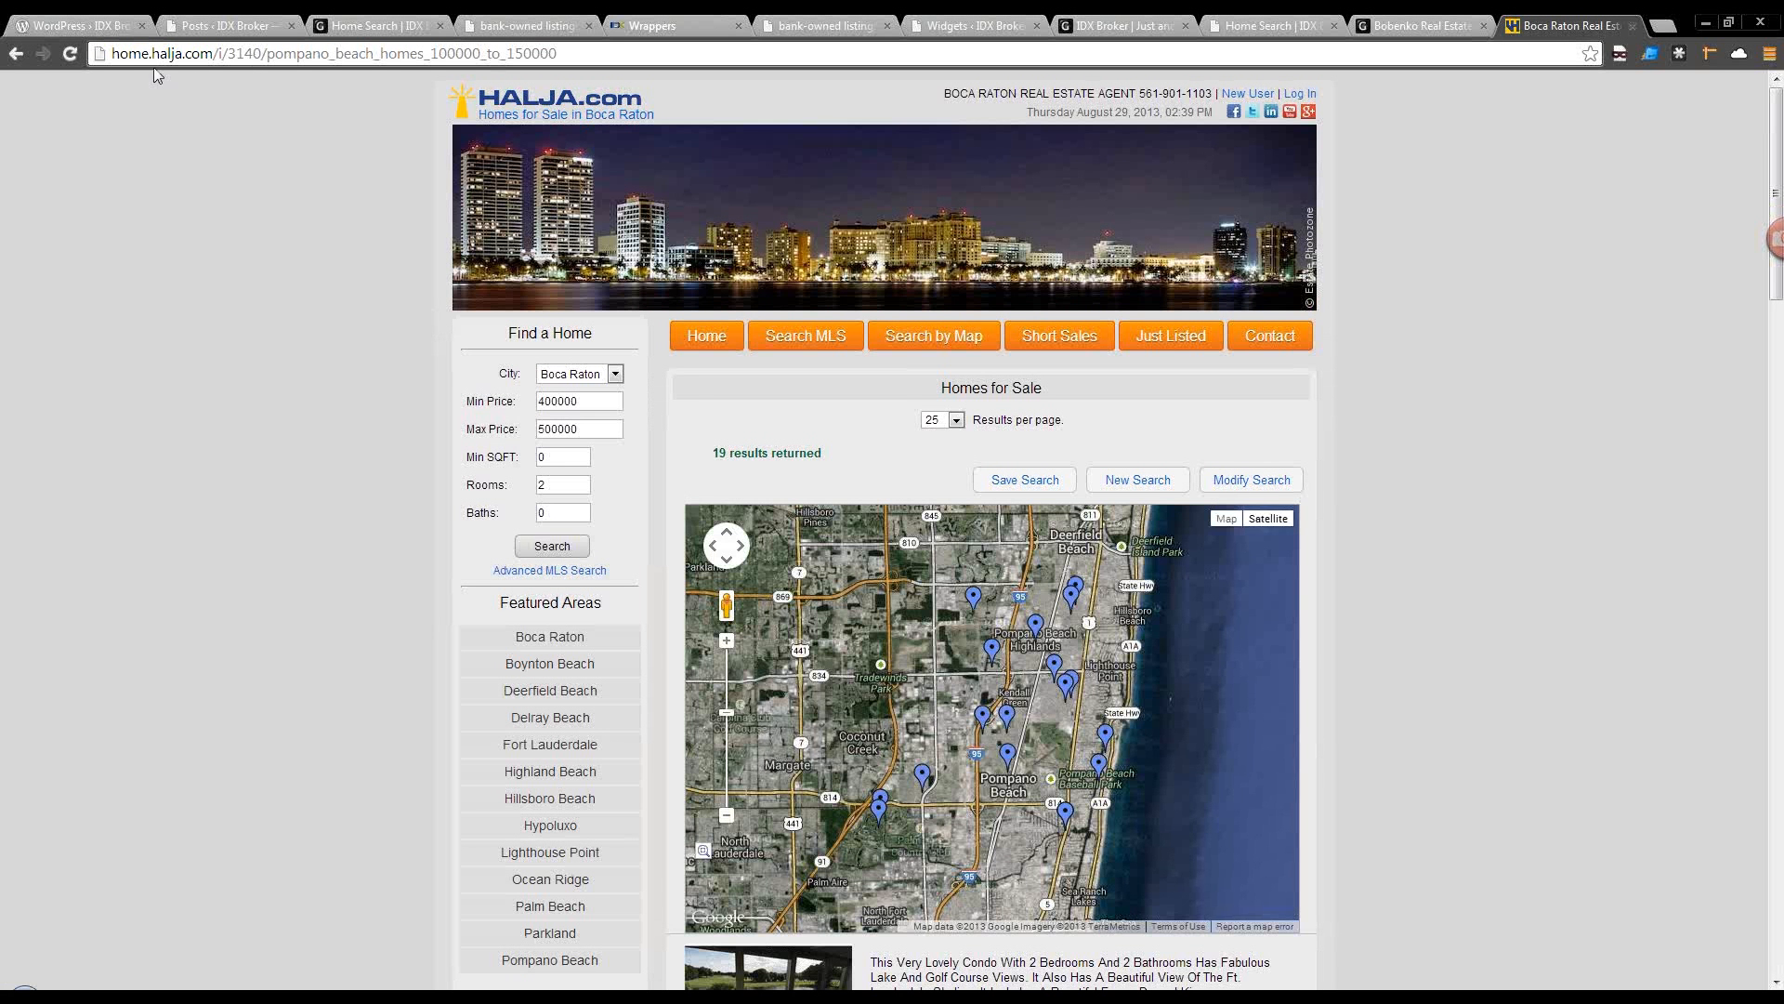
{"action": "left_click", "coordinate": [13, 56]}
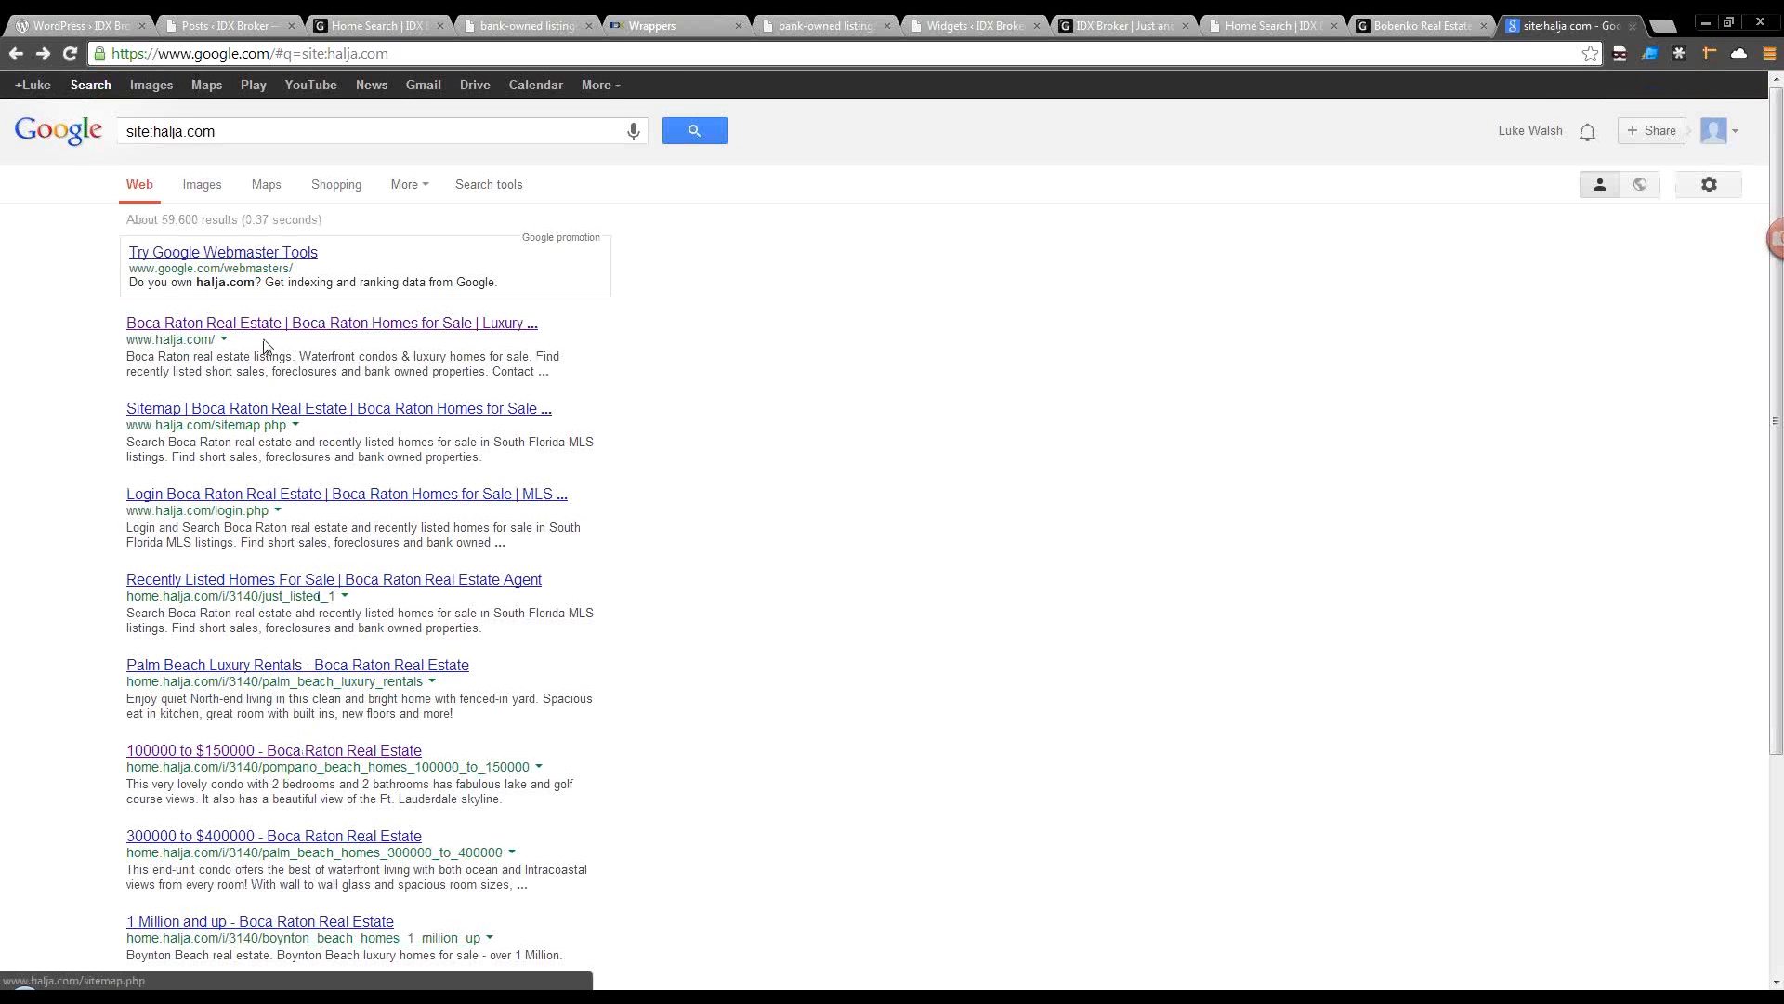
{"action": "left_click_drag", "start_coordinate": [160, 219], "coordinate": [194, 220]}
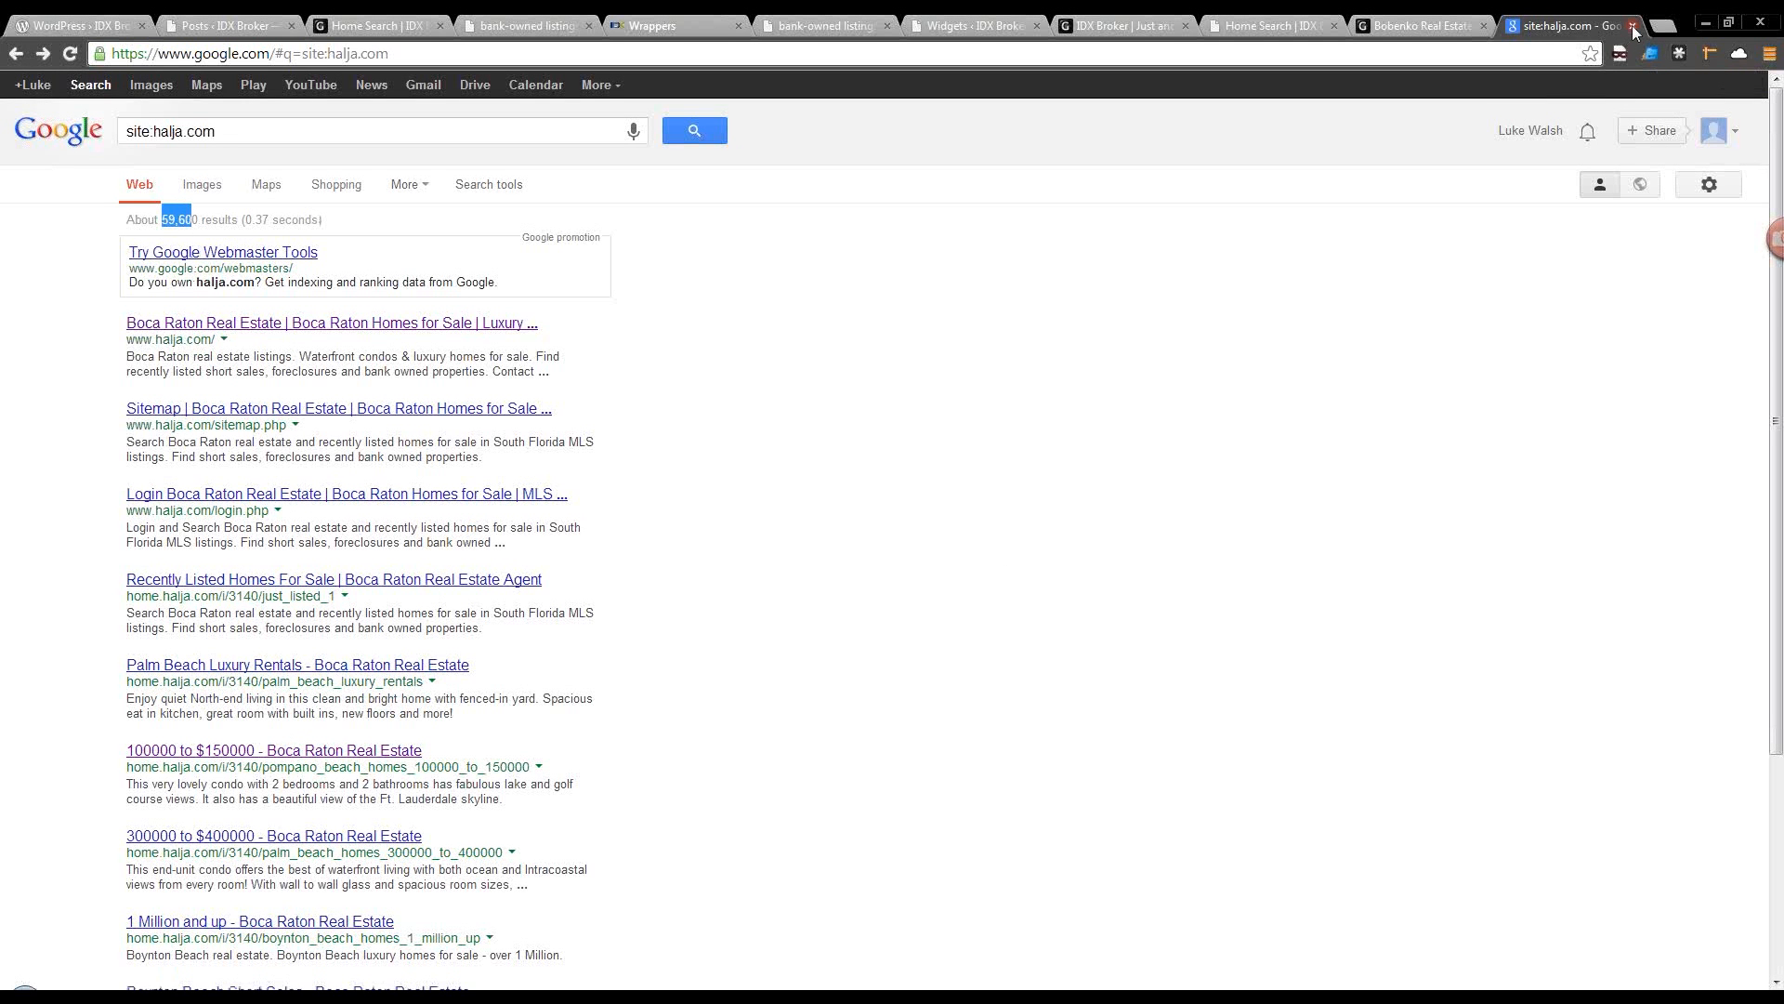
{"action": "left_click", "coordinate": [1632, 29]}
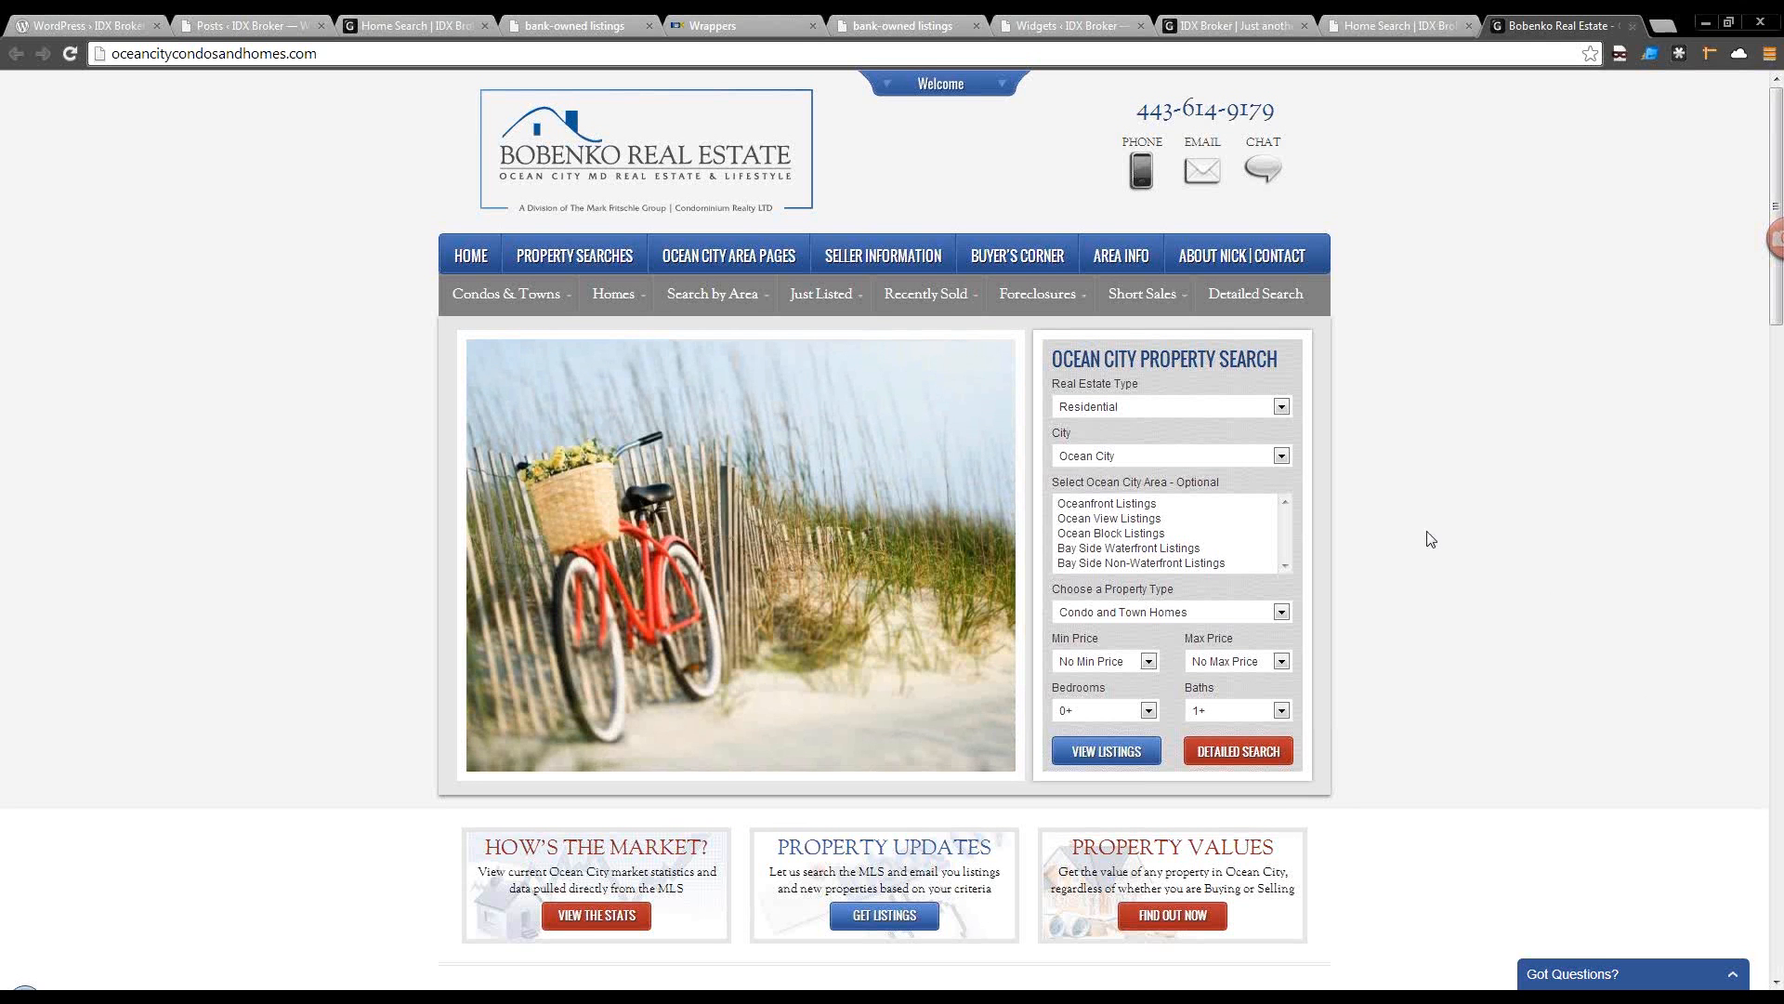
{"action": "scroll", "coordinate": [1430, 538], "scroll_direction": "down", "scroll_amount": 1}
{"action": "scroll", "coordinate": [1431, 539], "scroll_direction": "up", "scroll_amount": 1}
{"action": "left_click", "coordinate": [1386, 28]}
{"action": "left_click", "coordinate": [1371, 51]}
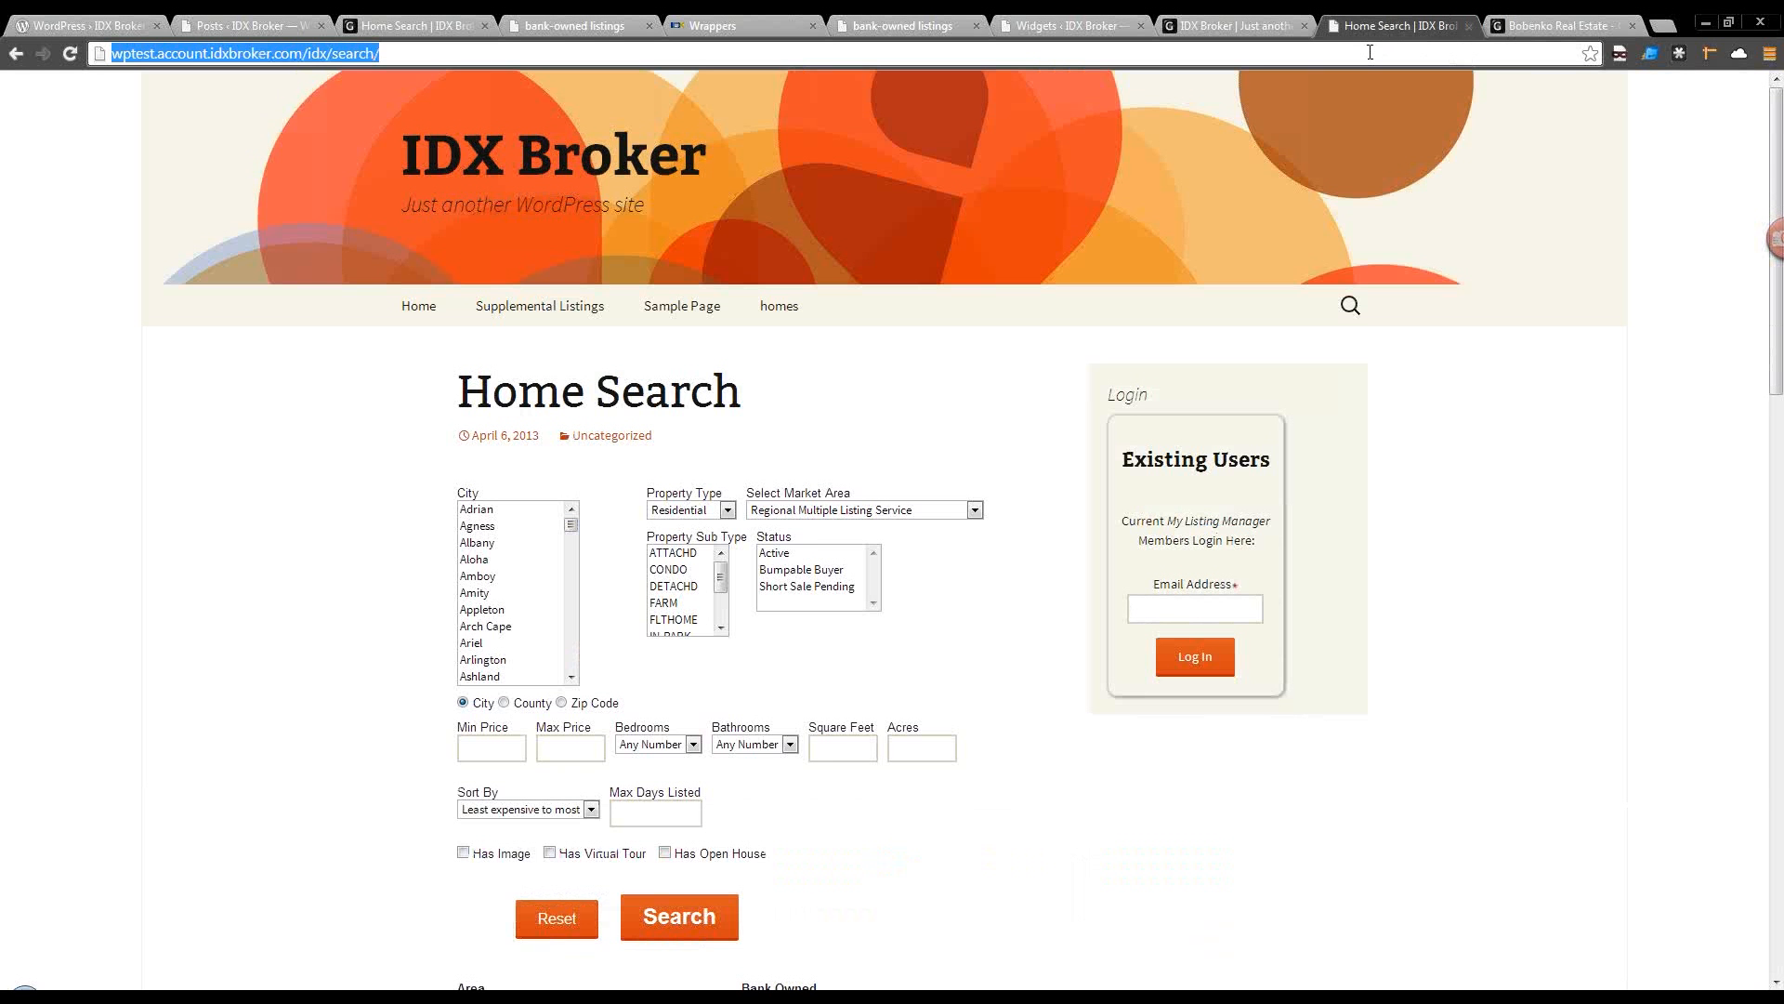
{"action": "type", "text": "idxbro"}
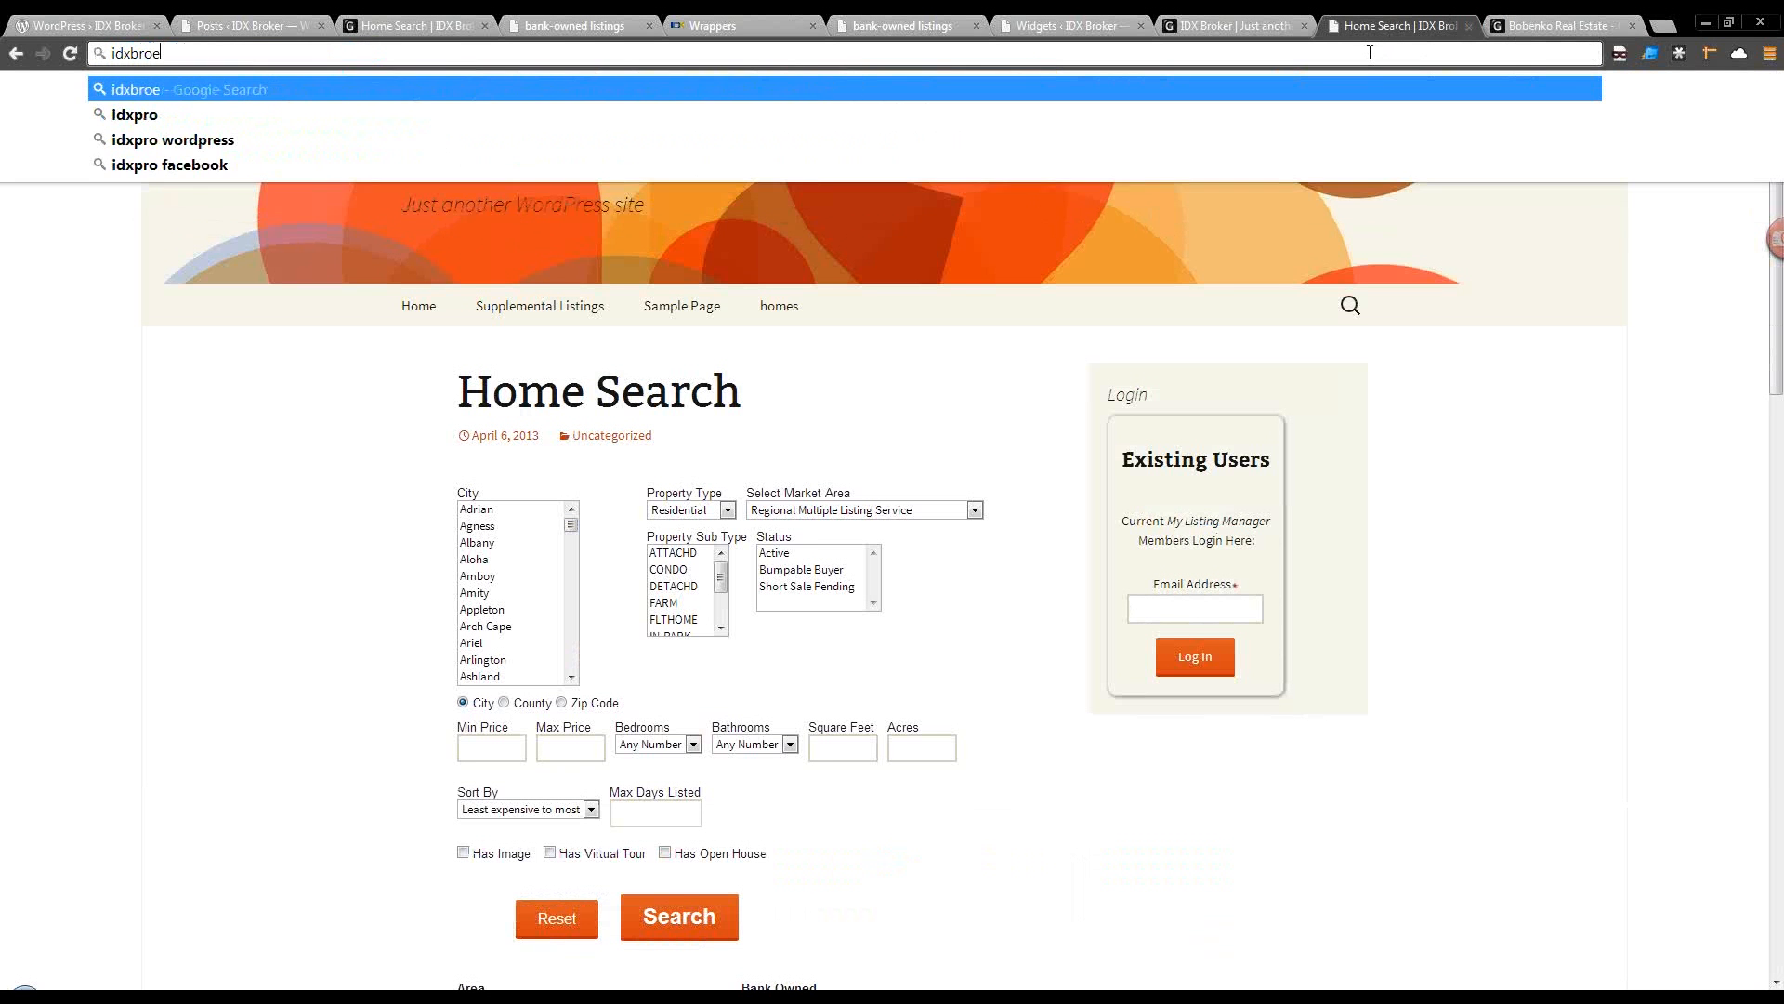
{"action": "type", "text": "ker"}
{"action": "key", "text": "Return"}
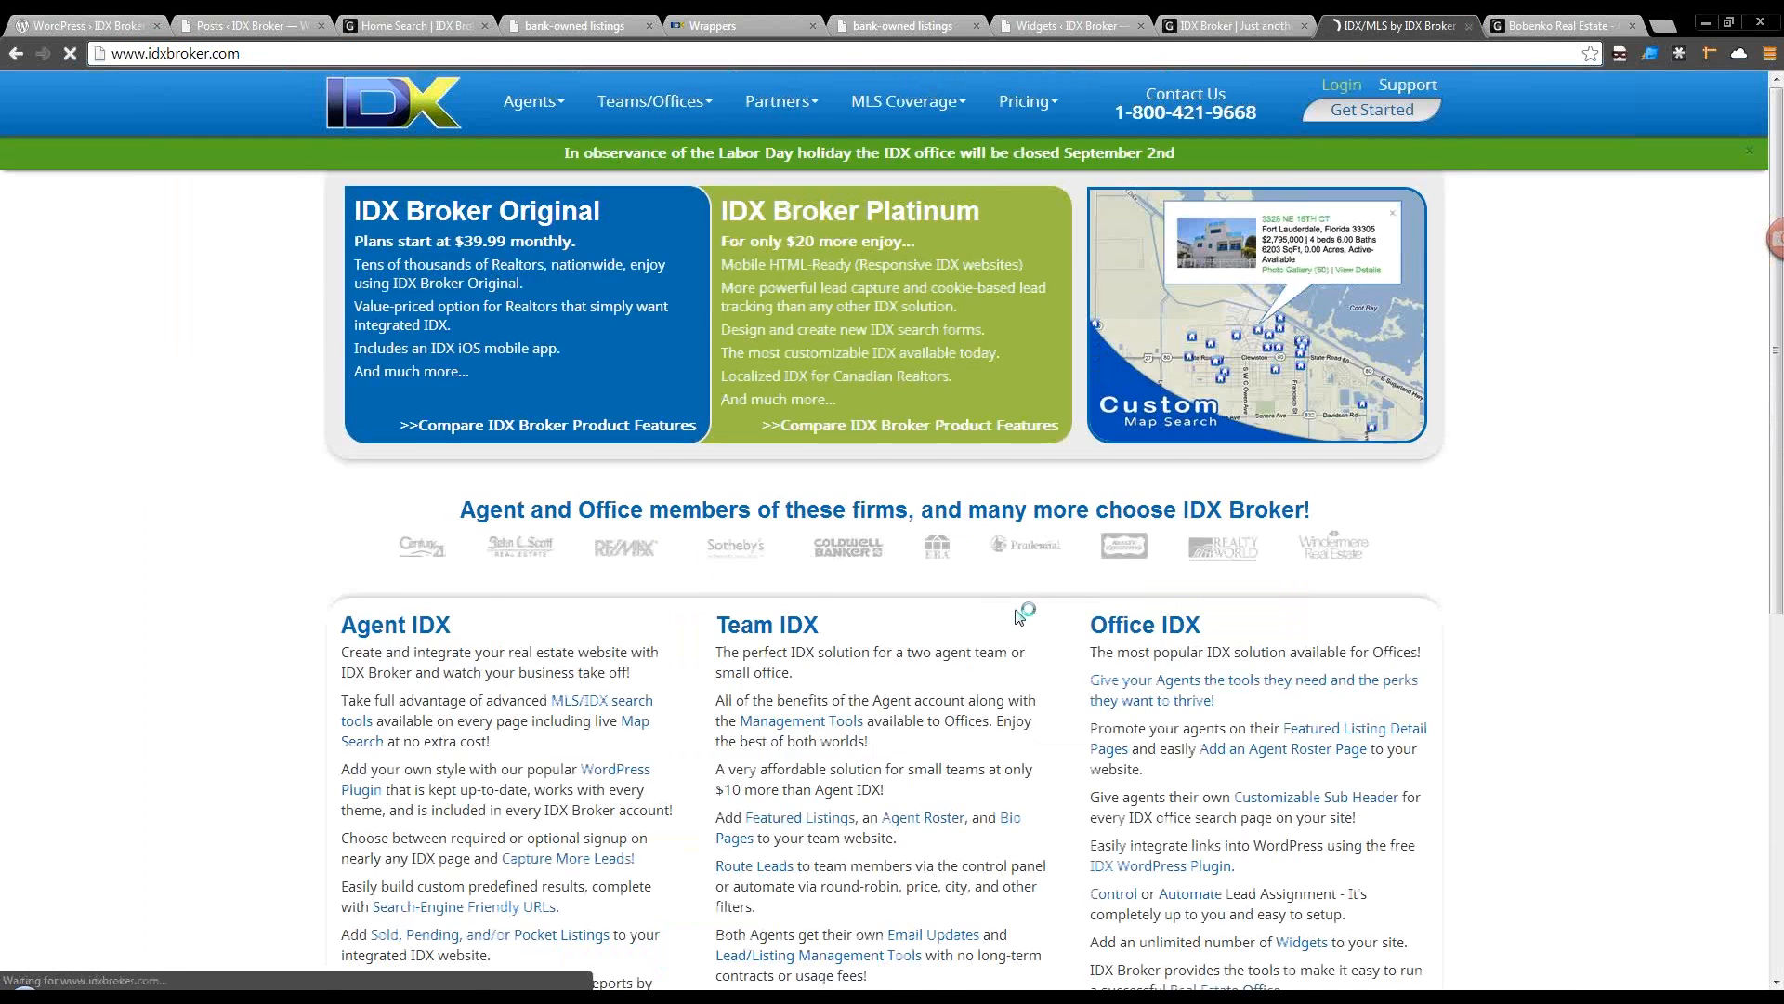
Open the IDX Broker Developer Program page and view its list of partners.
{"action": "scroll", "coordinate": [1013, 610], "scroll_direction": "down", "scroll_amount": 4}
{"action": "scroll", "coordinate": [1005, 613], "scroll_direction": "down", "scroll_amount": 5}
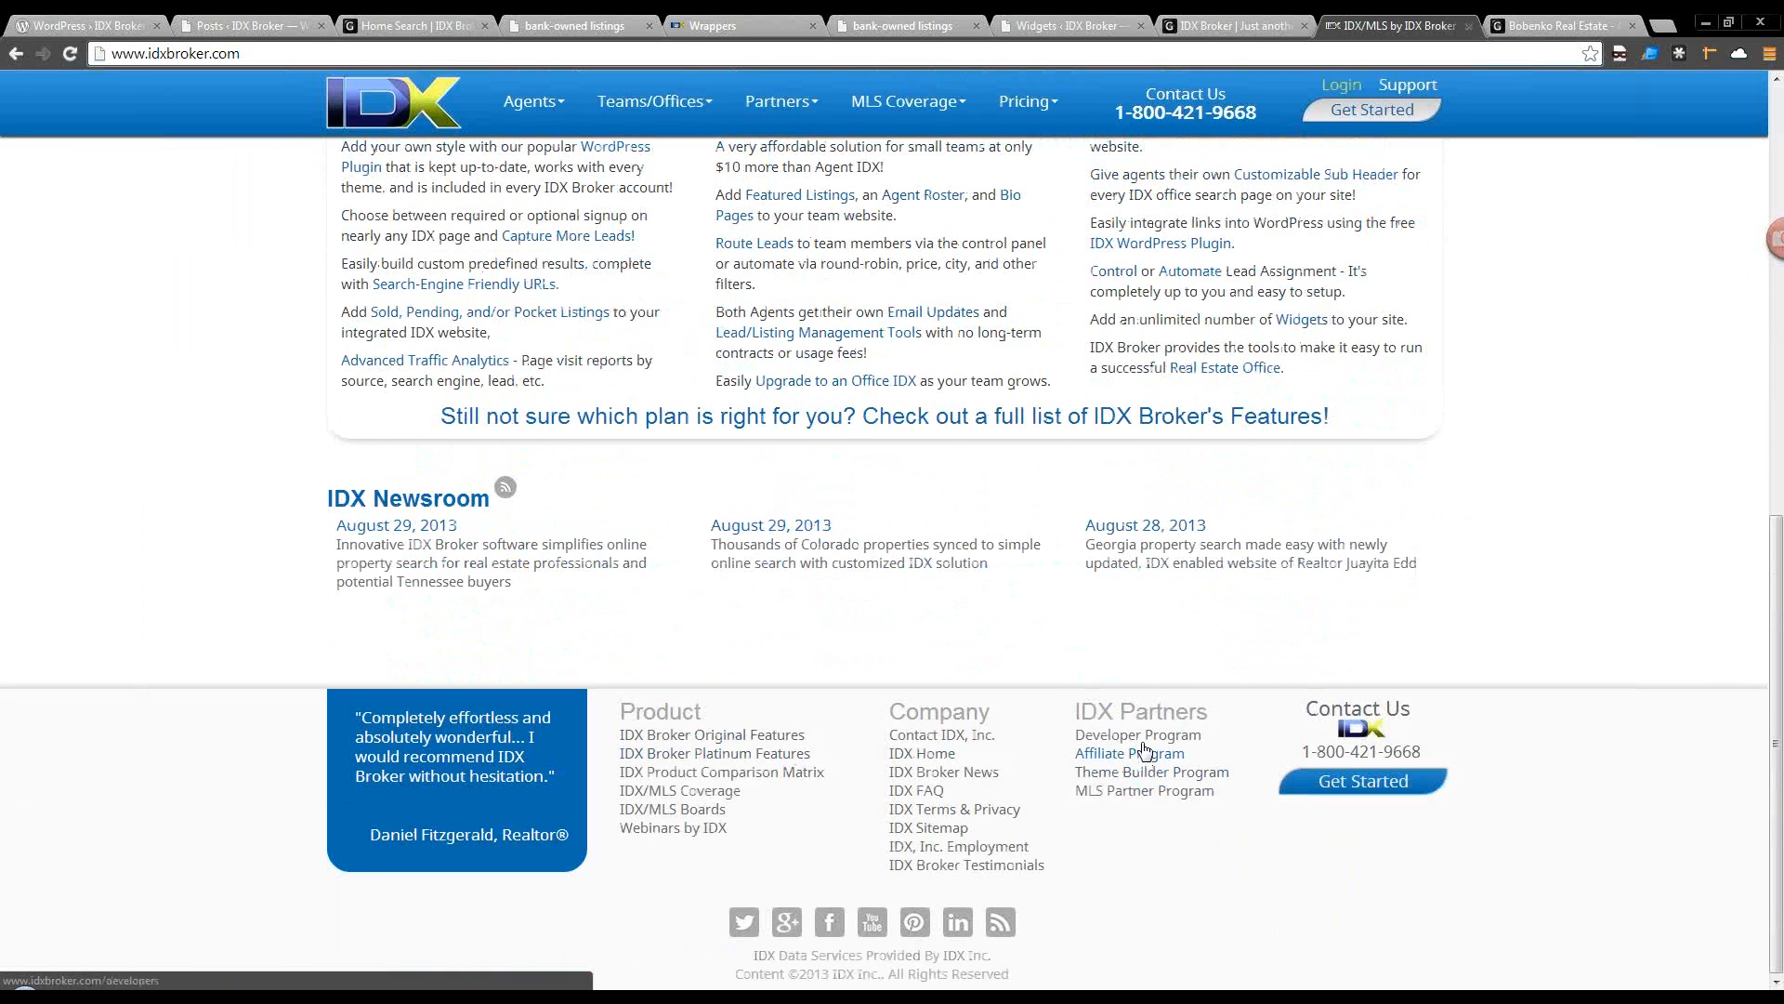
{"action": "left_click", "coordinate": [1141, 738]}
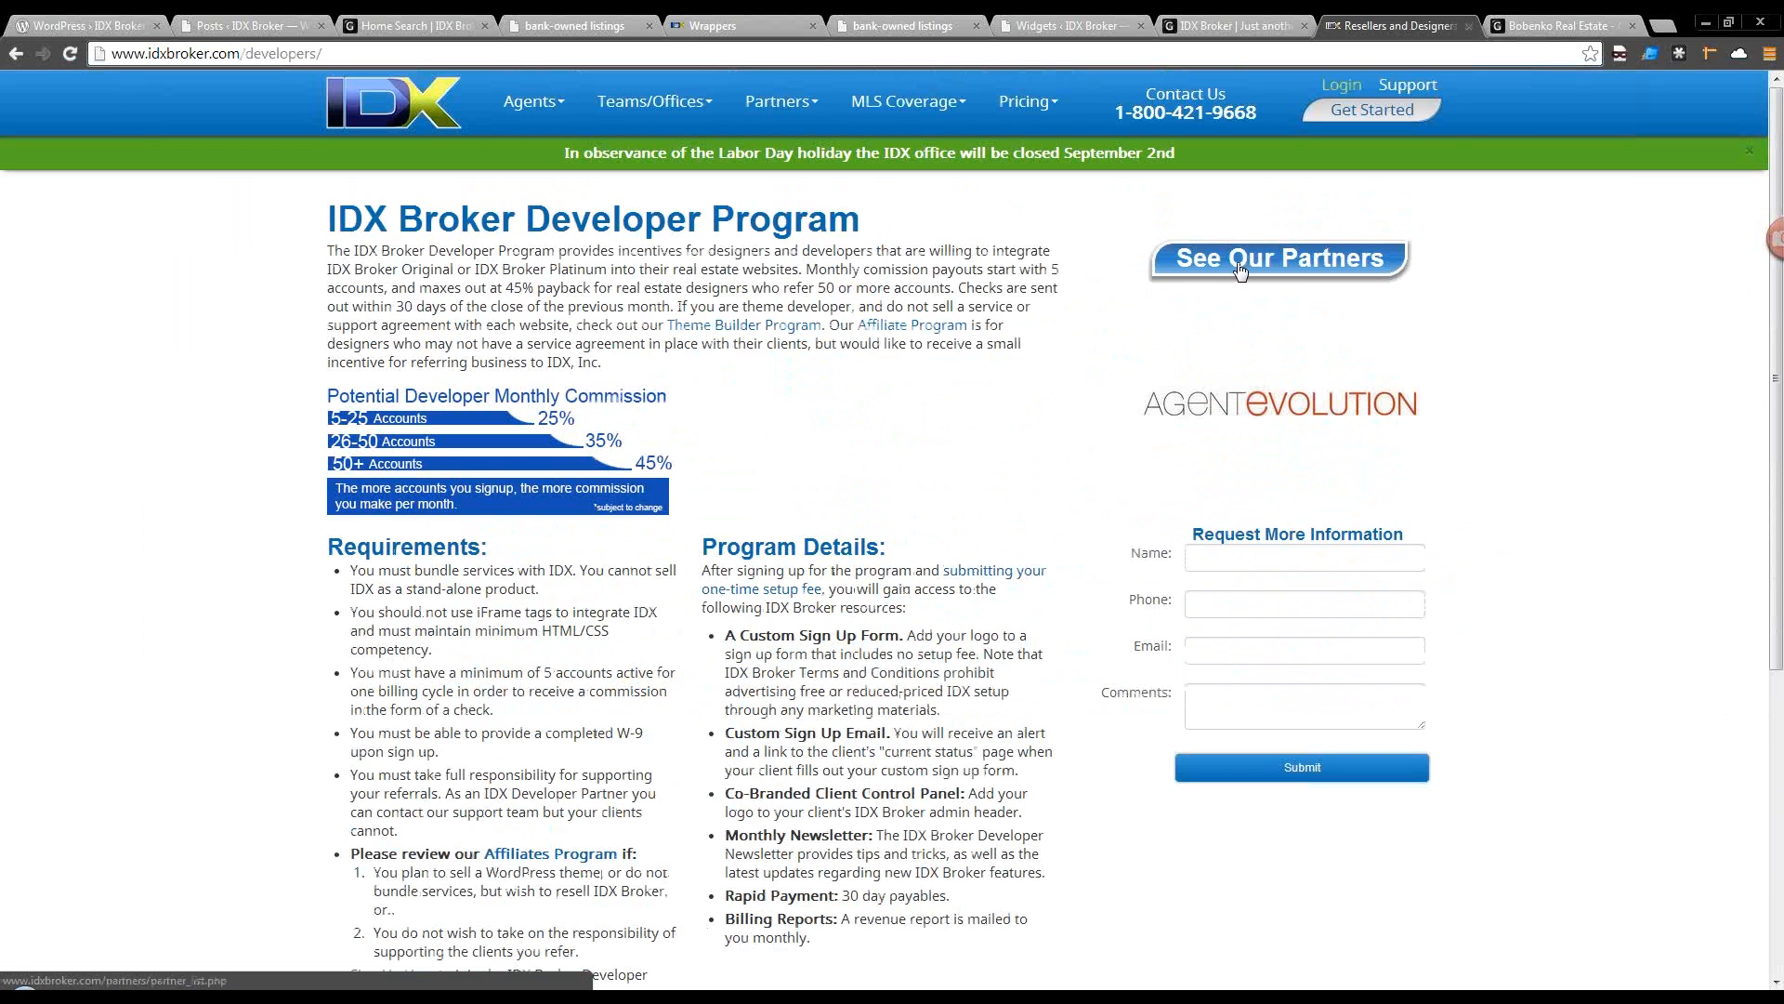
{"action": "left_click", "coordinate": [1243, 269]}
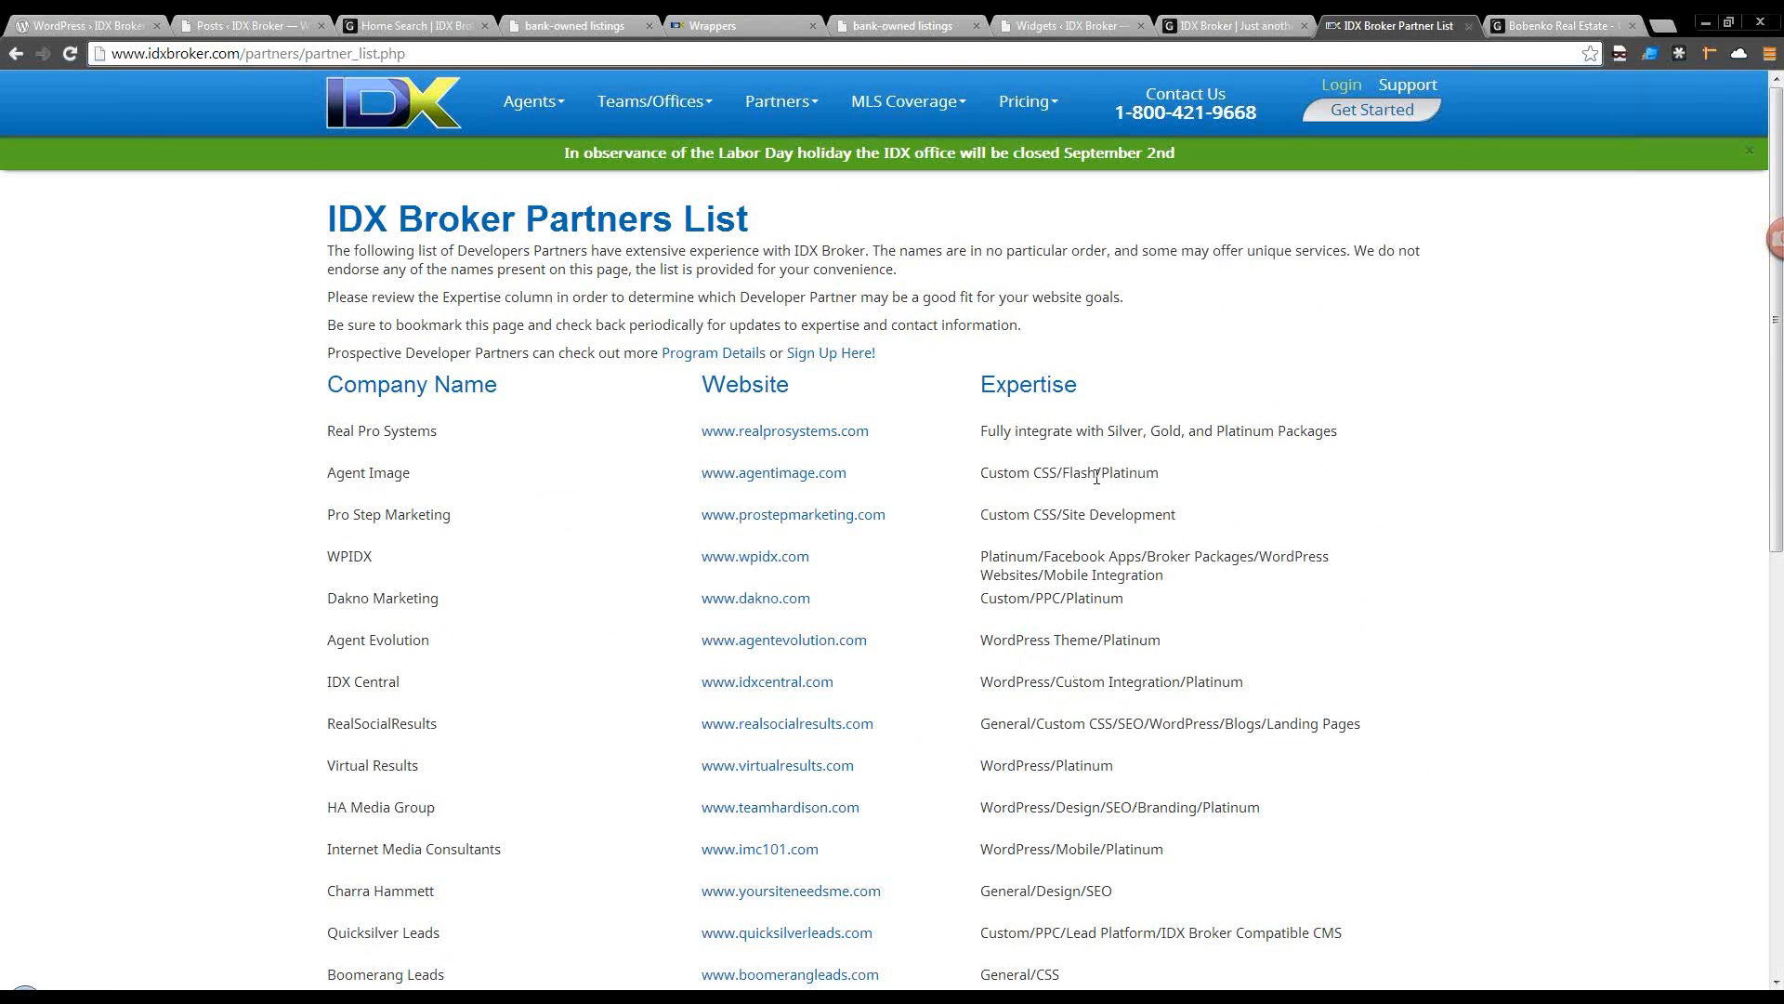
Examine the Bobenko Real Estate home page from its navigation and property search down to the blog posts and footer.
{"action": "left_click", "coordinate": [1557, 26]}
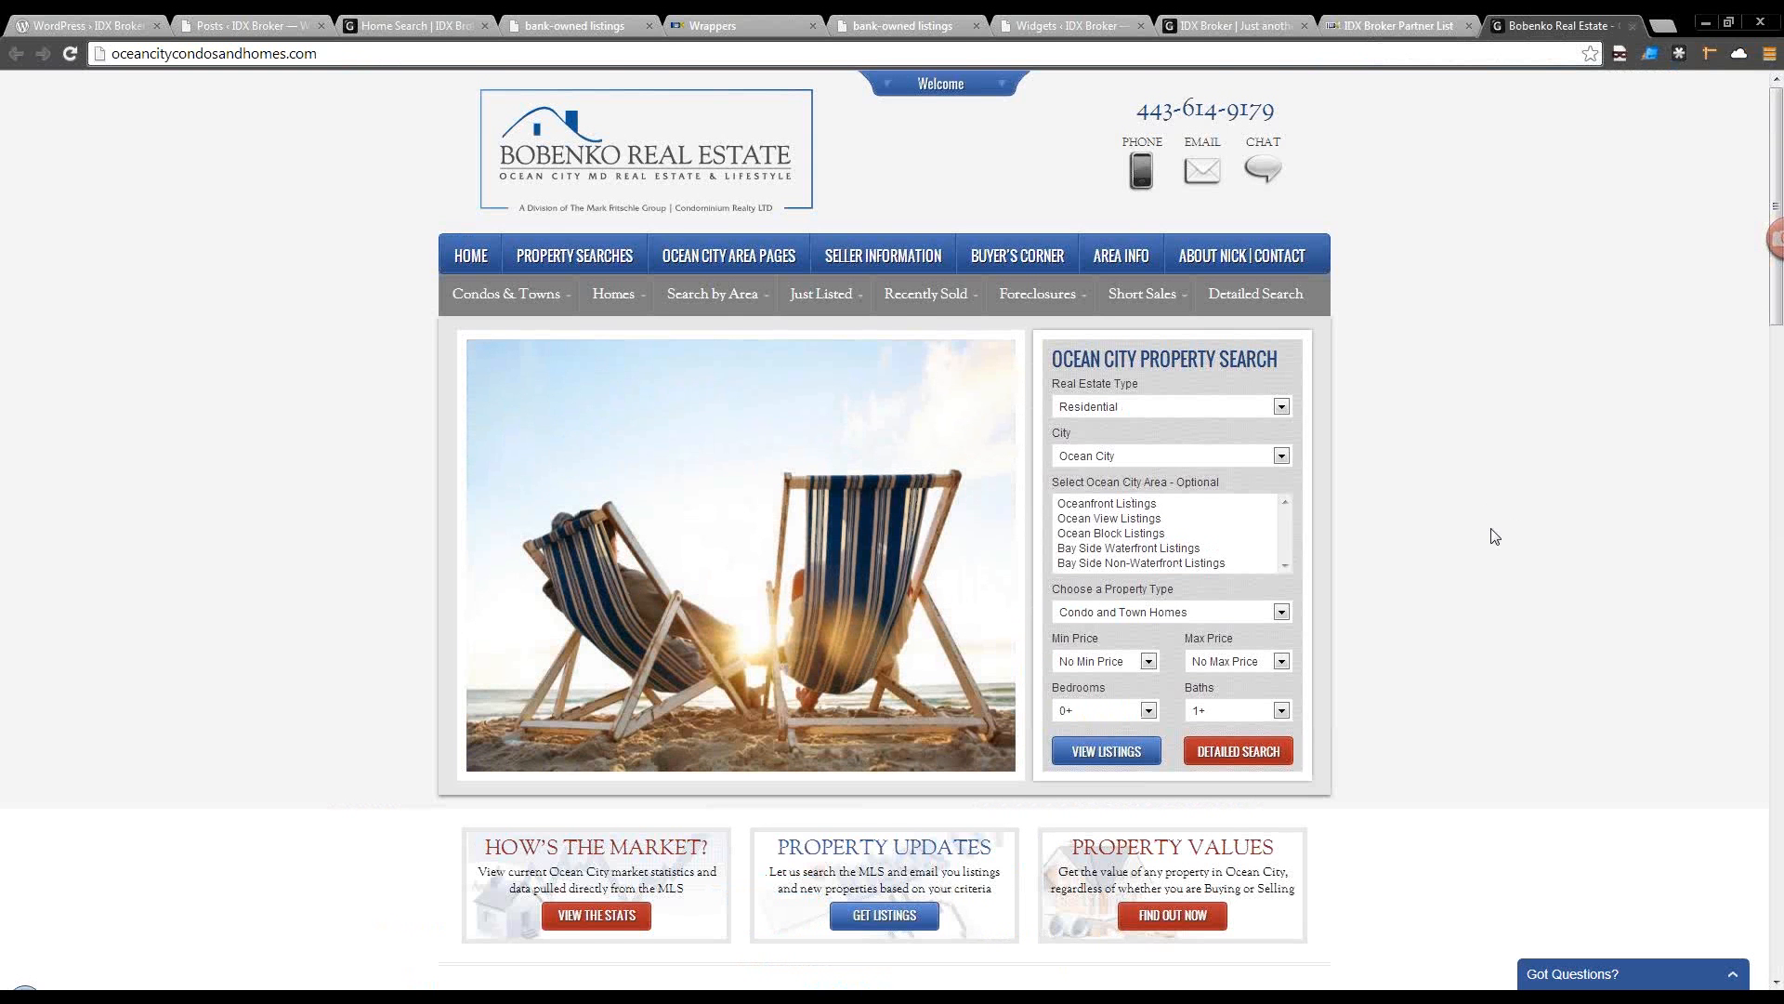
{"action": "scroll", "coordinate": [1493, 536], "scroll_direction": "down", "scroll_amount": 2}
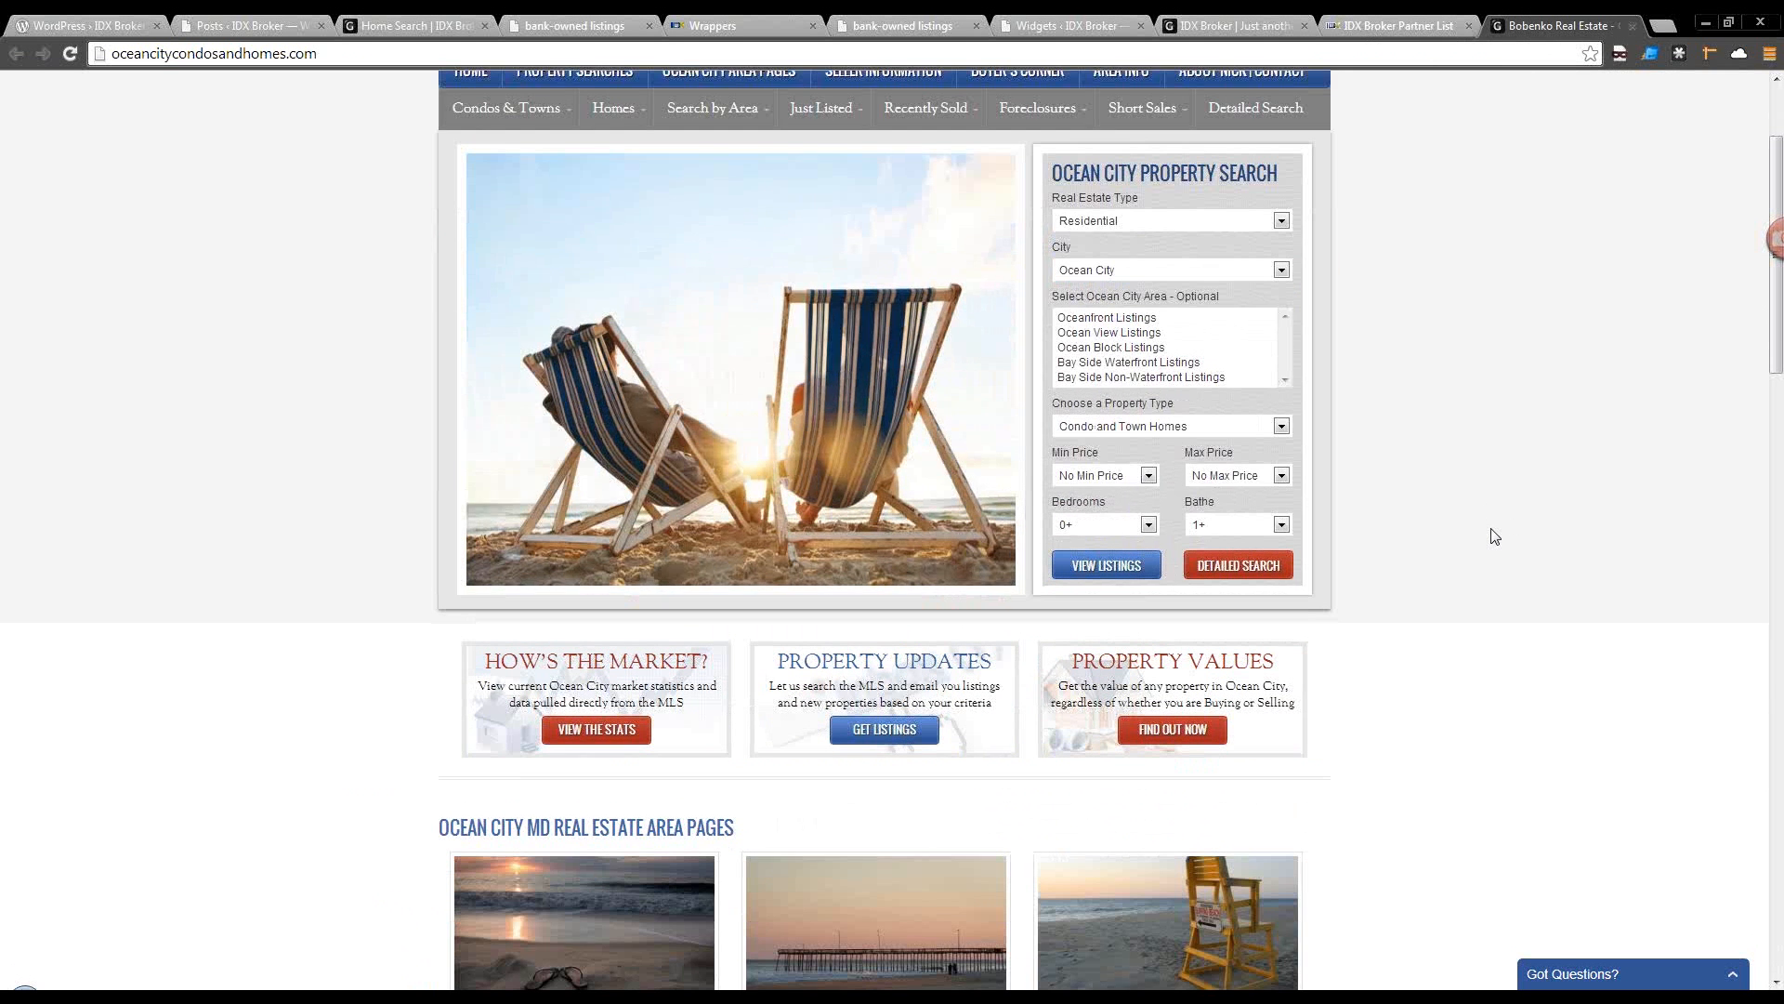
{"action": "scroll", "coordinate": [1494, 536], "scroll_direction": "down", "scroll_amount": 2}
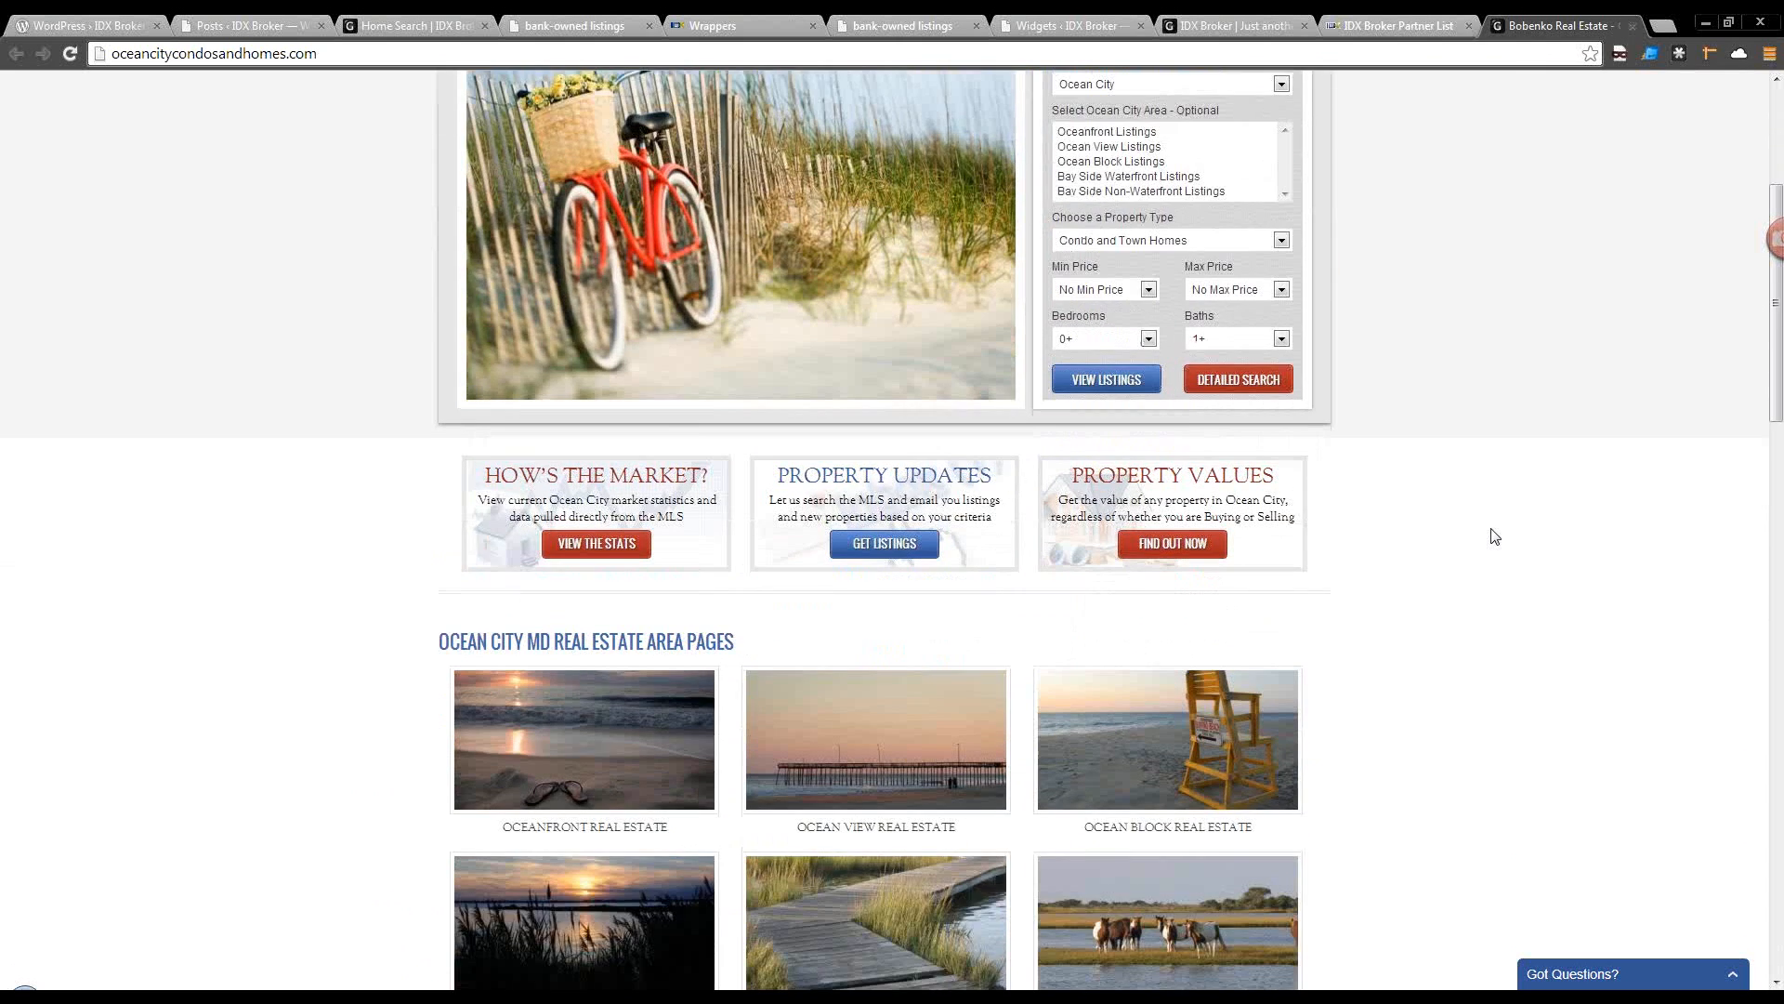
{"action": "scroll", "coordinate": [1493, 537], "scroll_direction": "down", "scroll_amount": 10}
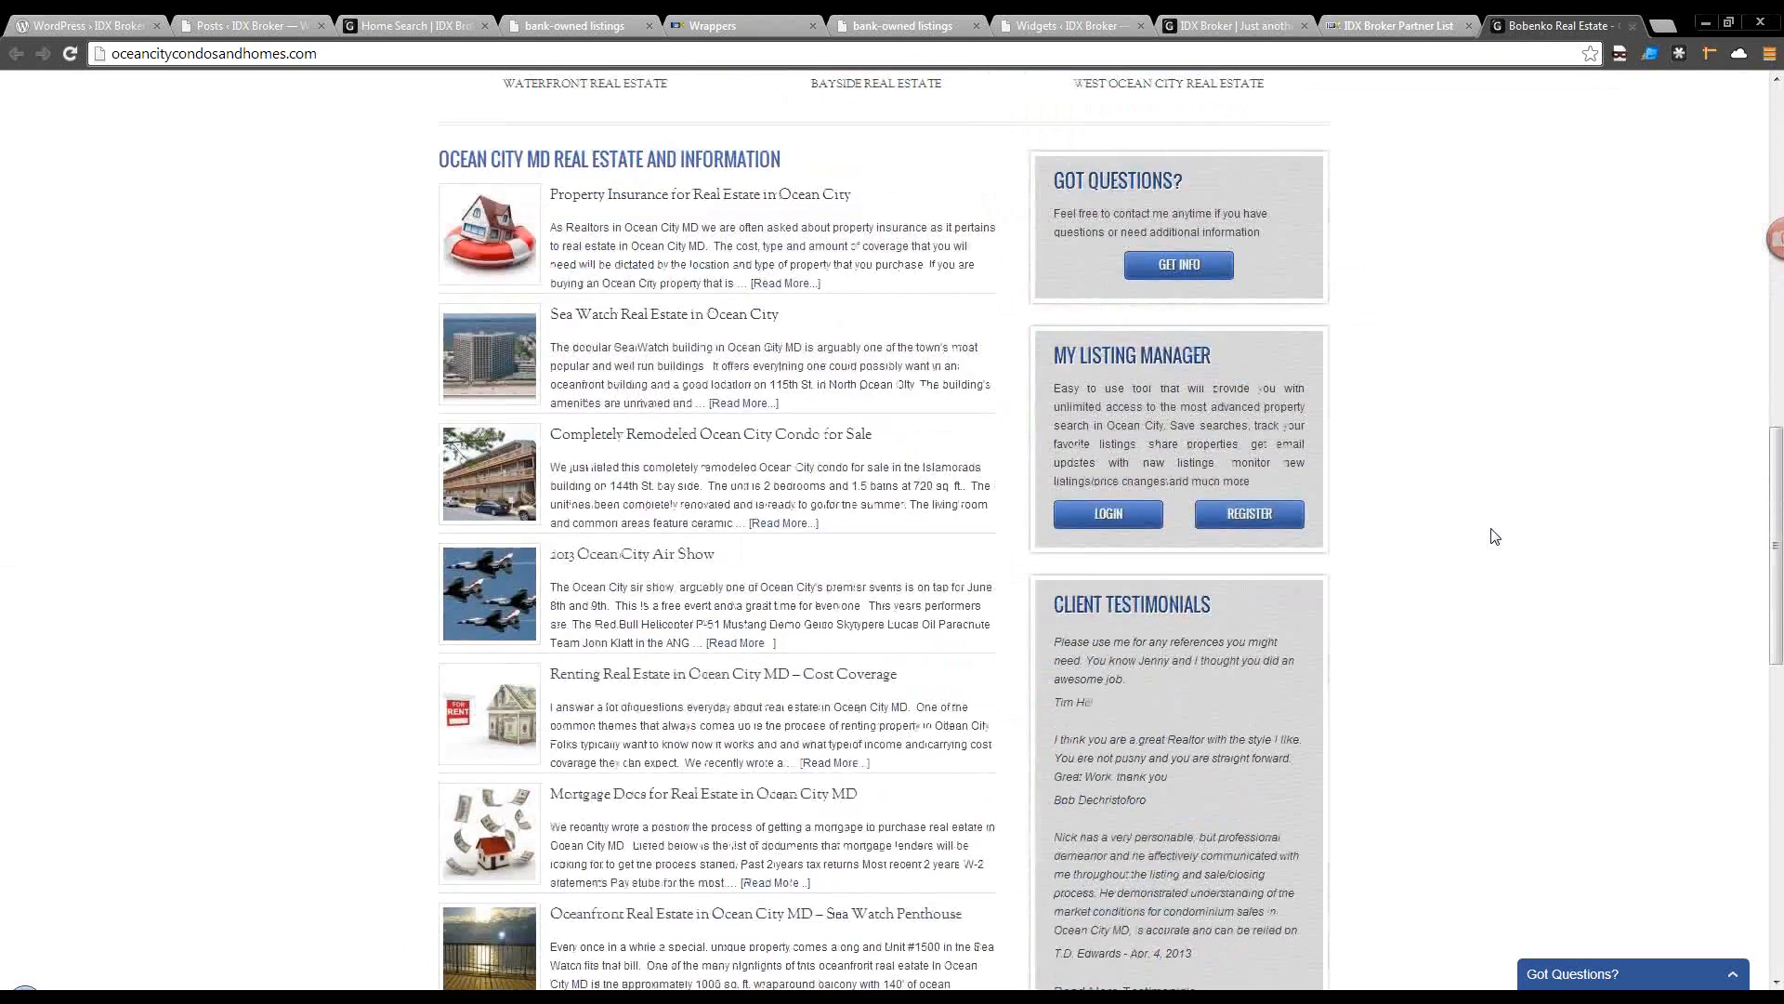
{"action": "scroll", "coordinate": [1493, 536], "scroll_direction": "up", "scroll_amount": 15}
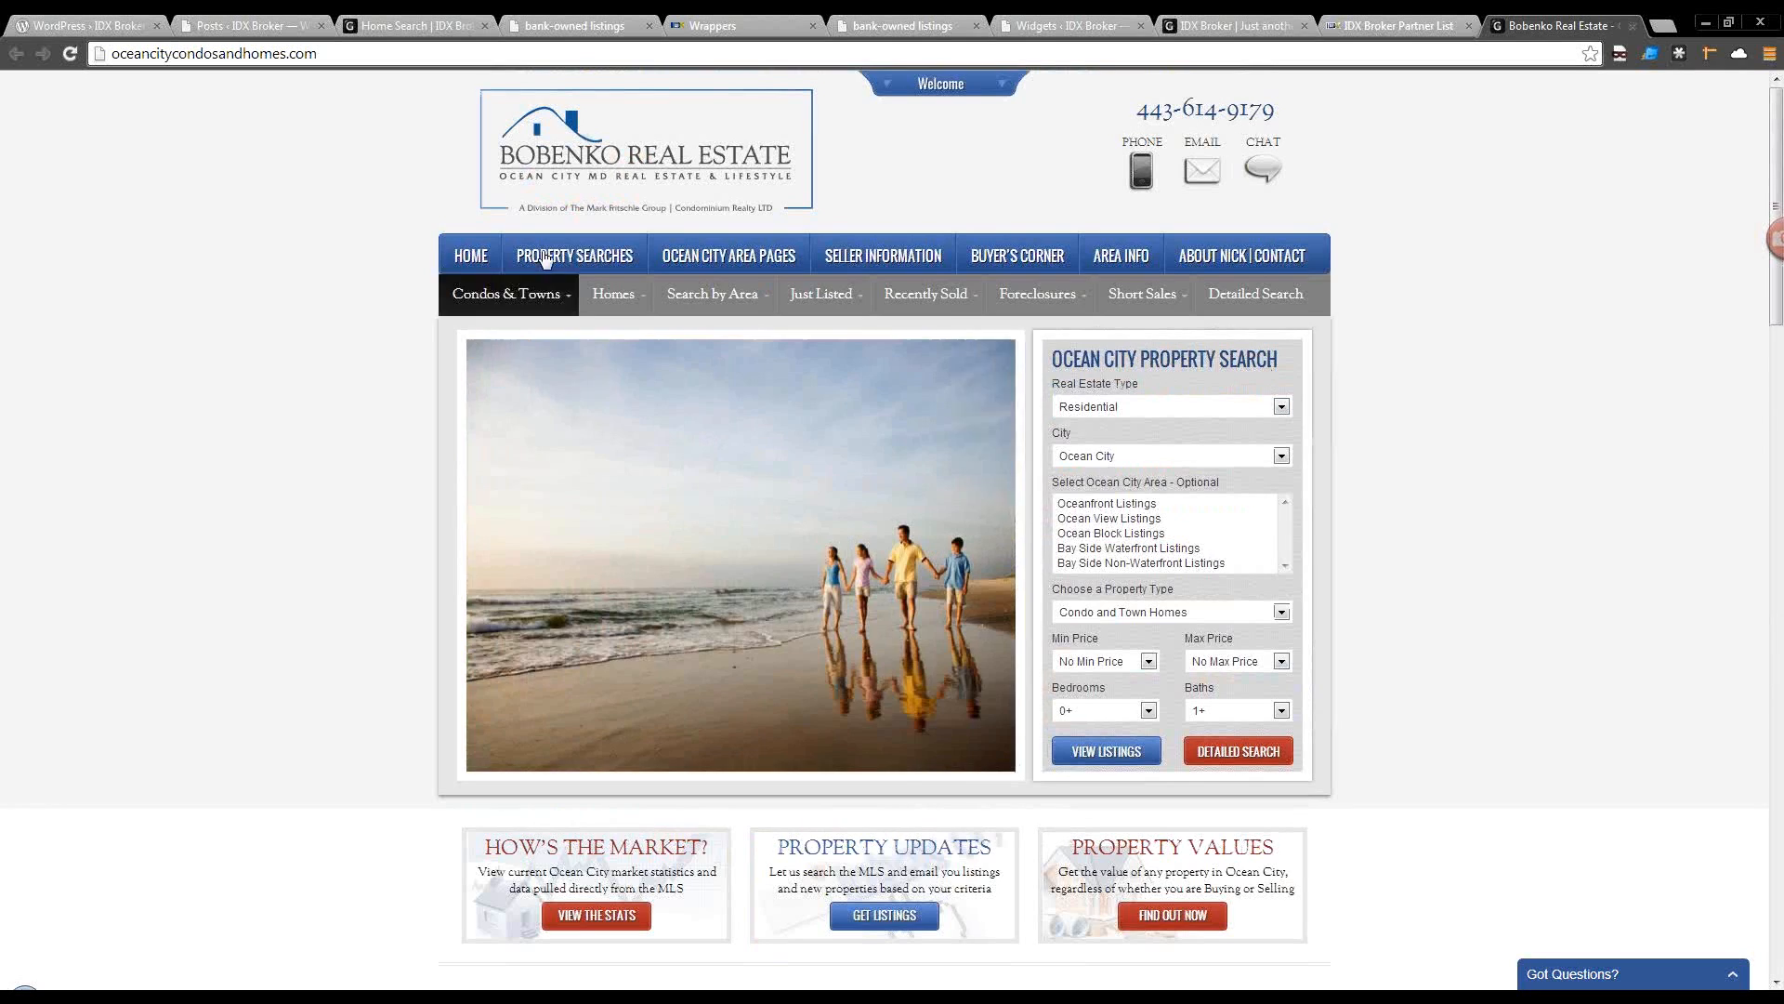
{"action": "scroll", "coordinate": [1477, 702], "scroll_direction": "down", "scroll_amount": 13}
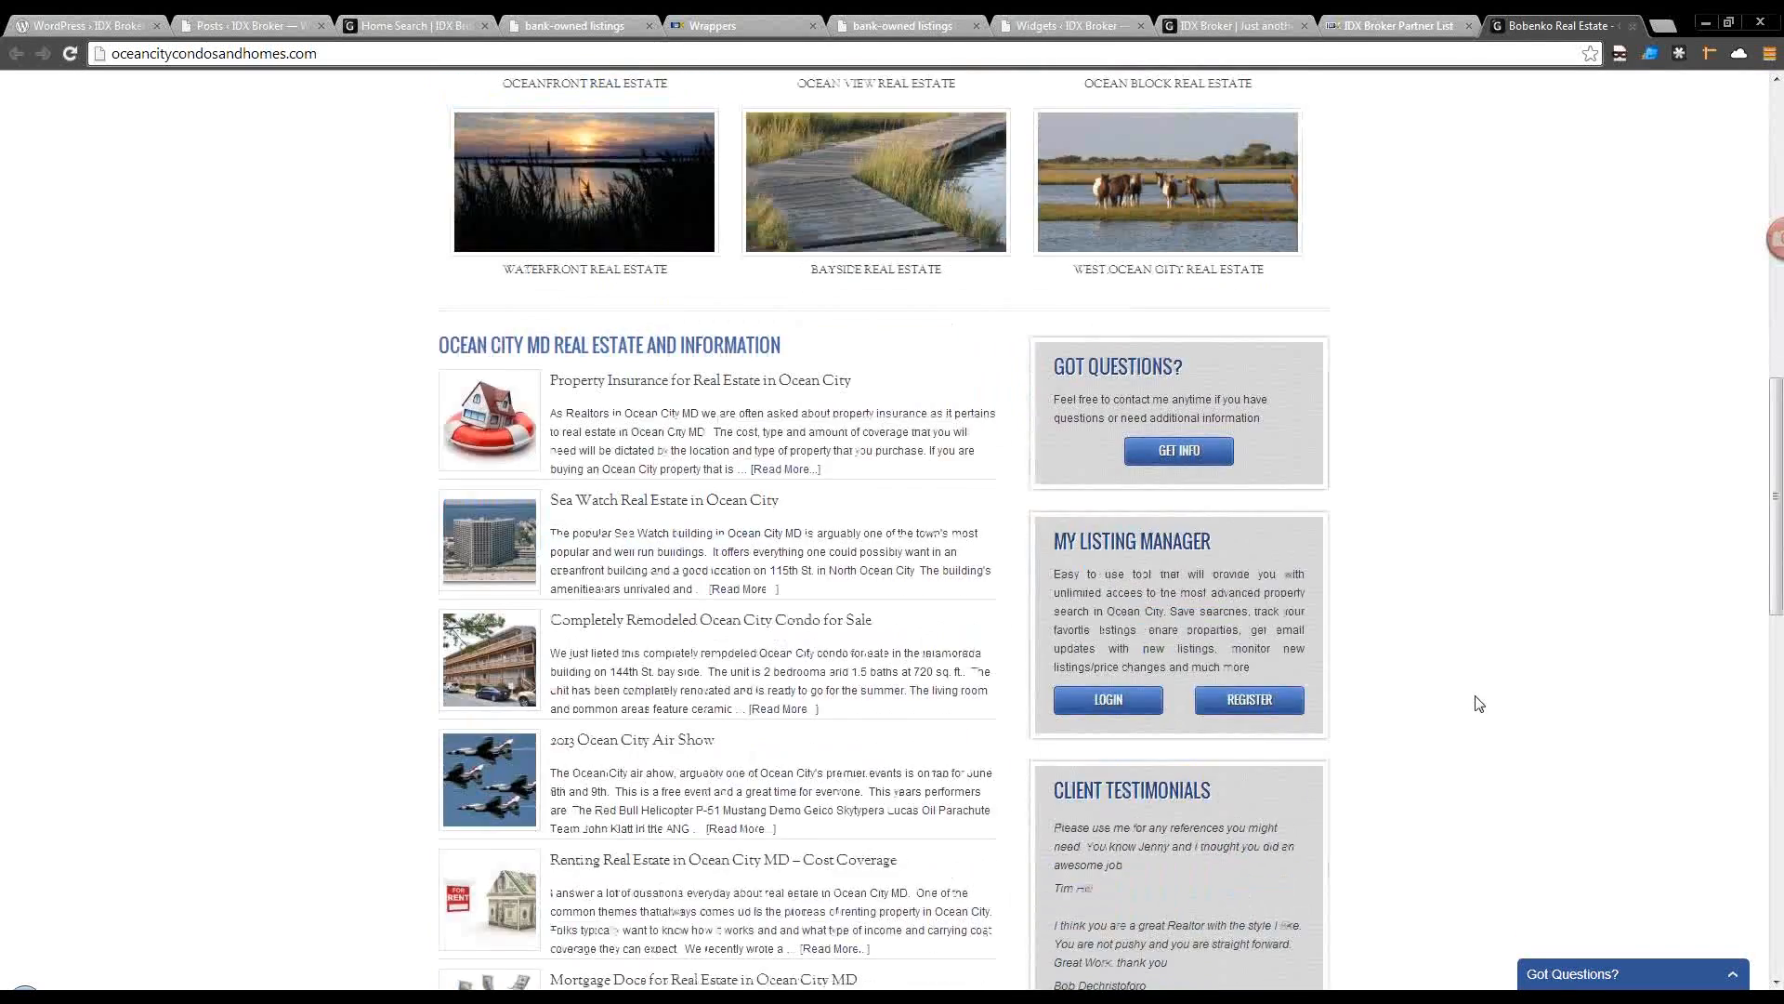
{"action": "scroll", "coordinate": [1478, 703], "scroll_direction": "down", "scroll_amount": 14}
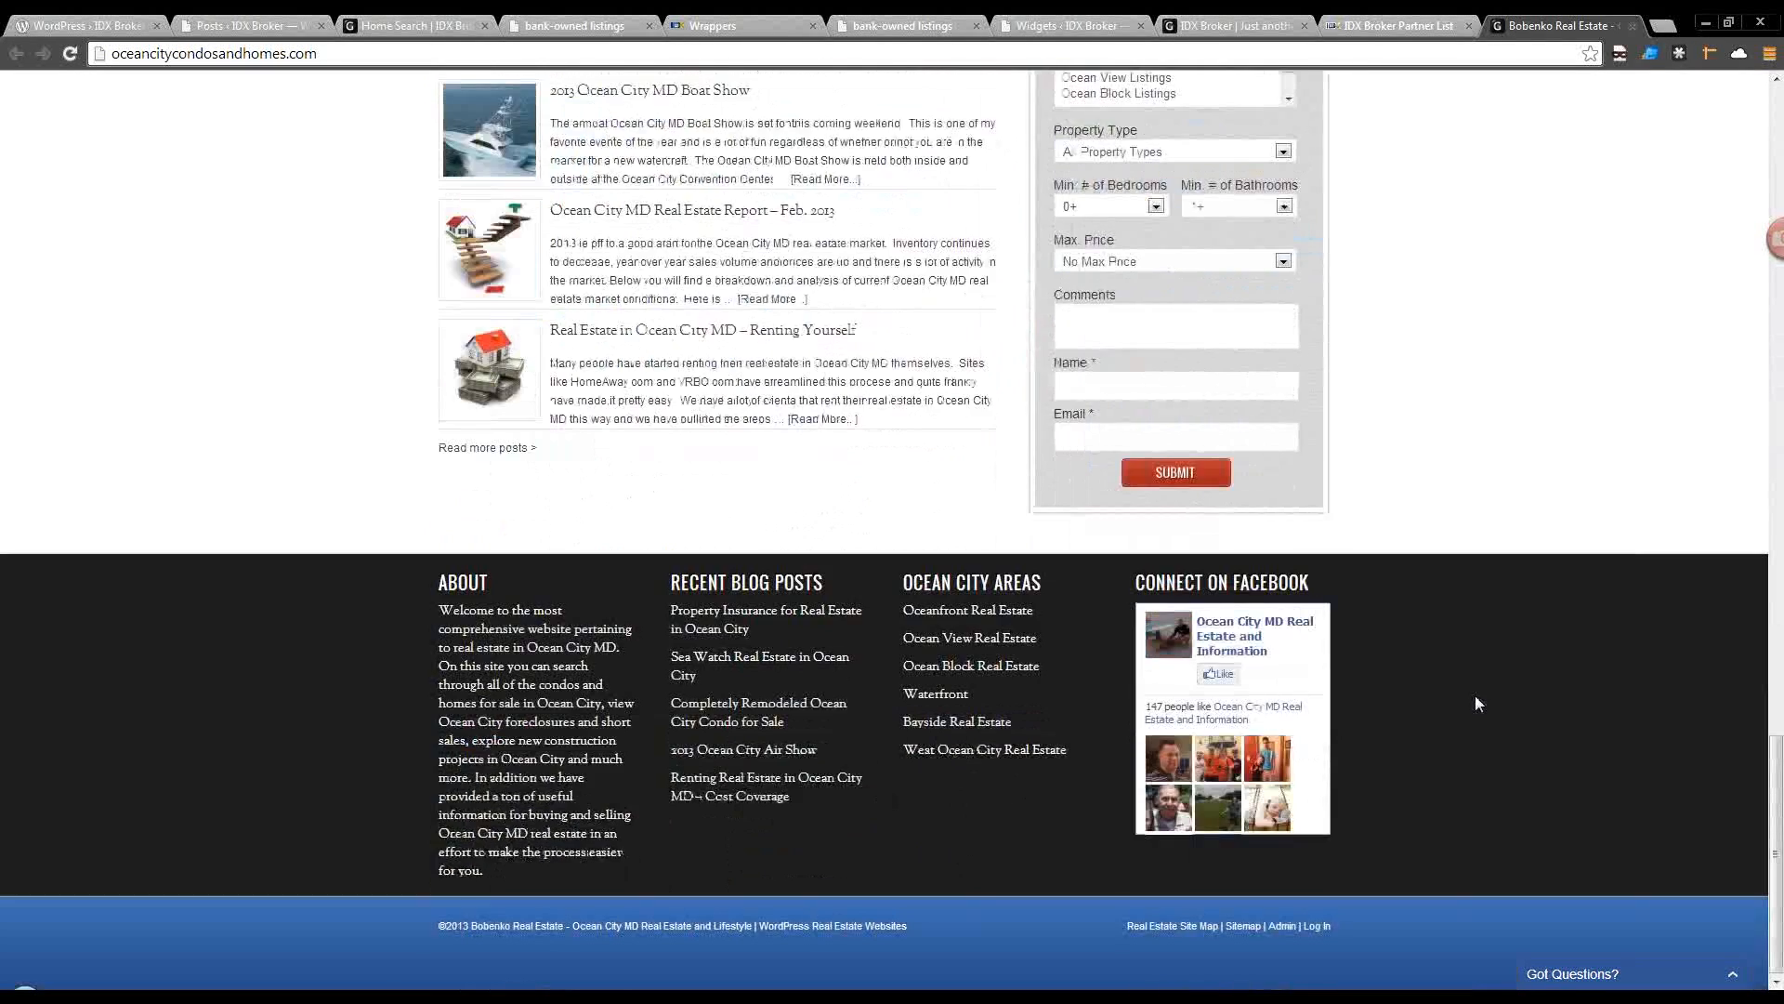
{"action": "scroll", "coordinate": [1475, 697], "scroll_direction": "up", "scroll_amount": 20}
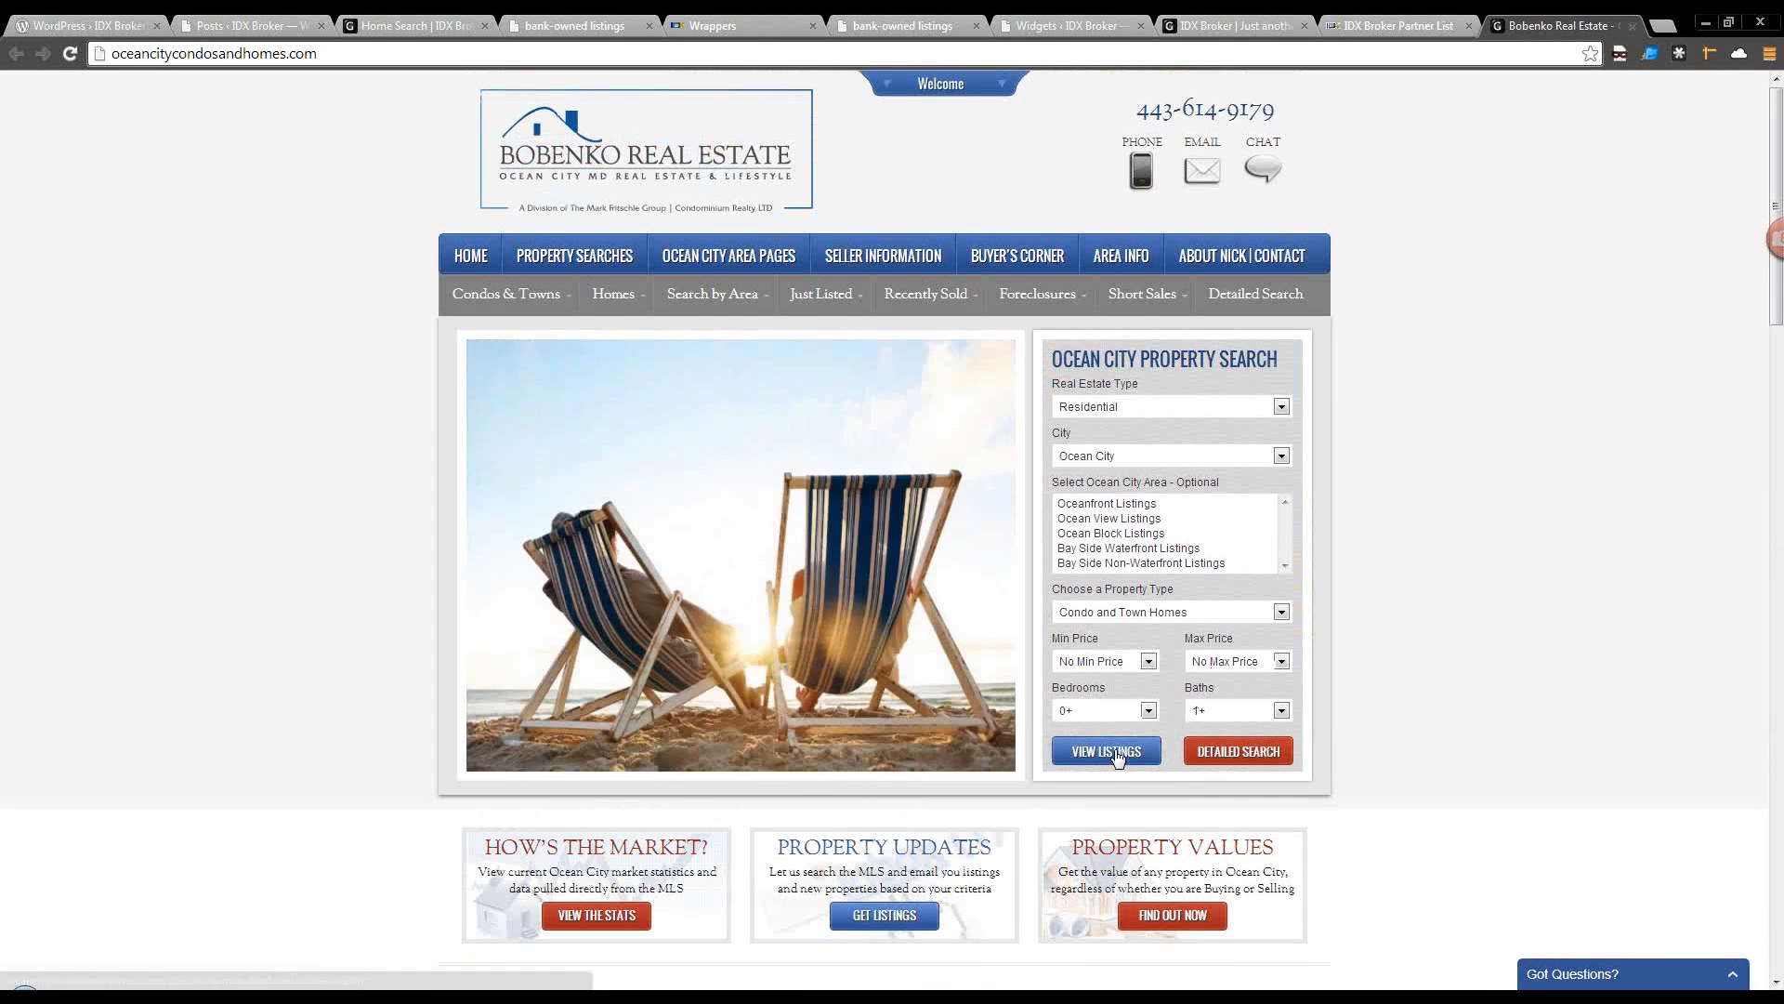
View the property type options in the Ocean City search, and open and review the Oceanfront Homes listings page.
{"action": "left_click", "coordinate": [1108, 611]}
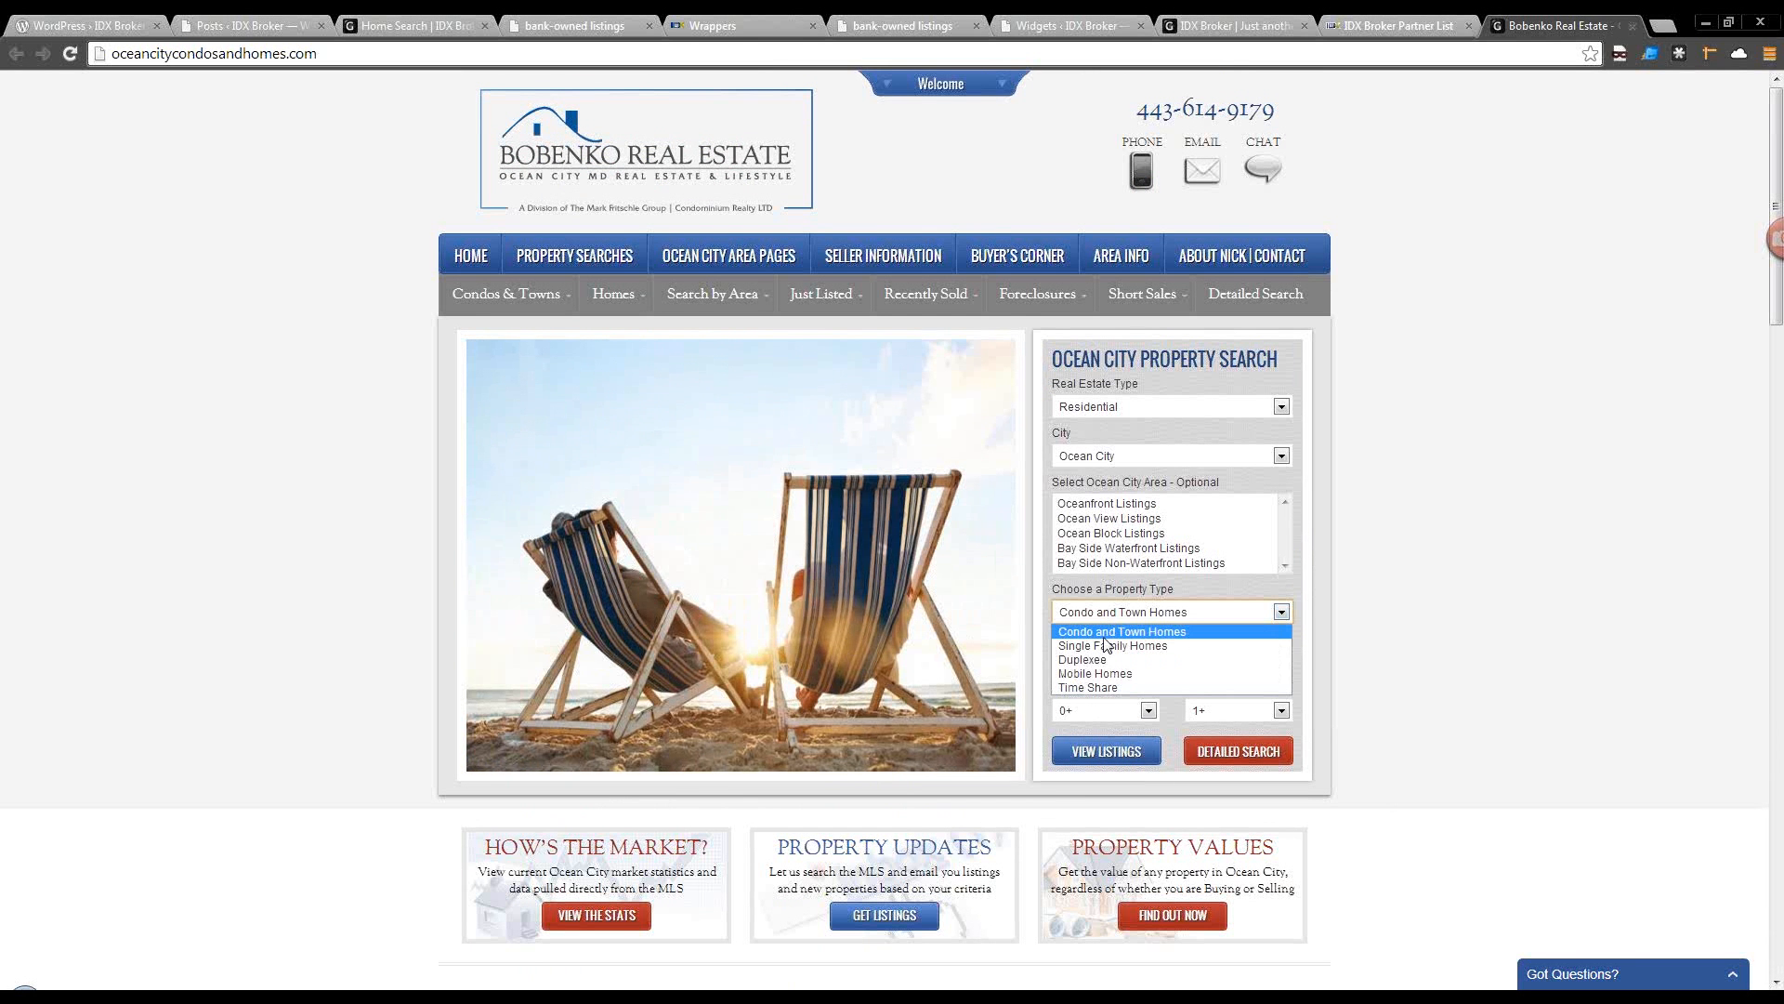
{"action": "left_click", "coordinate": [1273, 612]}
{"action": "mouse_move", "coordinate": [659, 295]}
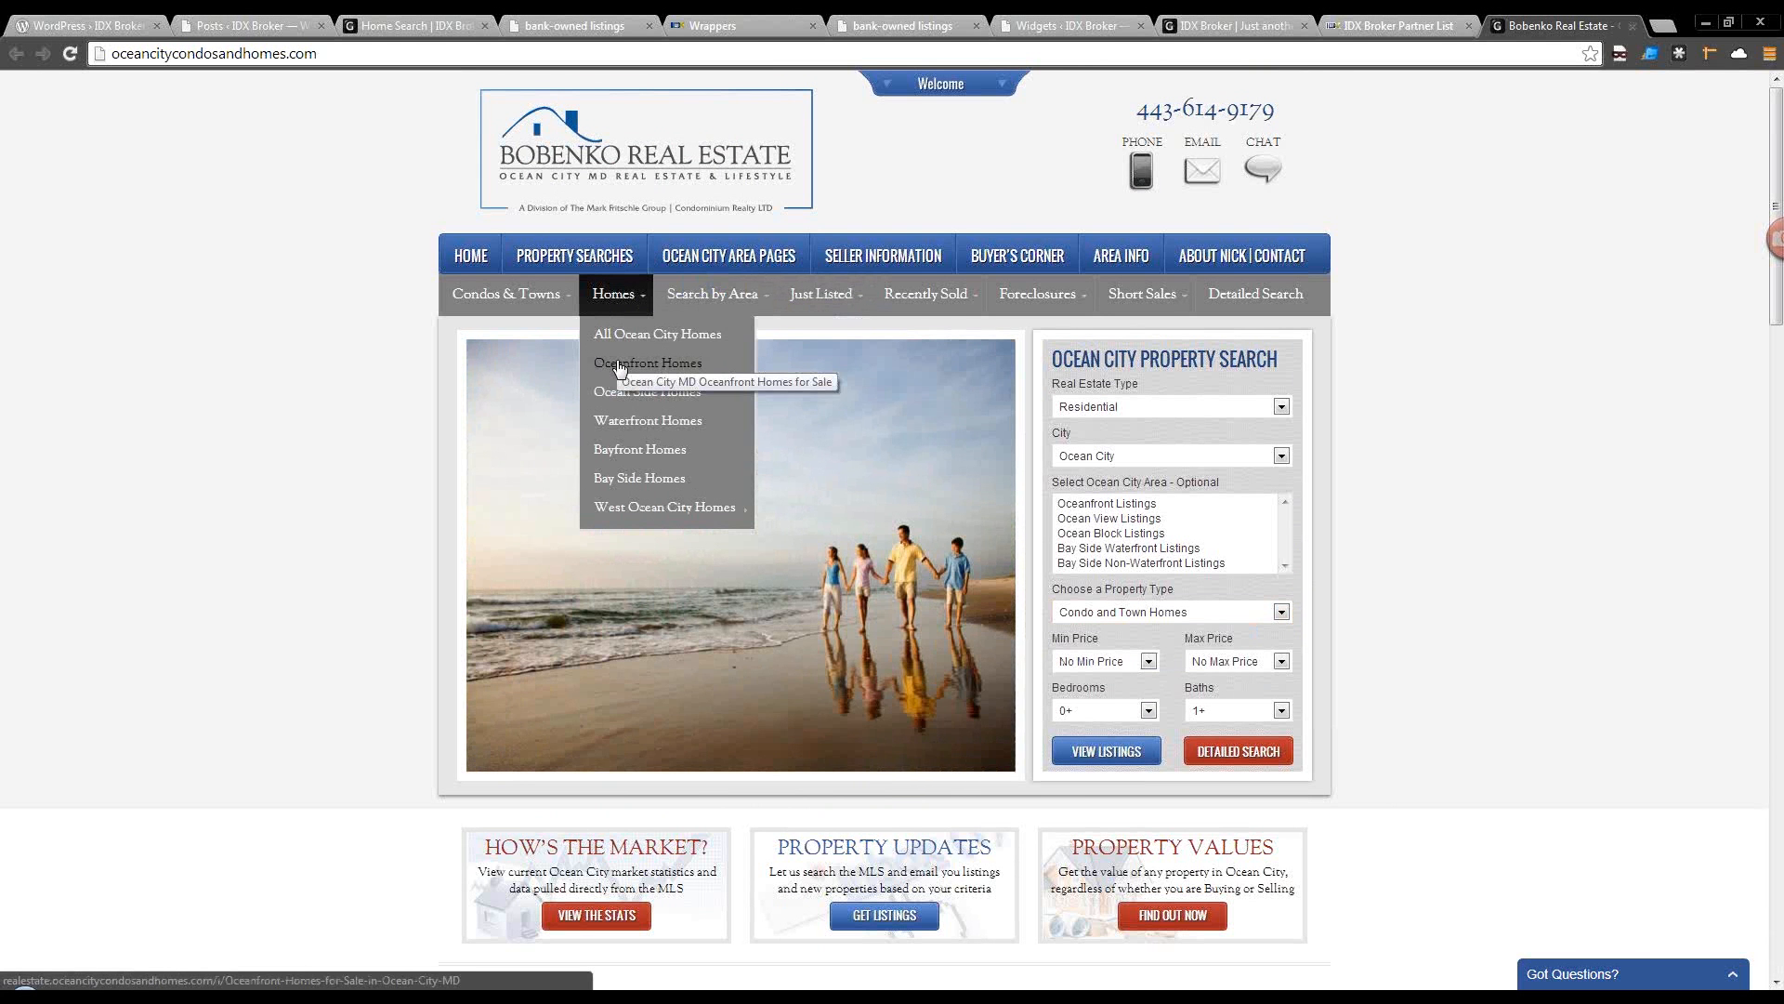
{"action": "left_click", "coordinate": [619, 365]}
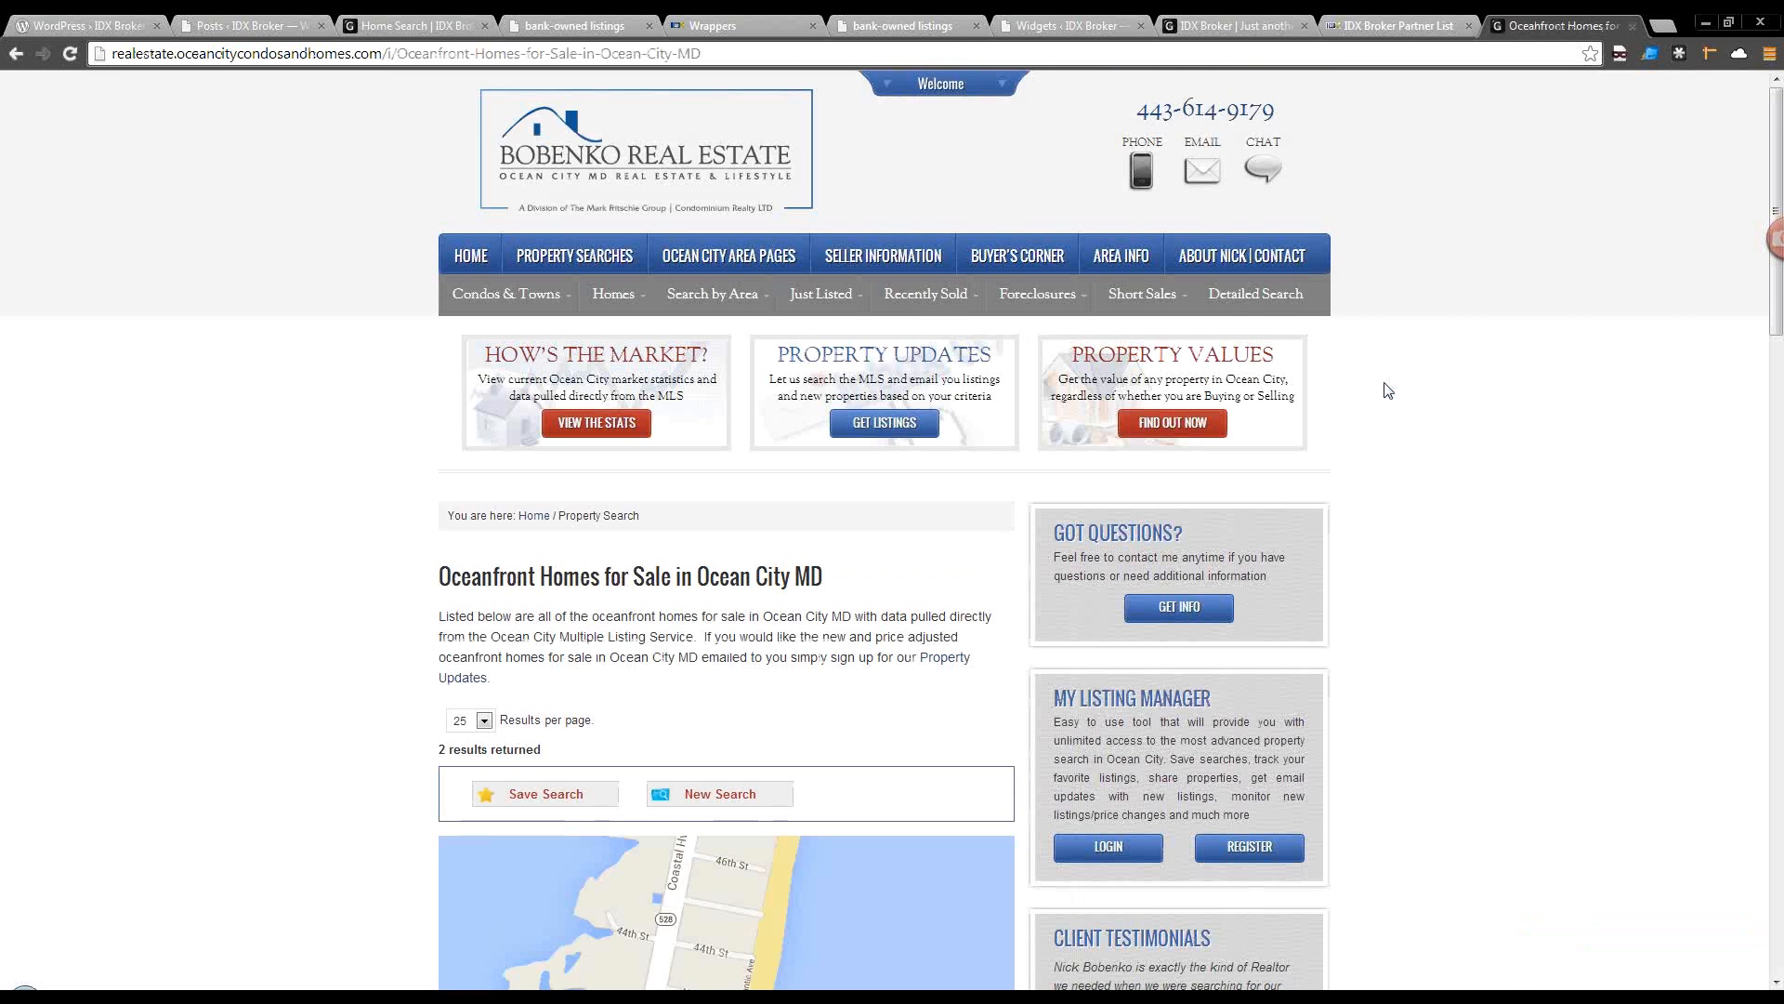
{"action": "scroll", "coordinate": [1385, 389], "scroll_direction": "down", "scroll_amount": 10}
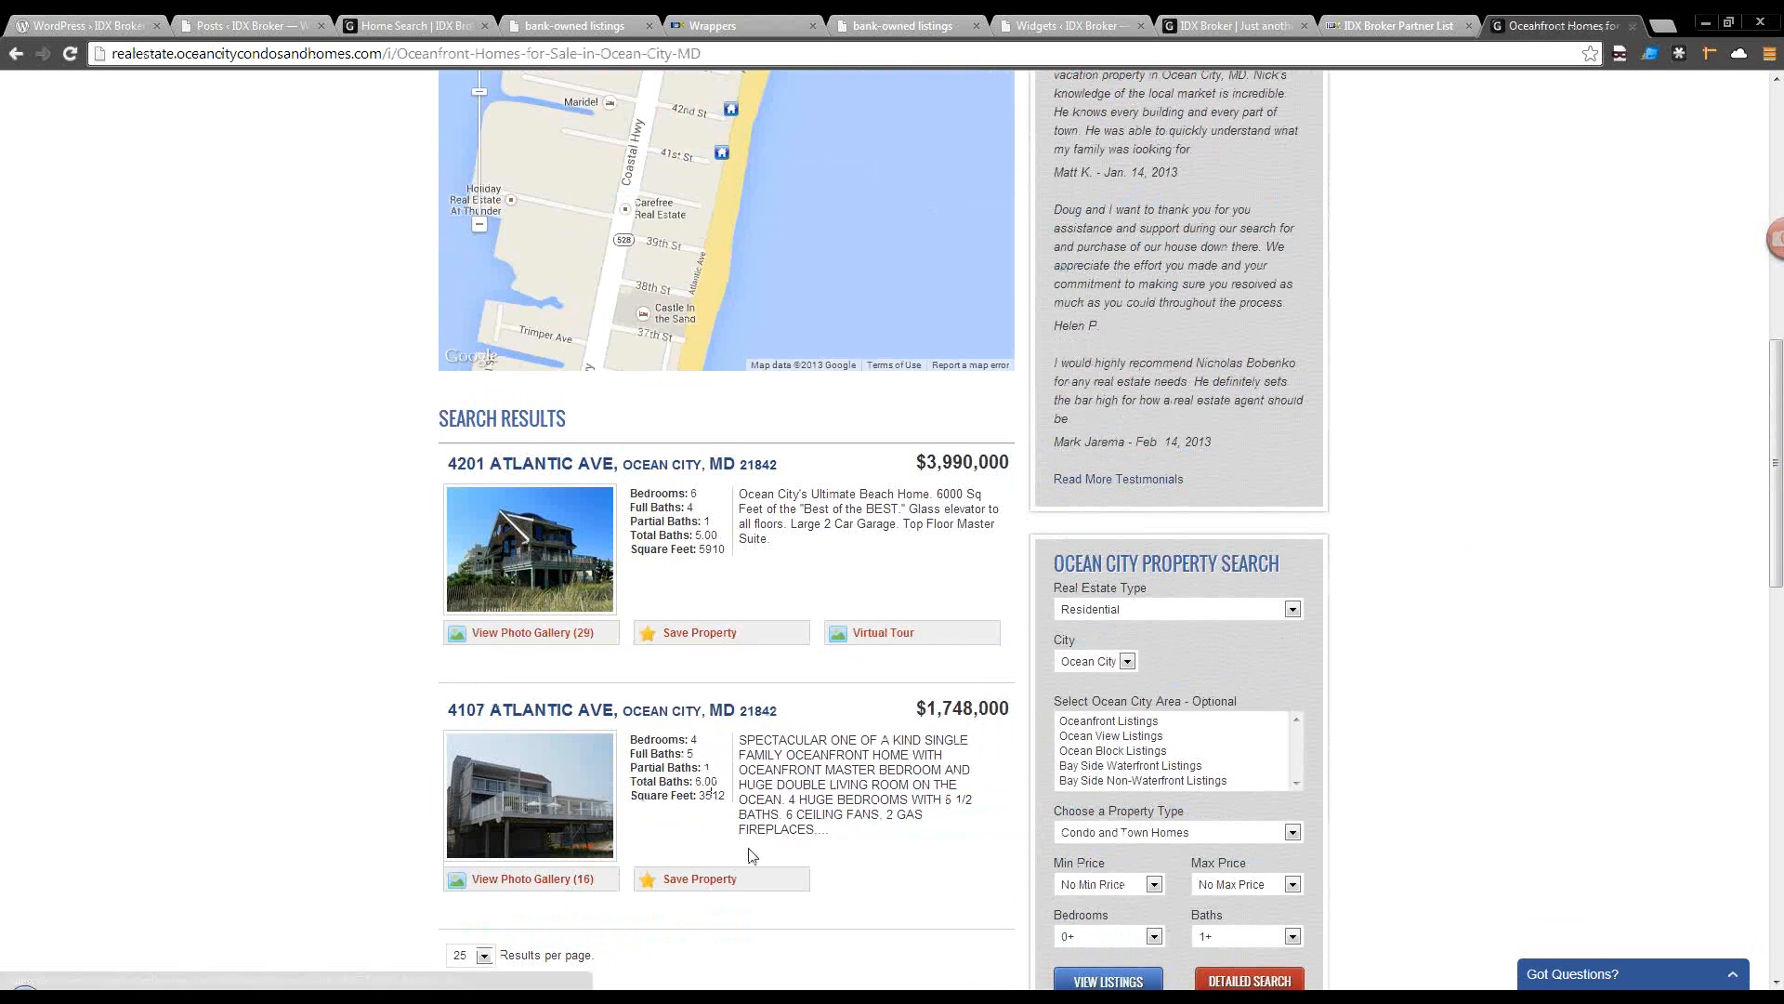
{"action": "key", "text": "Home"}
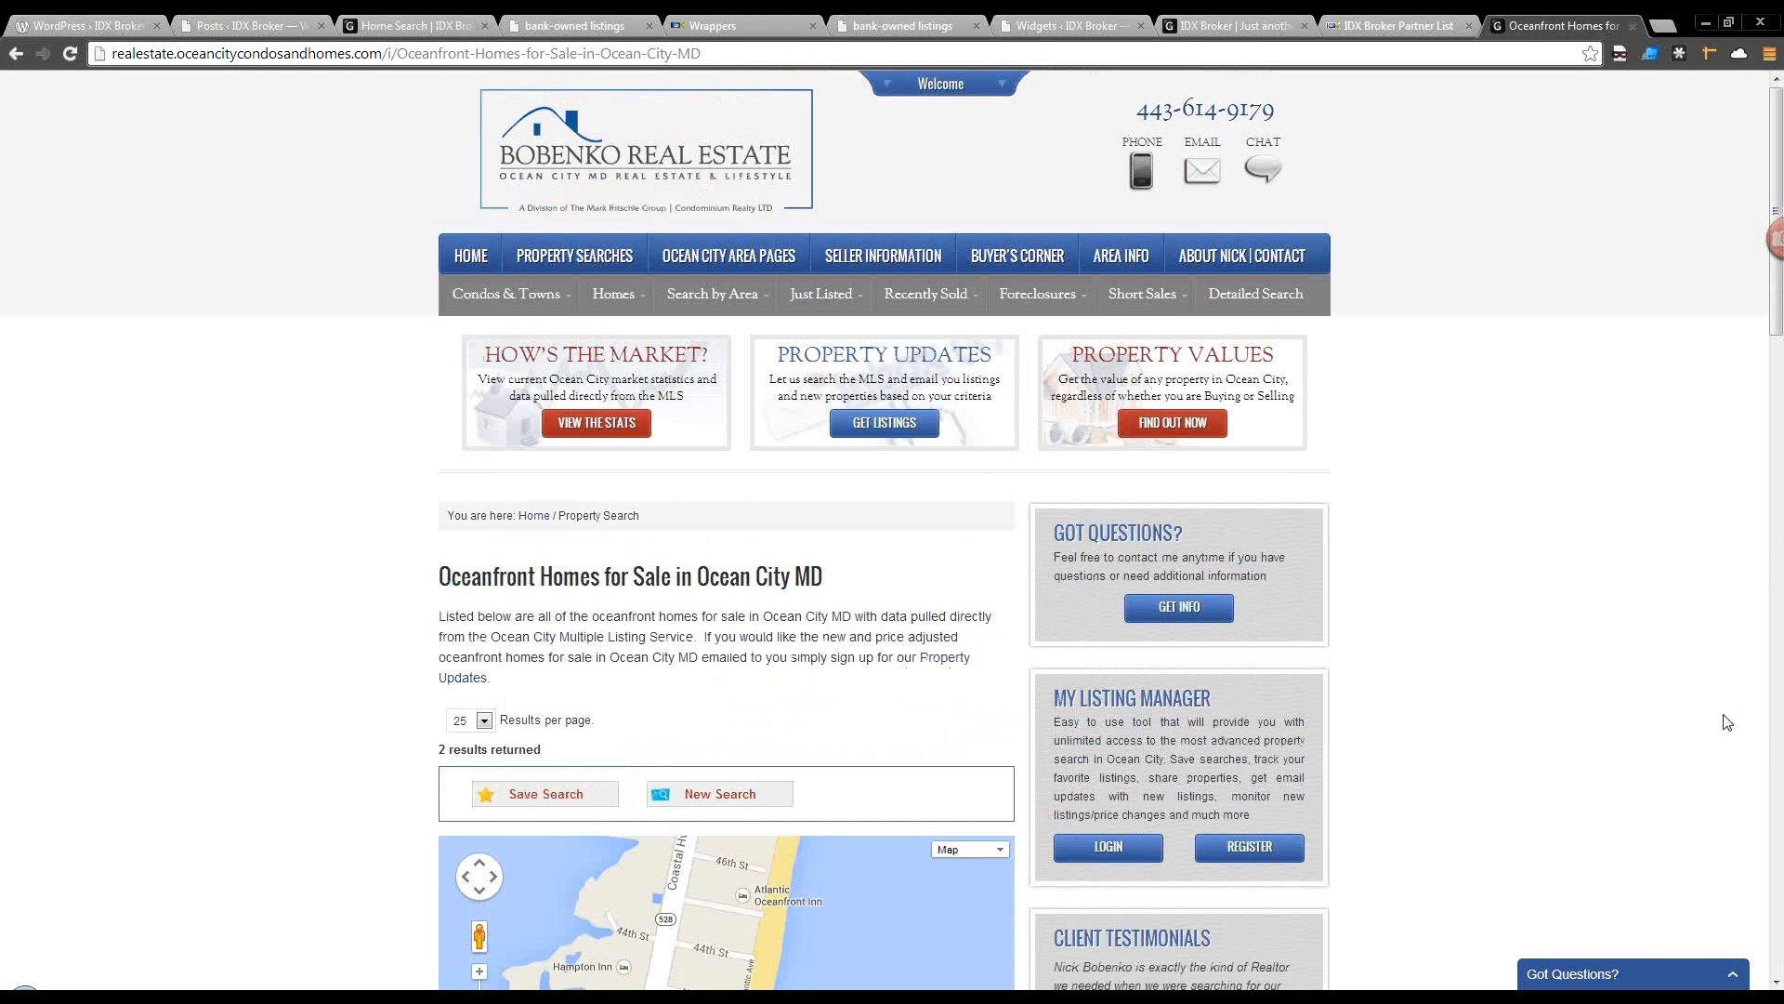
Look over the IDX Broker Partners List again and return to the WordPress posts list.
{"action": "left_click", "coordinate": [1357, 26]}
{"action": "scroll", "coordinate": [1297, 280], "scroll_direction": "down", "scroll_amount": 1}
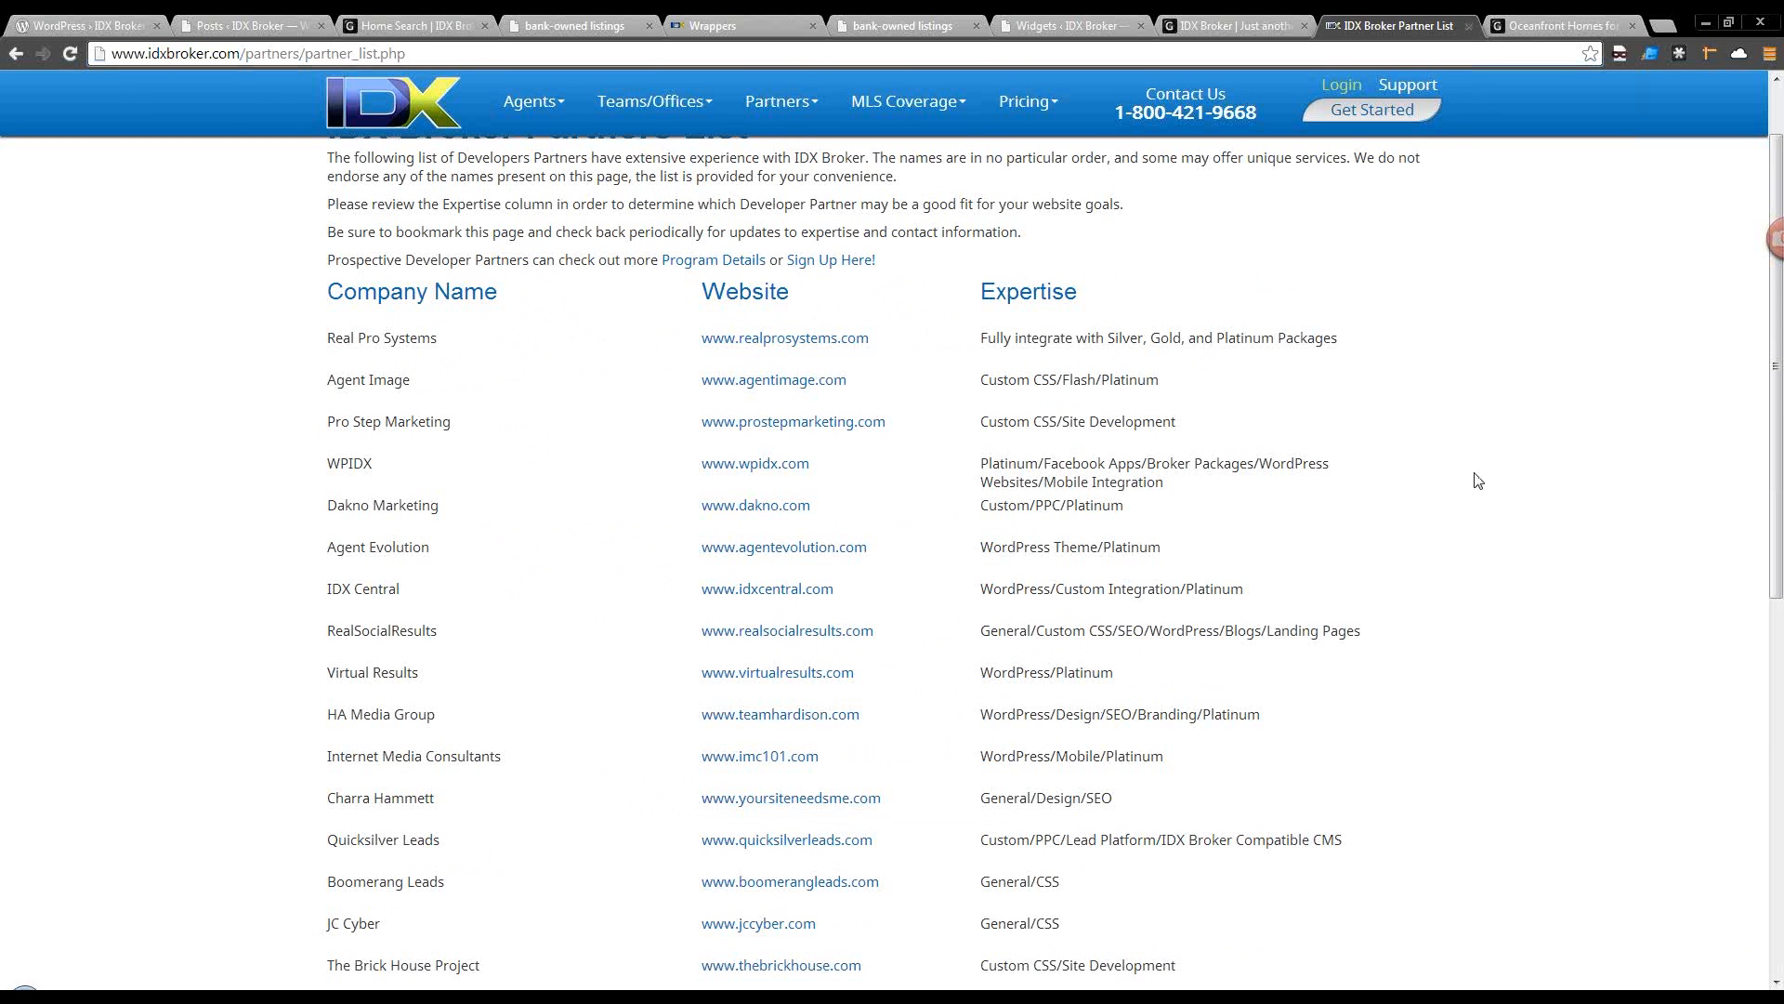
{"action": "scroll", "coordinate": [1473, 481], "scroll_direction": "up", "scroll_amount": 1}
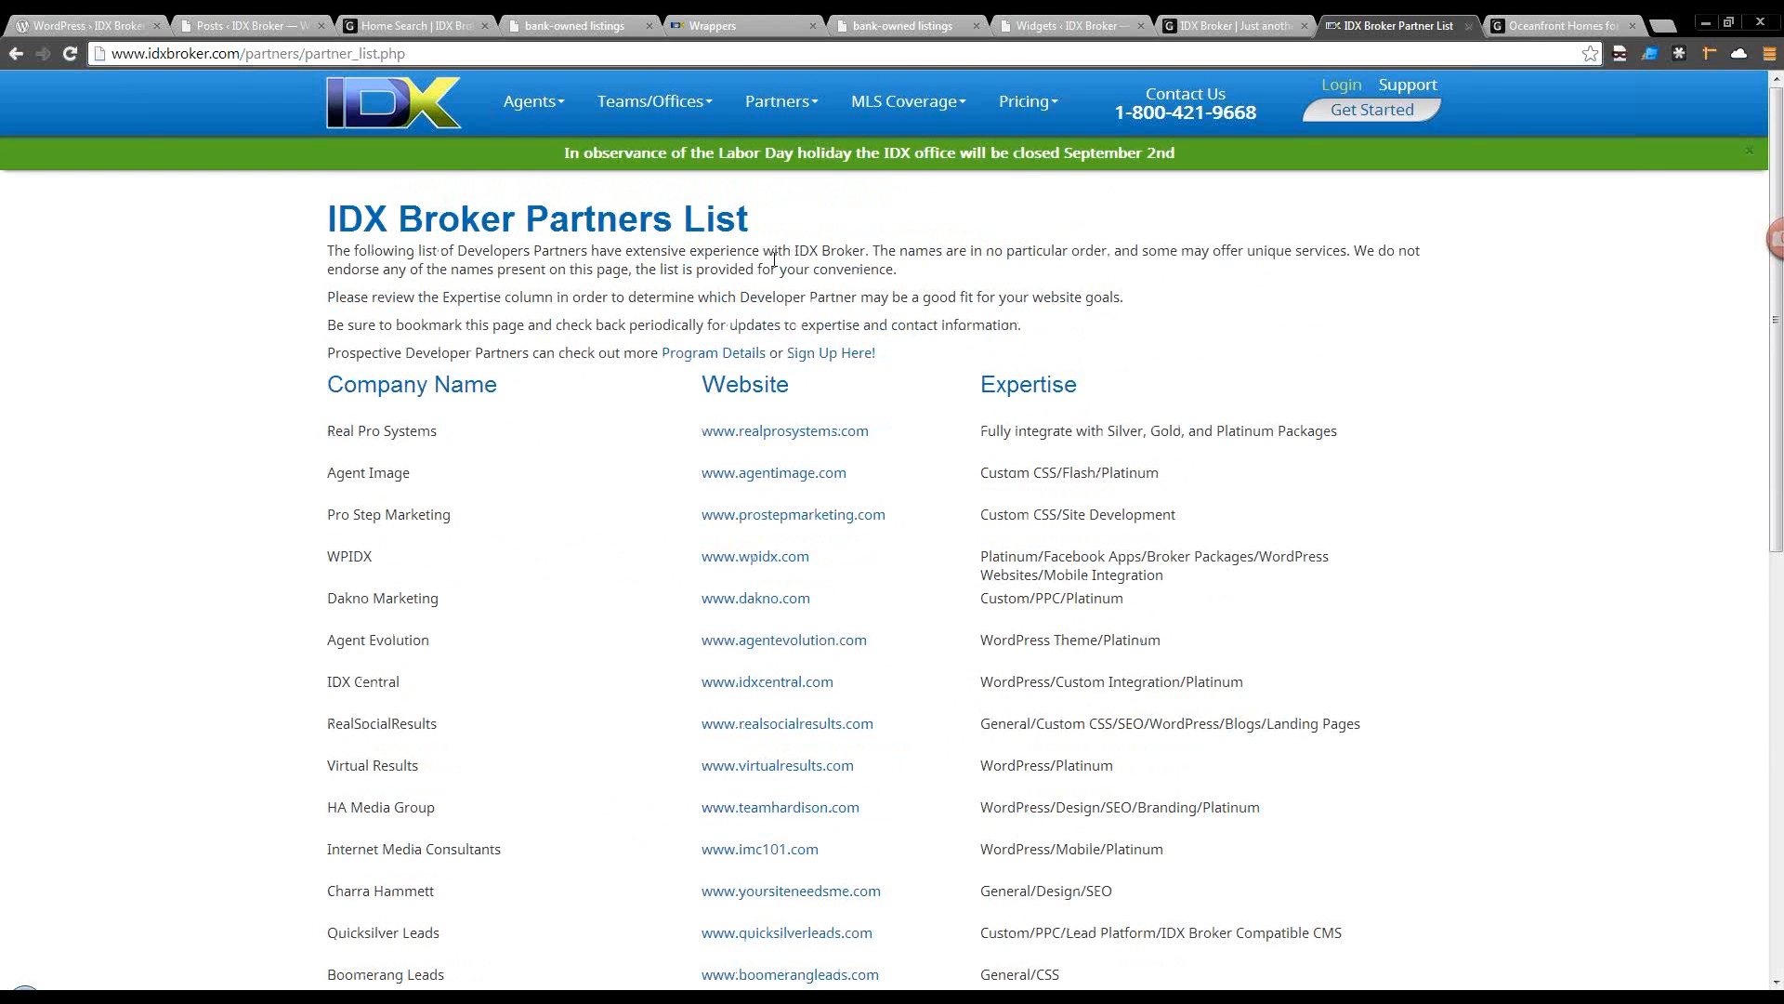
{"action": "left_click", "coordinate": [295, 26]}
{"action": "mouse_move", "coordinate": [113, 268]}
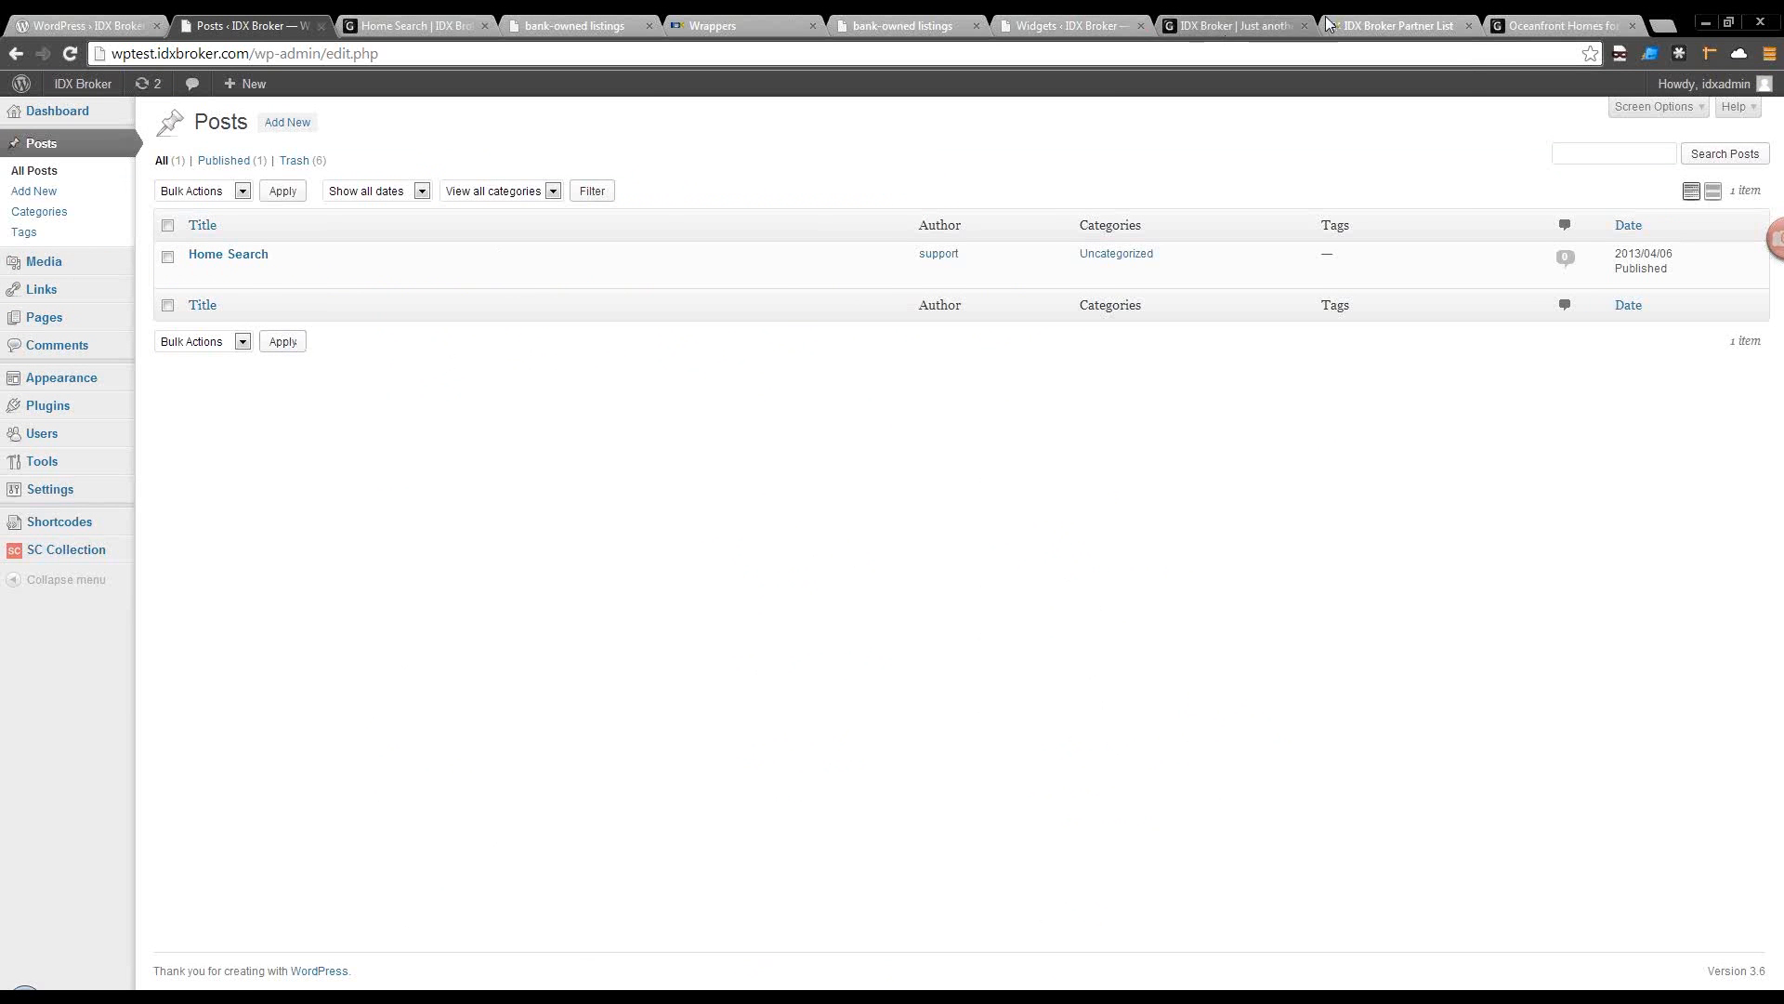
Go to the IDX Broker home page and open the support center for the Platinum version.
{"action": "left_click", "coordinate": [1271, 29]}
{"action": "left_click", "coordinate": [1394, 26]}
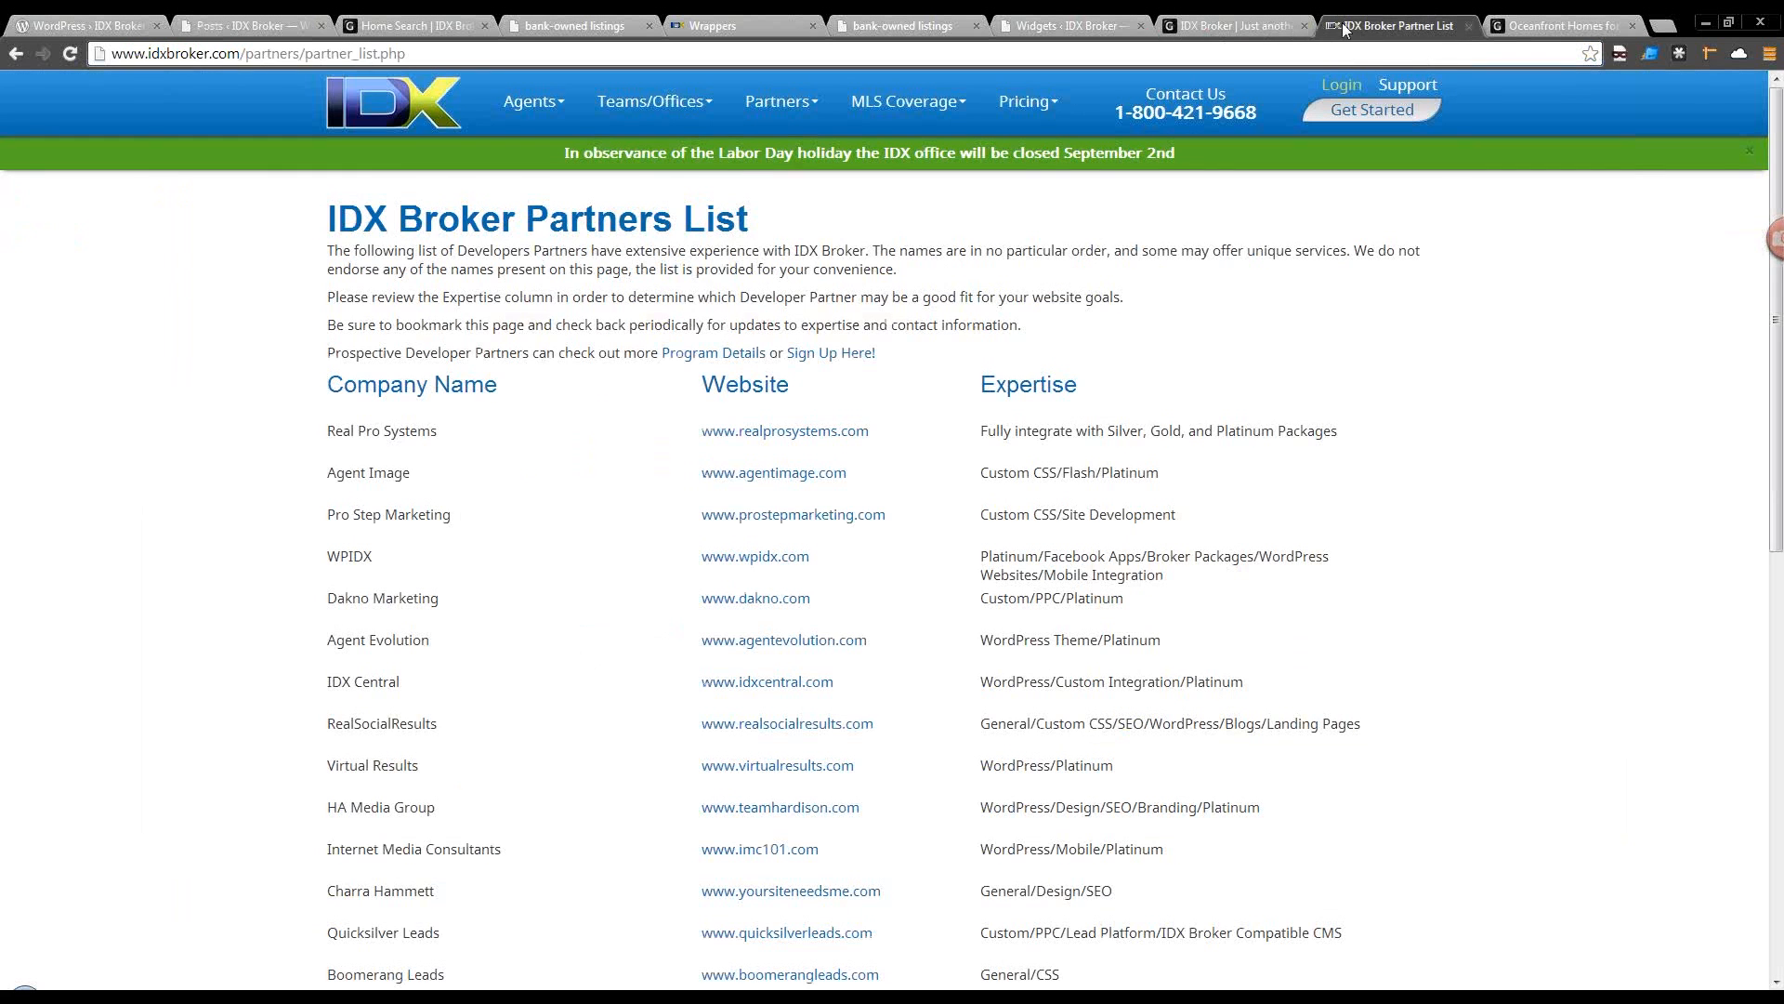
{"action": "left_click", "coordinate": [411, 107]}
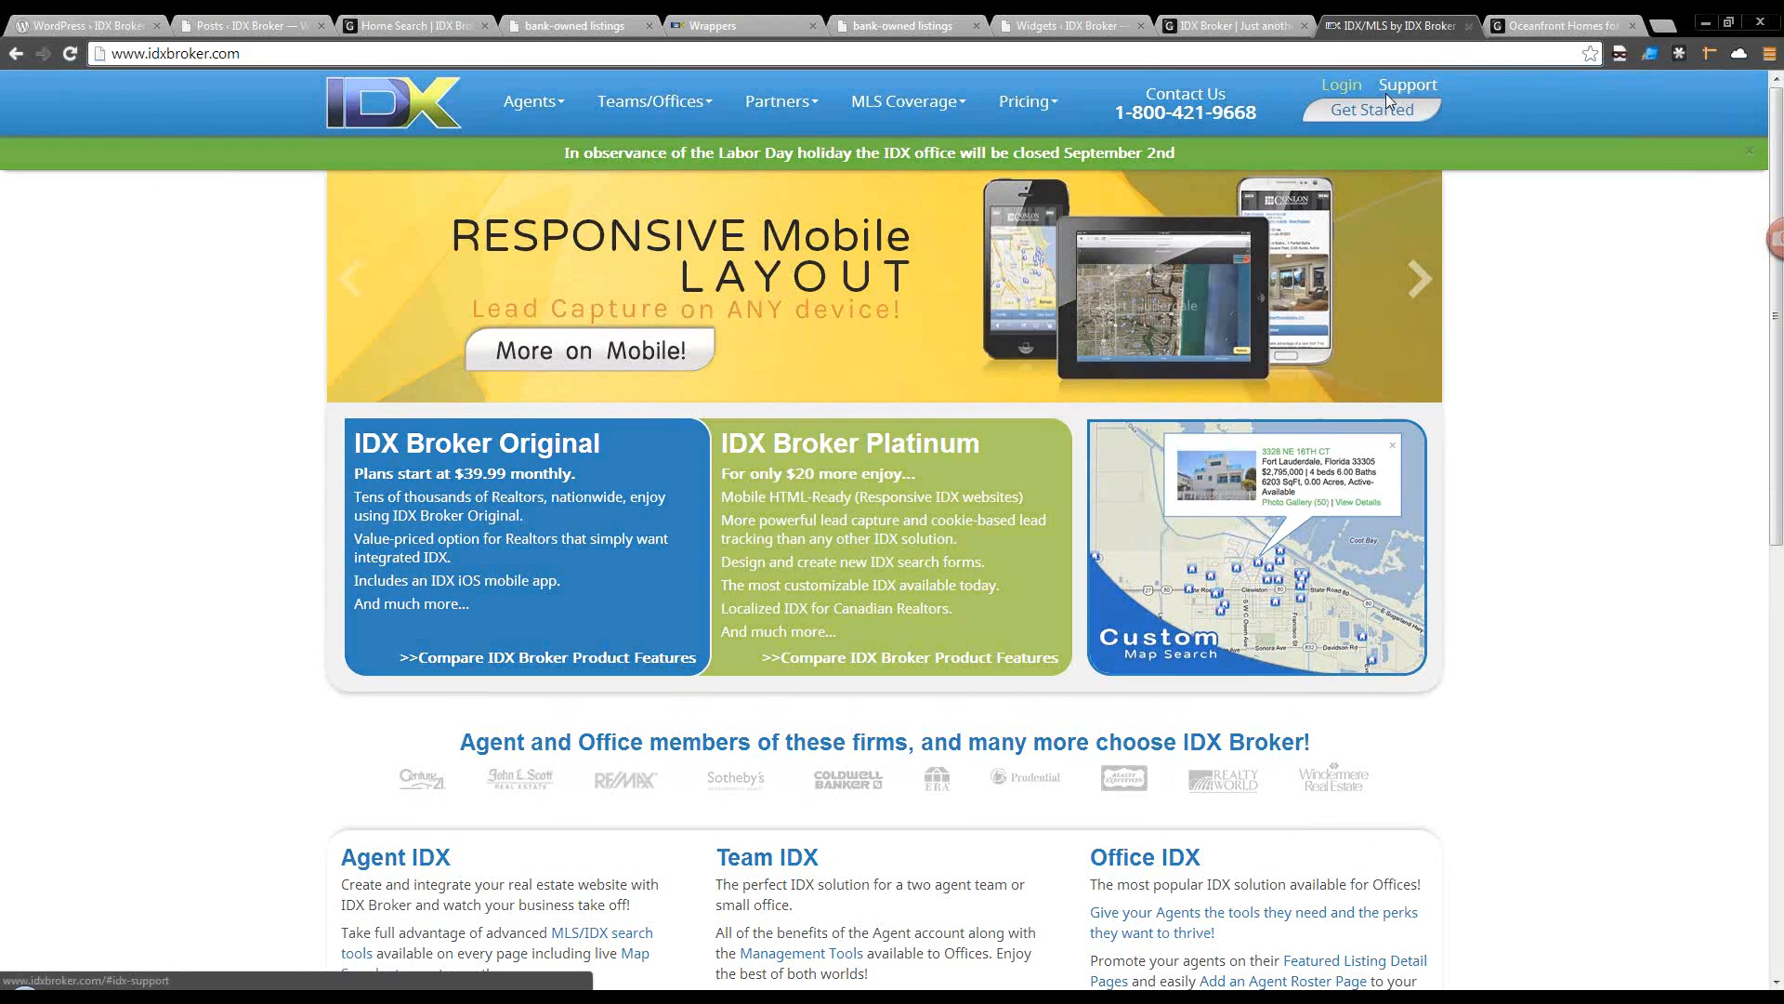
{"action": "left_click", "coordinate": [1385, 93]}
{"action": "left_click", "coordinate": [1044, 539]}
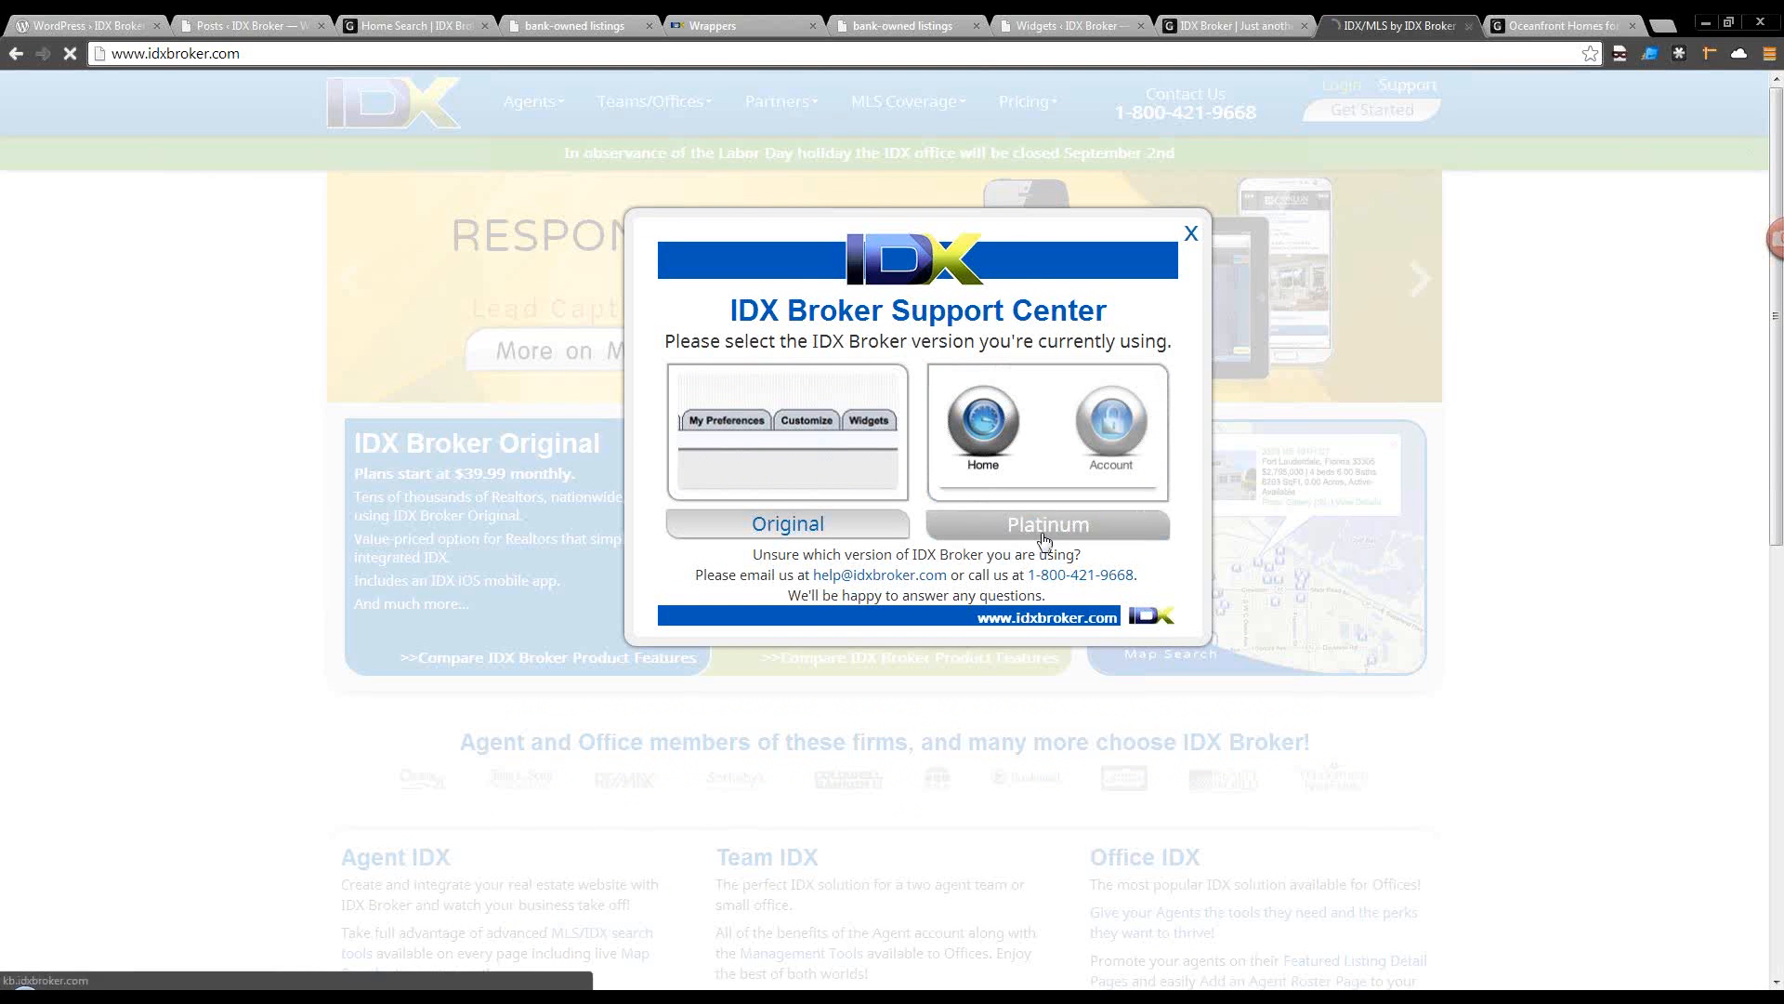